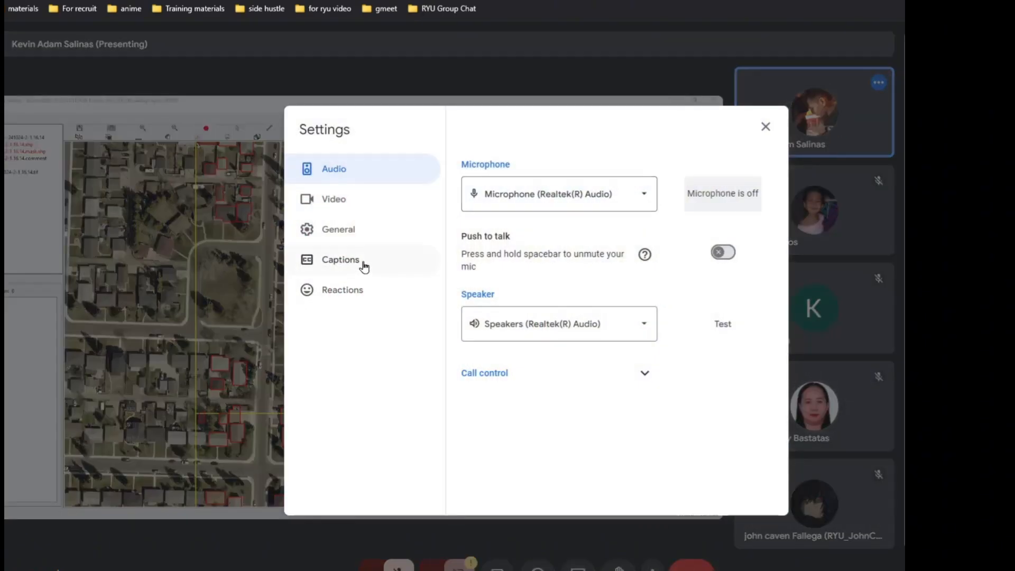
Close the meeting settings, switch the call layout to Sidebar and show the meeting in full screen.
{"action": "left_click", "coordinate": [765, 128]}
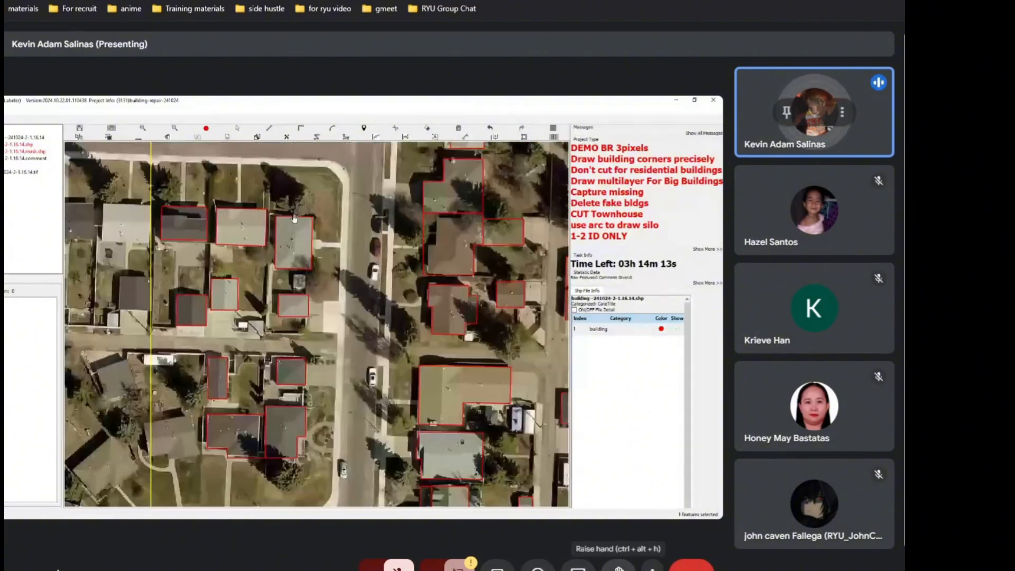
{"action": "left_click", "coordinate": [654, 568]}
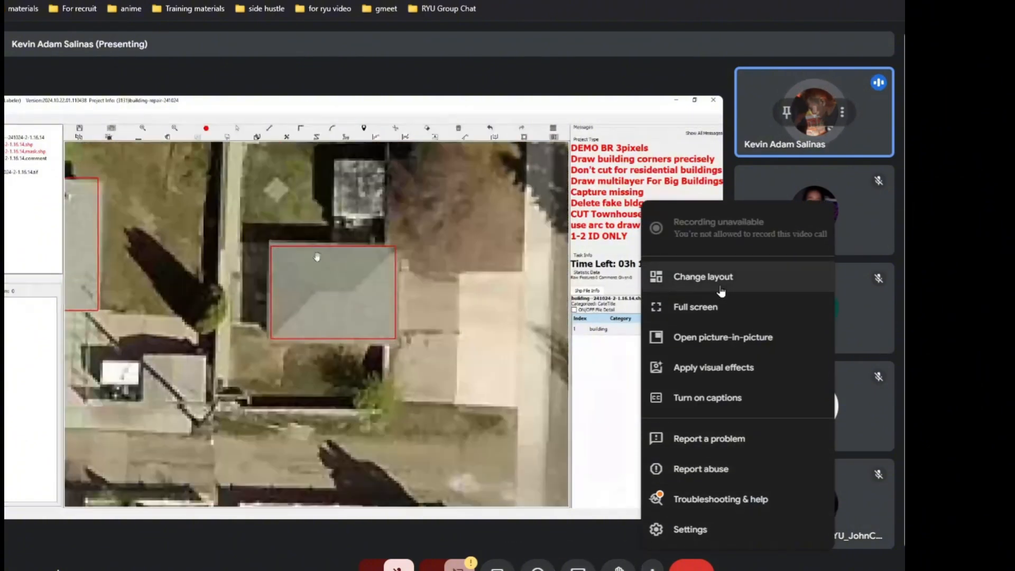
{"action": "left_click", "coordinate": [721, 285]}
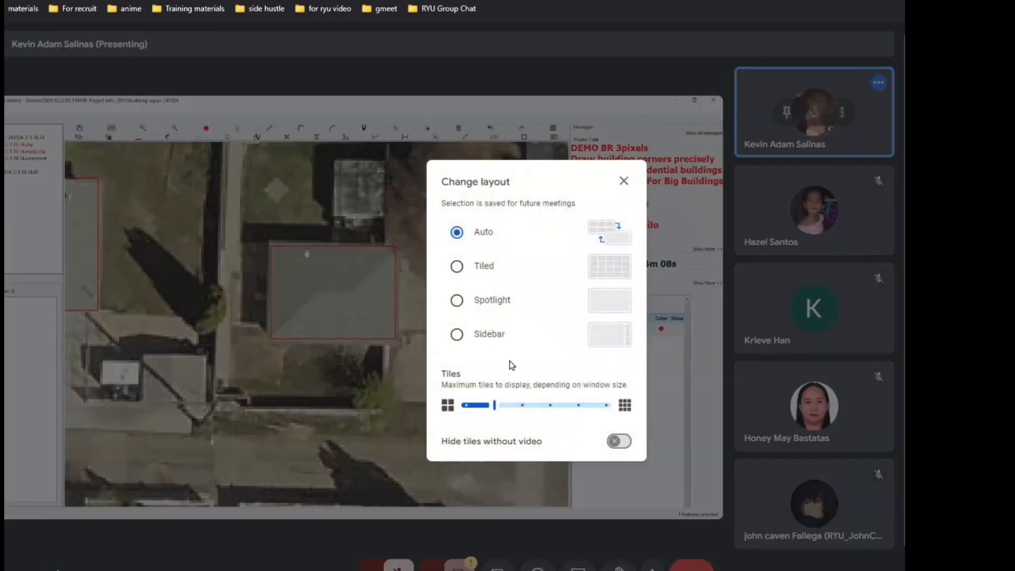
{"action": "left_click", "coordinate": [537, 339]}
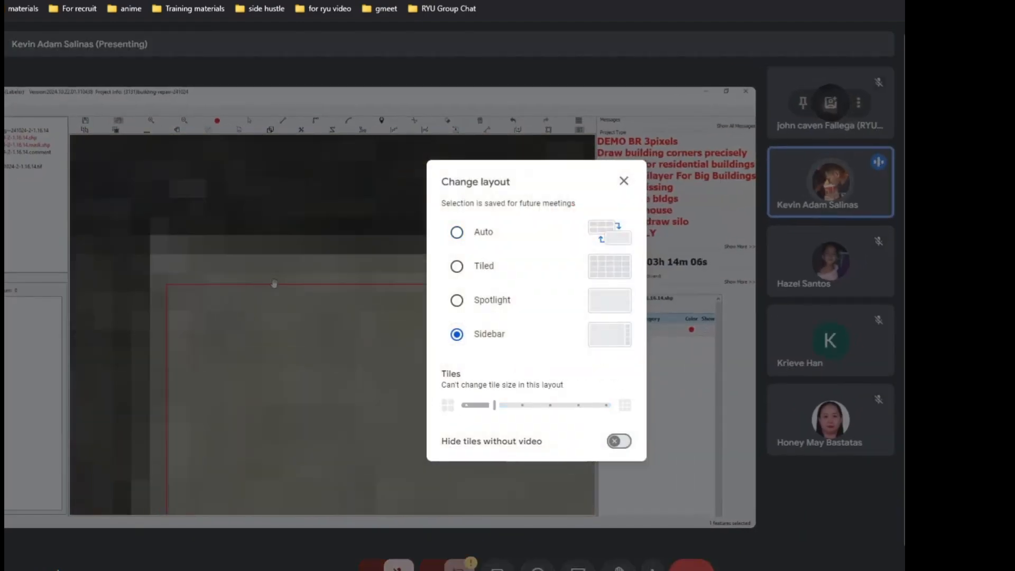
{"action": "left_click", "coordinate": [624, 181]}
{"action": "left_click", "coordinate": [652, 569]}
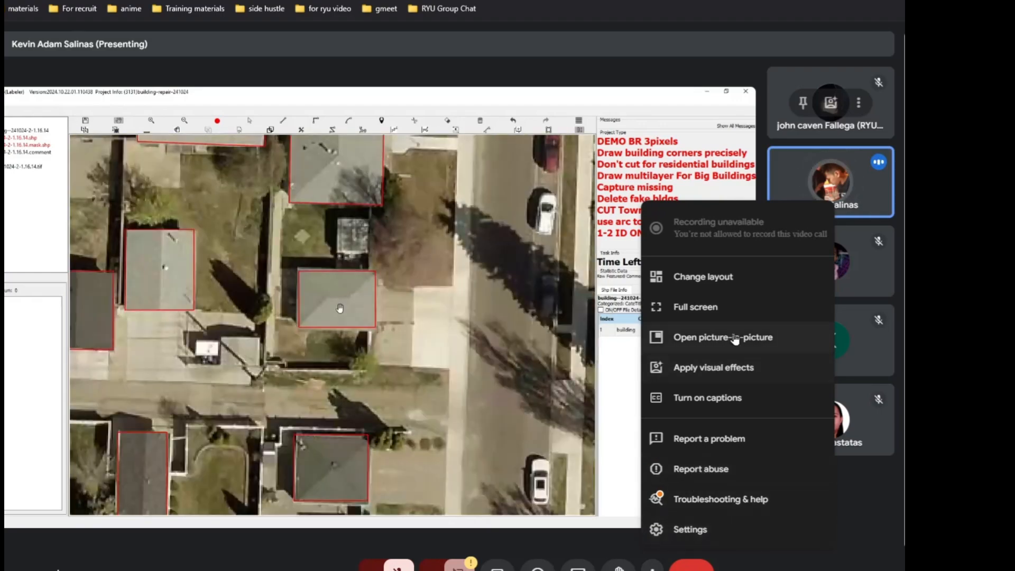
{"action": "left_click", "coordinate": [730, 311]}
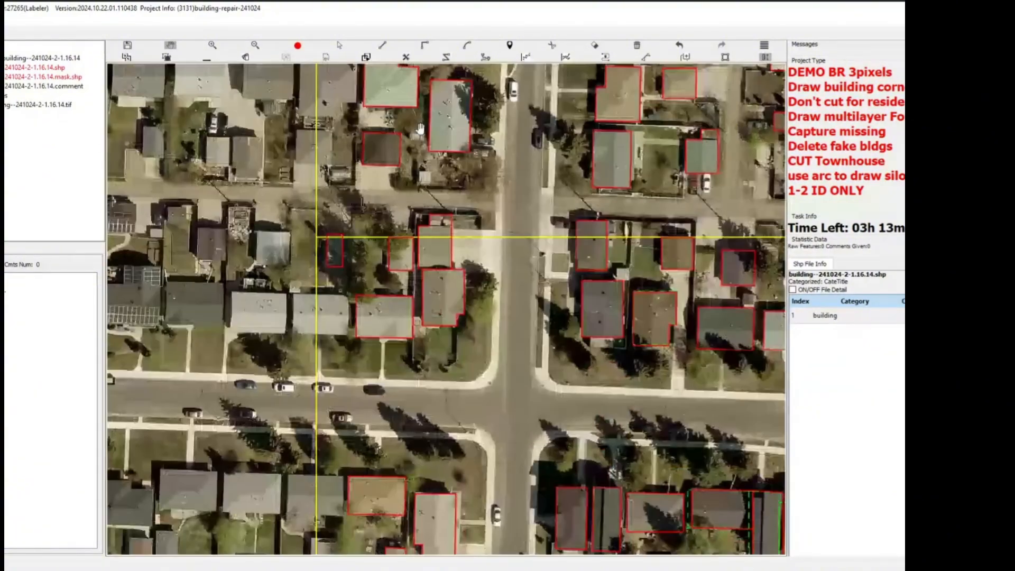
{"action": "left_click", "coordinate": [674, 569]}
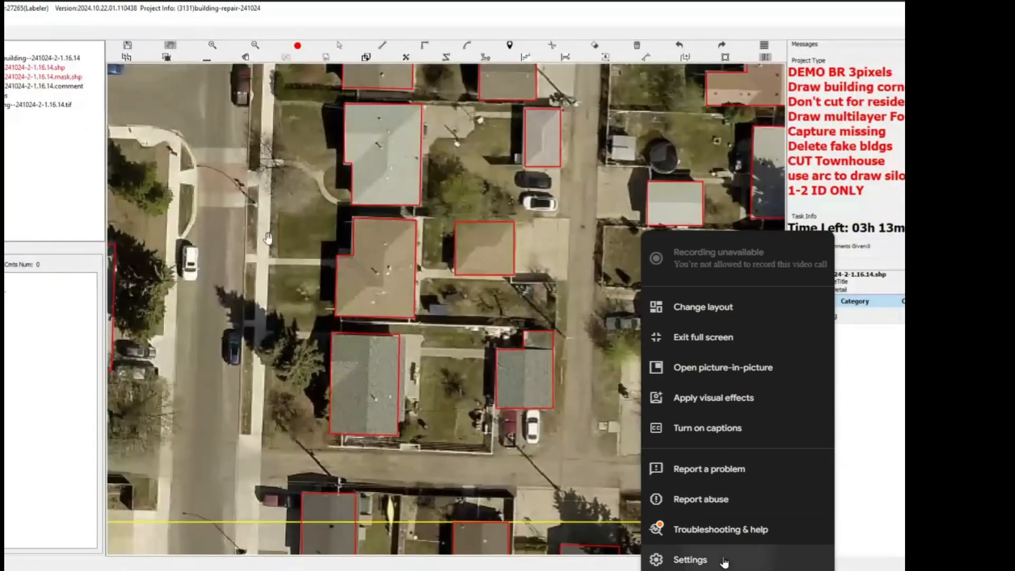
{"action": "left_click", "coordinate": [733, 553]}
{"action": "left_click", "coordinate": [765, 106]}
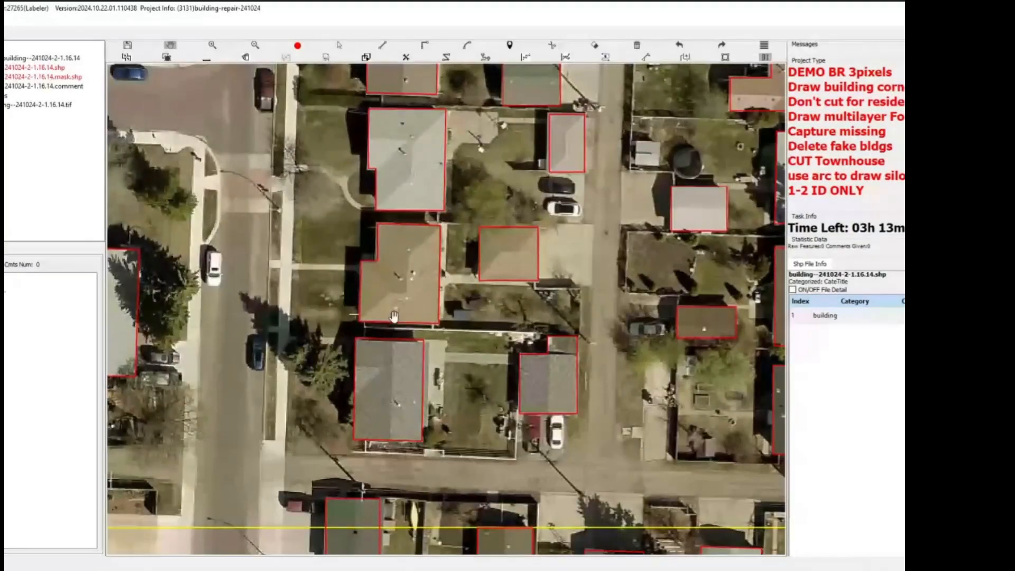
Change the meeting layout to Spotlight and close the layout options.
{"action": "left_click", "coordinate": [674, 568]}
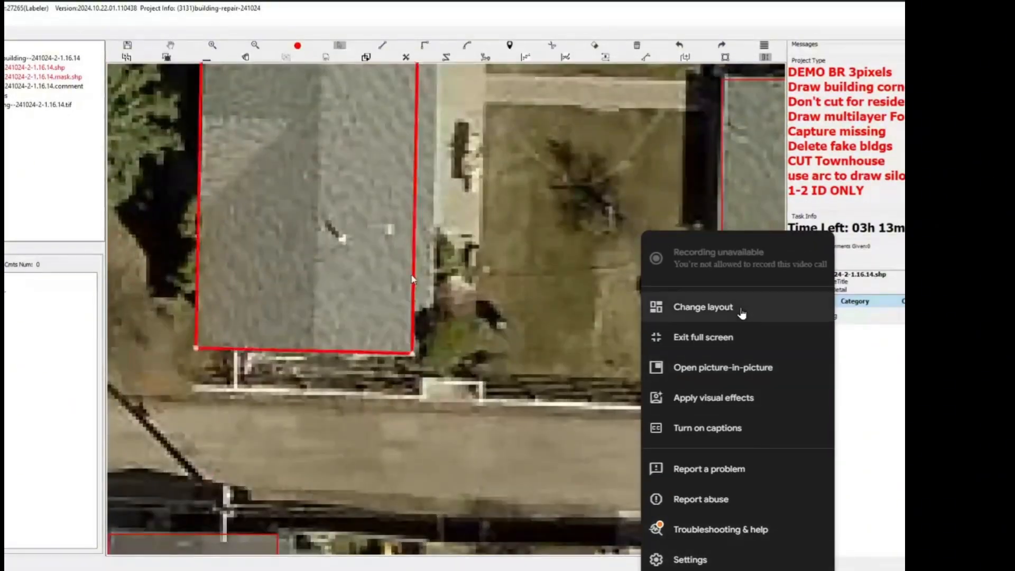
{"action": "left_click", "coordinate": [682, 309]}
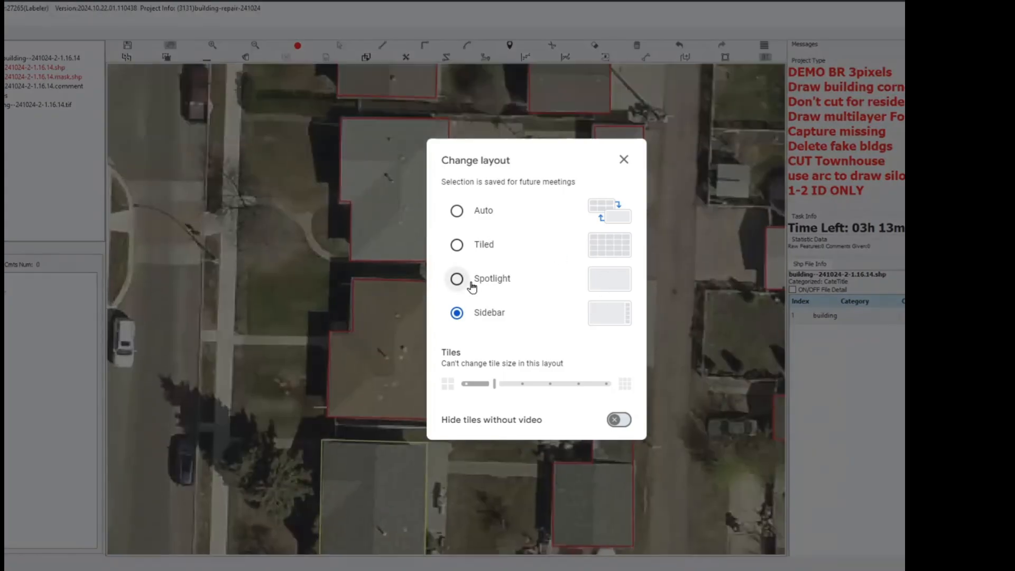
{"action": "left_click", "coordinate": [456, 280]}
{"action": "left_click", "coordinate": [624, 159]}
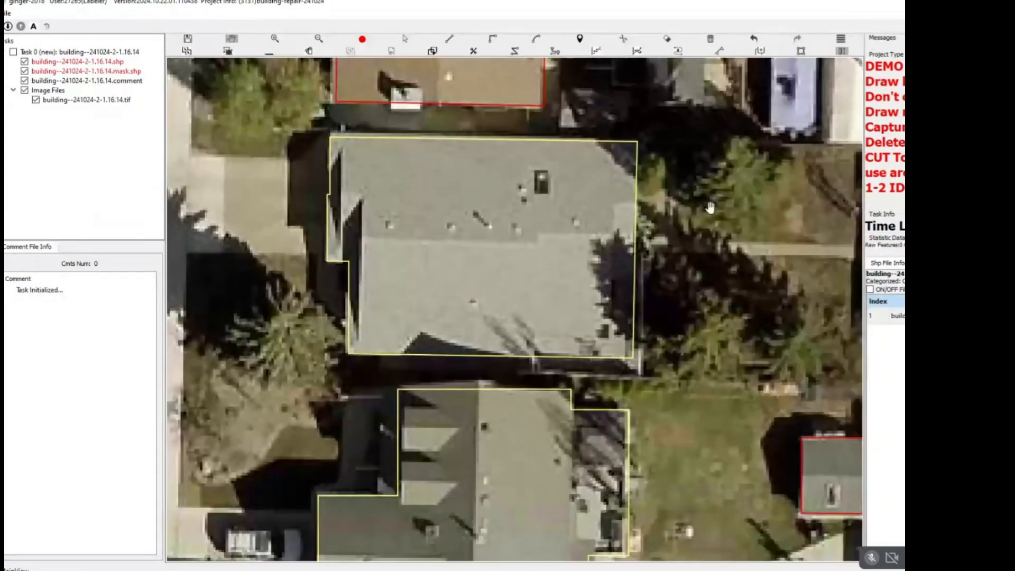
Select the outline of the large gray-roofed house and move its lower edge slightly outward.
{"action": "left_click_drag", "start_coordinate": [604, 329], "coordinate": [615, 292]}
{"action": "key", "text": "Escape"}
{"action": "left_click", "coordinate": [589, 315]}
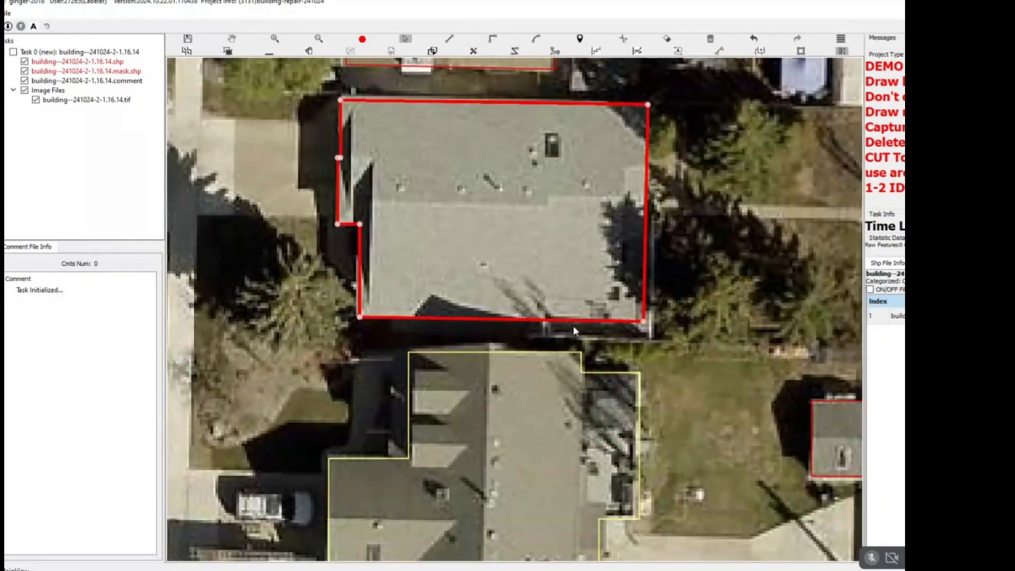
{"action": "left_click_drag", "start_coordinate": [573, 323], "coordinate": [570, 334]}
{"action": "key", "text": "Escape"}
Delete the two misaligned outlines over the brown-roofed house and its attached garage wing farther up the street.
{"action": "scroll", "coordinate": [588, 298], "scroll_direction": "down", "scroll_amount": 1}
{"action": "left_click_drag", "start_coordinate": [602, 244], "coordinate": [571, 367]}
{"action": "key", "text": "h"}
{"action": "left_click_drag", "start_coordinate": [567, 207], "coordinate": [531, 423]}
{"action": "key", "text": "h"}
{"action": "scroll", "coordinate": [551, 279], "scroll_direction": "down", "scroll_amount": 2}
{"action": "left_click_drag", "start_coordinate": [526, 183], "coordinate": [514, 351]}
{"action": "left_click_drag", "start_coordinate": [476, 283], "coordinate": [479, 338]}
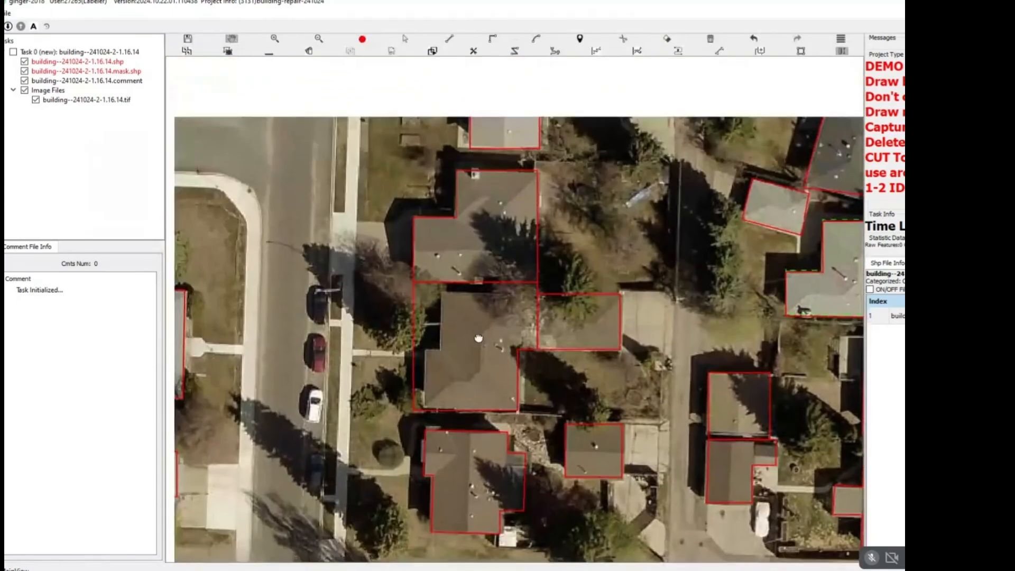
{"action": "scroll", "coordinate": [479, 338], "scroll_direction": "up", "scroll_amount": 2}
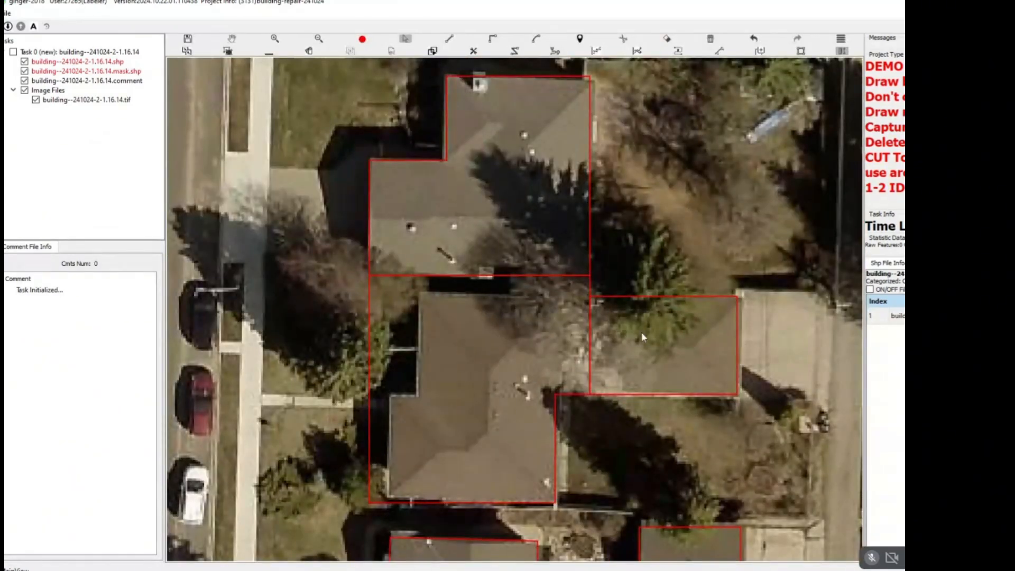
{"action": "left_click_drag", "start_coordinate": [455, 322], "coordinate": [669, 382]}
{"action": "key", "text": "Delete"}
{"action": "key", "text": "Escape"}
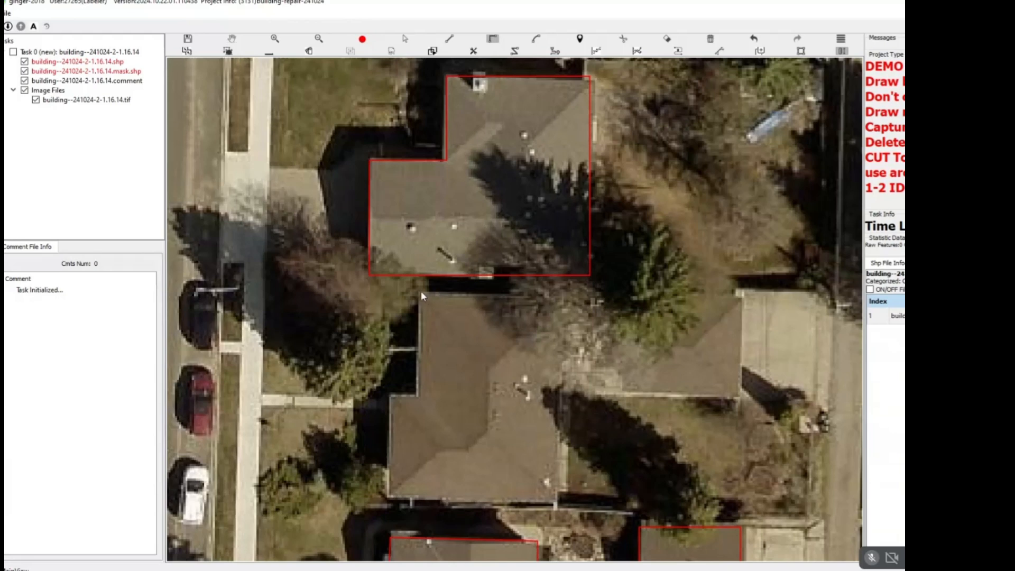
Draw one new right-angled outline around the brown-roofed house, including its attached garage wing.
{"action": "left_click", "coordinate": [417, 291]}
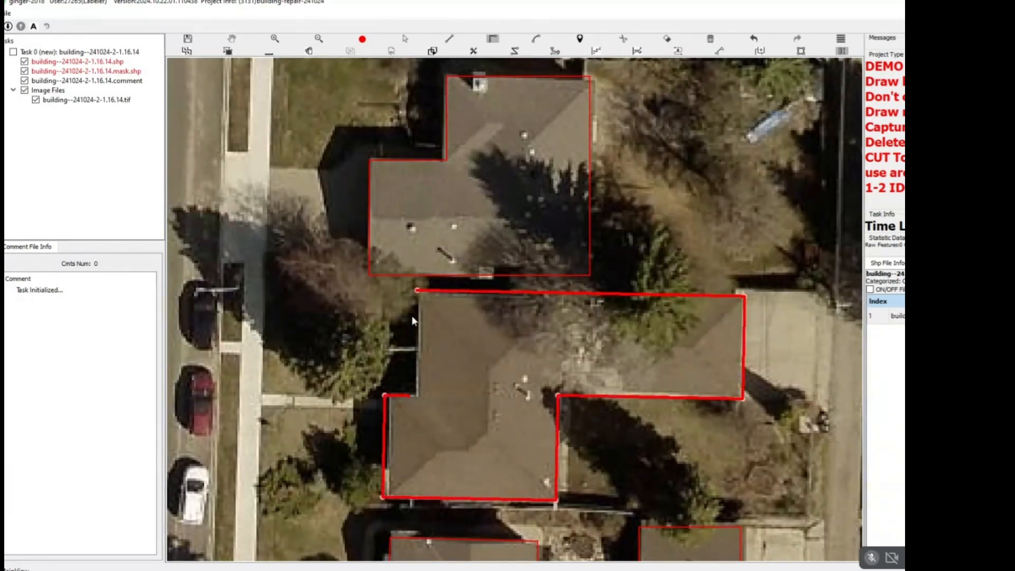
{"action": "left_click", "coordinate": [417, 291]}
{"action": "scroll", "coordinate": [391, 423], "scroll_direction": "up", "scroll_amount": 2}
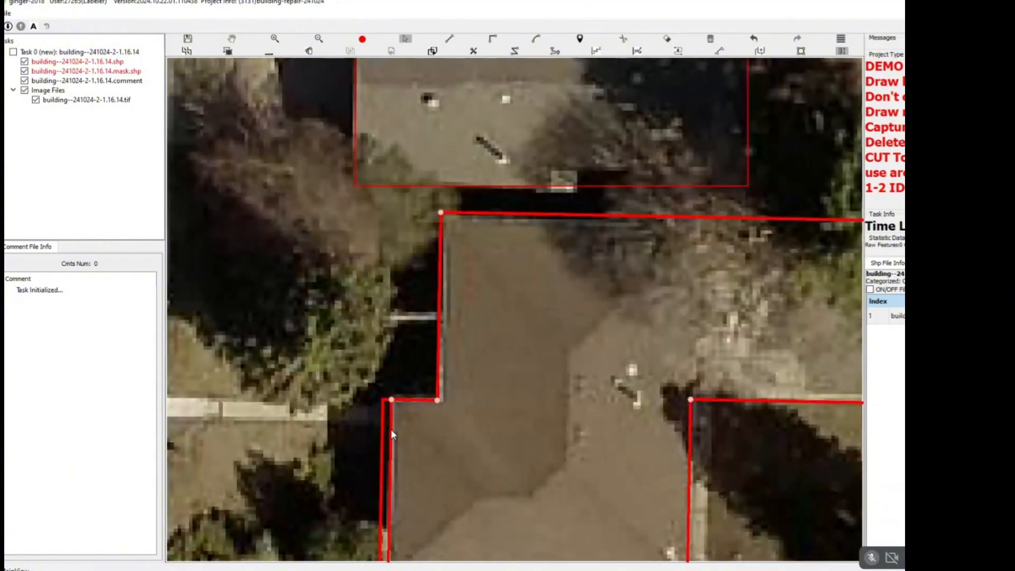
Select the outline of the L-shaped house just above the redrawn one and shift its right edge slightly outward.
{"action": "scroll", "coordinate": [468, 341], "scroll_direction": "down", "scroll_amount": 1}
{"action": "scroll", "coordinate": [468, 341], "scroll_direction": "down", "scroll_amount": 1}
{"action": "scroll", "coordinate": [504, 355], "scroll_direction": "up", "scroll_amount": 1}
{"action": "key", "text": "s"}
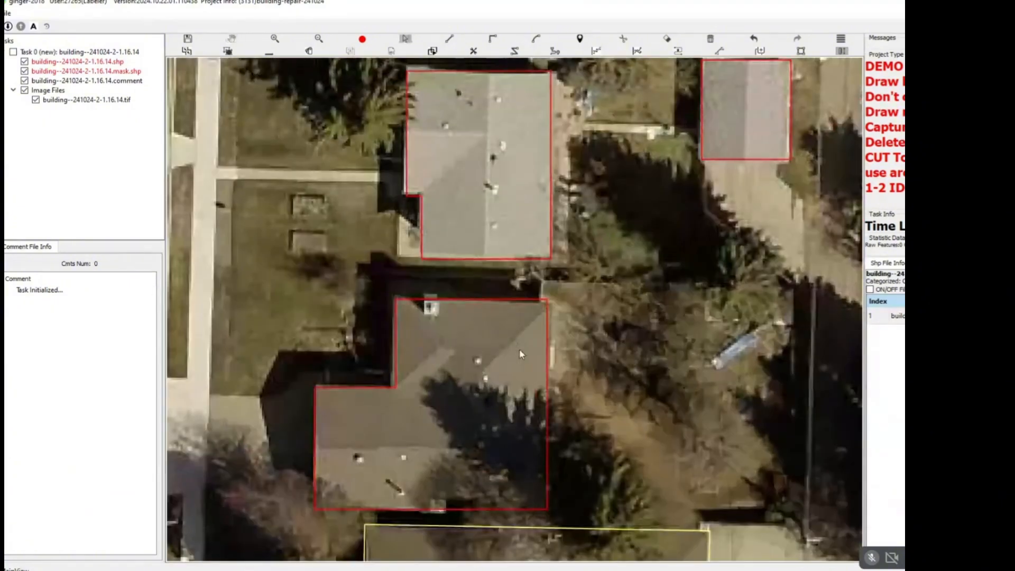
{"action": "scroll", "coordinate": [519, 348], "scroll_direction": "up", "scroll_amount": 1}
{"action": "left_click", "coordinate": [561, 319]}
{"action": "left_click_drag", "start_coordinate": [560, 320], "coordinate": [568, 321]}
{"action": "key", "text": "Escape"}
Trace temporary lines along the top and left limits of the yellow task grid to point out the work area.
{"action": "scroll", "coordinate": [559, 336], "scroll_direction": "down", "scroll_amount": 2}
{"action": "left_click_drag", "start_coordinate": [555, 268], "coordinate": [544, 421]}
{"action": "scroll", "coordinate": [455, 382], "scroll_direction": "up", "scroll_amount": 2}
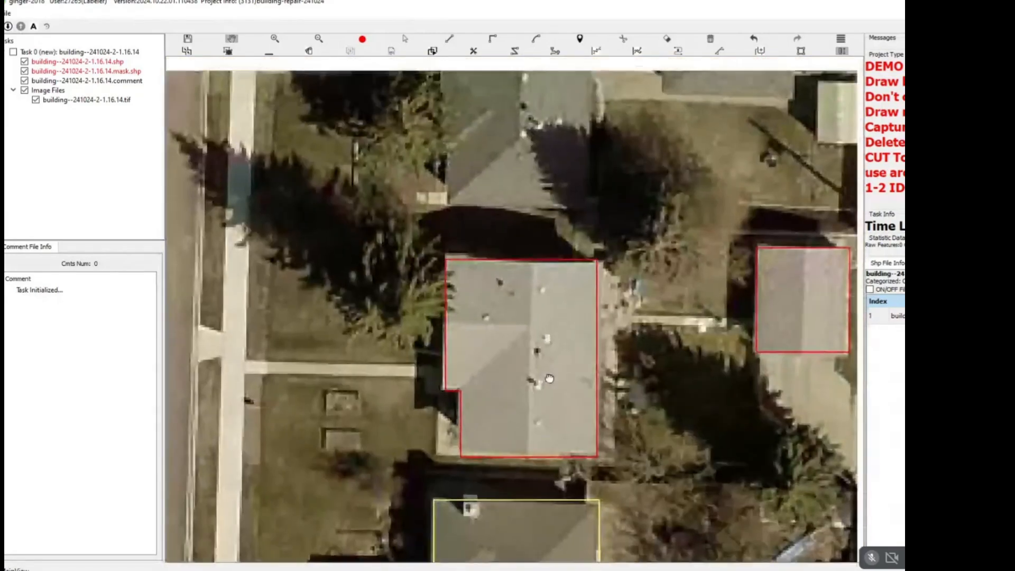
{"action": "scroll", "coordinate": [534, 330], "scroll_direction": "down", "scroll_amount": 4}
{"action": "scroll", "coordinate": [534, 330], "scroll_direction": "down", "scroll_amount": 6}
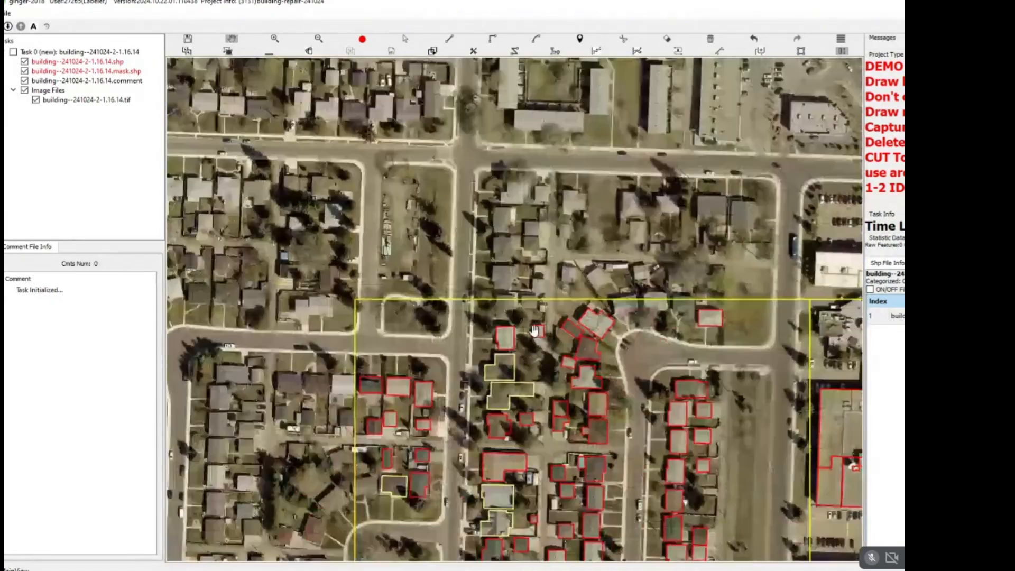
{"action": "left_click_drag", "start_coordinate": [535, 301], "coordinate": [509, 234]}
{"action": "scroll", "coordinate": [511, 235], "scroll_direction": "up", "scroll_amount": 1}
{"action": "key", "text": "e"}
{"action": "scroll", "coordinate": [538, 241], "scroll_direction": "up", "scroll_amount": 2}
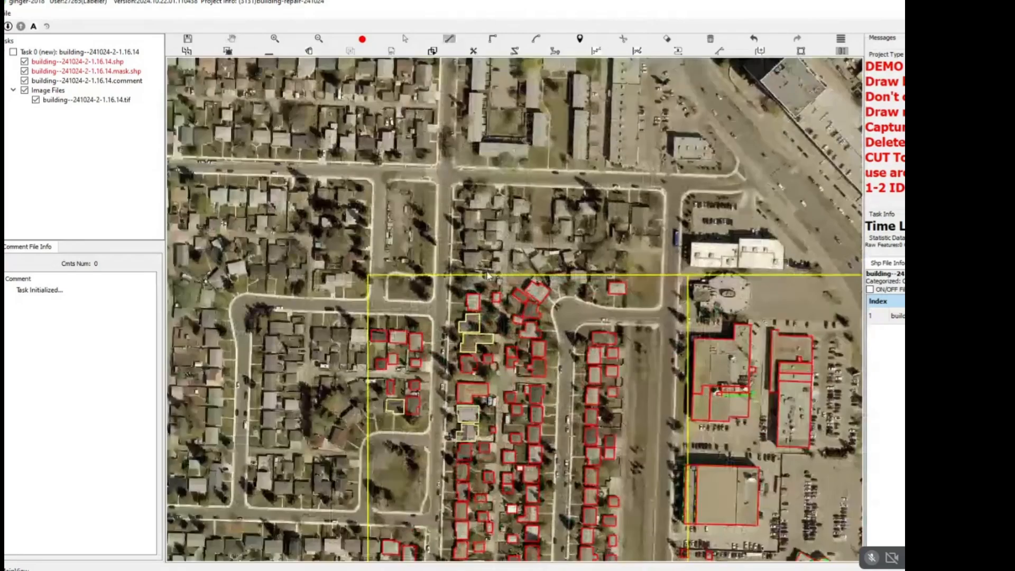
{"action": "scroll", "coordinate": [406, 268], "scroll_direction": "down", "scroll_amount": 2}
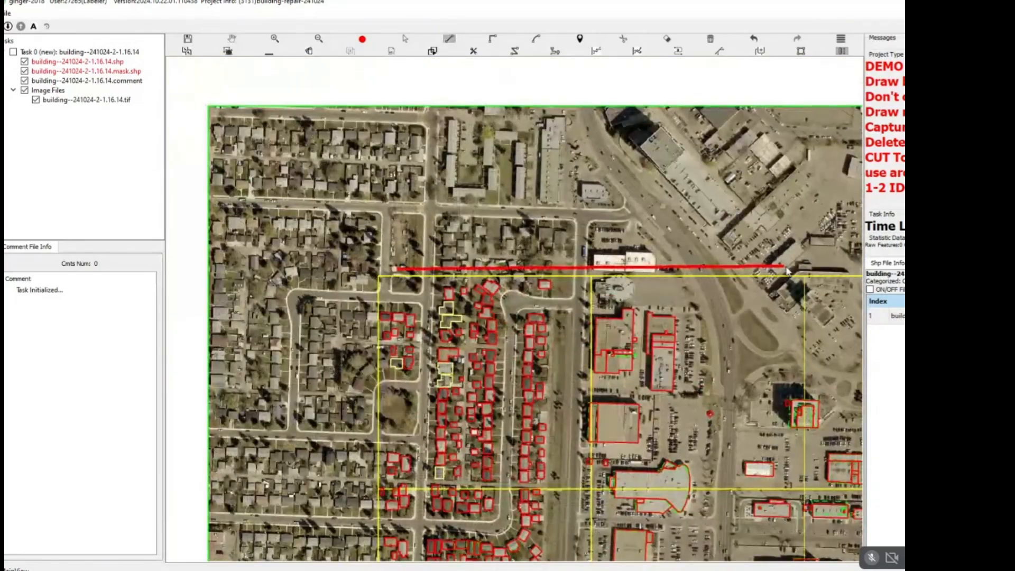
{"action": "left_click_drag", "start_coordinate": [374, 268], "coordinate": [535, 126]}
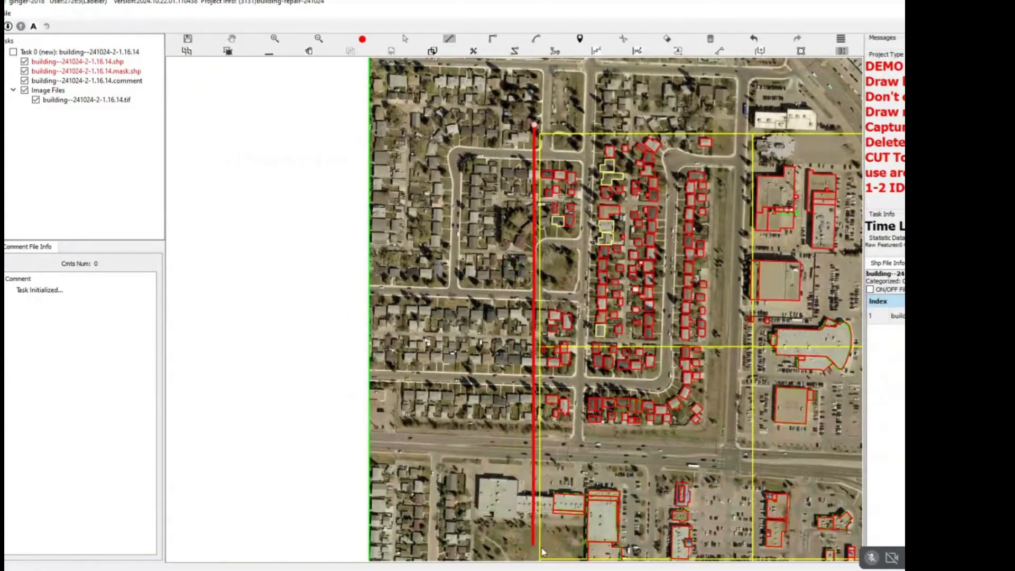
{"action": "key", "text": "space"}
Inspect the commercial building outlines along the eastern limit of the yellow task grid.
{"action": "scroll", "coordinate": [536, 512], "scroll_direction": "down", "scroll_amount": 1}
{"action": "left_click_drag", "start_coordinate": [620, 414], "coordinate": [372, 314]}
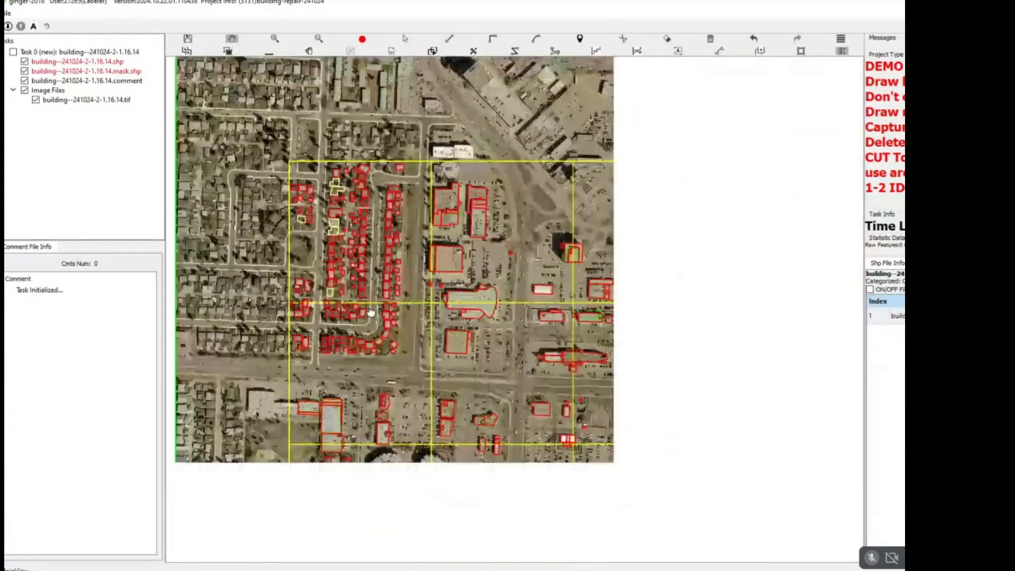
{"action": "left_click_drag", "start_coordinate": [764, 216], "coordinate": [630, 191]}
{"action": "scroll", "coordinate": [726, 195], "scroll_direction": "up", "scroll_amount": 5}
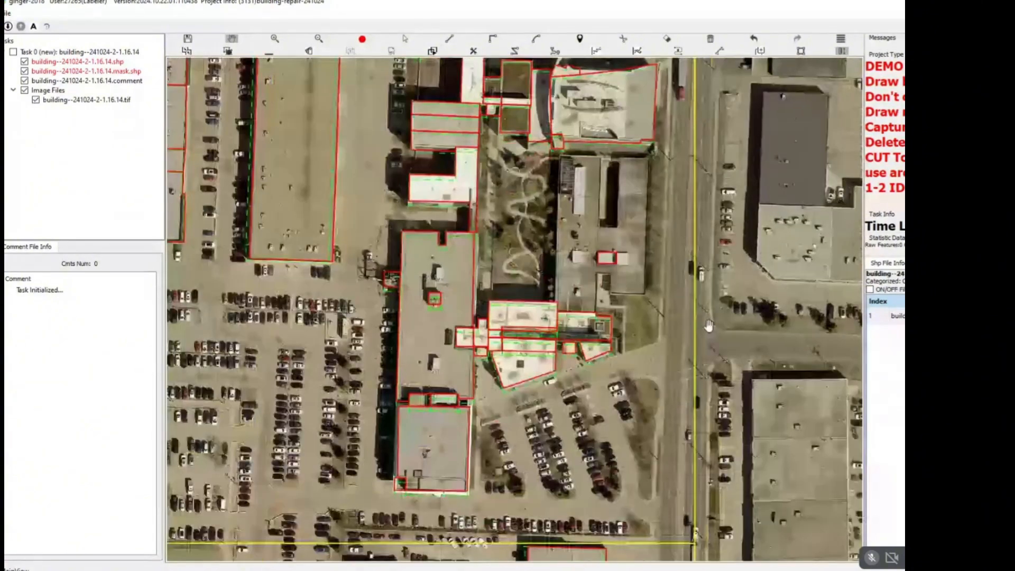
{"action": "left_click_drag", "start_coordinate": [706, 402], "coordinate": [683, 106]}
{"action": "left_click_drag", "start_coordinate": [680, 551], "coordinate": [665, 335]}
{"action": "scroll", "coordinate": [664, 335], "scroll_direction": "down", "scroll_amount": 1}
{"action": "left_click_drag", "start_coordinate": [639, 540], "coordinate": [630, 318]}
{"action": "left_click_drag", "start_coordinate": [629, 514], "coordinate": [645, 335]}
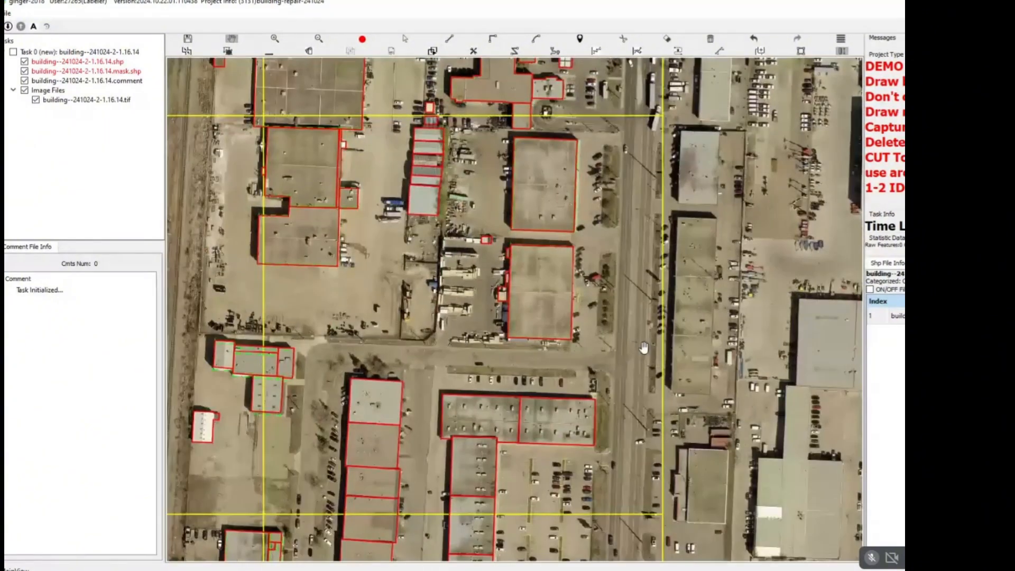
{"action": "scroll", "coordinate": [644, 348], "scroll_direction": "down", "scroll_amount": 1}
{"action": "left_click_drag", "start_coordinate": [651, 404], "coordinate": [652, 210]}
Examine the southern limit of the yellow grid and the extent of the whole task area.
{"action": "key", "text": "space"}
{"action": "left_click_drag", "start_coordinate": [566, 416], "coordinate": [734, 165]}
{"action": "key", "text": "space"}
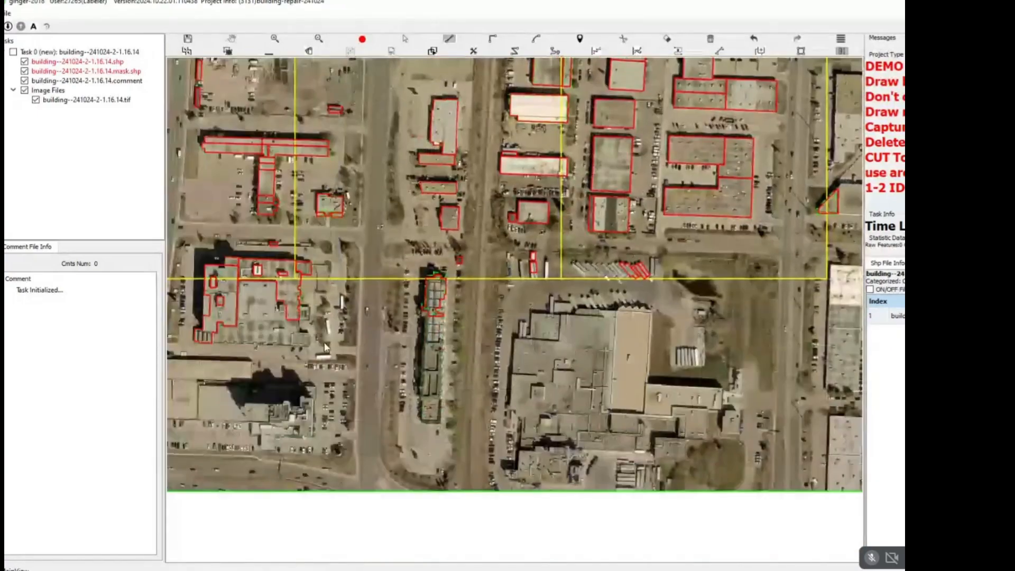
{"action": "key", "text": "space"}
{"action": "left_click_drag", "start_coordinate": [607, 343], "coordinate": [699, 492]}
{"action": "scroll", "coordinate": [699, 492], "scroll_direction": "down", "scroll_amount": 1}
{"action": "scroll", "coordinate": [537, 340], "scroll_direction": "down", "scroll_amount": 1}
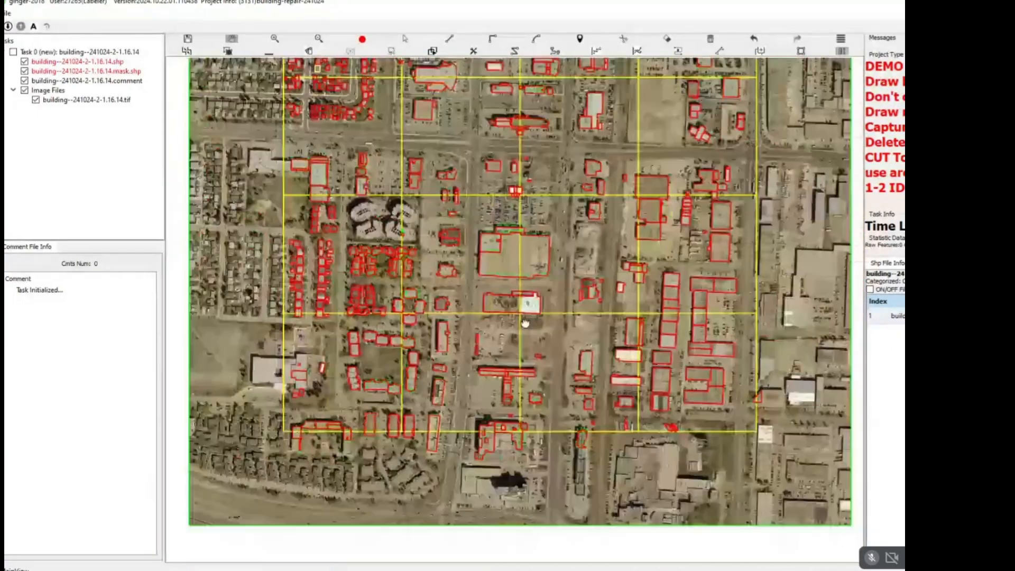
Review the existing house and garage outlines down the residential block, checking how well they fit the roofs.
{"action": "left_click_drag", "start_coordinate": [470, 345], "coordinate": [478, 445]}
{"action": "scroll", "coordinate": [392, 205], "scroll_direction": "up", "scroll_amount": 3}
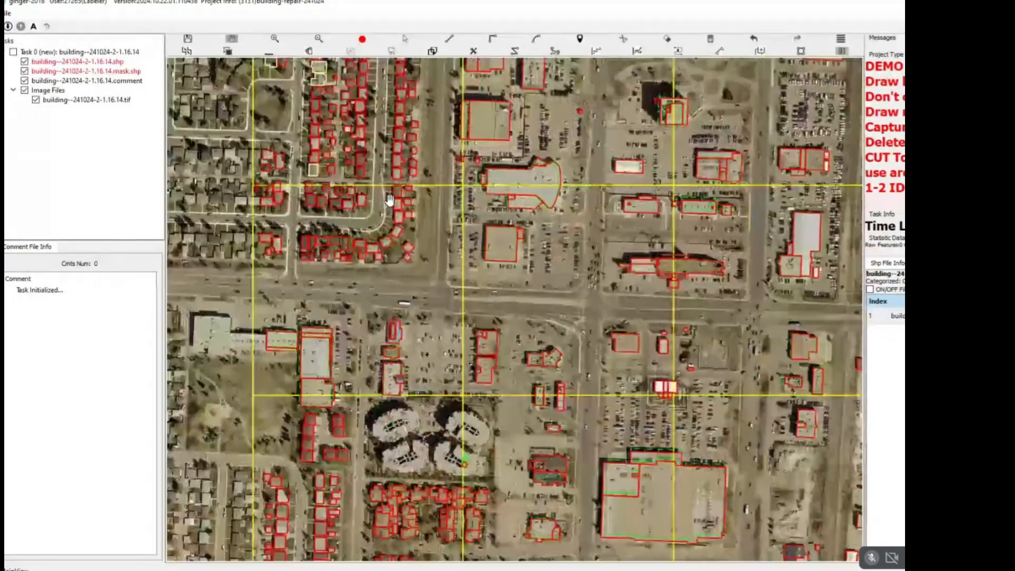
{"action": "left_click_drag", "start_coordinate": [392, 204], "coordinate": [386, 350]}
{"action": "scroll", "coordinate": [442, 337], "scroll_direction": "up", "scroll_amount": 8}
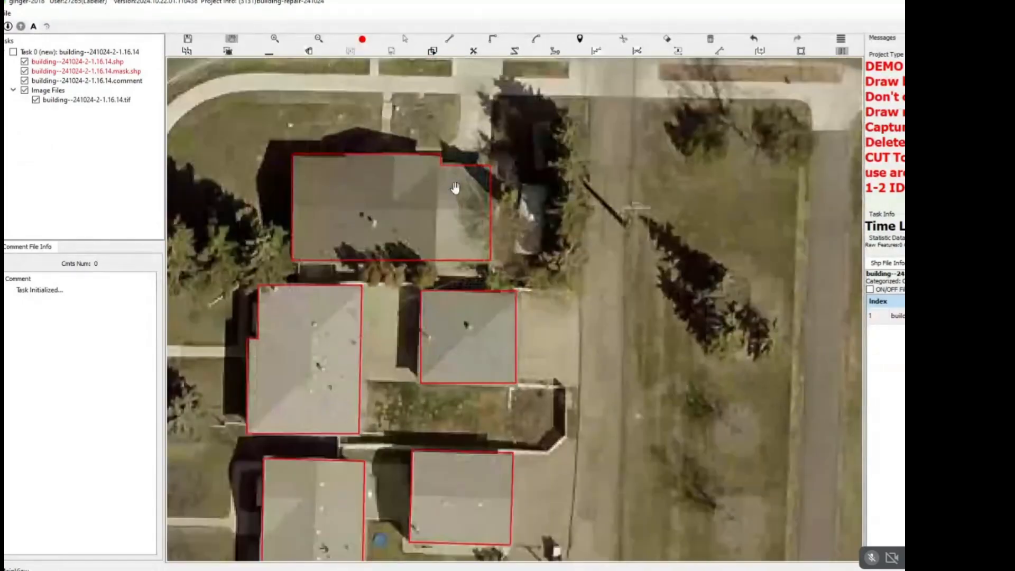
{"action": "key", "text": "space"}
{"action": "key", "text": "space"}
{"action": "left_click_drag", "start_coordinate": [427, 260], "coordinate": [562, 198]}
{"action": "left_click_drag", "start_coordinate": [510, 431], "coordinate": [515, 234]}
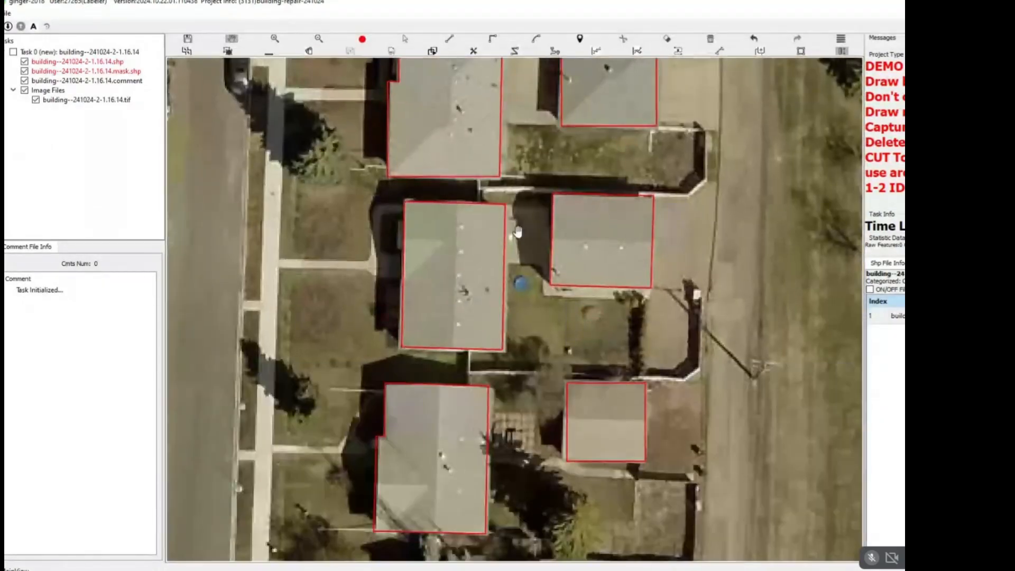
{"action": "scroll", "coordinate": [515, 233], "scroll_direction": "down", "scroll_amount": 1}
{"action": "left_click_drag", "start_coordinate": [458, 82], "coordinate": [477, 176]}
{"action": "scroll", "coordinate": [477, 175], "scroll_direction": "up", "scroll_amount": 2}
{"action": "key", "text": "space"}
{"action": "scroll", "coordinate": [560, 238], "scroll_direction": "down", "scroll_amount": 3}
{"action": "key", "text": "space"}
{"action": "left_click_drag", "start_coordinate": [566, 548], "coordinate": [539, 56]}
{"action": "key", "text": "space"}
{"action": "key", "text": "space"}
{"action": "scroll", "coordinate": [558, 167], "scroll_direction": "up", "scroll_amount": 4}
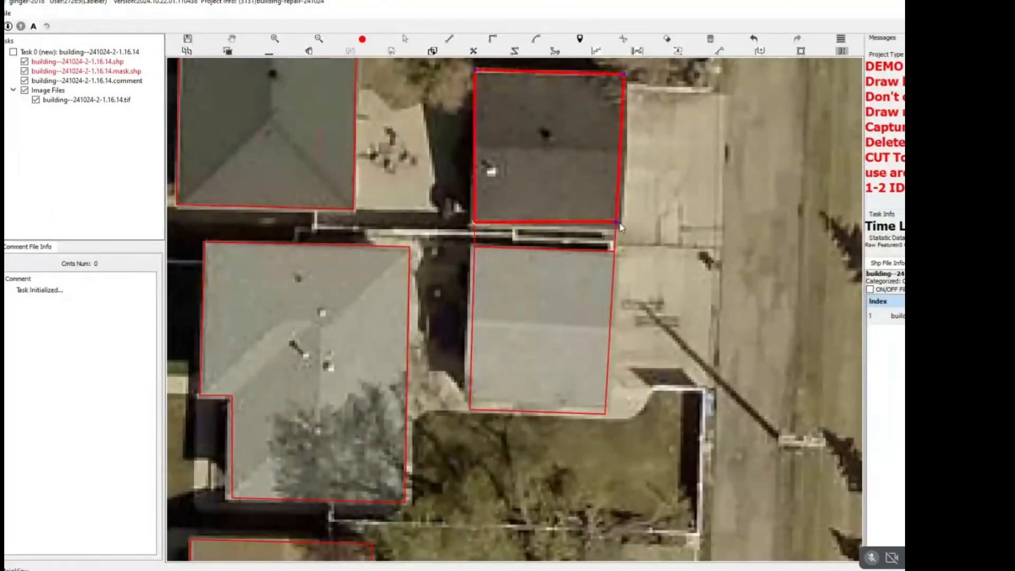
Delete the overlapping outlines of the dark-roofed garage and the light-roofed garage below it.
{"action": "left_click", "coordinate": [546, 186]}
{"action": "key", "text": "Delete"}
{"action": "left_click", "coordinate": [550, 335]}
{"action": "key", "text": "Delete"}
Redraw the dark-roofed garage and the light-roofed garage below it as two separate rectangles fitted to their roofs.
{"action": "left_click_drag", "start_coordinate": [482, 65], "coordinate": [483, 129]}
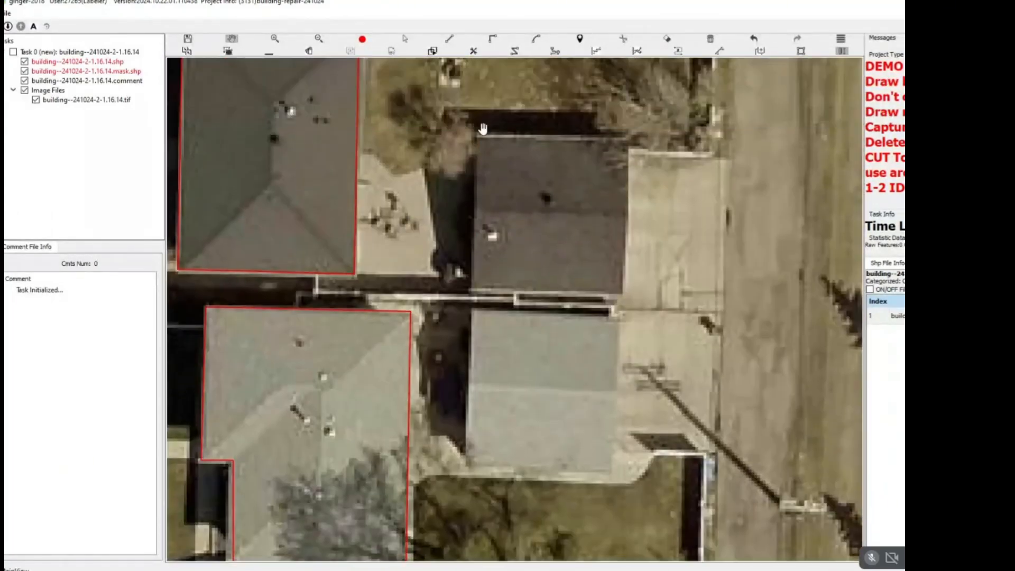
{"action": "key", "text": "r"}
{"action": "left_click", "coordinate": [475, 134]}
{"action": "left_click", "coordinate": [471, 290]}
{"action": "left_click", "coordinate": [560, 286]}
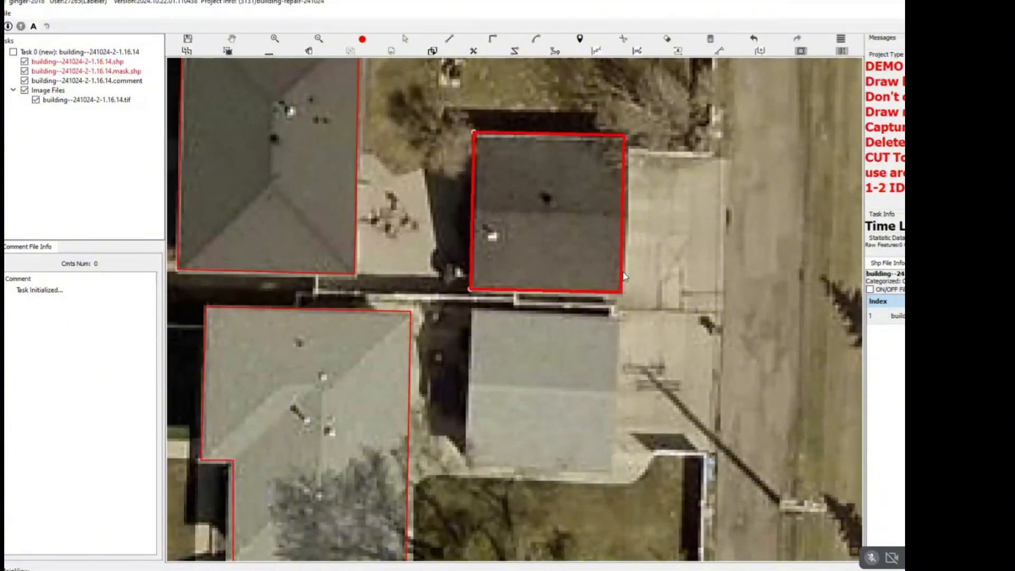
{"action": "left_click", "coordinate": [624, 276]}
{"action": "left_click", "coordinate": [463, 465]}
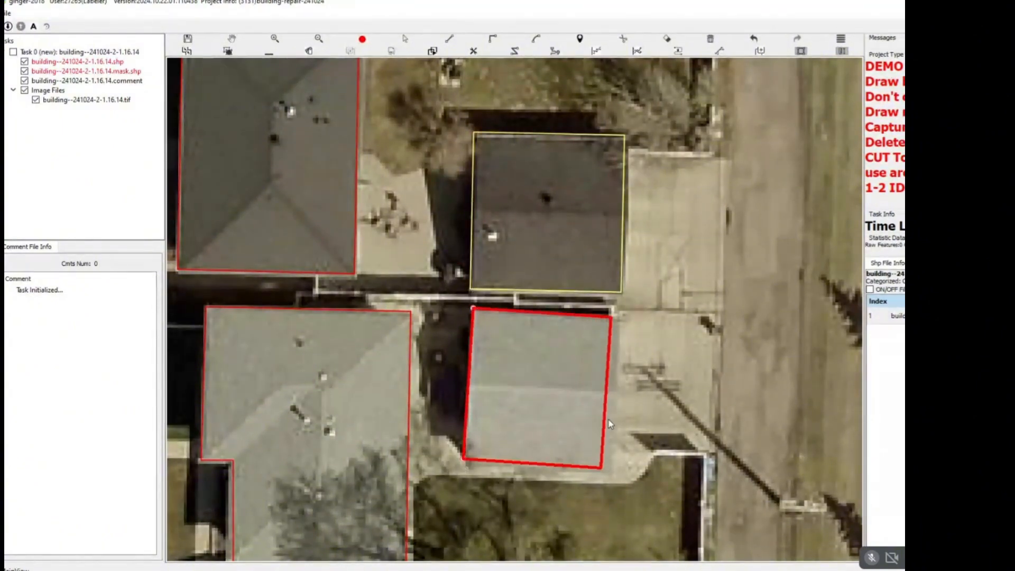
{"action": "left_click", "coordinate": [617, 421]}
Extend the dark-roofed house's outline over the white structure attached to its east wall.
{"action": "scroll", "coordinate": [608, 418], "scroll_direction": "down", "scroll_amount": 3}
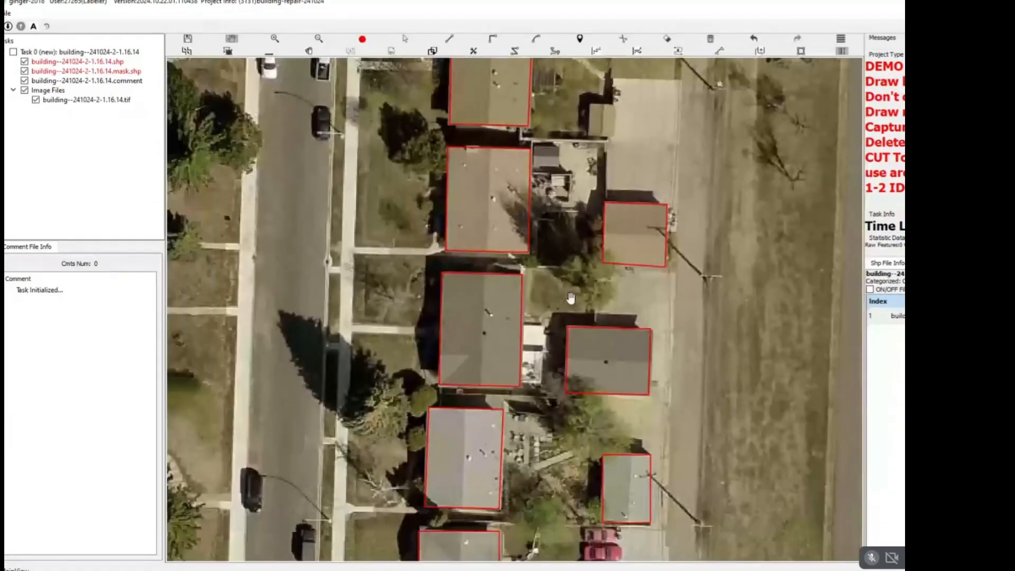
{"action": "scroll", "coordinate": [527, 168], "scroll_direction": "up", "scroll_amount": 3}
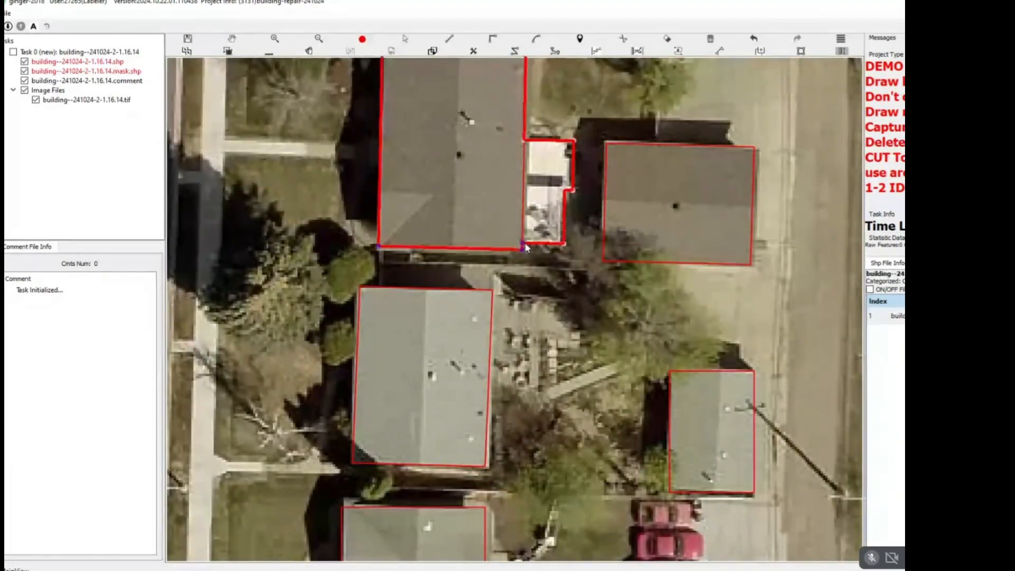
{"action": "left_click", "coordinate": [524, 243]}
Extend the light-roofed house's outline over its attached wooden deck north of the yellow grid line, following the deck's angled southeast corner.
{"action": "scroll", "coordinate": [524, 243], "scroll_direction": "down", "scroll_amount": 2}
{"action": "left_click_drag", "start_coordinate": [518, 418], "coordinate": [588, 160]}
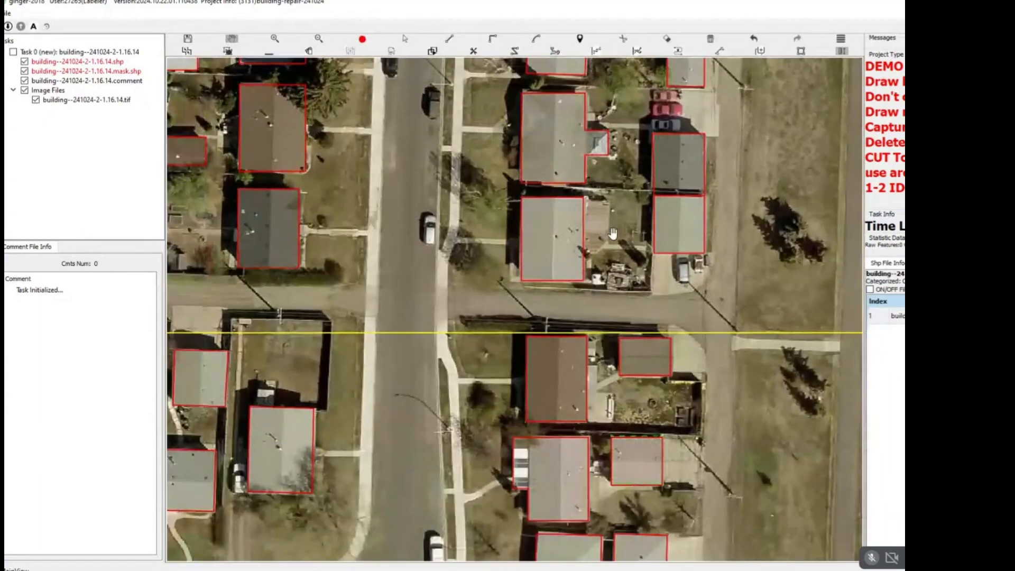
{"action": "left_click_drag", "start_coordinate": [675, 239], "coordinate": [509, 220]}
{"action": "scroll", "coordinate": [534, 233], "scroll_direction": "down", "scroll_amount": 1}
{"action": "scroll", "coordinate": [426, 204], "scroll_direction": "up", "scroll_amount": 5}
{"action": "left_click", "coordinate": [412, 213]}
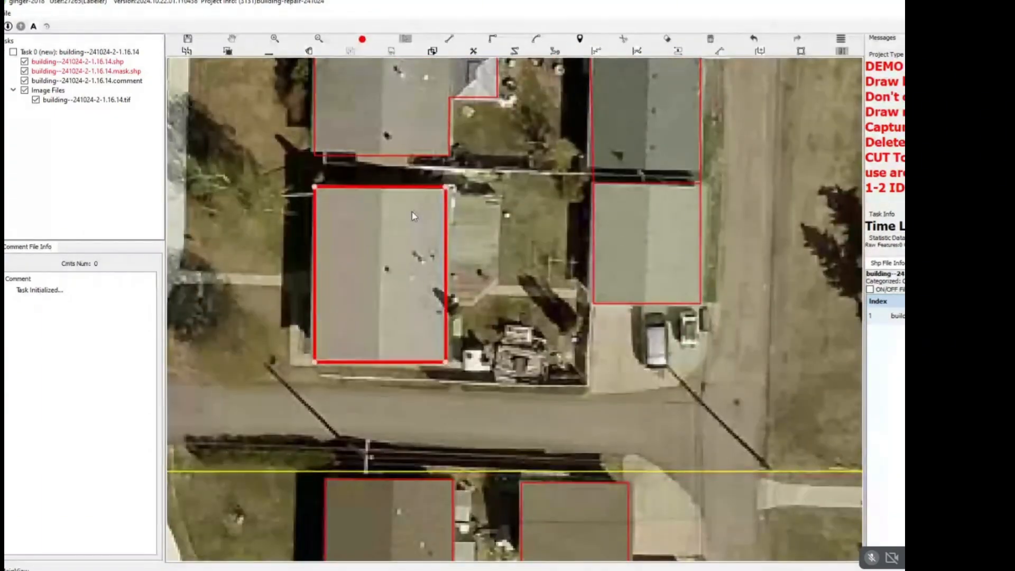
{"action": "key", "text": "r"}
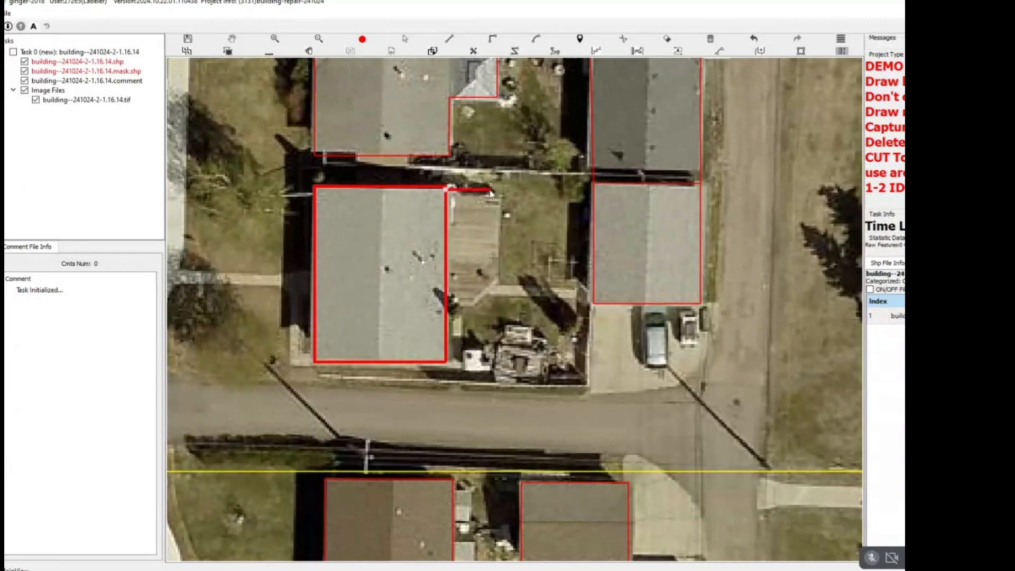
{"action": "key", "text": "Escape"}
{"action": "key", "text": "r"}
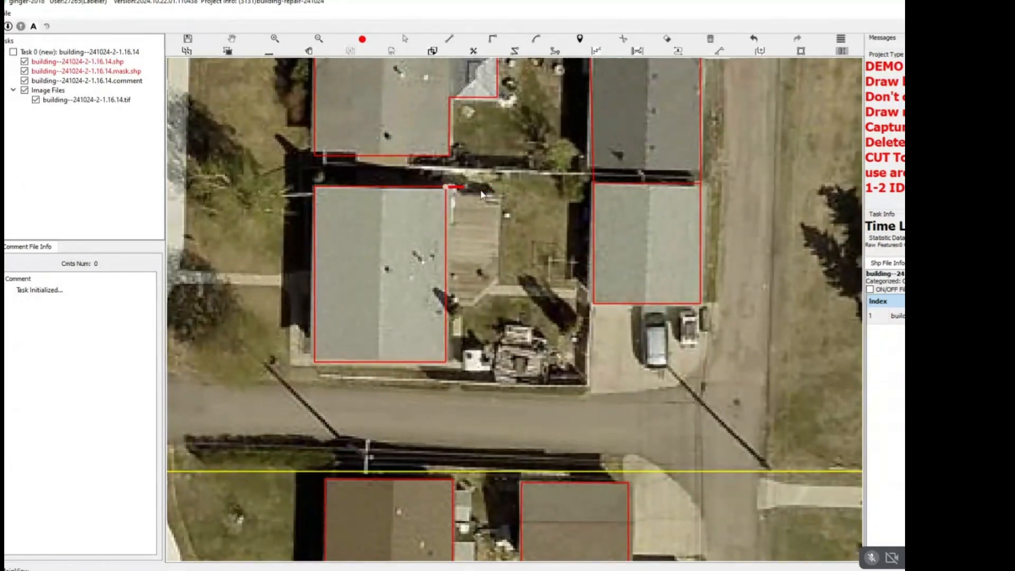
{"action": "double_click", "coordinate": [447, 305]}
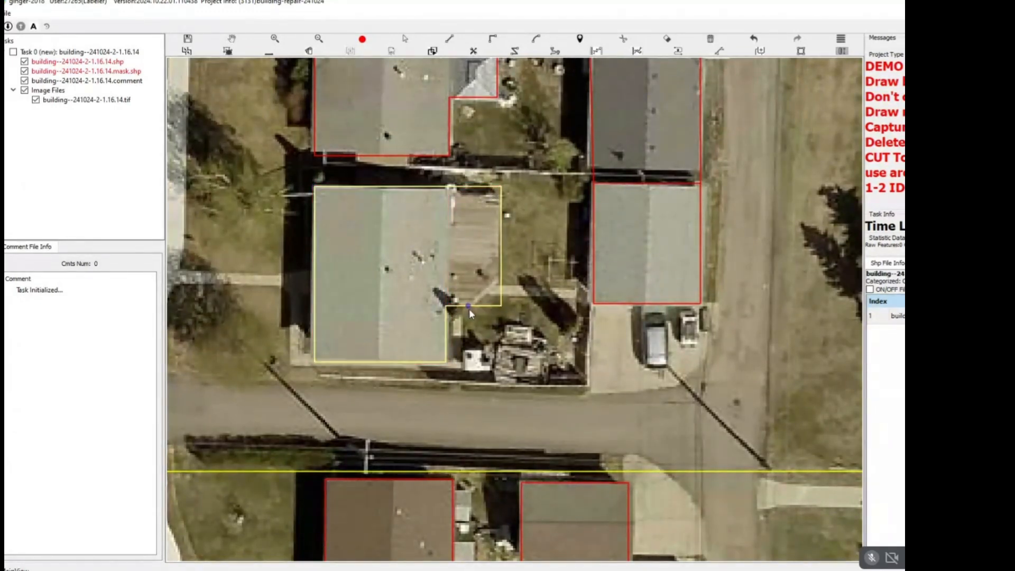
{"action": "left_click", "coordinate": [470, 305]}
{"action": "double_click", "coordinate": [501, 285]}
Delete the outline of the dark-roofed garage that runs into the neighbouring light-roofed garage near the parked cars.
{"action": "scroll", "coordinate": [473, 279], "scroll_direction": "down", "scroll_amount": 2}
{"action": "scroll", "coordinate": [470, 279], "scroll_direction": "down", "scroll_amount": 2}
{"action": "left_click_drag", "start_coordinate": [531, 228], "coordinate": [478, 283]}
{"action": "scroll", "coordinate": [478, 283], "scroll_direction": "up", "scroll_amount": 5}
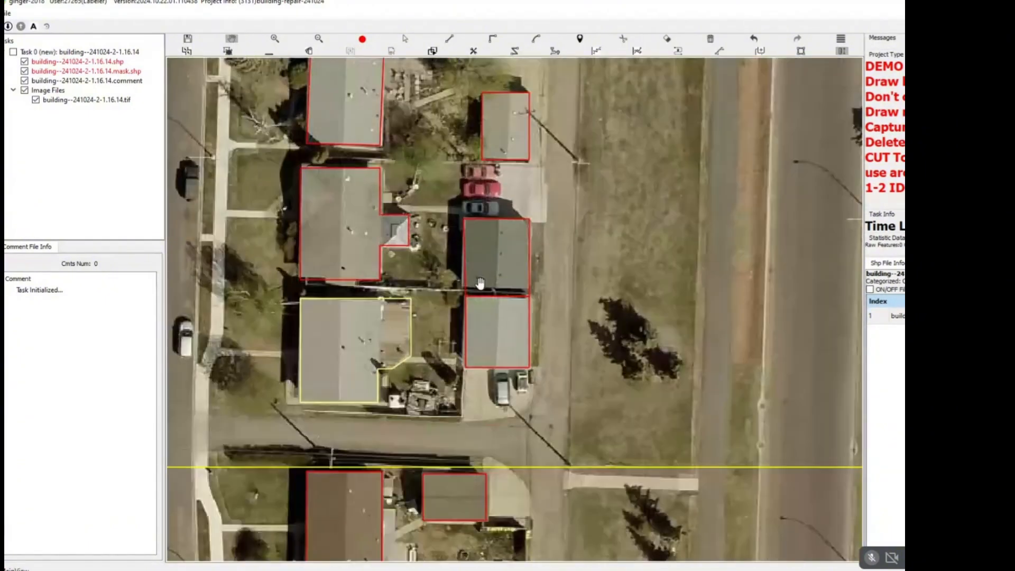
{"action": "key", "text": "s"}
{"action": "left_click", "coordinate": [484, 300]}
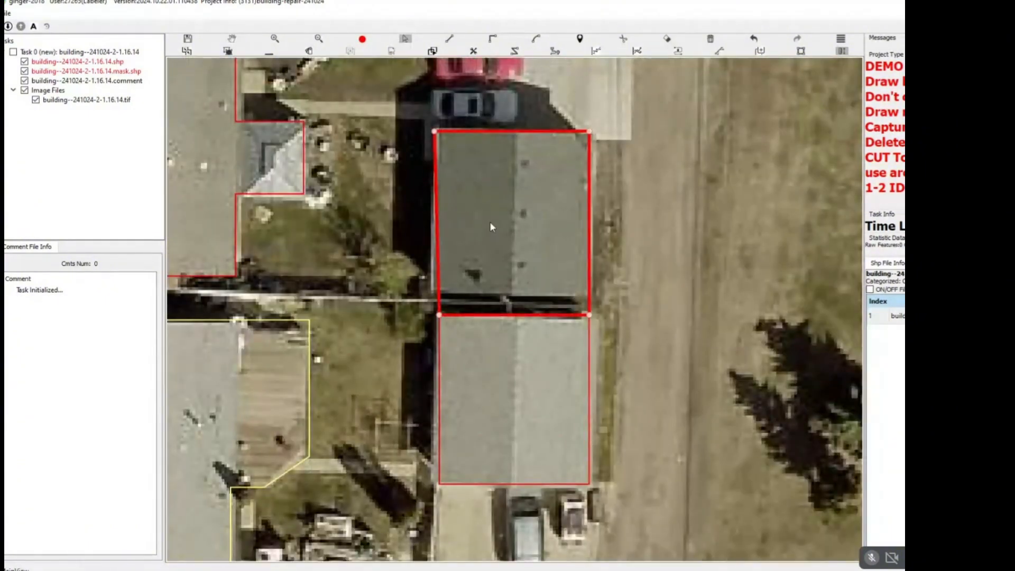
{"action": "key", "text": "Delete"}
Redraw the dark-roofed garage as a rectangle ending at its southern roof edge.
{"action": "key", "text": "r"}
{"action": "key", "text": "Escape"}
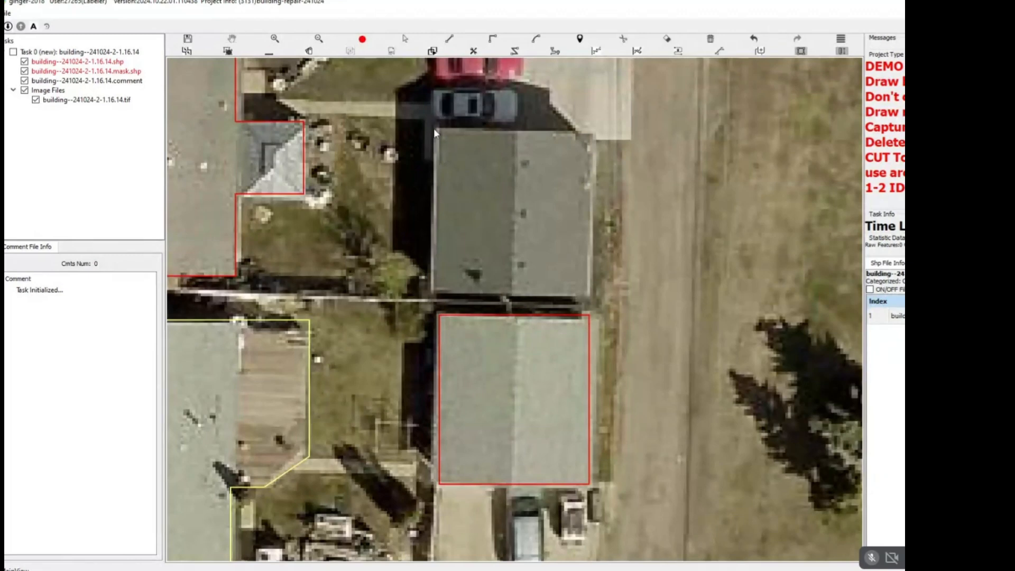
{"action": "left_click", "coordinate": [433, 128]}
{"action": "left_click", "coordinate": [432, 292]}
{"action": "left_click", "coordinate": [591, 289]}
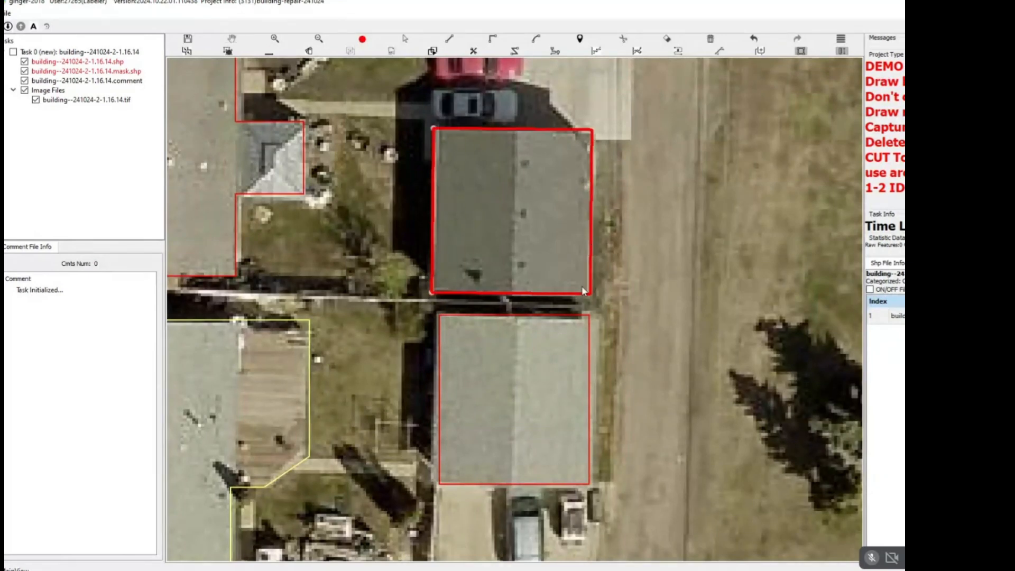
Replace the outline of the light-roofed garage directly south with a rectangle fitted to its roof edges.
{"action": "left_click_drag", "start_coordinate": [522, 368], "coordinate": [517, 288]}
{"action": "key", "text": "s"}
{"action": "left_click", "coordinate": [514, 286]}
{"action": "key", "text": "Delete"}
{"action": "key", "text": "r"}
{"action": "left_click", "coordinate": [435, 231]}
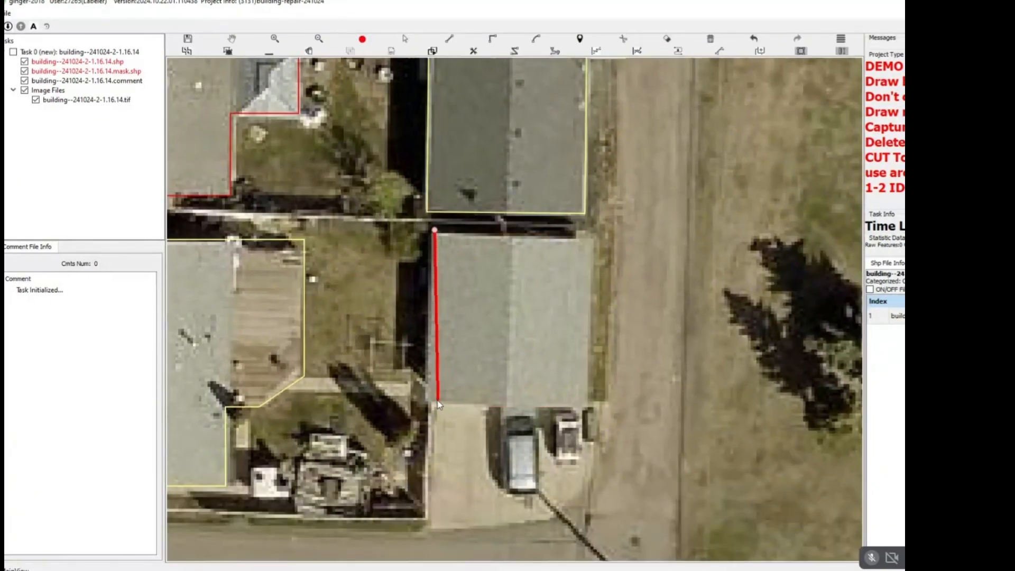
{"action": "left_click", "coordinate": [430, 403]}
{"action": "left_click", "coordinate": [590, 382]}
Examine the remaining house blocks along the yellow grid lines and toward the main road for outlines needing repair.
{"action": "scroll", "coordinate": [590, 382], "scroll_direction": "down", "scroll_amount": 5}
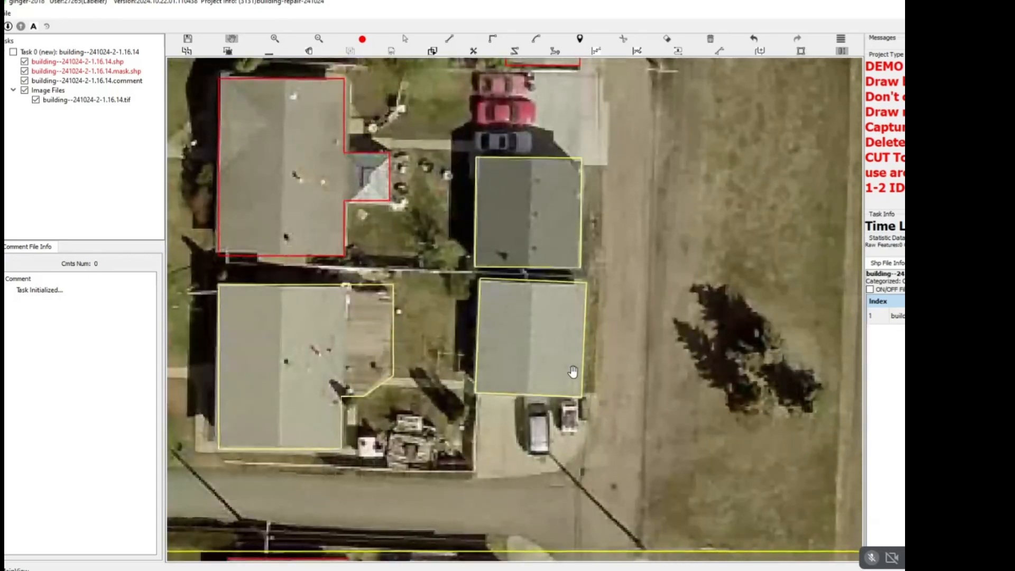
{"action": "left_click_drag", "start_coordinate": [666, 125], "coordinate": [465, 354]}
{"action": "scroll", "coordinate": [479, 354], "scroll_direction": "down", "scroll_amount": 4}
{"action": "left_click_drag", "start_coordinate": [450, 290], "coordinate": [438, 432]}
{"action": "left_click_drag", "start_coordinate": [486, 325], "coordinate": [712, 7]}
{"action": "left_click_drag", "start_coordinate": [530, 313], "coordinate": [587, 218]}
{"action": "scroll", "coordinate": [456, 261], "scroll_direction": "up", "scroll_amount": 3}
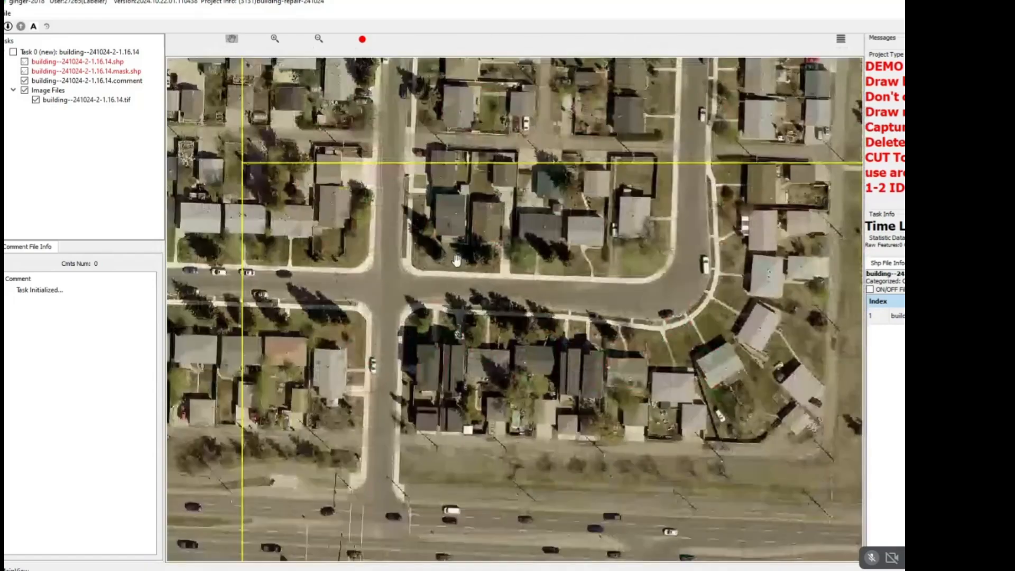
{"action": "scroll", "coordinate": [458, 261], "scroll_direction": "down", "scroll_amount": 3}
{"action": "left_click_drag", "start_coordinate": [665, 265], "coordinate": [329, 265]}
{"action": "scroll", "coordinate": [329, 265], "scroll_direction": "down", "scroll_amount": 2}
{"action": "left_click_drag", "start_coordinate": [175, 258], "coordinate": [453, 211]}
{"action": "left_click_drag", "start_coordinate": [568, 254], "coordinate": [628, 279]}
{"action": "scroll", "coordinate": [627, 279], "scroll_direction": "up", "scroll_amount": 6}
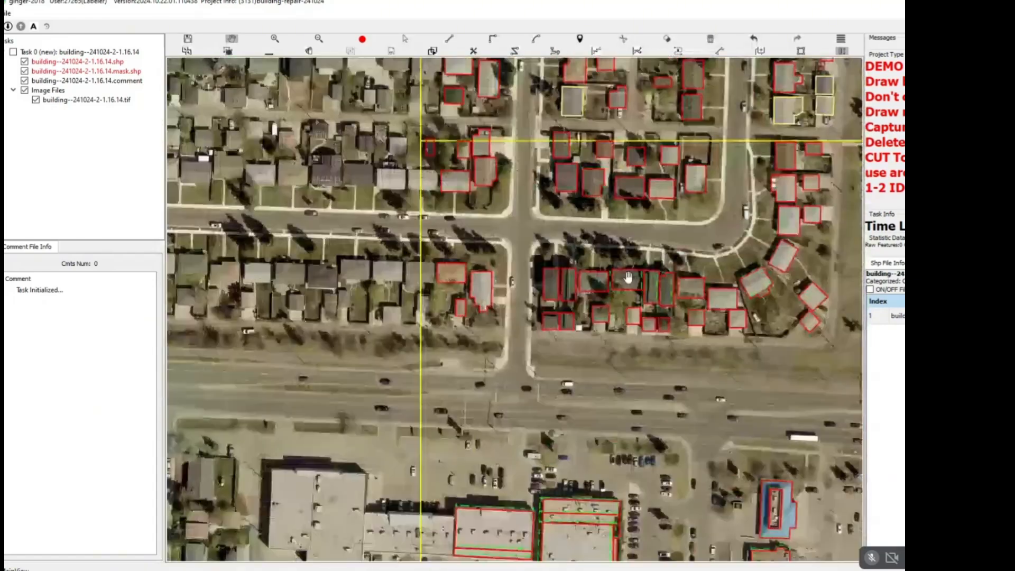
Trim the corner garage's outline to its roof, excluding the shadow strip to the south and the area beside the small northern shed.
{"action": "left_click_drag", "start_coordinate": [586, 240], "coordinate": [700, 436]}
{"action": "scroll", "coordinate": [411, 255], "scroll_direction": "up", "scroll_amount": 5}
{"action": "scroll", "coordinate": [418, 276], "scroll_direction": "down", "scroll_amount": 1}
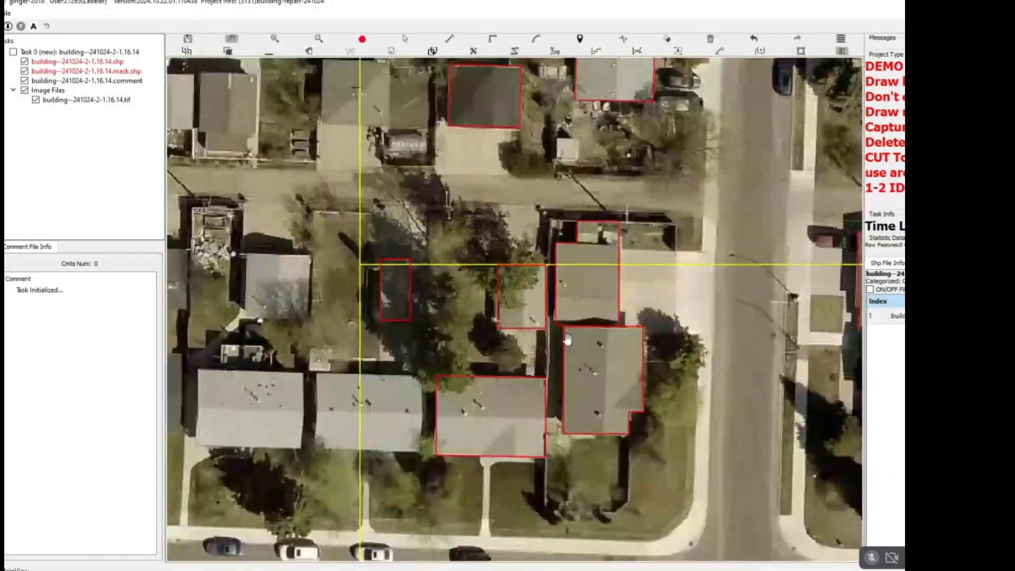
{"action": "left_click_drag", "start_coordinate": [567, 340], "coordinate": [394, 199]}
{"action": "scroll", "coordinate": [394, 199], "scroll_direction": "down", "scroll_amount": 2}
{"action": "left_click_drag", "start_coordinate": [444, 153], "coordinate": [405, 247]}
{"action": "scroll", "coordinate": [361, 250], "scroll_direction": "up", "scroll_amount": 3}
{"action": "scroll", "coordinate": [350, 281], "scroll_direction": "up", "scroll_amount": 3}
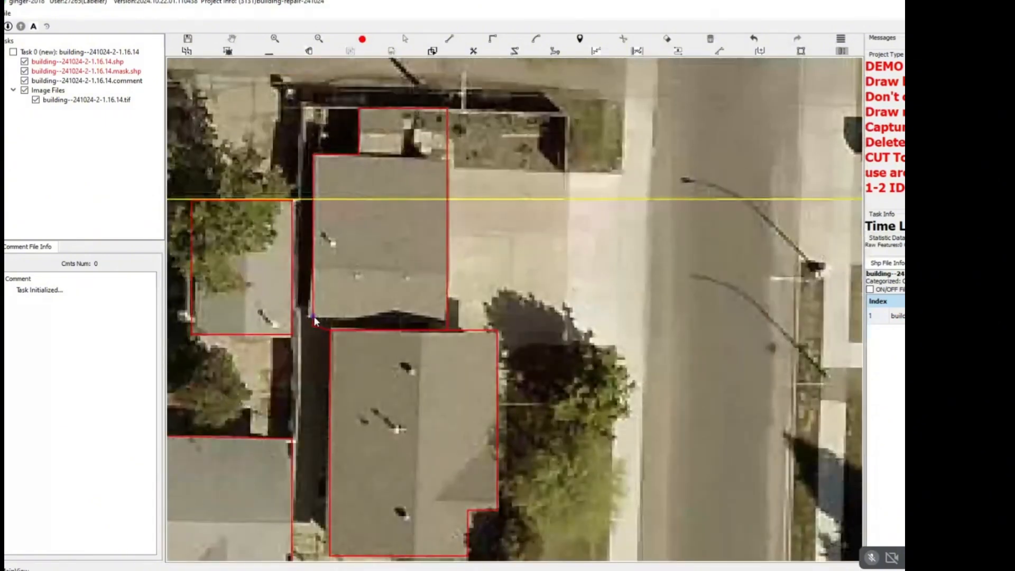
{"action": "key", "text": "alt+Tab"}
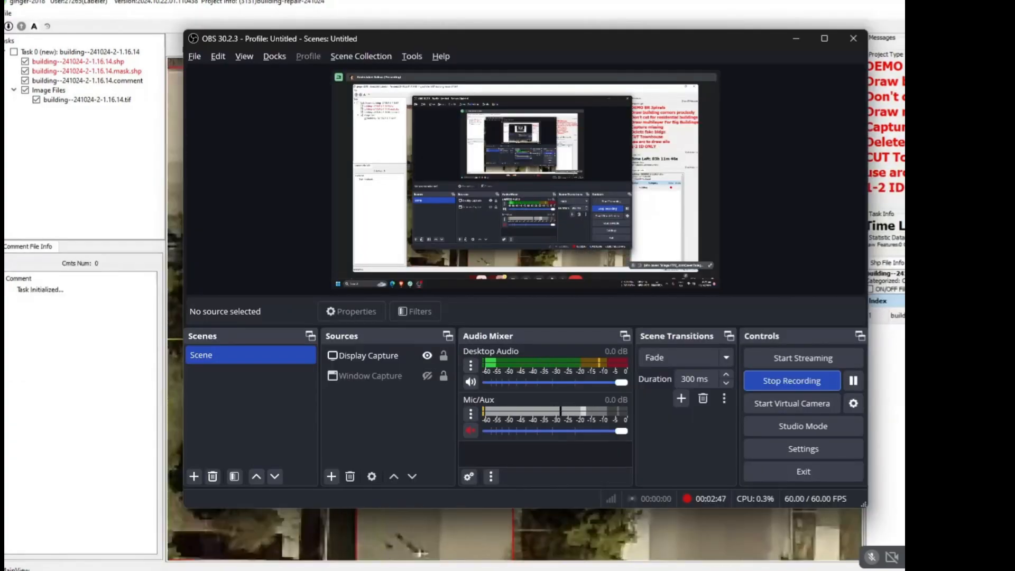
{"action": "key", "text": "alt+Tab"}
{"action": "left_click", "coordinate": [423, 297]}
{"action": "left_click", "coordinate": [466, 298]}
Draw a rectangular outline around the small light-roofed shed just north of the alley.
{"action": "scroll", "coordinate": [466, 299], "scroll_direction": "down", "scroll_amount": 3}
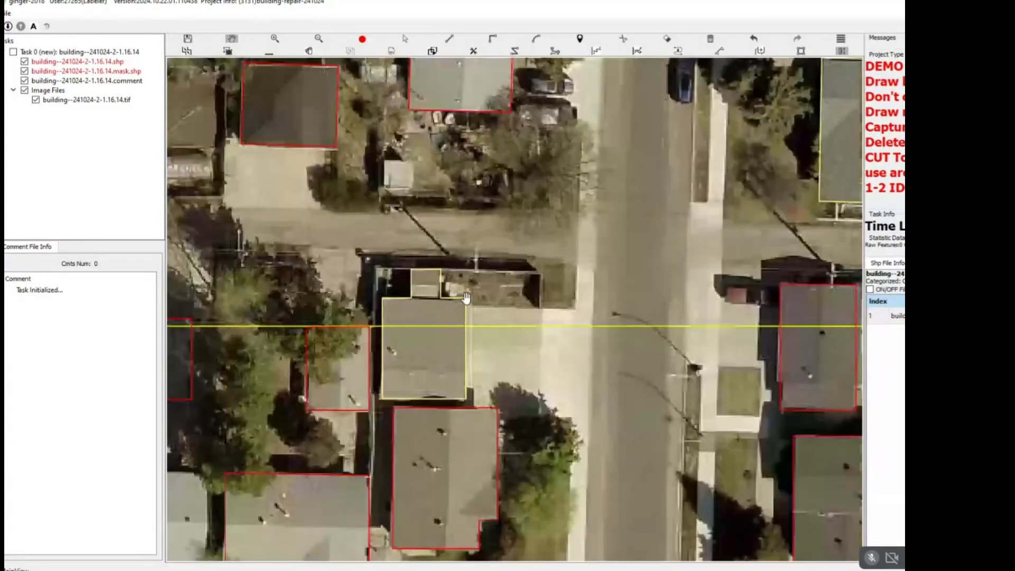
{"action": "scroll", "coordinate": [419, 216], "scroll_direction": "up", "scroll_amount": 3}
{"action": "scroll", "coordinate": [441, 260], "scroll_direction": "up", "scroll_amount": 3}
{"action": "left_click", "coordinate": [451, 258]}
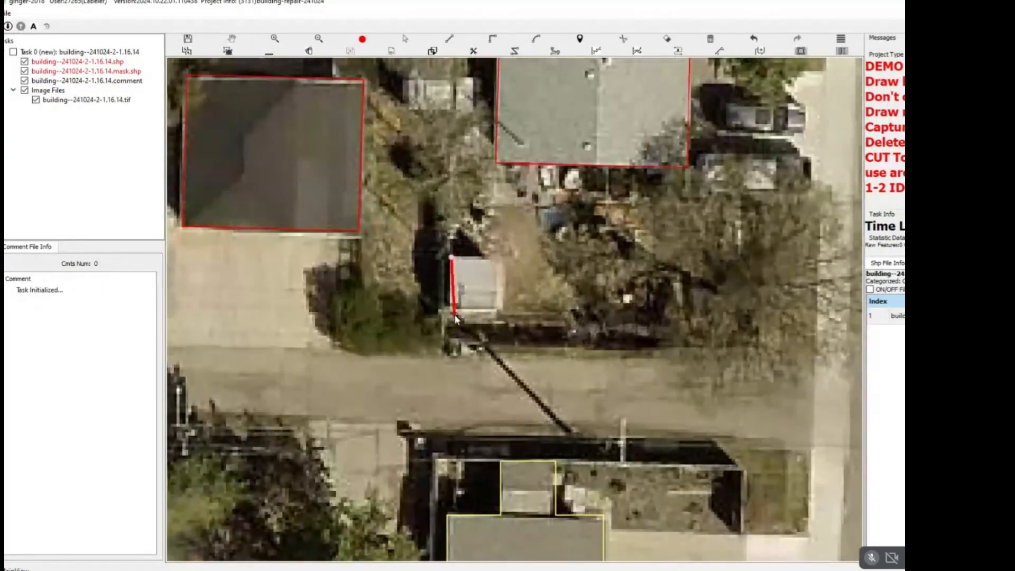
{"action": "left_click", "coordinate": [495, 312]}
Redraw the grey-roofed building south of the alley and east of the street as an eight-cornered polygon including its narrower south section.
{"action": "scroll", "coordinate": [468, 313], "scroll_direction": "down", "scroll_amount": 3}
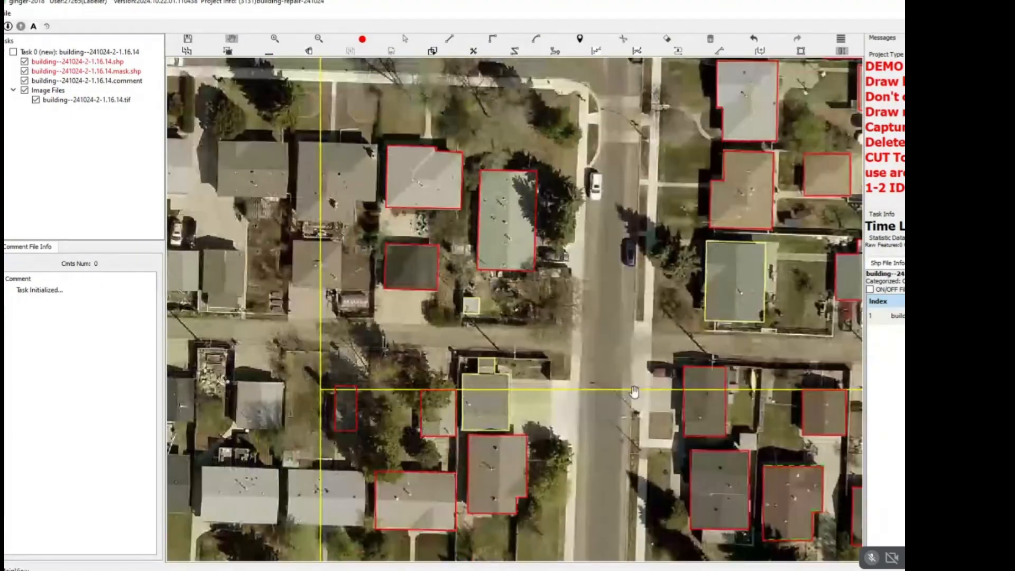
{"action": "left_click_drag", "start_coordinate": [600, 447], "coordinate": [370, 336]}
{"action": "scroll", "coordinate": [371, 336], "scroll_direction": "up", "scroll_amount": 5}
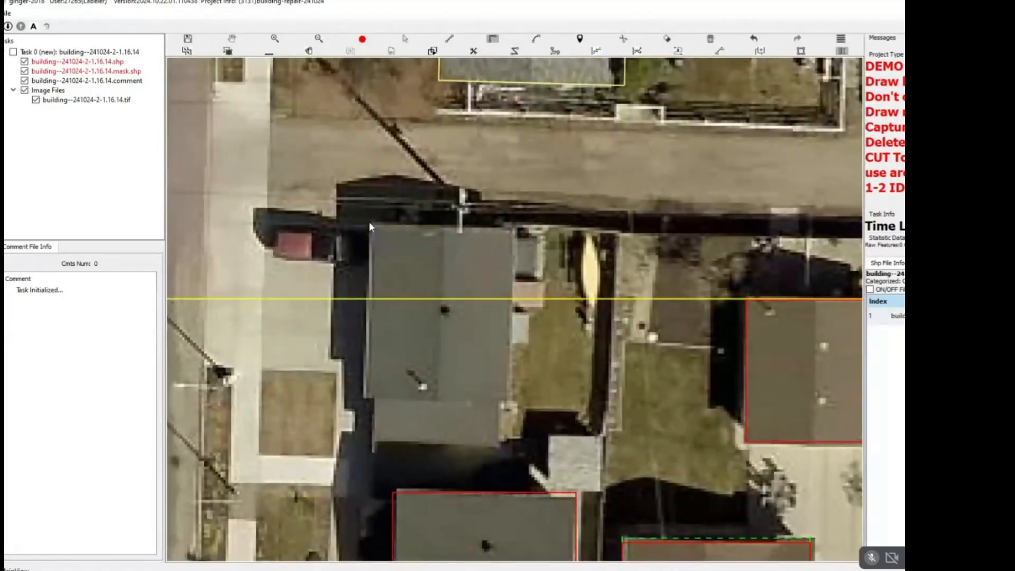
{"action": "left_click", "coordinate": [370, 222]}
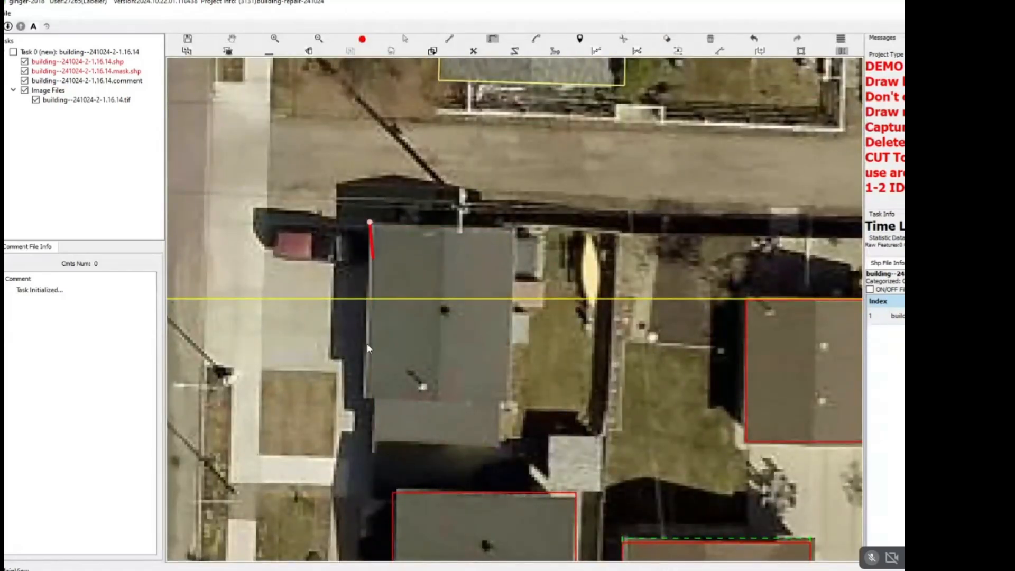
{"action": "left_click", "coordinate": [364, 398]}
{"action": "left_click", "coordinate": [374, 398]}
{"action": "left_click", "coordinate": [372, 444]}
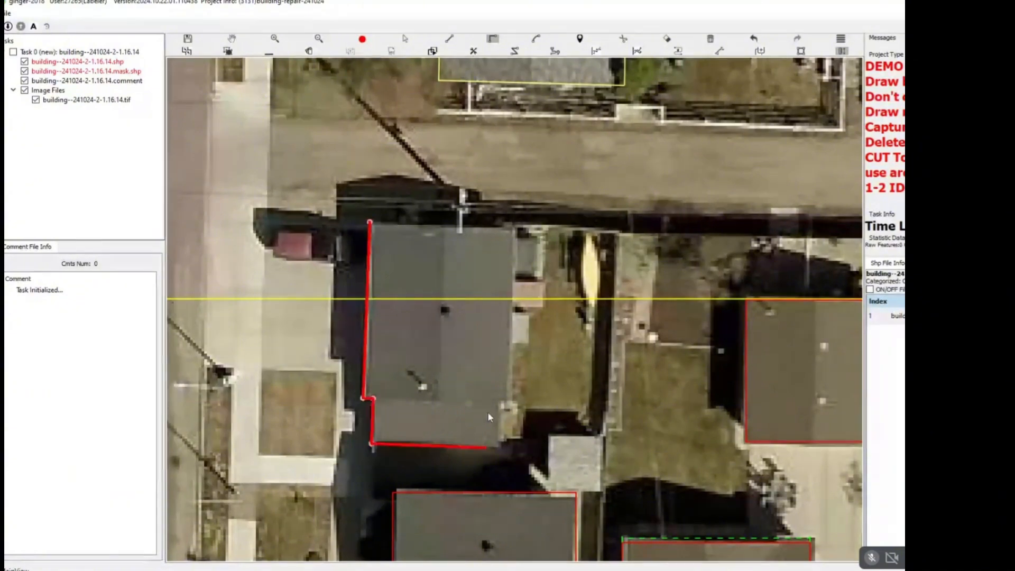
{"action": "left_click", "coordinate": [497, 448]}
{"action": "left_click", "coordinate": [499, 397]}
{"action": "left_click", "coordinate": [508, 397]}
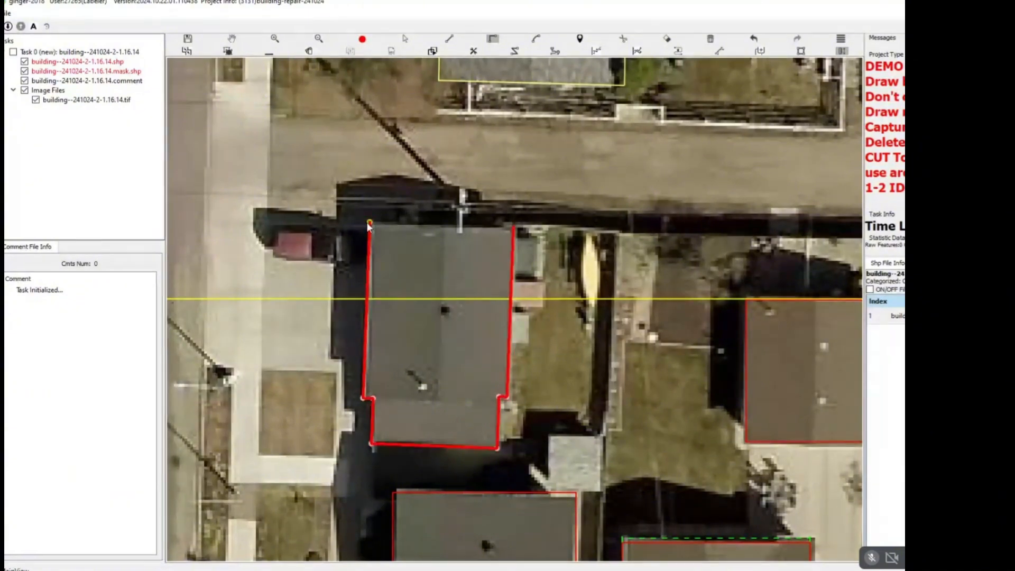
{"action": "right_click", "coordinate": [430, 232]}
Extend the outline of the grey-roofed corner house over the light-coloured porch on its south side.
{"action": "scroll", "coordinate": [430, 231], "scroll_direction": "down", "scroll_amount": 3}
{"action": "left_click_drag", "start_coordinate": [428, 480], "coordinate": [463, 291]}
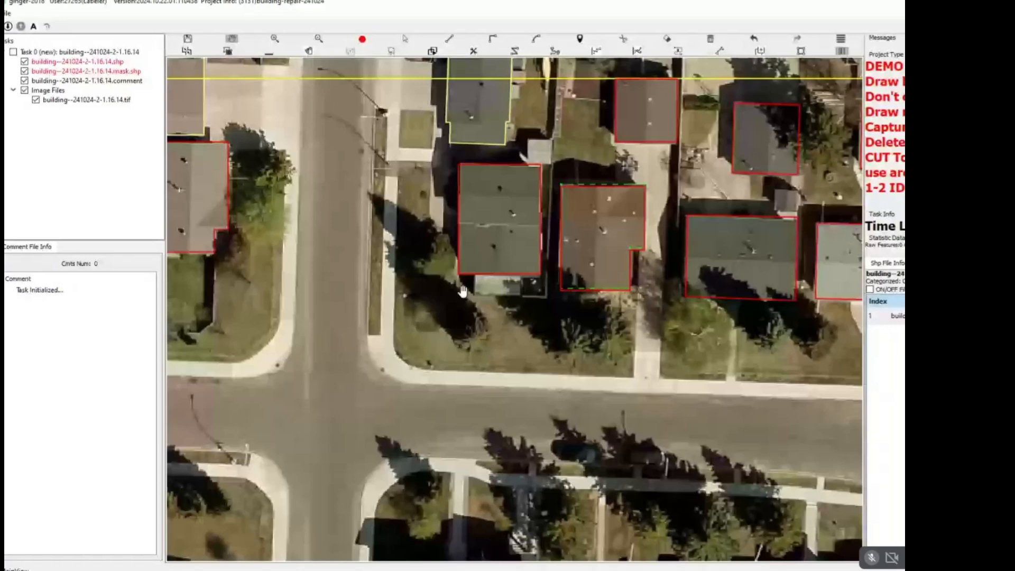
{"action": "scroll", "coordinate": [463, 292], "scroll_direction": "up", "scroll_amount": 3}
{"action": "left_click", "coordinate": [485, 258]}
{"action": "left_click", "coordinate": [485, 300]}
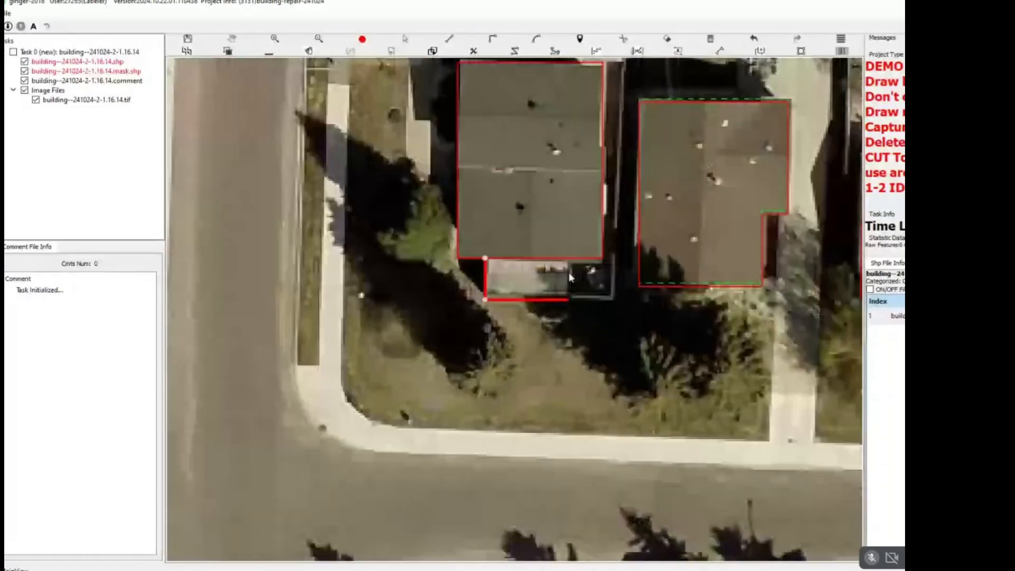
{"action": "left_click", "coordinate": [571, 277]}
{"action": "left_click", "coordinate": [571, 258]}
{"action": "right_click", "coordinate": [569, 258]}
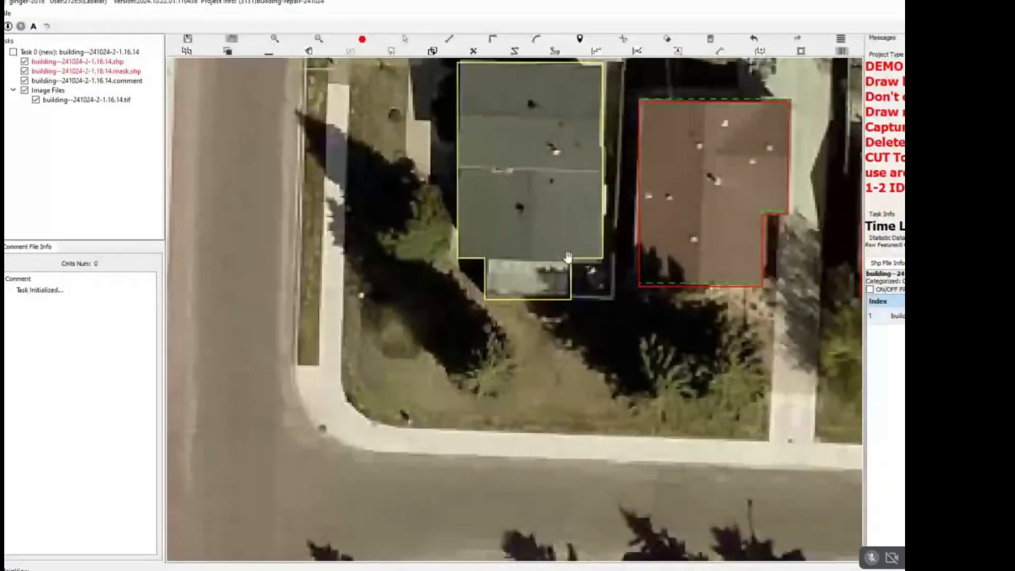
Redraw the wide dark-roofed house farther east as a rectangle following its roof edges, including the tree-shaded south side.
{"action": "scroll", "coordinate": [568, 257], "scroll_direction": "down", "scroll_amount": 3}
{"action": "scroll", "coordinate": [487, 275], "scroll_direction": "up", "scroll_amount": 3}
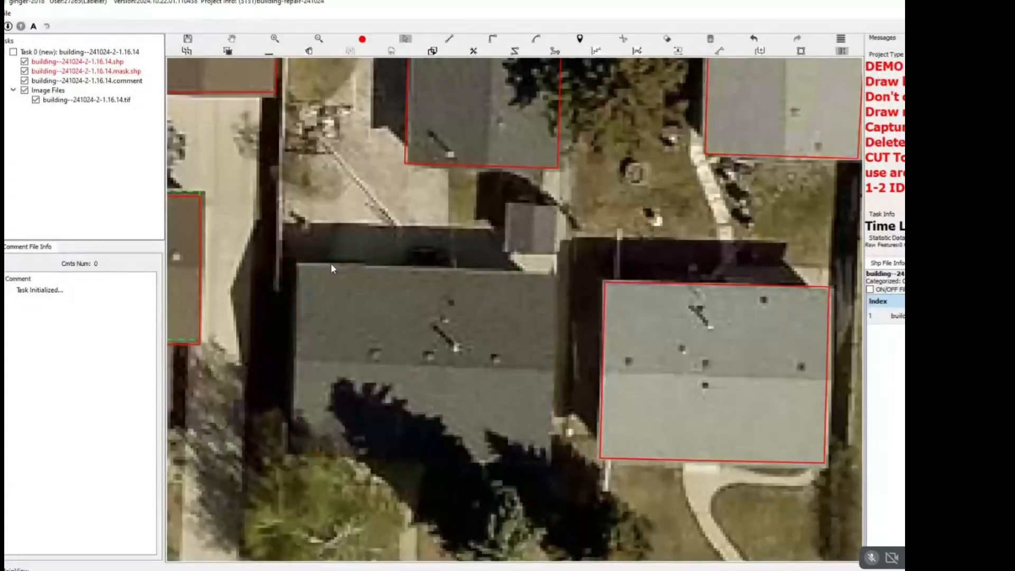
{"action": "left_click", "coordinate": [554, 273]}
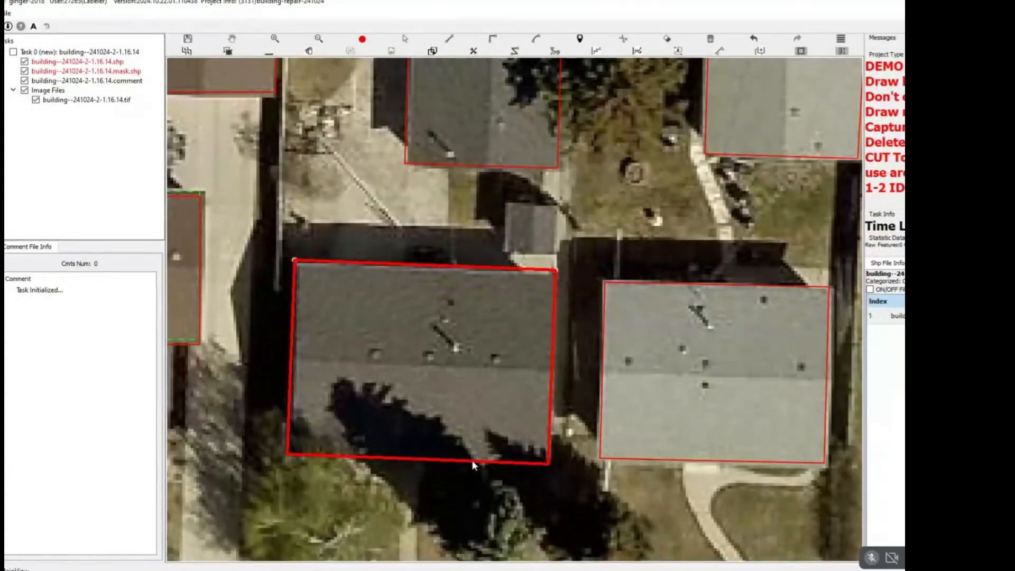
{"action": "left_click", "coordinate": [472, 460]}
Move the east edge of the light-grey house's outline slightly outward, on the west side of the street near the main road.
{"action": "scroll", "coordinate": [438, 361], "scroll_direction": "down", "scroll_amount": 5}
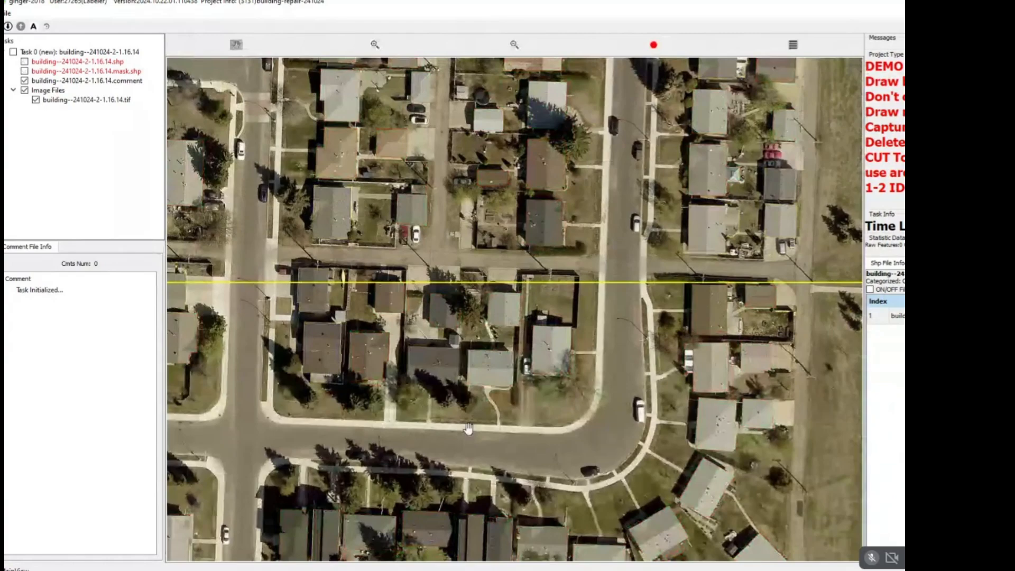
{"action": "left_click_drag", "start_coordinate": [389, 476], "coordinate": [558, 235]}
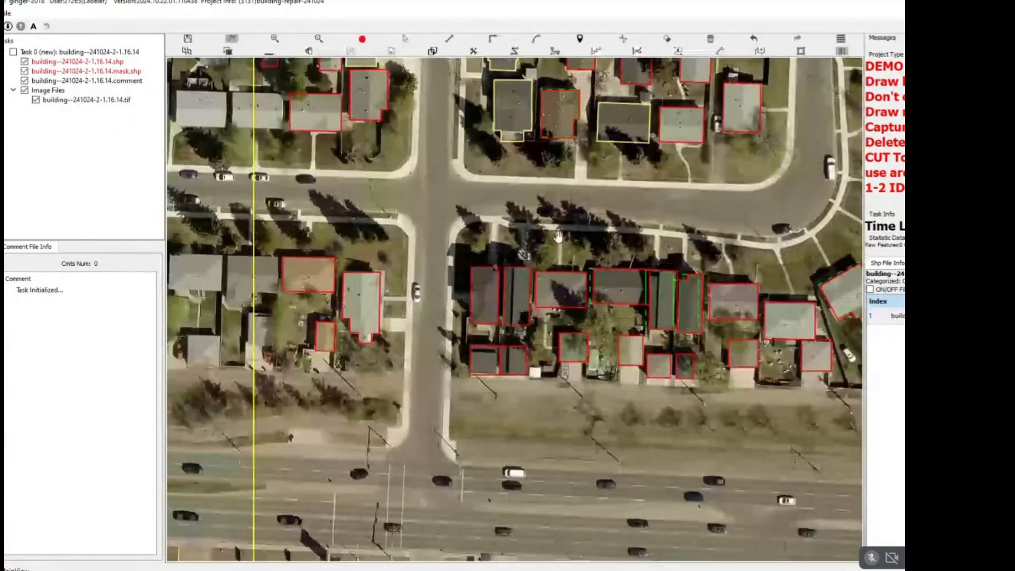
{"action": "scroll", "coordinate": [530, 233], "scroll_direction": "down", "scroll_amount": 2}
{"action": "left_click_drag", "start_coordinate": [464, 248], "coordinate": [462, 155]}
{"action": "scroll", "coordinate": [462, 155], "scroll_direction": "up", "scroll_amount": 10}
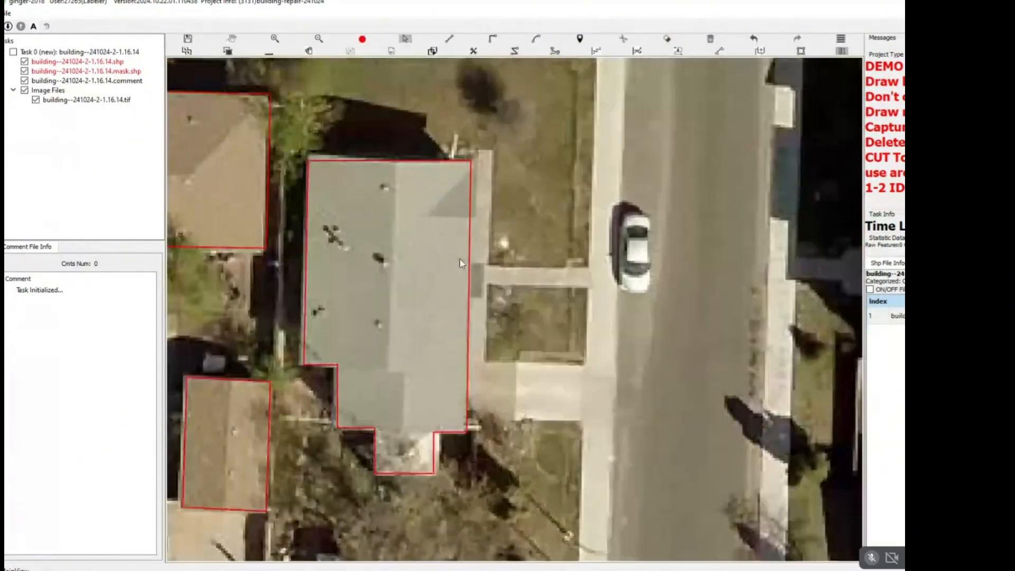
{"action": "left_click", "coordinate": [470, 253]}
{"action": "left_click_drag", "start_coordinate": [470, 253], "coordinate": [484, 253]}
Delete the misaligned outlines of the wide dark-roofed house and the two narrow dark-roofed buildings directly east of it.
{"action": "scroll", "coordinate": [490, 255], "scroll_direction": "down", "scroll_amount": 3}
{"action": "left_click_drag", "start_coordinate": [615, 250], "coordinate": [343, 225]}
{"action": "left_click_drag", "start_coordinate": [495, 227], "coordinate": [206, 205]}
{"action": "scroll", "coordinate": [436, 315], "scroll_direction": "up", "scroll_amount": 2}
{"action": "scroll", "coordinate": [532, 154], "scroll_direction": "down", "scroll_amount": 1}
{"action": "left_click_drag", "start_coordinate": [532, 154], "coordinate": [481, 250]}
{"action": "scroll", "coordinate": [480, 249], "scroll_direction": "up", "scroll_amount": 3}
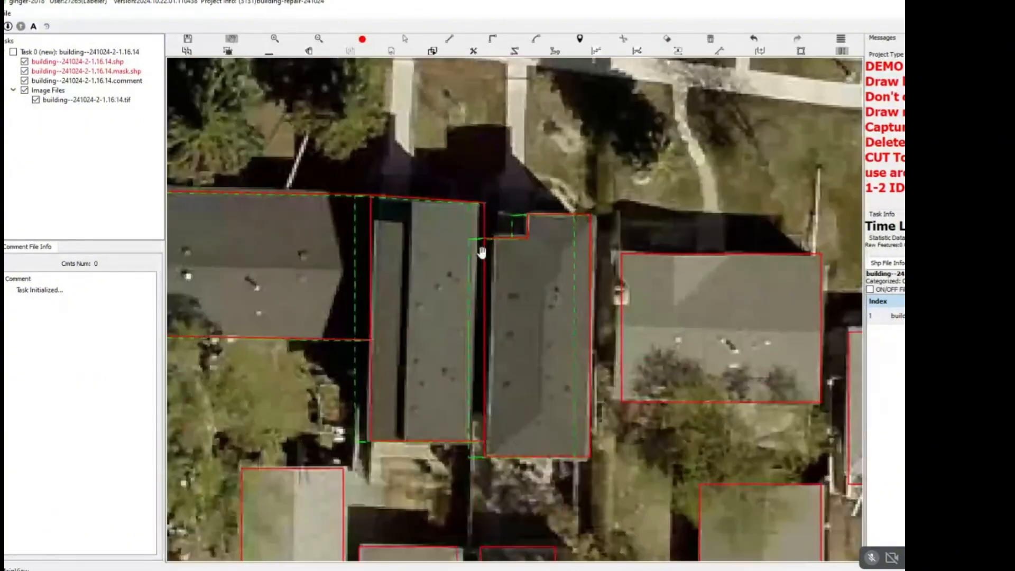
{"action": "key", "text": "s"}
{"action": "scroll", "coordinate": [404, 192], "scroll_direction": "down", "scroll_amount": 4}
{"action": "left_click_drag", "start_coordinate": [403, 192], "coordinate": [477, 190]}
{"action": "key", "text": "space"}
{"action": "key", "text": "space"}
{"action": "scroll", "coordinate": [477, 188], "scroll_direction": "up", "scroll_amount": 3}
{"action": "key", "text": "s"}
{"action": "left_click_drag", "start_coordinate": [433, 159], "coordinate": [614, 284]}
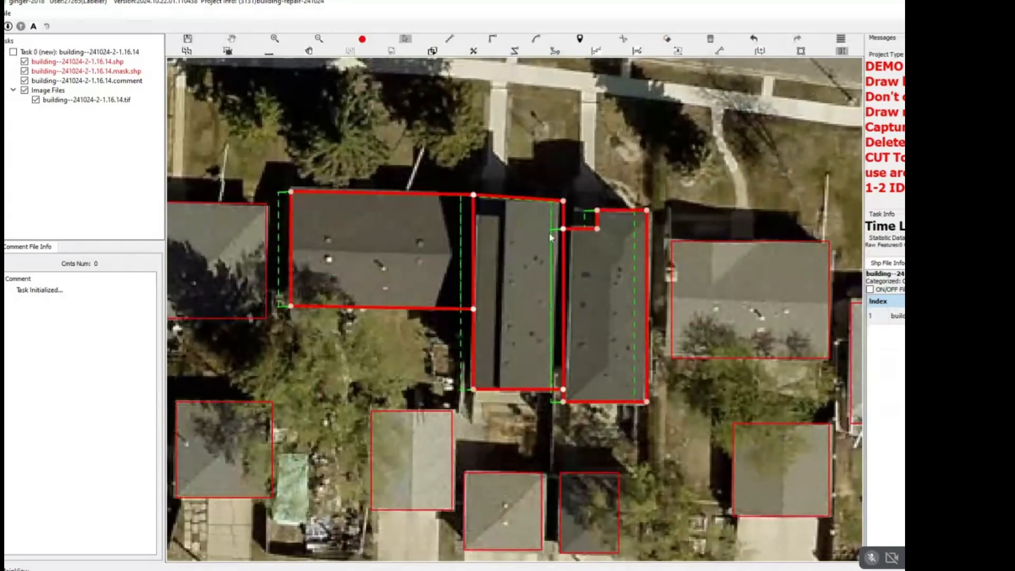
{"action": "key", "text": "Delete"}
{"action": "left_click_drag", "start_coordinate": [309, 174], "coordinate": [358, 173]}
{"action": "left_click", "coordinate": [531, 189]}
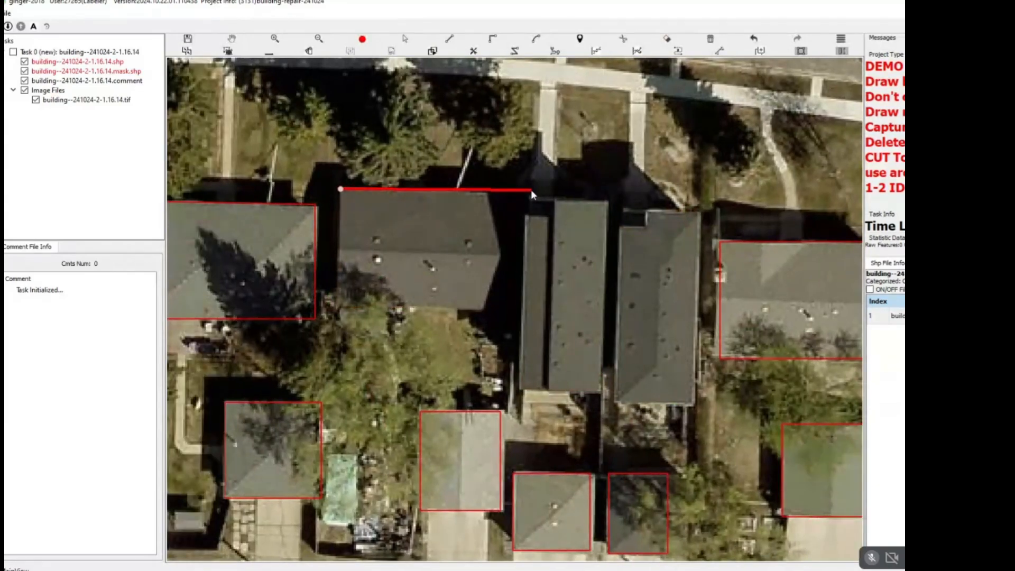
{"action": "left_click", "coordinate": [482, 310]}
{"action": "key", "text": "e"}
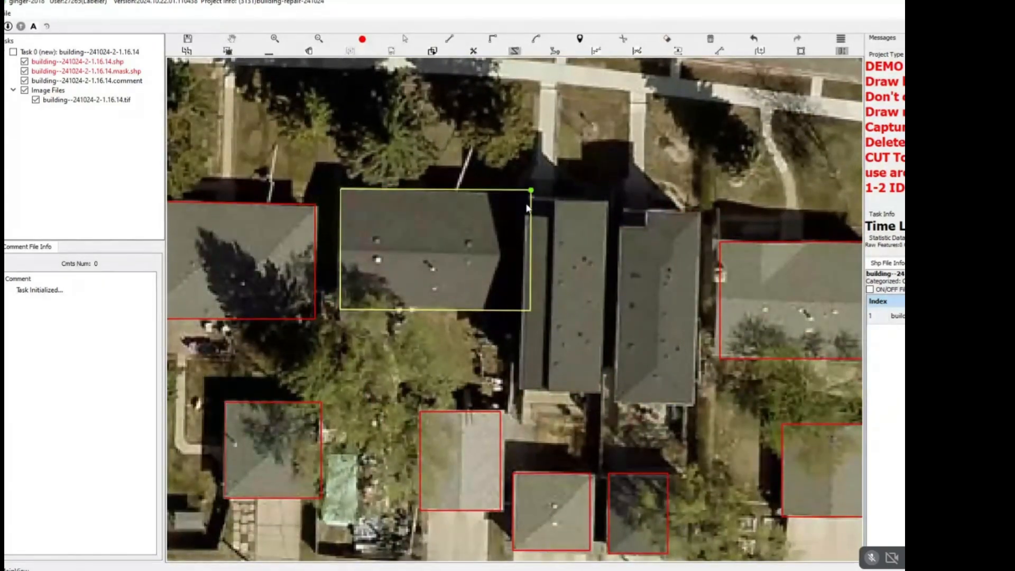
{"action": "key", "text": "s"}
{"action": "left_click", "coordinate": [373, 194]}
{"action": "key", "text": "Delete"}
Draw one L-shaped outline around the wide dark-roofed house and the adjoining narrow building to its east.
{"action": "key", "text": "r"}
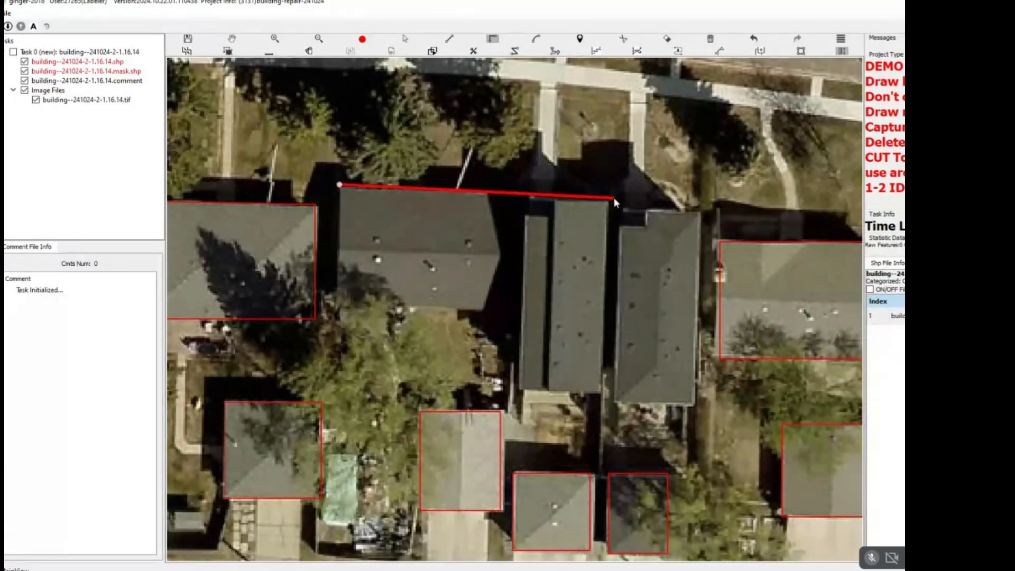
{"action": "left_click", "coordinate": [613, 198]}
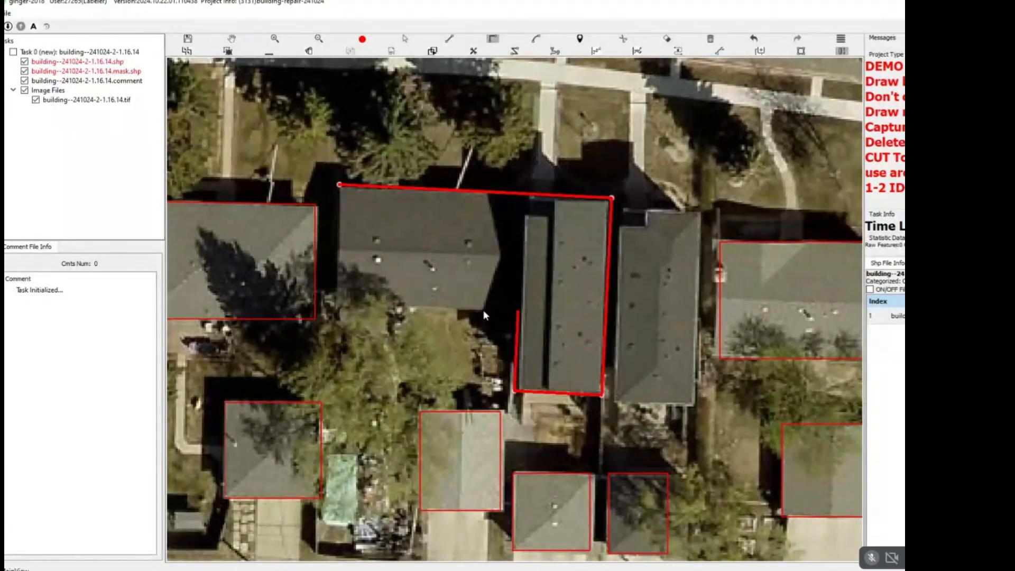
{"action": "right_click", "coordinate": [480, 222]}
Split the L-shaped outline along the narrow building's west edge into two separate building polygons.
{"action": "scroll", "coordinate": [480, 221], "scroll_direction": "down", "scroll_amount": 3}
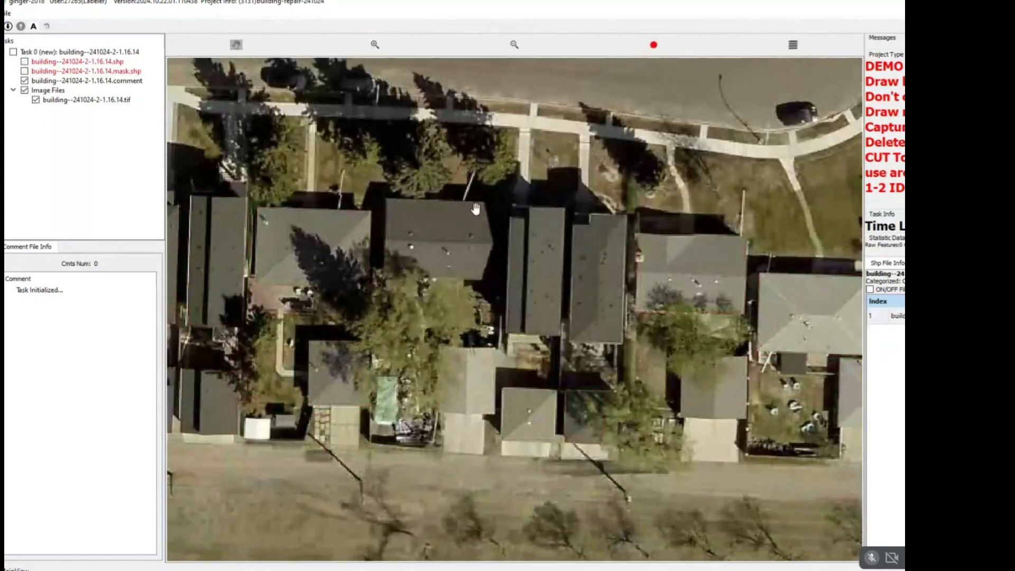
{"action": "scroll", "coordinate": [490, 206], "scroll_direction": "up", "scroll_amount": 2}
{"action": "left_click", "coordinate": [512, 306]}
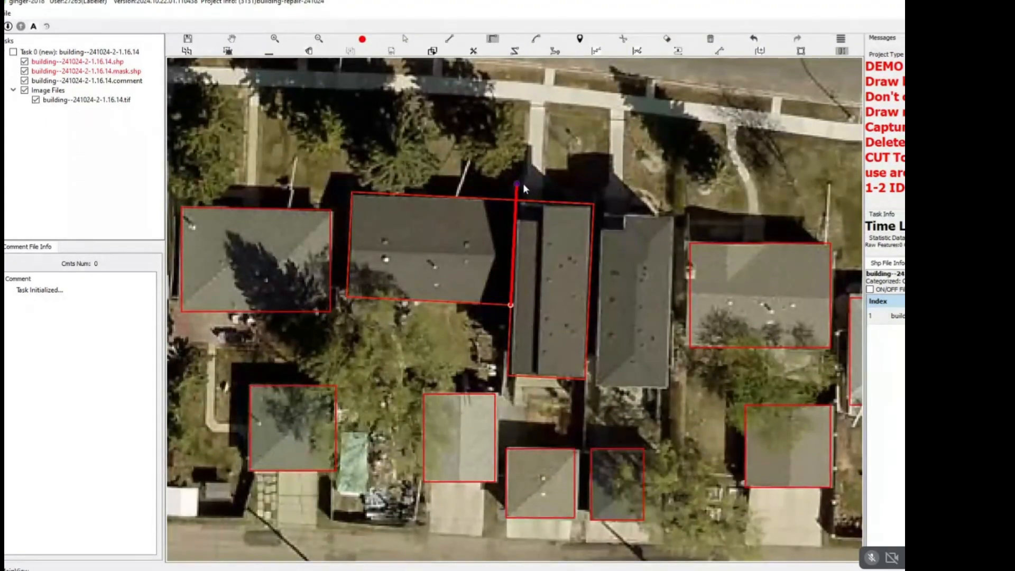
{"action": "key", "text": "c"}
{"action": "right_click", "coordinate": [522, 183]}
Draw a rectangular outline around the second narrow dark-roofed building, including the small notch at its northwest corner.
{"action": "scroll", "coordinate": [568, 300], "scroll_direction": "up", "scroll_amount": 1}
{"action": "left_click_drag", "start_coordinate": [567, 299], "coordinate": [460, 274]}
{"action": "scroll", "coordinate": [535, 228], "scroll_direction": "up", "scroll_amount": 1}
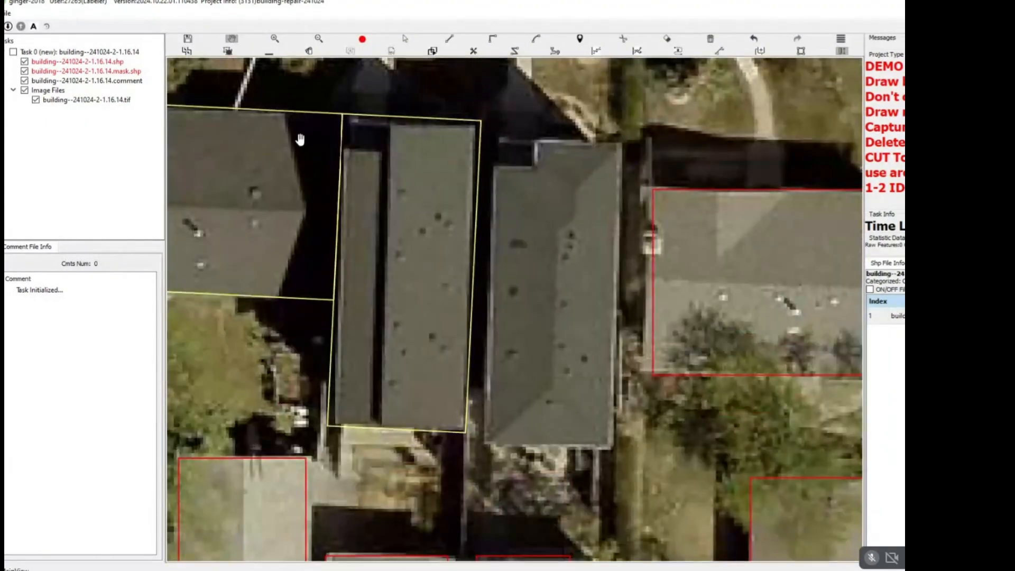
{"action": "left_click", "coordinate": [621, 142]}
{"action": "left_click", "coordinate": [613, 448]}
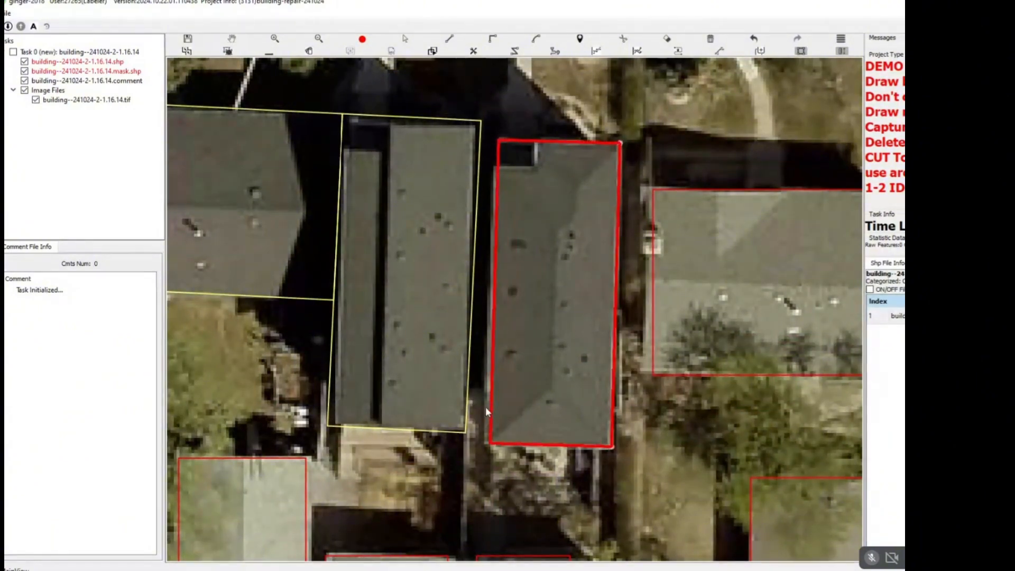
{"action": "right_click", "coordinate": [486, 407]}
Delete the misaligned outlines of the light-grey hip-roofed house and the hip-roofed garage to its southeast.
{"action": "scroll", "coordinate": [485, 408], "scroll_direction": "down", "scroll_amount": 2}
{"action": "scroll", "coordinate": [383, 201], "scroll_direction": "down", "scroll_amount": 3}
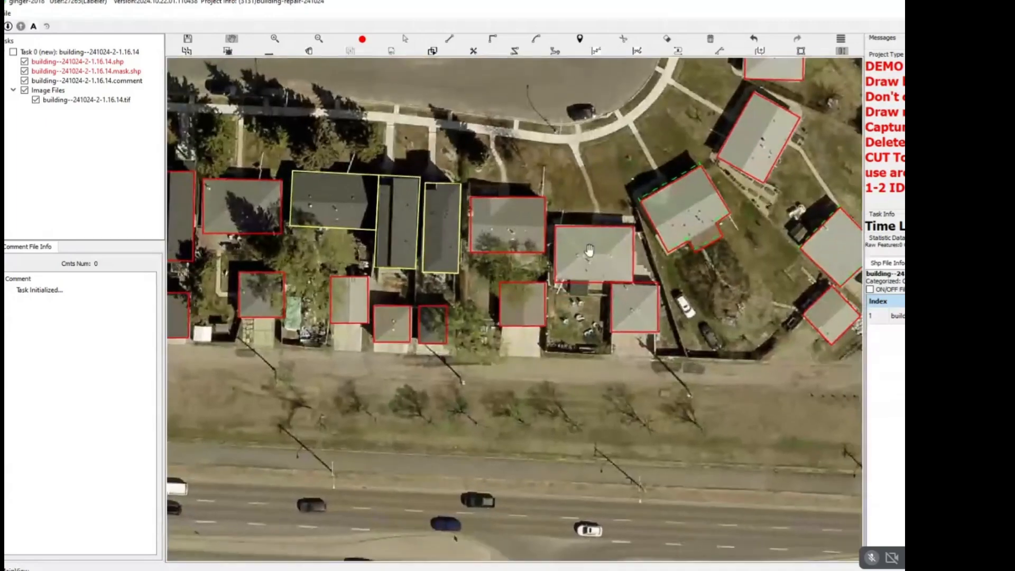
{"action": "scroll", "coordinate": [589, 284], "scroll_direction": "up", "scroll_amount": 5}
{"action": "scroll", "coordinate": [588, 284], "scroll_direction": "down", "scroll_amount": 3}
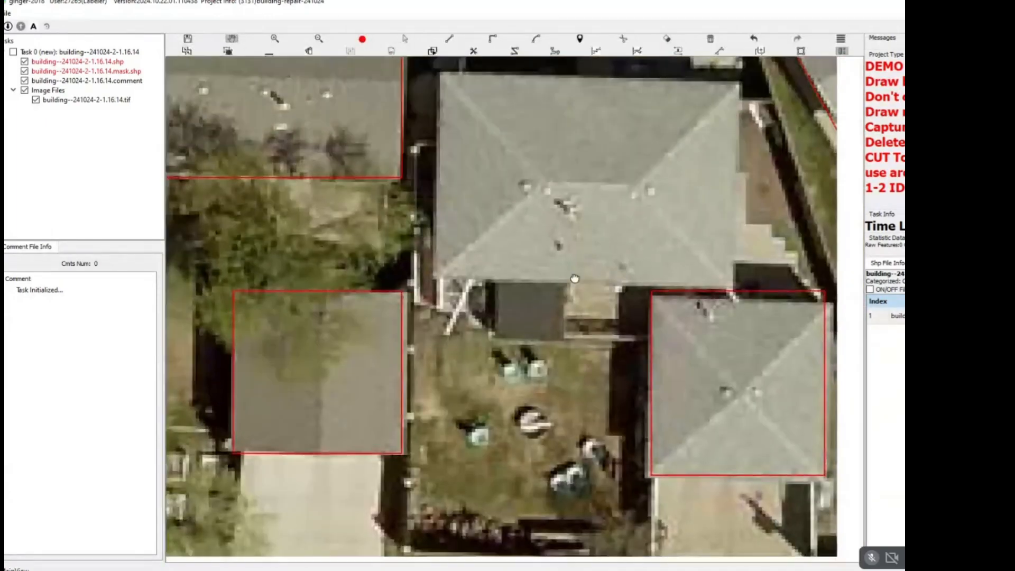
{"action": "scroll", "coordinate": [635, 317], "scroll_direction": "up", "scroll_amount": 1}
{"action": "left_click", "coordinate": [636, 323]}
{"action": "key", "text": "Delete"}
{"action": "key", "text": "s"}
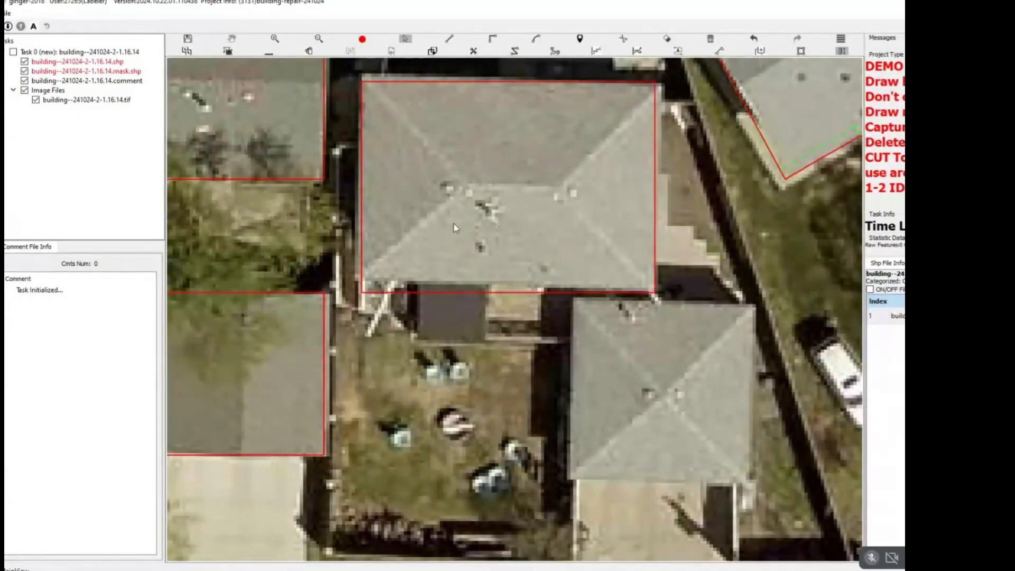
{"action": "left_click", "coordinate": [403, 134]}
{"action": "key", "text": "Delete"}
Redraw the light-grey hip-roofed house as a rectangle following its roof edges.
{"action": "key", "text": "r"}
{"action": "left_click", "coordinate": [363, 79]}
{"action": "left_click", "coordinate": [359, 279]}
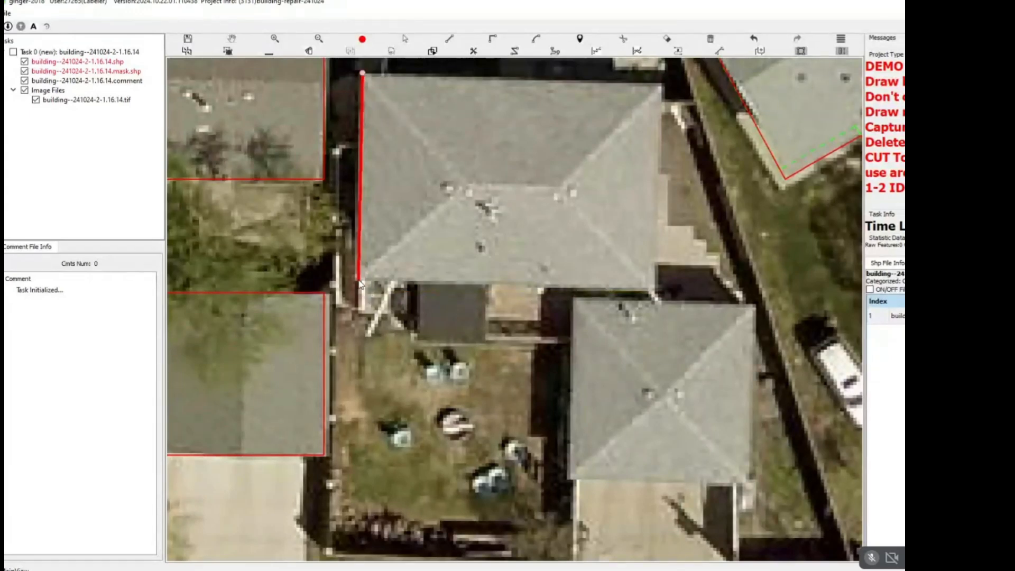
{"action": "left_click", "coordinate": [657, 285]}
Extend the hip-roofed house's outline over the small dark-roofed porch on its south side.
{"action": "left_click", "coordinate": [418, 281]}
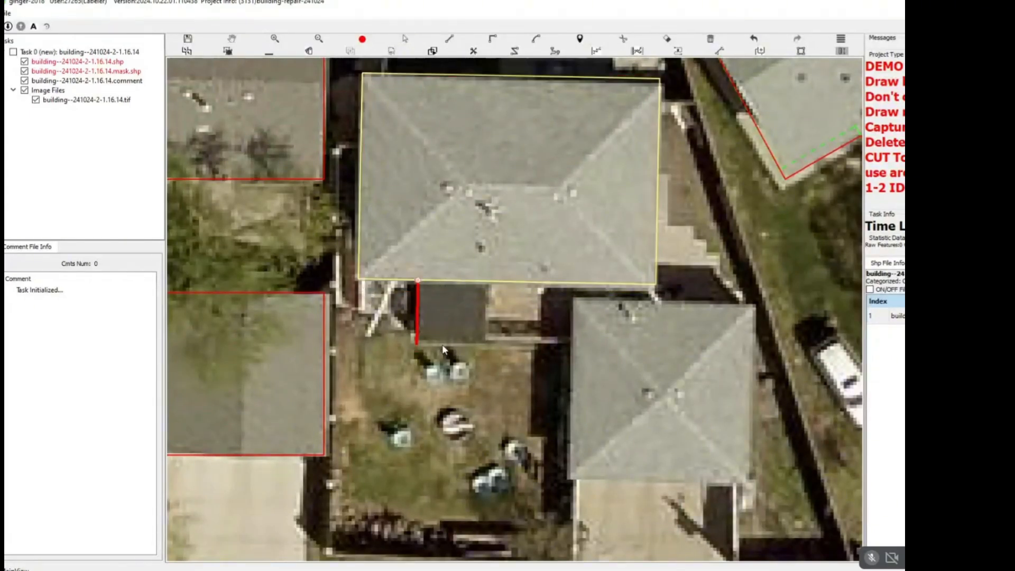
{"action": "left_click", "coordinate": [417, 337]}
{"action": "left_click", "coordinate": [493, 283]}
Redraw the hip-roofed garage southeast of the house as a rectangle following its roof edges.
{"action": "key", "text": "r"}
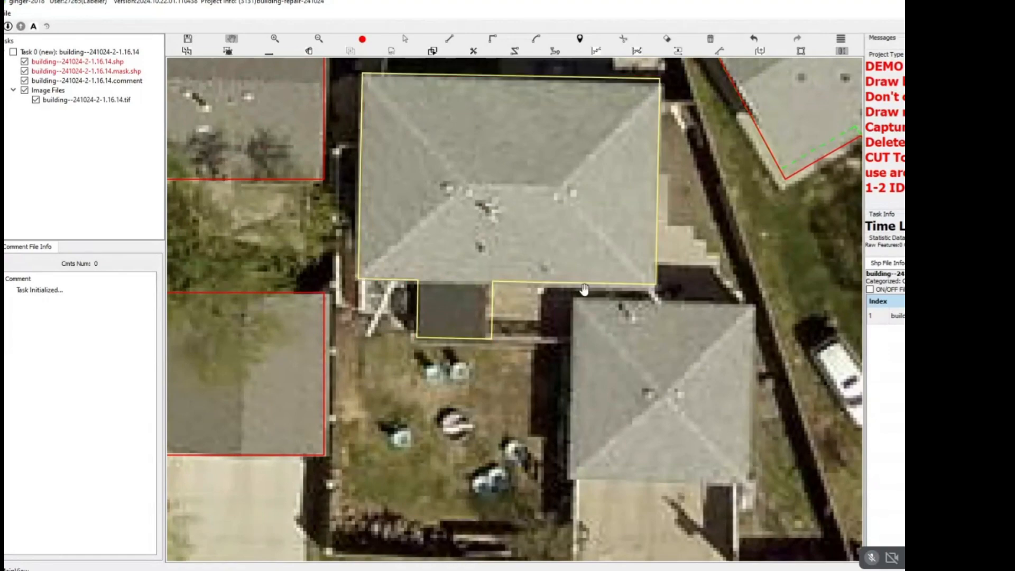
{"action": "left_click_drag", "start_coordinate": [635, 285], "coordinate": [529, 288]}
{"action": "scroll", "coordinate": [529, 287], "scroll_direction": "down", "scroll_amount": 1}
{"action": "scroll", "coordinate": [529, 287], "scroll_direction": "up", "scroll_amount": 3}
{"action": "left_click", "coordinate": [456, 304]}
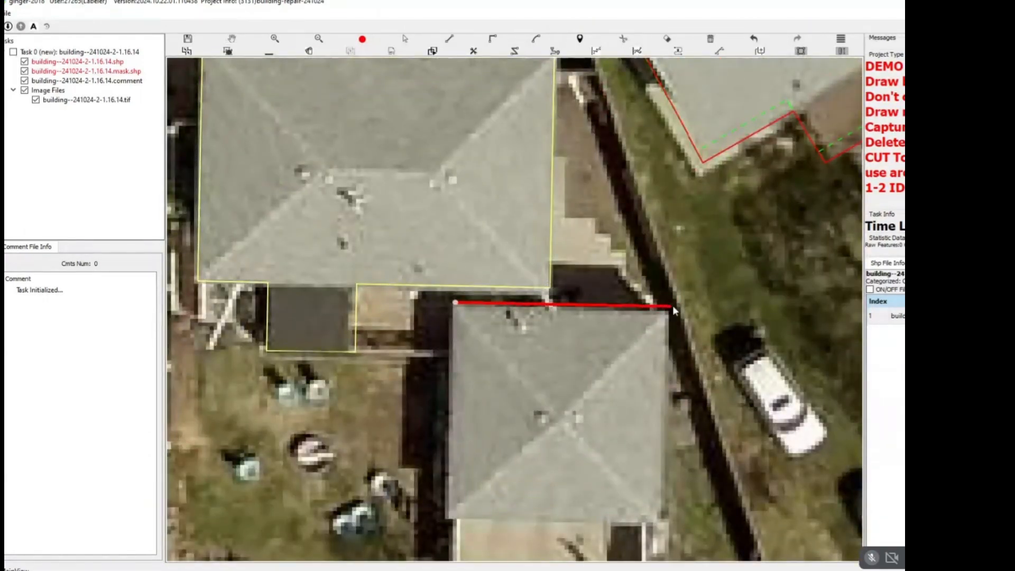
{"action": "left_click", "coordinate": [672, 305]}
{"action": "left_click", "coordinate": [560, 518]}
Review the remaining building outlines around the curved street and across the neighbouring blocks for inaccuracies.
{"action": "scroll", "coordinate": [559, 494], "scroll_direction": "down", "scroll_amount": 5}
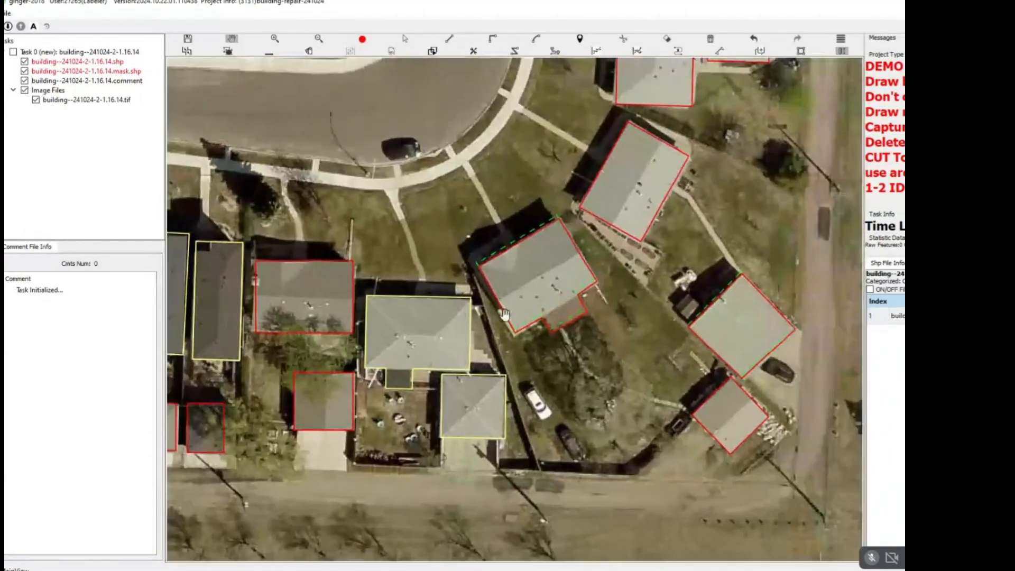
{"action": "scroll", "coordinate": [579, 291], "scroll_direction": "up", "scroll_amount": 4}
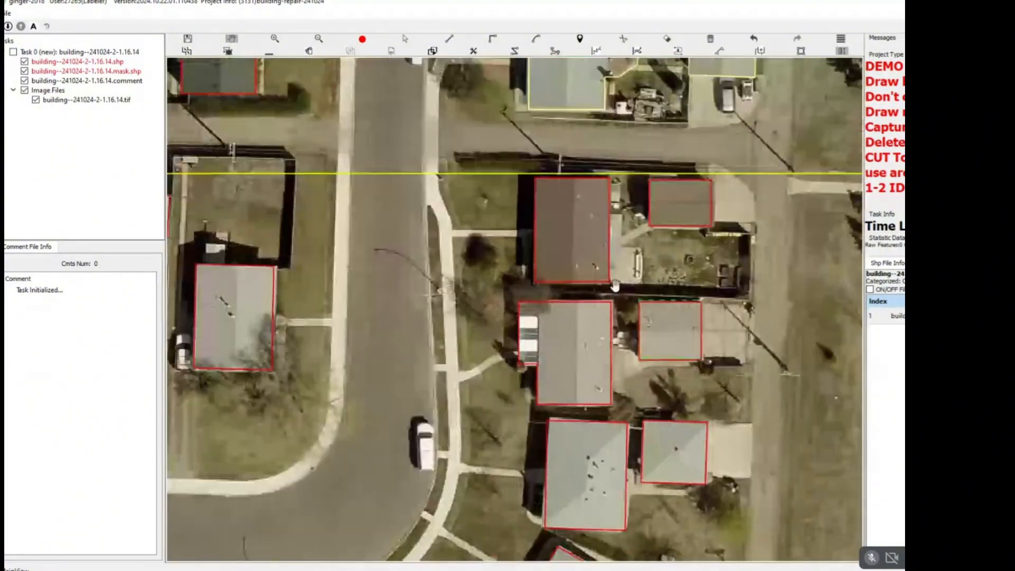
{"action": "scroll", "coordinate": [549, 291], "scroll_direction": "down", "scroll_amount": 3}
{"action": "scroll", "coordinate": [406, 272], "scroll_direction": "up", "scroll_amount": 5}
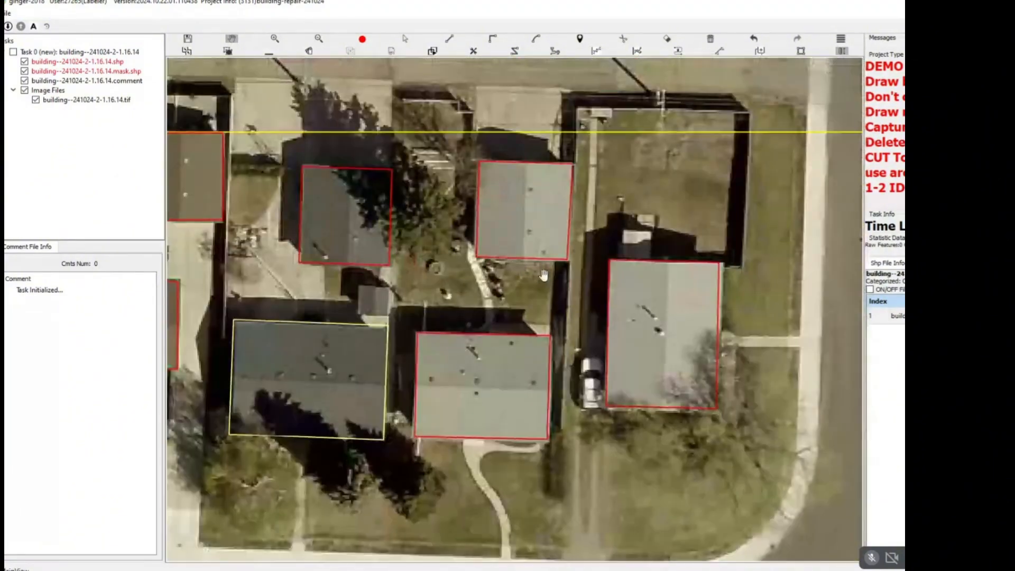
{"action": "scroll", "coordinate": [544, 274], "scroll_direction": "down", "scroll_amount": 3}
{"action": "scroll", "coordinate": [634, 276], "scroll_direction": "up", "scroll_amount": 4}
{"action": "scroll", "coordinate": [501, 259], "scroll_direction": "down", "scroll_amount": 2}
{"action": "scroll", "coordinate": [499, 259], "scroll_direction": "down", "scroll_amount": 4}
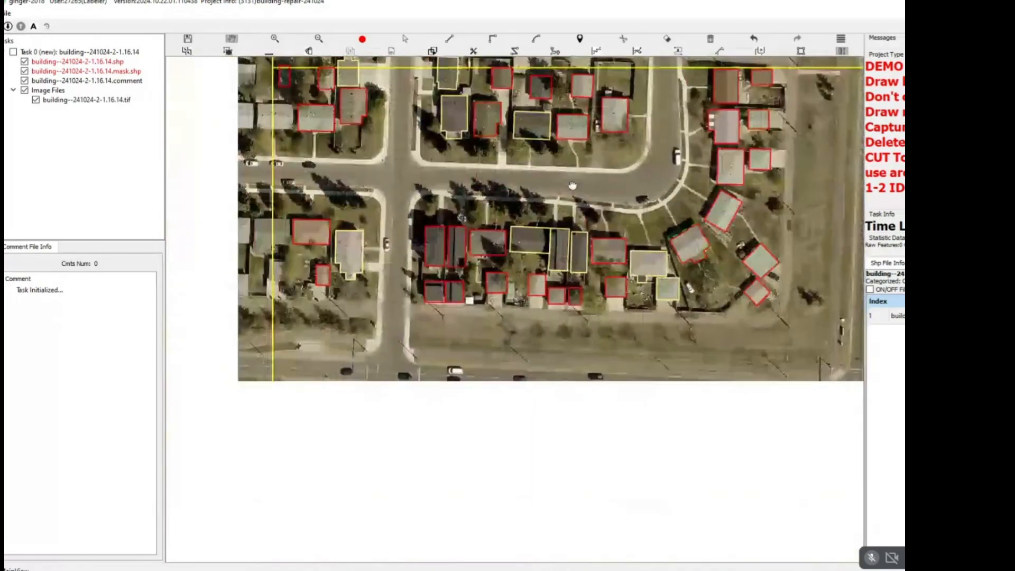
{"action": "scroll", "coordinate": [332, 202], "scroll_direction": "up", "scroll_amount": 4}
{"action": "scroll", "coordinate": [332, 202], "scroll_direction": "down", "scroll_amount": 5}
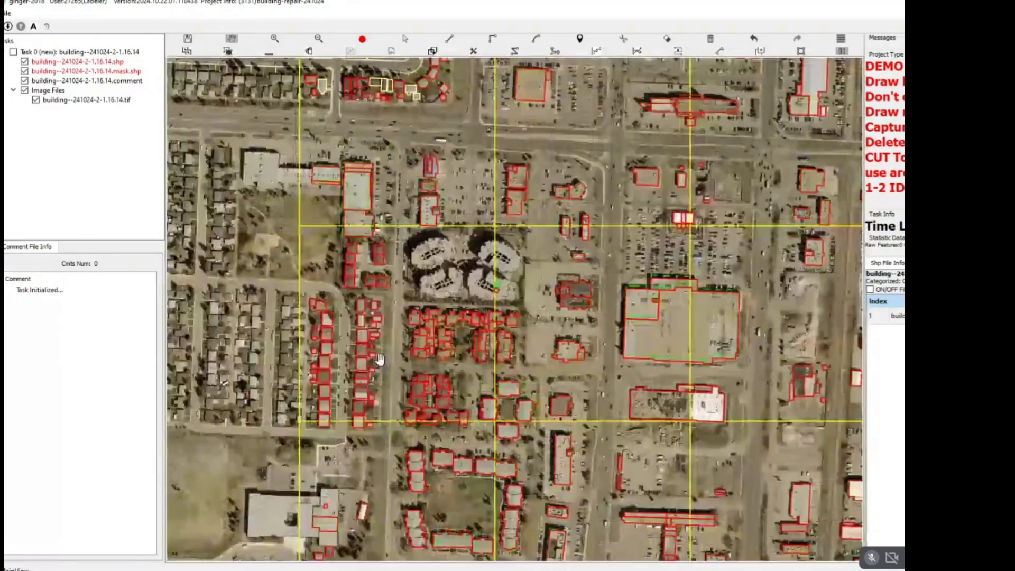
Remove the old outlines of the brown-roofed house and its garage at the north end of the western residential block.
{"action": "left_click_drag", "start_coordinate": [379, 296], "coordinate": [485, 95]}
{"action": "scroll", "coordinate": [485, 96], "scroll_direction": "up", "scroll_amount": 6}
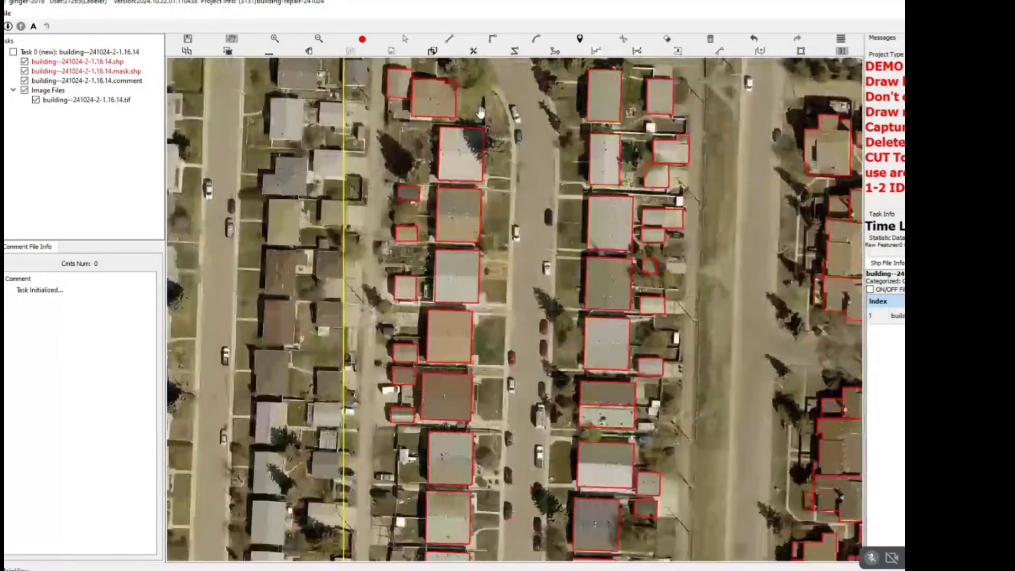
{"action": "scroll", "coordinate": [508, 229], "scroll_direction": "up", "scroll_amount": 2}
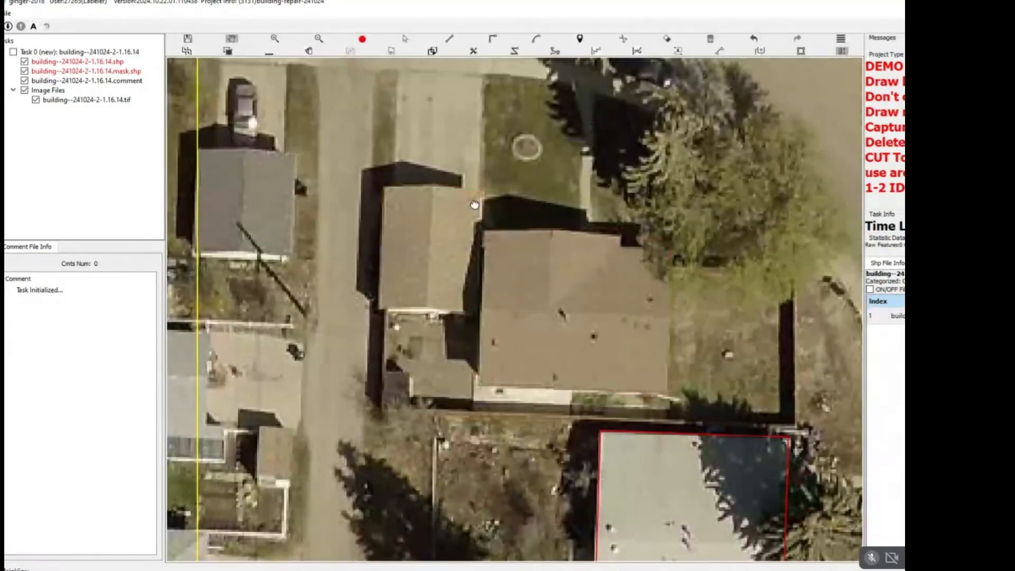
{"action": "scroll", "coordinate": [507, 219], "scroll_direction": "up", "scroll_amount": 2}
{"action": "left_click_drag", "start_coordinate": [506, 219], "coordinate": [473, 211]}
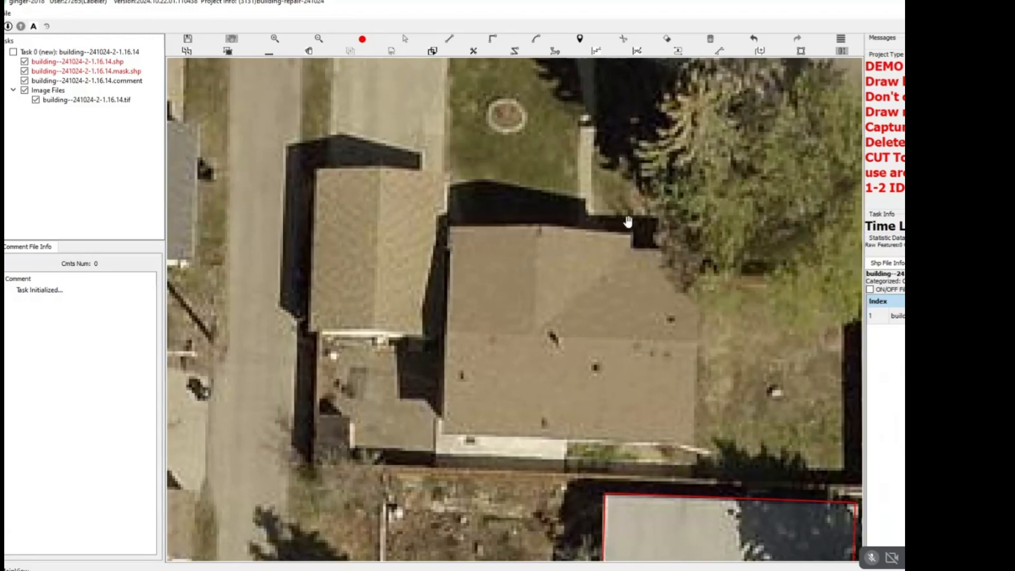
{"action": "key", "text": "r"}
{"action": "left_click", "coordinate": [455, 227]}
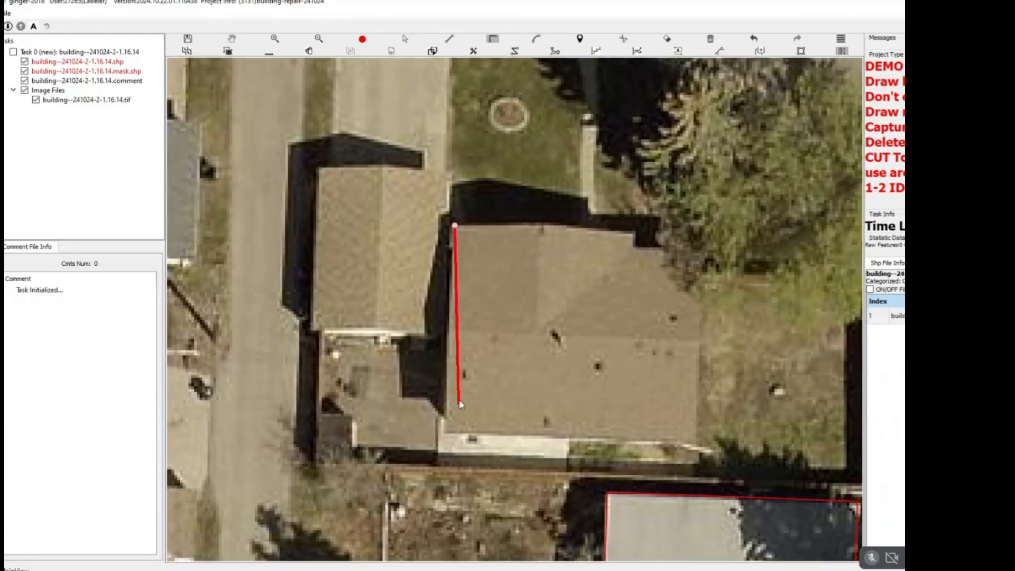
{"action": "left_click", "coordinate": [446, 435]}
{"action": "left_click", "coordinate": [699, 442]}
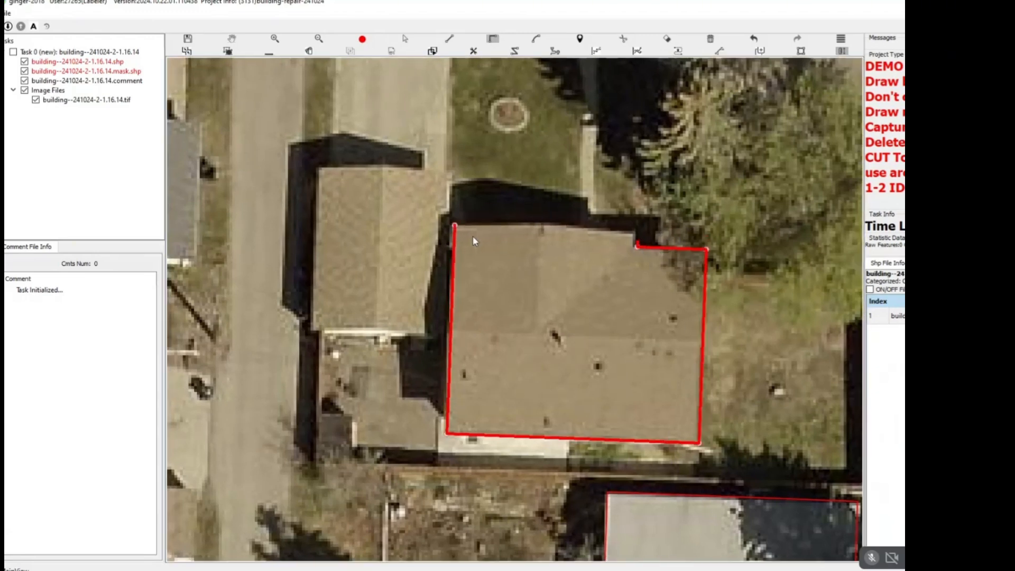
{"action": "left_click", "coordinate": [456, 226]}
{"action": "key", "text": "h"}
{"action": "left_click_drag", "start_coordinate": [473, 214], "coordinate": [661, 327]}
{"action": "key", "text": "h"}
{"action": "scroll", "coordinate": [574, 270], "scroll_direction": "down", "scroll_amount": 2}
{"action": "key", "text": "s"}
{"action": "key", "text": "Delete"}
Draw a rectangular outline around the brown-roofed house east of the garage, including its recessed northeast corner.
{"action": "key", "text": "h"}
{"action": "scroll", "coordinate": [562, 261], "scroll_direction": "up", "scroll_amount": 2}
{"action": "left_click_drag", "start_coordinate": [562, 261], "coordinate": [506, 227]}
{"action": "key", "text": "r"}
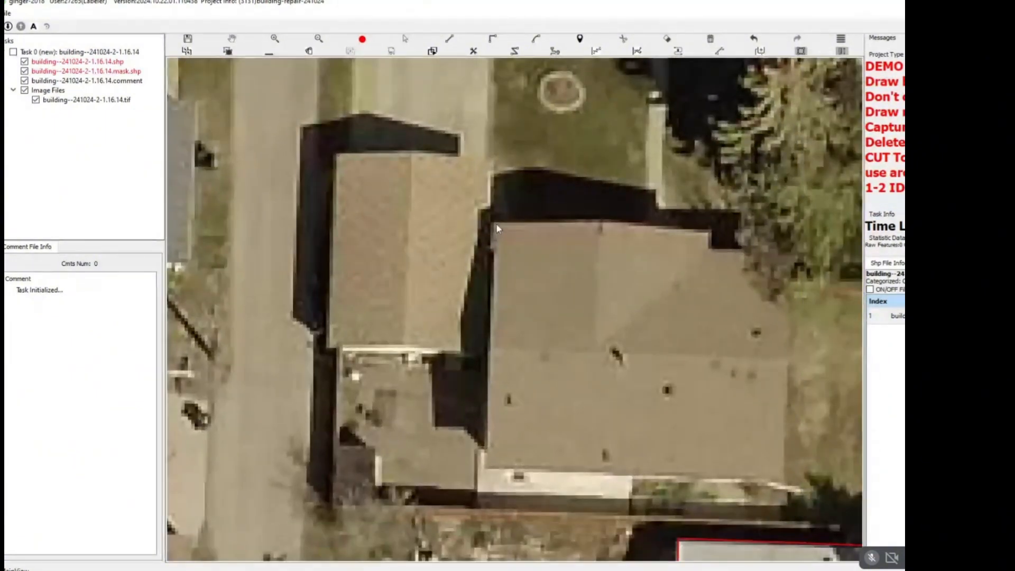
{"action": "left_click", "coordinate": [494, 220]}
{"action": "left_click", "coordinate": [485, 466]}
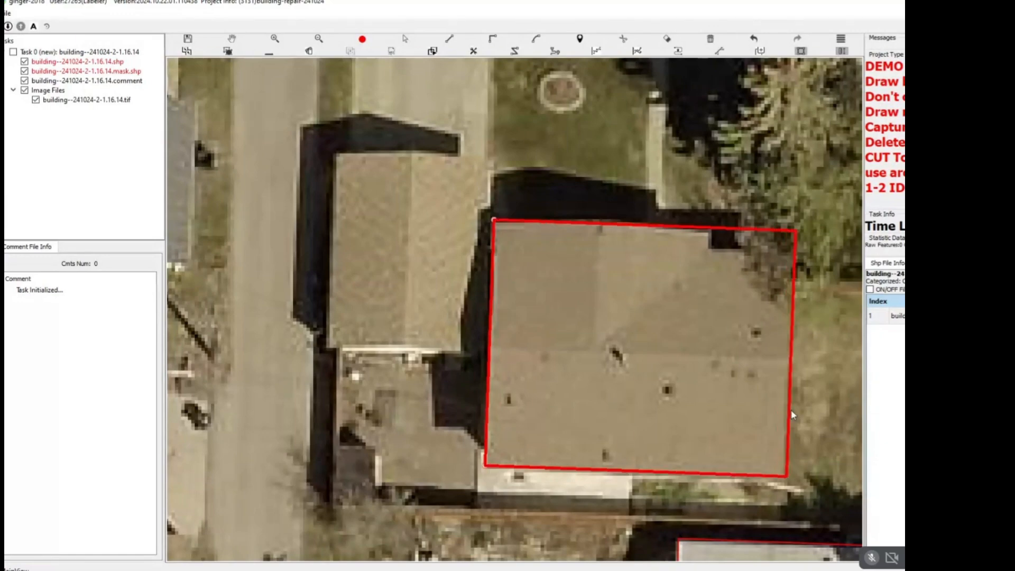
{"action": "left_click", "coordinate": [790, 407]}
{"action": "key", "text": "e"}
{"action": "left_click", "coordinate": [713, 227]}
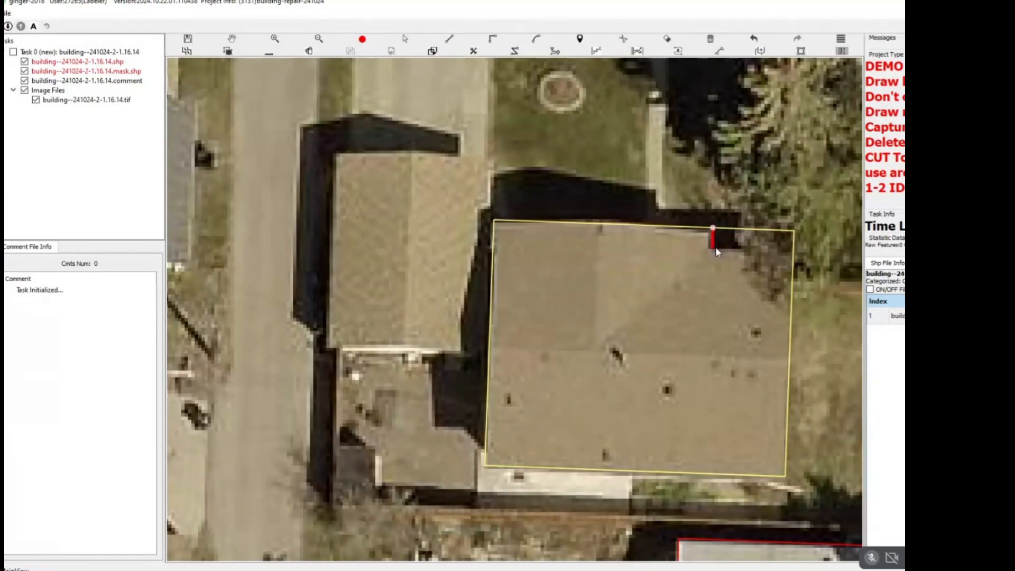
{"action": "left_click", "coordinate": [712, 248]}
{"action": "left_click", "coordinate": [794, 252]}
{"action": "key", "text": "h"}
{"action": "scroll", "coordinate": [787, 255], "scroll_direction": "down", "scroll_amount": 3}
{"action": "left_click_drag", "start_coordinate": [787, 254], "coordinate": [737, 251]}
{"action": "scroll", "coordinate": [737, 252], "scroll_direction": "up", "scroll_amount": 1}
{"action": "key", "text": "ctrl+z"}
Cut the recessed northeast corner off the brown-roofed house's outline with a stepped line and delete the separated strip.
{"action": "scroll", "coordinate": [721, 242], "scroll_direction": "up", "scroll_amount": 1}
{"action": "key", "text": "c"}
{"action": "left_click", "coordinate": [686, 230]}
{"action": "left_click", "coordinate": [686, 246]}
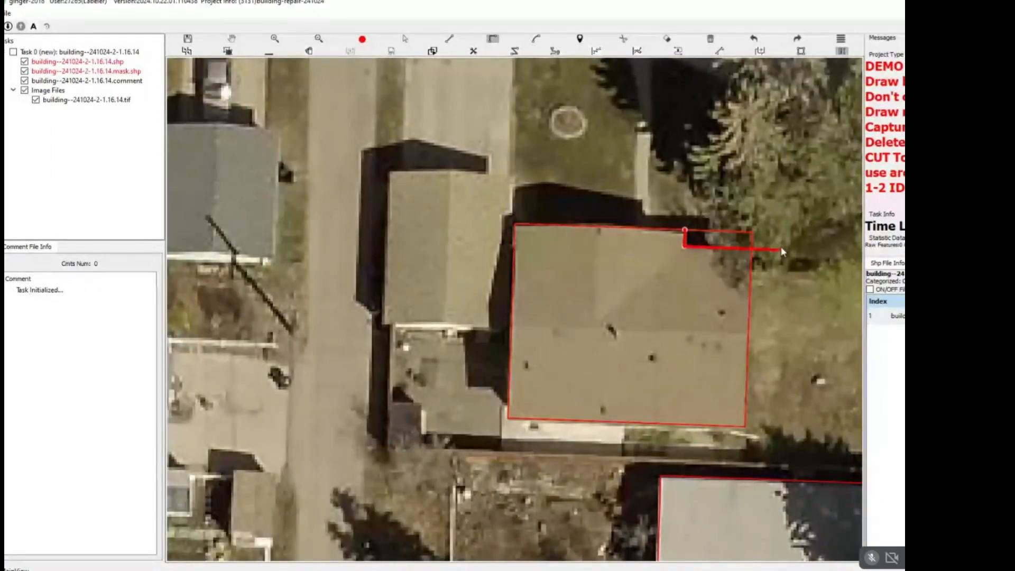
{"action": "left_click", "coordinate": [785, 251]}
{"action": "key", "text": "s"}
{"action": "left_click", "coordinate": [737, 243]}
{"action": "key", "text": "Delete"}
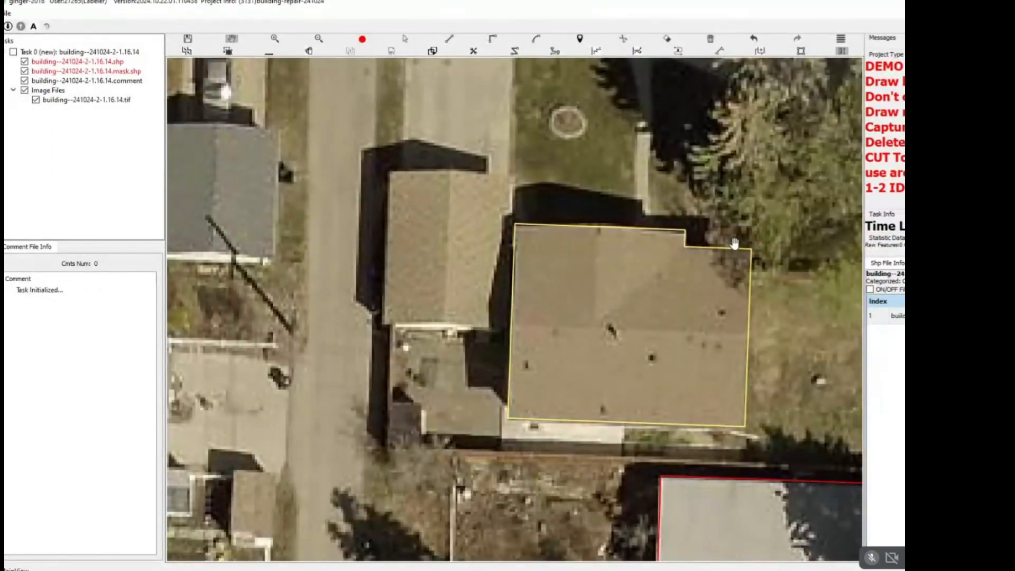
Delete the brown-roofed house's outline and redraw it as a rectangle whose north edge follows the recessed northeast wall.
{"action": "scroll", "coordinate": [735, 244], "scroll_direction": "down", "scroll_amount": 2}
{"action": "left_click_drag", "start_coordinate": [735, 243], "coordinate": [587, 322]}
{"action": "key", "text": "s"}
{"action": "key", "text": "Delete"}
{"action": "scroll", "coordinate": [540, 249], "scroll_direction": "up", "scroll_amount": 2}
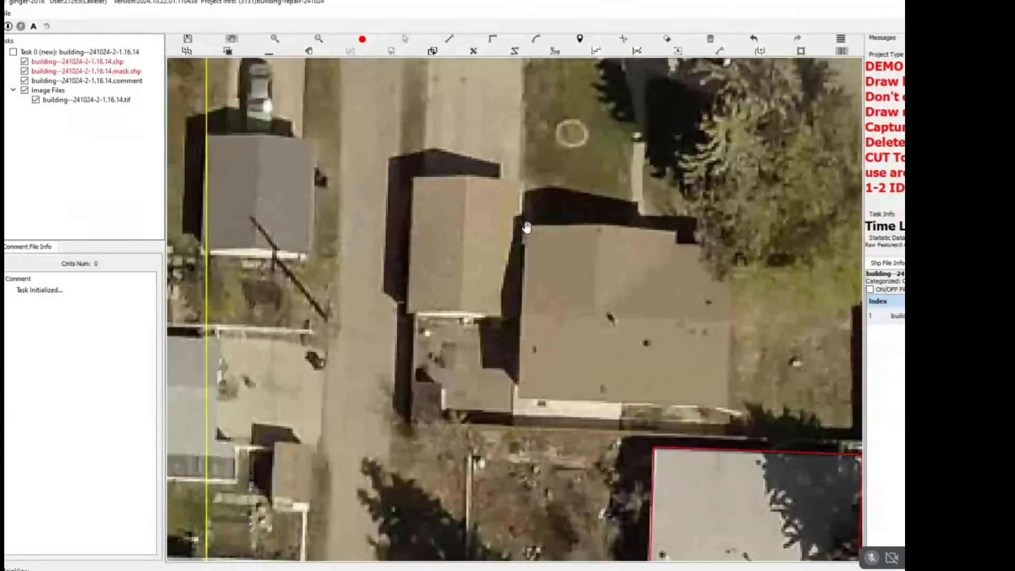
{"action": "left_click", "coordinate": [524, 239]}
{"action": "left_click", "coordinate": [731, 243]}
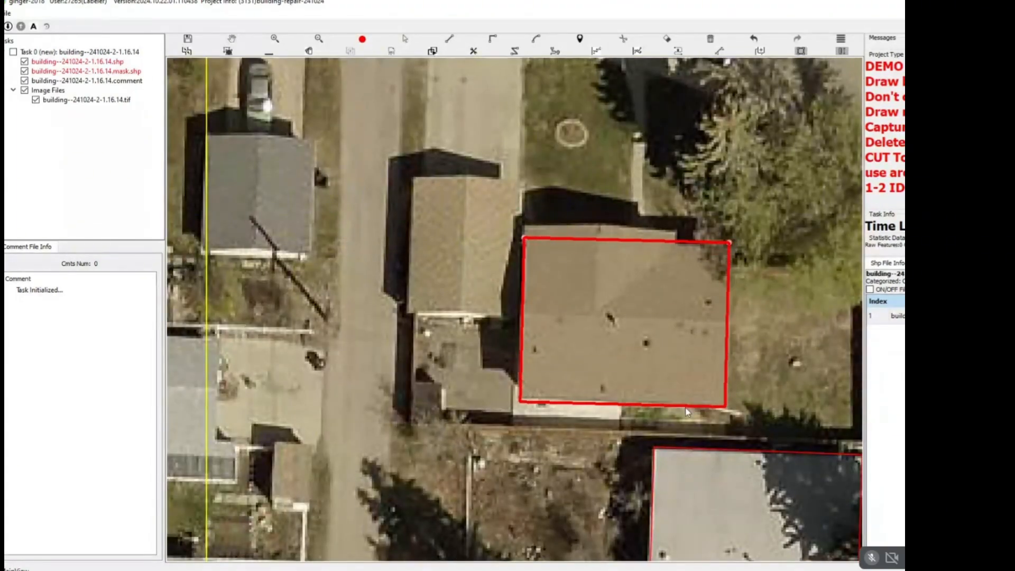
{"action": "left_click", "coordinate": [686, 407]}
Extend the brown-roofed house's outline north over the projecting roof strip, starting at the step near its northeast corner.
{"action": "left_click_drag", "start_coordinate": [675, 279], "coordinate": [663, 293]}
{"action": "key", "text": "s"}
{"action": "left_click", "coordinate": [663, 293]}
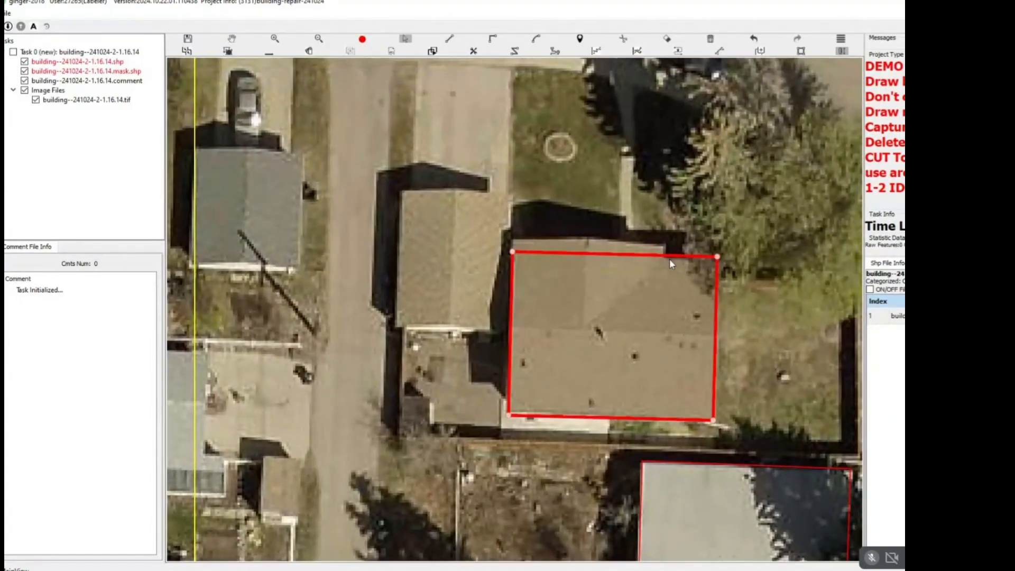
{"action": "key", "text": "Escape"}
{"action": "scroll", "coordinate": [665, 259], "scroll_direction": "up", "scroll_amount": 2}
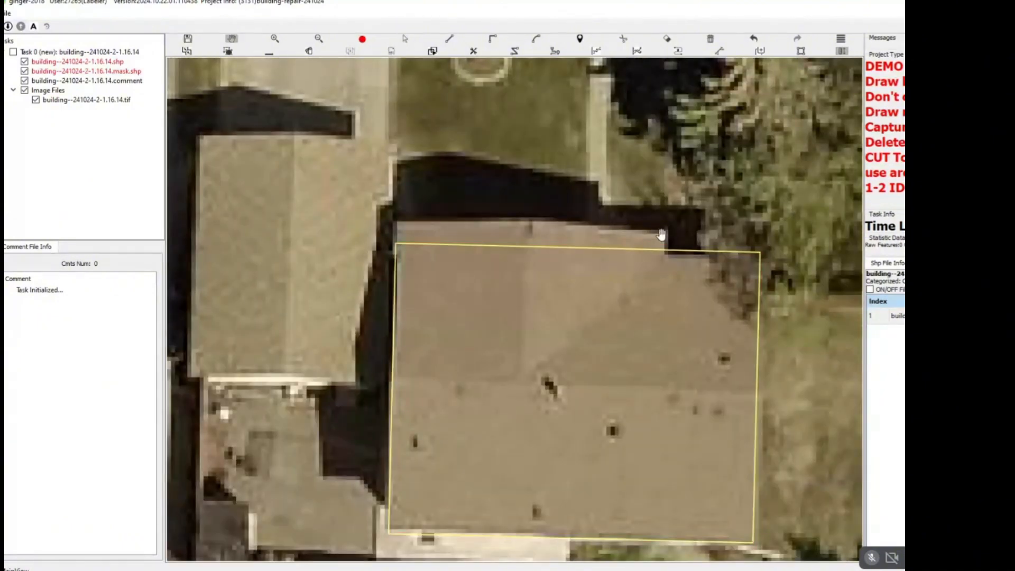
{"action": "key", "text": "s"}
{"action": "left_click", "coordinate": [669, 254]}
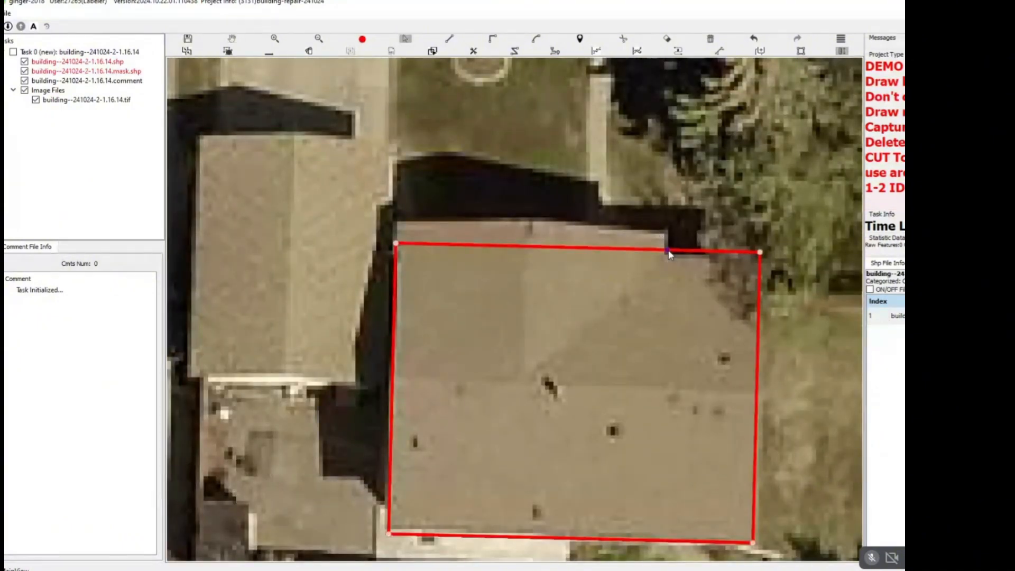
{"action": "left_click_drag", "start_coordinate": [563, 251], "coordinate": [566, 225]}
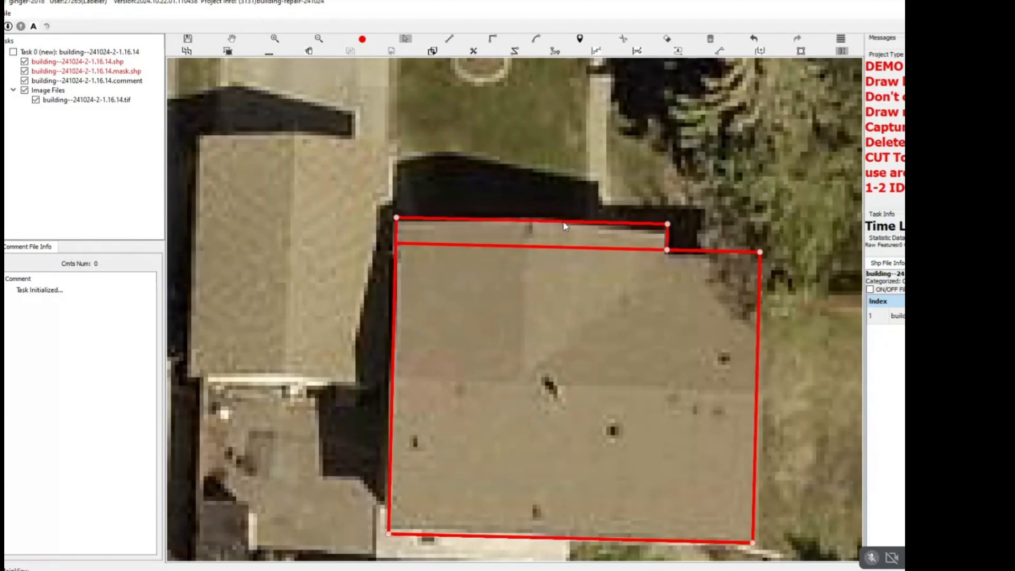
{"action": "key", "text": "Escape"}
{"action": "scroll", "coordinate": [565, 222], "scroll_direction": "down", "scroll_amount": 2}
{"action": "left_click_drag", "start_coordinate": [454, 199], "coordinate": [563, 210]}
{"action": "left_click", "coordinate": [552, 182]}
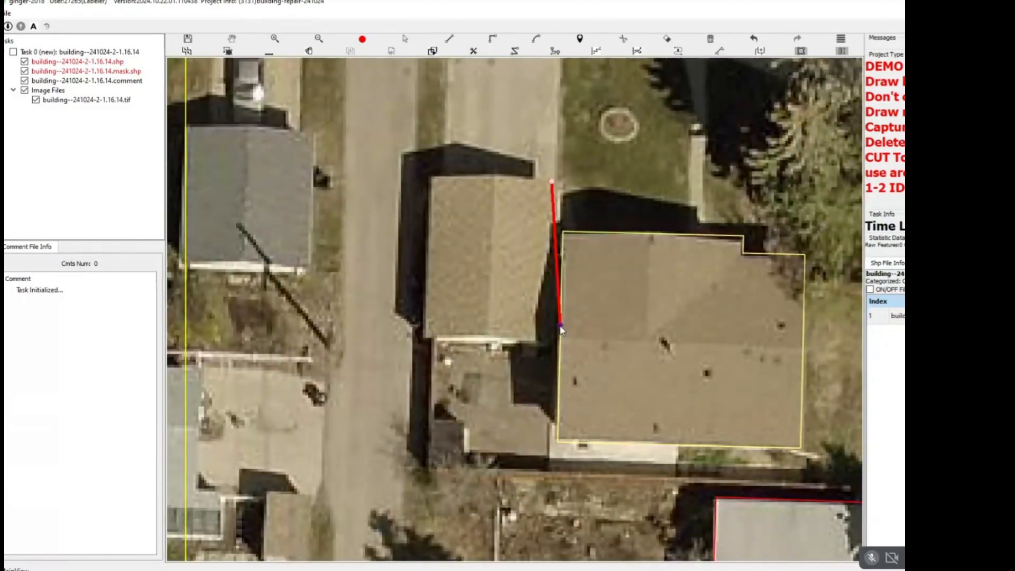
{"action": "left_click", "coordinate": [554, 340]}
{"action": "key", "text": "Escape"}
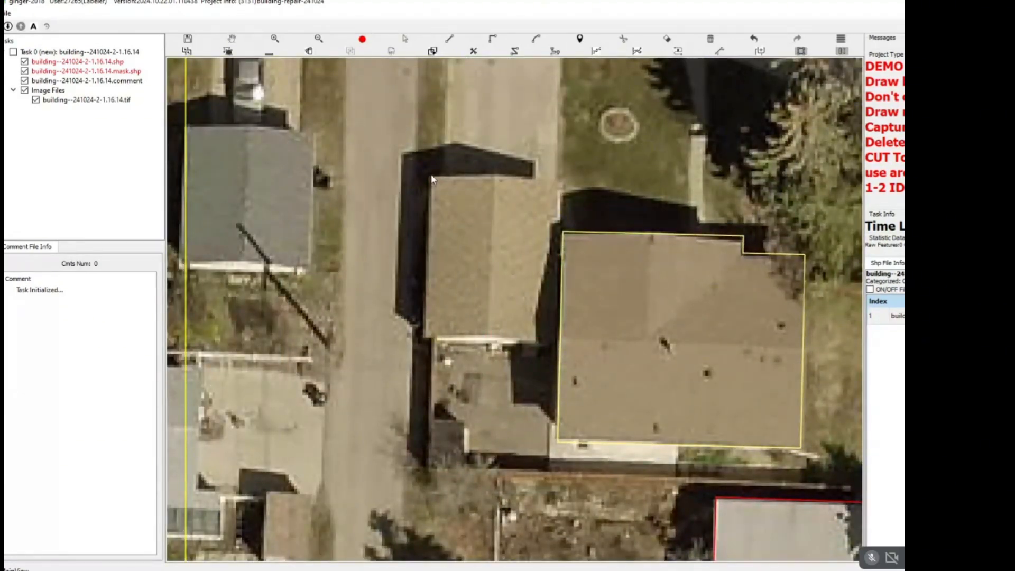
Draw a rectangular outline around the garage directly west of the brown-roofed house.
{"action": "left_click", "coordinate": [432, 180]}
{"action": "left_click", "coordinate": [426, 337]}
{"action": "left_click", "coordinate": [562, 293]}
{"action": "key", "text": "Escape"}
Examine the building outlines southward along the block for buildings whose roofs show two separate units.
{"action": "scroll", "coordinate": [539, 321], "scroll_direction": "down", "scroll_amount": 2}
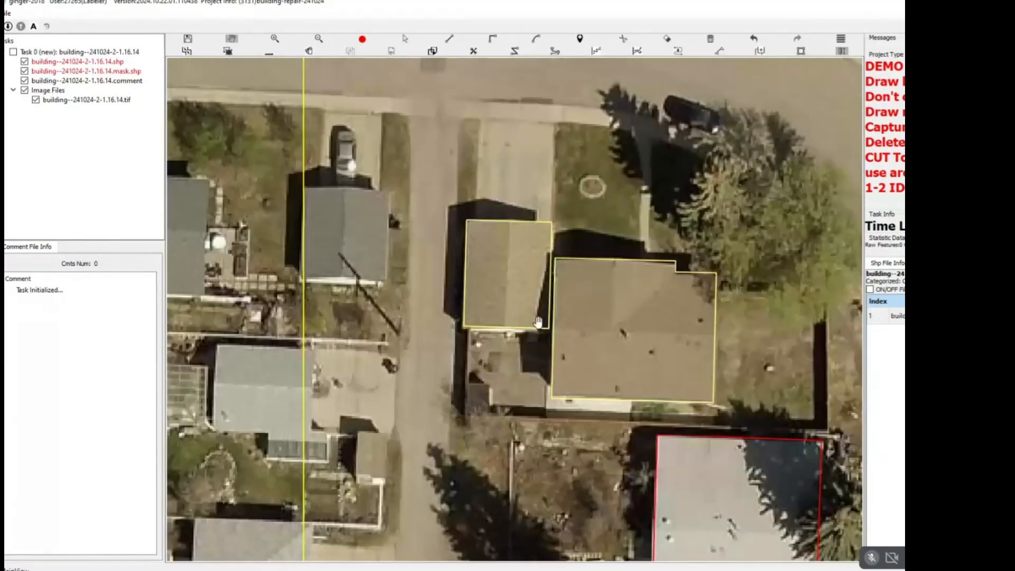
{"action": "scroll", "coordinate": [538, 321], "scroll_direction": "down", "scroll_amount": 2}
{"action": "left_click_drag", "start_coordinate": [539, 328], "coordinate": [380, 204]}
{"action": "scroll", "coordinate": [380, 205], "scroll_direction": "down", "scroll_amount": 1}
{"action": "left_click_drag", "start_coordinate": [465, 270], "coordinate": [429, 213]}
{"action": "left_click_drag", "start_coordinate": [511, 223], "coordinate": [368, 237]}
{"action": "scroll", "coordinate": [368, 237], "scroll_direction": "up", "scroll_amount": 2}
{"action": "key", "text": "space"}
{"action": "key", "text": "space"}
{"action": "left_click_drag", "start_coordinate": [242, 328], "coordinate": [535, 210]}
{"action": "key", "text": "space"}
{"action": "key", "text": "space"}
{"action": "scroll", "coordinate": [494, 204], "scroll_direction": "up", "scroll_amount": 2}
{"action": "scroll", "coordinate": [494, 204], "scroll_direction": "down", "scroll_amount": 1}
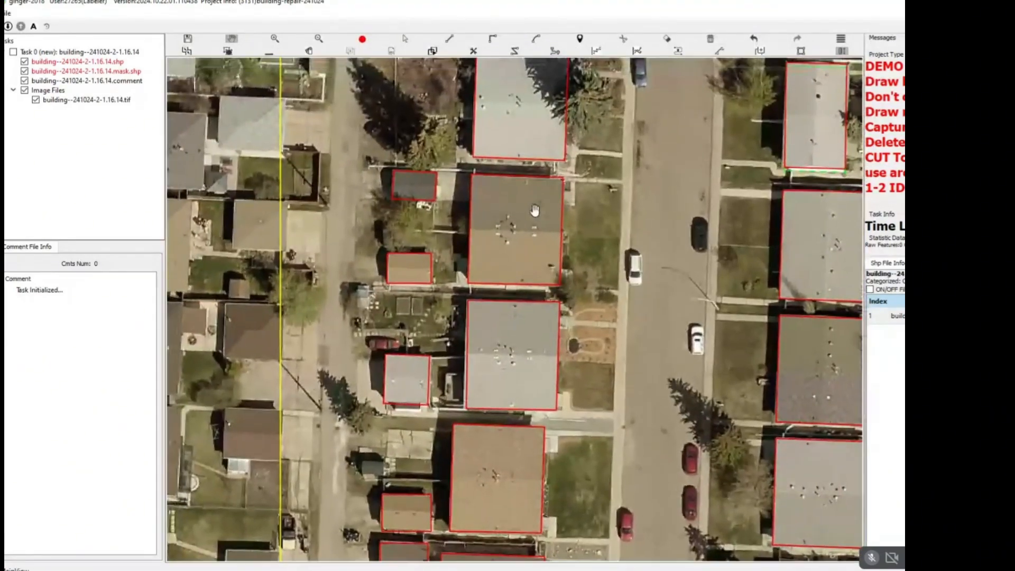
{"action": "scroll", "coordinate": [436, 223], "scroll_direction": "up", "scroll_amount": 3}
{"action": "key", "text": "l"}
{"action": "left_click", "coordinate": [341, 240]}
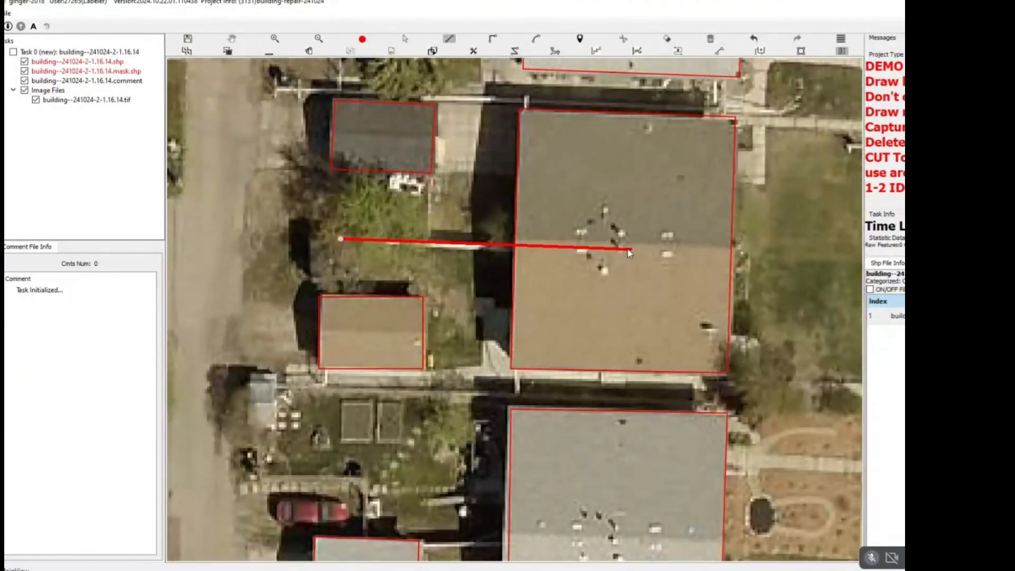
{"action": "key", "text": "Escape"}
{"action": "left_click_drag", "start_coordinate": [605, 246], "coordinate": [565, 247]}
{"action": "key", "text": "l"}
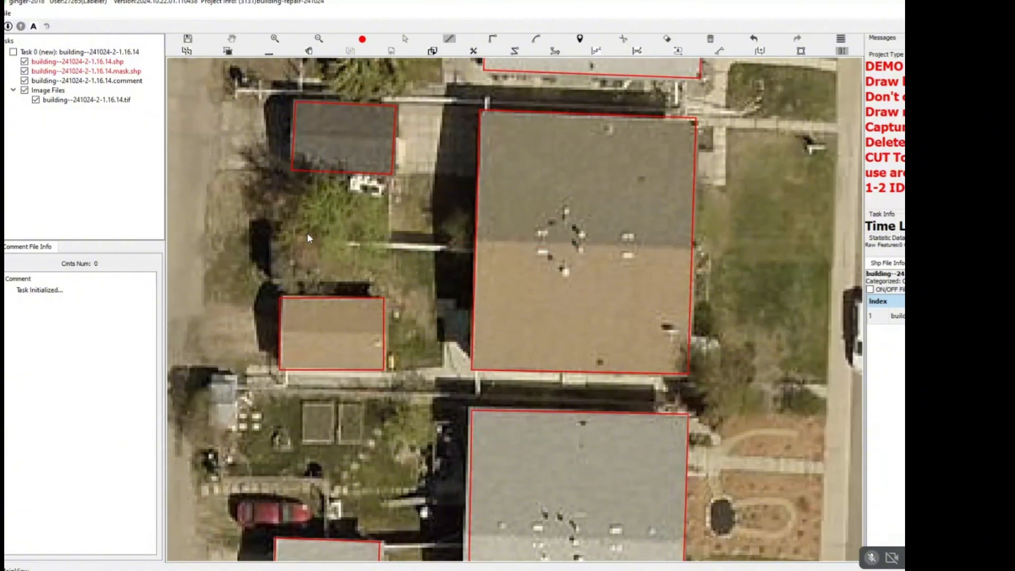
{"action": "left_click", "coordinate": [289, 235]}
{"action": "key", "text": "Escape"}
Split the outline of the grey-and-brown duplex west of the street along the boundary between its two roof colours.
{"action": "scroll", "coordinate": [547, 247], "scroll_direction": "down", "scroll_amount": 1}
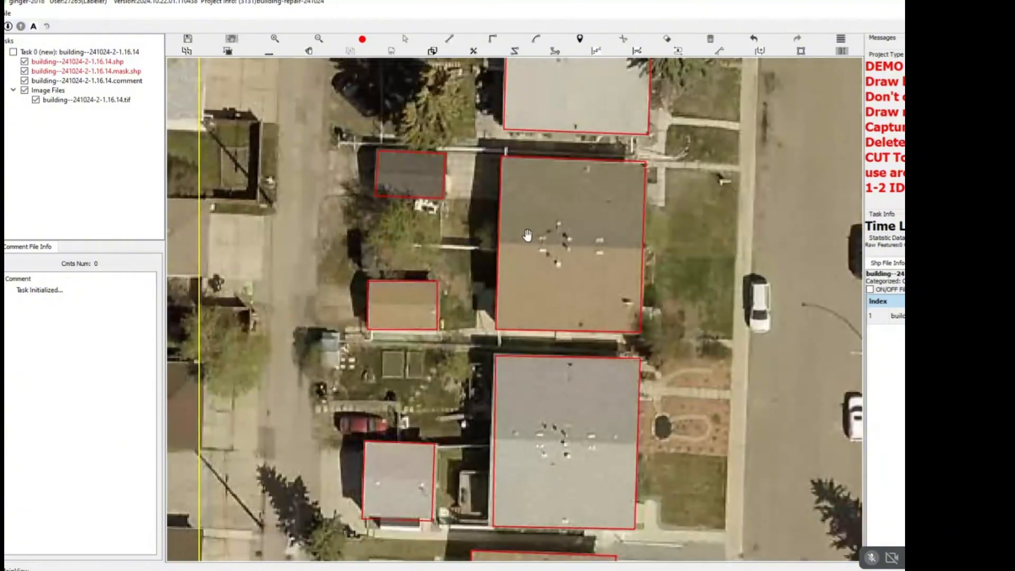
{"action": "left_click", "coordinate": [499, 242]}
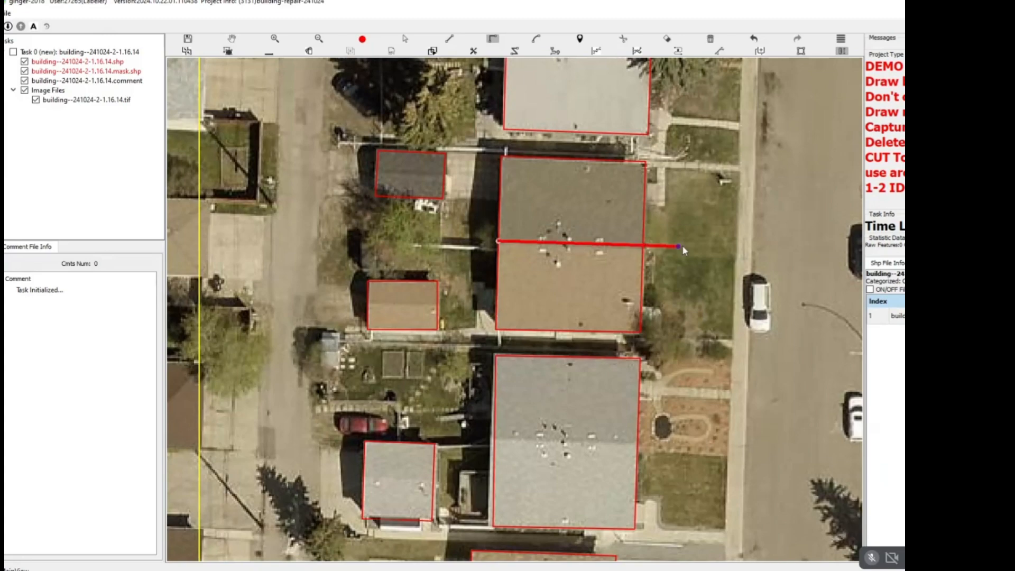
{"action": "left_click", "coordinate": [682, 245]}
{"action": "key", "text": "c"}
Split the grey duplex directly south of the grey-and-brown one into two halves along its roof ridge.
{"action": "left_click_drag", "start_coordinate": [512, 440], "coordinate": [556, 302]}
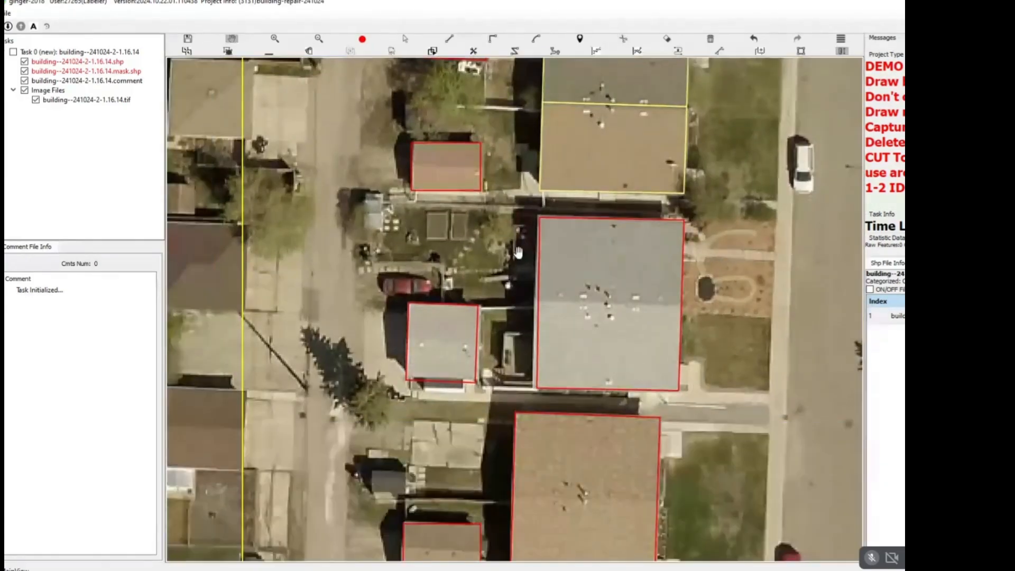
{"action": "key", "text": "Escape"}
{"action": "scroll", "coordinate": [546, 292], "scroll_direction": "up", "scroll_amount": 2}
{"action": "left_click", "coordinate": [532, 307]}
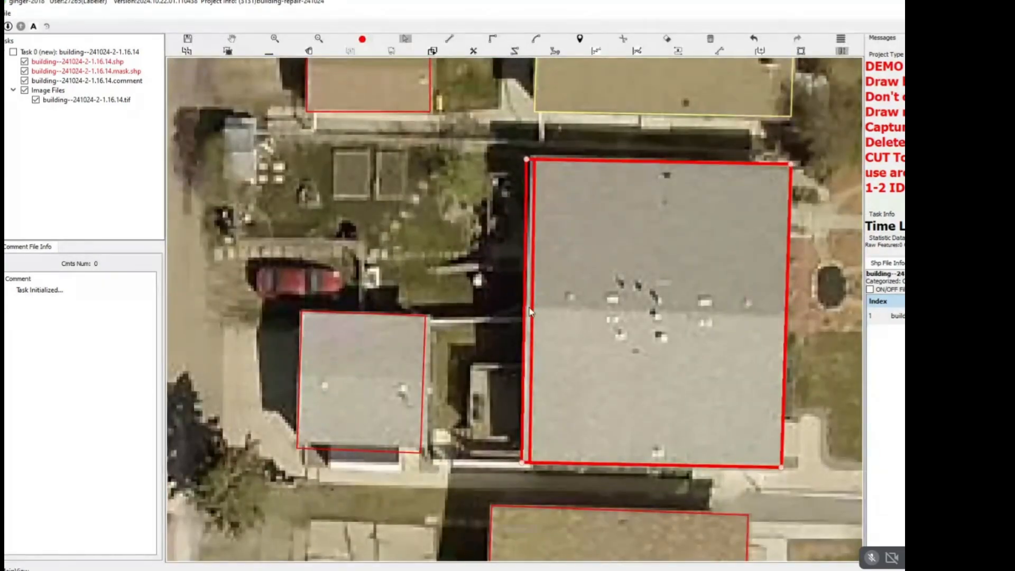
{"action": "left_click", "coordinate": [531, 310]}
{"action": "left_click", "coordinate": [791, 314]}
{"action": "key", "text": "c"}
Split the outline of the tan-roofed duplex south of the grey one into two halves along its roof ridge.
{"action": "scroll", "coordinate": [757, 321], "scroll_direction": "down", "scroll_amount": 3}
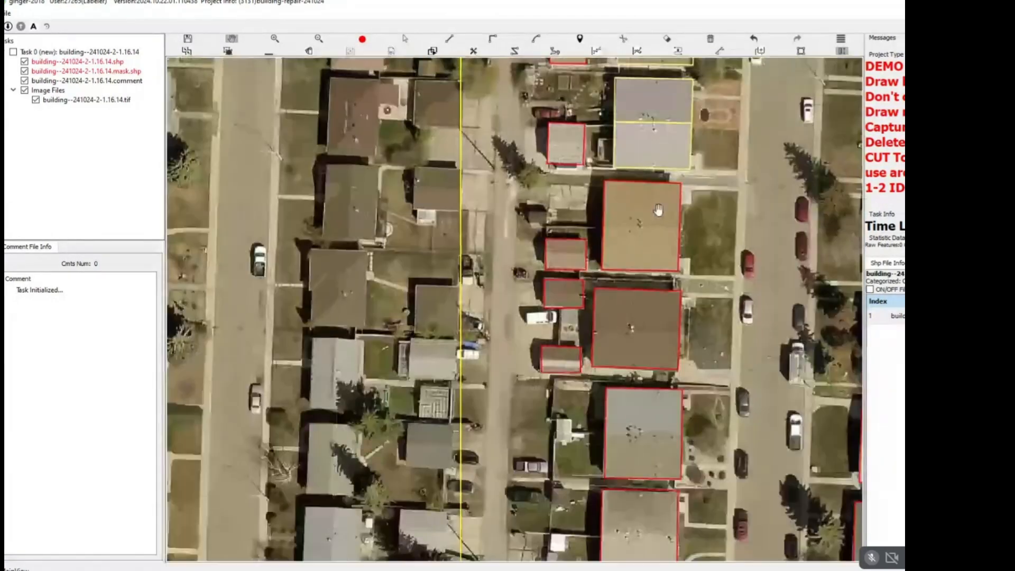
{"action": "scroll", "coordinate": [543, 233], "scroll_direction": "up", "scroll_amount": 2}
{"action": "key", "text": "c"}
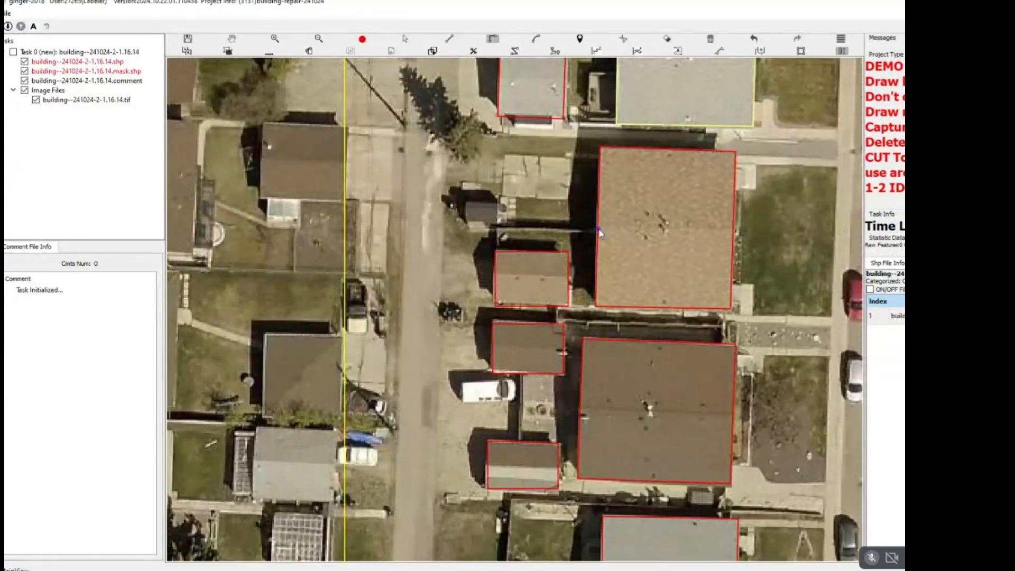
{"action": "left_click", "coordinate": [597, 229]}
{"action": "left_click", "coordinate": [733, 234]}
{"action": "key", "text": "c"}
Split the dark brown duplex and the grey-and-brown duplex south of it into halves along their roof ridges.
{"action": "scroll", "coordinate": [594, 210], "scroll_direction": "down", "scroll_amount": 2}
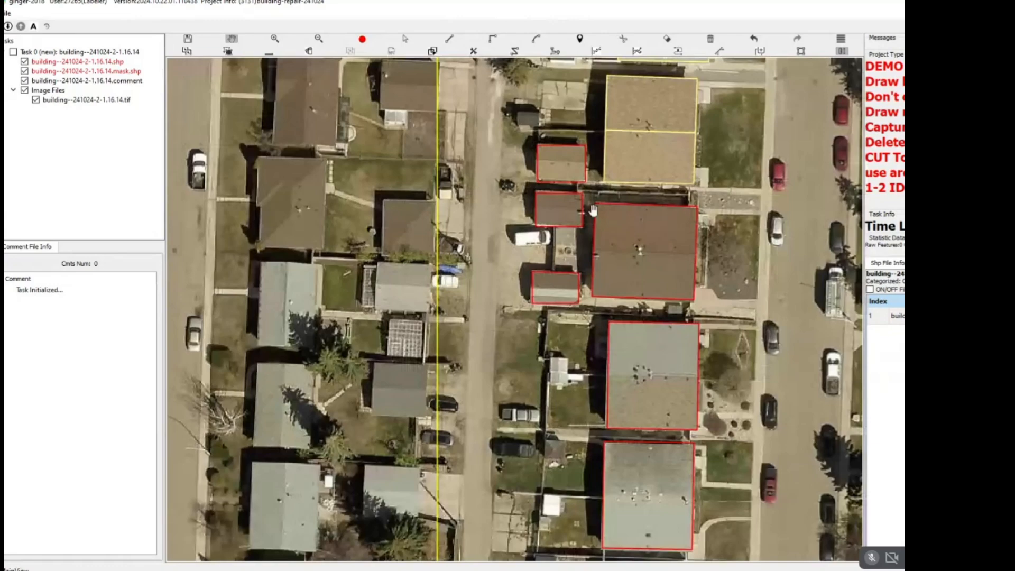
{"action": "left_click", "coordinate": [596, 249]}
{"action": "left_click", "coordinate": [741, 257]}
{"action": "scroll", "coordinate": [621, 246], "scroll_direction": "up", "scroll_amount": 2}
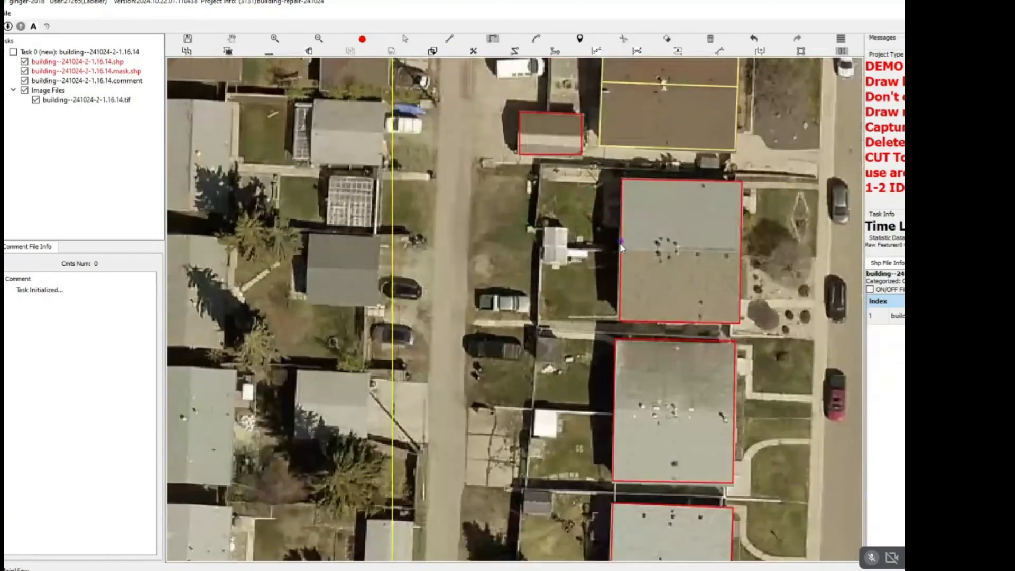
{"action": "left_click", "coordinate": [623, 249]}
{"action": "left_click", "coordinate": [786, 251]}
{"action": "key", "text": "c"}
Split the two southernmost grey duplexes on the west side of the street into halves along their roof ridges.
{"action": "left_click_drag", "start_coordinate": [737, 351], "coordinate": [667, 161]}
{"action": "scroll", "coordinate": [667, 161], "scroll_direction": "down", "scroll_amount": 2}
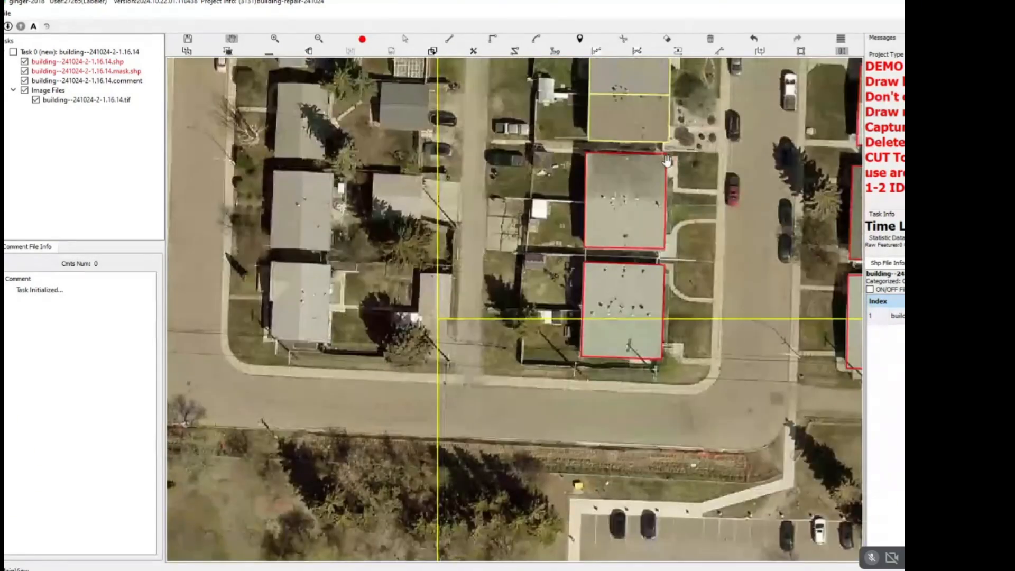
{"action": "scroll", "coordinate": [637, 251], "scroll_direction": "up", "scroll_amount": 2}
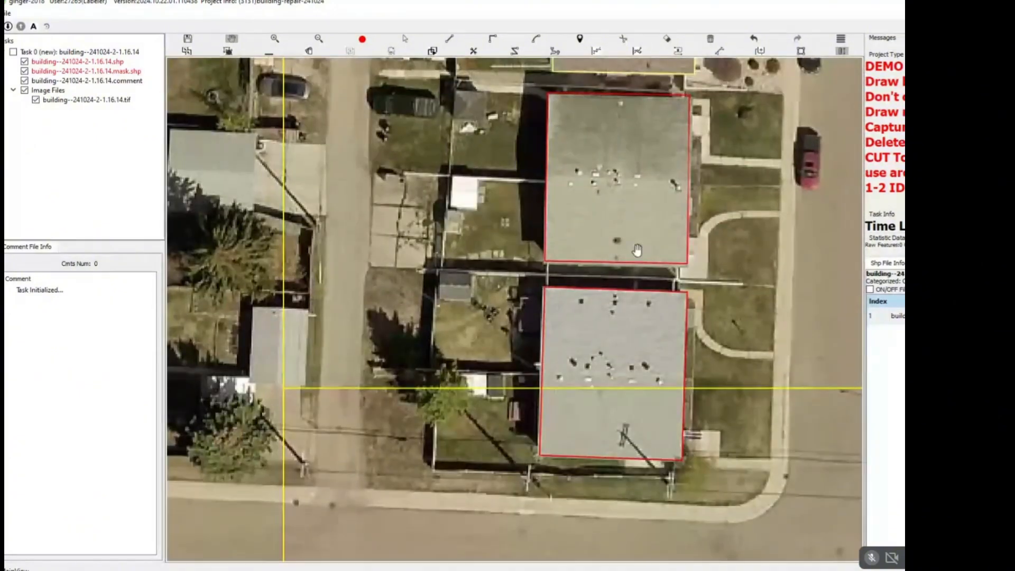
{"action": "left_click_drag", "start_coordinate": [637, 250], "coordinate": [636, 243]}
{"action": "key", "text": "r"}
{"action": "left_click", "coordinate": [546, 170]}
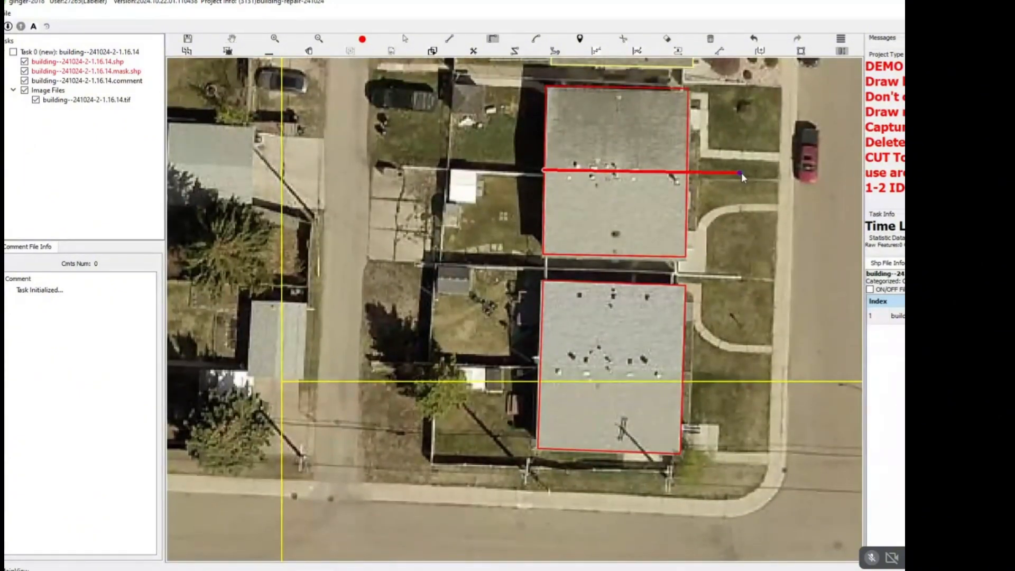
{"action": "left_click", "coordinate": [741, 172]}
{"action": "left_click", "coordinate": [564, 367]}
{"action": "double_click", "coordinate": [513, 364]}
Split the three southernmost duplexes on the east side of the street into halves along their roof ridges.
{"action": "scroll", "coordinate": [513, 364], "scroll_direction": "down", "scroll_amount": 6}
{"action": "left_click_drag", "start_coordinate": [513, 364], "coordinate": [472, 312]}
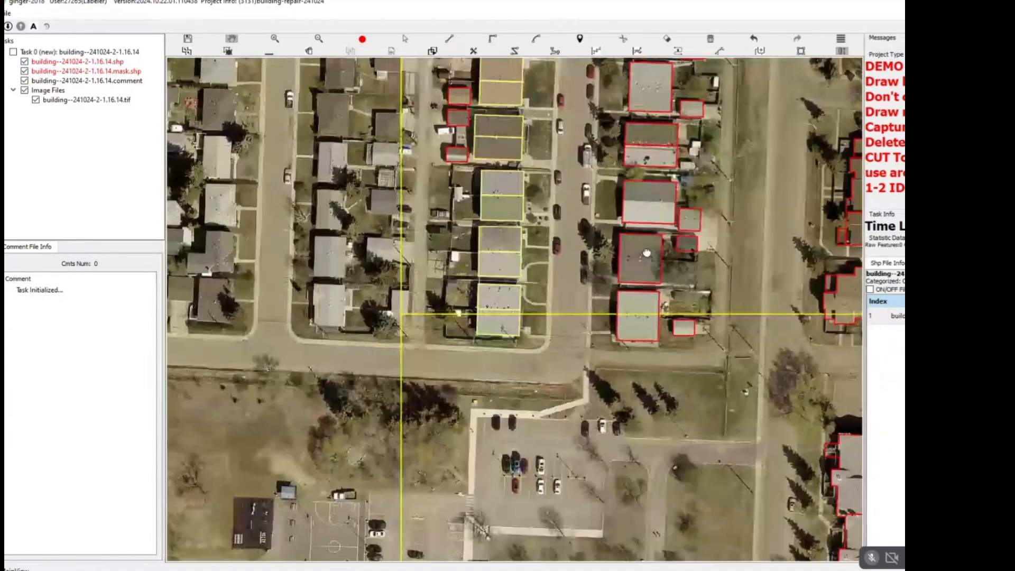
{"action": "scroll", "coordinate": [669, 318], "scroll_direction": "up", "scroll_amount": 4}
{"action": "key", "text": "space"}
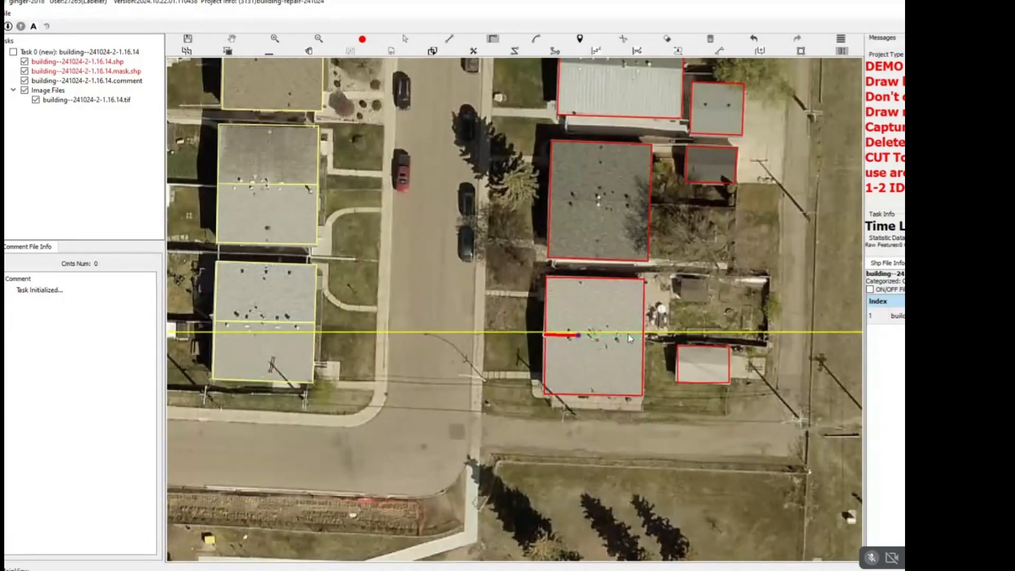
{"action": "left_click", "coordinate": [664, 336]}
{"action": "left_click", "coordinate": [531, 198]}
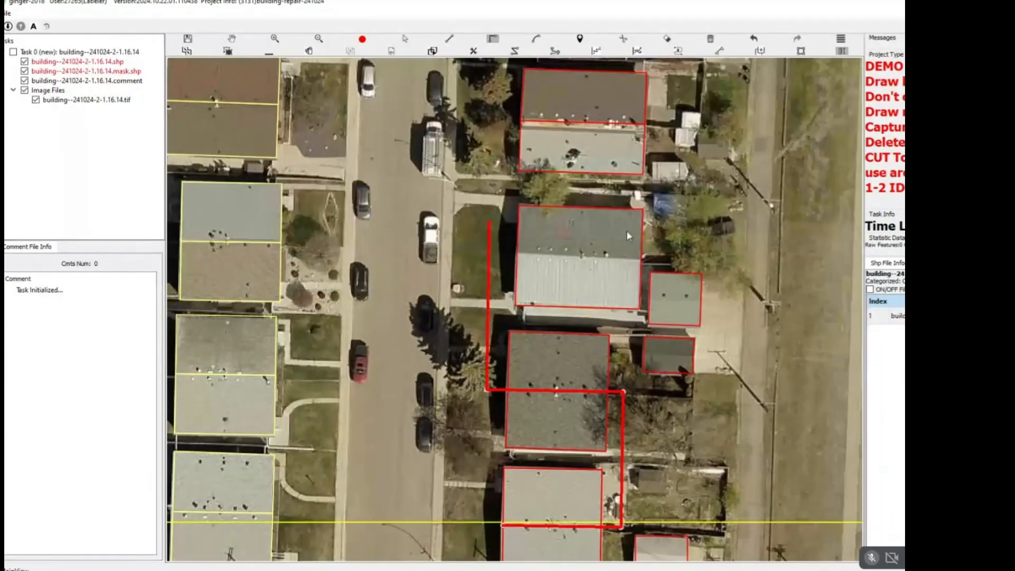
{"action": "left_click", "coordinate": [489, 257]}
{"action": "left_click", "coordinate": [718, 261]}
{"action": "left_click_drag", "start_coordinate": [719, 69], "coordinate": [736, 257]}
{"action": "key", "text": "c"}
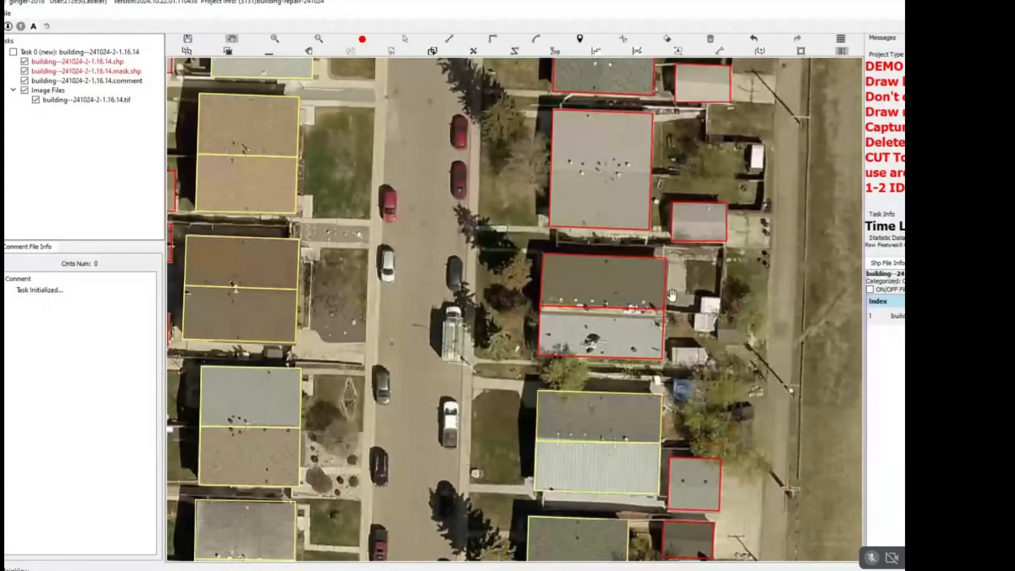
Delete the old outlines of the dark brown and light grey duplex and redraw it as one rectangle.
{"action": "key", "text": "Escape"}
{"action": "scroll", "coordinate": [633, 314], "scroll_direction": "up", "scroll_amount": 2}
{"action": "left_click_drag", "start_coordinate": [632, 314], "coordinate": [543, 296]}
{"action": "key", "text": "Escape"}
{"action": "scroll", "coordinate": [544, 296], "scroll_direction": "up", "scroll_amount": 2}
{"action": "left_click", "coordinate": [490, 190]}
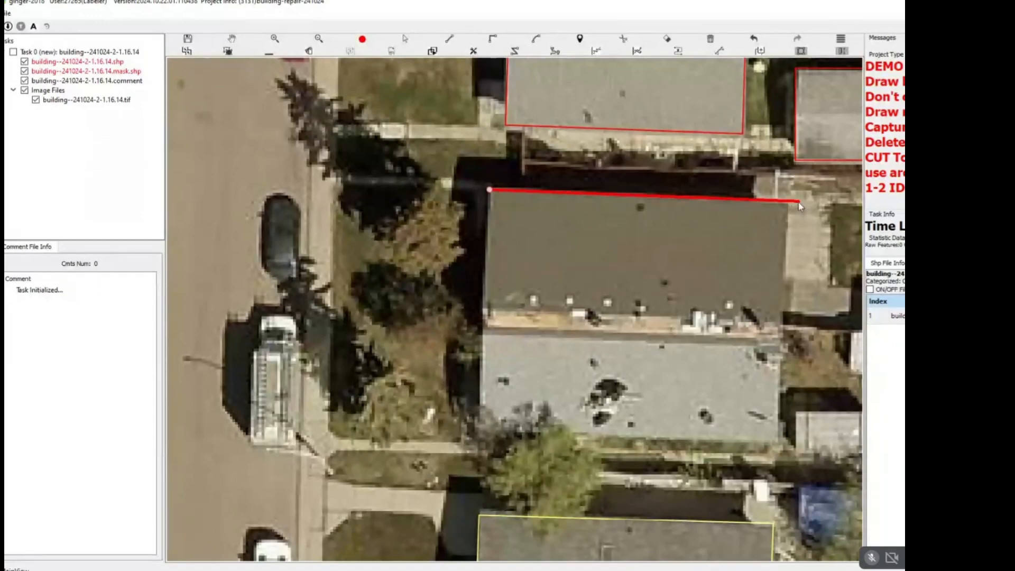
{"action": "left_click", "coordinate": [790, 202]}
{"action": "left_click", "coordinate": [705, 434]}
Split the redrawn dark-and-light duplex at its roof colour boundary and the grey duplex north of it along its ridge.
{"action": "scroll", "coordinate": [594, 410], "scroll_direction": "down", "scroll_amount": 3}
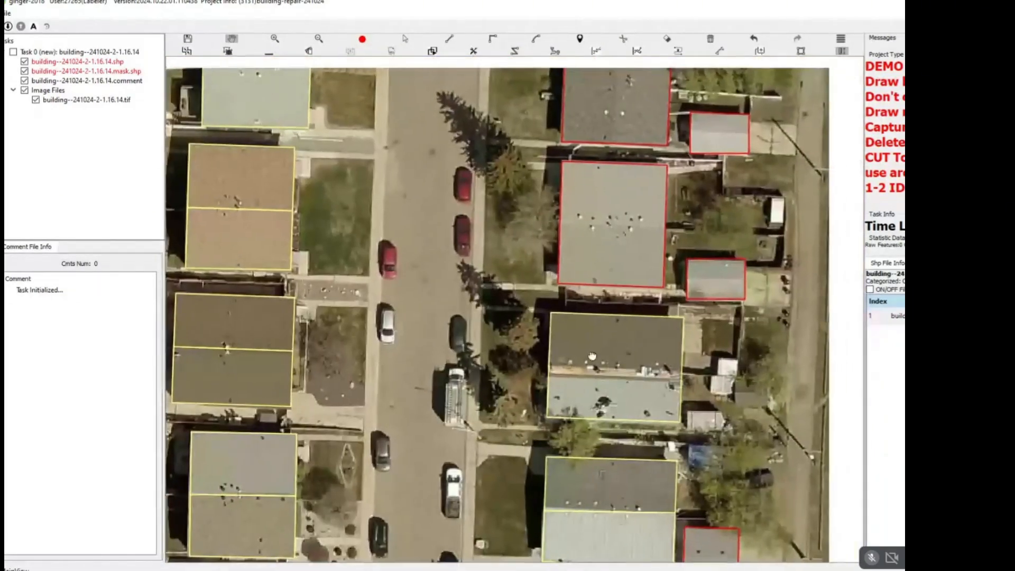
{"action": "key", "text": "l"}
{"action": "left_click", "coordinate": [546, 366]}
{"action": "left_click", "coordinate": [691, 370]}
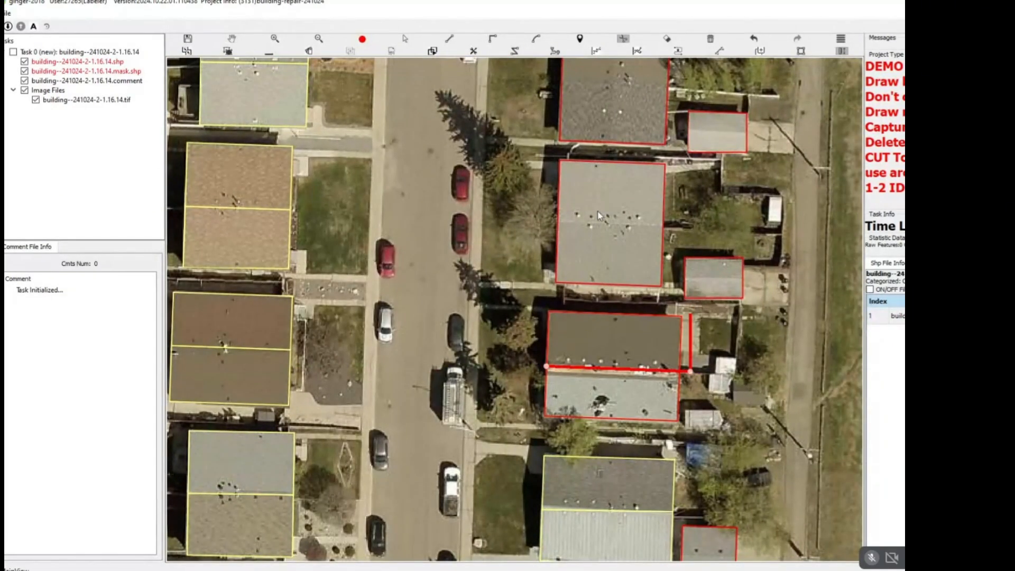
{"action": "key", "text": "l"}
{"action": "left_click", "coordinate": [559, 221]}
{"action": "left_click", "coordinate": [676, 226]}
{"action": "key", "text": "c"}
Draw a rectangular outline around the small dark grey shed beside the back lane, east of the dark-and-light duplex.
{"action": "scroll", "coordinate": [754, 398], "scroll_direction": "up", "scroll_amount": 3}
{"action": "left_click_drag", "start_coordinate": [753, 397], "coordinate": [659, 305]}
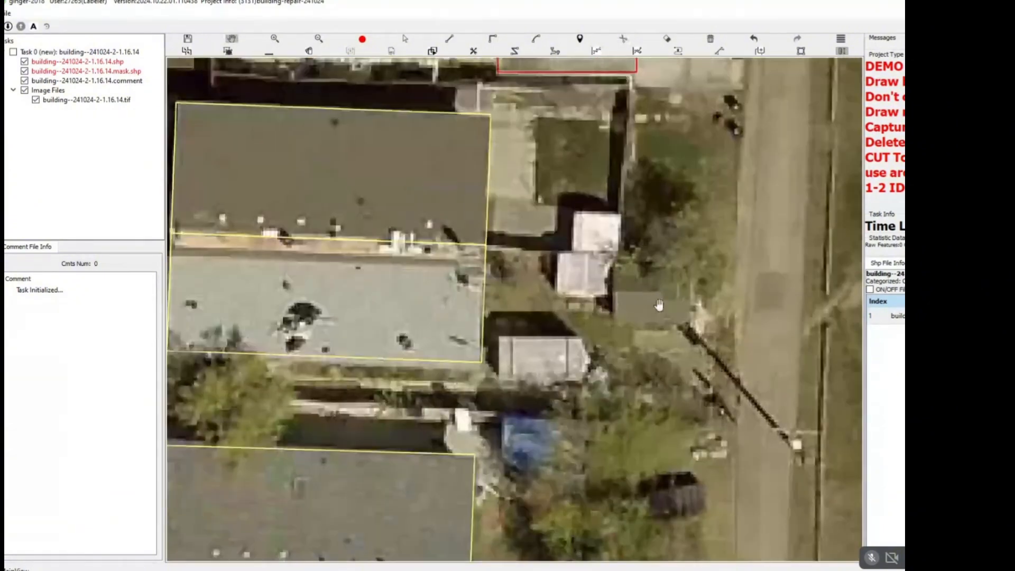
{"action": "scroll", "coordinate": [659, 305], "scroll_direction": "up", "scroll_amount": 1}
{"action": "left_click", "coordinate": [701, 247]}
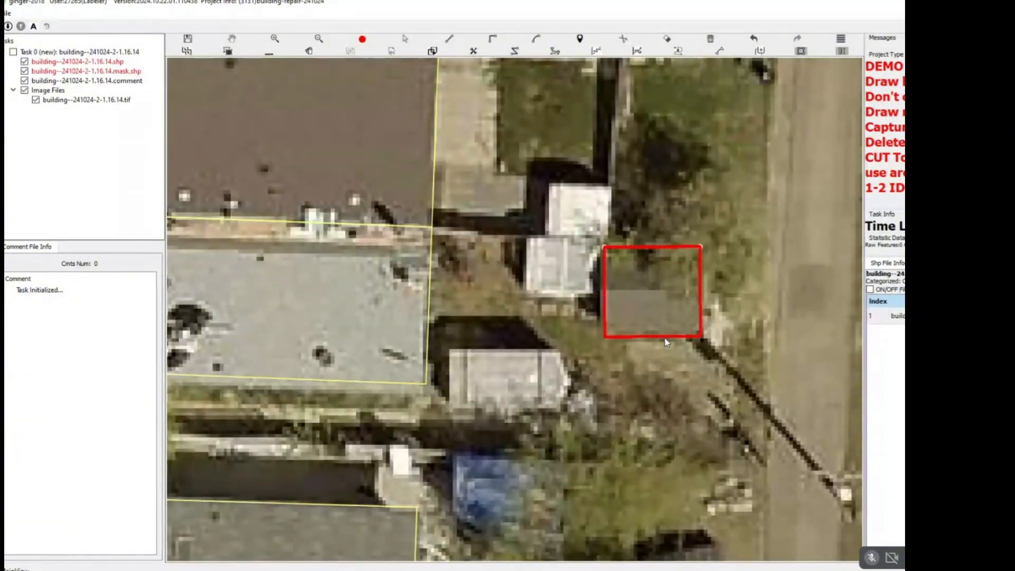
{"action": "left_click", "coordinate": [702, 341]}
Delete the inaccurate outline that covers both the grey garage and the adjoining concrete driveway beside the back lane.
{"action": "scroll", "coordinate": [625, 274], "scroll_direction": "down", "scroll_amount": 3}
{"action": "left_click_drag", "start_coordinate": [625, 274], "coordinate": [594, 233]}
{"action": "scroll", "coordinate": [607, 275], "scroll_direction": "down", "scroll_amount": 3}
{"action": "left_click_drag", "start_coordinate": [614, 375], "coordinate": [600, 432]}
{"action": "scroll", "coordinate": [607, 288], "scroll_direction": "up", "scroll_amount": 2}
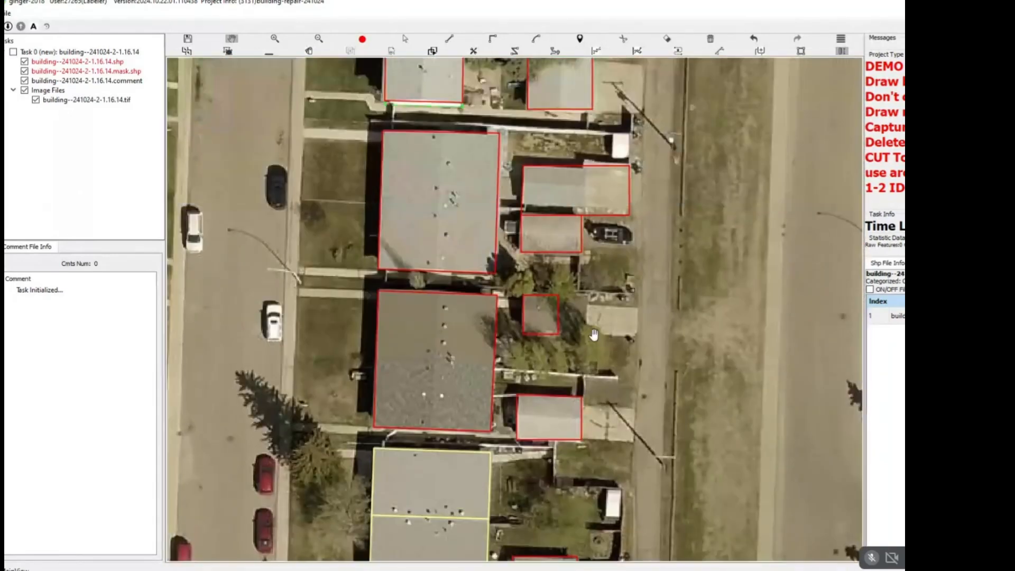
{"action": "scroll", "coordinate": [618, 417], "scroll_direction": "down", "scroll_amount": 2}
{"action": "scroll", "coordinate": [603, 264], "scroll_direction": "up", "scroll_amount": 4}
{"action": "key", "text": "s"}
{"action": "left_click", "coordinate": [566, 267]}
{"action": "key", "text": "Delete"}
Draw a rectangular outline around the grey garage roof beside the back lane, leaving out the adjoining concrete driveway.
{"action": "scroll", "coordinate": [516, 258], "scroll_direction": "up", "scroll_amount": 1}
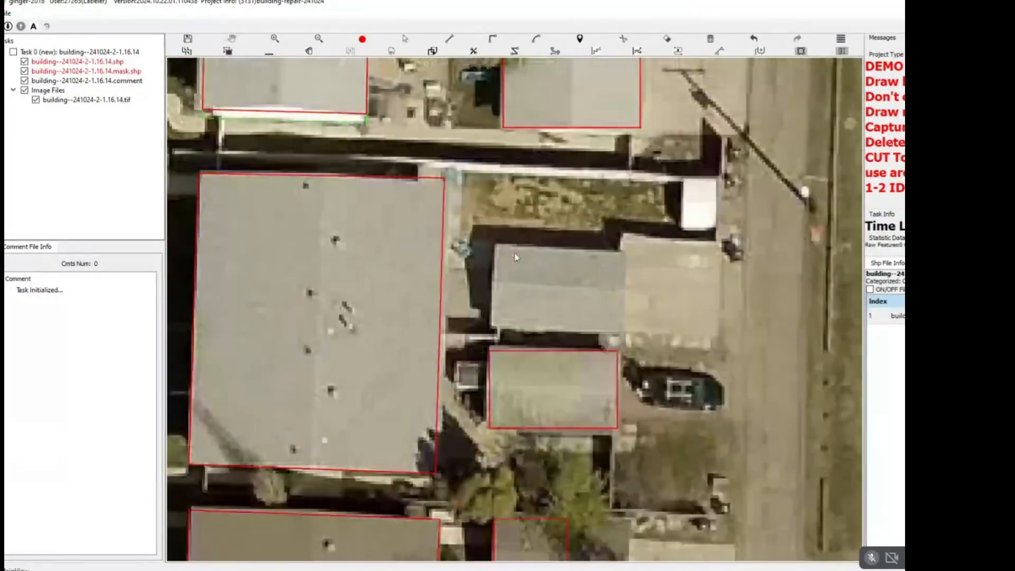
{"action": "left_click", "coordinate": [496, 243]}
{"action": "left_click", "coordinate": [628, 251]}
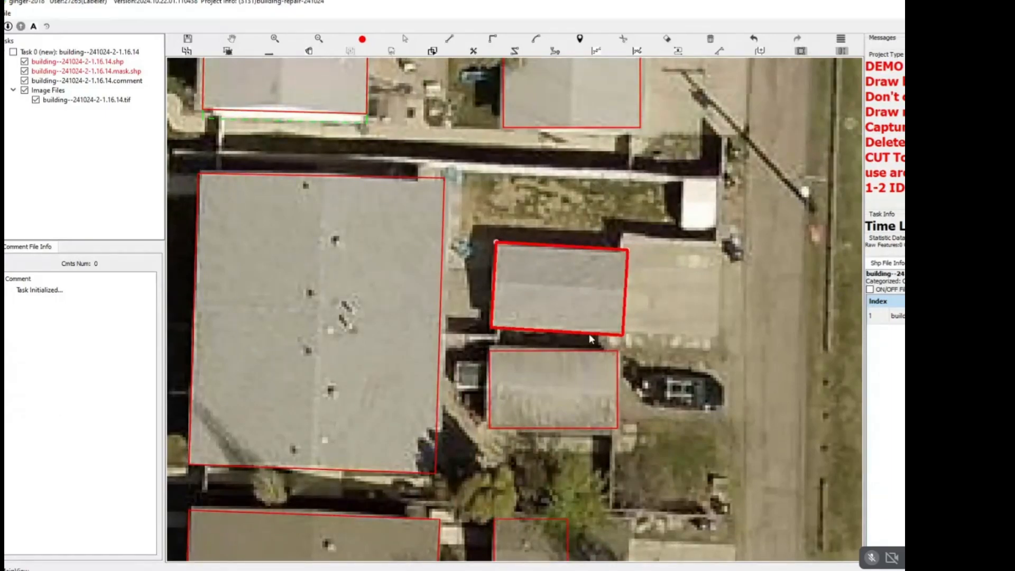
{"action": "left_click", "coordinate": [578, 330]}
Replace the old outline of the light grey duplex to the north with a new rectangle aligned to its roof edges.
{"action": "scroll", "coordinate": [576, 326], "scroll_direction": "down", "scroll_amount": 3}
{"action": "left_click_drag", "start_coordinate": [559, 170], "coordinate": [553, 309]}
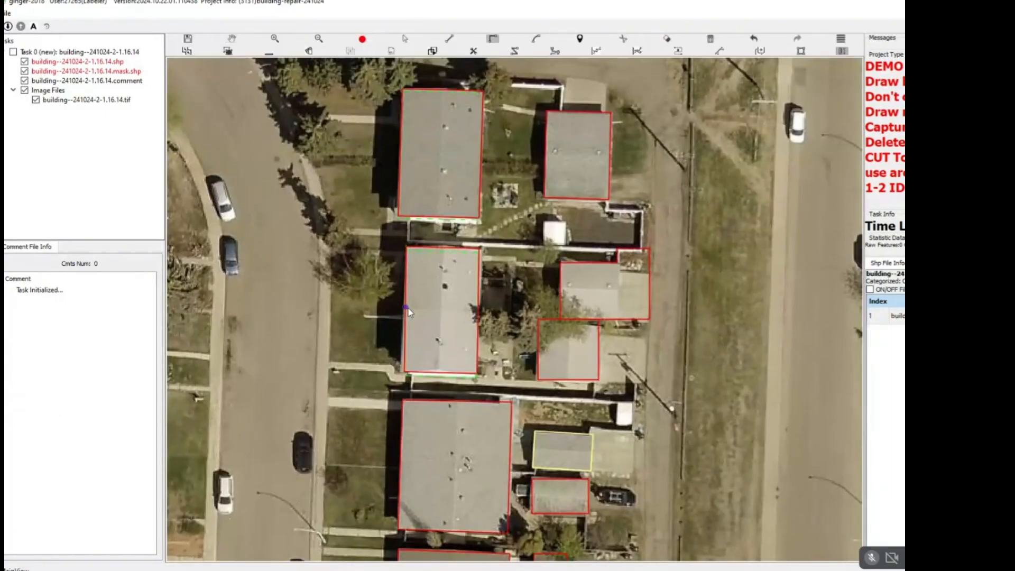
{"action": "scroll", "coordinate": [407, 302], "scroll_direction": "up", "scroll_amount": 1}
{"action": "left_click", "coordinate": [405, 228]}
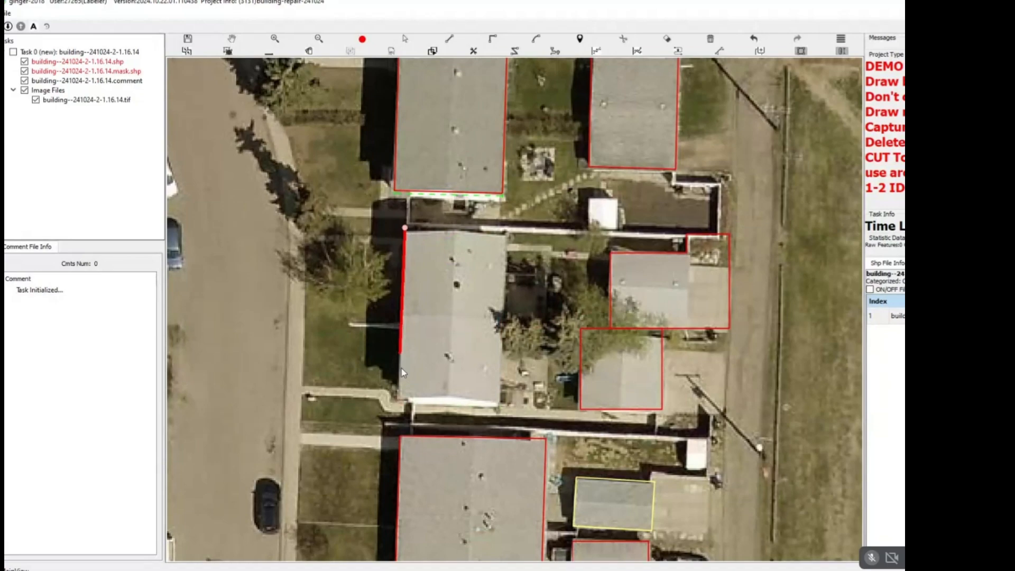
{"action": "left_click", "coordinate": [399, 401]}
{"action": "left_click", "coordinate": [503, 403]}
Extend the redrawn light grey duplex outline to the base of its visible white south wall.
{"action": "scroll", "coordinate": [443, 406], "scroll_direction": "up", "scroll_amount": 3}
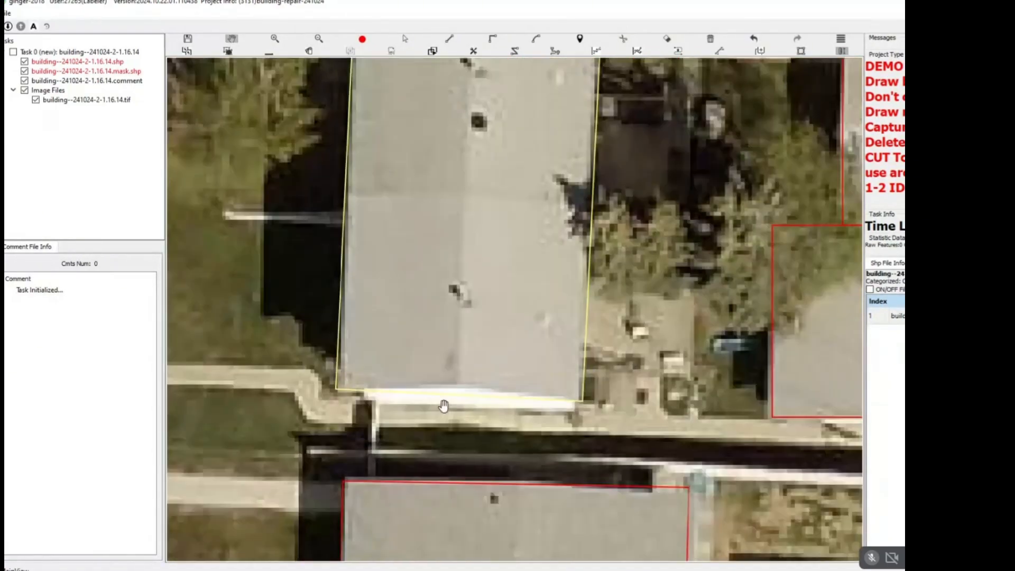
{"action": "scroll", "coordinate": [443, 406], "scroll_direction": "up", "scroll_amount": 3}
{"action": "key", "text": "Escape"}
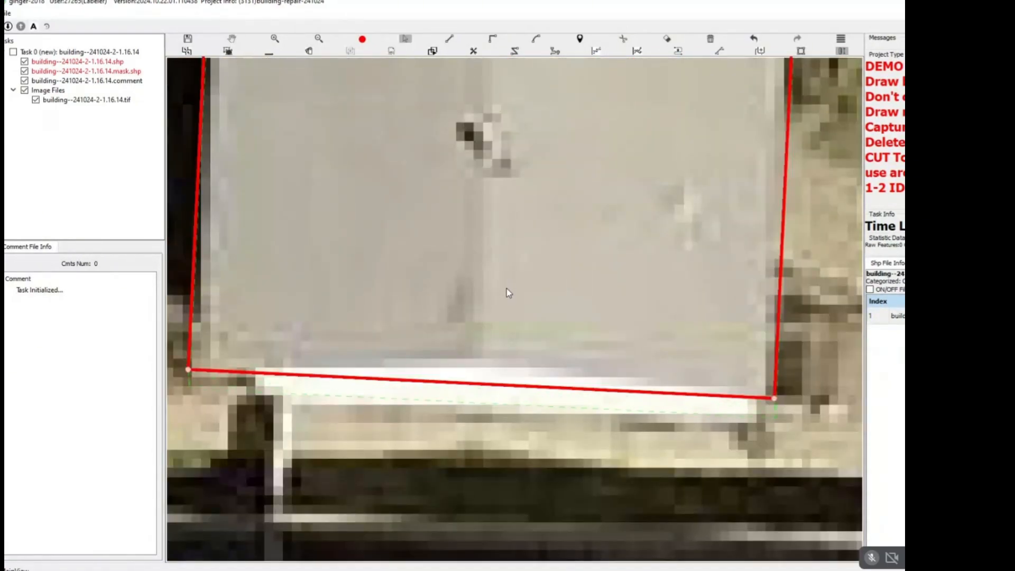
{"action": "key", "text": "Escape"}
Split the light grey duplex outline in two with a straight cut across the middle of its roof.
{"action": "scroll", "coordinate": [506, 289], "scroll_direction": "down", "scroll_amount": 2}
{"action": "left_click_drag", "start_coordinate": [487, 168], "coordinate": [476, 335]}
{"action": "scroll", "coordinate": [436, 279], "scroll_direction": "down", "scroll_amount": 4}
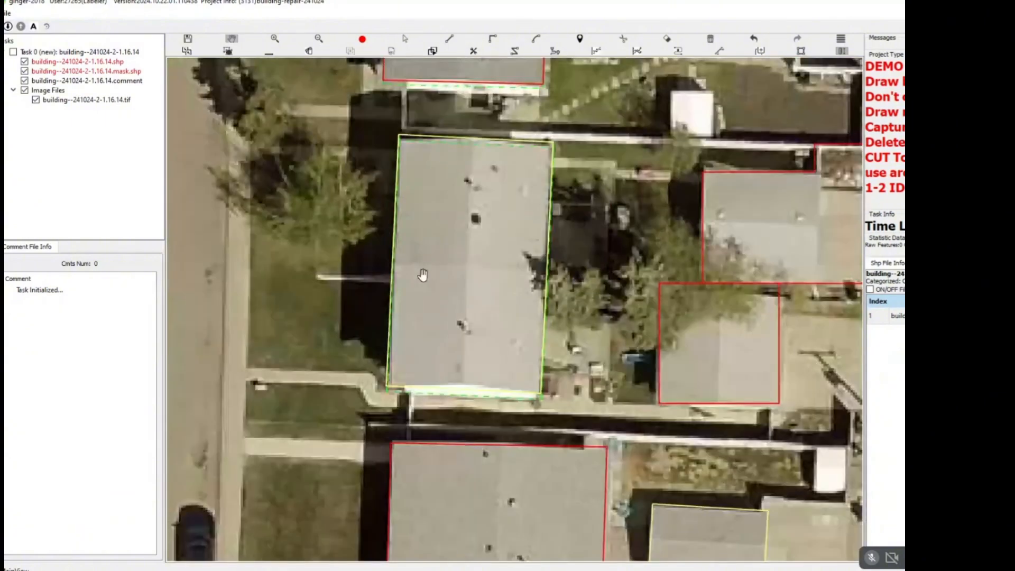
{"action": "left_click", "coordinate": [404, 267]}
{"action": "left_click", "coordinate": [538, 273]}
{"action": "key", "text": "c"}
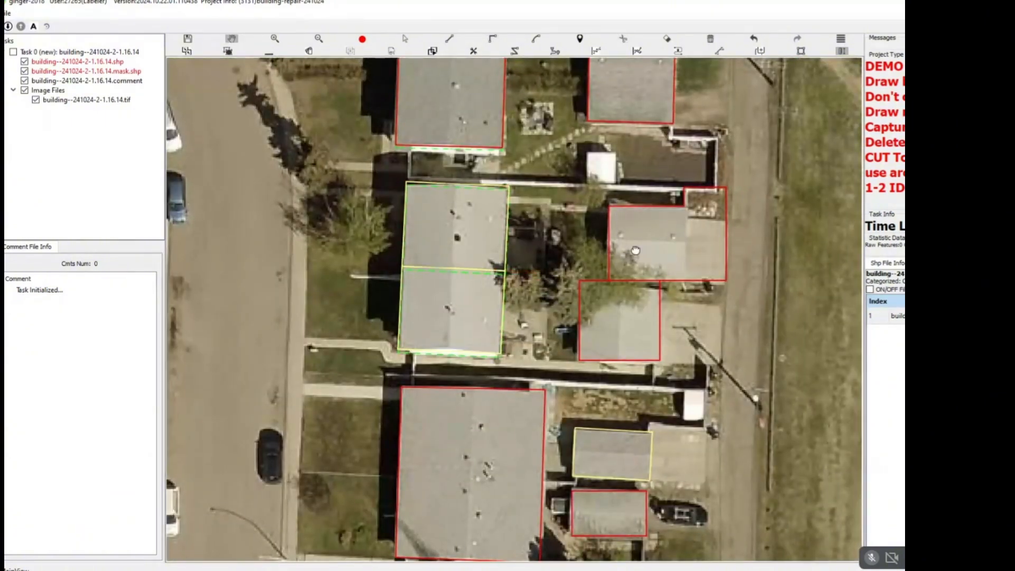
Delete the inaccurate outlines of the two adjacent grey garages east of the light grey duplex.
{"action": "left_click_drag", "start_coordinate": [632, 249], "coordinate": [529, 267]}
{"action": "scroll", "coordinate": [550, 268], "scroll_direction": "down", "scroll_amount": 2}
{"action": "key", "text": "Escape"}
{"action": "scroll", "coordinate": [567, 262], "scroll_direction": "up", "scroll_amount": 1}
{"action": "left_click", "coordinate": [570, 237]}
{"action": "key", "text": "Delete"}
{"action": "scroll", "coordinate": [570, 237], "scroll_direction": "up", "scroll_amount": 2}
{"action": "left_click", "coordinate": [502, 368]}
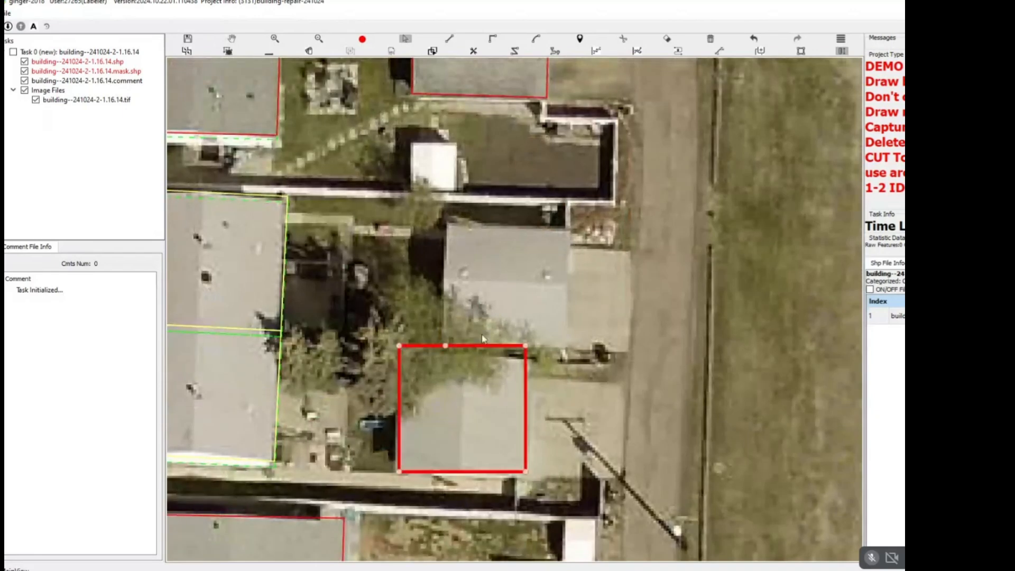
{"action": "key", "text": "Delete"}
Redraw the two grey garages east of the duplex as separate rectangles that follow their roof edges.
{"action": "key", "text": "r"}
{"action": "left_click", "coordinate": [448, 226]}
{"action": "left_click", "coordinate": [574, 231]}
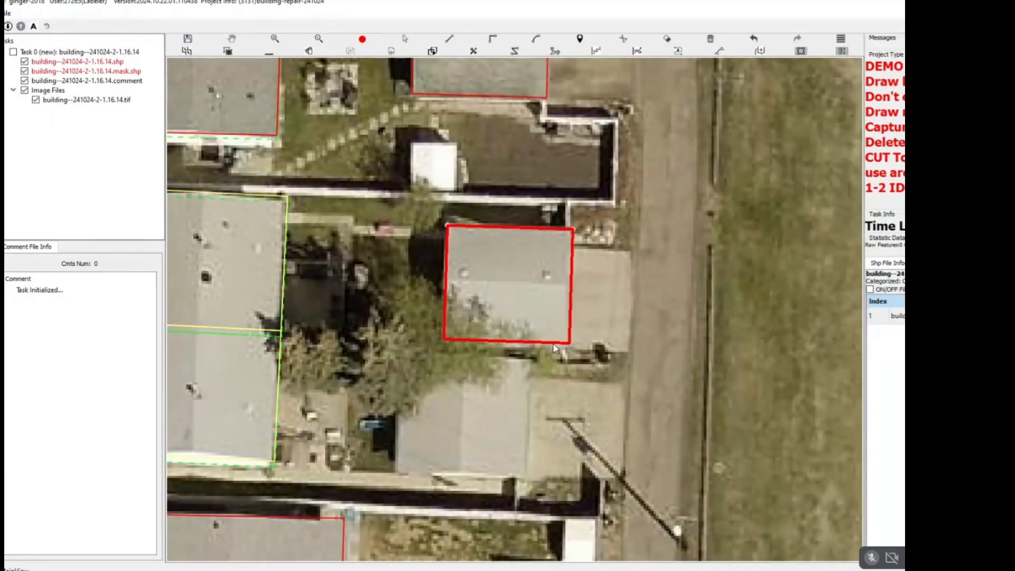
{"action": "left_click", "coordinate": [544, 350]}
{"action": "left_click", "coordinate": [403, 356]}
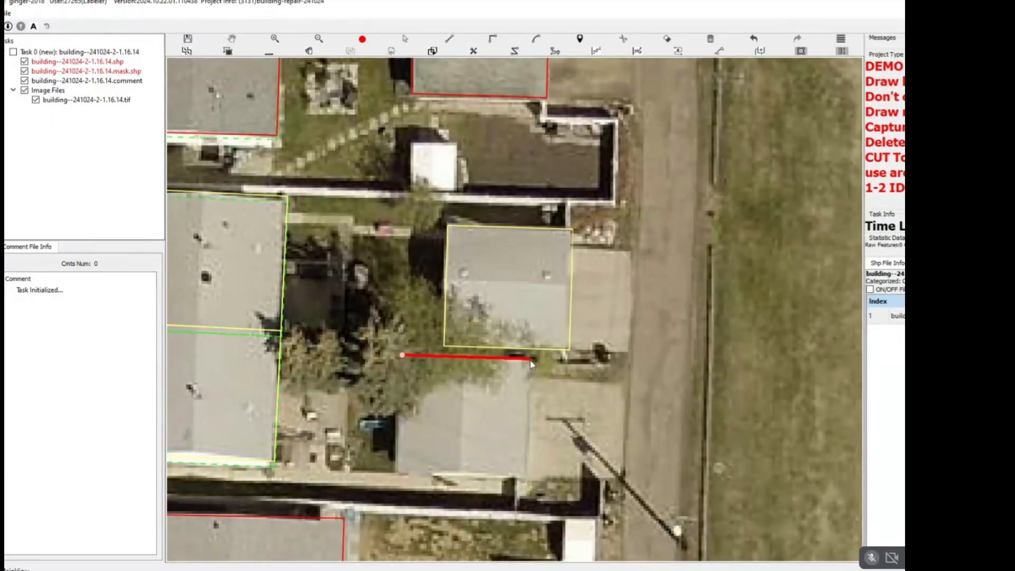
{"action": "left_click", "coordinate": [531, 357]}
{"action": "left_click", "coordinate": [476, 476]}
Split the dark brown and grey duplex into two outlines along its roof colour boundary.
{"action": "scroll", "coordinate": [479, 431], "scroll_direction": "down", "scroll_amount": 2}
{"action": "scroll", "coordinate": [491, 385], "scroll_direction": "down", "scroll_amount": 3}
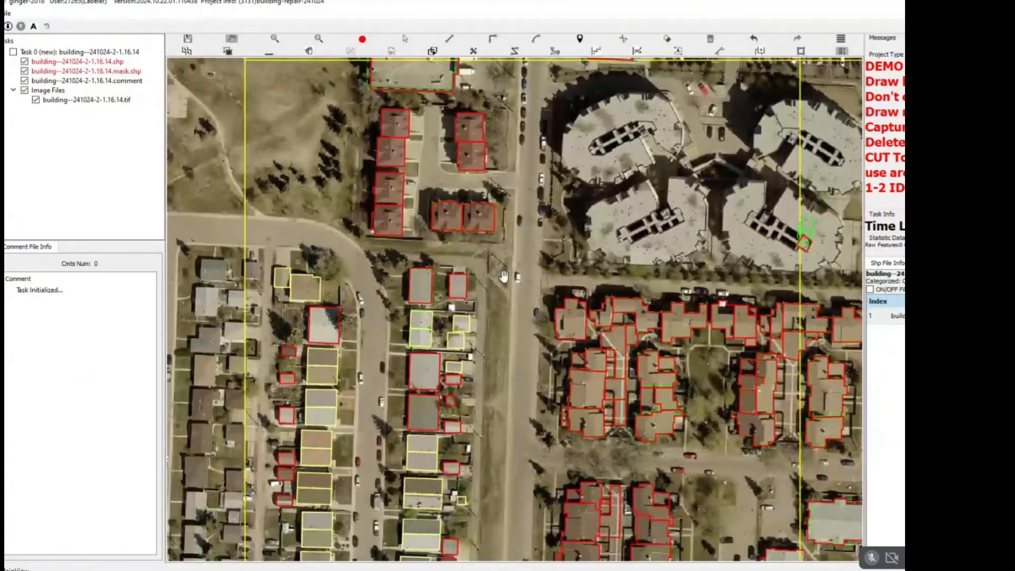
{"action": "scroll", "coordinate": [500, 281], "scroll_direction": "down", "scroll_amount": 3}
{"action": "scroll", "coordinate": [465, 305], "scroll_direction": "up", "scroll_amount": 6}
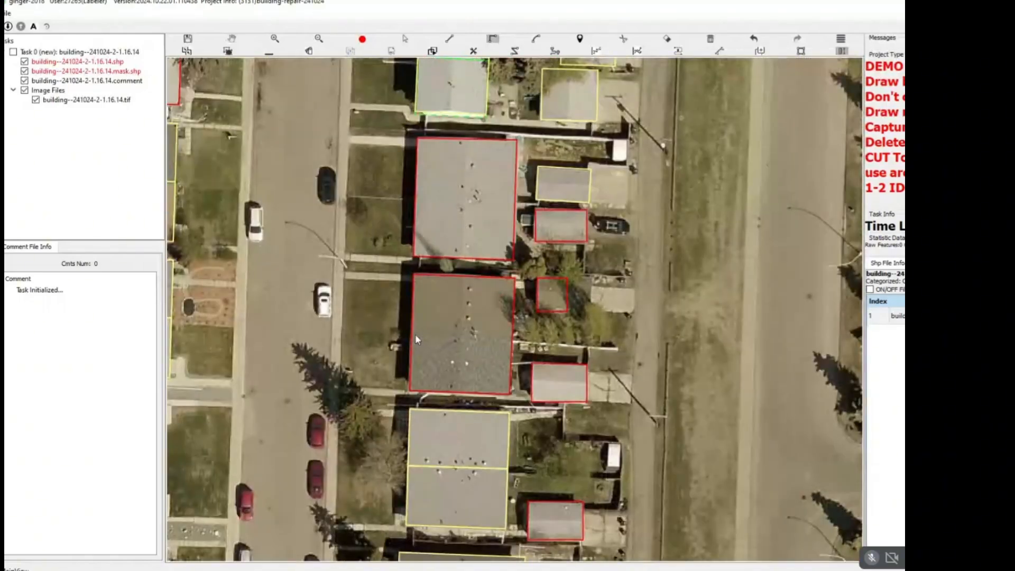
{"action": "left_click", "coordinate": [412, 334]}
{"action": "left_click", "coordinate": [548, 342]}
{"action": "key", "text": "c"}
{"action": "scroll", "coordinate": [470, 326], "scroll_direction": "up", "scroll_amount": 3}
{"action": "scroll", "coordinate": [463, 337], "scroll_direction": "down", "scroll_amount": 2}
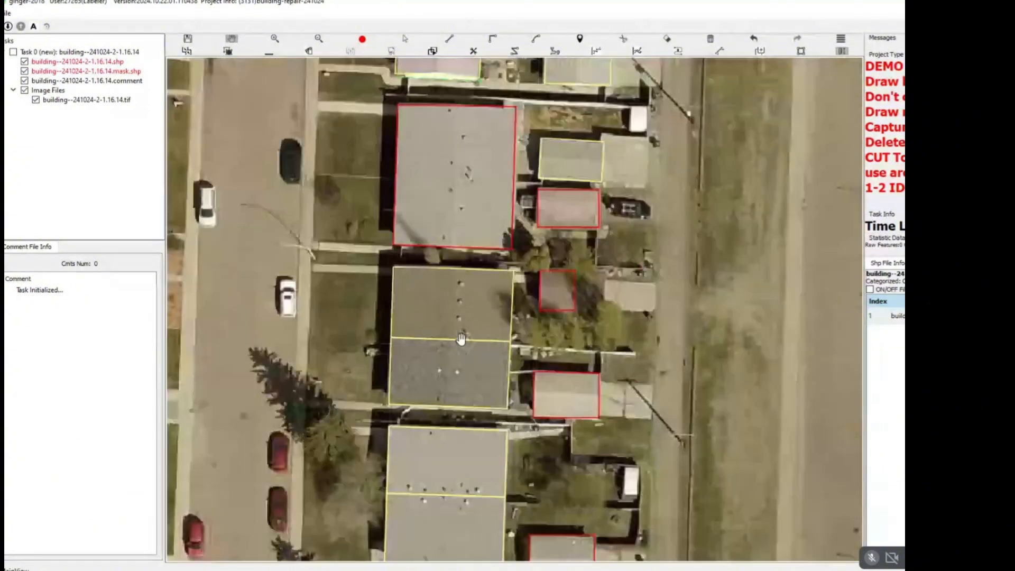
Split the large grey duplex north of the brown one into two units with a straight cut across its middle.
{"action": "scroll", "coordinate": [463, 339], "scroll_direction": "down", "scroll_amount": 4}
{"action": "scroll", "coordinate": [455, 349], "scroll_direction": "up", "scroll_amount": 4}
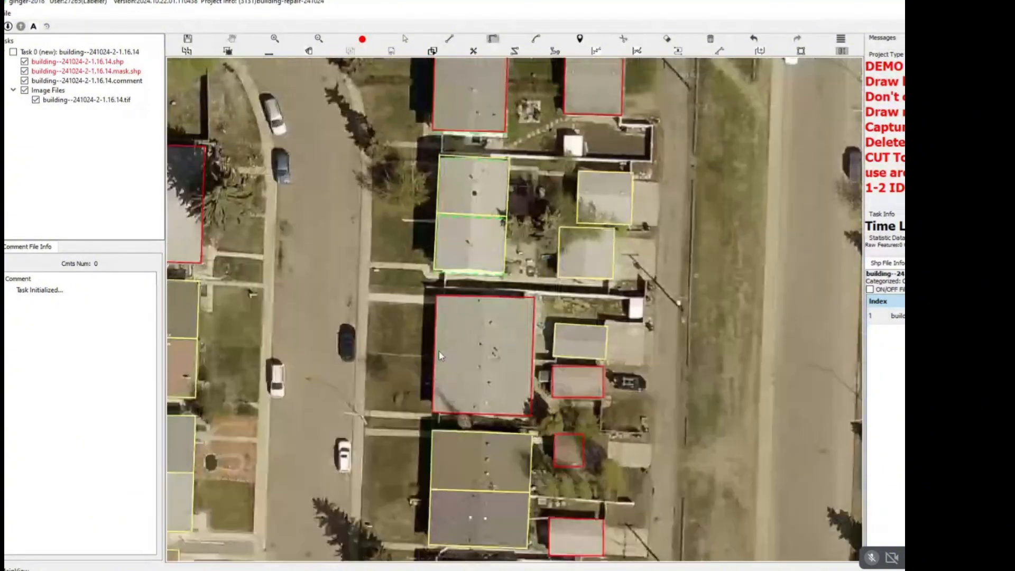
{"action": "left_click", "coordinate": [435, 355]}
{"action": "left_click", "coordinate": [536, 359]}
{"action": "key", "text": "c"}
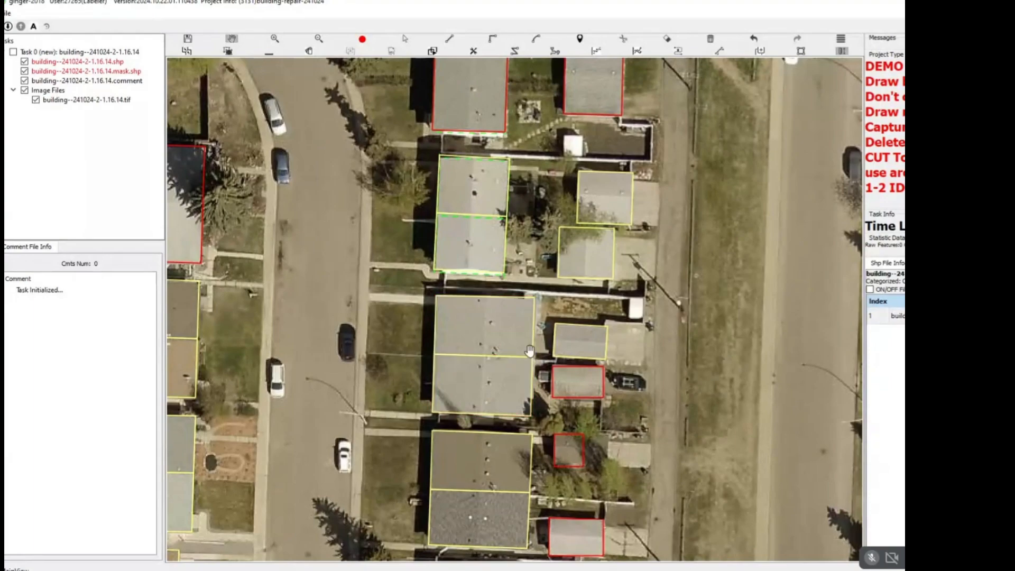
Look over the rest of the image up to its northern edge for building outlines that still need repair.
{"action": "scroll", "coordinate": [530, 341], "scroll_direction": "down", "scroll_amount": 4}
{"action": "left_click_drag", "start_coordinate": [539, 365], "coordinate": [539, 160]}
{"action": "left_click_drag", "start_coordinate": [468, 368], "coordinate": [461, 143]}
{"action": "scroll", "coordinate": [485, 222], "scroll_direction": "down", "scroll_amount": 2}
{"action": "left_click_drag", "start_coordinate": [539, 206], "coordinate": [510, 477]}
{"action": "left_click_drag", "start_coordinate": [460, 64], "coordinate": [453, 331]}
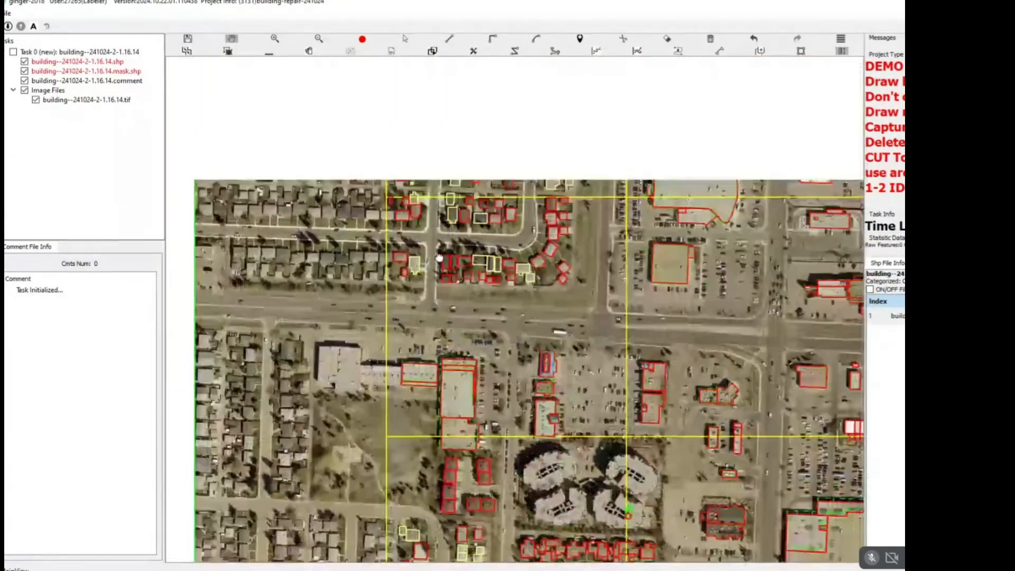
{"action": "scroll", "coordinate": [440, 190], "scroll_direction": "up", "scroll_amount": 1}
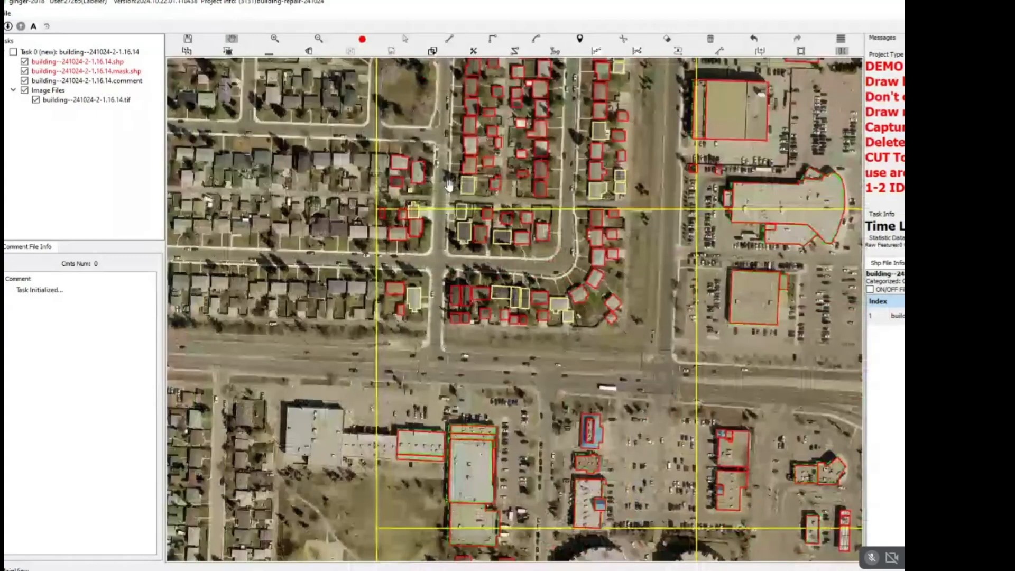
{"action": "scroll", "coordinate": [458, 178], "scroll_direction": "up", "scroll_amount": 1}
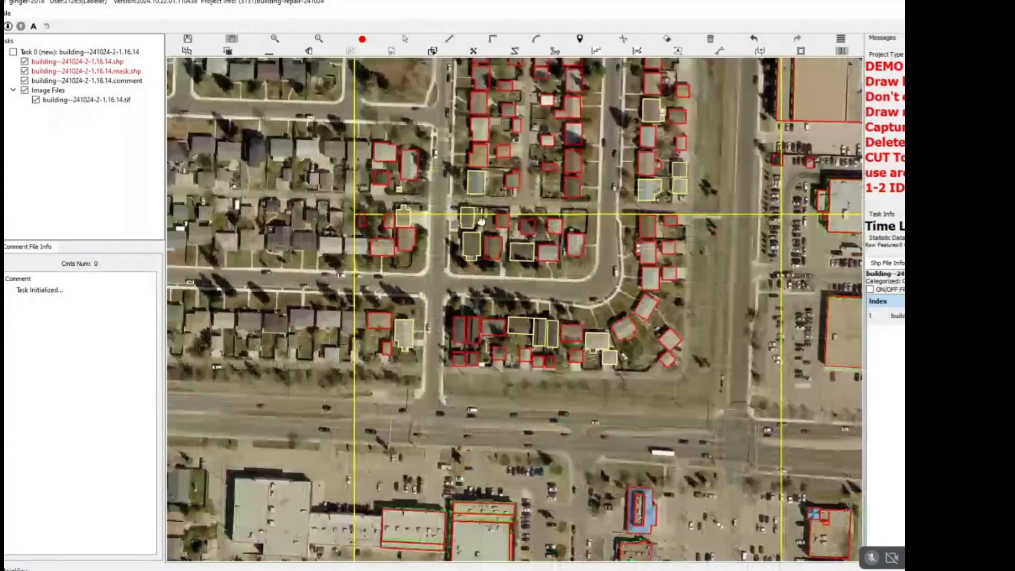
{"action": "left_click_drag", "start_coordinate": [482, 221], "coordinate": [440, 350]}
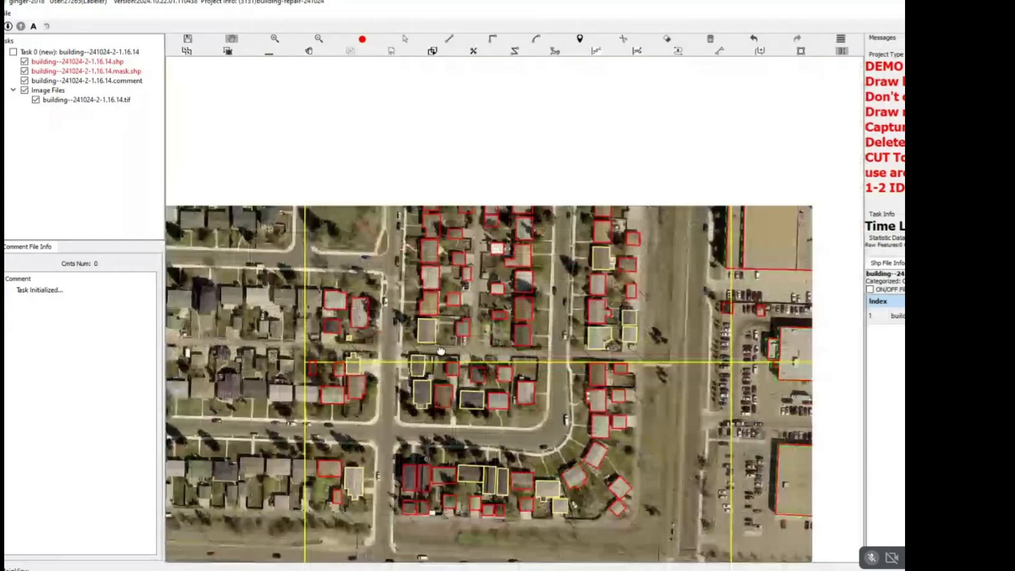
{"action": "left_click_drag", "start_coordinate": [492, 192], "coordinate": [435, 351]}
Fit the tan garage outline to its south roof edge and replace the brown garage's L-shaped outline with a rectangle.
{"action": "scroll", "coordinate": [418, 341], "scroll_direction": "up", "scroll_amount": 7}
{"action": "key", "text": "r"}
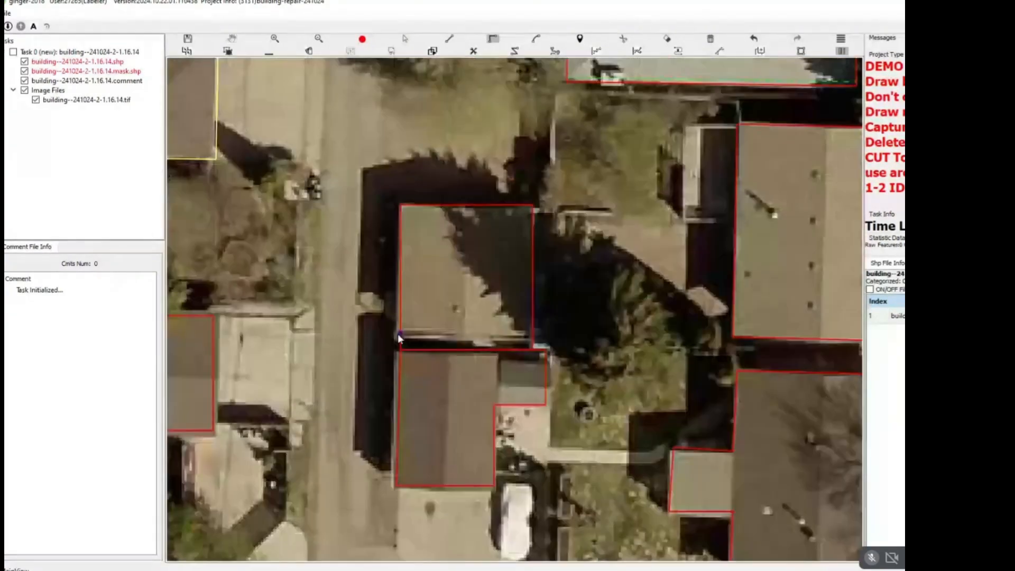
{"action": "left_click", "coordinate": [398, 334]}
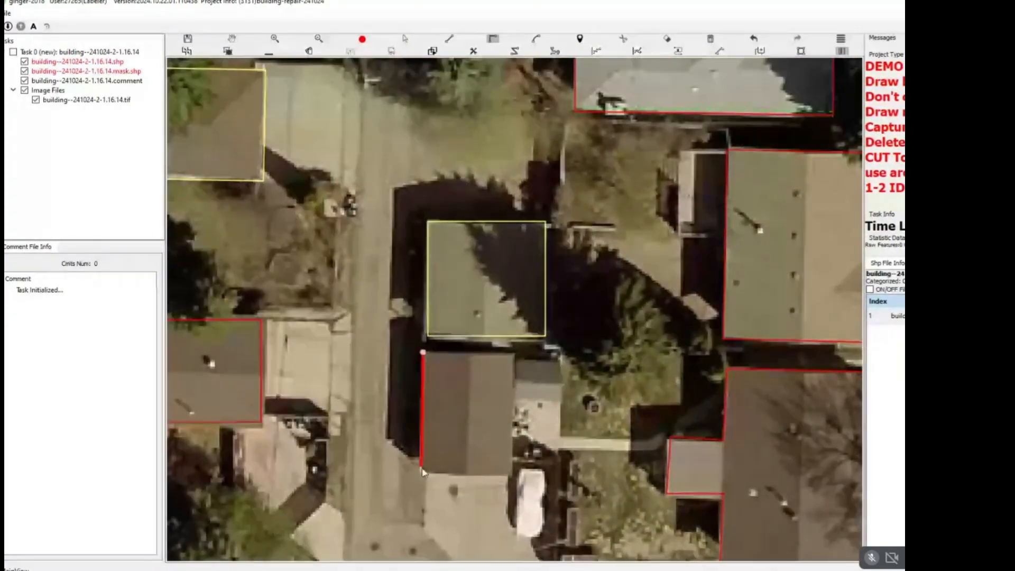
{"action": "left_click", "coordinate": [420, 473]}
{"action": "left_click", "coordinate": [424, 352]}
{"action": "scroll", "coordinate": [461, 376], "scroll_direction": "down", "scroll_amount": 5}
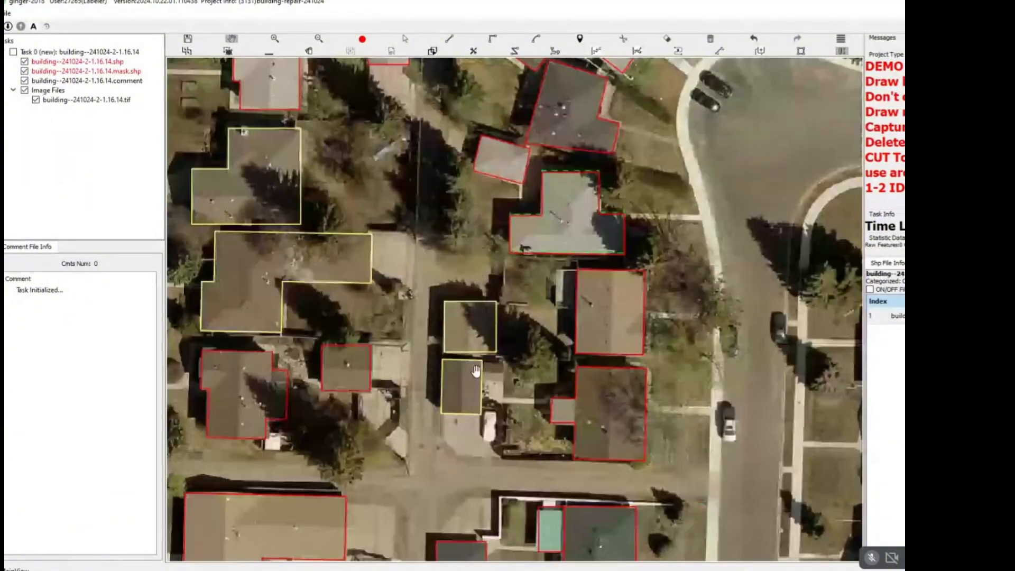
Draw a separate small rectangle around the grey shed attached to the east side of the brown garage.
{"action": "left_click_drag", "start_coordinate": [551, 307], "coordinate": [557, 310]}
{"action": "scroll", "coordinate": [556, 309], "scroll_direction": "up", "scroll_amount": 10}
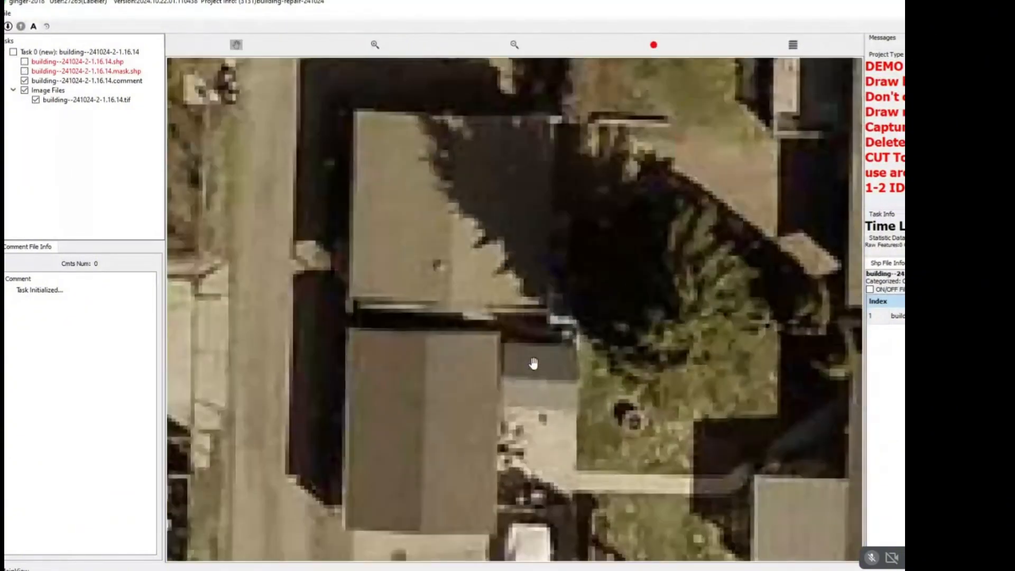
{"action": "scroll", "coordinate": [501, 379], "scroll_direction": "down", "scroll_amount": 4}
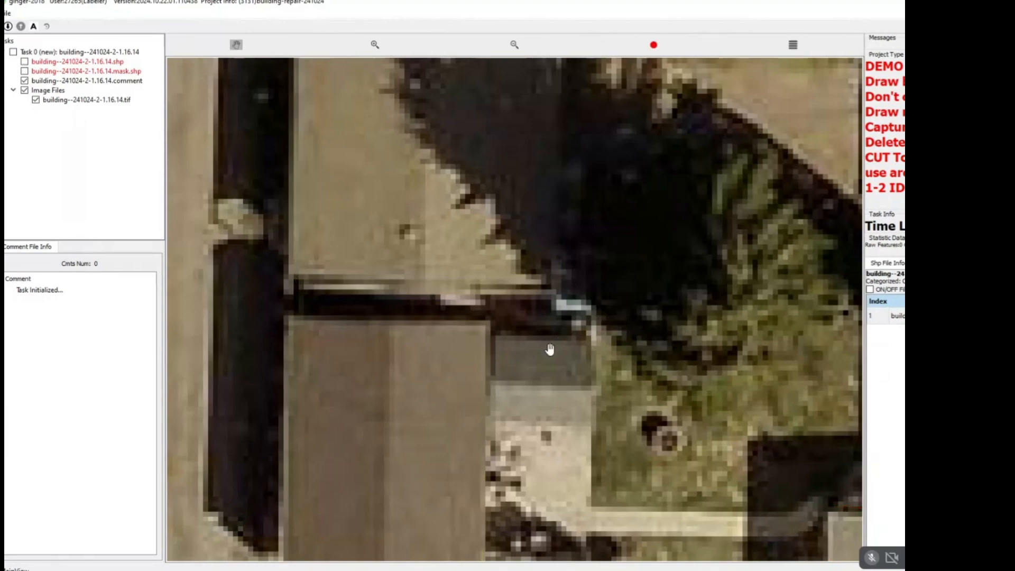
{"action": "left_click", "coordinate": [522, 344]}
{"action": "left_click", "coordinate": [571, 345]}
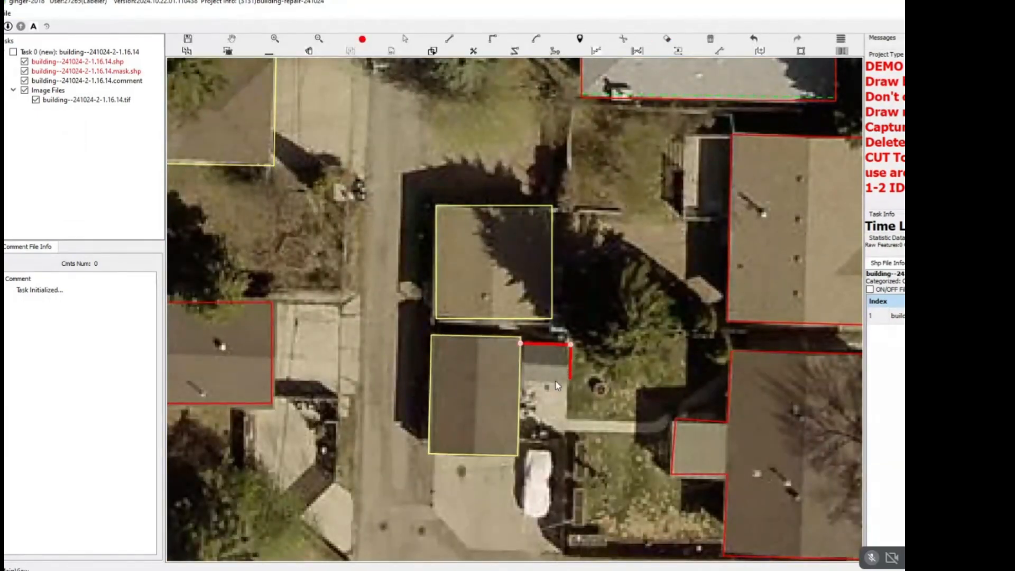
{"action": "left_click", "coordinate": [525, 385]}
Adjust the north edge of the teal-roofed section in the dark grey corner house's outline to match the roof.
{"action": "scroll", "coordinate": [545, 326], "scroll_direction": "down", "scroll_amount": 8}
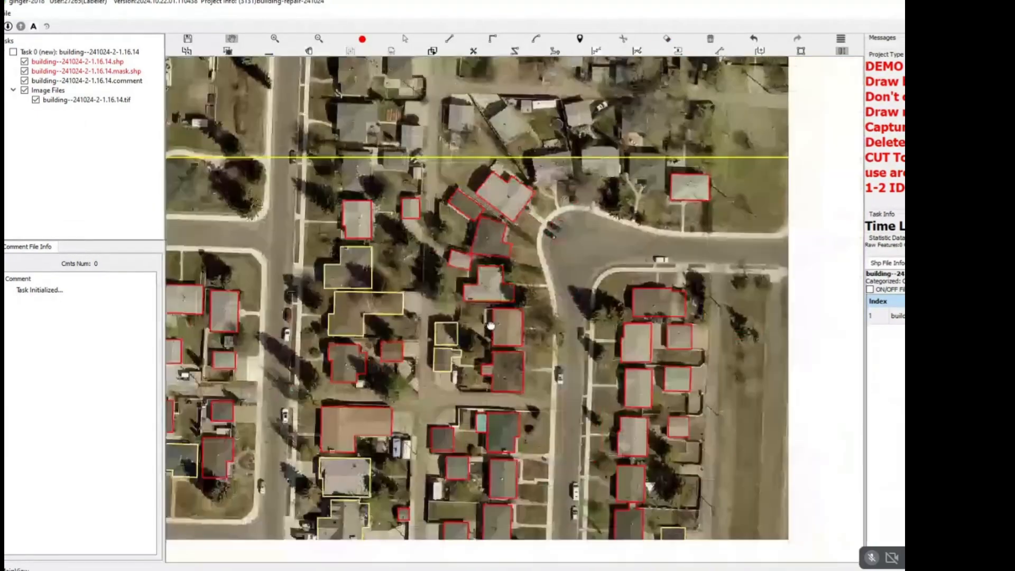
{"action": "scroll", "coordinate": [521, 320], "scroll_direction": "up", "scroll_amount": 8}
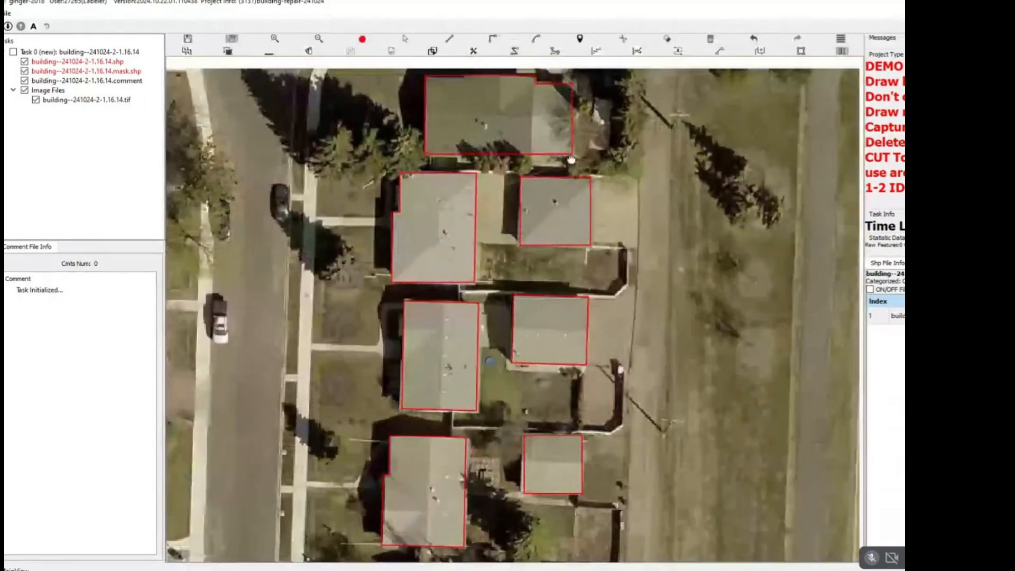
{"action": "left_click_drag", "start_coordinate": [571, 160], "coordinate": [546, 211]}
{"action": "scroll", "coordinate": [556, 209], "scroll_direction": "down", "scroll_amount": 5}
{"action": "scroll", "coordinate": [559, 211], "scroll_direction": "up", "scroll_amount": 4}
{"action": "scroll", "coordinate": [529, 185], "scroll_direction": "down", "scroll_amount": 3}
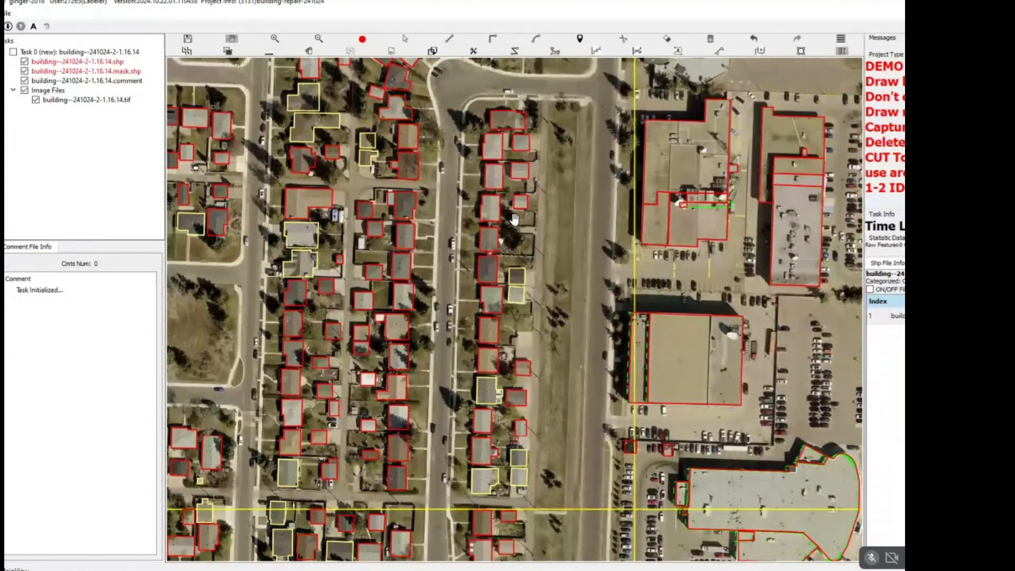
{"action": "scroll", "coordinate": [397, 177], "scroll_direction": "up", "scroll_amount": 4}
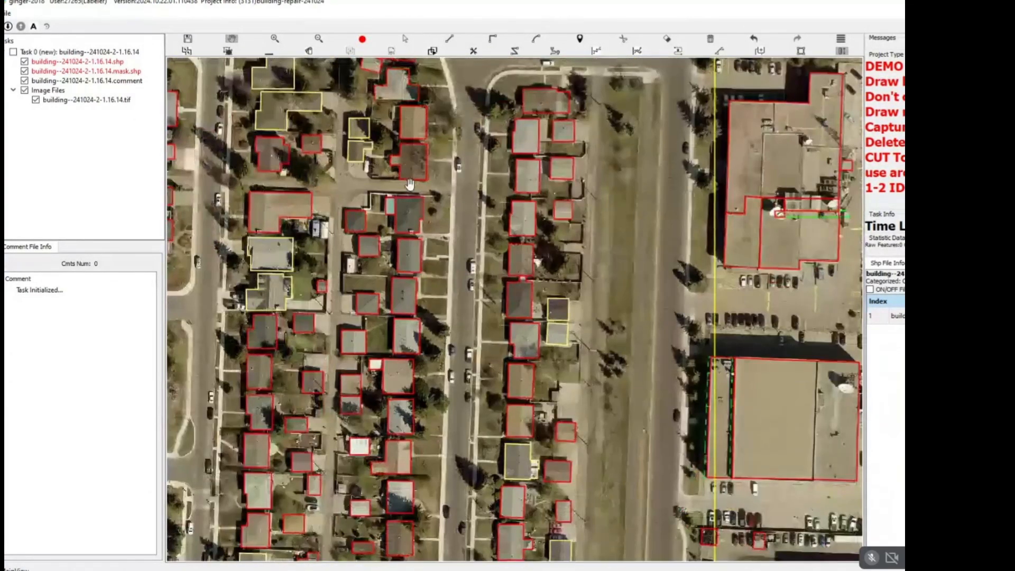
{"action": "left_click", "coordinate": [377, 233]}
{"action": "scroll", "coordinate": [354, 198], "scroll_direction": "up", "scroll_amount": 2}
{"action": "scroll", "coordinate": [365, 208], "scroll_direction": "up", "scroll_amount": 2}
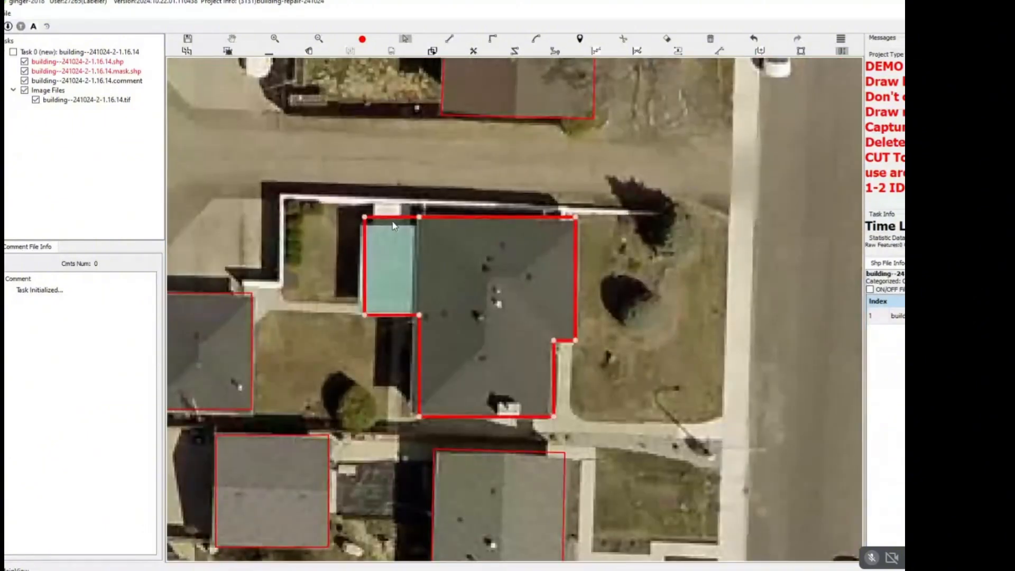
{"action": "left_click_drag", "start_coordinate": [398, 214], "coordinate": [399, 221]}
Examine the large commercial buildings east of the main road, comparing their roofs with the existing outlines.
{"action": "scroll", "coordinate": [402, 242], "scroll_direction": "down", "scroll_amount": 5}
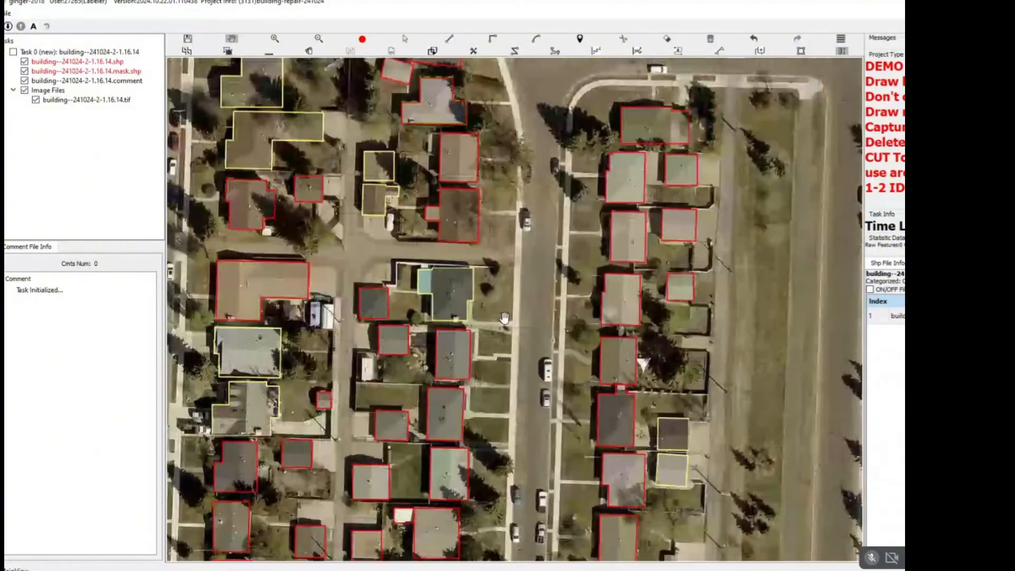
{"action": "left_click_drag", "start_coordinate": [560, 235], "coordinate": [463, 221]}
{"action": "scroll", "coordinate": [463, 221], "scroll_direction": "down", "scroll_amount": 2}
{"action": "left_click_drag", "start_coordinate": [582, 198], "coordinate": [413, 240]}
{"action": "scroll", "coordinate": [476, 249], "scroll_direction": "up", "scroll_amount": 4}
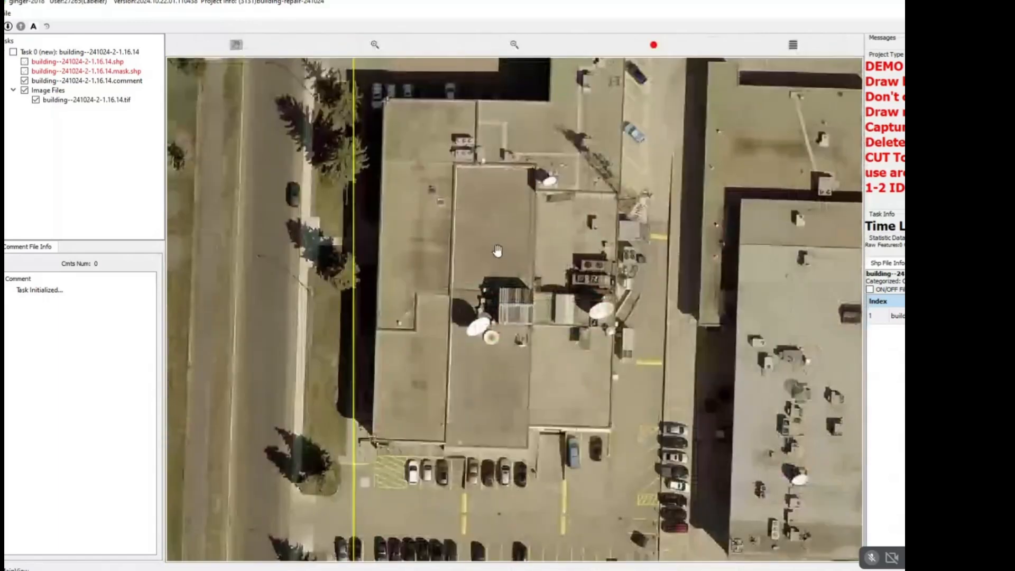
{"action": "scroll", "coordinate": [489, 255], "scroll_direction": "down", "scroll_amount": 4}
{"action": "scroll", "coordinate": [474, 200], "scroll_direction": "up", "scroll_amount": 2}
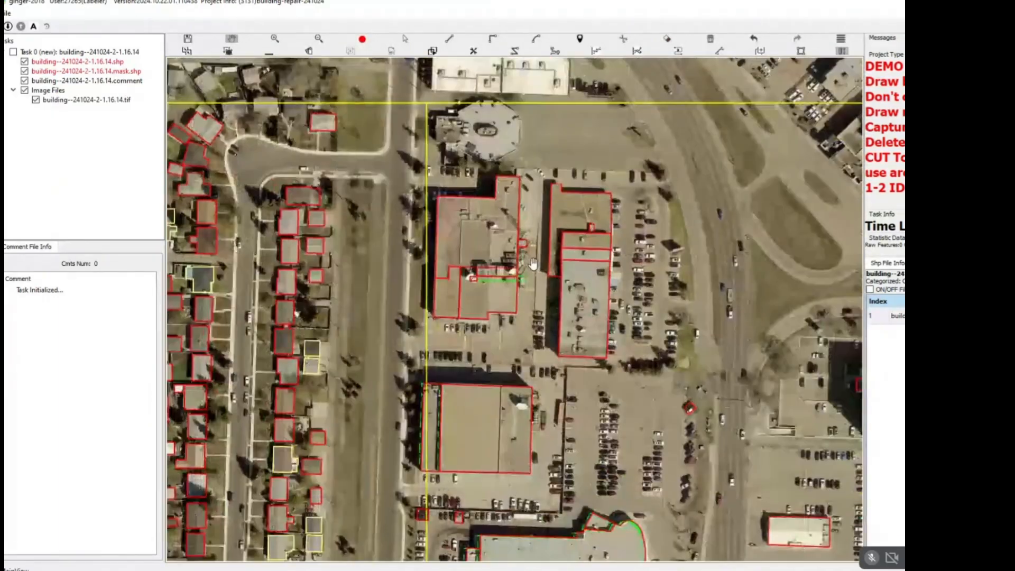
{"action": "scroll", "coordinate": [474, 200], "scroll_direction": "up", "scroll_amount": 2}
{"action": "scroll", "coordinate": [443, 193], "scroll_direction": "down", "scroll_amount": 2}
{"action": "key", "text": "space"}
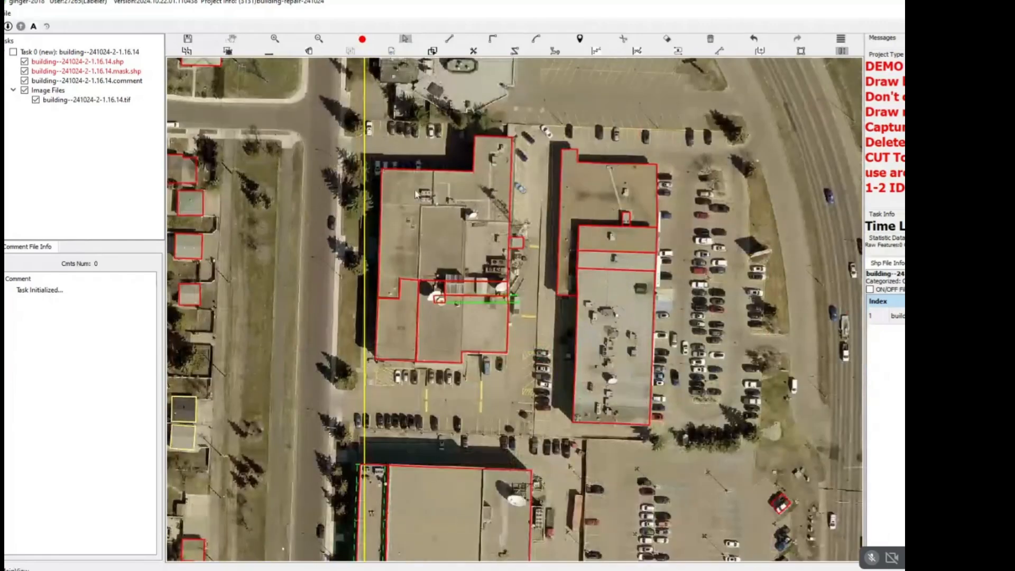
Delete the existing outlines of the large commercial buildings north of the curved grey-roofed building.
{"action": "left_click_drag", "start_coordinate": [706, 119], "coordinate": [632, 322]}
{"action": "key", "text": "Delete"}
{"action": "key", "text": "space"}
{"action": "key", "text": "space"}
{"action": "key", "text": "Delete"}
{"action": "scroll", "coordinate": [604, 303], "scroll_direction": "down", "scroll_amount": 3}
{"action": "scroll", "coordinate": [487, 346], "scroll_direction": "up", "scroll_amount": 2}
Delete the two small stray outlines over the parked cars northwest of the curved grey-roofed building.
{"action": "left_click_drag", "start_coordinate": [458, 352], "coordinate": [543, 398]}
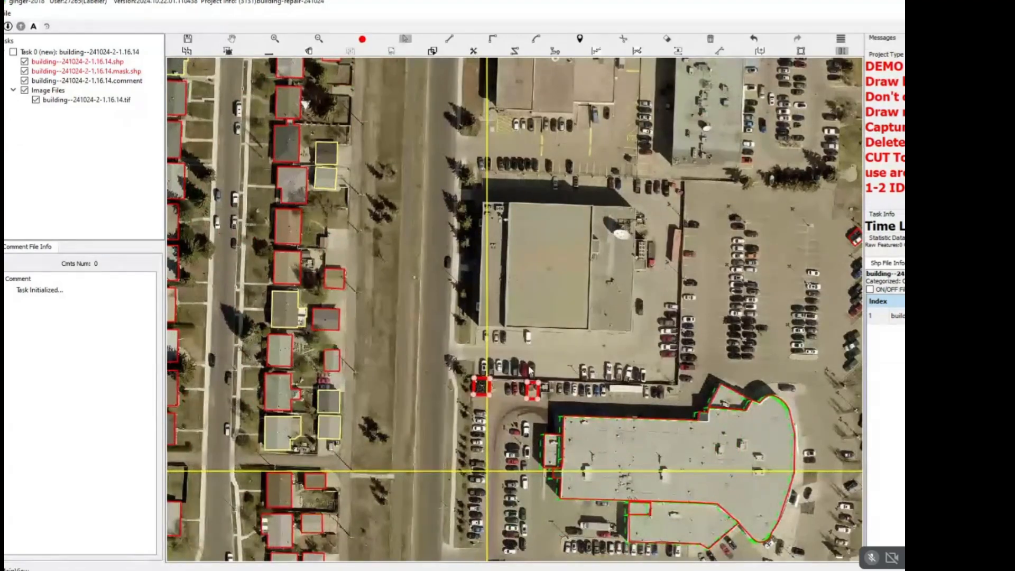
{"action": "key", "text": "Delete"}
{"action": "key", "text": "space"}
{"action": "left_click_drag", "start_coordinate": [495, 223], "coordinate": [485, 252]}
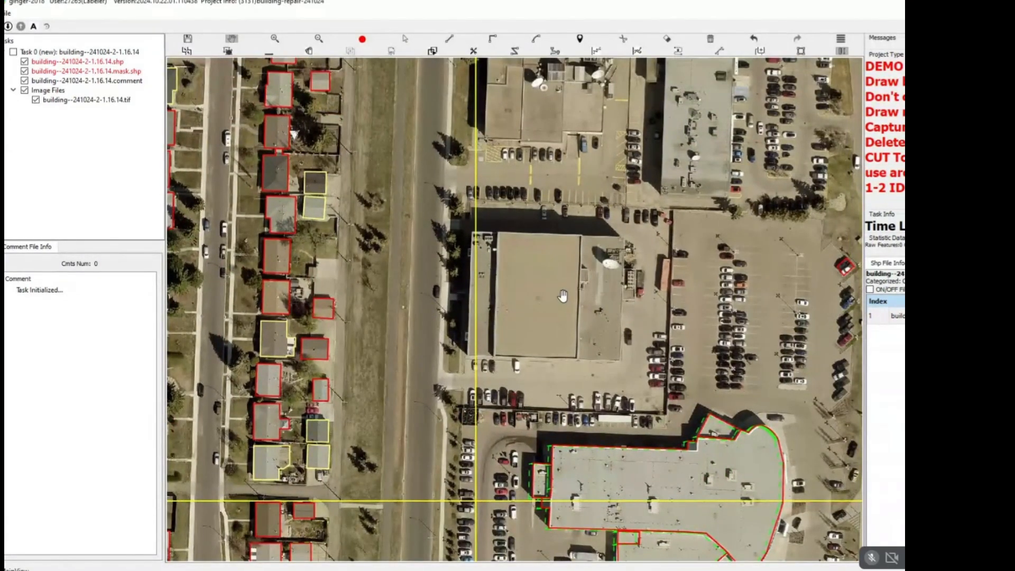
Examine the task grid, comparing the cleared commercial block with the outlined houses and buildings around it.
{"action": "scroll", "coordinate": [556, 300], "scroll_direction": "down", "scroll_amount": 3}
{"action": "scroll", "coordinate": [569, 239], "scroll_direction": "up", "scroll_amount": 6}
{"action": "scroll", "coordinate": [569, 238], "scroll_direction": "down", "scroll_amount": 3}
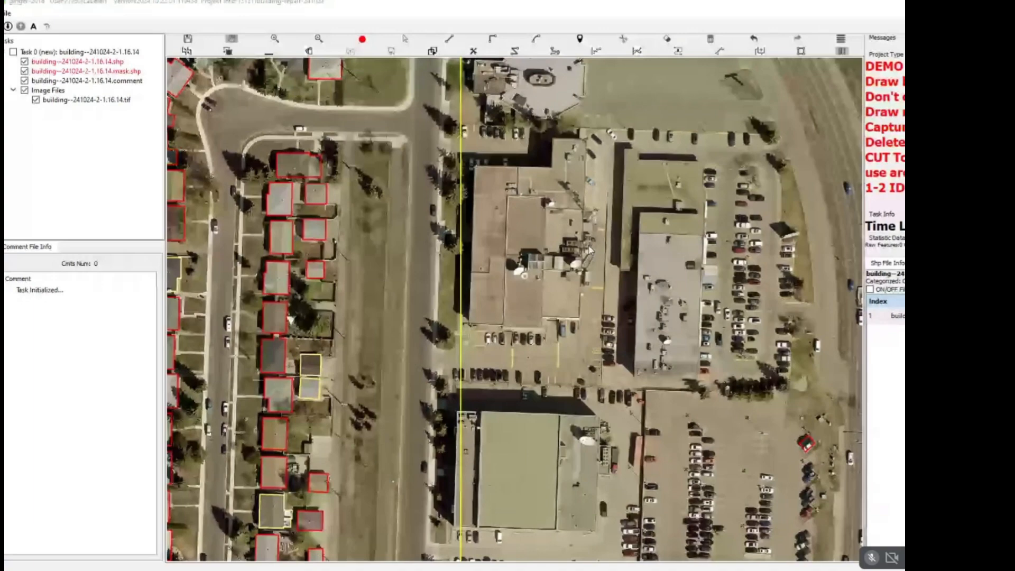
{"action": "scroll", "coordinate": [527, 212], "scroll_direction": "down", "scroll_amount": 2}
{"action": "scroll", "coordinate": [572, 140], "scroll_direction": "down", "scroll_amount": 5}
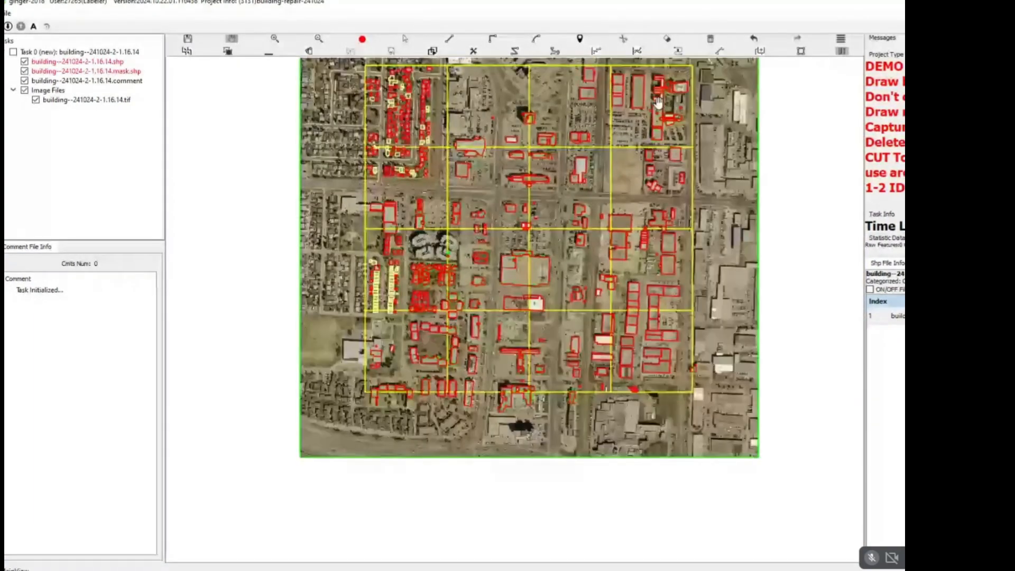
{"action": "left_click_drag", "start_coordinate": [658, 102], "coordinate": [596, 213]}
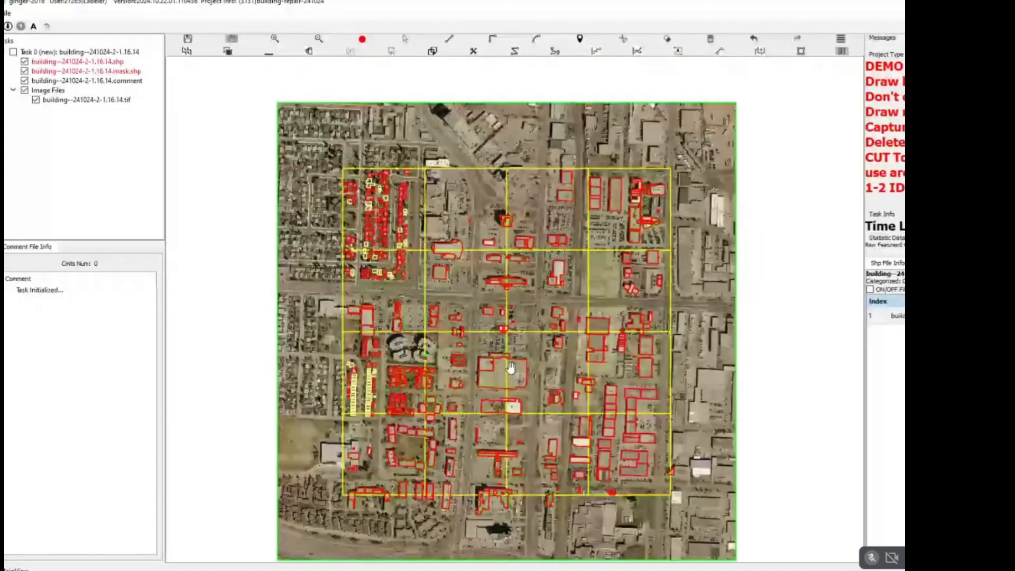
{"action": "scroll", "coordinate": [486, 382], "scroll_direction": "up", "scroll_amount": 1}
{"action": "scroll", "coordinate": [450, 355], "scroll_direction": "up", "scroll_amount": 4}
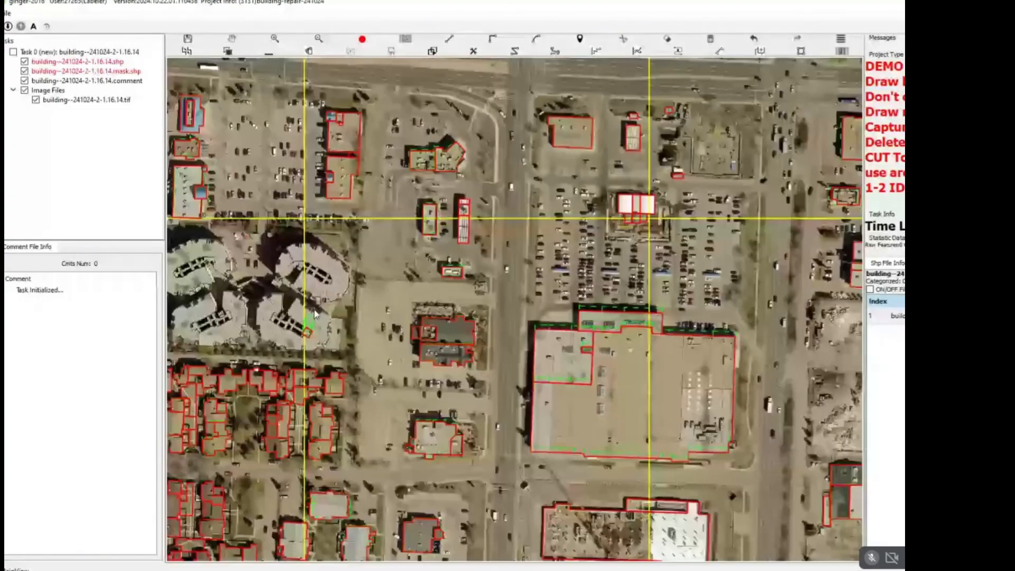
{"action": "scroll", "coordinate": [410, 333], "scroll_direction": "down", "scroll_amount": 2}
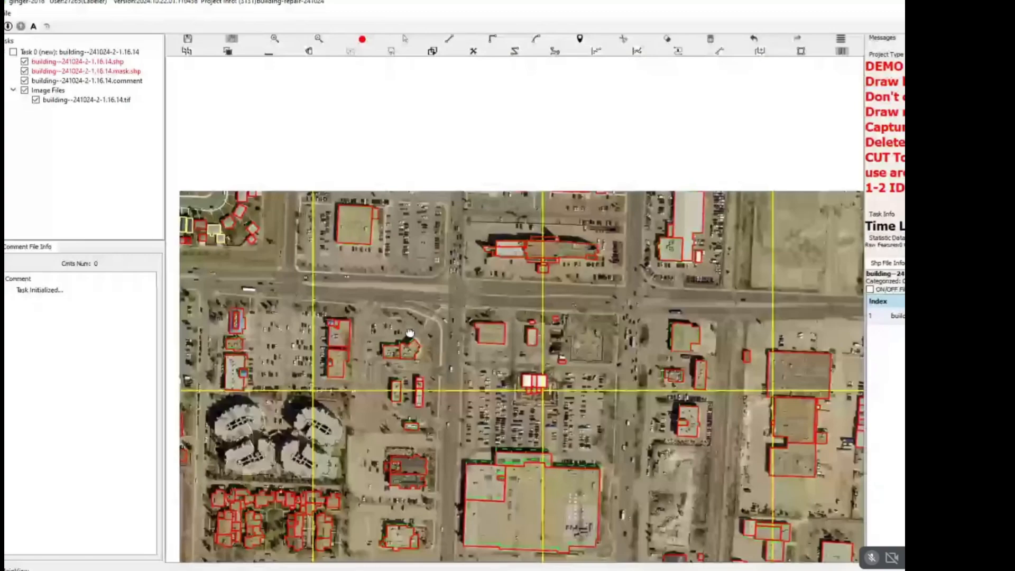
{"action": "scroll", "coordinate": [409, 334], "scroll_direction": "down", "scroll_amount": 3}
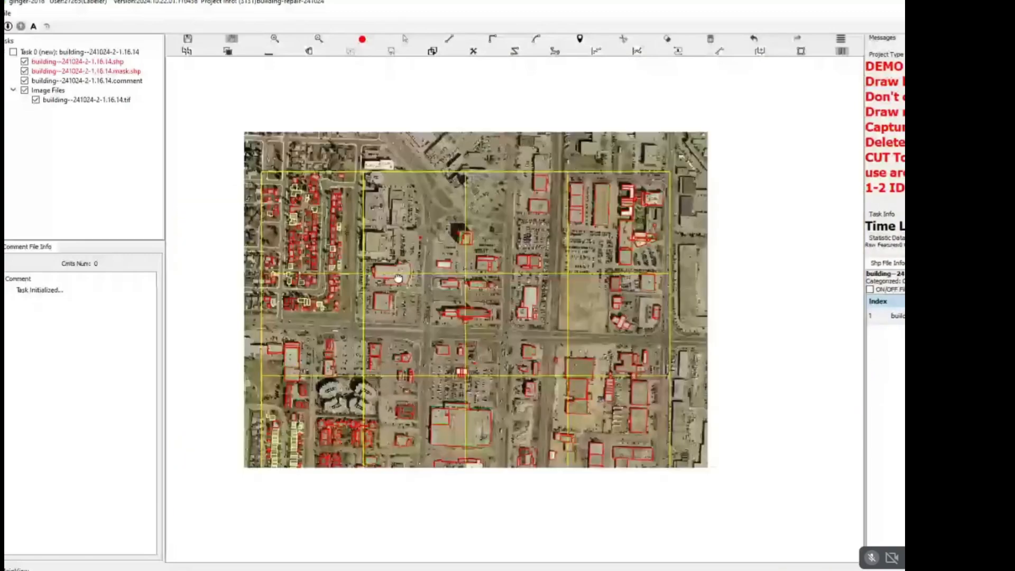
{"action": "scroll", "coordinate": [369, 175], "scroll_direction": "up", "scroll_amount": 3}
{"action": "scroll", "coordinate": [368, 175], "scroll_direction": "up", "scroll_amount": 3}
{"action": "scroll", "coordinate": [435, 243], "scroll_direction": "down", "scroll_amount": 2}
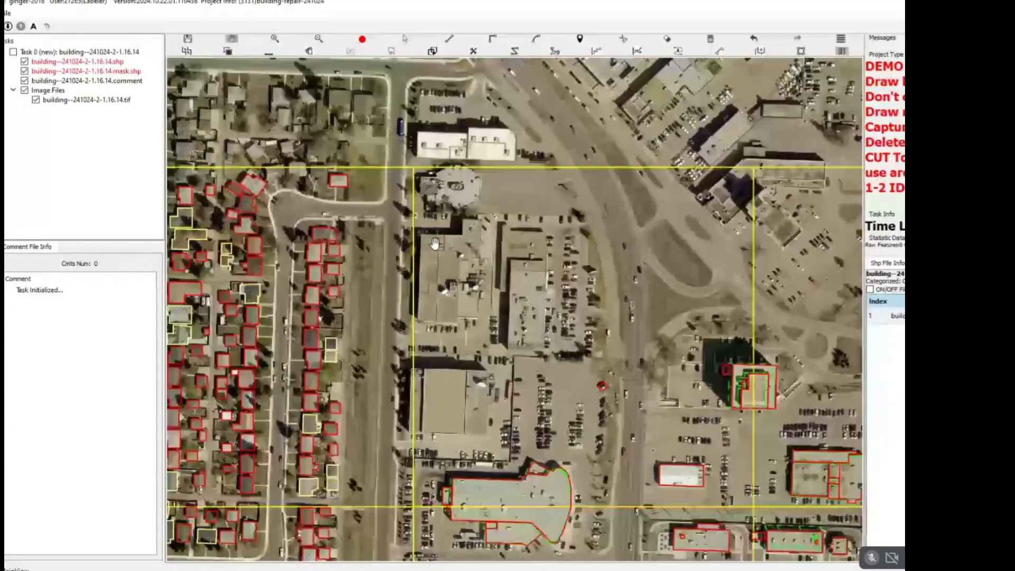
{"action": "scroll", "coordinate": [434, 243], "scroll_direction": "down", "scroll_amount": 4}
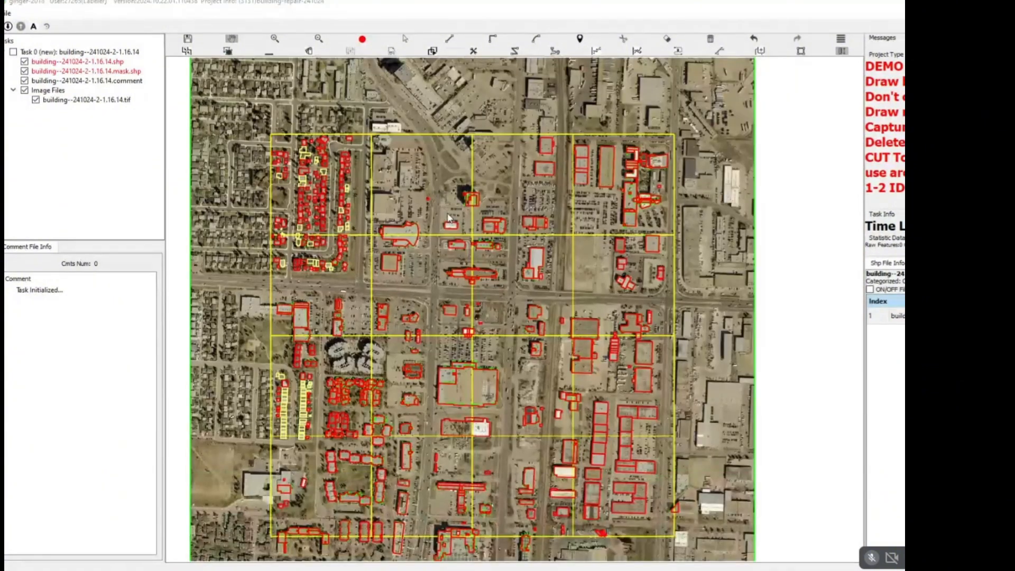
{"action": "scroll", "coordinate": [399, 166], "scroll_direction": "up", "scroll_amount": 4}
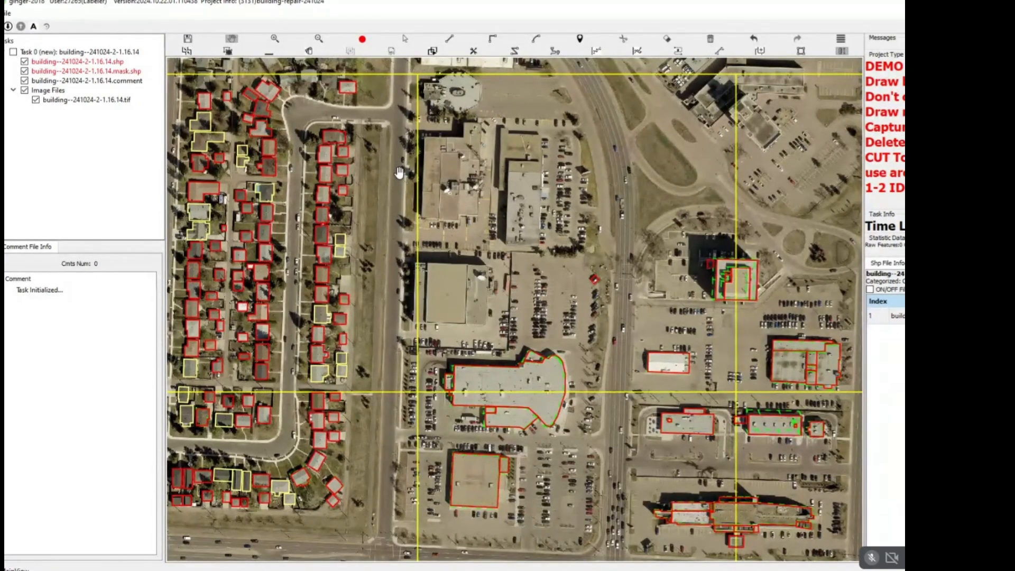
{"action": "scroll", "coordinate": [390, 199], "scroll_direction": "down", "scroll_amount": 3}
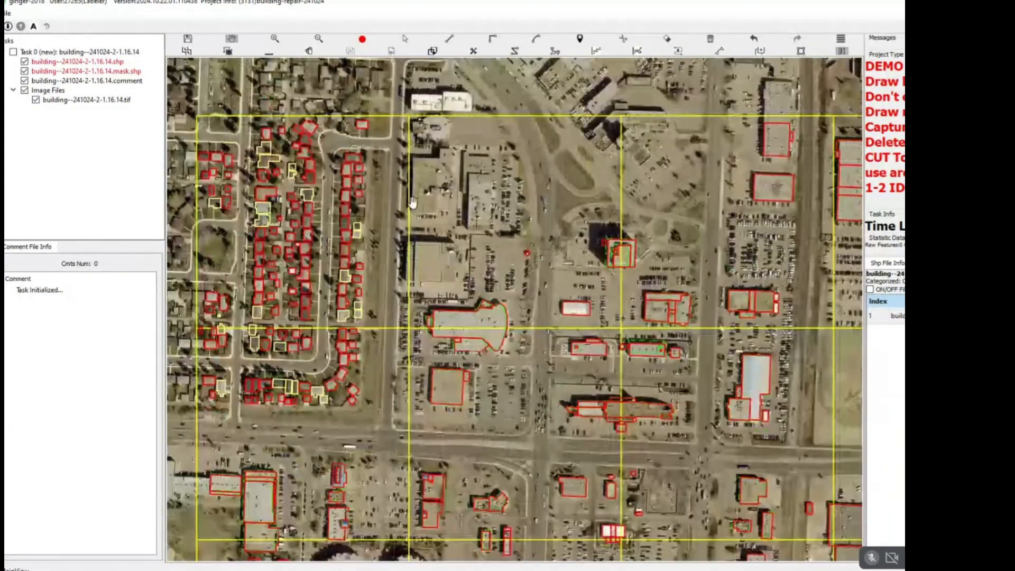
{"action": "scroll", "coordinate": [437, 219], "scroll_direction": "up", "scroll_amount": 1}
{"action": "scroll", "coordinate": [436, 219], "scroll_direction": "down", "scroll_amount": 3}
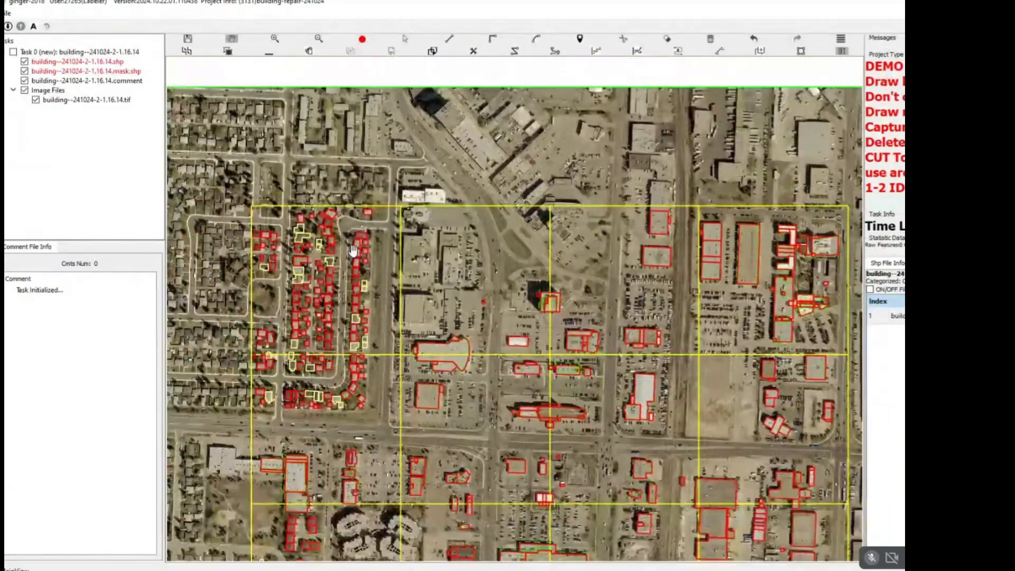
{"action": "left_click_drag", "start_coordinate": [353, 251], "coordinate": [429, 178]}
{"action": "left_click_drag", "start_coordinate": [493, 219], "coordinate": [460, 207]}
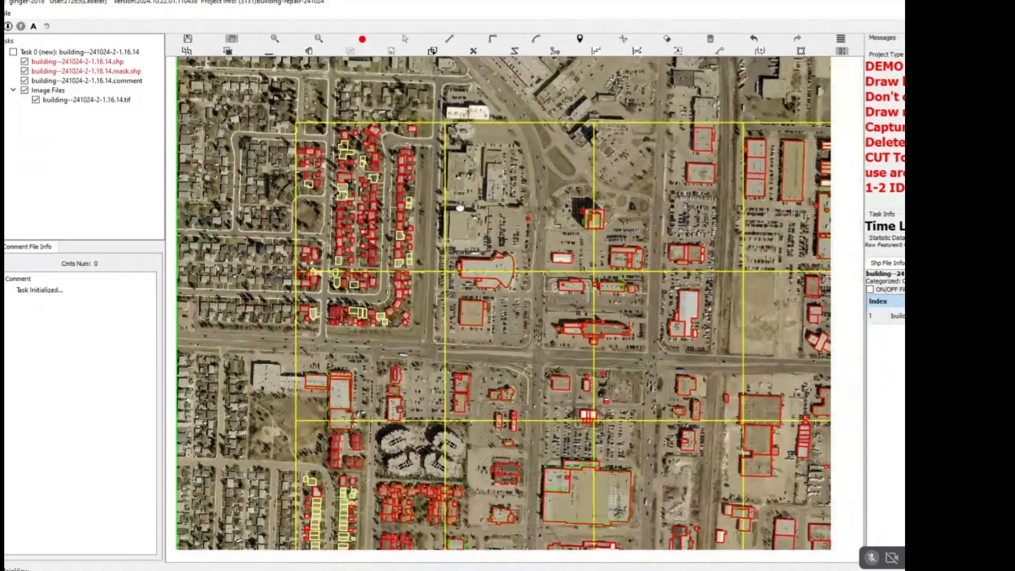
{"action": "left_click_drag", "start_coordinate": [570, 174], "coordinate": [426, 142]}
{"action": "left_click_drag", "start_coordinate": [401, 188], "coordinate": [530, 165]}
Draw a new outline along the outer roof edges of the tan commercial building with satellite dishes, following its stepped north and south sides.
{"action": "scroll", "coordinate": [478, 122], "scroll_direction": "up", "scroll_amount": 1}
{"action": "scroll", "coordinate": [478, 122], "scroll_direction": "up", "scroll_amount": 4}
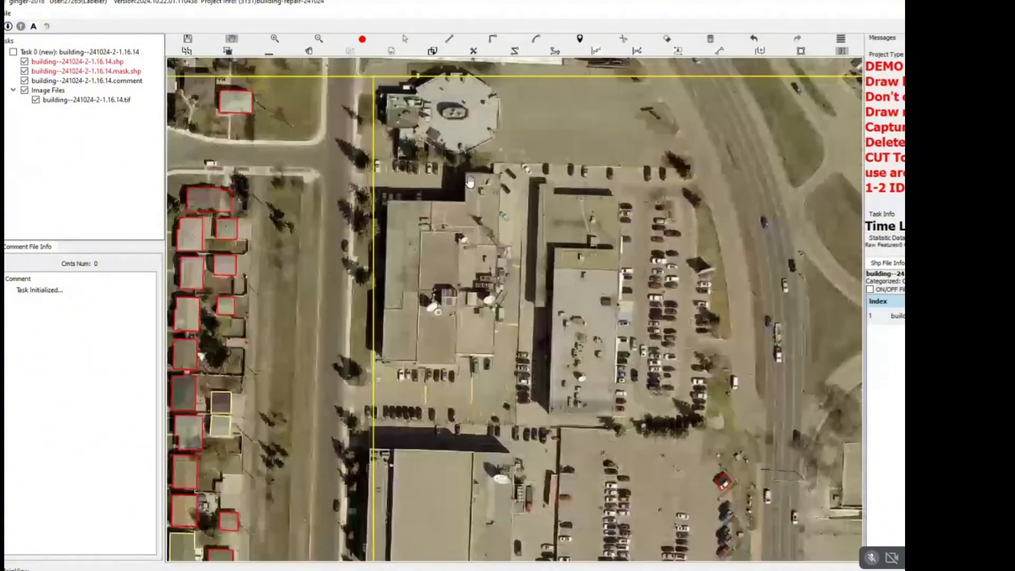
{"action": "scroll", "coordinate": [426, 176], "scroll_direction": "up", "scroll_amount": 3}
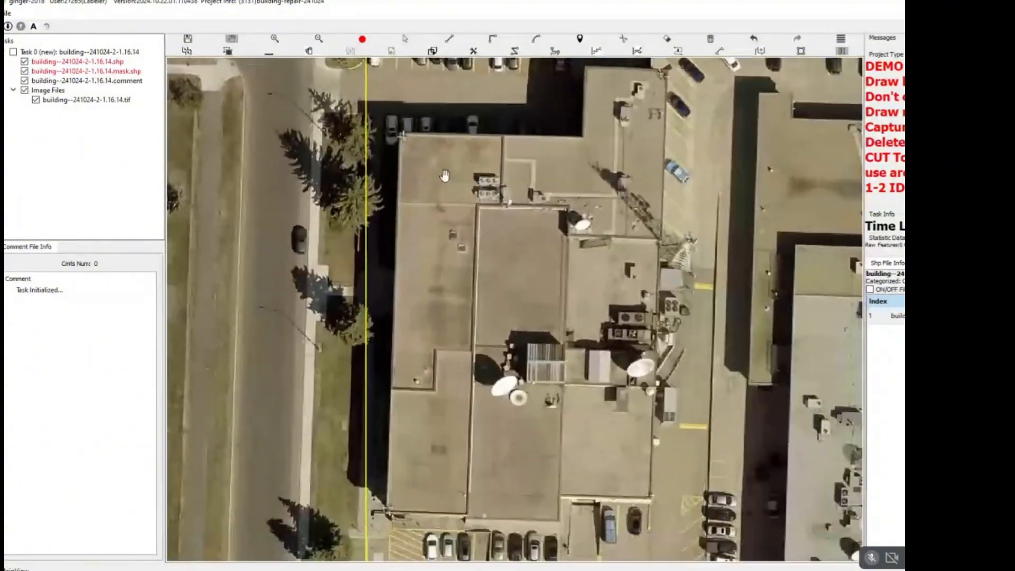
{"action": "left_click_drag", "start_coordinate": [444, 176], "coordinate": [439, 172]}
{"action": "key", "text": "r"}
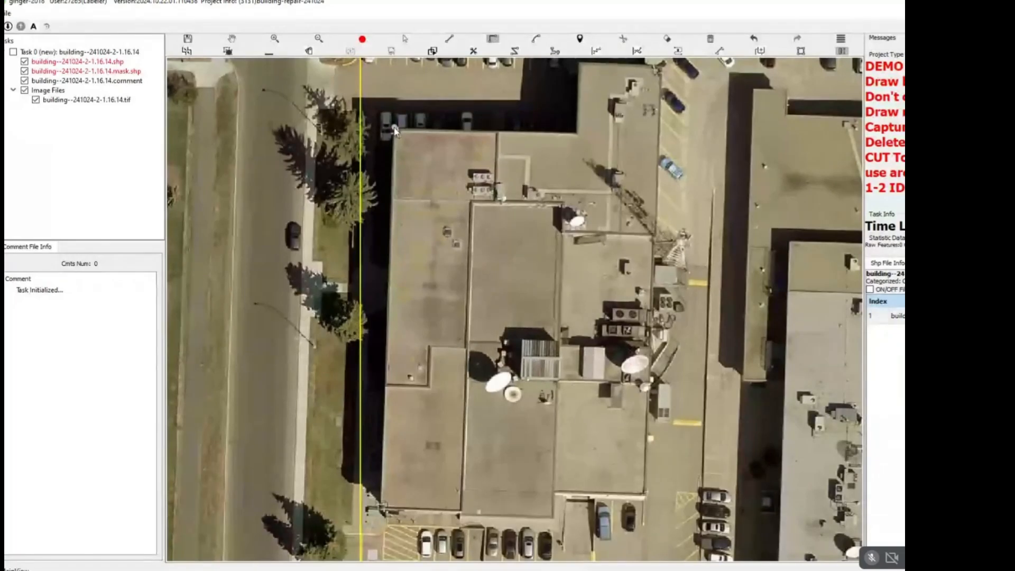
{"action": "left_click", "coordinate": [395, 129]}
{"action": "left_click", "coordinate": [381, 506]}
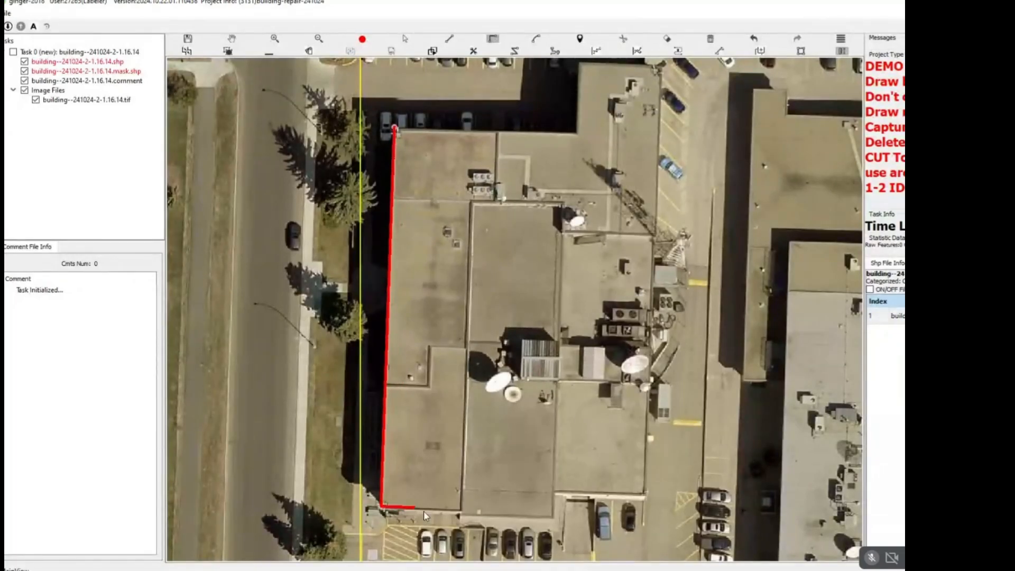
{"action": "left_click", "coordinate": [462, 513]}
{"action": "left_click", "coordinate": [555, 494]}
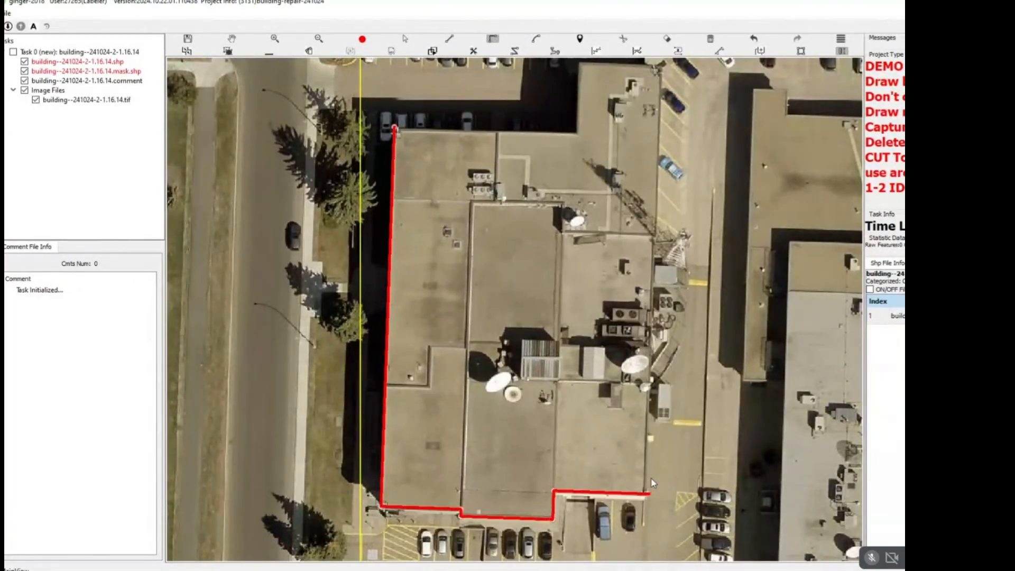
{"action": "left_click", "coordinate": [651, 489]}
{"action": "left_click_drag", "start_coordinate": [618, 72], "coordinate": [569, 236]}
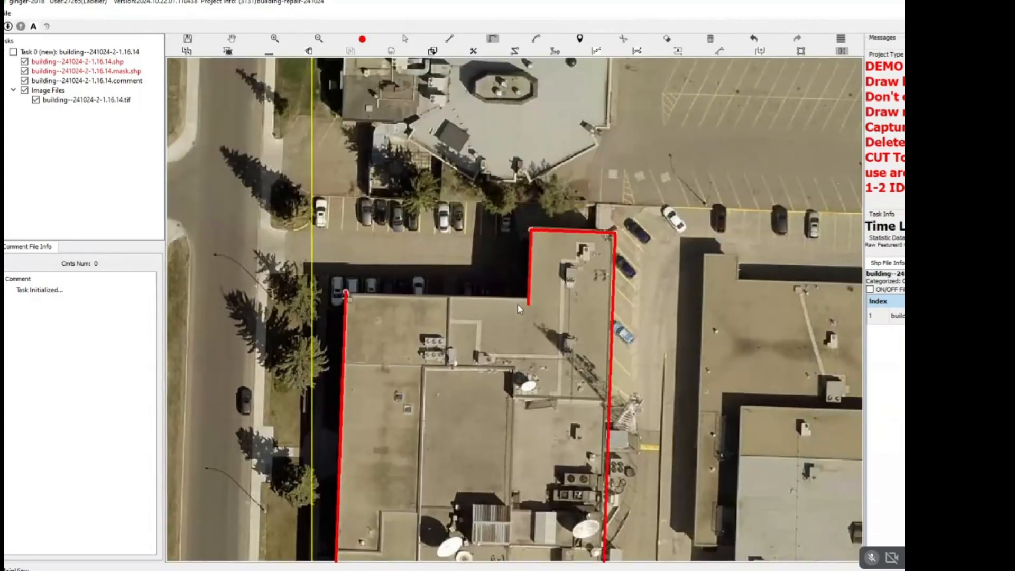
{"action": "left_click", "coordinate": [346, 293]}
Draw a dividing outline around the building's southeast roof section, running from the south step up the roof seam and across to the east wall.
{"action": "left_click_drag", "start_coordinate": [503, 324], "coordinate": [500, 129]}
{"action": "scroll", "coordinate": [500, 128], "scroll_direction": "down", "scroll_amount": 4}
{"action": "key", "text": "space"}
{"action": "scroll", "coordinate": [507, 237], "scroll_direction": "up", "scroll_amount": 3}
{"action": "scroll", "coordinate": [506, 237], "scroll_direction": "up", "scroll_amount": 2}
{"action": "key", "text": "space"}
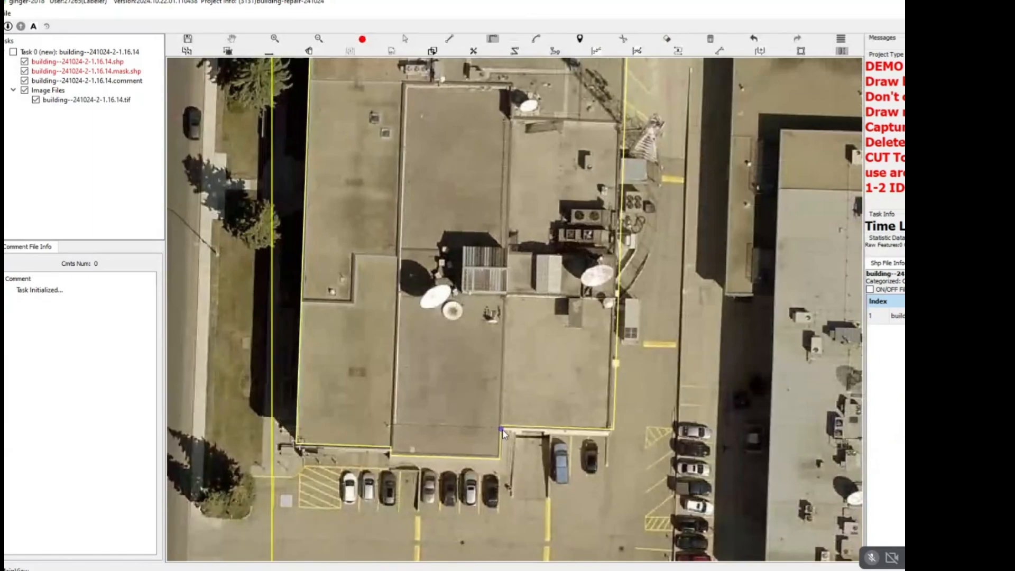
{"action": "left_click", "coordinate": [502, 430]}
{"action": "left_click", "coordinate": [513, 116]}
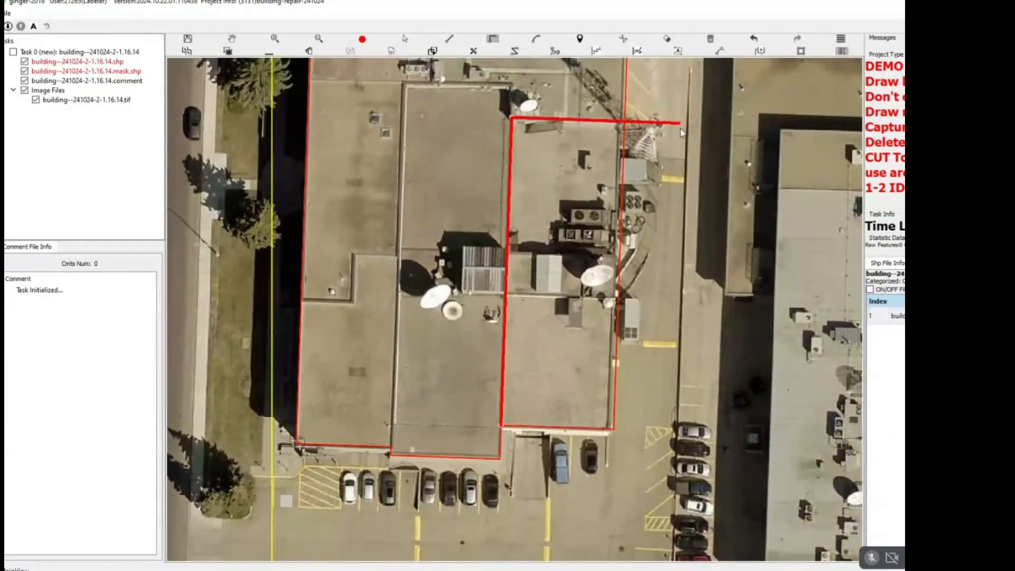
{"action": "scroll", "coordinate": [626, 141], "scroll_direction": "up", "scroll_amount": 5}
{"action": "left_click_drag", "start_coordinate": [629, 162], "coordinate": [557, 204]}
{"action": "scroll", "coordinate": [610, 177], "scroll_direction": "down", "scroll_amount": 5}
{"action": "scroll", "coordinate": [618, 132], "scroll_direction": "up", "scroll_amount": 4}
{"action": "left_click", "coordinate": [566, 209]}
{"action": "key", "text": "space"}
Draw a rectangle around the striped rooftop structure, attached to the west side of the southeast section's boundary.
{"action": "scroll", "coordinate": [540, 229], "scroll_direction": "down", "scroll_amount": 4}
{"action": "left_click_drag", "start_coordinate": [423, 318], "coordinate": [557, 168]}
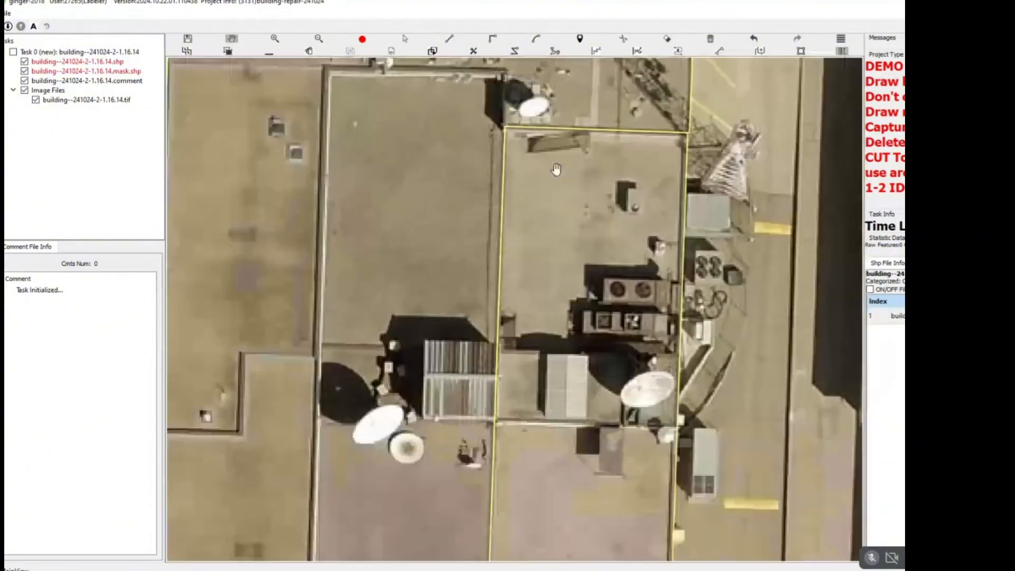
{"action": "left_click_drag", "start_coordinate": [449, 337], "coordinate": [508, 225]}
{"action": "scroll", "coordinate": [542, 222], "scroll_direction": "up", "scroll_amount": 2}
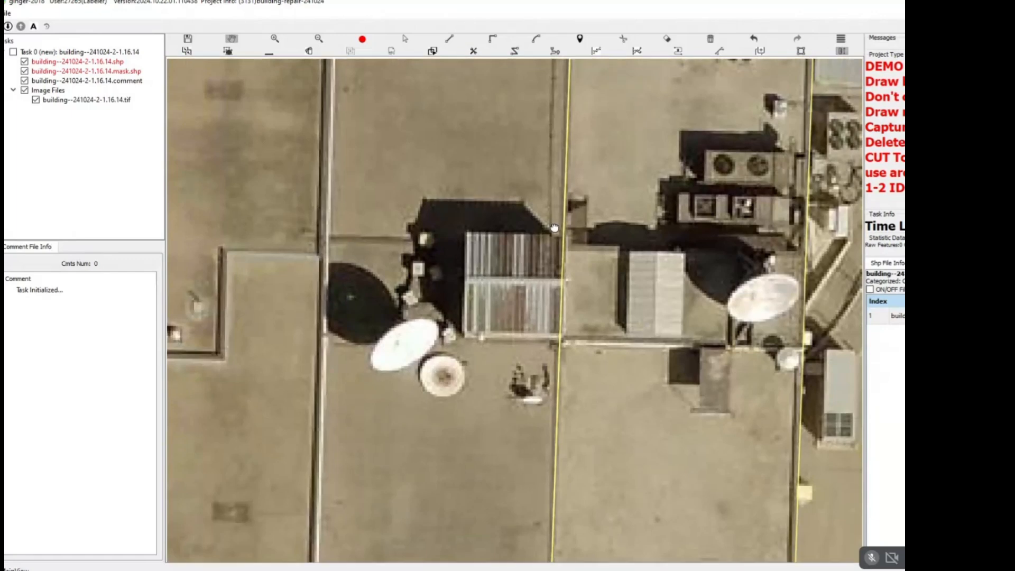
{"action": "scroll", "coordinate": [556, 224], "scroll_direction": "up", "scroll_amount": 2}
{"action": "left_click", "coordinate": [567, 243]}
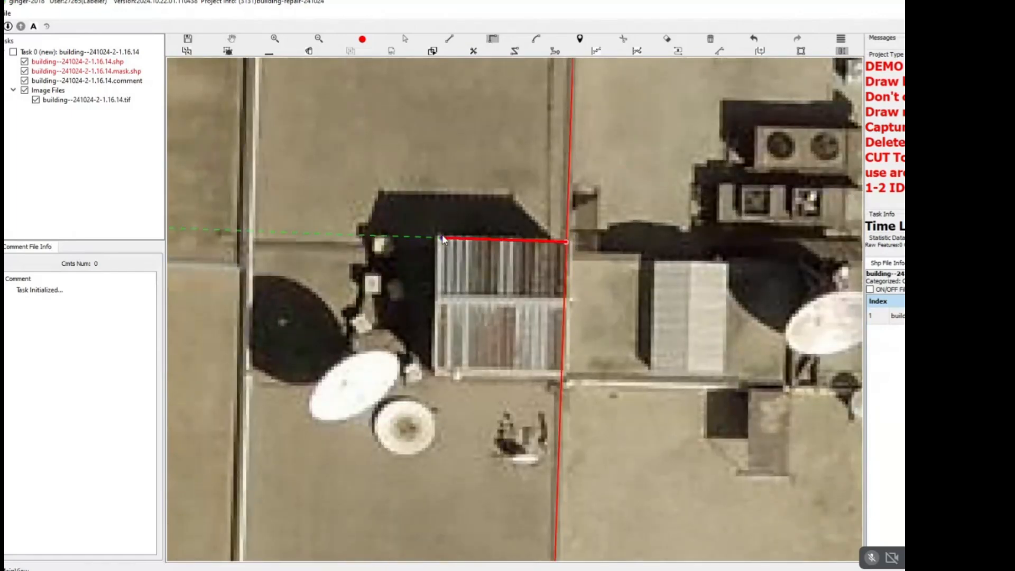
{"action": "key", "text": "Escape"}
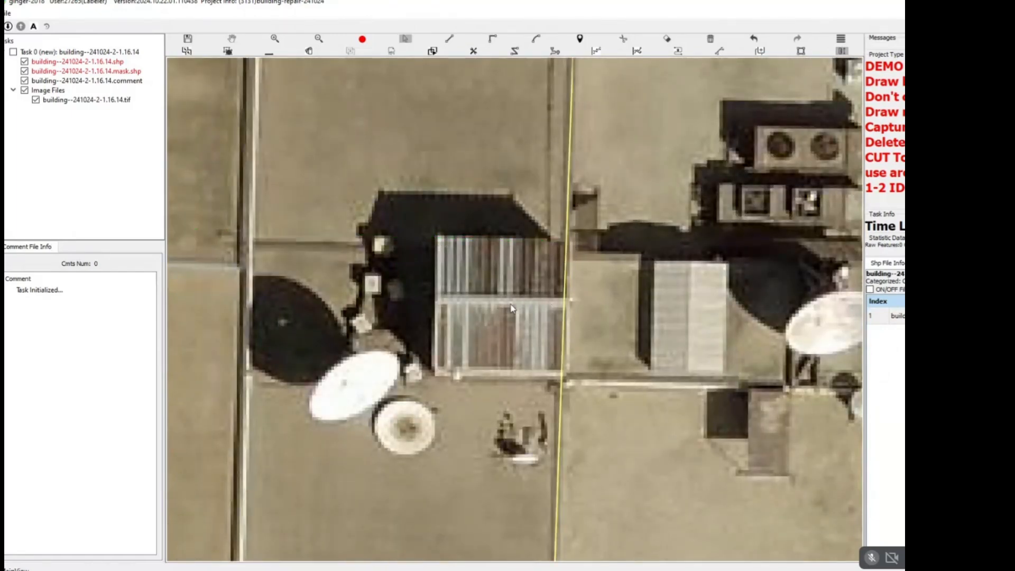
{"action": "left_click", "coordinate": [568, 255]}
{"action": "key", "text": "r"}
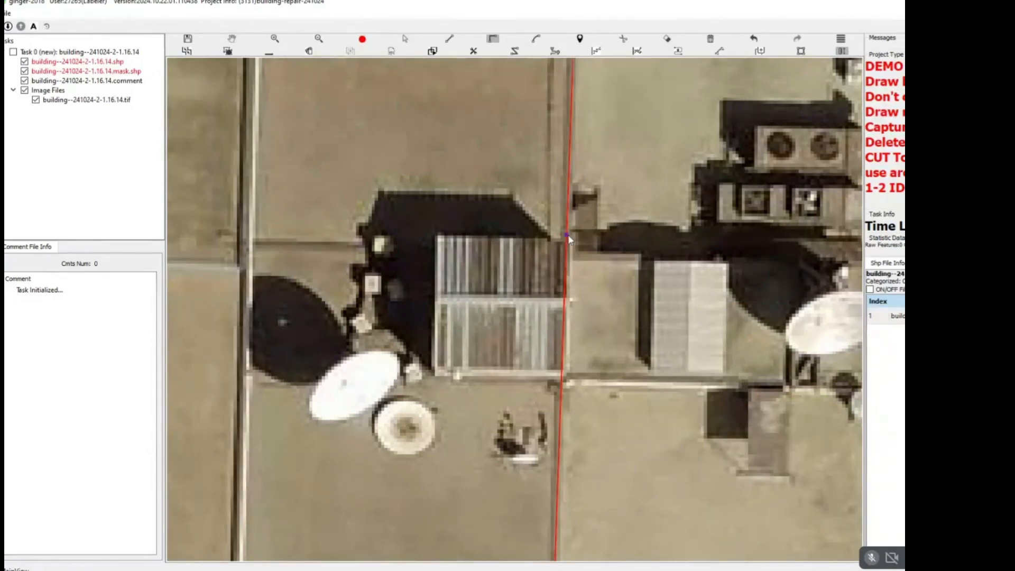
{"action": "left_click", "coordinate": [434, 237]}
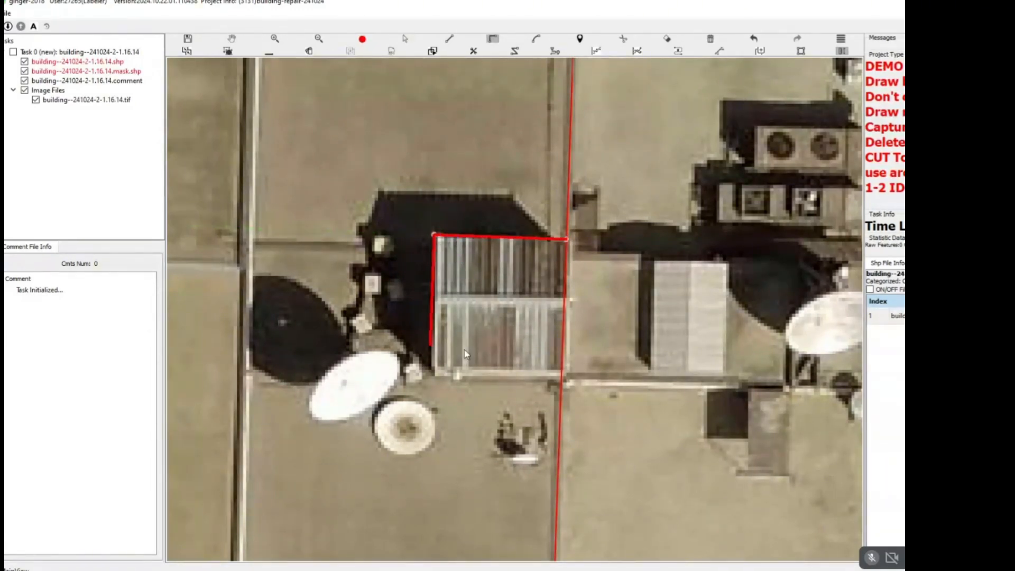
{"action": "left_click", "coordinate": [491, 380]}
{"action": "key", "text": "Escape"}
Draw a separate rectangle around the white ribbed rooftop structure on the southeast roof section.
{"action": "scroll", "coordinate": [606, 289], "scroll_direction": "down", "scroll_amount": 2}
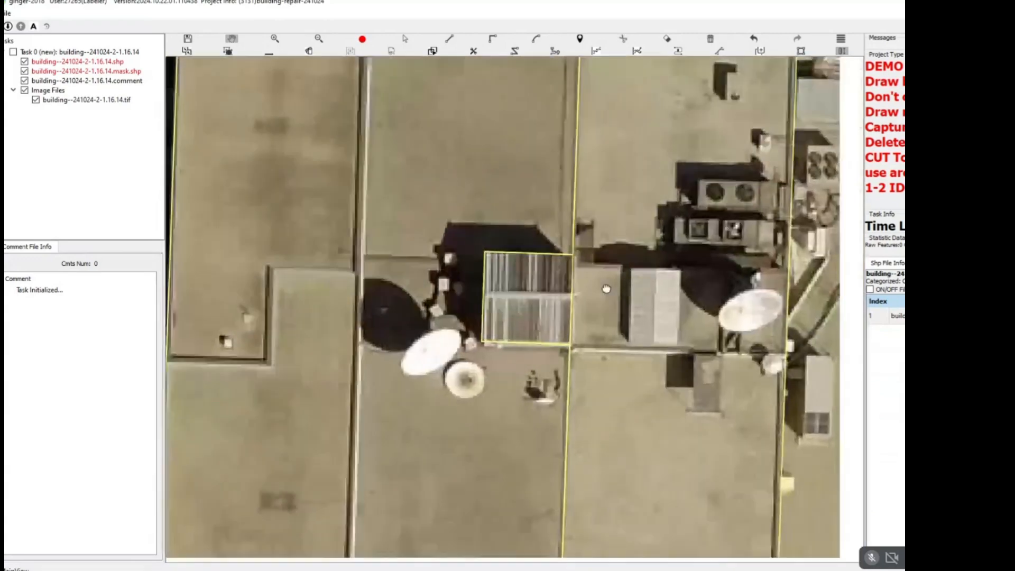
{"action": "left_click_drag", "start_coordinate": [606, 289], "coordinate": [559, 279]}
{"action": "scroll", "coordinate": [560, 279], "scroll_direction": "up", "scroll_amount": 2}
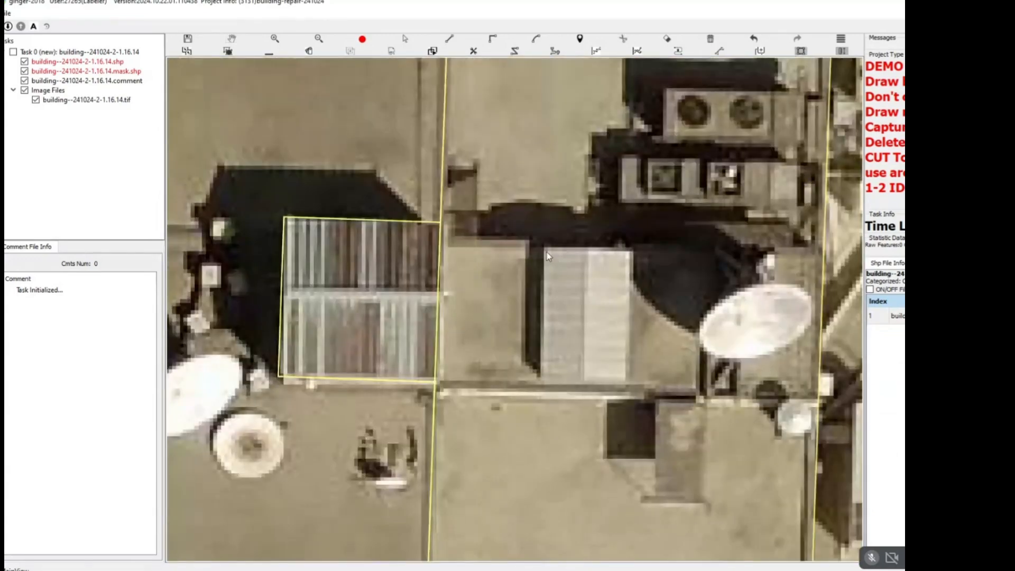
{"action": "left_click", "coordinate": [543, 247]}
{"action": "left_click", "coordinate": [541, 379]}
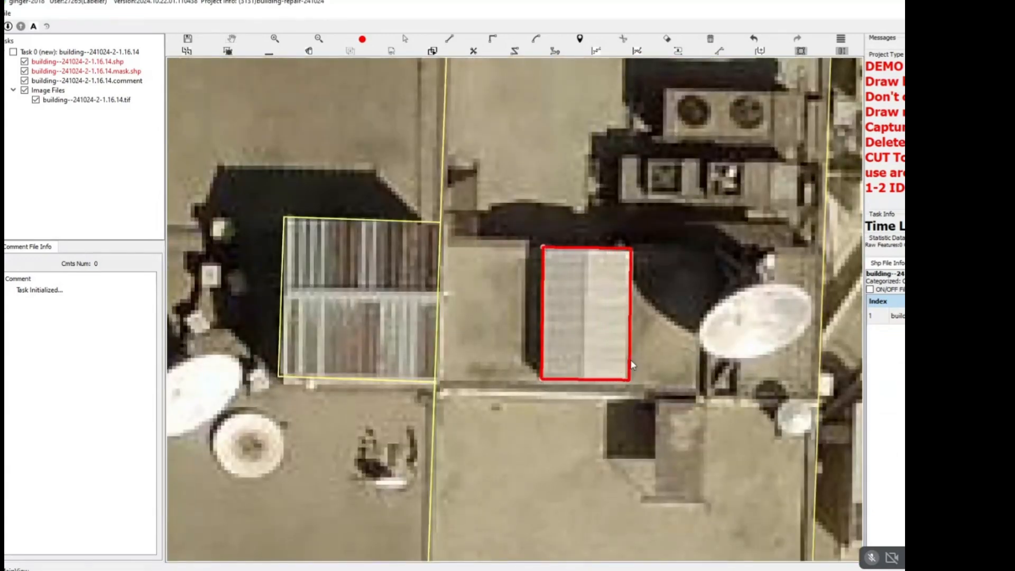
{"action": "left_click", "coordinate": [632, 370]}
{"action": "key", "text": "Escape"}
Offset the ground footprints of the two new rooftop structure outlines slightly to the south.
{"action": "scroll", "coordinate": [461, 188], "scroll_direction": "down", "scroll_amount": 3}
{"action": "left_click_drag", "start_coordinate": [461, 188], "coordinate": [472, 284]}
{"action": "key", "text": "s"}
{"action": "left_click_drag", "start_coordinate": [583, 123], "coordinate": [366, 343]}
{"action": "key", "text": "Escape"}
Offset the ground footprints of the tan building's main outline and its southeast section slightly to the south.
{"action": "left_click_drag", "start_coordinate": [416, 416], "coordinate": [435, 279]}
{"action": "key", "text": "s"}
{"action": "scroll", "coordinate": [518, 313], "scroll_direction": "up", "scroll_amount": 4}
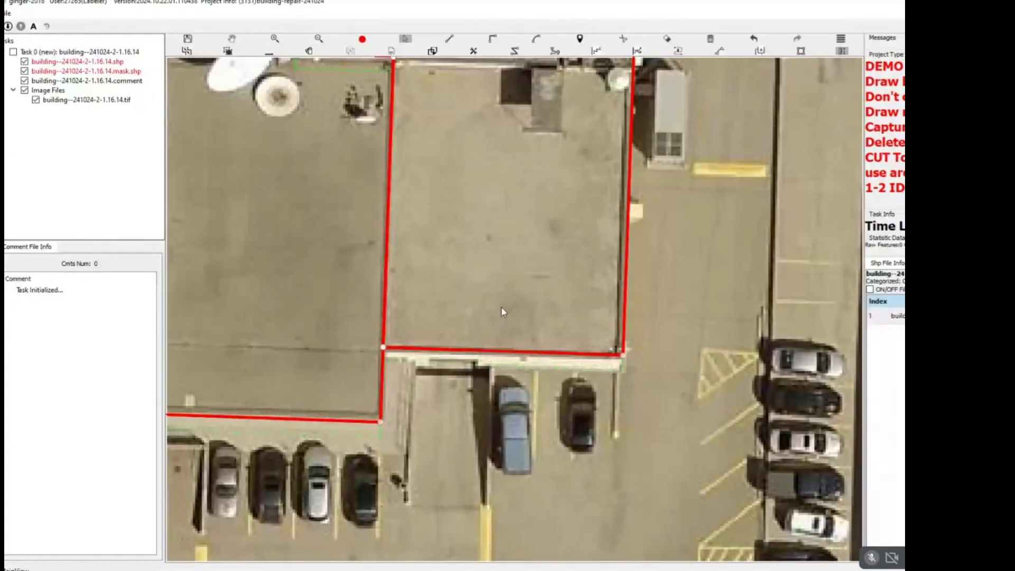
{"action": "key", "text": "Escape"}
{"action": "scroll", "coordinate": [502, 310], "scroll_direction": "down", "scroll_amount": 4}
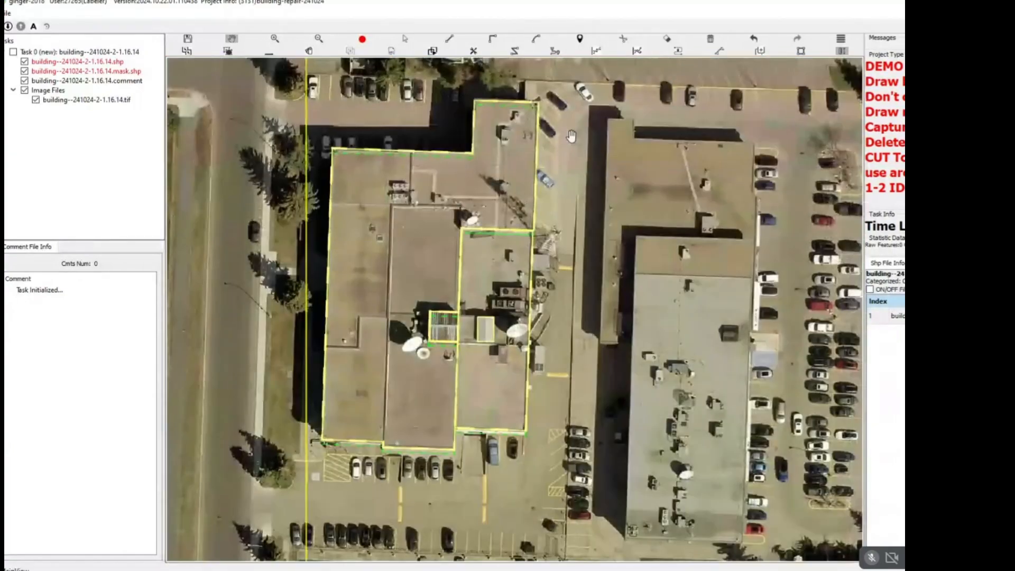
{"action": "key", "text": "s"}
{"action": "left_click_drag", "start_coordinate": [559, 118], "coordinate": [380, 375]}
{"action": "key", "text": "Escape"}
{"action": "left_click_drag", "start_coordinate": [498, 330], "coordinate": [457, 286]}
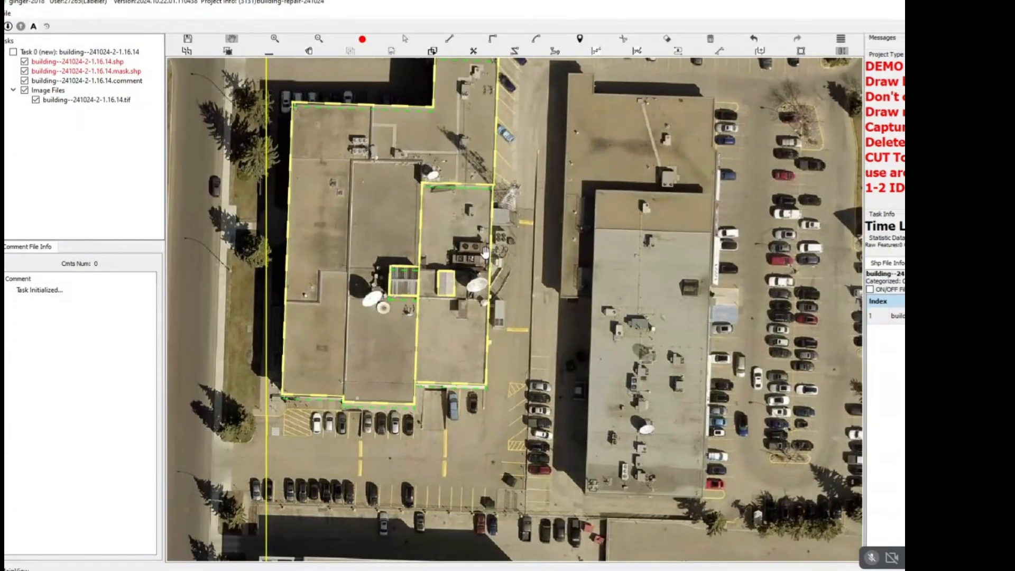
Save the task to run the topology check and go to the DEAD_LOCK result for ID <163>.
{"action": "key", "text": "ctrl+s"}
{"action": "left_click_drag", "start_coordinate": [542, 291], "coordinate": [512, 275]}
{"action": "scroll", "coordinate": [513, 275], "scroll_direction": "down", "scroll_amount": 1}
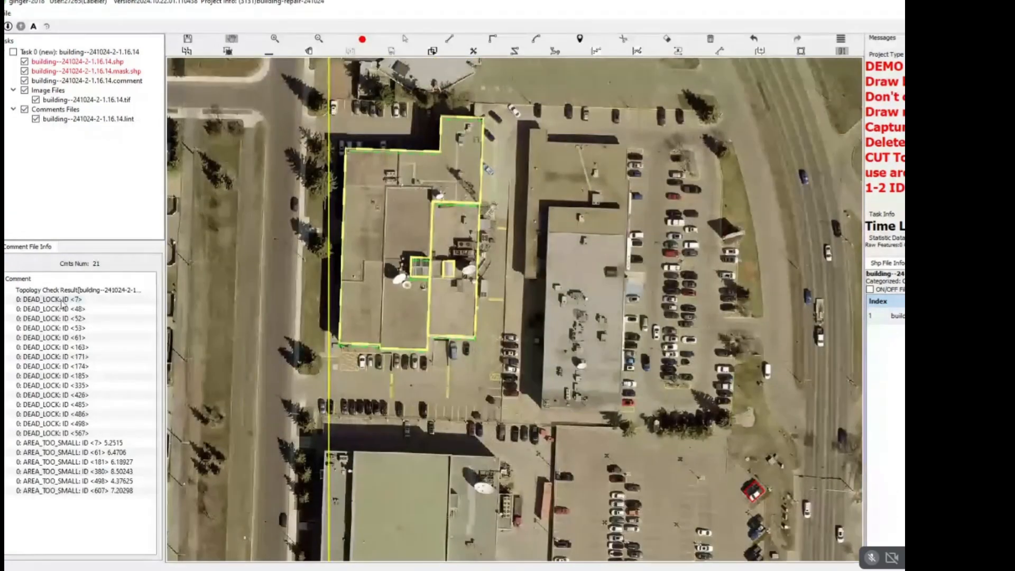
{"action": "left_click", "coordinate": [143, 347]}
{"action": "scroll", "coordinate": [493, 325], "scroll_direction": "down", "scroll_amount": 3}
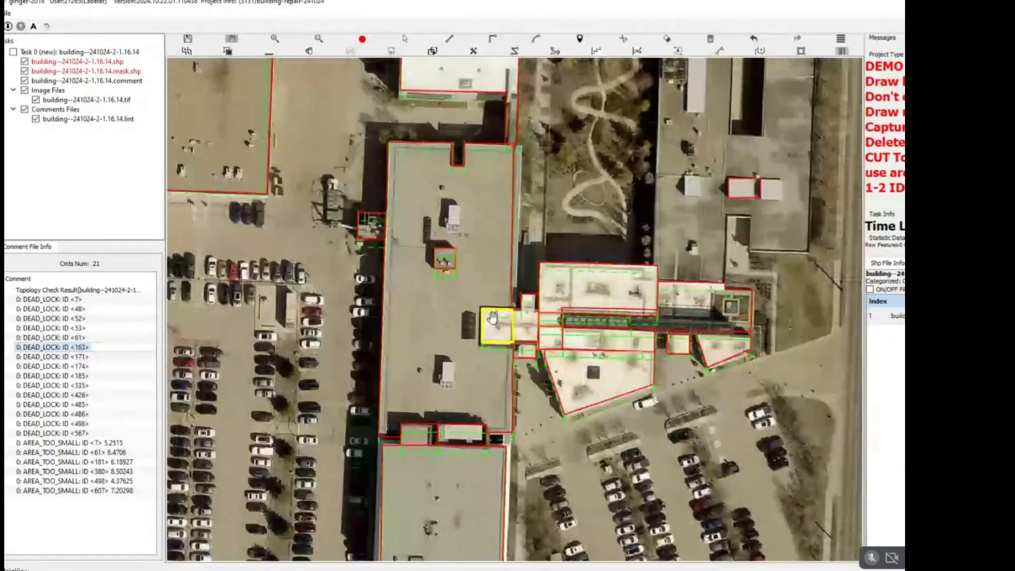
Delete the outlines of the connected building complex surrounding the DEAD_LOCK error for ID <163>.
{"action": "scroll", "coordinate": [493, 318], "scroll_direction": "down", "scroll_amount": 3}
{"action": "key", "text": "s"}
{"action": "left_click_drag", "start_coordinate": [644, 163], "coordinate": [488, 373]}
{"action": "key", "text": "Delete"}
{"action": "left_click_drag", "start_coordinate": [514, 316], "coordinate": [570, 304]}
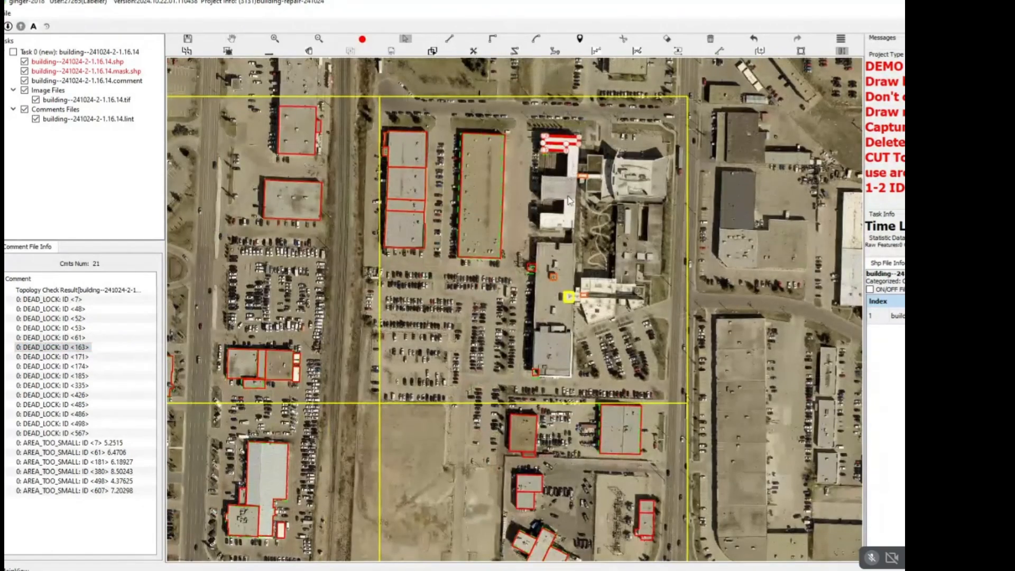
Go to the AREA_TOO_SMALL result for ID <61> and delete the outlines of the flagged building and its northeast neighbour.
{"action": "left_click", "coordinate": [74, 453]}
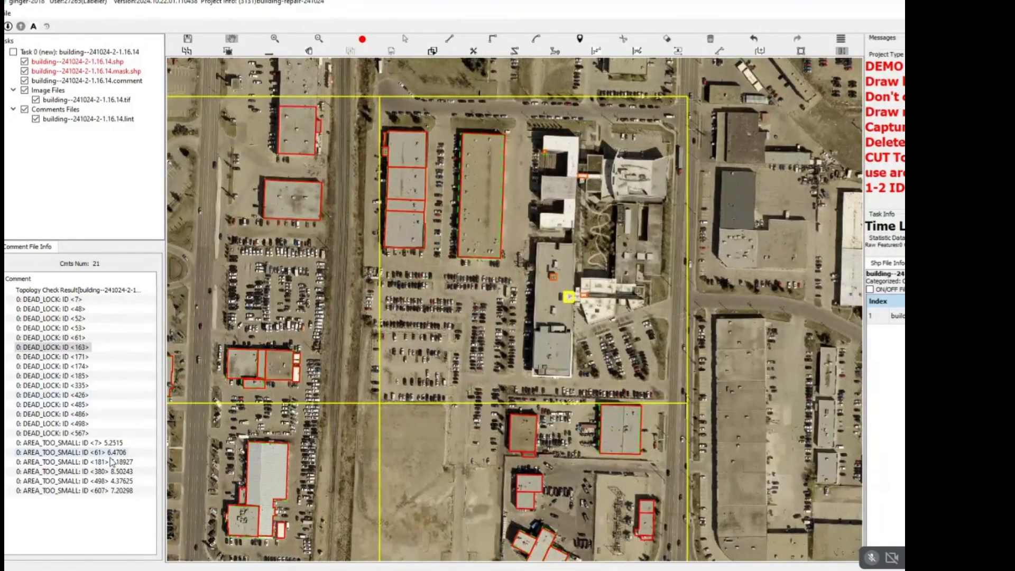
{"action": "scroll", "coordinate": [416, 333], "scroll_direction": "down", "scroll_amount": 5}
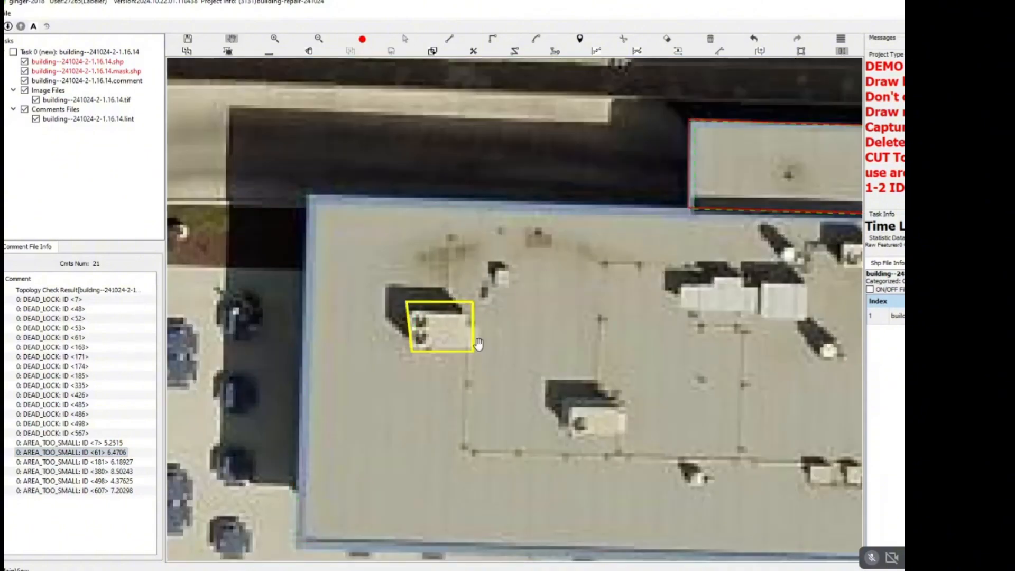
{"action": "scroll", "coordinate": [492, 317], "scroll_direction": "down", "scroll_amount": 4}
{"action": "scroll", "coordinate": [493, 318], "scroll_direction": "down", "scroll_amount": 2}
{"action": "key", "text": "Escape"}
{"action": "left_click", "coordinate": [533, 318]}
{"action": "left_click", "coordinate": [108, 453]}
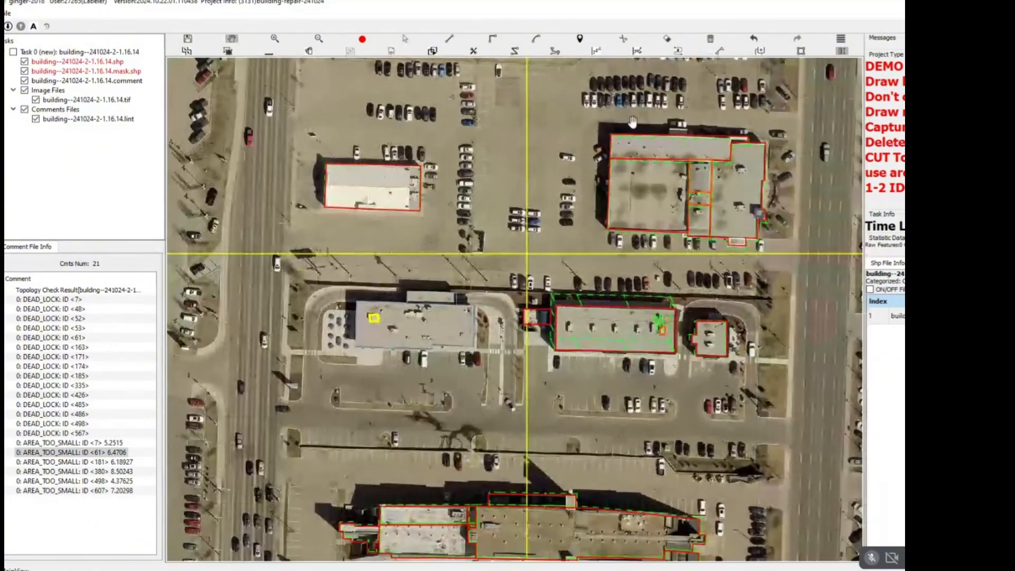
{"action": "scroll", "coordinate": [462, 390], "scroll_direction": "down", "scroll_amount": 3}
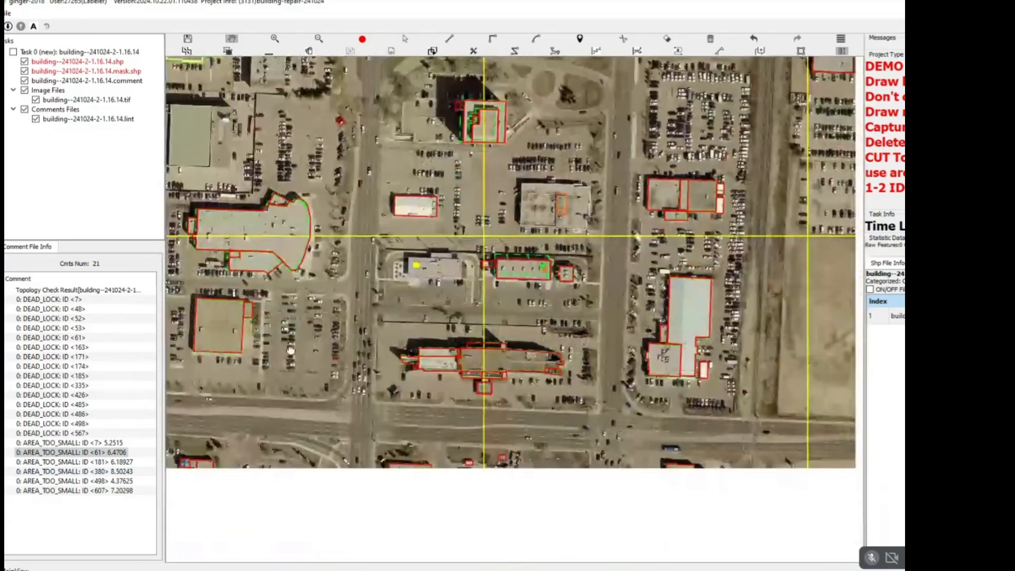
{"action": "scroll", "coordinate": [441, 385], "scroll_direction": "down", "scroll_amount": 4}
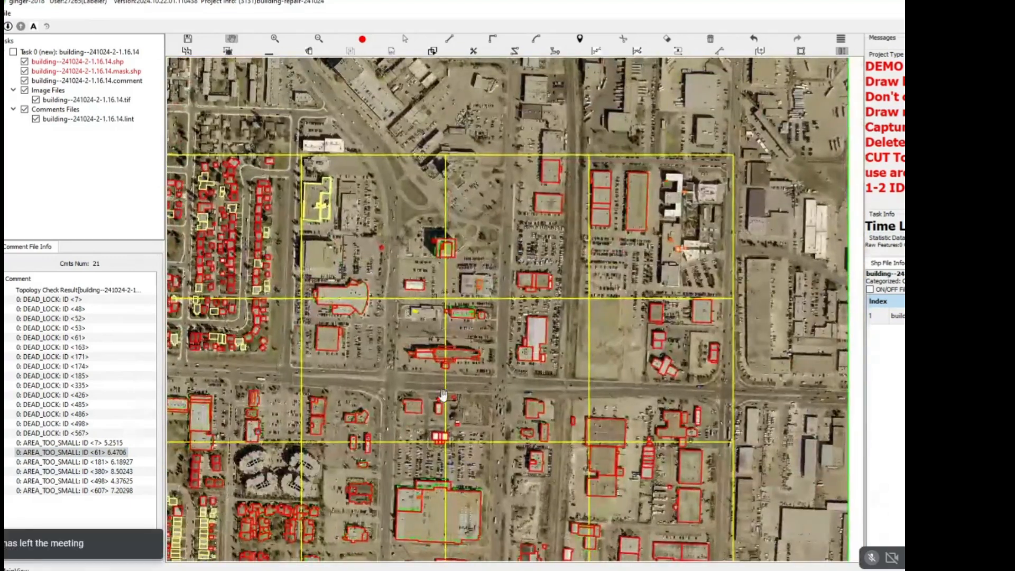
Save the task to rerun the topology check, and delete the large store's outlines at DEAD_LOCK ID <426>.
{"action": "key", "text": "ctrl+s"}
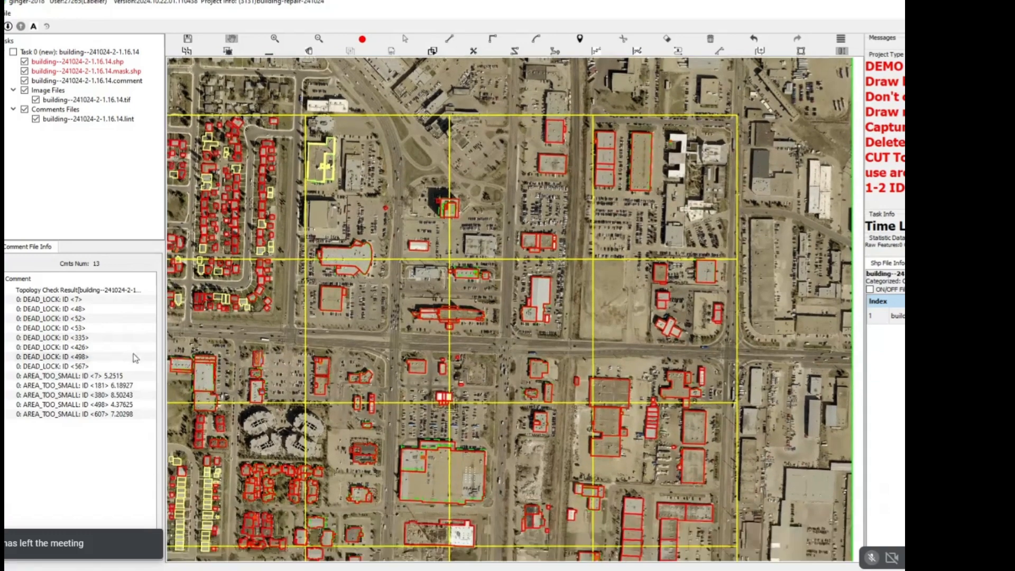
{"action": "left_click", "coordinate": [58, 347]}
{"action": "scroll", "coordinate": [509, 323], "scroll_direction": "down", "scroll_amount": 5}
{"action": "scroll", "coordinate": [607, 365], "scroll_direction": "up", "scroll_amount": 3}
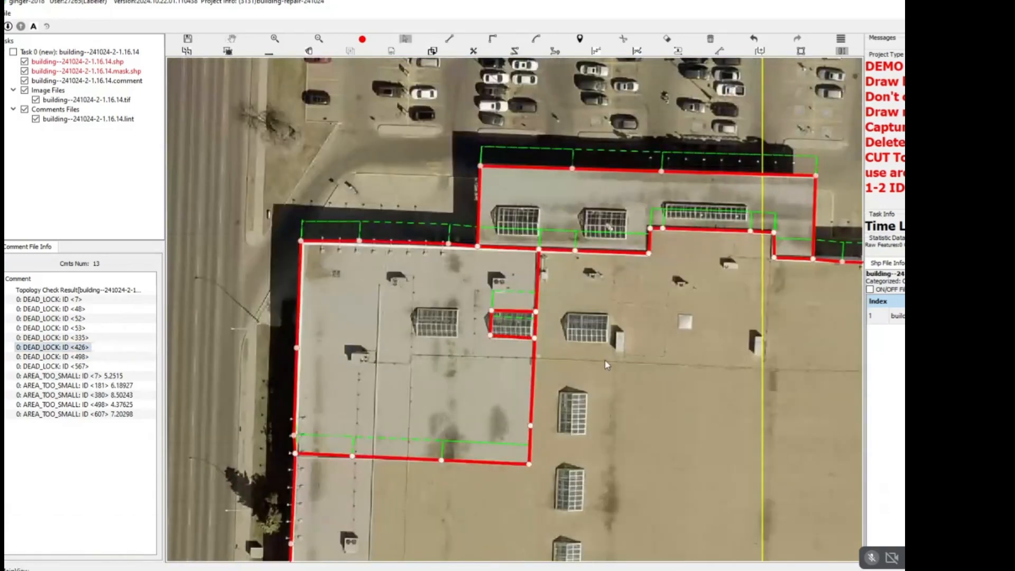
{"action": "scroll", "coordinate": [579, 350], "scroll_direction": "down", "scroll_amount": 5}
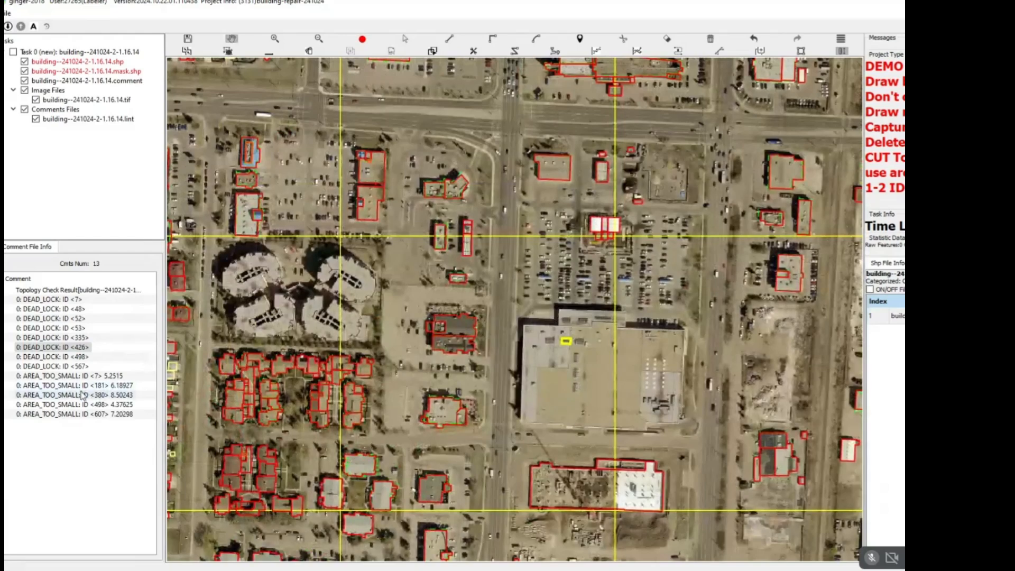
Go to the AREA_TOO_SMALL result for ID <380> and delete the outlines of the brown townhouse block around it.
{"action": "left_click", "coordinate": [85, 396]}
{"action": "scroll", "coordinate": [544, 281], "scroll_direction": "down", "scroll_amount": 6}
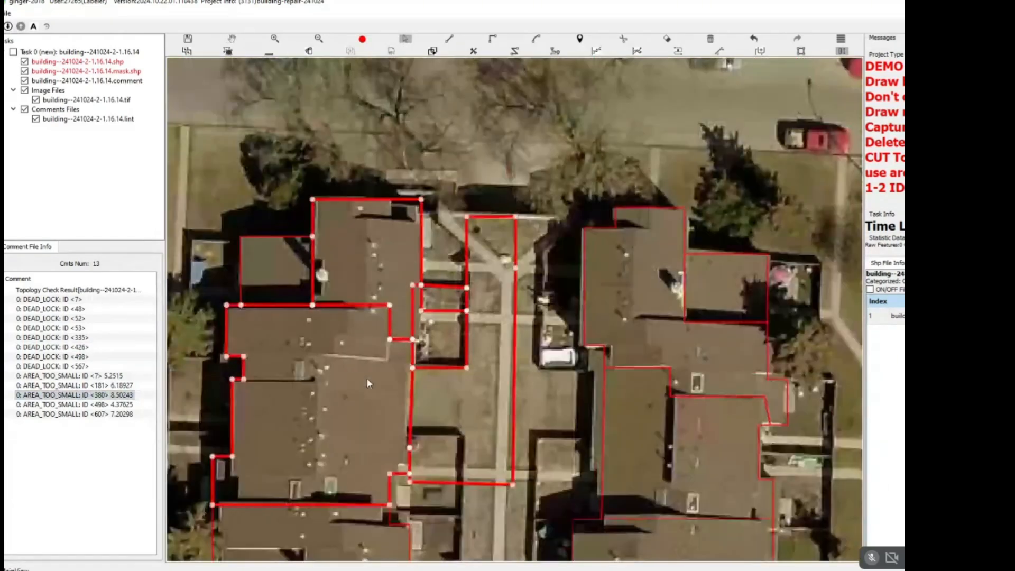
{"action": "scroll", "coordinate": [380, 367], "scroll_direction": "down", "scroll_amount": 4}
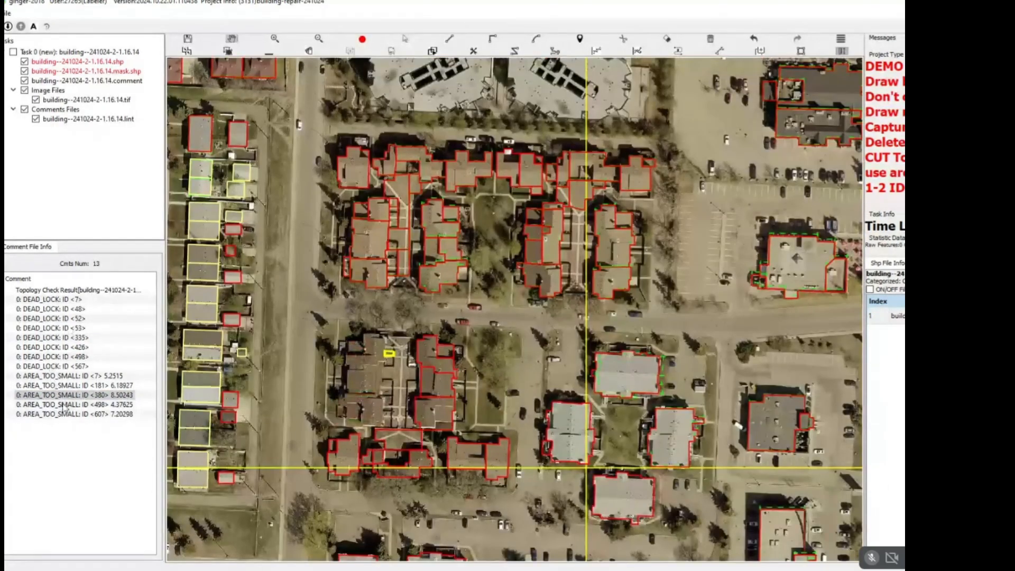
Go to the AREA_TOO_SMALL result for ID <607> and delete the small shed outline.
{"action": "left_click", "coordinate": [76, 415]}
{"action": "scroll", "coordinate": [343, 387], "scroll_direction": "down", "scroll_amount": 3}
{"action": "scroll", "coordinate": [502, 370], "scroll_direction": "down", "scroll_amount": 3}
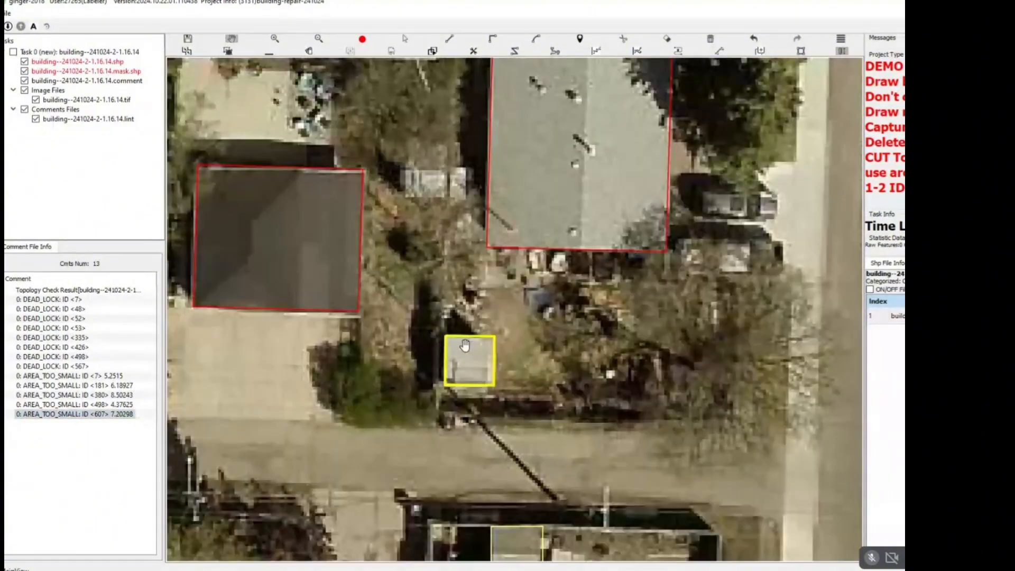
Go through the DEAD_LOCK results for IDs <7>, <52> and <53> and delete the flagged rooftop outlines.
{"action": "left_click", "coordinate": [63, 300]}
{"action": "scroll", "coordinate": [479, 274], "scroll_direction": "down", "scroll_amount": 4}
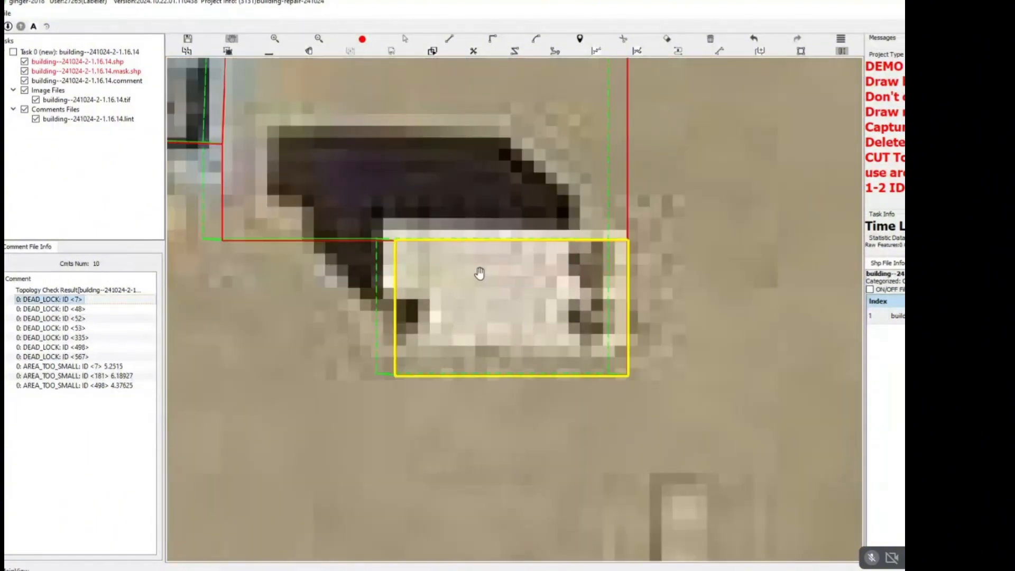
{"action": "left_click", "coordinate": [63, 318]}
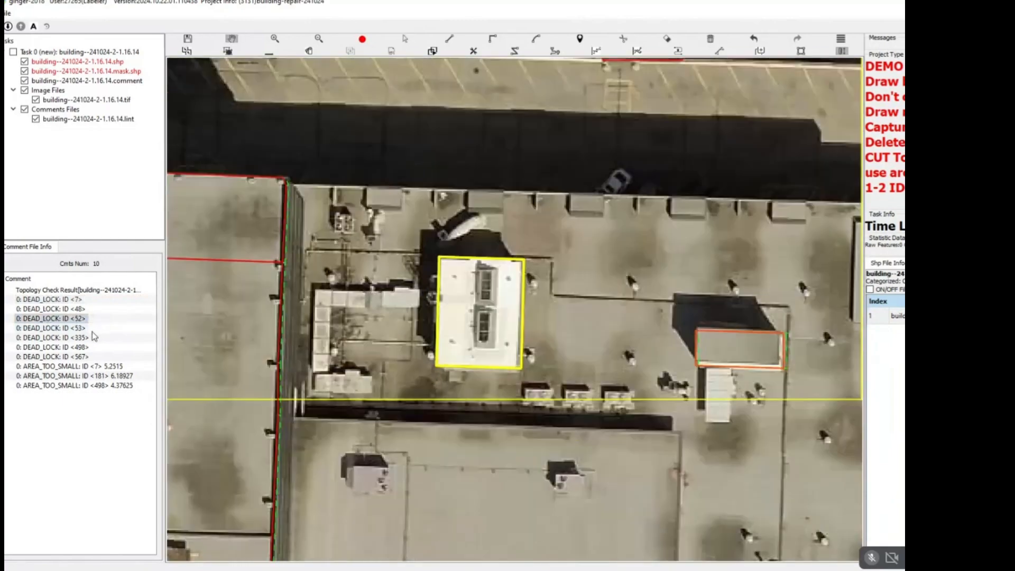
{"action": "left_click", "coordinate": [92, 329]}
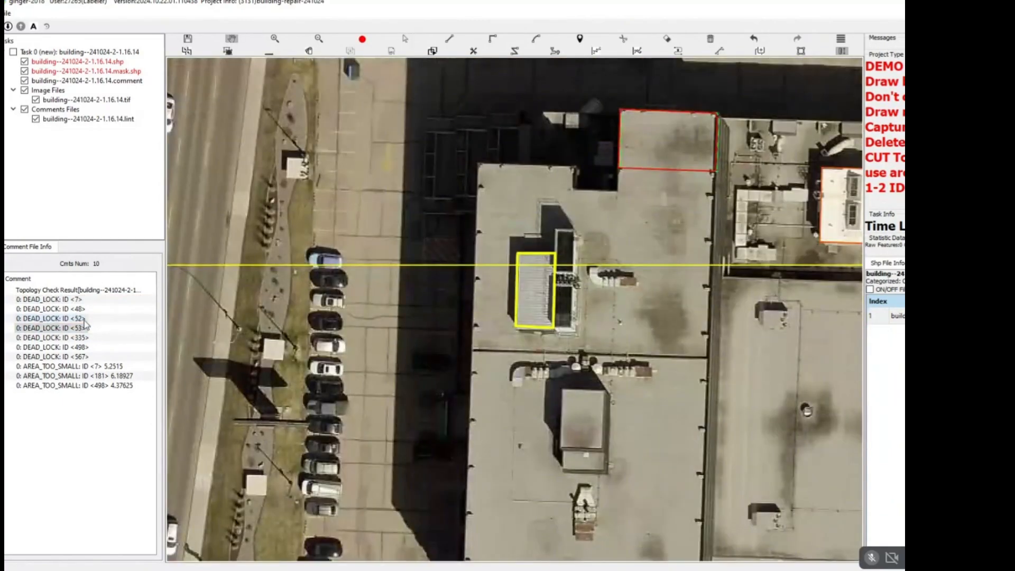
Go through the DEAD_LOCK results for IDs <335>, <498> and <567> and delete the flagged outlines.
{"action": "left_click", "coordinate": [79, 338]}
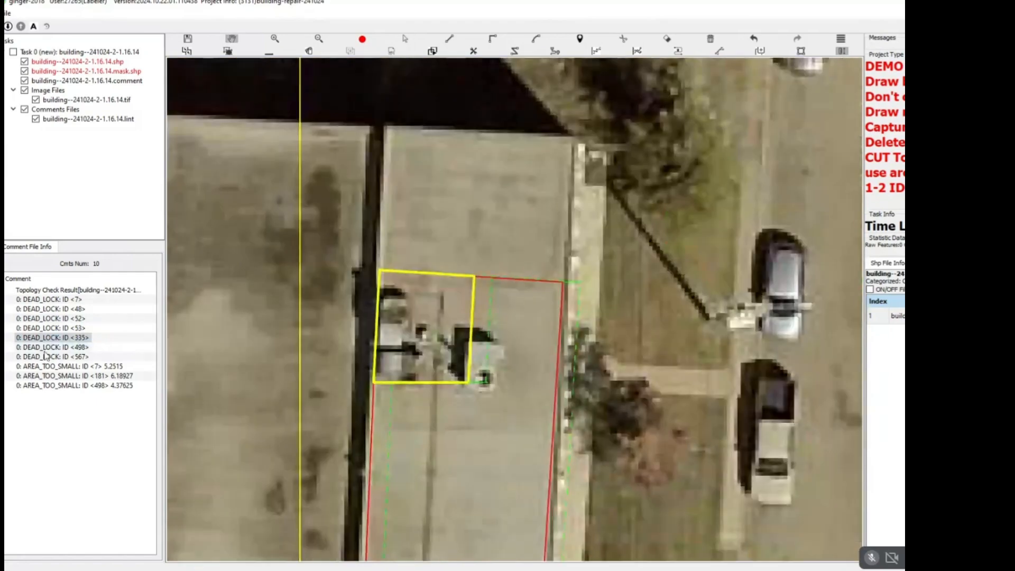
{"action": "left_click", "coordinate": [50, 348]}
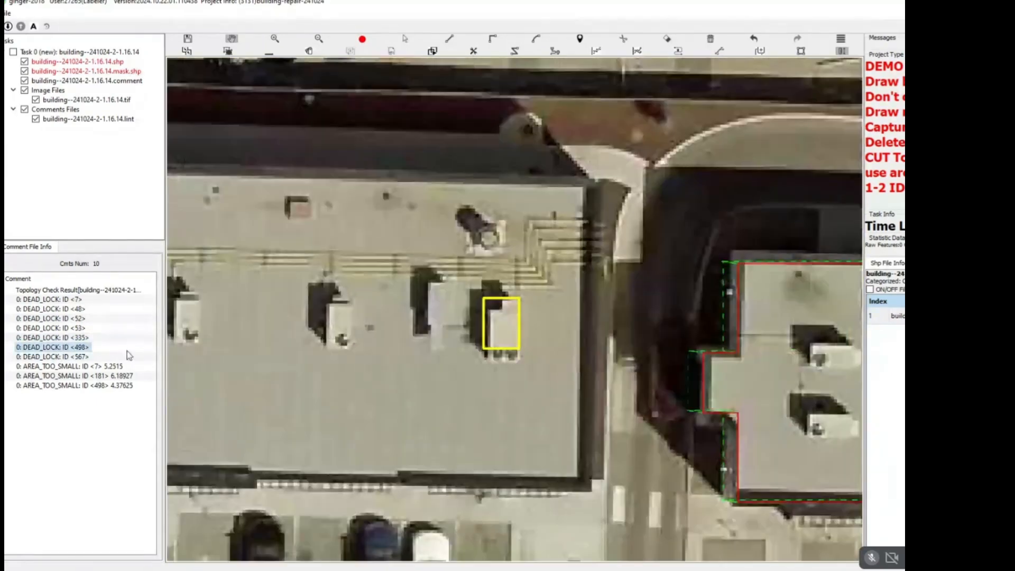
{"action": "left_click", "coordinate": [106, 357]}
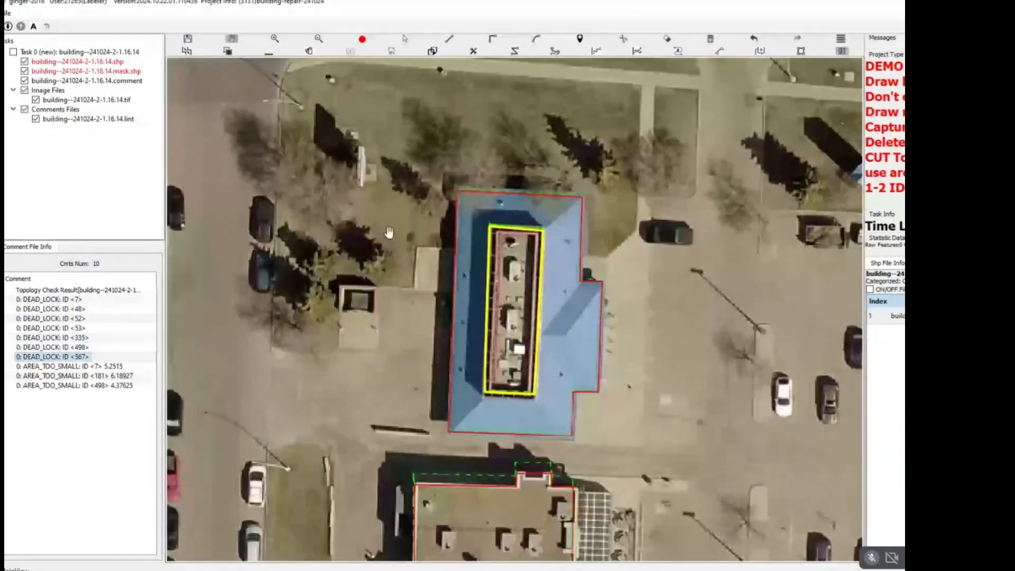
{"action": "scroll", "coordinate": [551, 341], "scroll_direction": "down", "scroll_amount": 5}
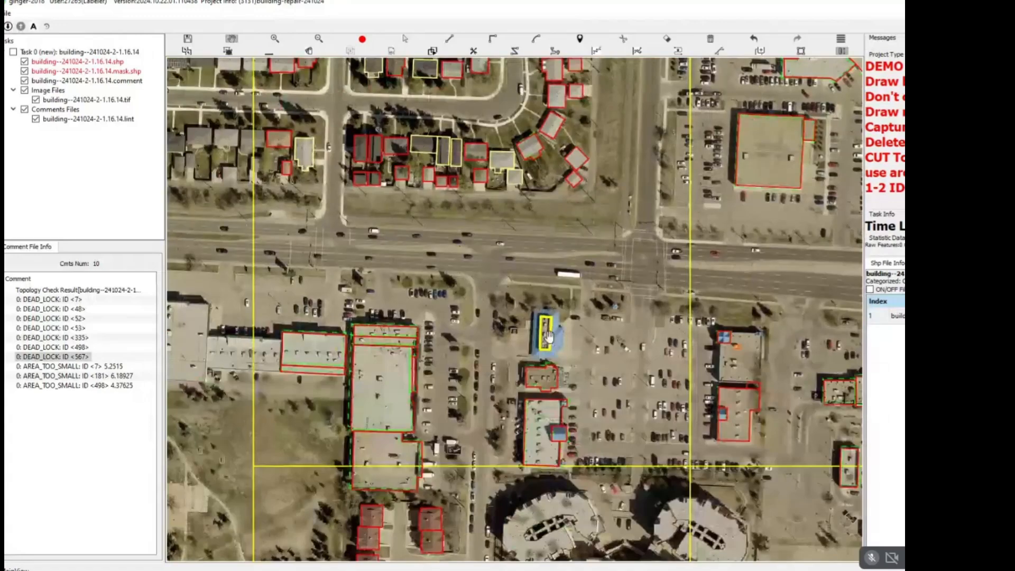
Save the task to rerun the topology check and go to the AREA_TOO_SMALL result for ID <181>.
{"action": "key", "text": "ctrl+s"}
{"action": "left_click_drag", "start_coordinate": [246, 301], "coordinate": [213, 288]}
{"action": "left_click", "coordinate": [117, 300]}
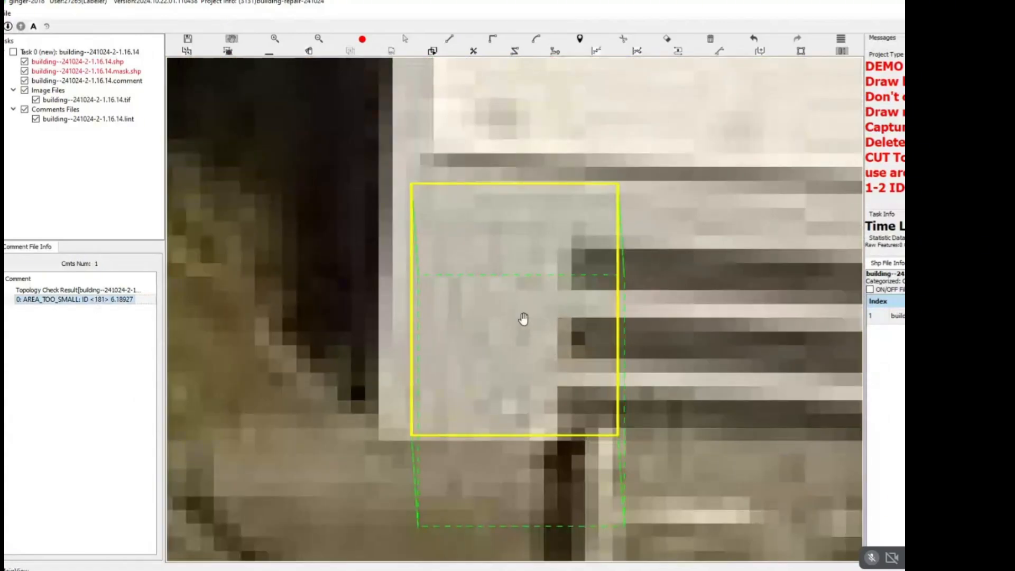
{"action": "scroll", "coordinate": [500, 303], "scroll_direction": "down", "scroll_amount": 4}
{"action": "key", "text": "s"}
{"action": "scroll", "coordinate": [542, 333], "scroll_direction": "down", "scroll_amount": 6}
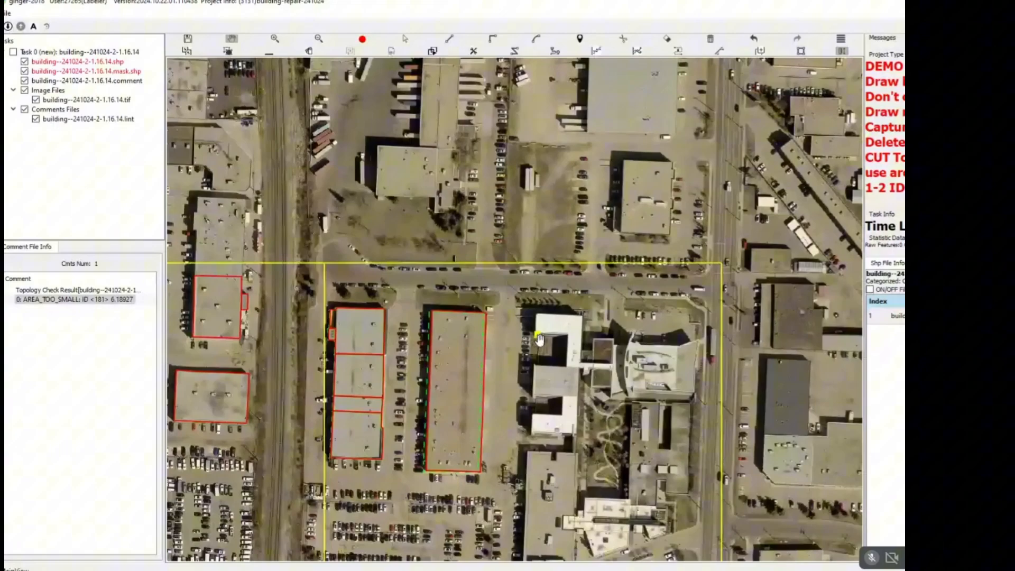
Draw one overall outline around the tan and grey building just east of the yellow-outlined building in the northwest commercial block.
{"action": "scroll", "coordinate": [538, 339], "scroll_direction": "down", "scroll_amount": 6}
{"action": "left_click_drag", "start_coordinate": [275, 350], "coordinate": [563, 183]}
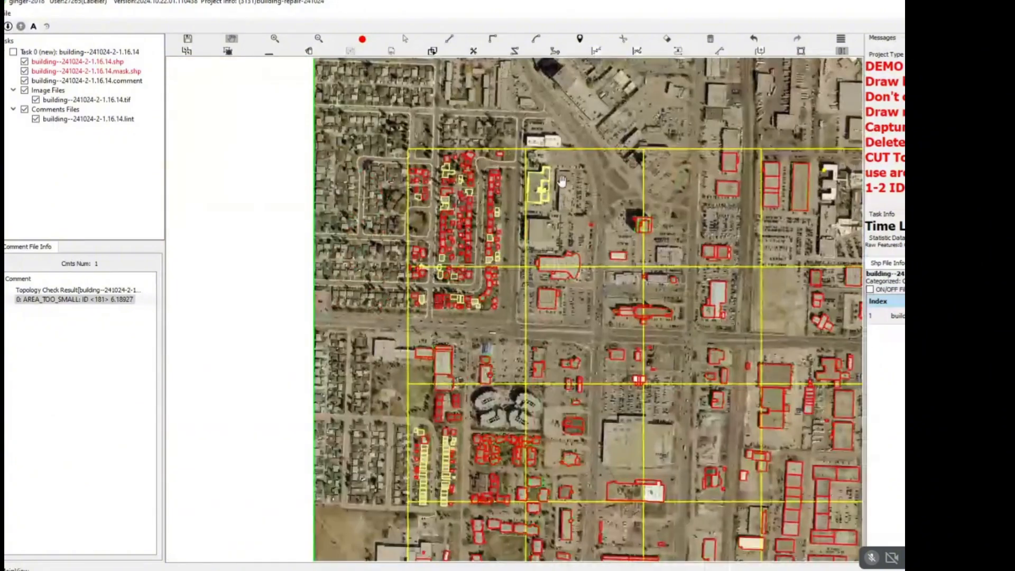
{"action": "scroll", "coordinate": [588, 168], "scroll_direction": "up", "scroll_amount": 3}
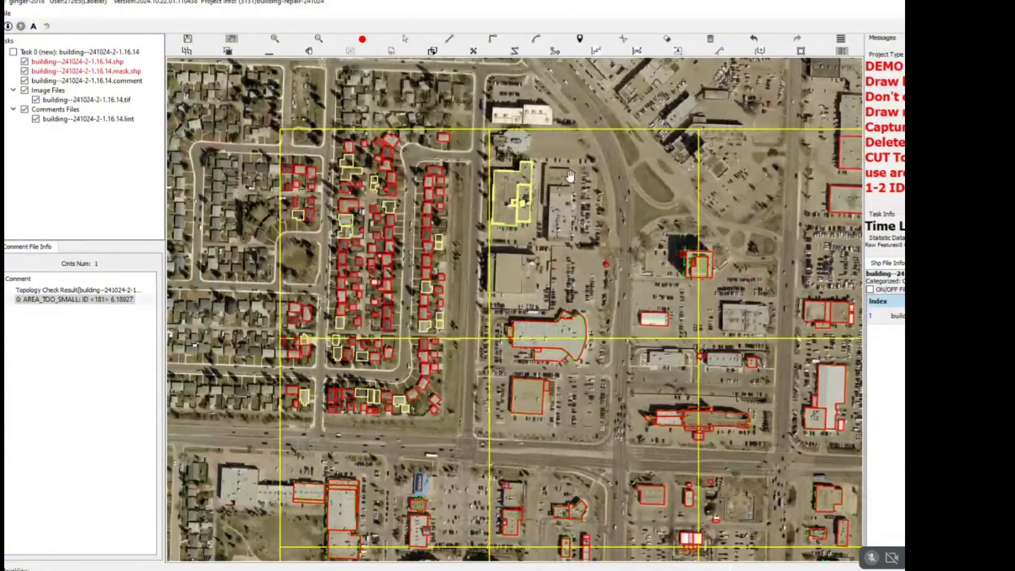
{"action": "scroll", "coordinate": [571, 176], "scroll_direction": "up", "scroll_amount": 5}
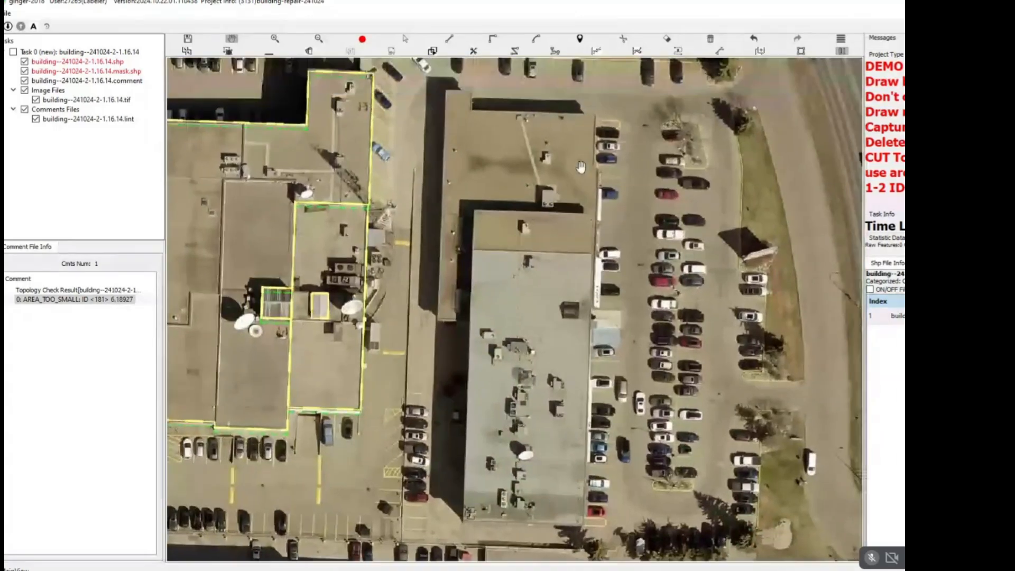
{"action": "scroll", "coordinate": [586, 144], "scroll_direction": "up", "scroll_amount": 2}
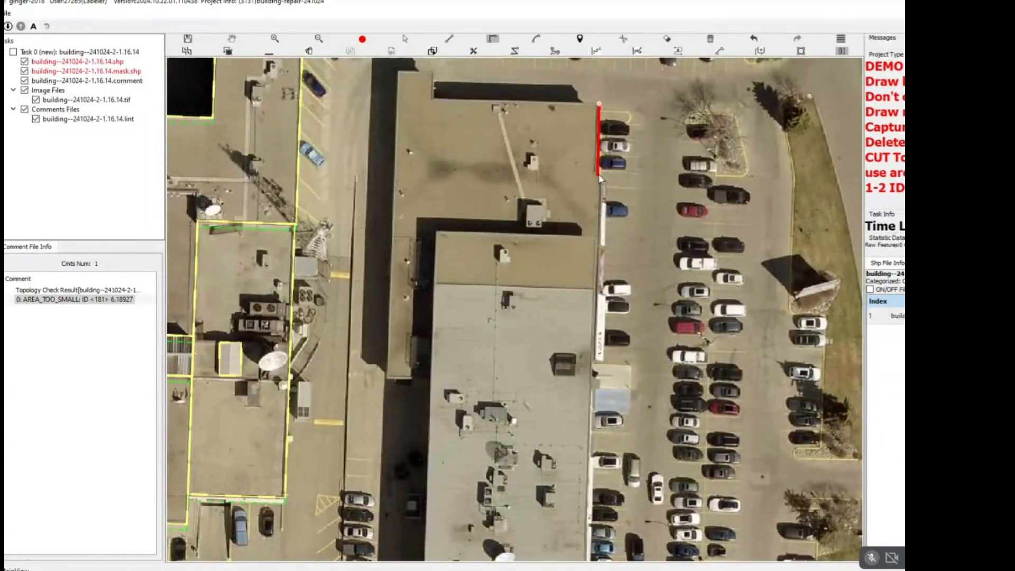
{"action": "left_click_drag", "start_coordinate": [593, 382], "coordinate": [612, 236]}
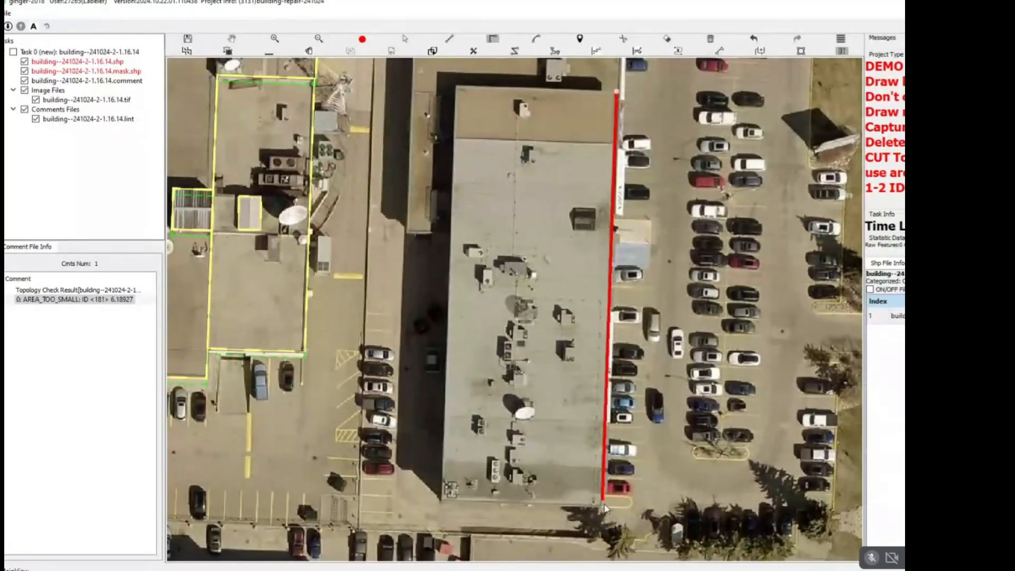
{"action": "left_click", "coordinate": [601, 506]}
{"action": "left_click", "coordinate": [442, 499]}
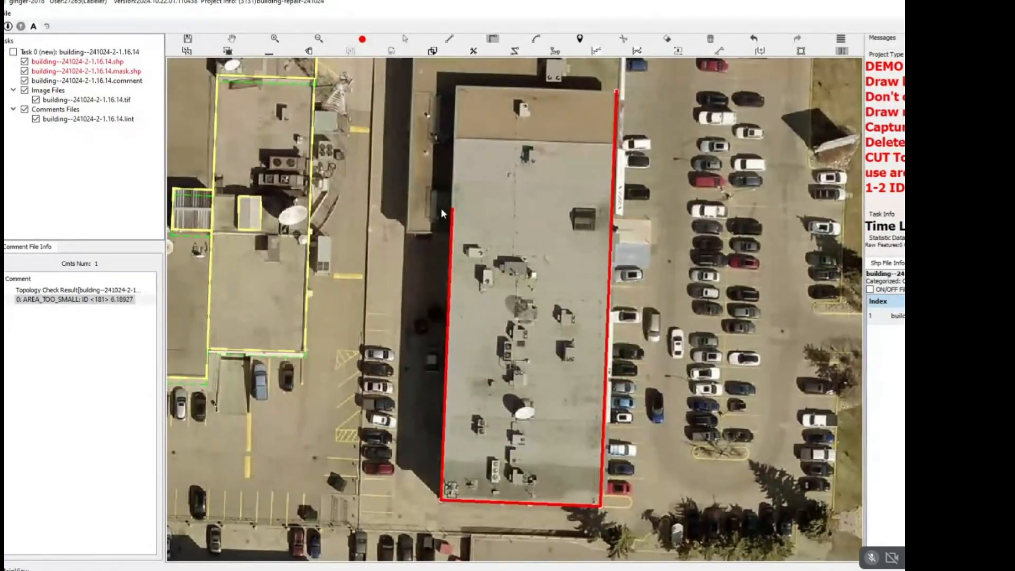
{"action": "left_click", "coordinate": [450, 233]}
{"action": "left_click", "coordinate": [407, 232]}
{"action": "left_click_drag", "start_coordinate": [418, 155], "coordinate": [411, 326]}
{"action": "left_click", "coordinate": [413, 129]}
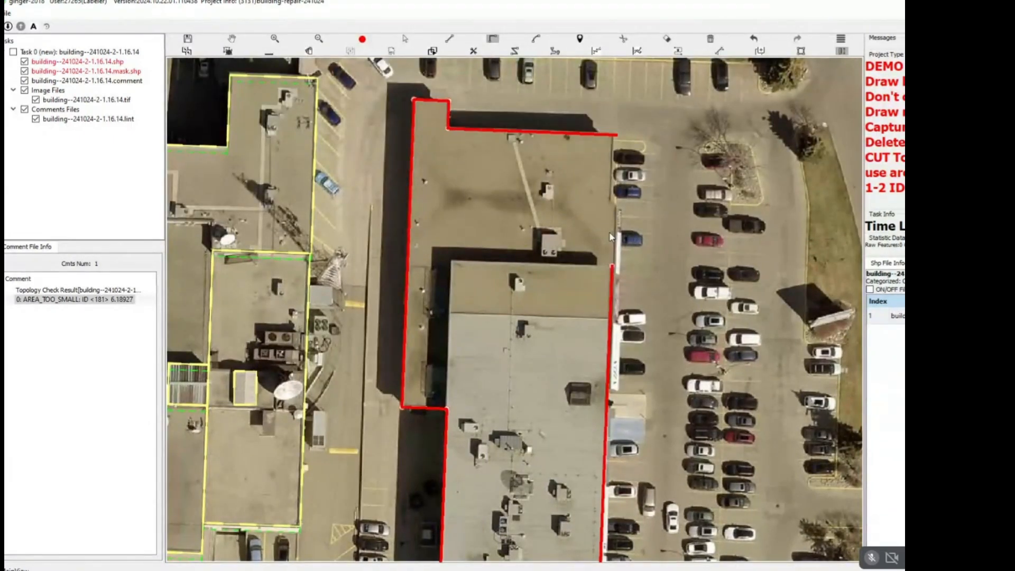
{"action": "right_click", "coordinate": [618, 202]}
Split the new outline along the raised section's west and north edges, and separate the narrow west strip from the tan north section.
{"action": "scroll", "coordinate": [618, 205], "scroll_direction": "up", "scroll_amount": 3}
{"action": "left_click_drag", "start_coordinate": [573, 311], "coordinate": [607, 182]}
{"action": "left_click_drag", "start_coordinate": [380, 407], "coordinate": [508, 223]}
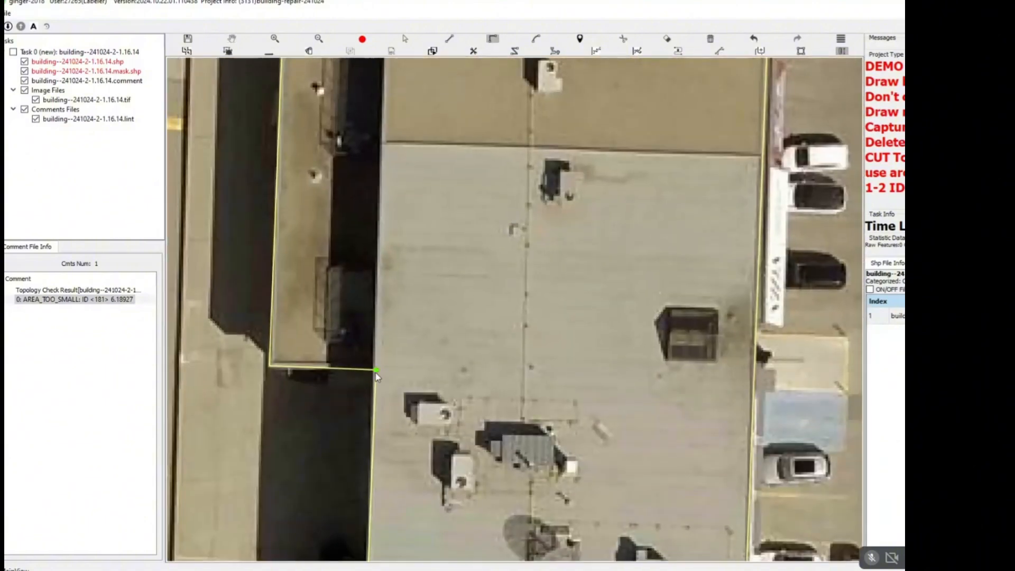
{"action": "key", "text": "space"}
{"action": "left_click_drag", "start_coordinate": [432, 98], "coordinate": [455, 278]}
{"action": "scroll", "coordinate": [456, 278], "scroll_direction": "down", "scroll_amount": 2}
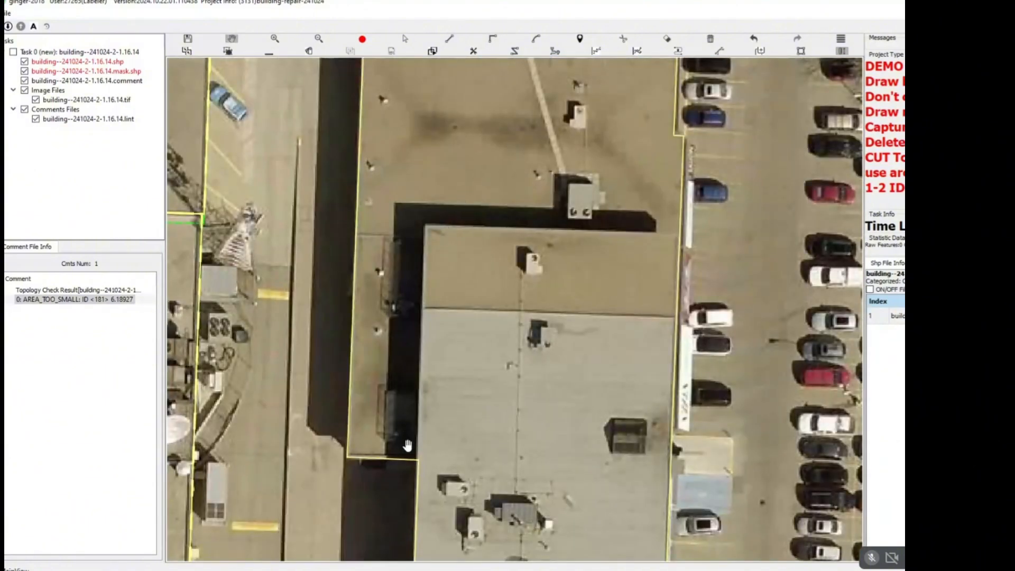
{"action": "left_click", "coordinate": [418, 459]}
{"action": "left_click", "coordinate": [430, 227]}
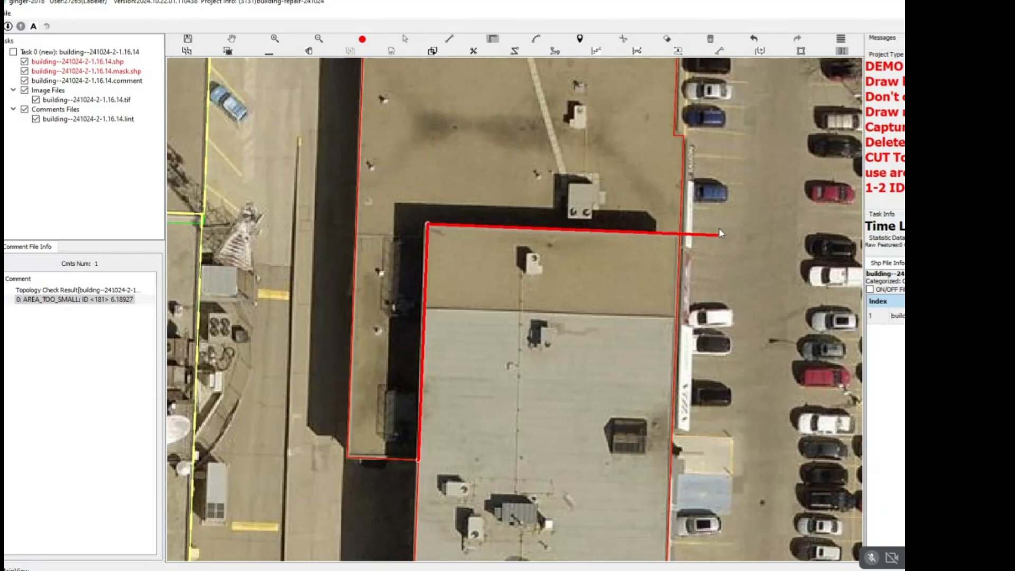
{"action": "left_click", "coordinate": [426, 234]}
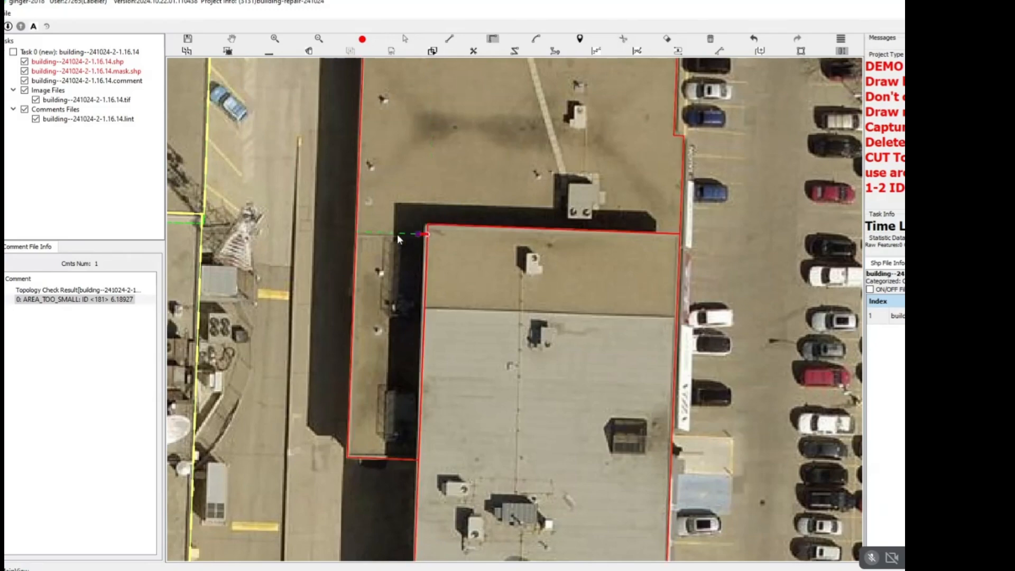
{"action": "right_click", "coordinate": [356, 233]}
Offset the ground footprints of the newly split building sections slightly to the southeast and save the task.
{"action": "scroll", "coordinate": [635, 321], "scroll_direction": "down", "scroll_amount": 2}
{"action": "scroll", "coordinate": [580, 309], "scroll_direction": "up", "scroll_amount": 4}
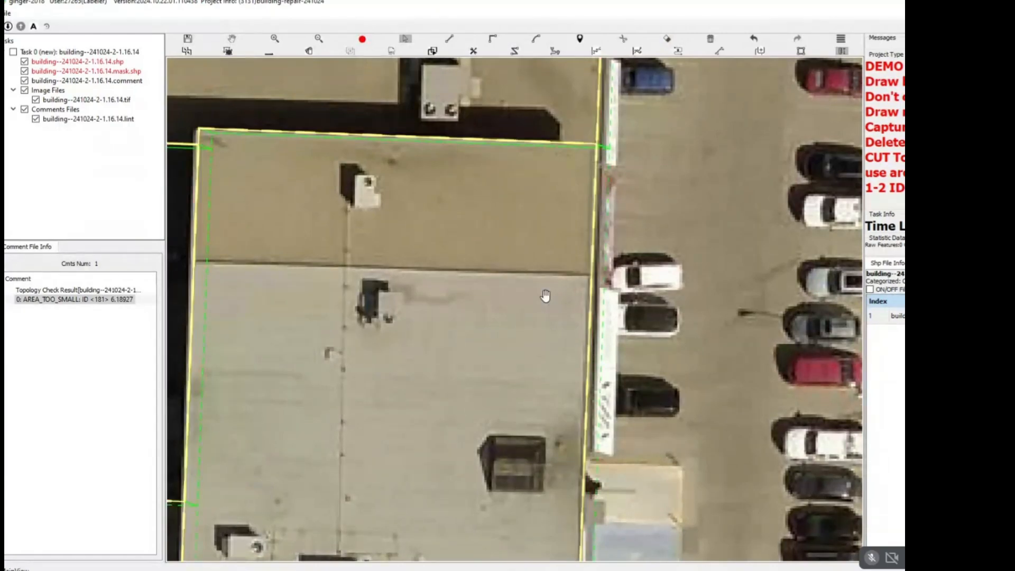
{"action": "scroll", "coordinate": [547, 298], "scroll_direction": "down", "scroll_amount": 3}
{"action": "scroll", "coordinate": [559, 231], "scroll_direction": "down", "scroll_amount": 1}
{"action": "key", "text": "Escape"}
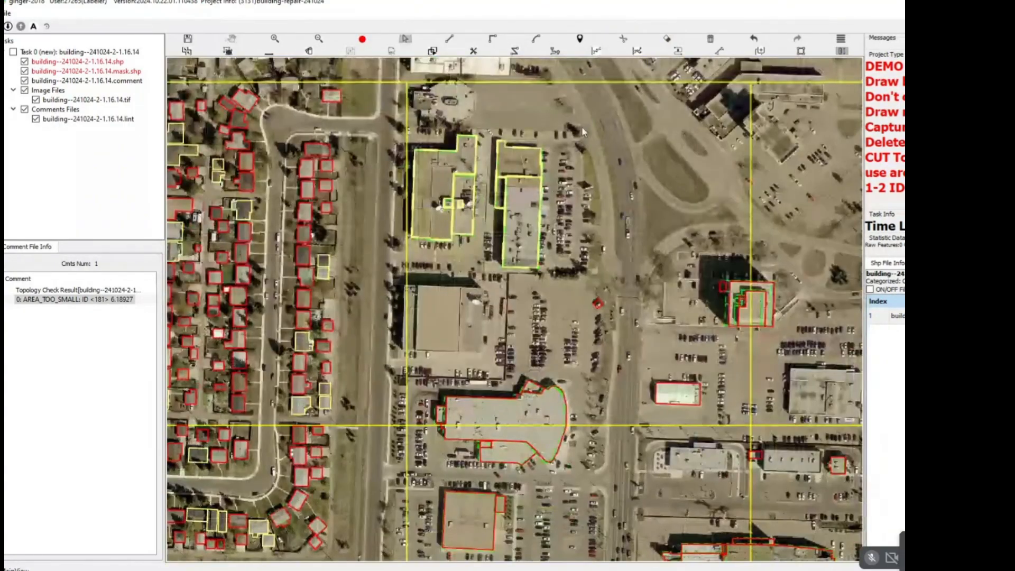
{"action": "left_click_drag", "start_coordinate": [581, 126], "coordinate": [540, 227]}
{"action": "key", "text": "ctrl+s"}
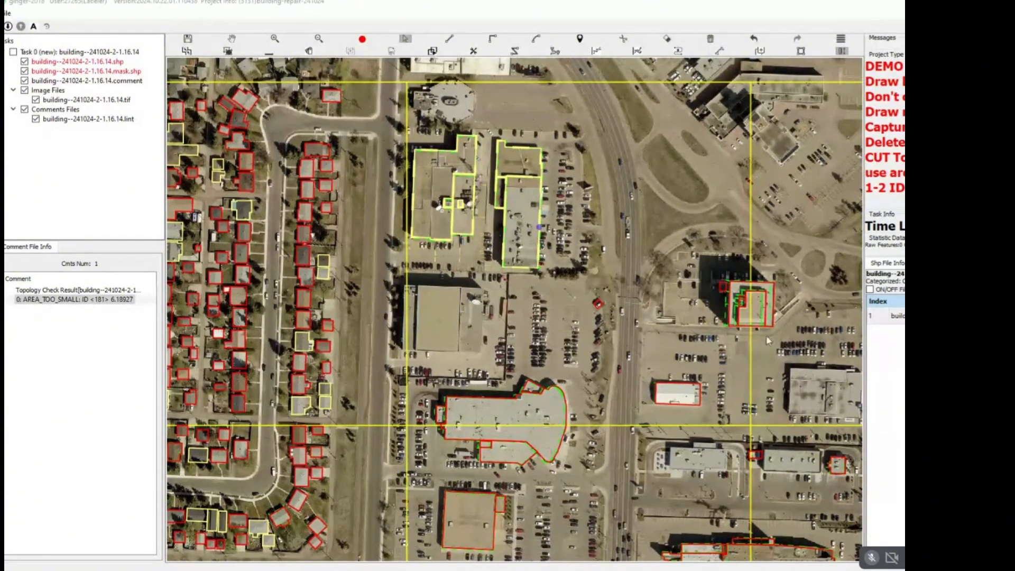
Draw one overall outline around the large tan-roofed building south of the yellow-outlined buildings in the commercial block.
{"action": "scroll", "coordinate": [499, 261], "scroll_direction": "up", "scroll_amount": 4}
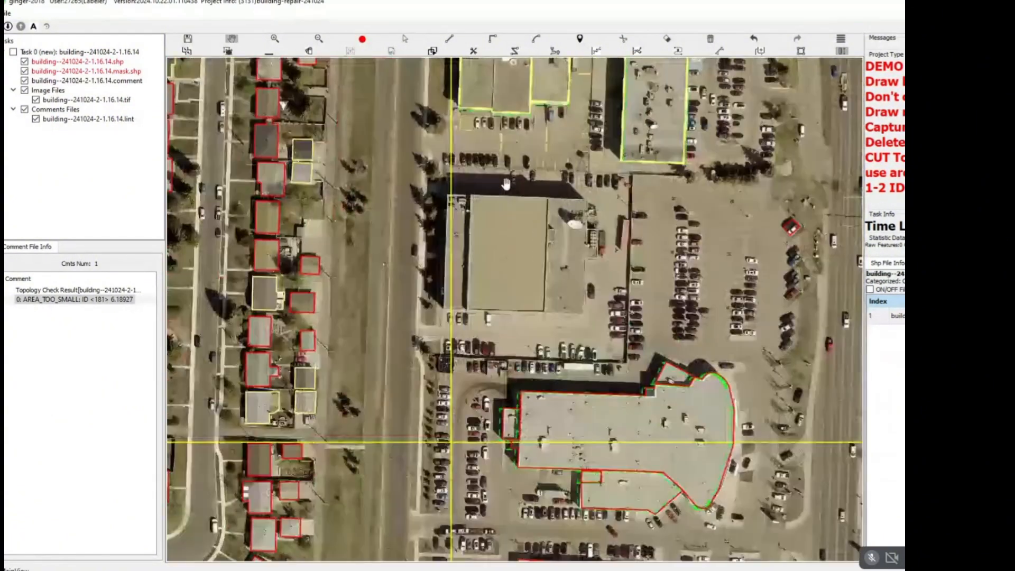
{"action": "scroll", "coordinate": [469, 190], "scroll_direction": "down", "scroll_amount": 2}
{"action": "scroll", "coordinate": [402, 159], "scroll_direction": "up", "scroll_amount": 4}
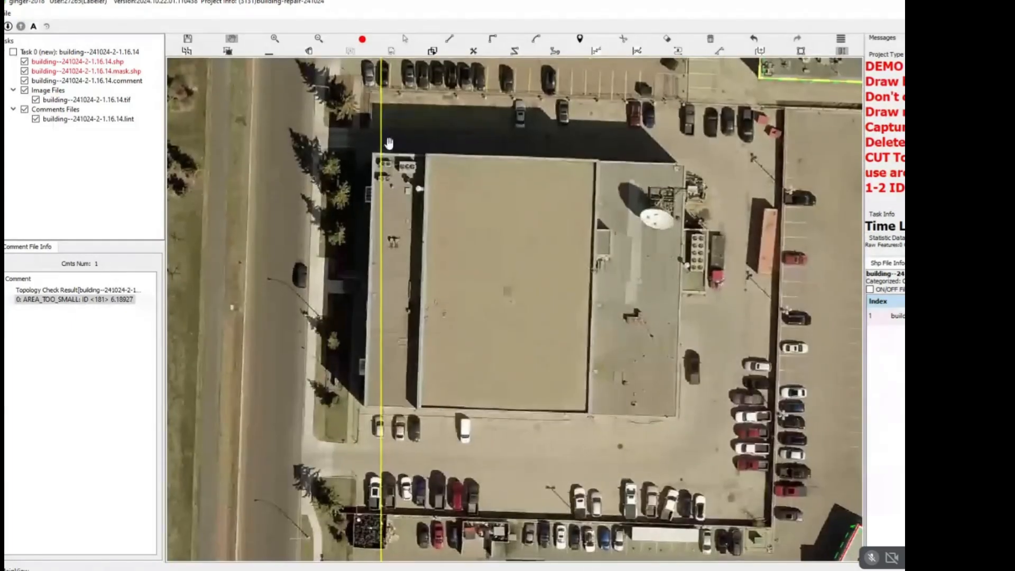
{"action": "scroll", "coordinate": [388, 142], "scroll_direction": "up", "scroll_amount": 1}
{"action": "left_click", "coordinate": [374, 155]}
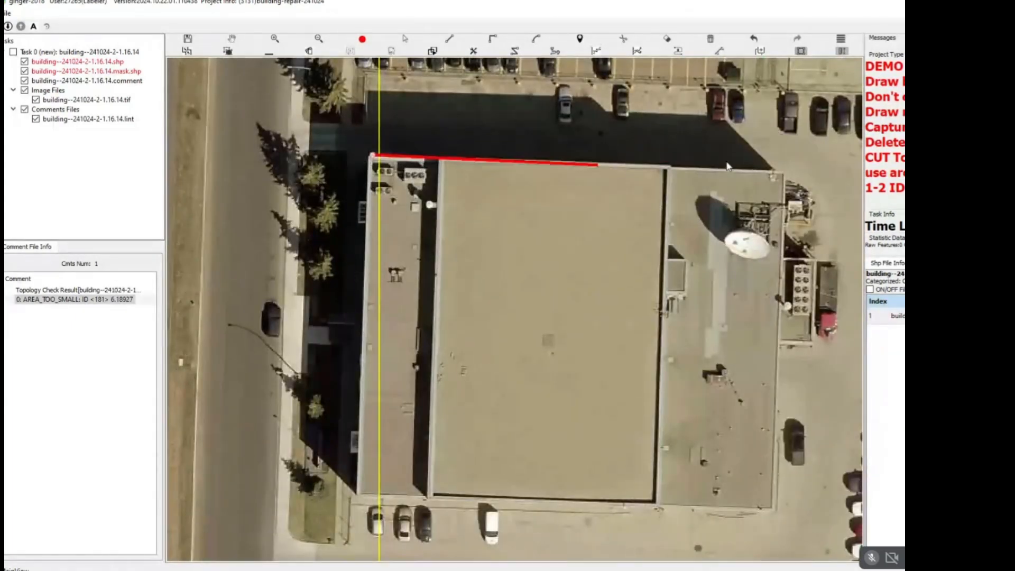
{"action": "left_click", "coordinate": [786, 172]}
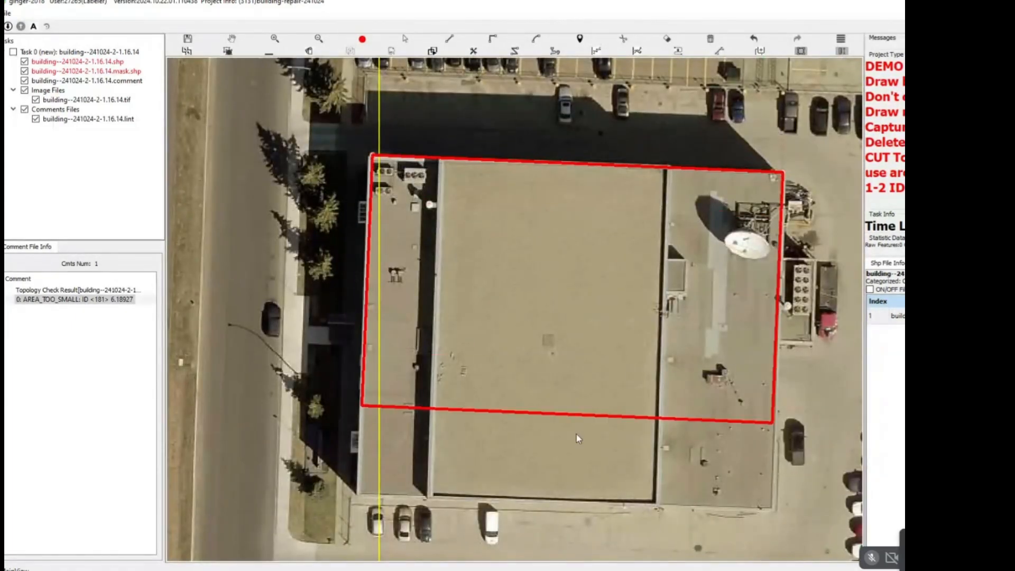
{"action": "left_click", "coordinate": [541, 497]}
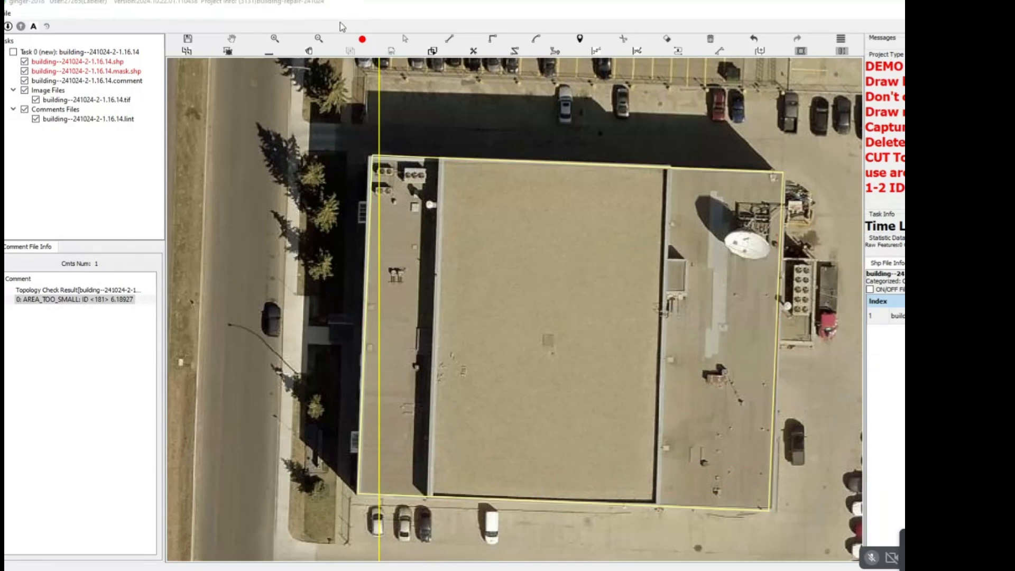
{"action": "key", "text": "Escape"}
Split the new outline along the two long north-south roof lines into a west strip, a central tan section and an east section.
{"action": "left_click_drag", "start_coordinate": [435, 138], "coordinate": [447, 140]}
{"action": "left_click", "coordinate": [454, 161]}
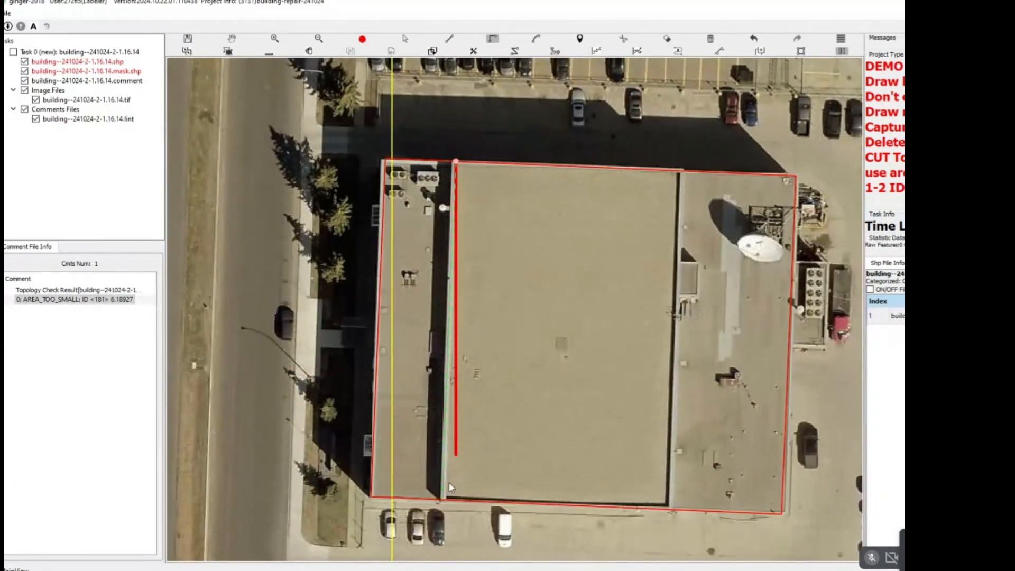
{"action": "left_click", "coordinate": [440, 513]}
{"action": "right_click", "coordinate": [450, 484]}
{"action": "left_click", "coordinate": [681, 171]}
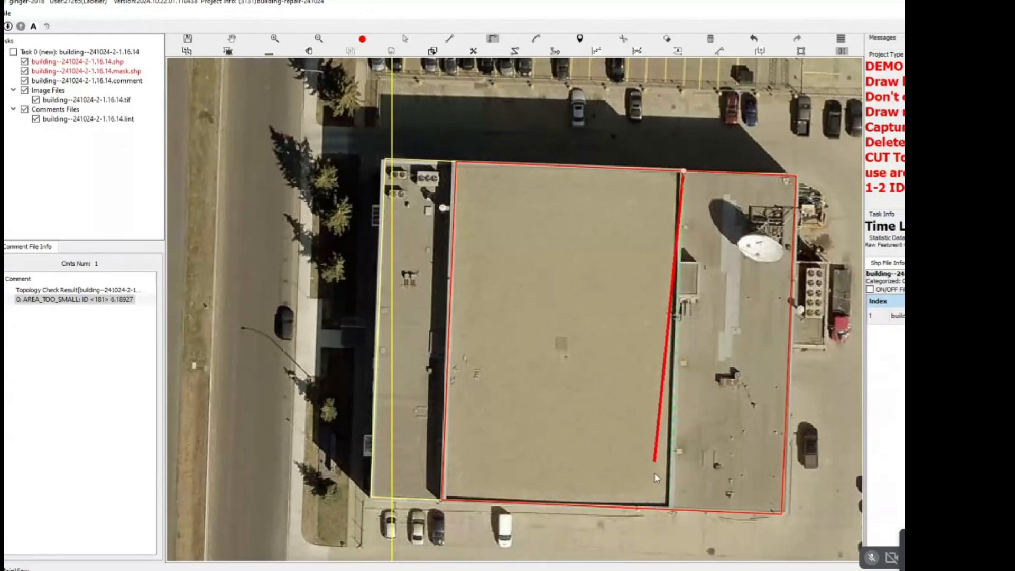
{"action": "left_click", "coordinate": [669, 521]}
{"action": "right_click", "coordinate": [623, 401]}
{"action": "key", "text": "Escape"}
Outline the small rooftop box on the west edge of the east section as a separate rectangle.
{"action": "mouse_move", "coordinate": [388, 101]}
{"action": "left_mouse_down"}
{"action": "mouse_move", "coordinate": [692, 279]}
{"action": "mouse_move", "coordinate": [653, 256]}
{"action": "left_mouse_up"}
{"action": "key", "text": "Escape"}
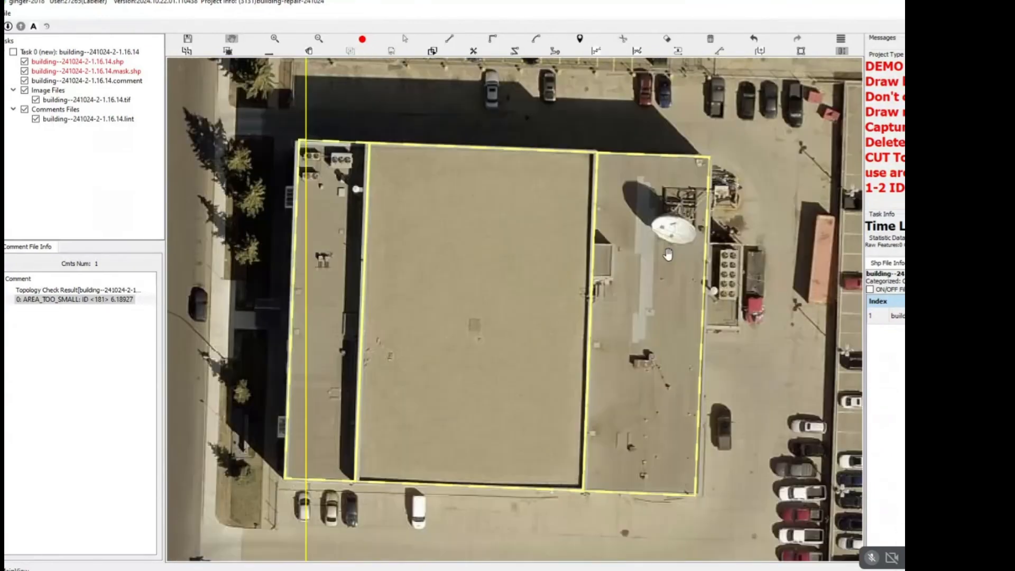
{"action": "scroll", "coordinate": [656, 254], "scroll_direction": "down", "scroll_amount": 4}
{"action": "scroll", "coordinate": [637, 259], "scroll_direction": "up", "scroll_amount": 7}
{"action": "key", "text": "r"}
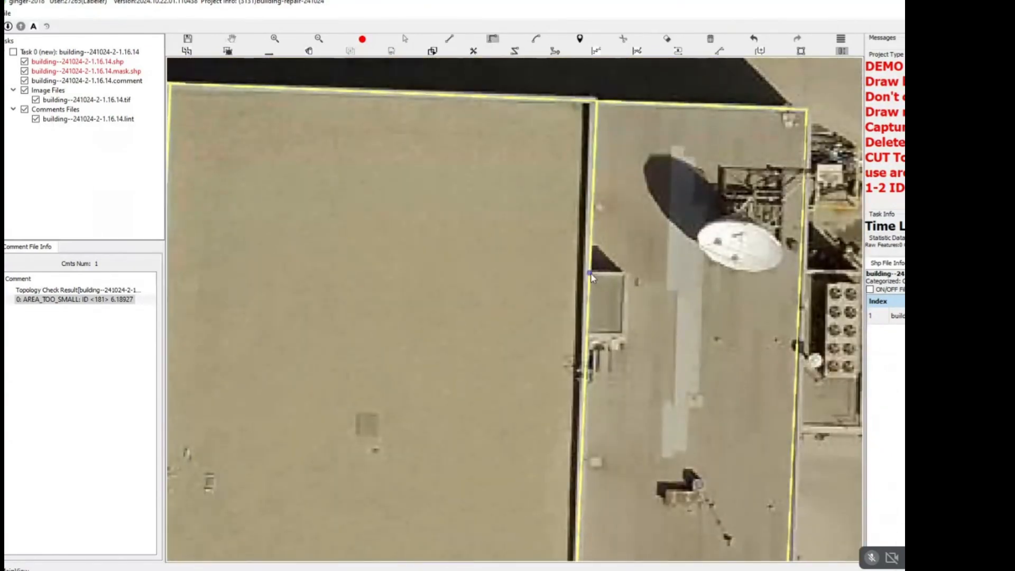
{"action": "left_click", "coordinate": [590, 273]}
{"action": "right_click", "coordinate": [583, 317]}
{"action": "key", "text": "Escape"}
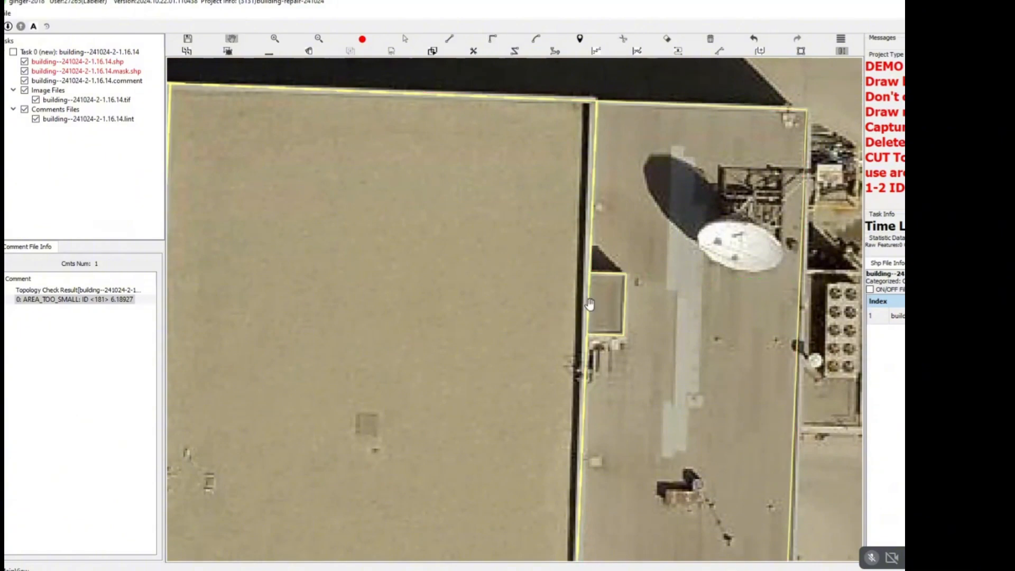
Outline the rectangular equipment enclosure attached to the east side of the same building.
{"action": "scroll", "coordinate": [590, 304], "scroll_direction": "down", "scroll_amount": 7}
{"action": "key", "text": "s"}
{"action": "left_click_drag", "start_coordinate": [616, 223], "coordinate": [459, 380]}
{"action": "key", "text": "Escape"}
{"action": "scroll", "coordinate": [626, 320], "scroll_direction": "up", "scroll_amount": 5}
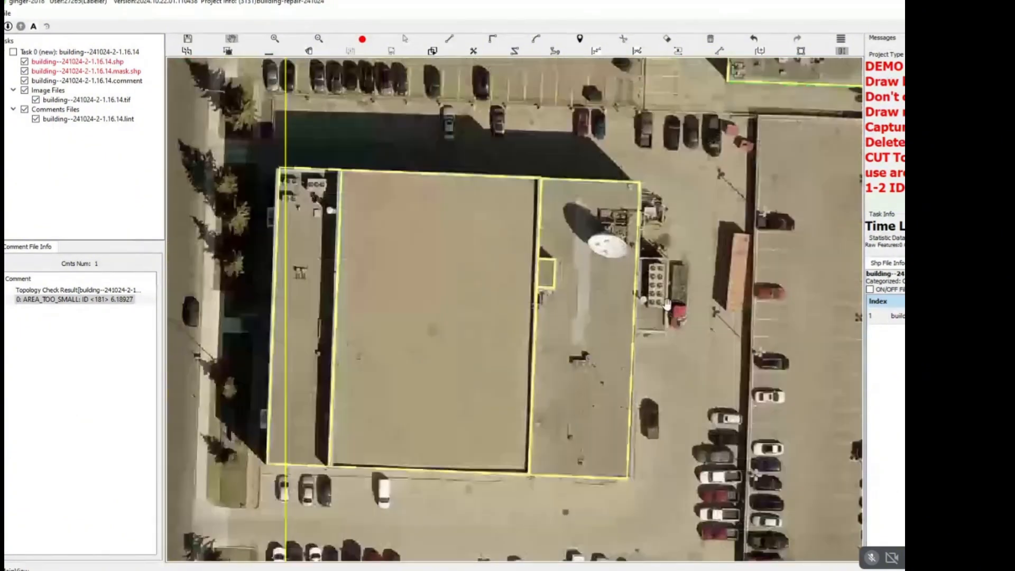
{"action": "left_click_drag", "start_coordinate": [642, 253], "coordinate": [588, 264]}
{"action": "scroll", "coordinate": [588, 261], "scroll_direction": "up", "scroll_amount": 3}
{"action": "key", "text": "r"}
{"action": "left_click", "coordinate": [579, 274]}
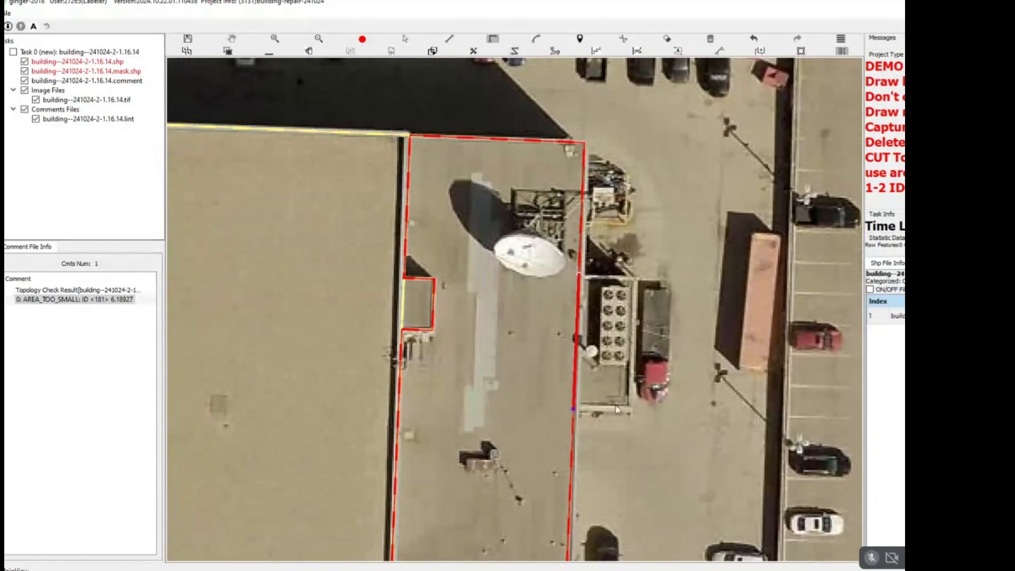
{"action": "right_click", "coordinate": [581, 277]}
{"action": "scroll", "coordinate": [584, 278], "scroll_direction": "down", "scroll_amount": 4}
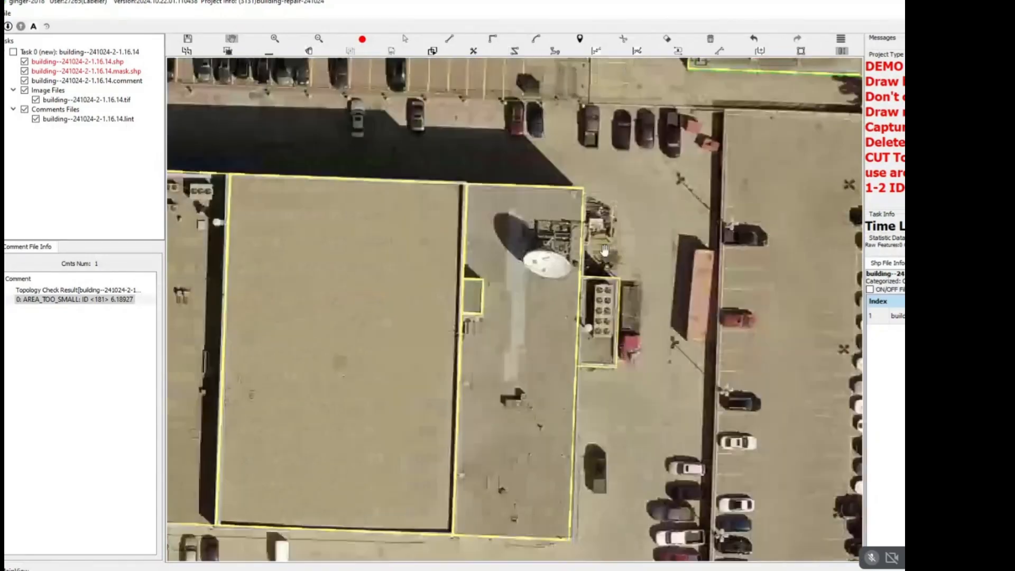
Delete all existing outlines of the large grey building with the curved east end, south of the tan-roofed building.
{"action": "key", "text": "s"}
{"action": "left_click_drag", "start_coordinate": [616, 231], "coordinate": [424, 350]}
{"action": "key", "text": "Escape"}
{"action": "scroll", "coordinate": [438, 347], "scroll_direction": "down", "scroll_amount": 4}
{"action": "scroll", "coordinate": [462, 332], "scroll_direction": "down", "scroll_amount": 2}
{"action": "left_click_drag", "start_coordinate": [468, 415], "coordinate": [425, 330]}
{"action": "scroll", "coordinate": [418, 330], "scroll_direction": "up", "scroll_amount": 5}
{"action": "key", "text": "s"}
{"action": "key", "text": "Escape"}
{"action": "key", "text": "s"}
{"action": "key", "text": "Escape"}
{"action": "left_click_drag", "start_coordinate": [376, 296], "coordinate": [438, 272]}
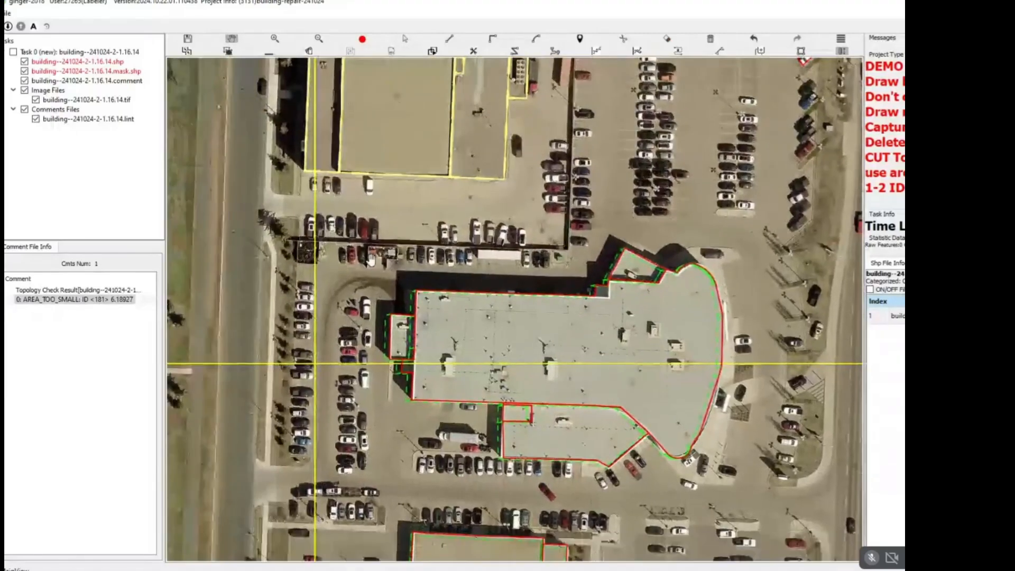
{"action": "key", "text": "s"}
{"action": "left_click_drag", "start_coordinate": [359, 248], "coordinate": [703, 441]}
{"action": "key", "text": "m"}
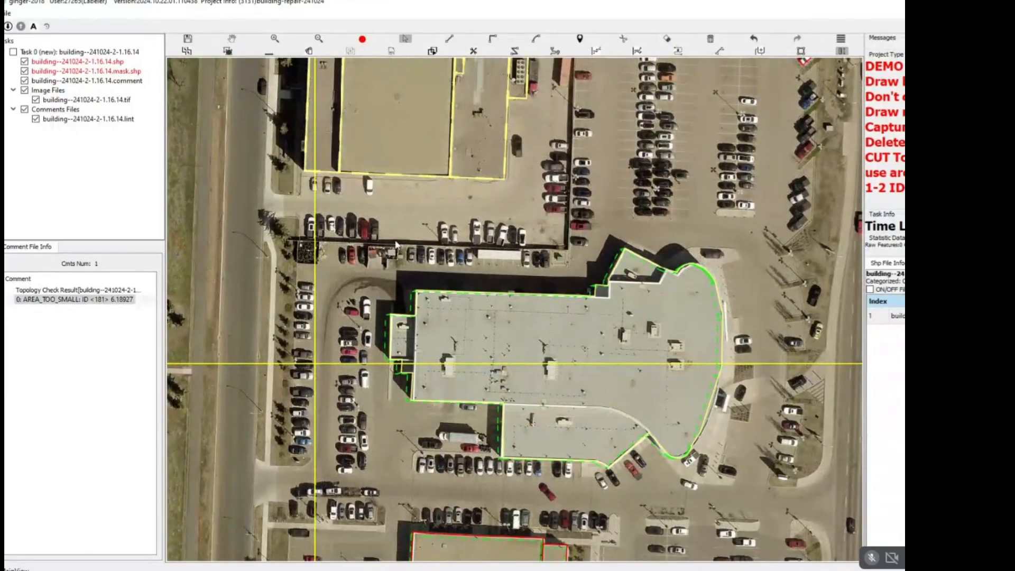
{"action": "left_click_drag", "start_coordinate": [388, 242], "coordinate": [652, 471]}
{"action": "key", "text": "Delete"}
Start a new outline at the grey building's northwest corner and trace its north edge and the angular projection in the northeast.
{"action": "scroll", "coordinate": [452, 280], "scroll_direction": "up", "scroll_amount": 5}
{"action": "left_click_drag", "start_coordinate": [480, 315], "coordinate": [394, 169]}
{"action": "left_click_drag", "start_coordinate": [685, 254], "coordinate": [566, 200]}
{"action": "left_click_drag", "start_coordinate": [651, 221], "coordinate": [556, 194]}
{"action": "left_click_drag", "start_coordinate": [377, 165], "coordinate": [698, 288]}
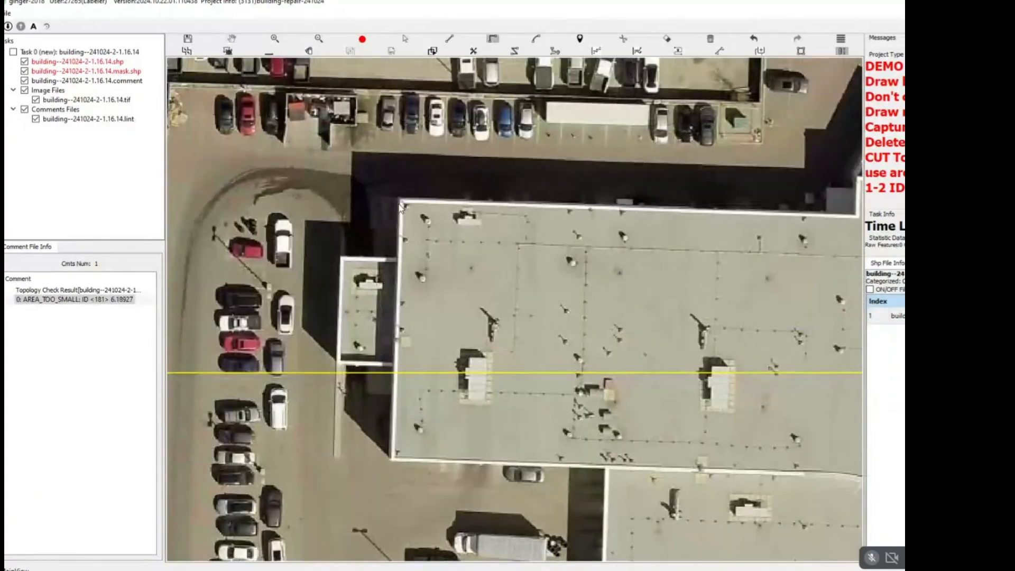
{"action": "left_click_drag", "start_coordinate": [755, 188], "coordinate": [510, 168]}
{"action": "key", "text": "Escape"}
{"action": "left_click_drag", "start_coordinate": [184, 175], "coordinate": [336, 197]}
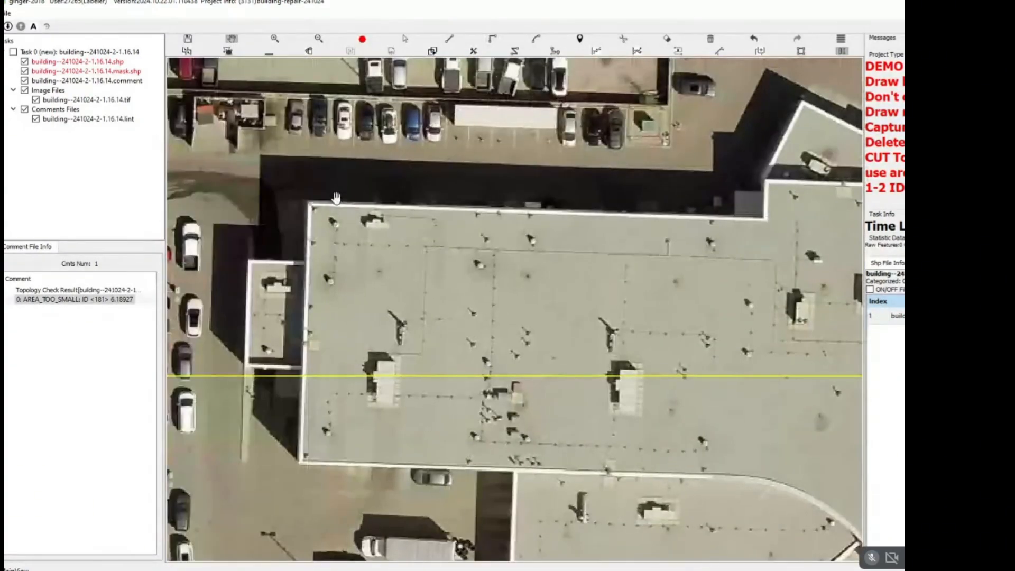
{"action": "left_click", "coordinate": [310, 205]}
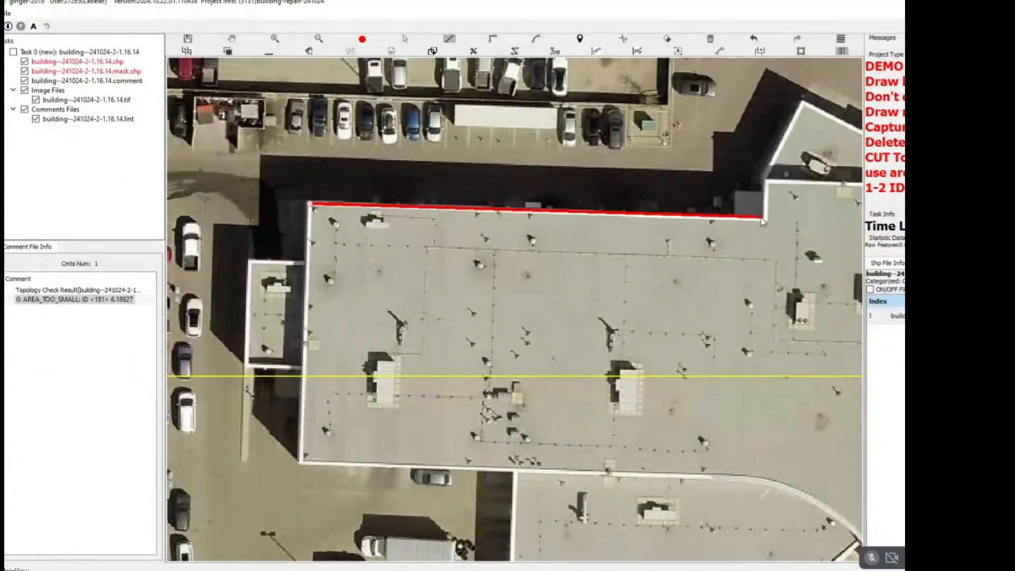
{"action": "key", "text": "2"}
{"action": "left_click", "coordinate": [768, 182]}
{"action": "left_click_drag", "start_coordinate": [784, 165], "coordinate": [654, 256]}
{"action": "key", "text": "1"}
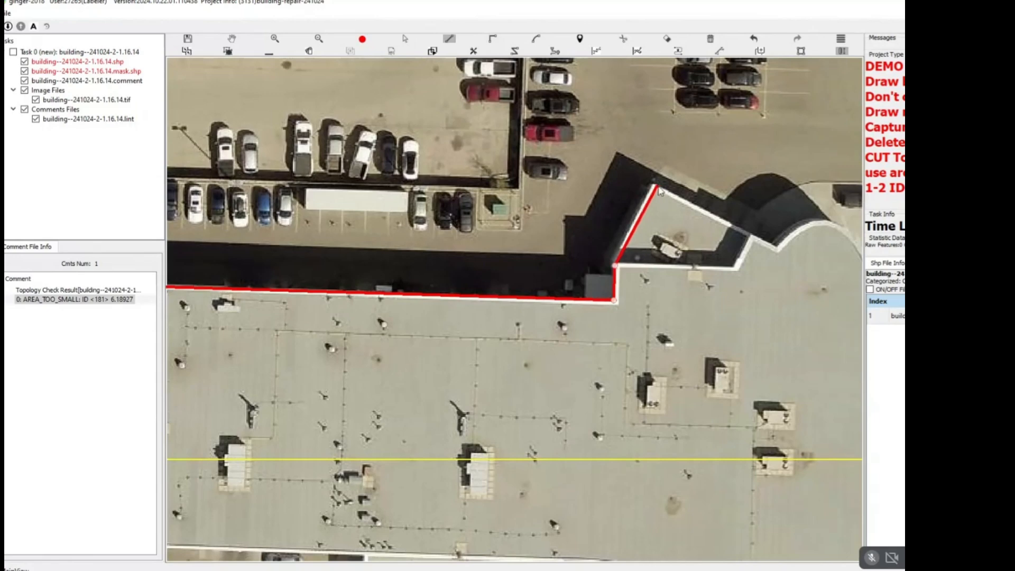
{"action": "left_click", "coordinate": [655, 185]}
{"action": "left_click", "coordinate": [780, 248]}
Continue the outline with arcs around the curved east end to the inner corner where the south wing begins.
{"action": "key", "text": "3"}
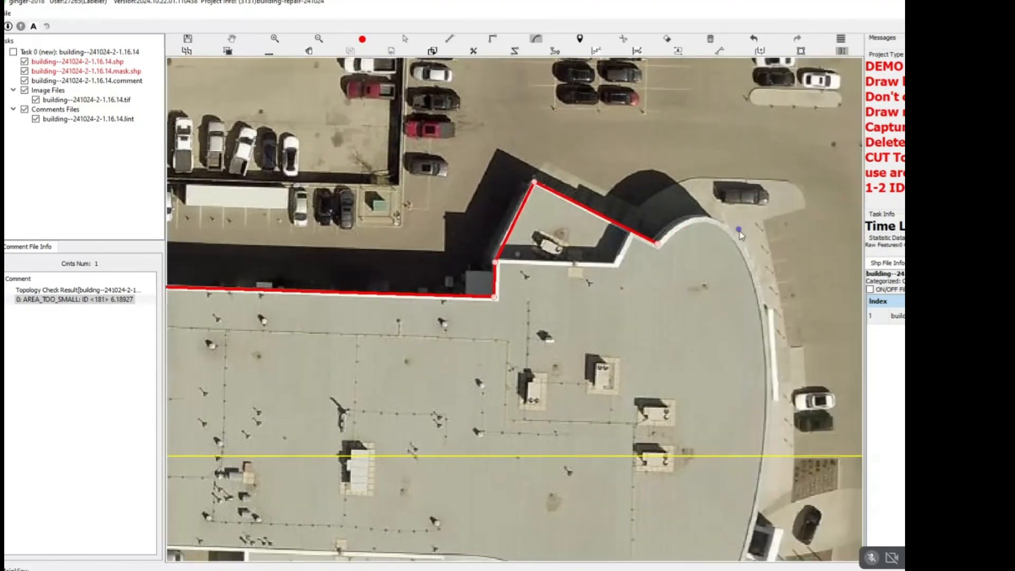
{"action": "left_click", "coordinate": [746, 247]}
{"action": "left_click", "coordinate": [719, 223]}
{"action": "left_click_drag", "start_coordinate": [745, 546], "coordinate": [709, 249]}
{"action": "left_click", "coordinate": [662, 360]}
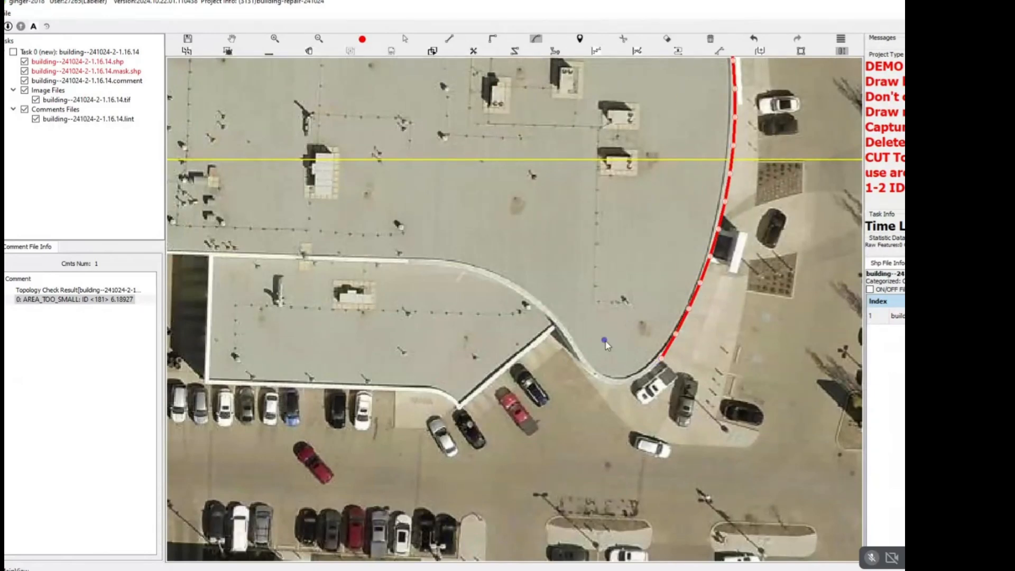
{"action": "left_click", "coordinate": [567, 343]}
{"action": "key", "text": "1"}
{"action": "scroll", "coordinate": [557, 332], "scroll_direction": "up", "scroll_amount": 1}
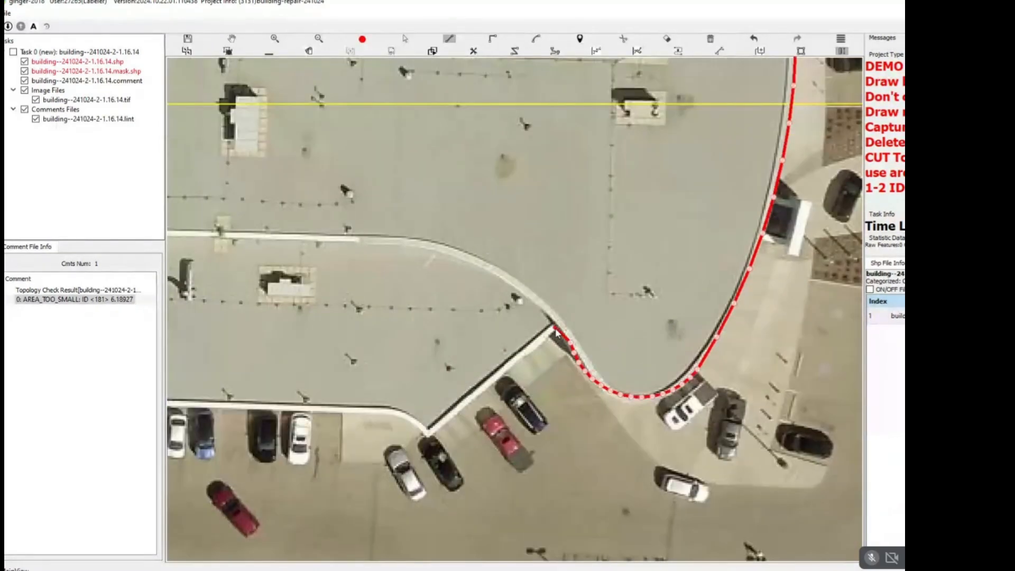
{"action": "left_click", "coordinate": [558, 326]}
Trace the south wing's diagonal edge, rounded corner, straight south edge and west edge up to the main building.
{"action": "left_click_drag", "start_coordinate": [395, 421], "coordinate": [609, 303]}
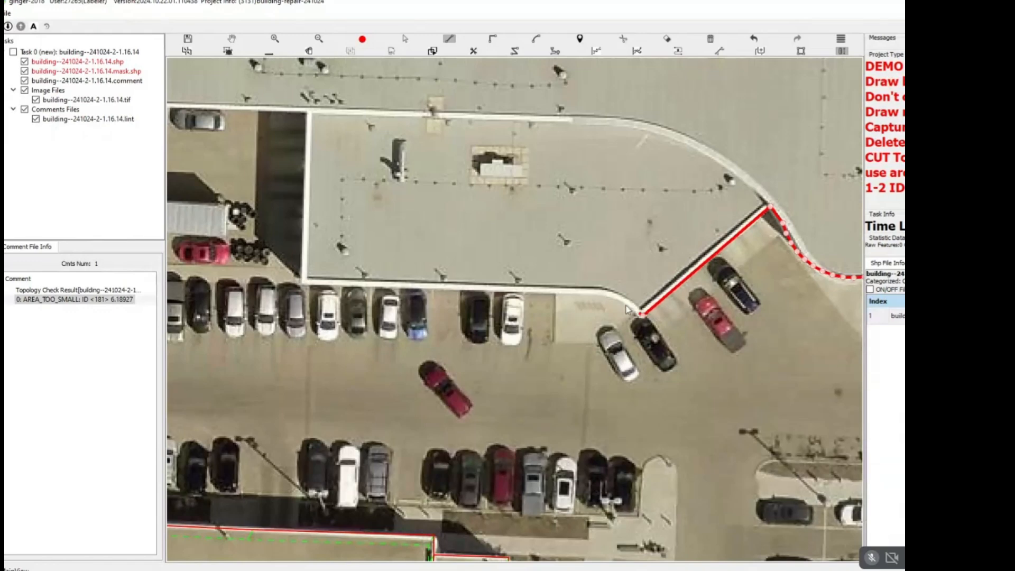
{"action": "left_click", "coordinate": [599, 292]}
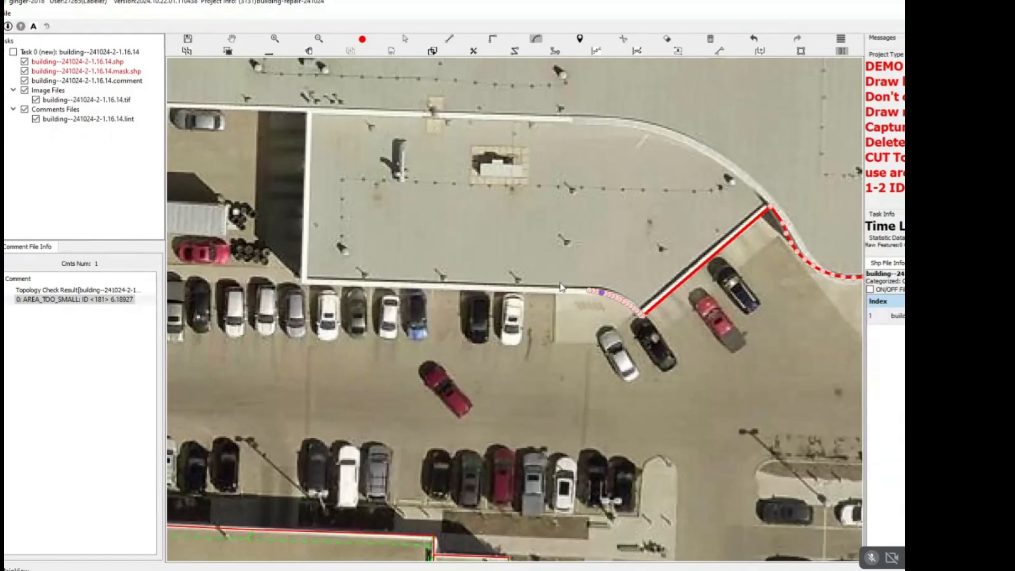
{"action": "left_click", "coordinate": [588, 290]}
{"action": "key", "text": "1"}
{"action": "left_click_drag", "start_coordinate": [305, 282], "coordinate": [536, 294]}
{"action": "left_click", "coordinate": [535, 294]}
{"action": "left_click_drag", "start_coordinate": [539, 232], "coordinate": [590, 403]}
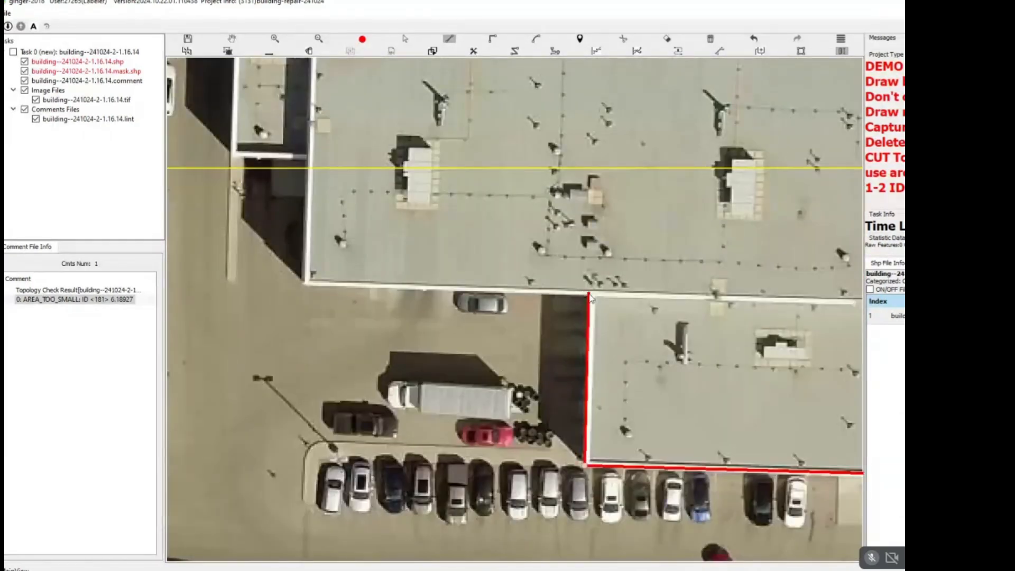
{"action": "left_click", "coordinate": [589, 294]}
Trace the main building's southwest corner and the small west annex, and close the outline at the northwest corner.
{"action": "left_click_drag", "start_coordinate": [380, 281], "coordinate": [574, 321]}
{"action": "left_click", "coordinate": [501, 324]}
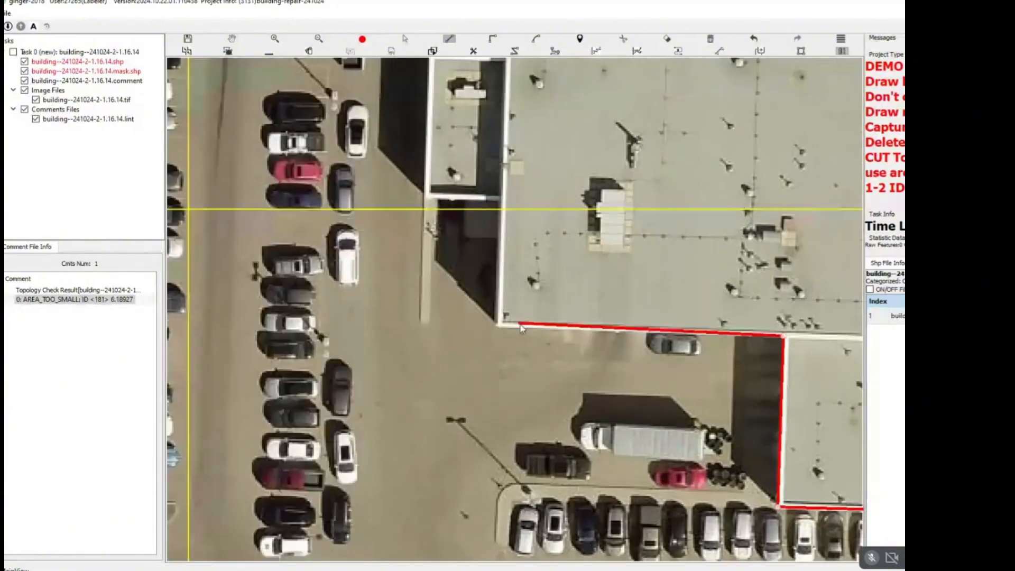
{"action": "left_click_drag", "start_coordinate": [506, 208], "coordinate": [528, 316]}
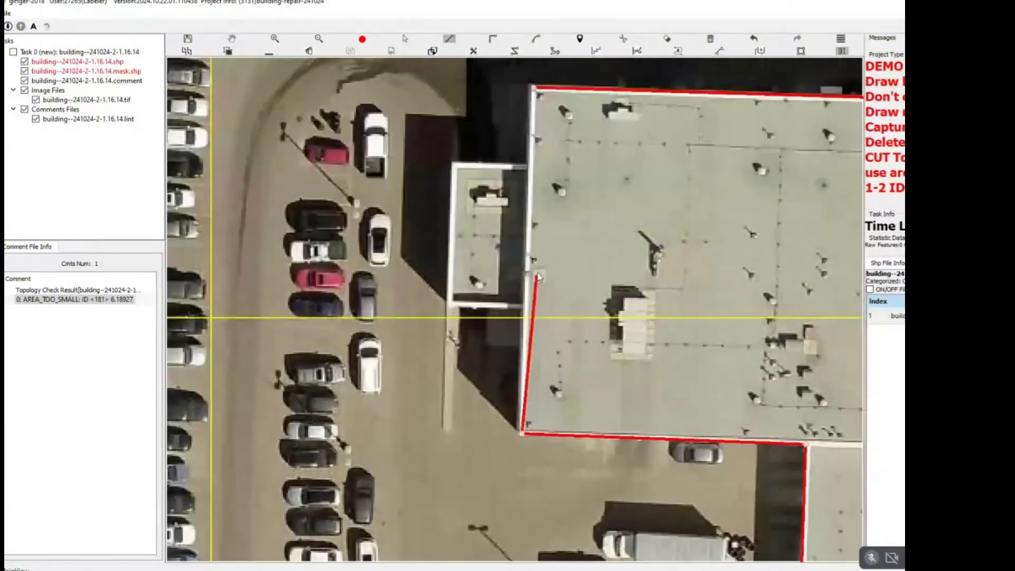
{"action": "left_click", "coordinate": [523, 307]}
{"action": "key", "text": "2"}
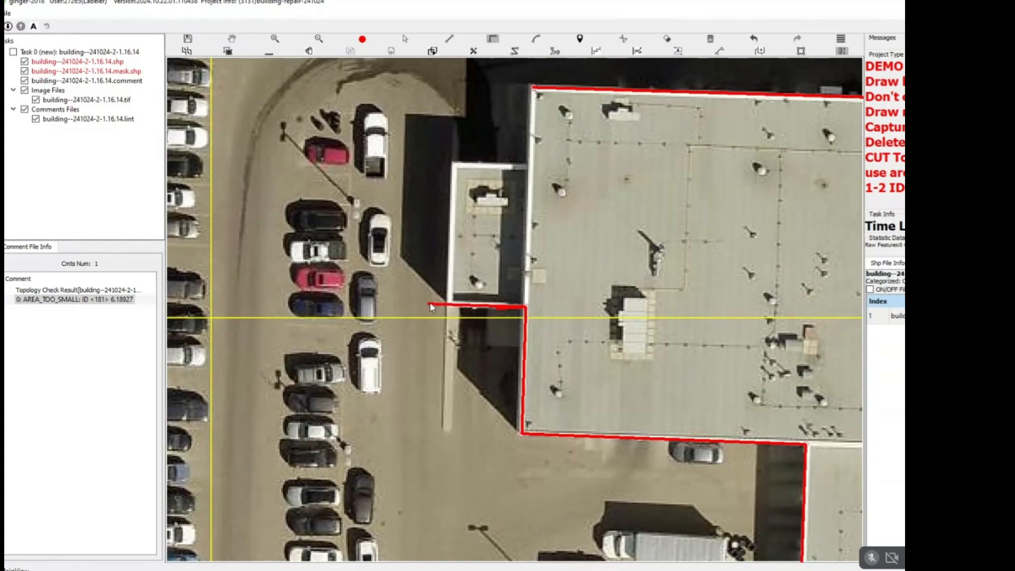
{"action": "left_click", "coordinate": [450, 306]}
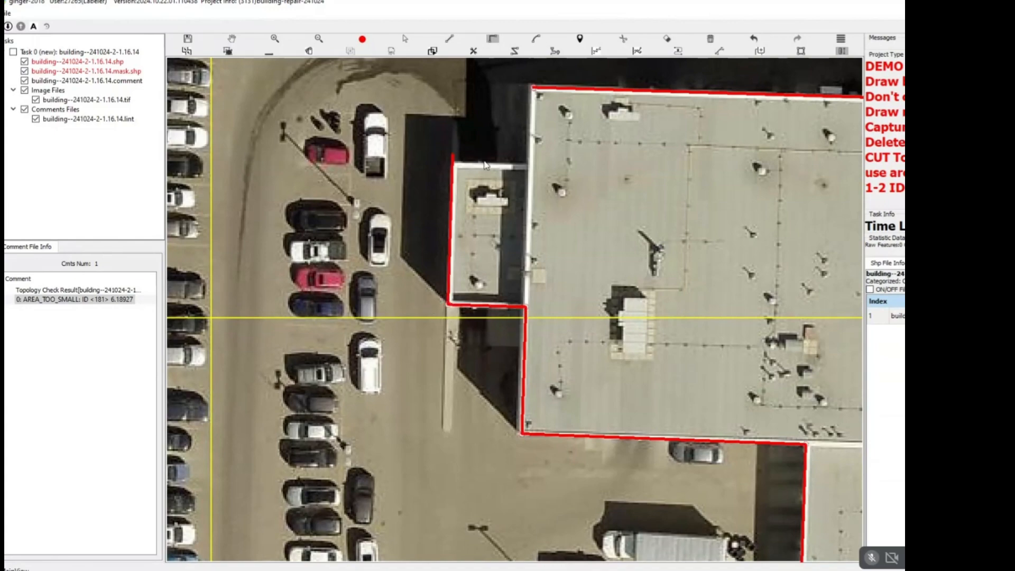
{"action": "left_click", "coordinate": [534, 167]}
{"action": "left_click", "coordinate": [534, 89]}
{"action": "key", "text": "space"}
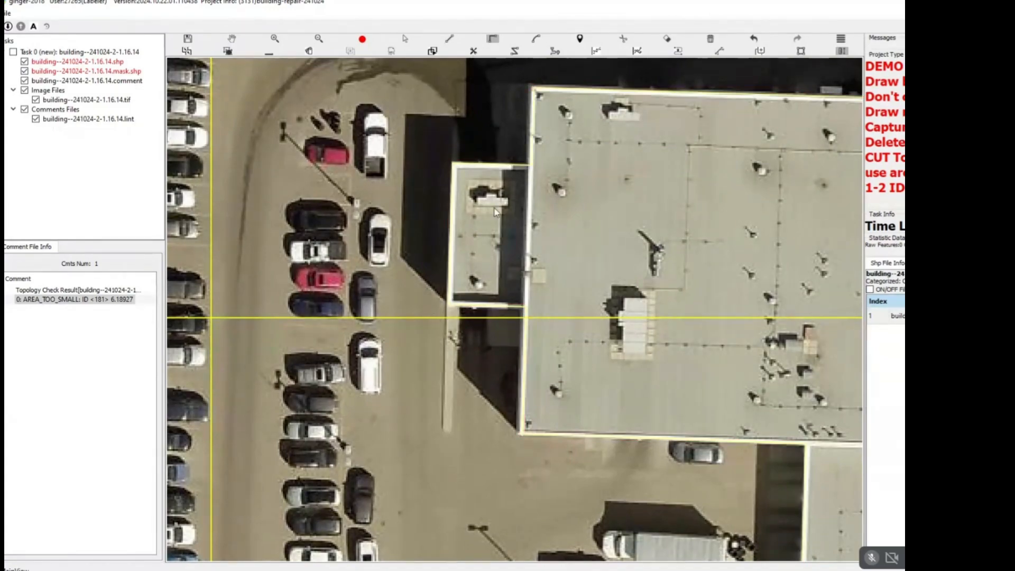
Split the south wing from the main building along the straight and curved roof line between them.
{"action": "scroll", "coordinate": [565, 235], "scroll_direction": "down", "scroll_amount": 2}
{"action": "left_click_drag", "start_coordinate": [565, 235], "coordinate": [476, 206]}
{"action": "left_click_drag", "start_coordinate": [710, 238], "coordinate": [568, 213]}
{"action": "scroll", "coordinate": [567, 214], "scroll_direction": "up", "scroll_amount": 2}
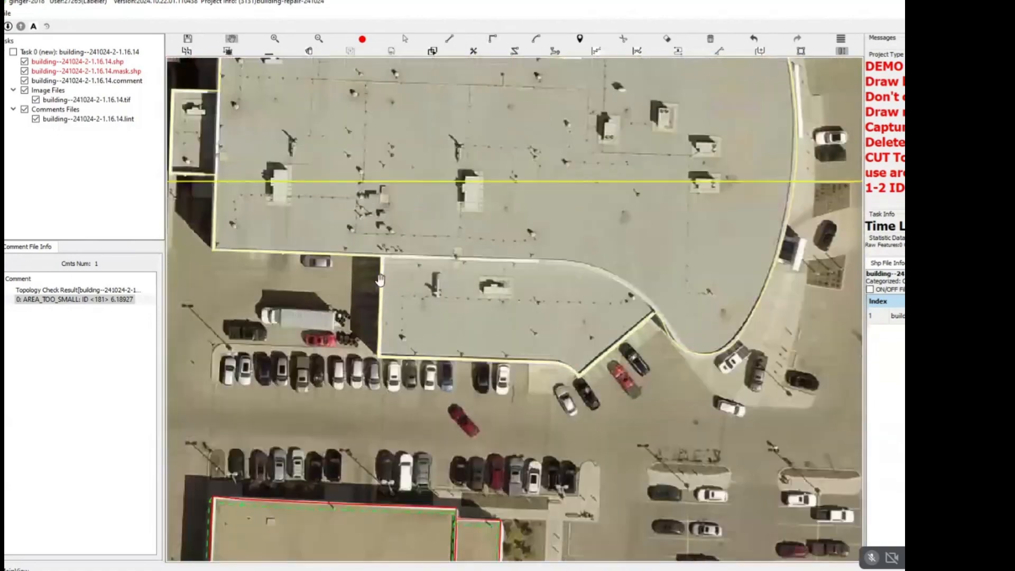
{"action": "key", "text": "space"}
{"action": "left_click", "coordinate": [386, 248]}
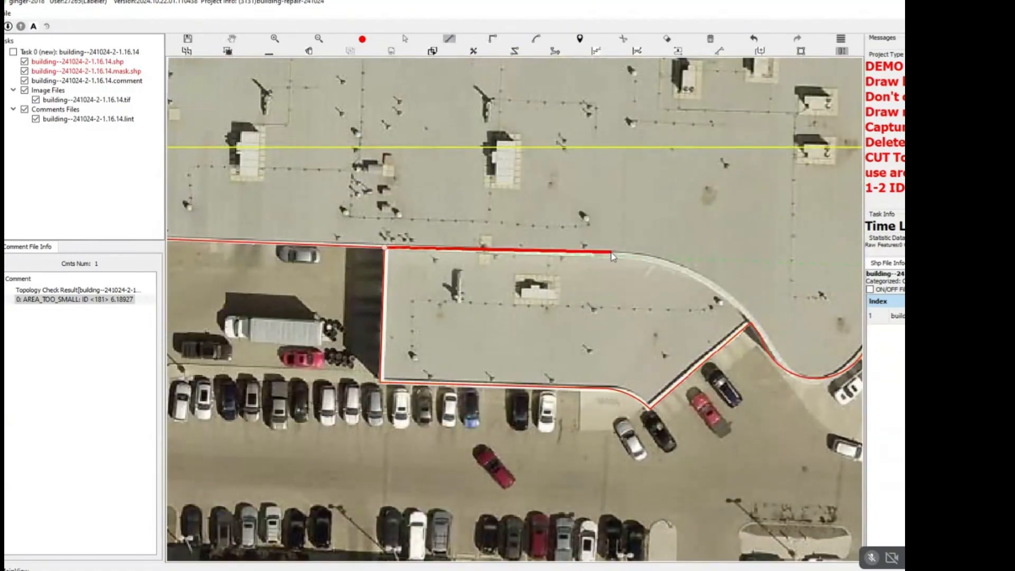
{"action": "scroll", "coordinate": [602, 252], "scroll_direction": "up", "scroll_amount": 1}
{"action": "left_click", "coordinate": [615, 253]}
{"action": "key", "text": "c"}
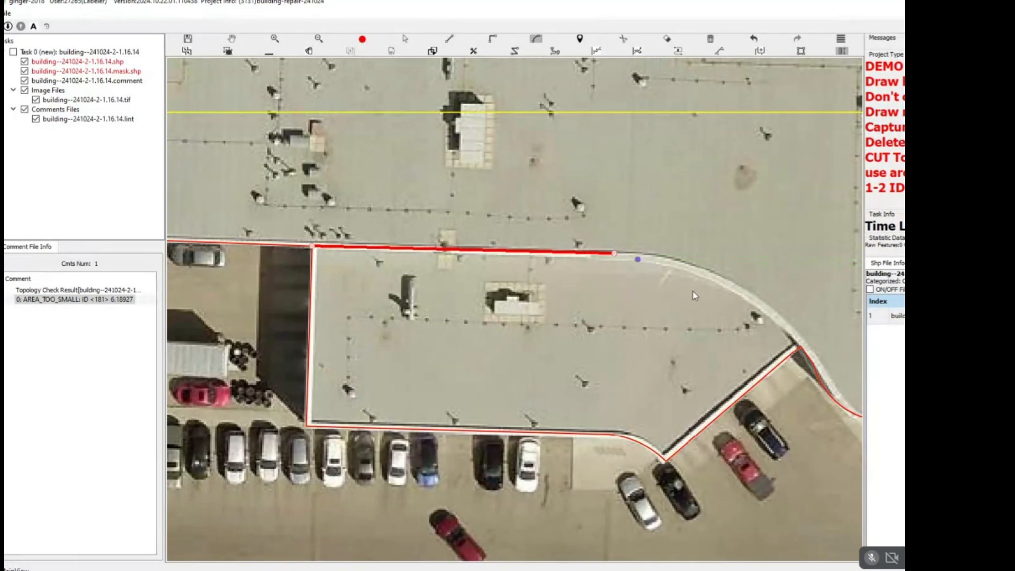
{"action": "left_click", "coordinate": [801, 347]}
{"action": "left_click", "coordinate": [759, 315]}
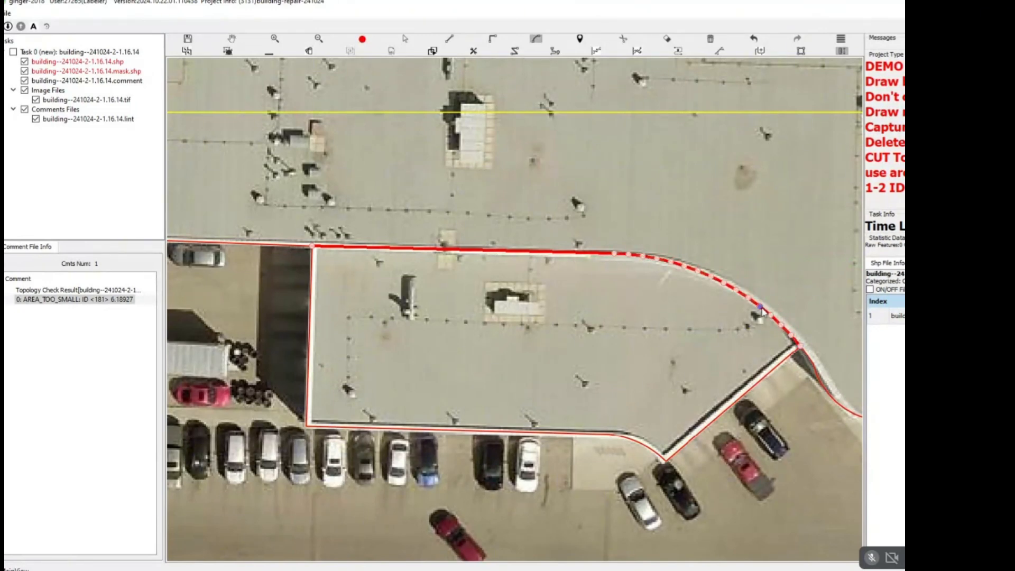
{"action": "key", "text": "space"}
Split the small west annex from the main building along their shared wall line.
{"action": "scroll", "coordinate": [725, 299], "scroll_direction": "down", "scroll_amount": 3}
{"action": "left_click_drag", "start_coordinate": [410, 157], "coordinate": [568, 236]}
{"action": "scroll", "coordinate": [568, 237], "scroll_direction": "up", "scroll_amount": 2}
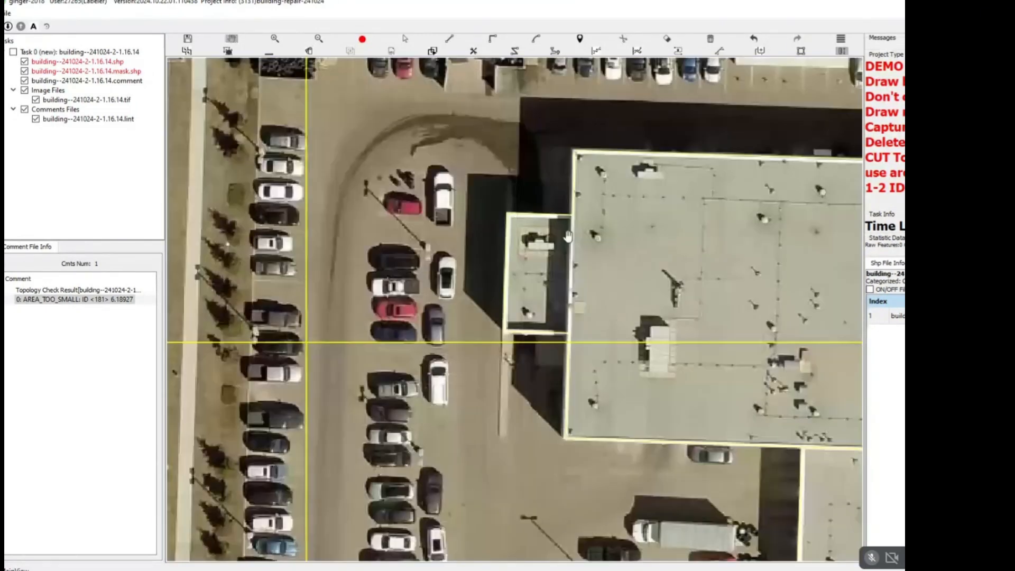
{"action": "key", "text": "l"}
{"action": "left_click", "coordinate": [573, 215]}
{"action": "left_click", "coordinate": [570, 335]}
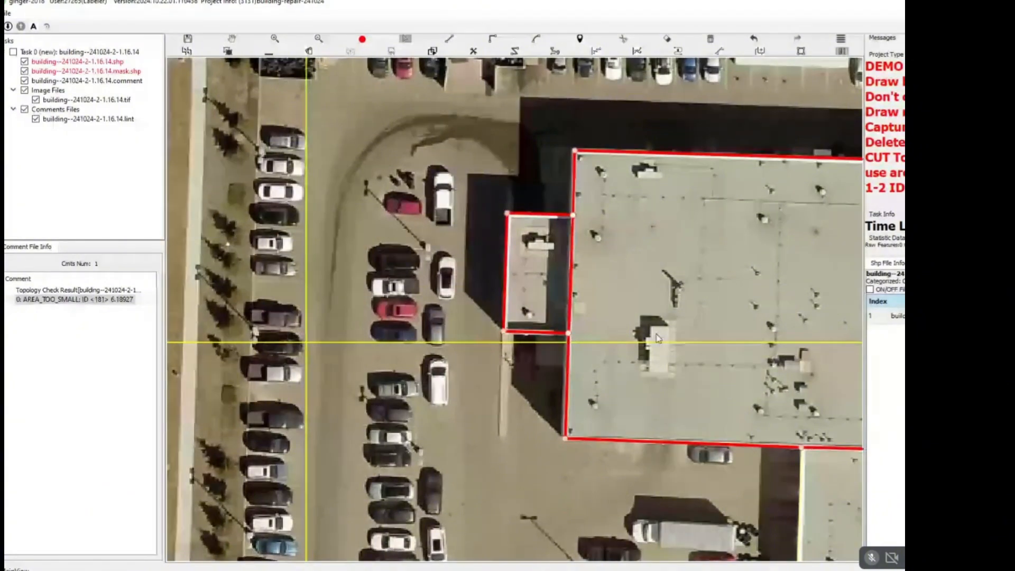
{"action": "key", "text": "space"}
Split the triangular roof section on the north side from the main building along its south and east edges.
{"action": "left_click_drag", "start_coordinate": [783, 365], "coordinate": [423, 186]}
{"action": "left_click_drag", "start_coordinate": [423, 186], "coordinate": [506, 382]}
{"action": "key", "text": "space"}
{"action": "scroll", "coordinate": [555, 316], "scroll_direction": "down", "scroll_amount": 2}
{"action": "scroll", "coordinate": [554, 316], "scroll_direction": "up", "scroll_amount": 5}
{"action": "key", "text": "l"}
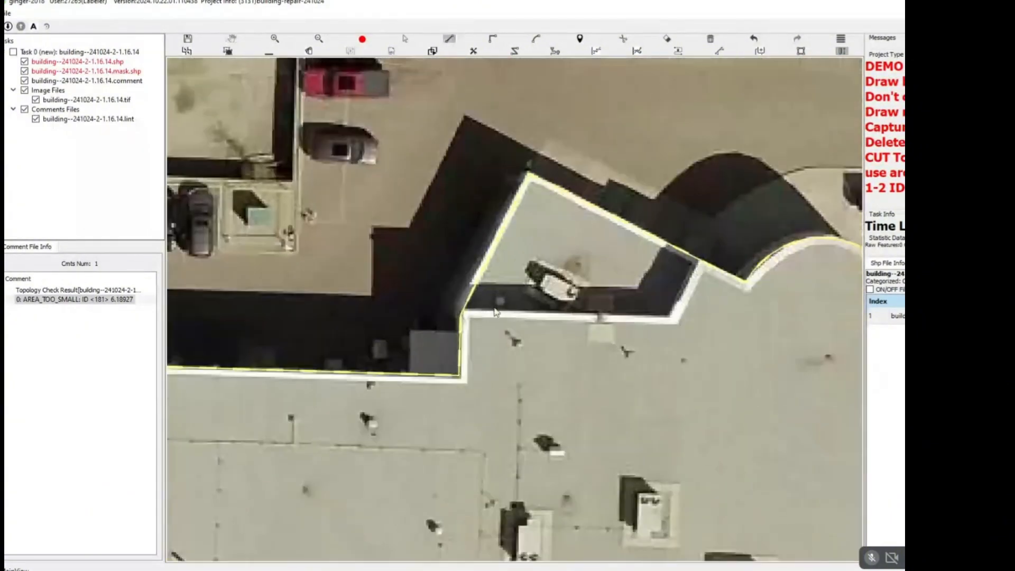
{"action": "left_click", "coordinate": [464, 311]}
{"action": "left_click", "coordinate": [670, 318]}
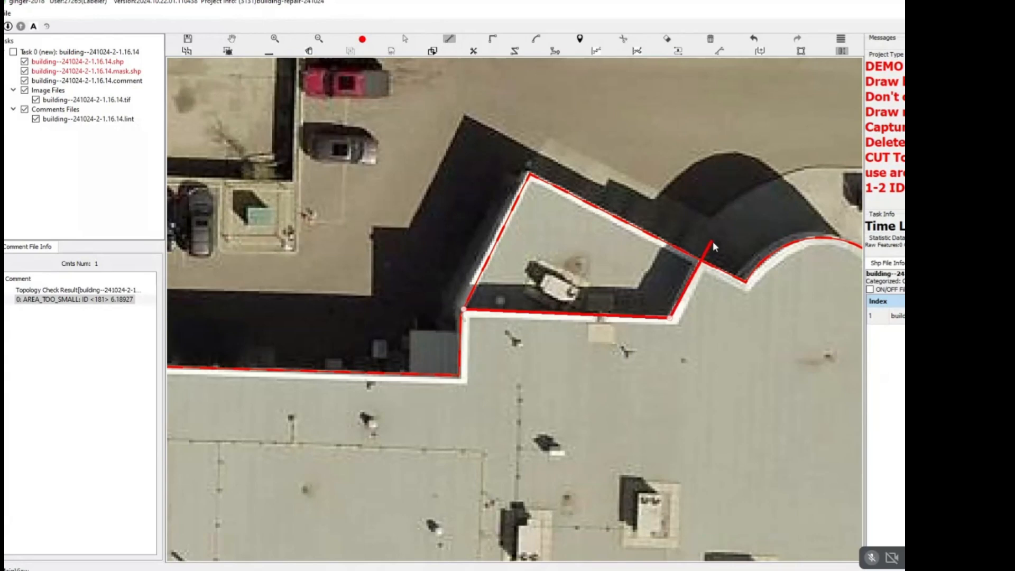
{"action": "right_click", "coordinate": [730, 221]}
{"action": "left_click", "coordinate": [541, 371]}
{"action": "key", "text": "space"}
Draw the small square annex in the inner corner of the north wall, west of the triangular section.
{"action": "scroll", "coordinate": [544, 341], "scroll_direction": "down", "scroll_amount": 2}
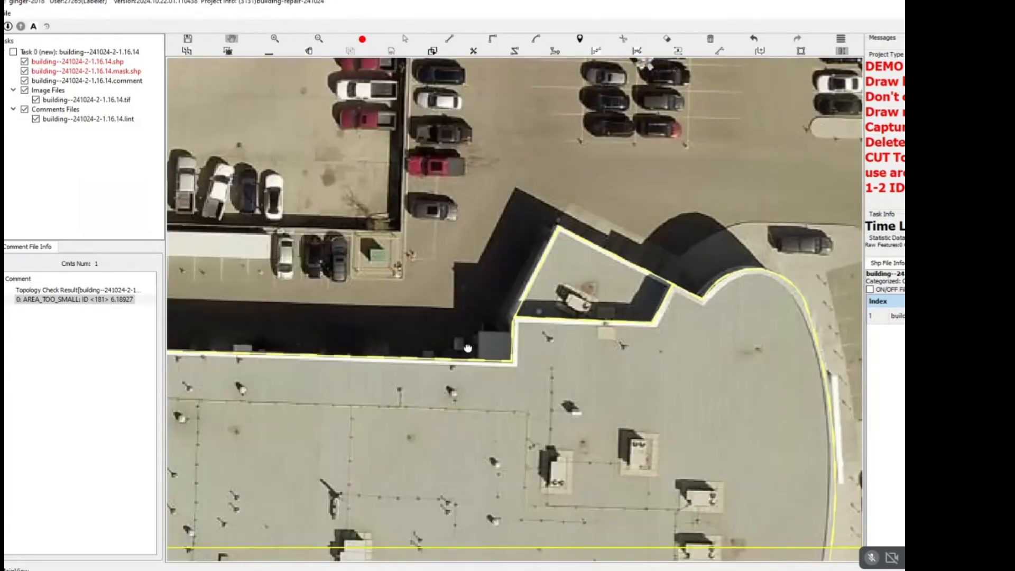
{"action": "left_click_drag", "start_coordinate": [468, 345], "coordinate": [481, 334]}
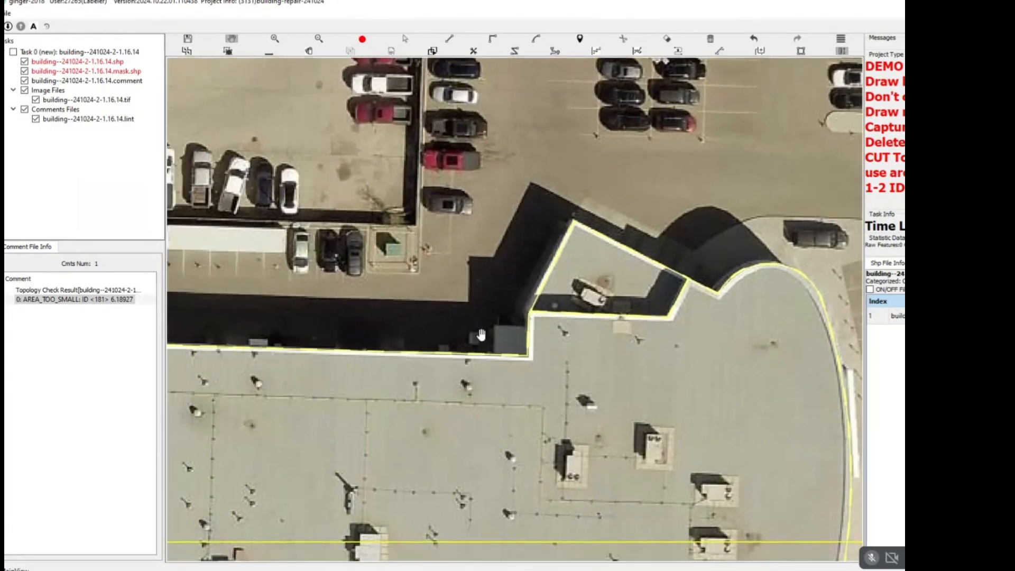
{"action": "scroll", "coordinate": [471, 339], "scroll_direction": "up", "scroll_amount": 3}
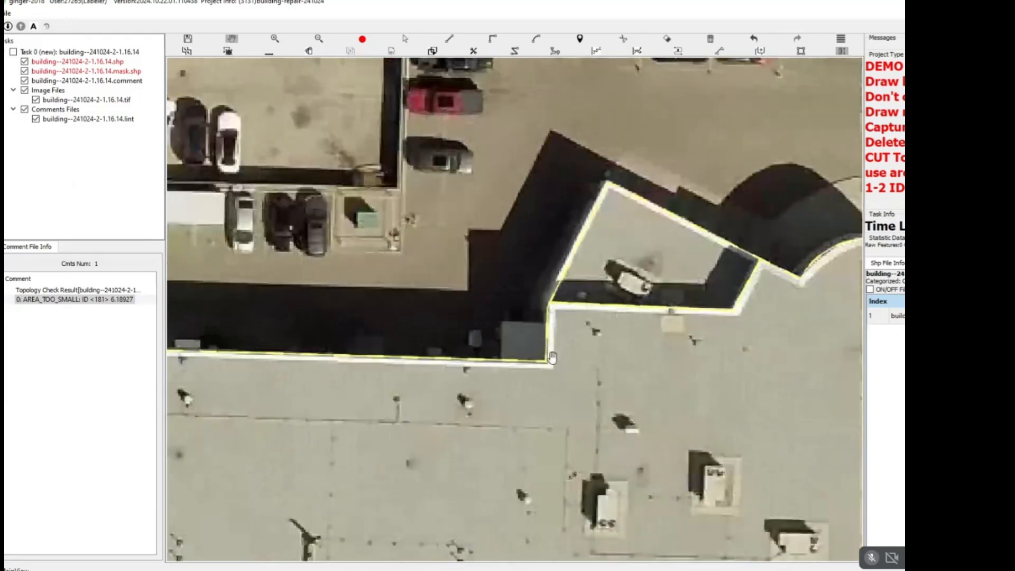
{"action": "key", "text": "r"}
{"action": "left_click", "coordinate": [555, 296]}
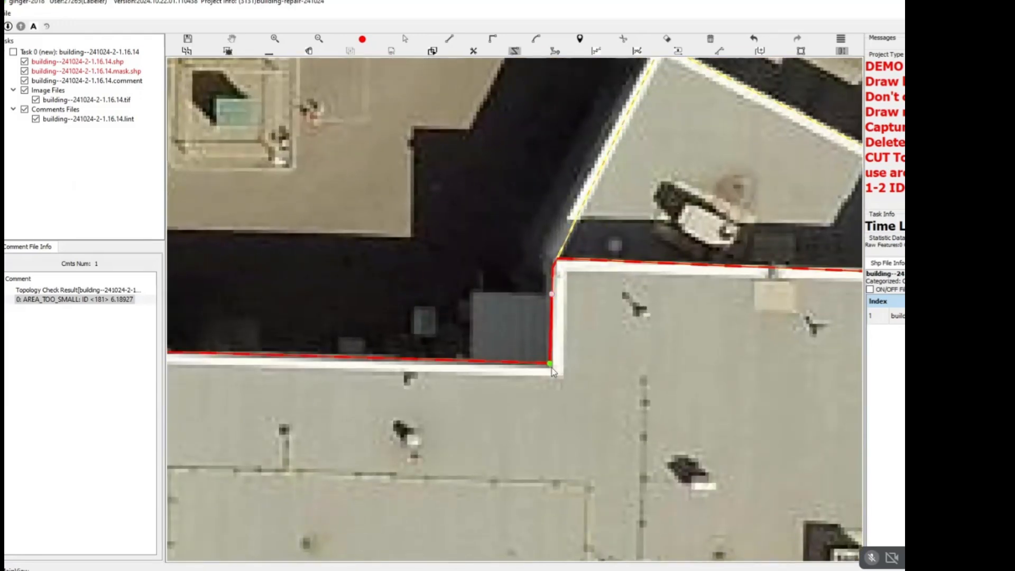
{"action": "right_click", "coordinate": [553, 298]}
{"action": "scroll", "coordinate": [553, 302], "scroll_direction": "down", "scroll_amount": 3}
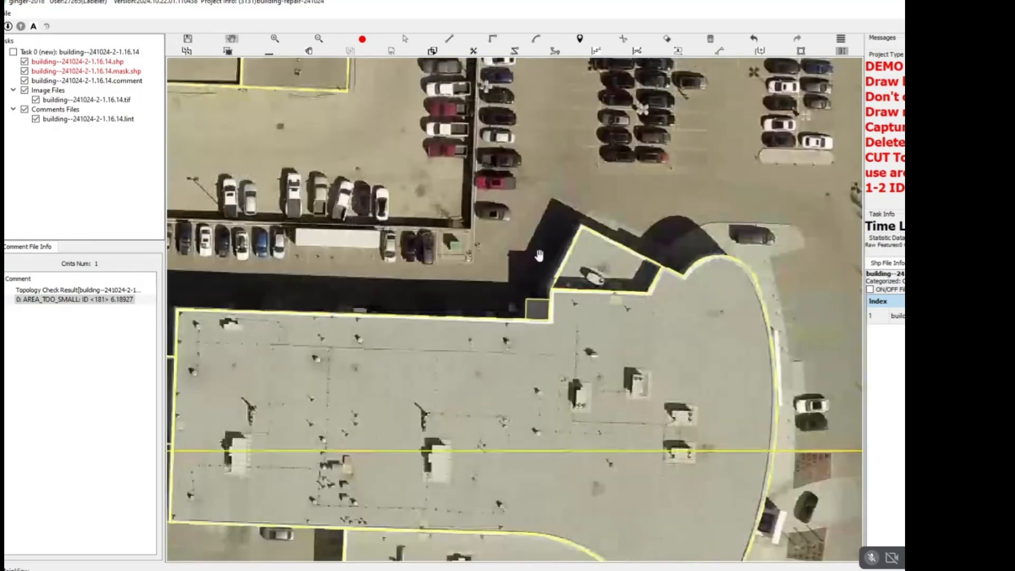
Select all parts of the redrawn building and offset their roof outlines to the base of the walls.
{"action": "key", "text": "s"}
{"action": "left_click_drag", "start_coordinate": [524, 245], "coordinate": [728, 406]}
{"action": "scroll", "coordinate": [593, 263], "scroll_direction": "up", "scroll_amount": 3}
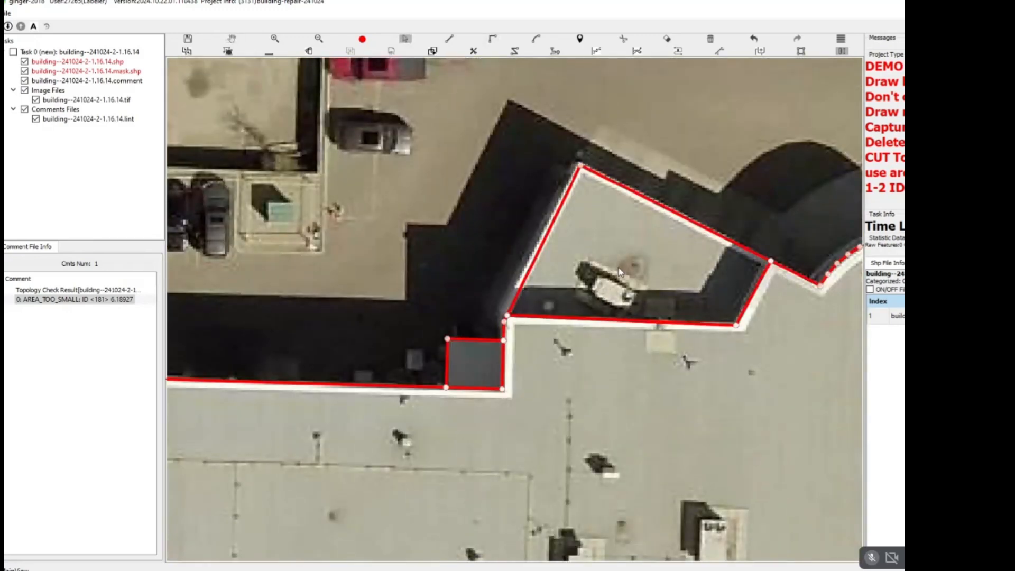
{"action": "key", "text": "Escape"}
{"action": "left_click_drag", "start_coordinate": [827, 252], "coordinate": [741, 277]}
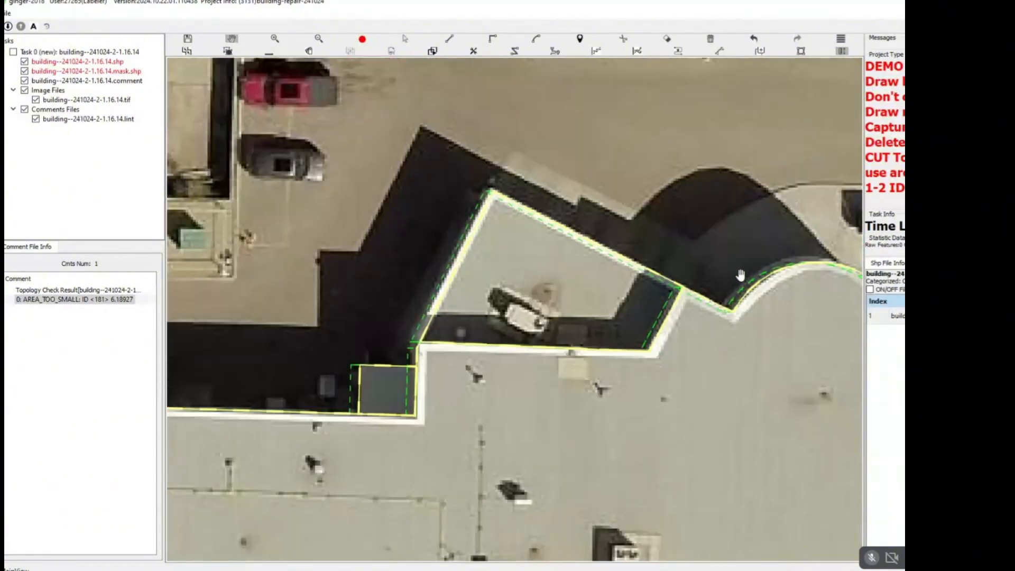
Delete the existing faulty outlines of the tall building across the road to the northeast.
{"action": "scroll", "coordinate": [737, 294], "scroll_direction": "down", "scroll_amount": 1}
{"action": "scroll", "coordinate": [737, 294], "scroll_direction": "down", "scroll_amount": 5}
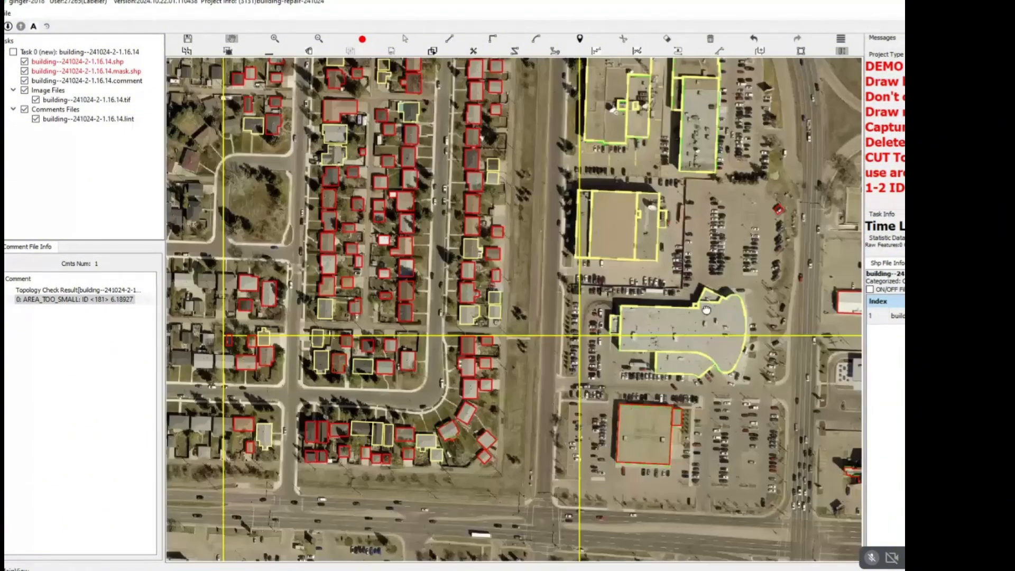
{"action": "scroll", "coordinate": [605, 295], "scroll_direction": "down", "scroll_amount": 4}
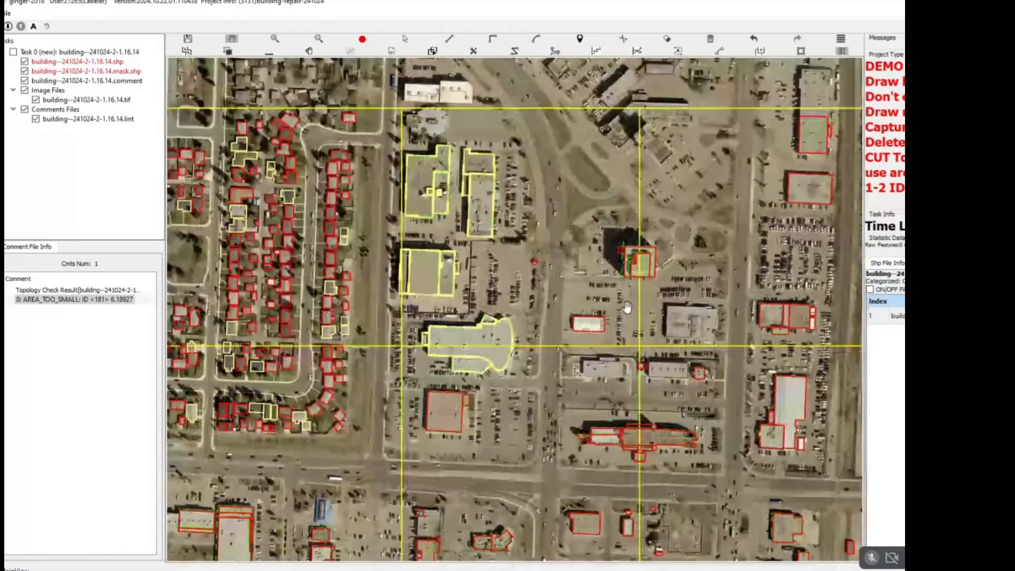
{"action": "scroll", "coordinate": [642, 266], "scroll_direction": "up", "scroll_amount": 8}
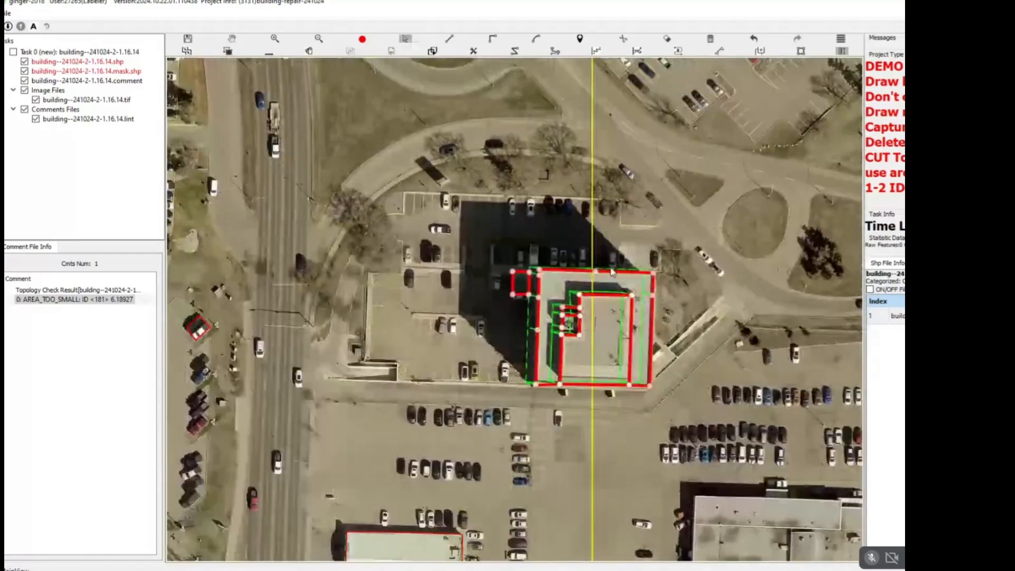
{"action": "scroll", "coordinate": [605, 280], "scroll_direction": "up", "scroll_amount": 3}
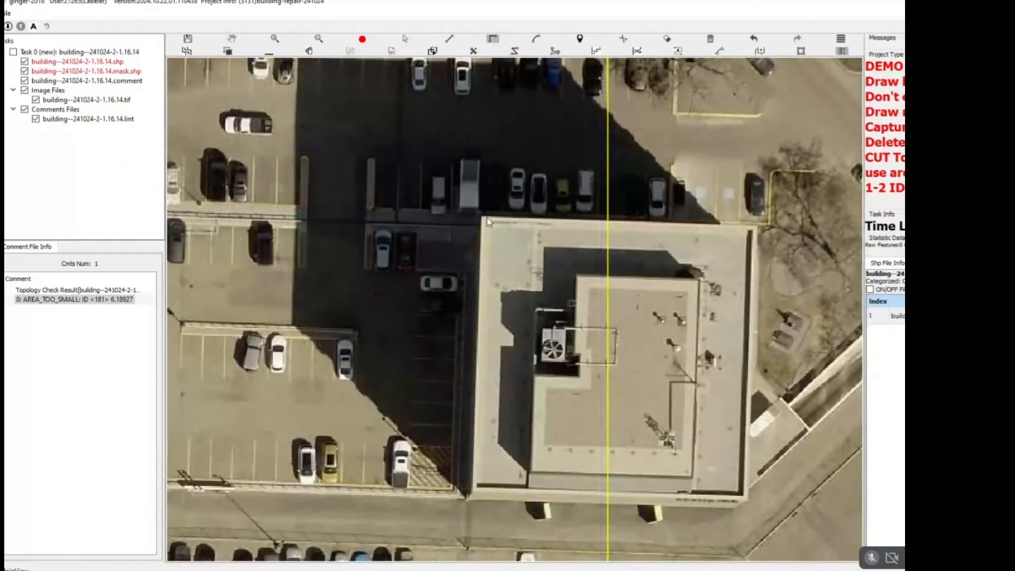
Trace the tall building's rectangular outer roof with square corners and offset the outline to its base.
{"action": "left_click", "coordinate": [482, 214]}
{"action": "left_click", "coordinate": [473, 493]}
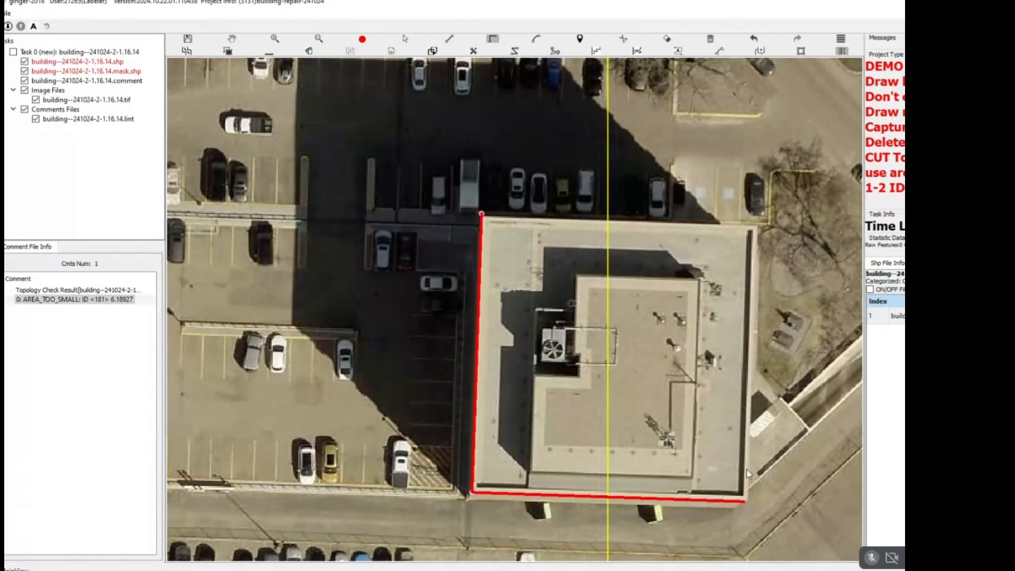
{"action": "left_click", "coordinate": [754, 198]}
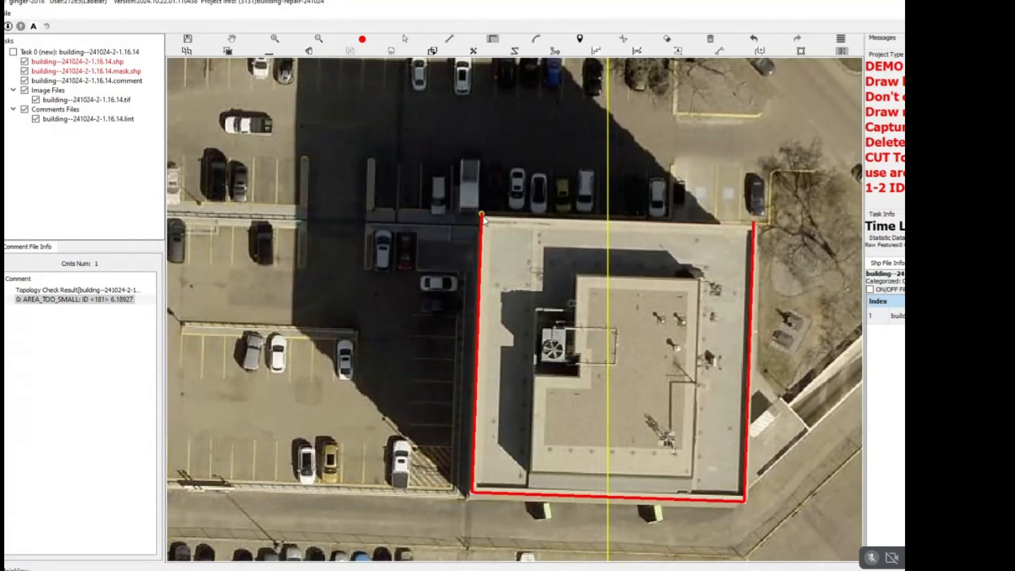
{"action": "key", "text": "space"}
{"action": "key", "text": "s"}
{"action": "left_click", "coordinate": [598, 271]}
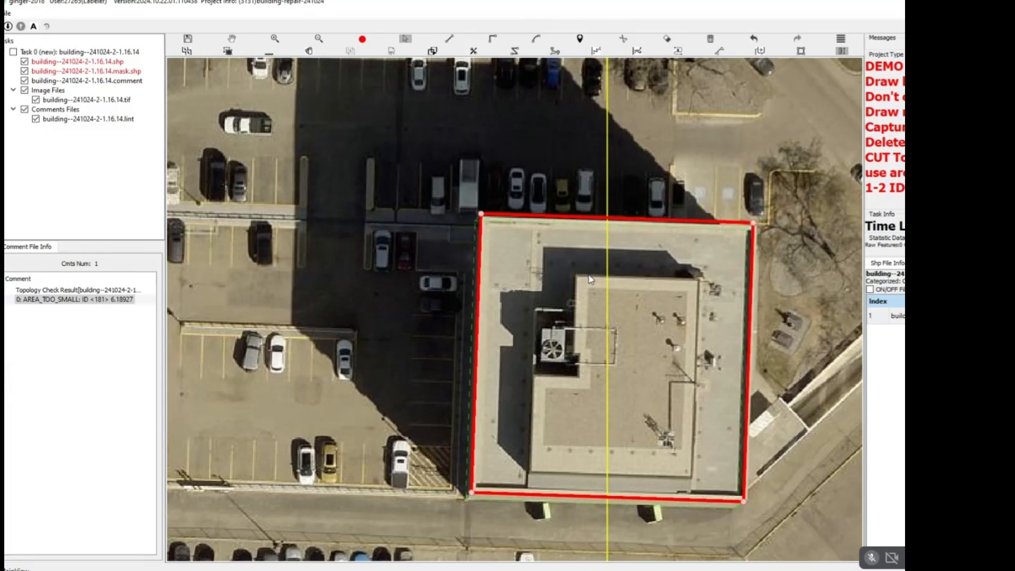
{"action": "key", "text": "h"}
Trace the L-shaped upper roof inside the tall building's outline.
{"action": "left_click_drag", "start_coordinate": [682, 302], "coordinate": [659, 263]}
{"action": "left_click", "coordinate": [676, 241]}
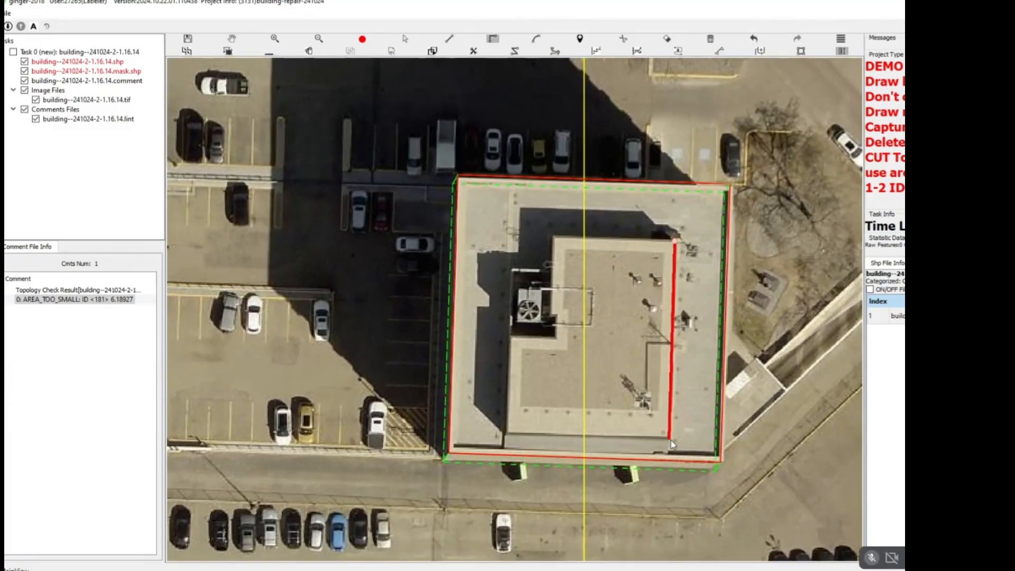
{"action": "left_click", "coordinate": [669, 438]}
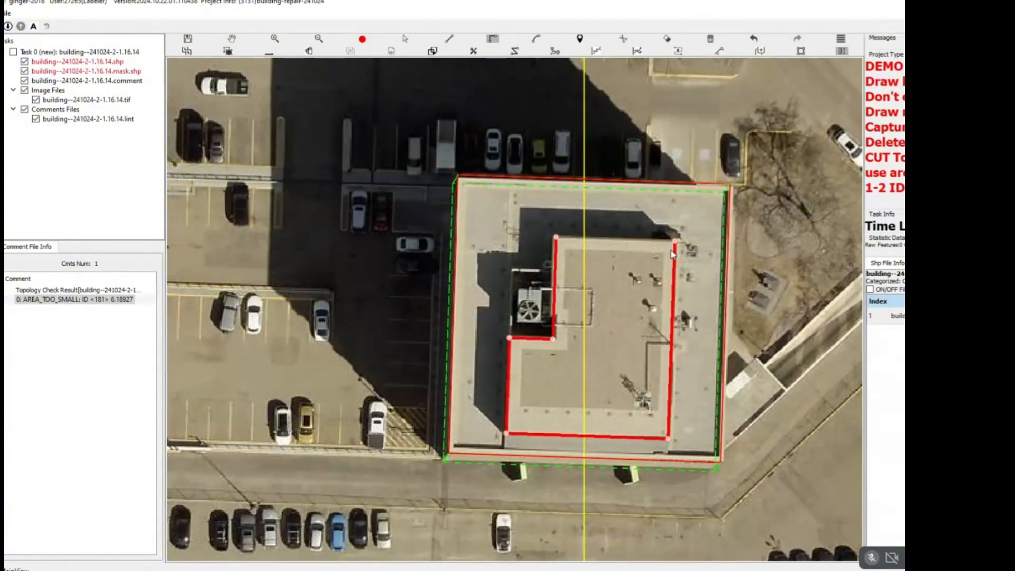
{"action": "key", "text": "h"}
Offset the L-shaped upper roof outline to the base of its walls.
{"action": "left_click_drag", "start_coordinate": [569, 414], "coordinate": [573, 359]}
{"action": "scroll", "coordinate": [573, 359], "scroll_direction": "up", "scroll_amount": 1}
{"action": "key", "text": "v"}
{"action": "left_click", "coordinate": [601, 343]}
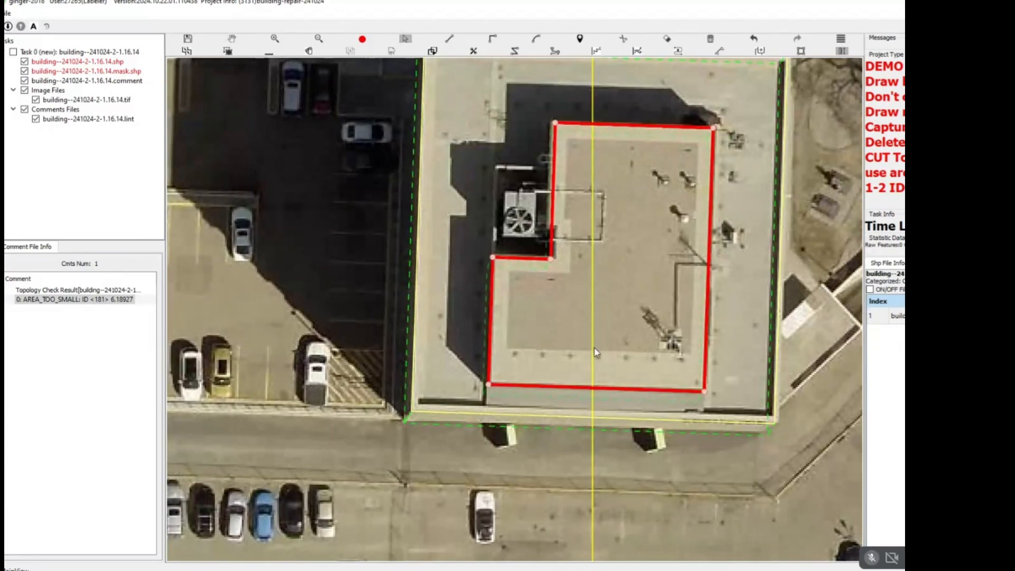
{"action": "scroll", "coordinate": [593, 360], "scroll_direction": "down", "scroll_amount": 2}
{"action": "key", "text": "h"}
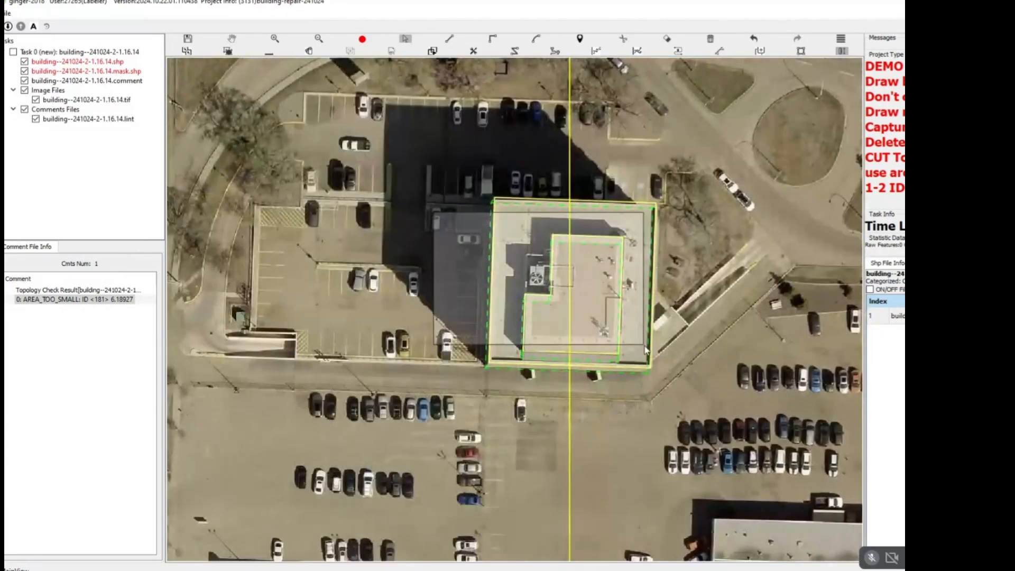
Add a rectangular outline around the fan unit enclosure in the notch of the L-shaped upper roof.
{"action": "left_click_drag", "start_coordinate": [669, 346], "coordinate": [582, 301]}
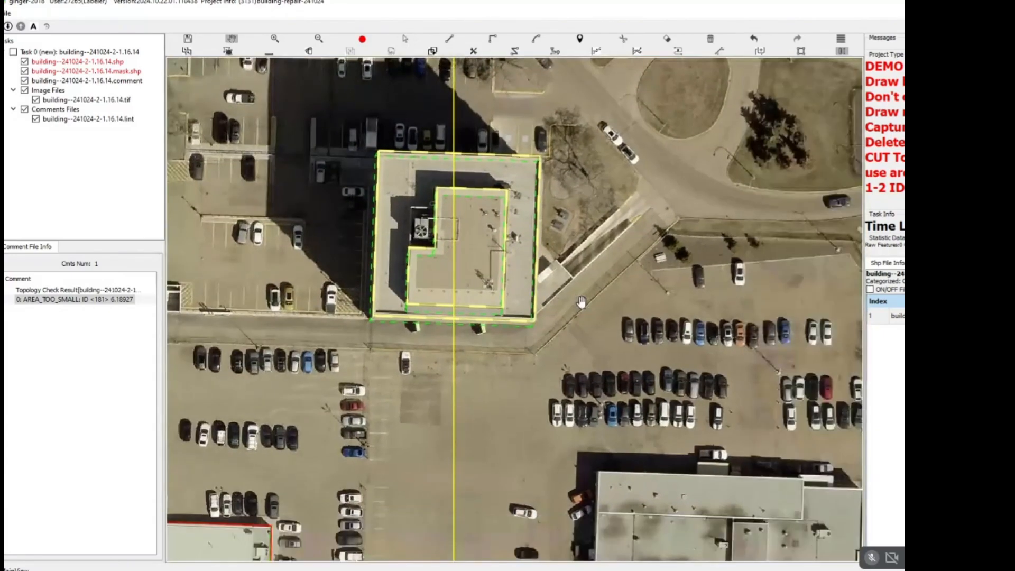
{"action": "left_click_drag", "start_coordinate": [603, 336], "coordinate": [521, 289]}
{"action": "scroll", "coordinate": [557, 317], "scroll_direction": "down", "scroll_amount": 2}
{"action": "scroll", "coordinate": [433, 259], "scroll_direction": "up", "scroll_amount": 4}
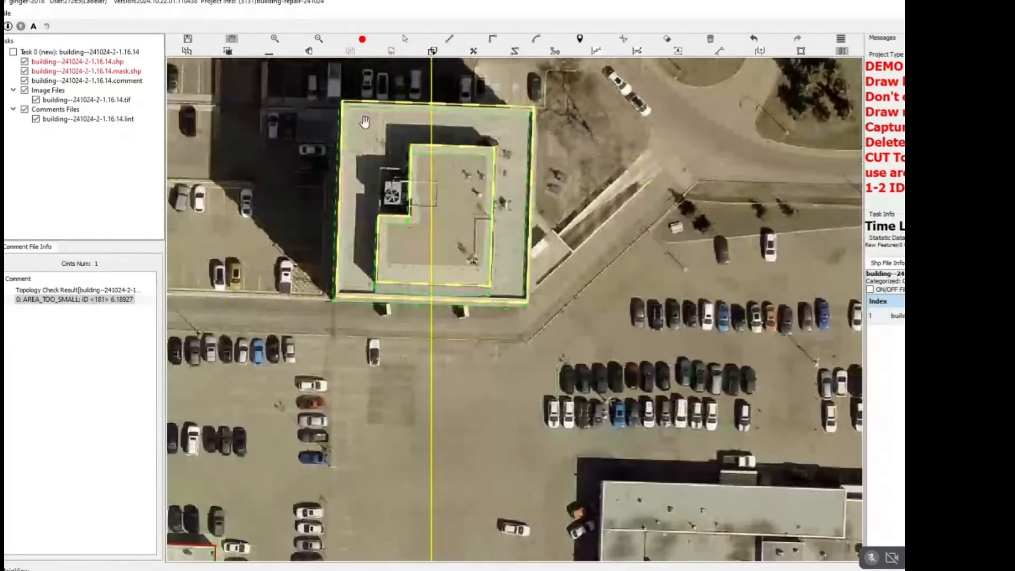
{"action": "scroll", "coordinate": [392, 179], "scroll_direction": "up", "scroll_amount": 2}
{"action": "key", "text": "r"}
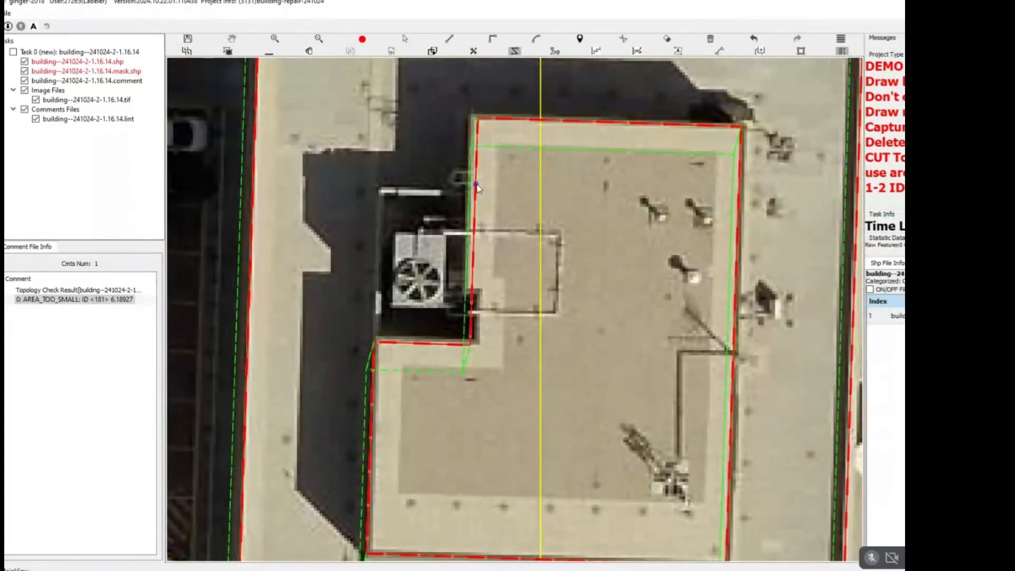
{"action": "left_click", "coordinate": [373, 343]}
{"action": "key", "text": "r"}
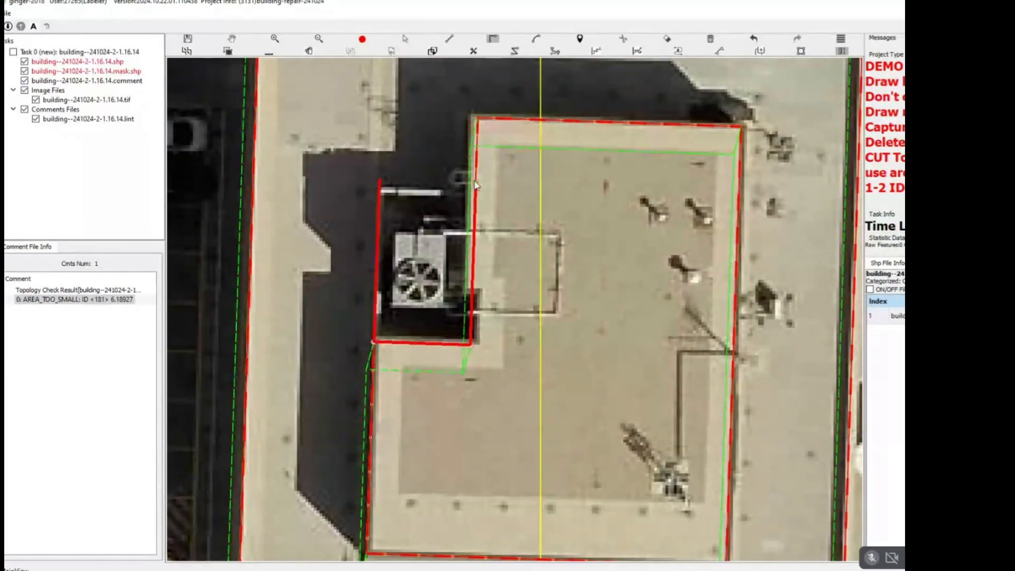
{"action": "double_click", "coordinate": [477, 185]}
{"action": "scroll", "coordinate": [476, 193], "scroll_direction": "down", "scroll_amount": 4}
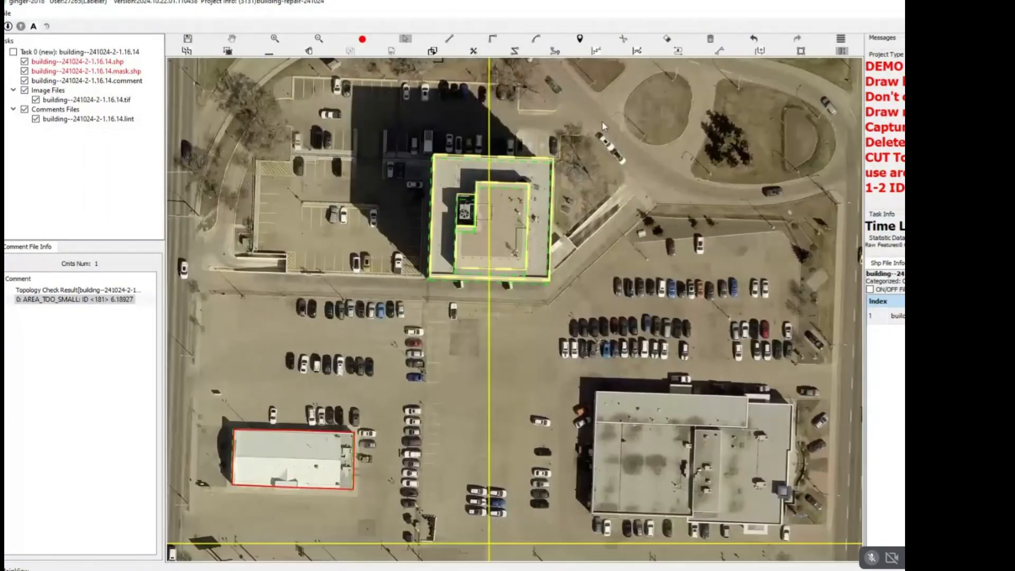
Delete the existing outline of the white-roofed building southwest of the tall building.
{"action": "key", "text": "Escape"}
{"action": "key", "text": "Escape"}
{"action": "scroll", "coordinate": [473, 300], "scroll_direction": "down", "scroll_amount": 5}
{"action": "scroll", "coordinate": [507, 247], "scroll_direction": "up", "scroll_amount": 6}
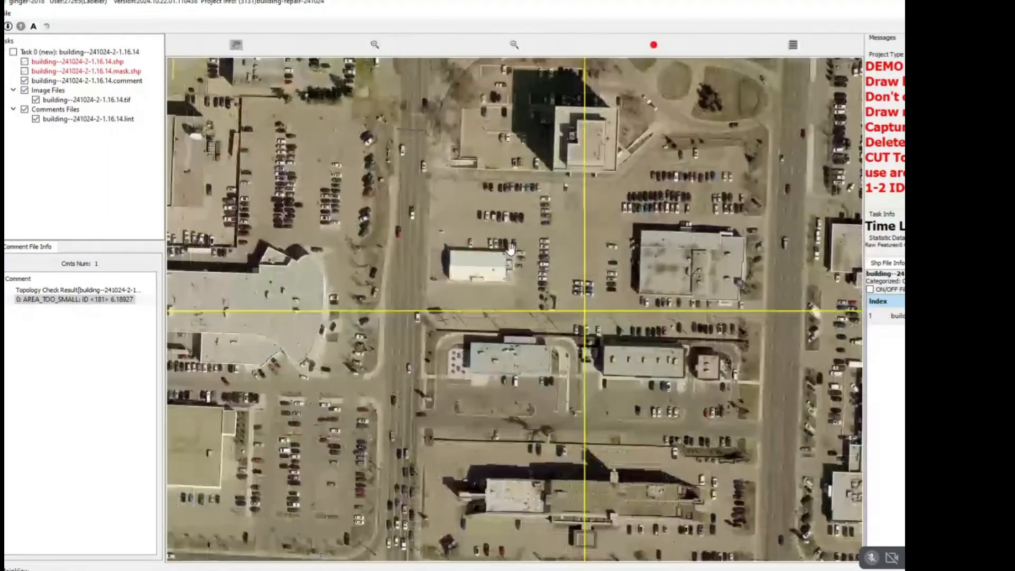
{"action": "scroll", "coordinate": [431, 282], "scroll_direction": "up", "scroll_amount": 2}
{"action": "left_click", "coordinate": [399, 248]}
{"action": "key", "text": "Delete"}
{"action": "scroll", "coordinate": [374, 242], "scroll_direction": "up", "scroll_amount": 1}
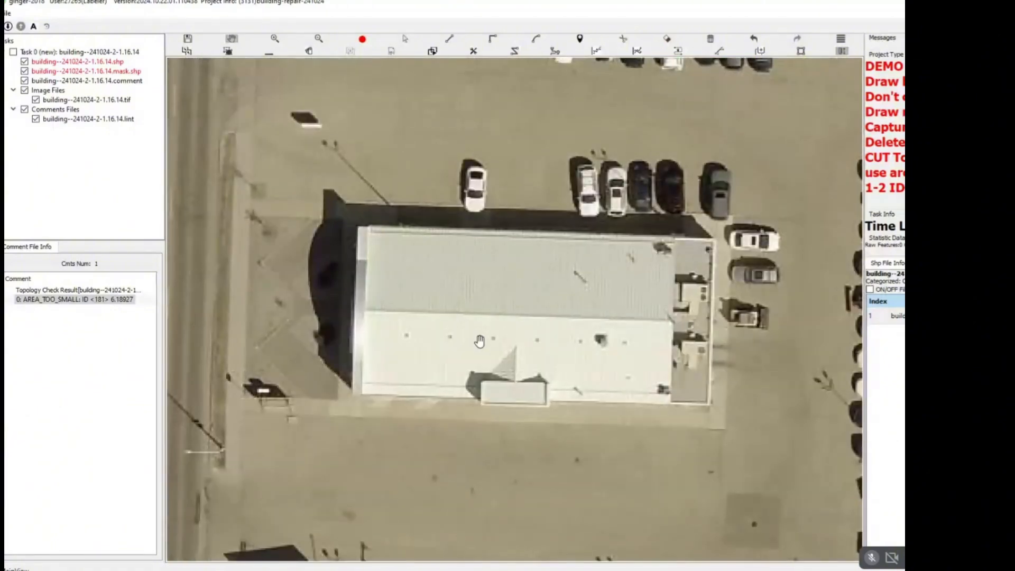
{"action": "key", "text": "ctrl+z"}
{"action": "left_click", "coordinate": [396, 252]}
{"action": "key", "text": "Delete"}
Trace the white-roofed building's rectangular outline and extend it around the small entrance canopy on the south edge.
{"action": "left_click", "coordinate": [360, 228]}
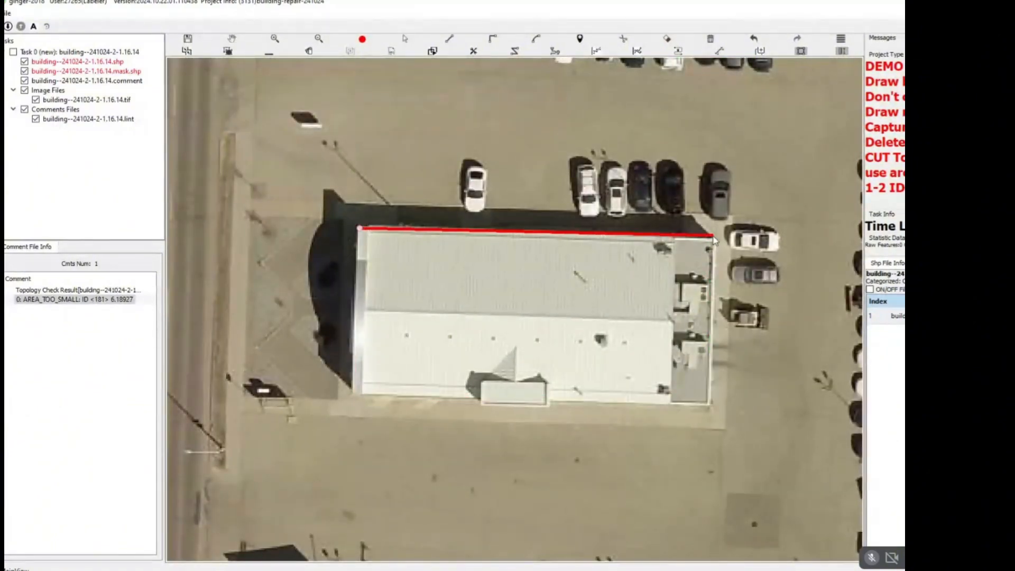
{"action": "left_click", "coordinate": [717, 238]}
{"action": "left_click", "coordinate": [484, 398]}
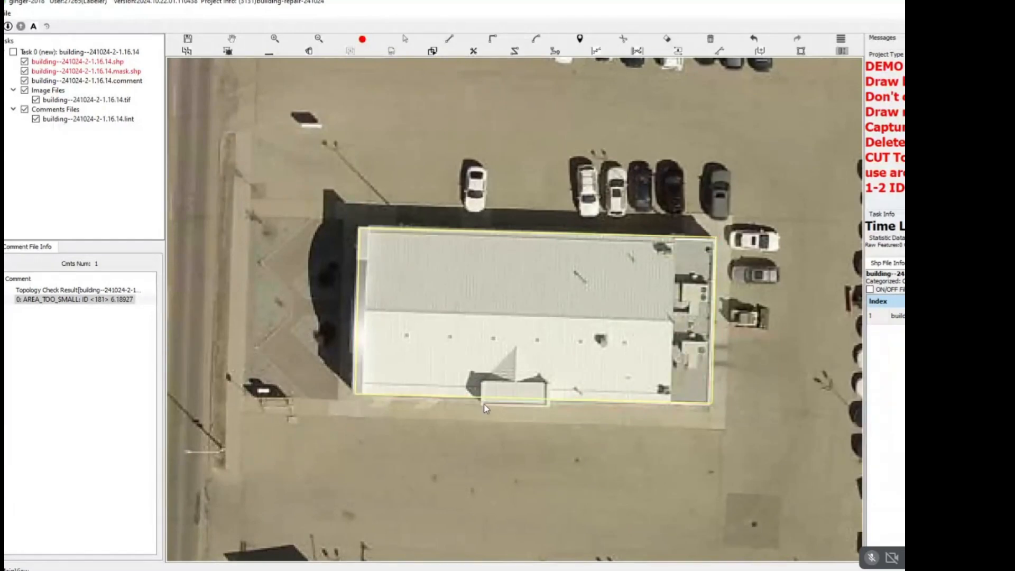
{"action": "scroll", "coordinate": [483, 397], "scroll_direction": "up", "scroll_amount": 1}
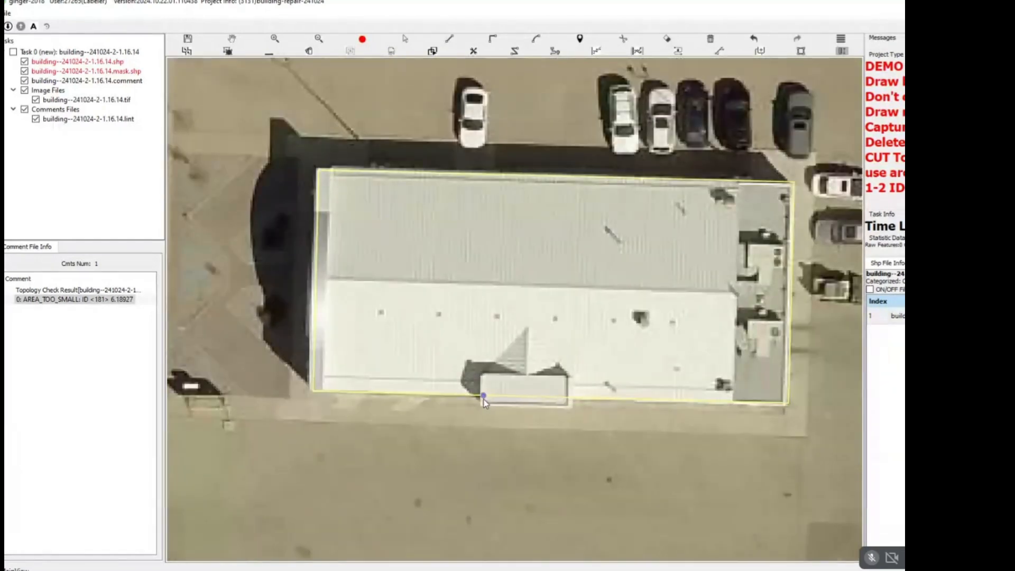
{"action": "left_click", "coordinate": [570, 399]}
{"action": "key", "text": "Escape"}
Split the narrow east equipment section from the white-roofed building with a straight north-south cut.
{"action": "key", "text": "c"}
{"action": "left_click", "coordinate": [733, 402]}
{"action": "key", "text": "r"}
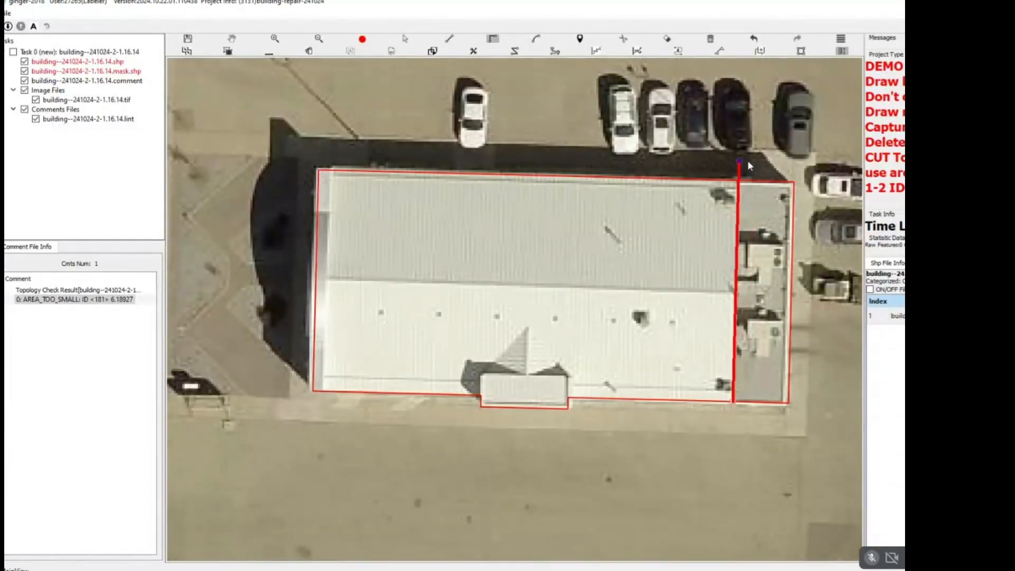
{"action": "left_click", "coordinate": [748, 160]}
Split the entrance canopy from the white main roof along the canopy's east, north and west edges.
{"action": "scroll", "coordinate": [569, 399], "scroll_direction": "up", "scroll_amount": 2}
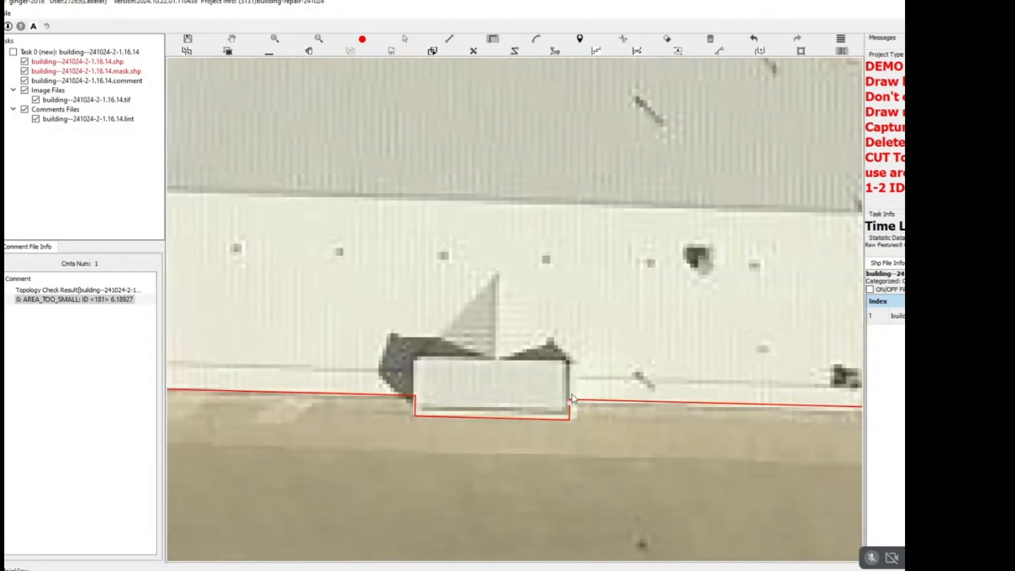
{"action": "left_click", "coordinate": [571, 363]}
{"action": "left_click", "coordinate": [415, 401]}
{"action": "scroll", "coordinate": [423, 394], "scroll_direction": "down", "scroll_amount": 5}
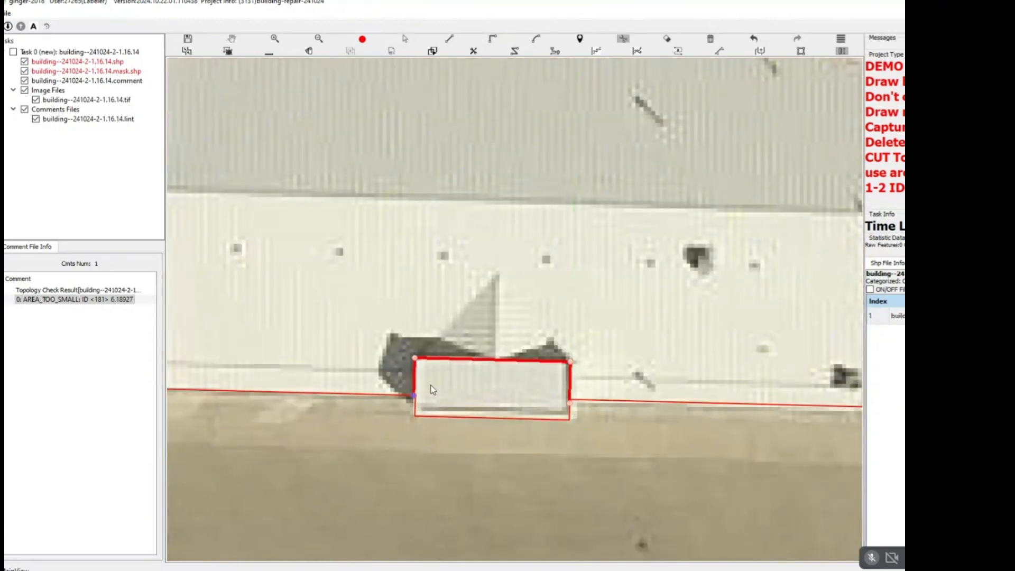
Try to group the white-roofed building's main roof, east equipment section and entrance canopy.
{"action": "scroll", "coordinate": [414, 311], "scroll_direction": "up", "scroll_amount": 3}
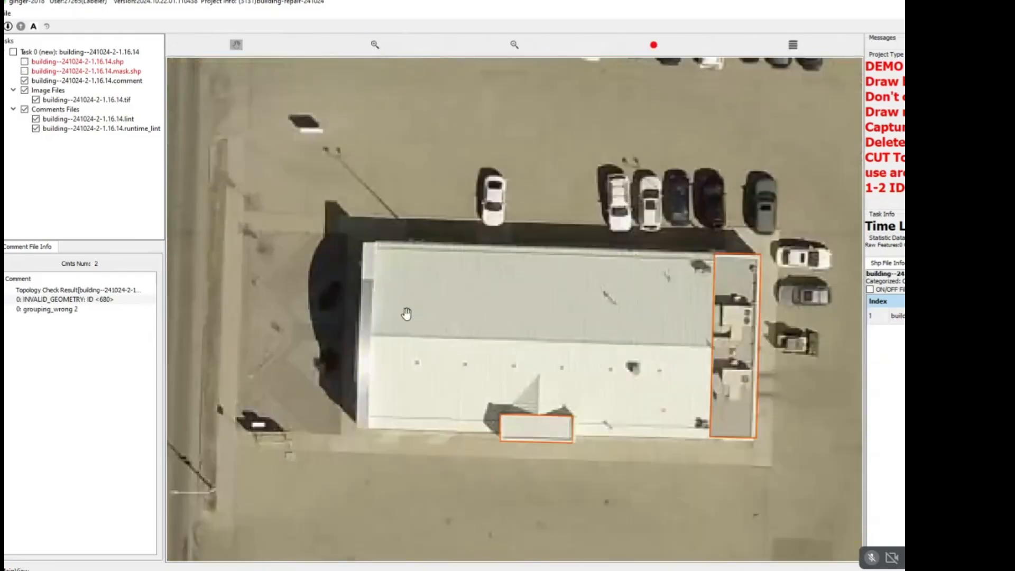
{"action": "left_click_drag", "start_coordinate": [570, 288], "coordinate": [683, 395]}
{"action": "key", "text": "g"}
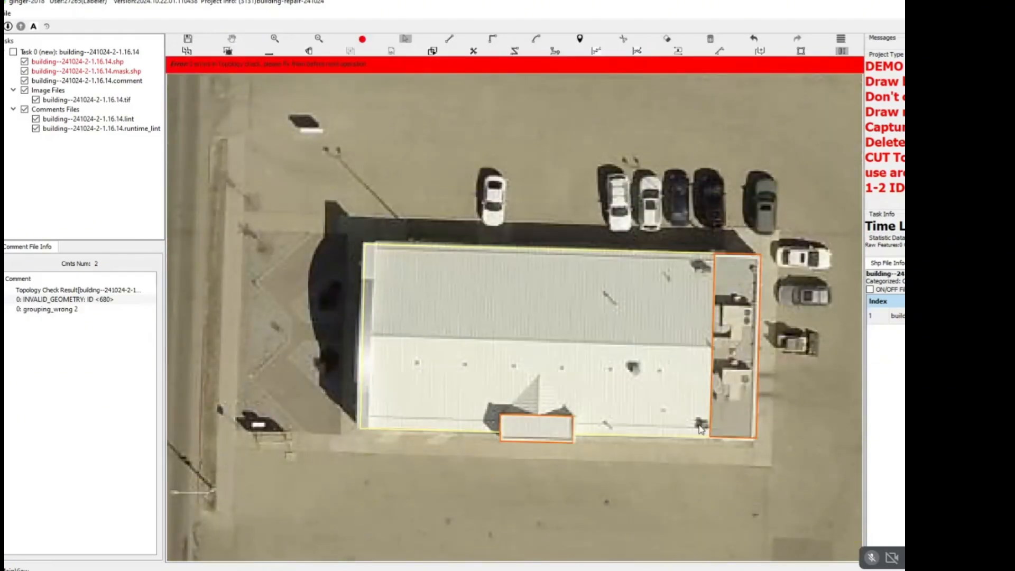
{"action": "left_click", "coordinate": [732, 364]}
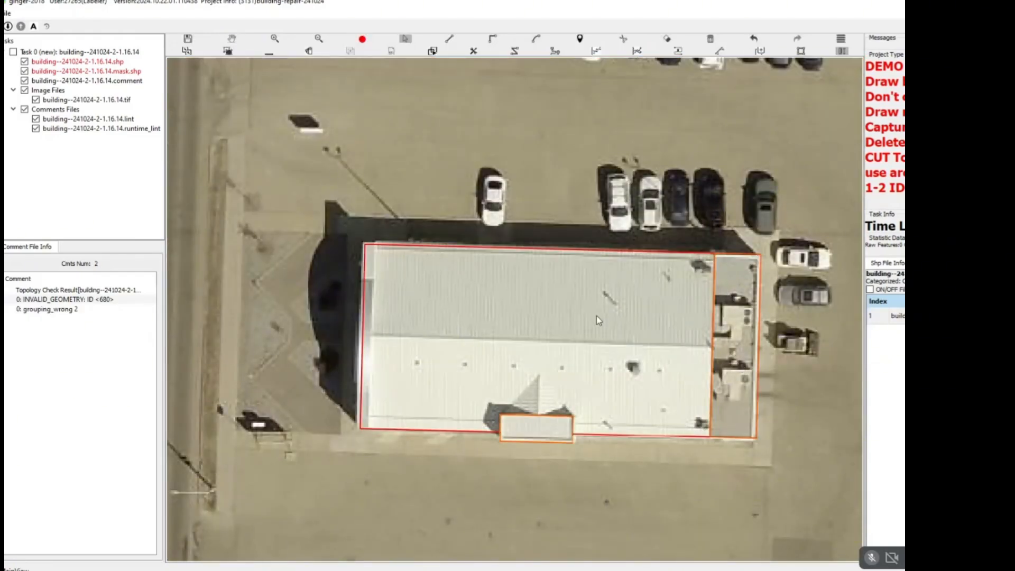
{"action": "left_click_drag", "start_coordinate": [596, 316], "coordinate": [493, 472]}
{"action": "key", "text": "g"}
Undo the white-roofed building's splits and cut off its east equipment section again with a straight north-south line.
{"action": "key", "text": "ctrl+z"}
{"action": "scroll", "coordinate": [562, 419], "scroll_direction": "up", "scroll_amount": 2}
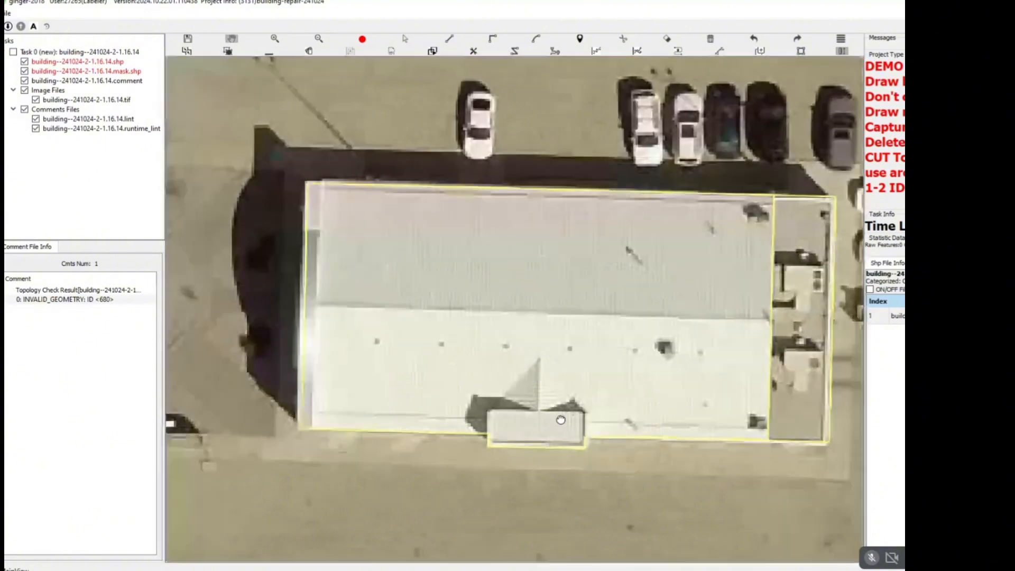
{"action": "left_click_drag", "start_coordinate": [713, 322], "coordinate": [700, 322]}
{"action": "key", "text": "c"}
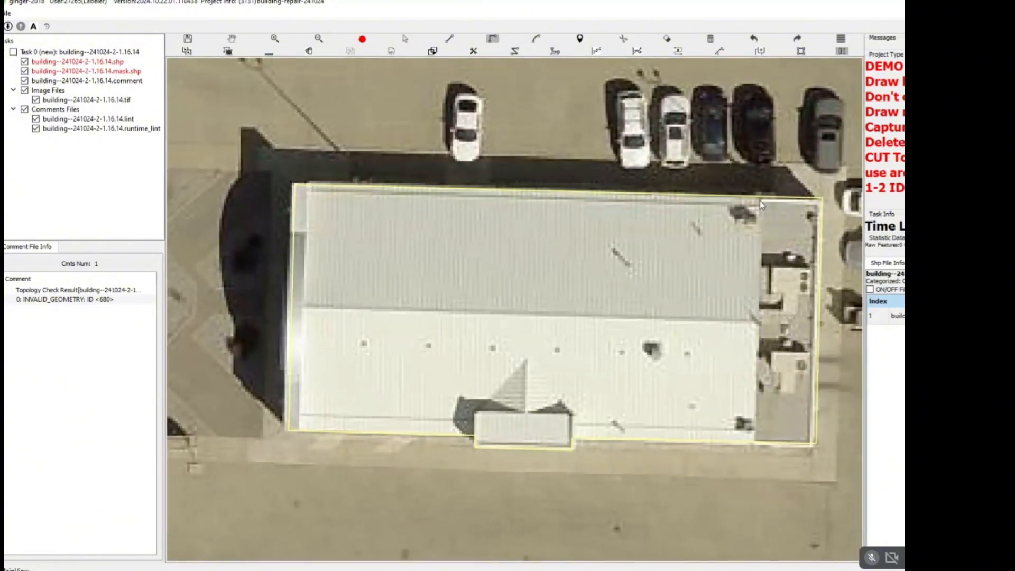
{"action": "left_click", "coordinate": [759, 197]}
{"action": "left_click", "coordinate": [752, 448]}
{"action": "key", "text": "space"}
Split the entrance canopy from the white main roof again along the canopy's west, north and east edges.
{"action": "key", "text": "r"}
{"action": "left_click", "coordinate": [476, 435]}
{"action": "left_click", "coordinate": [477, 411]}
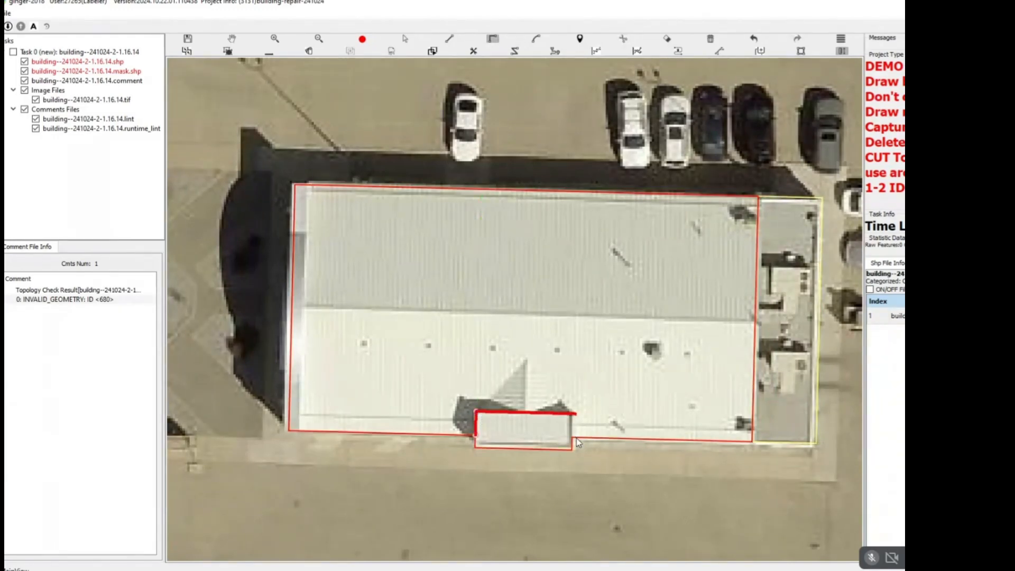
{"action": "scroll", "coordinate": [569, 439], "scroll_direction": "up", "scroll_amount": 3}
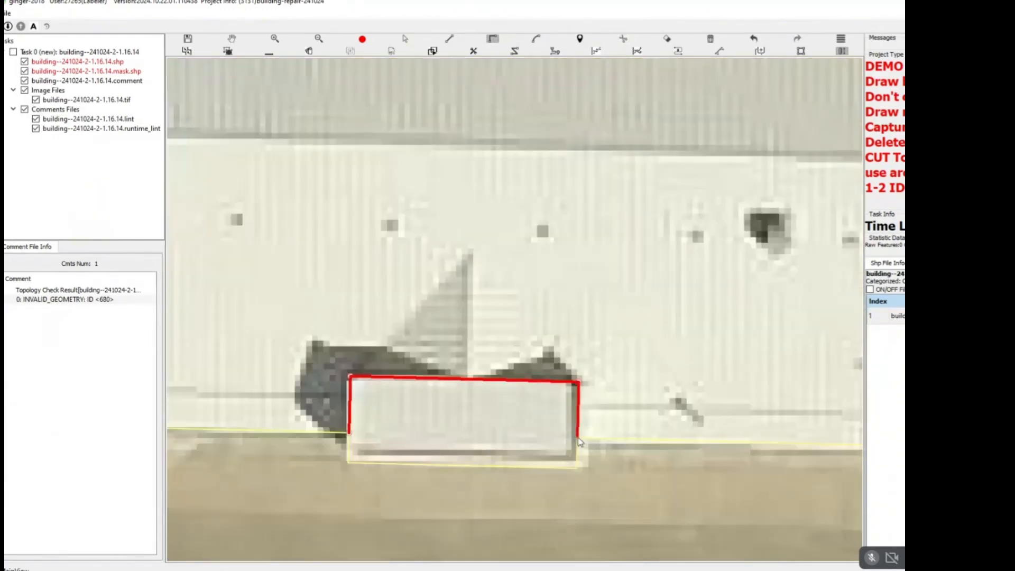
{"action": "left_click", "coordinate": [579, 440]}
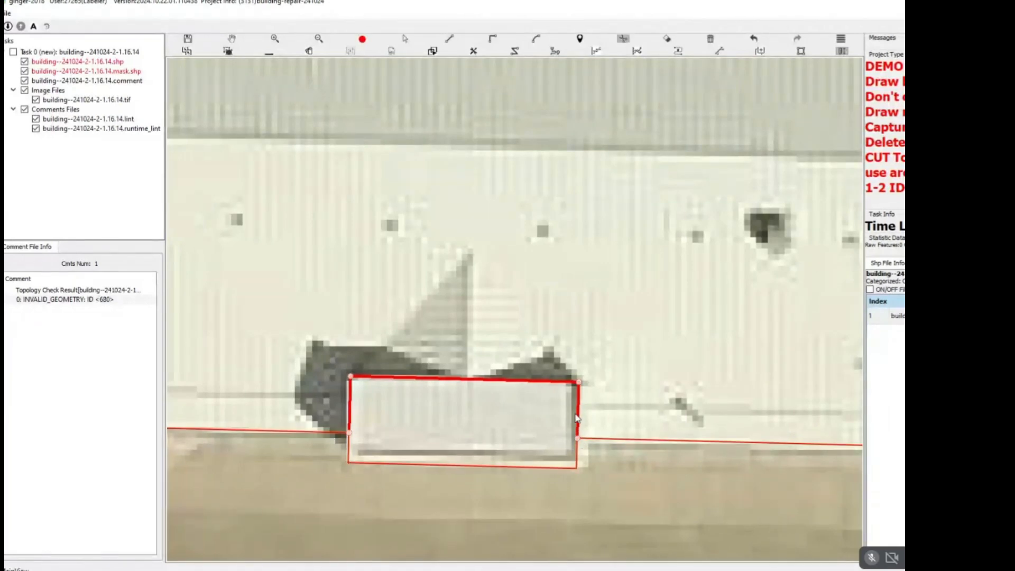
Group the white-roofed building's main roof, east equipment section and entrance canopy.
{"action": "scroll", "coordinate": [570, 398], "scroll_direction": "down", "scroll_amount": 4}
{"action": "left_click_drag", "start_coordinate": [418, 250], "coordinate": [710, 431]}
{"action": "key", "text": "Escape"}
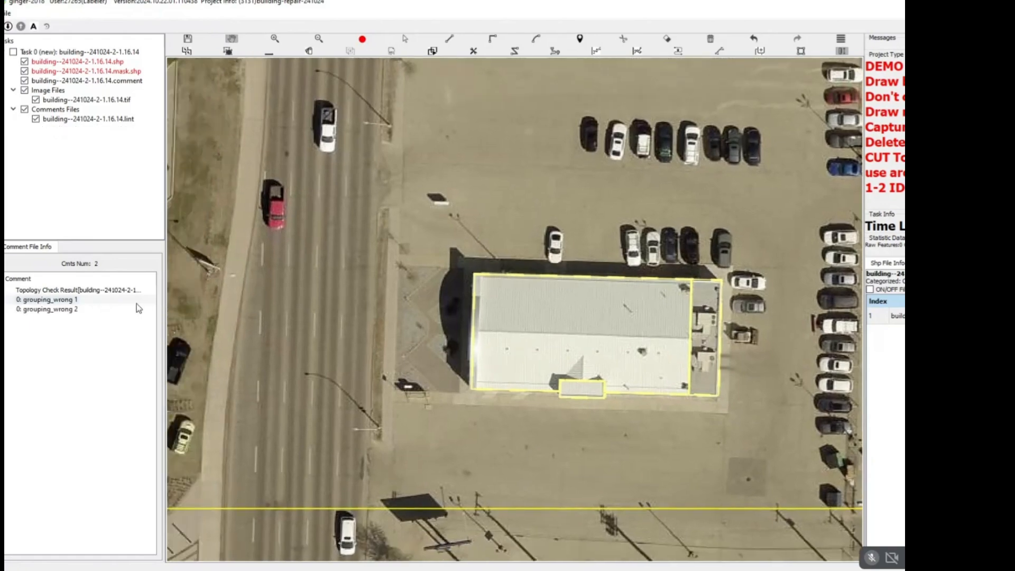
Locate the grouping_wrong 1 error and group all parts of the large building with the curved east end.
{"action": "left_click", "coordinate": [79, 300]}
{"action": "scroll", "coordinate": [553, 343], "scroll_direction": "down", "scroll_amount": 1}
{"action": "scroll", "coordinate": [560, 302], "scroll_direction": "up", "scroll_amount": 1}
{"action": "left_click", "coordinate": [406, 39]}
{"action": "left_click", "coordinate": [685, 374]}
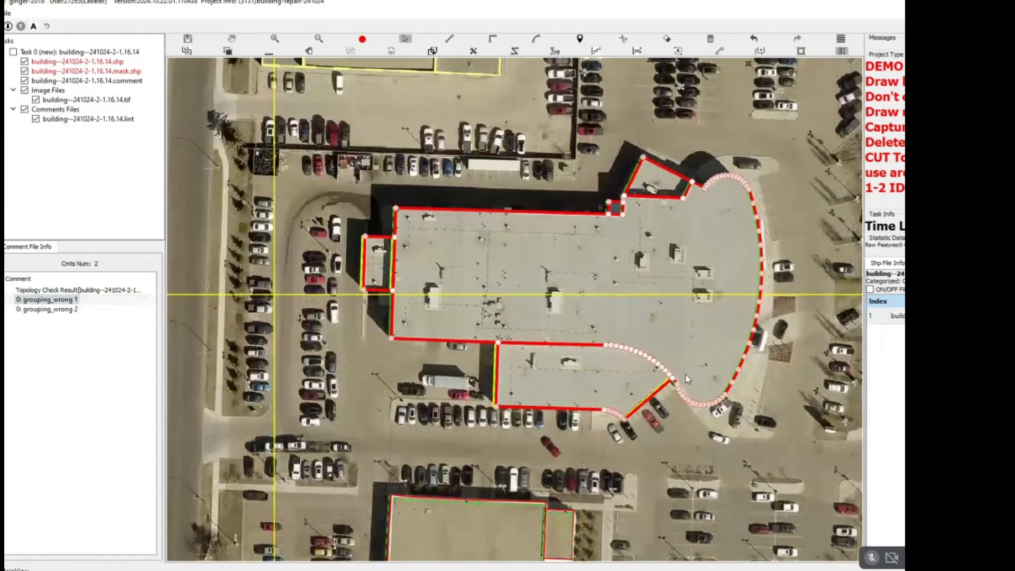
{"action": "key", "text": "Escape"}
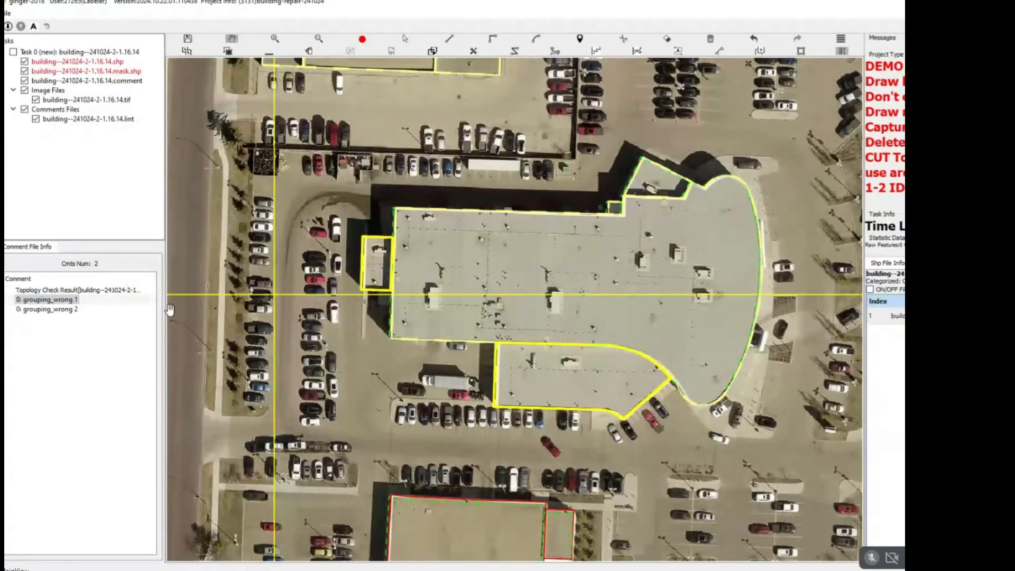
Locate the invalid geometry error among the row houses and delete the faulty outline at the marked spot.
{"action": "left_click", "coordinate": [130, 300]}
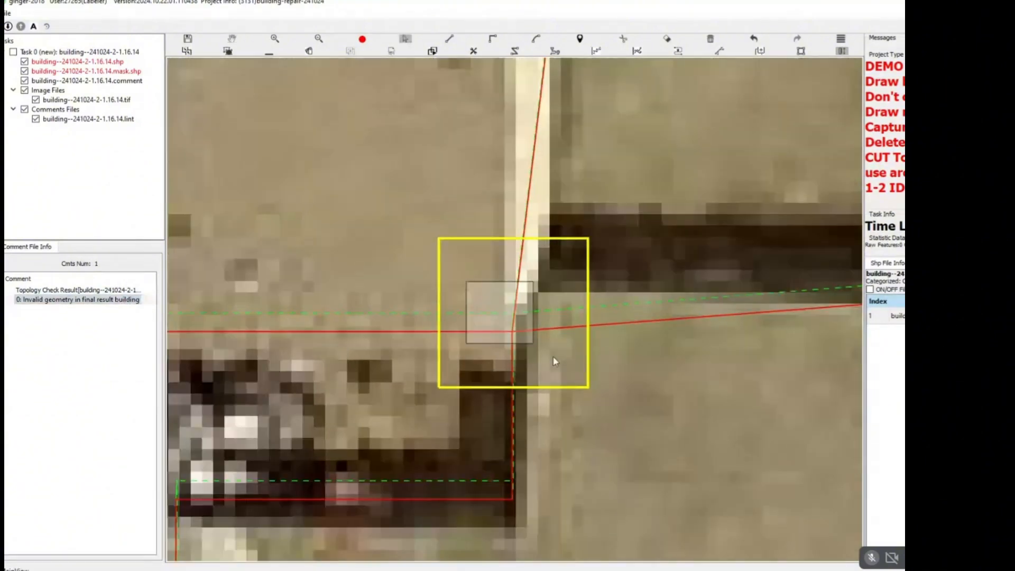
{"action": "scroll", "coordinate": [544, 349], "scroll_direction": "down", "scroll_amount": 3}
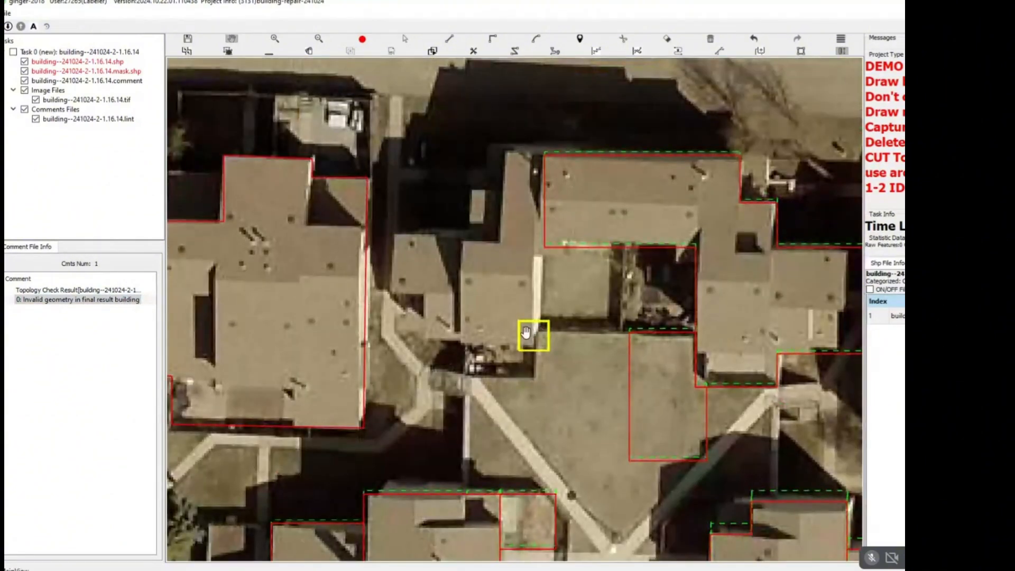
{"action": "scroll", "coordinate": [477, 323], "scroll_direction": "down", "scroll_amount": 6}
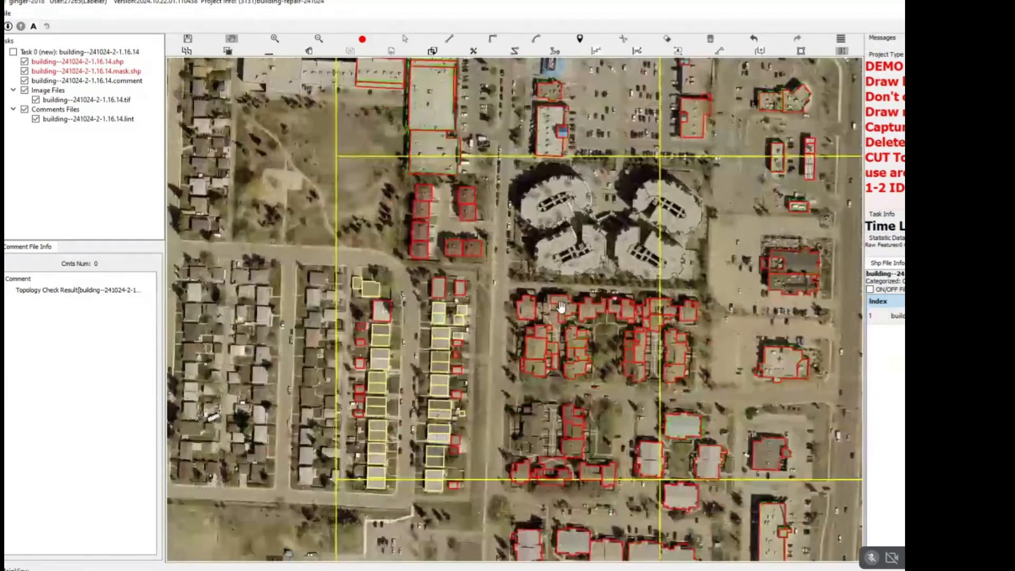
Delete the small rectangular outline between the two long flat-roofed buildings south of the parking lot.
{"action": "scroll", "coordinate": [562, 307], "scroll_direction": "down", "scroll_amount": 1}
{"action": "left_click_drag", "start_coordinate": [561, 306], "coordinate": [454, 455]}
{"action": "left_click_drag", "start_coordinate": [596, 241], "coordinate": [407, 392]}
{"action": "scroll", "coordinate": [524, 258], "scroll_direction": "up", "scroll_amount": 4}
{"action": "left_click_drag", "start_coordinate": [452, 552], "coordinate": [469, 315]}
{"action": "scroll", "coordinate": [469, 311], "scroll_direction": "up", "scroll_amount": 2}
{"action": "left_click", "coordinate": [472, 343]}
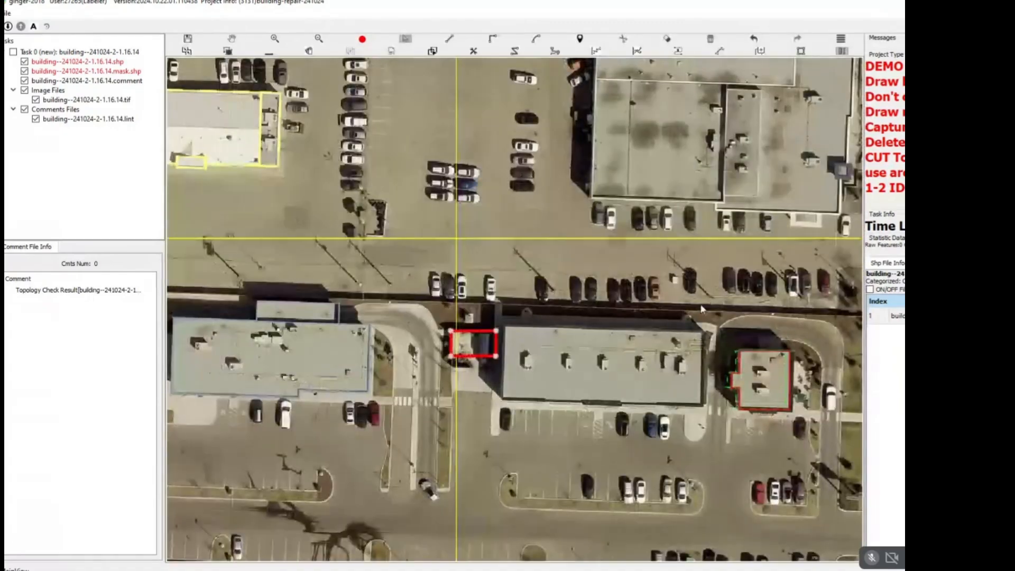
{"action": "key", "text": "Delete"}
Start a right-angled outline of the large flat-roofed building along its north edge and around the small northeast canopy.
{"action": "left_click_drag", "start_coordinate": [770, 247], "coordinate": [536, 436]}
{"action": "scroll", "coordinate": [391, 201], "scroll_direction": "up", "scroll_amount": 2}
{"action": "left_click_drag", "start_coordinate": [391, 200], "coordinate": [399, 236]}
{"action": "left_click_drag", "start_coordinate": [553, 285], "coordinate": [475, 182]}
{"action": "scroll", "coordinate": [475, 182], "scroll_direction": "down", "scroll_amount": 1}
{"action": "key", "text": "r"}
{"action": "left_click", "coordinate": [312, 168]}
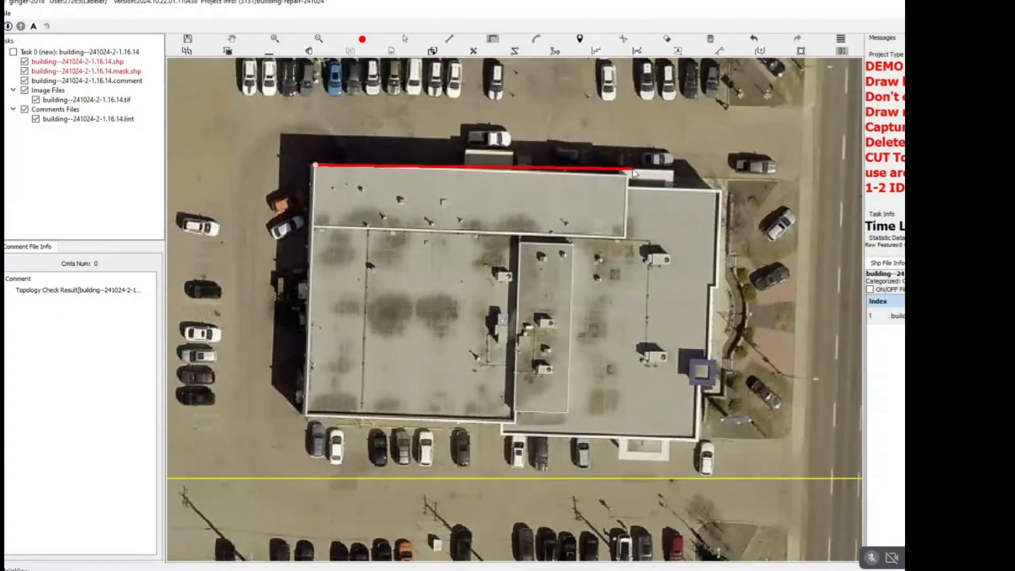
{"action": "scroll", "coordinate": [619, 179], "scroll_direction": "up", "scroll_amount": 3}
{"action": "left_click", "coordinate": [613, 166]}
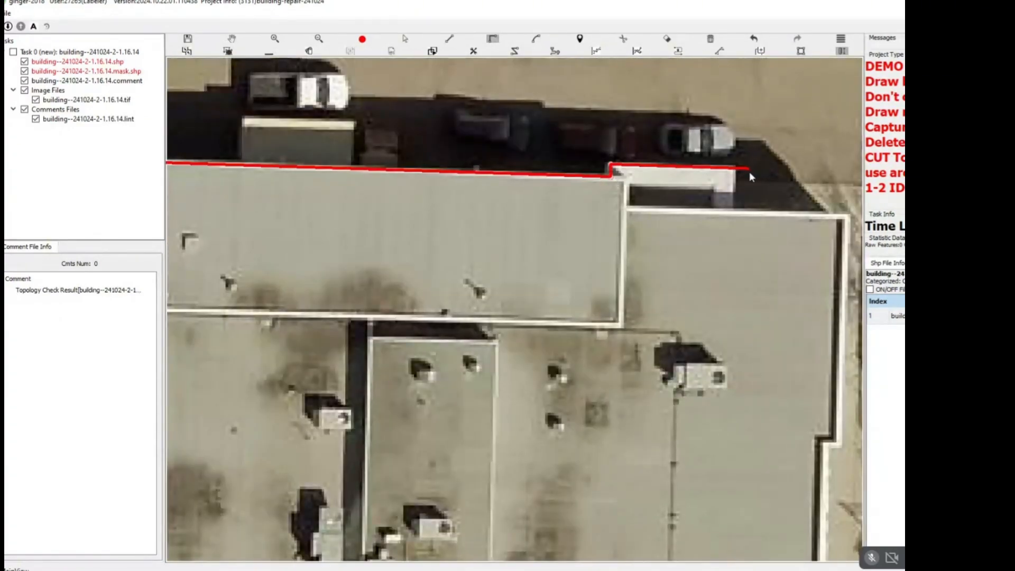
{"action": "left_click", "coordinate": [740, 211]}
Continue the outline down the stepped east edge and around the square blue tower to the southeast corner.
{"action": "scroll", "coordinate": [741, 212], "scroll_direction": "down", "scroll_amount": 2}
{"action": "scroll", "coordinate": [778, 221], "scroll_direction": "up", "scroll_amount": 2}
{"action": "left_click", "coordinate": [721, 179]}
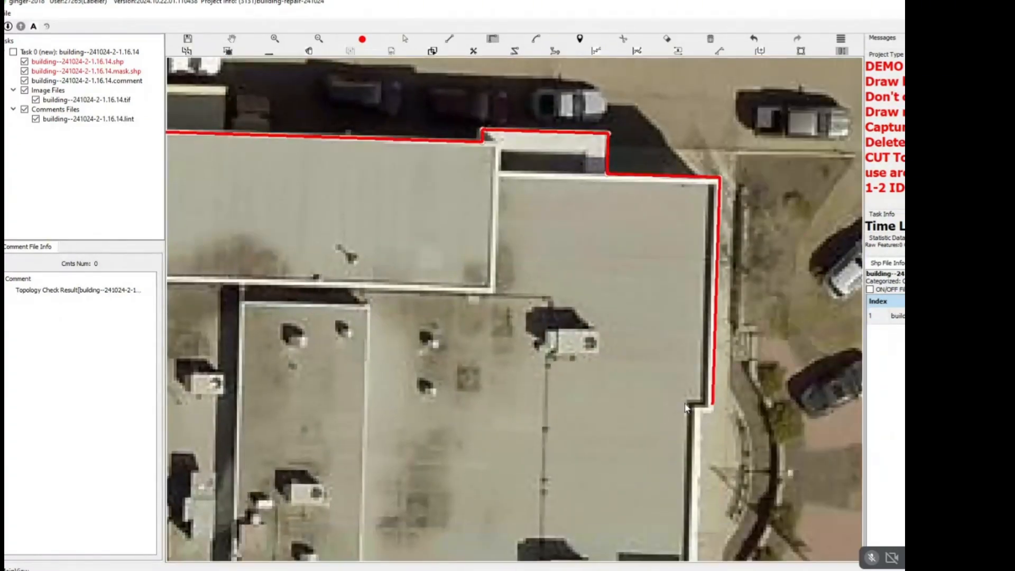
{"action": "left_click", "coordinate": [695, 411]}
{"action": "left_click_drag", "start_coordinate": [673, 323], "coordinate": [644, 160]}
{"action": "left_click", "coordinate": [673, 318]}
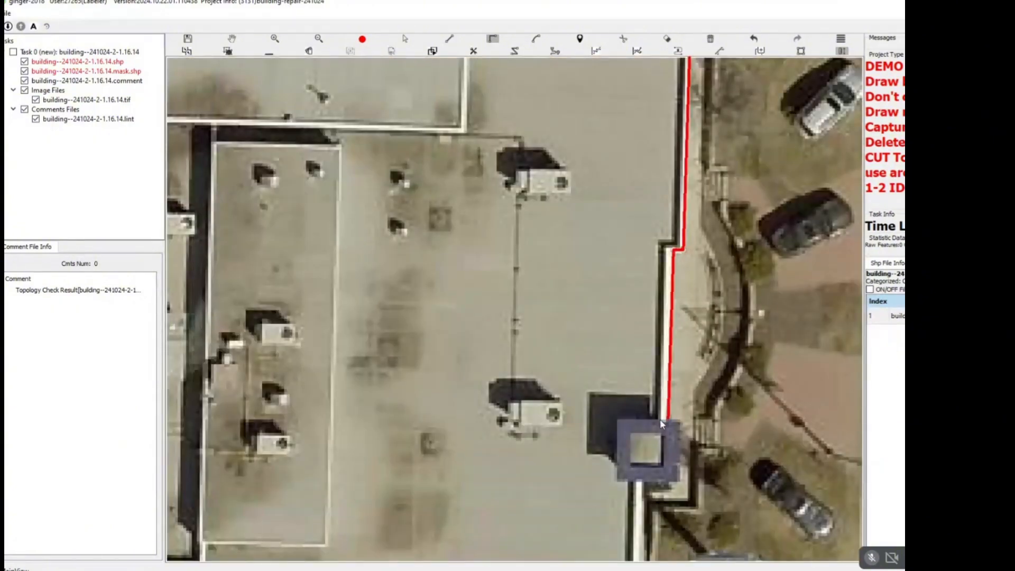
{"action": "left_click", "coordinate": [680, 424]}
{"action": "left_click_drag", "start_coordinate": [661, 458], "coordinate": [640, 300]}
{"action": "left_click", "coordinate": [623, 324]}
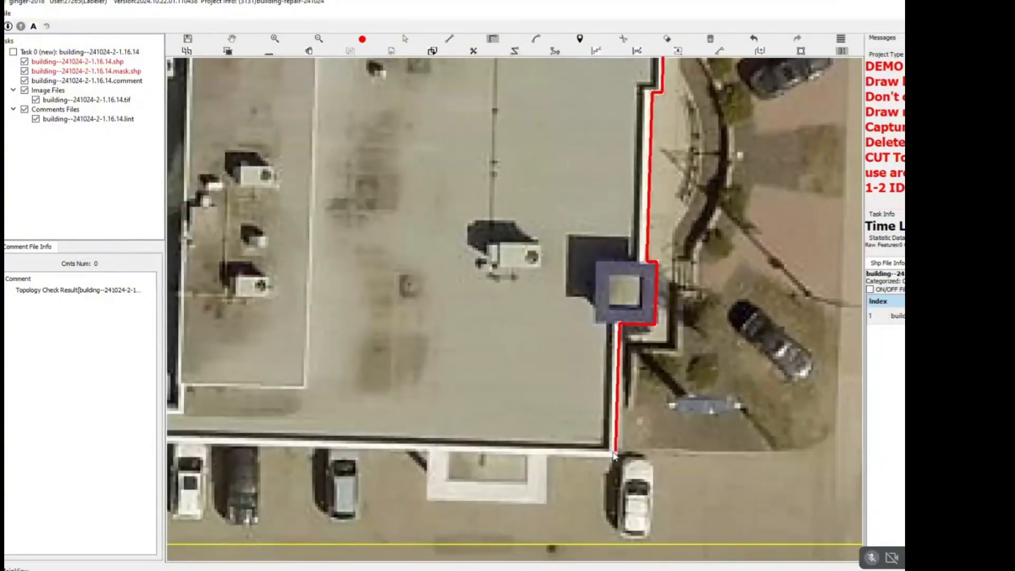
{"action": "left_click", "coordinate": [617, 454]}
Trace the stepped south edge and the west edge, and close the large building's outline at its northwest corner.
{"action": "left_click_drag", "start_coordinate": [523, 400], "coordinate": [780, 357]}
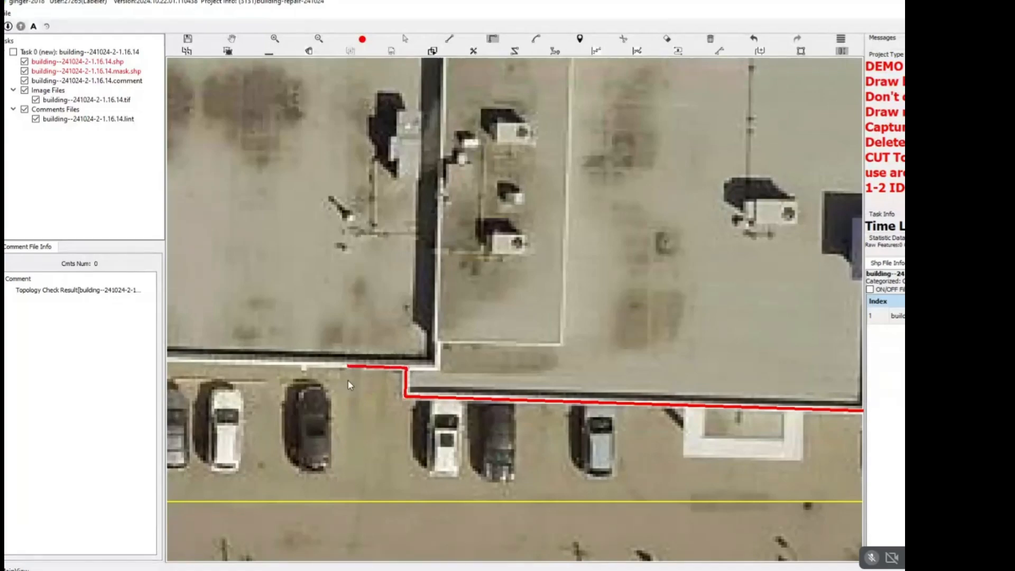
{"action": "scroll", "coordinate": [349, 384], "scroll_direction": "down", "scroll_amount": 2}
{"action": "left_click_drag", "start_coordinate": [220, 310], "coordinate": [603, 350]}
{"action": "left_click_drag", "start_coordinate": [482, 86], "coordinate": [496, 381]}
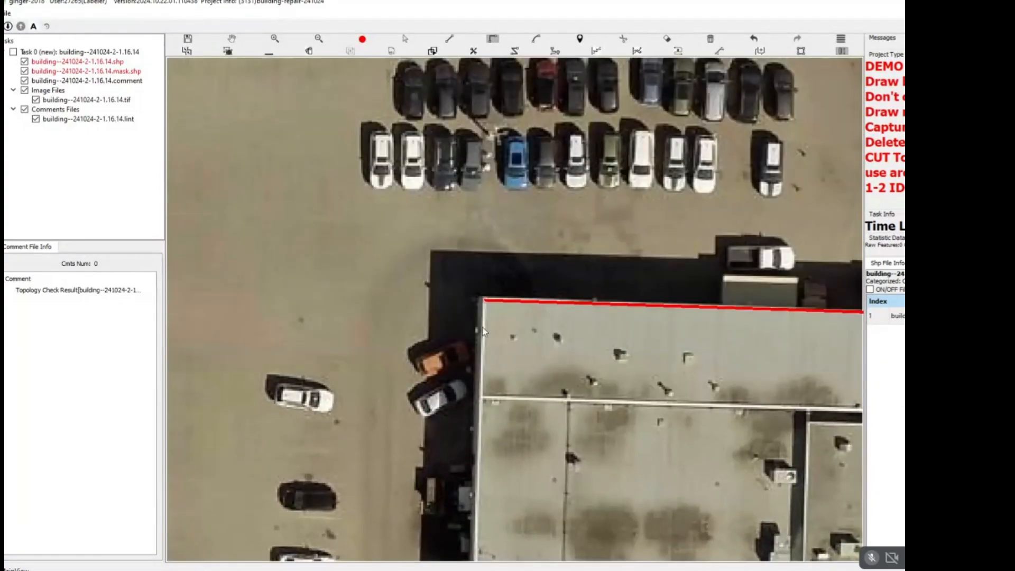
{"action": "right_click", "coordinate": [572, 295]}
{"action": "scroll", "coordinate": [574, 292], "scroll_direction": "down", "scroll_amount": 5}
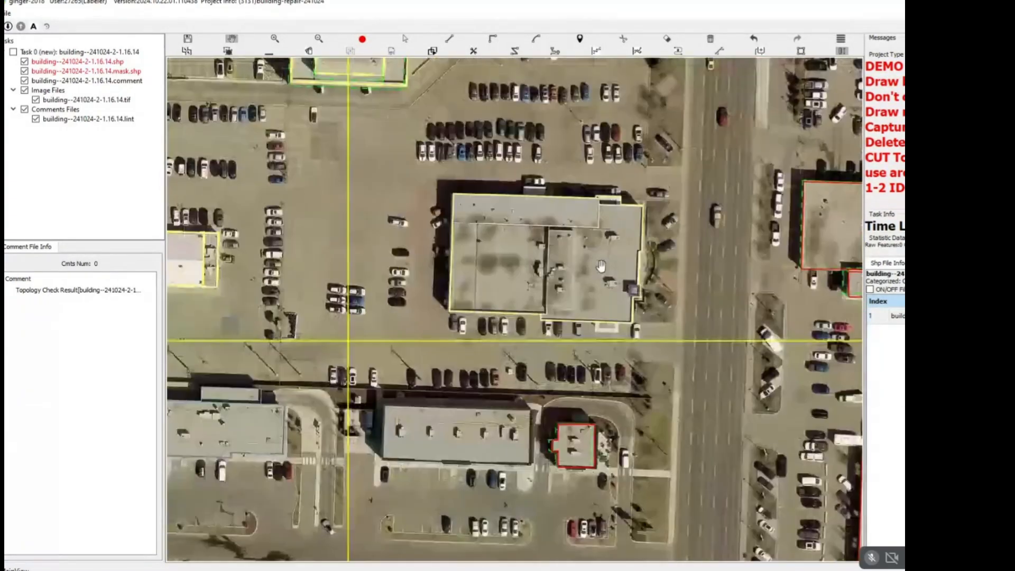
Split the north wing from the large building along the wing's east and south roof edges.
{"action": "scroll", "coordinate": [573, 292], "scroll_direction": "up", "scroll_amount": 4}
{"action": "left_click_drag", "start_coordinate": [287, 102], "coordinate": [335, 180]}
{"action": "left_click", "coordinate": [324, 198]}
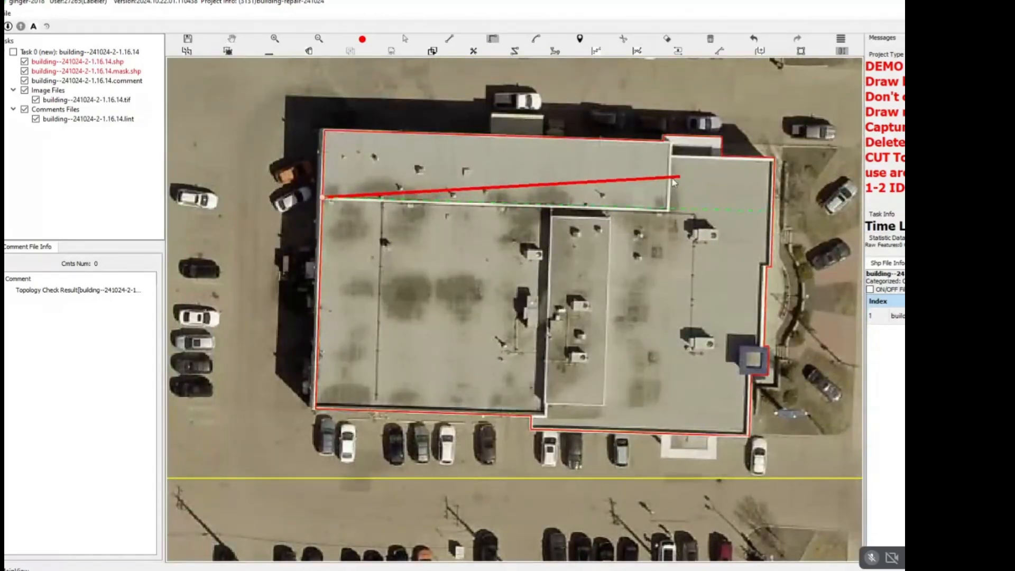
{"action": "right_click", "coordinate": [672, 141]}
{"action": "left_click", "coordinate": [663, 141]}
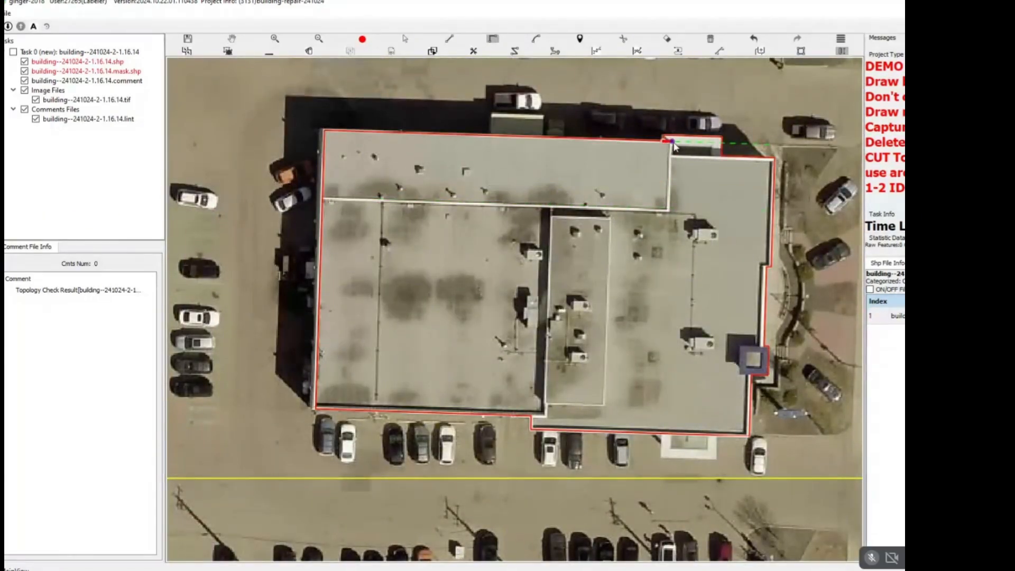
{"action": "left_click", "coordinate": [664, 214]}
{"action": "right_click", "coordinate": [309, 200]}
Offset the large building's parts from roof to base and split off the small northeast canopy along its south edge.
{"action": "left_click_drag", "start_coordinate": [345, 110], "coordinate": [390, 233]}
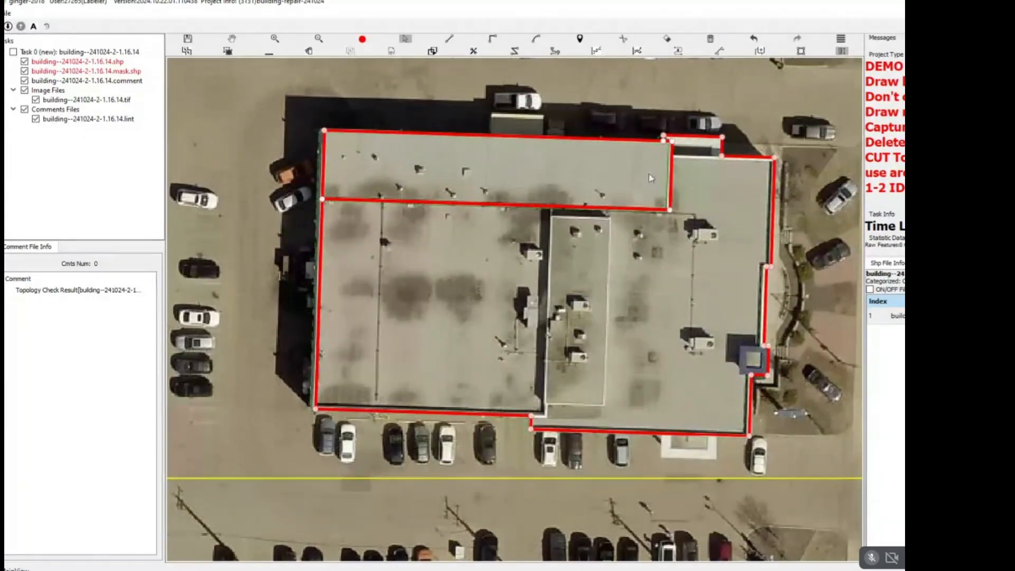
{"action": "key", "text": "d"}
{"action": "scroll", "coordinate": [714, 144], "scroll_direction": "up", "scroll_amount": 3}
{"action": "left_click", "coordinate": [645, 196]}
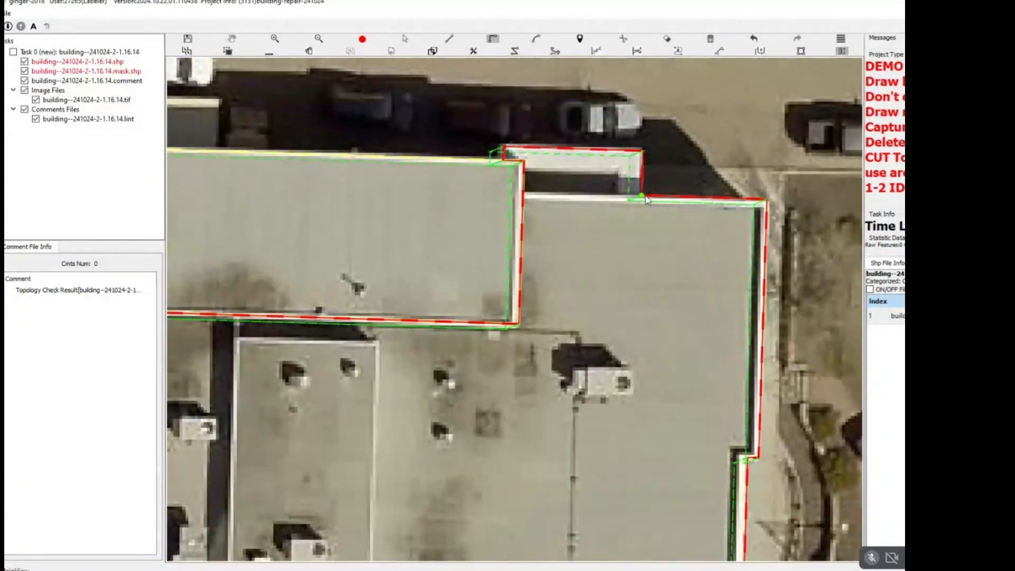
{"action": "left_click", "coordinate": [501, 193]}
{"action": "key", "text": "c"}
Split the west roof section from the east section along the dividing wall, from the south notch to the north wing.
{"action": "left_click_drag", "start_coordinate": [487, 267], "coordinate": [563, 138]}
{"action": "scroll", "coordinate": [567, 188], "scroll_direction": "down", "scroll_amount": 3}
{"action": "key", "text": "d"}
{"action": "scroll", "coordinate": [508, 288], "scroll_direction": "up", "scroll_amount": 2}
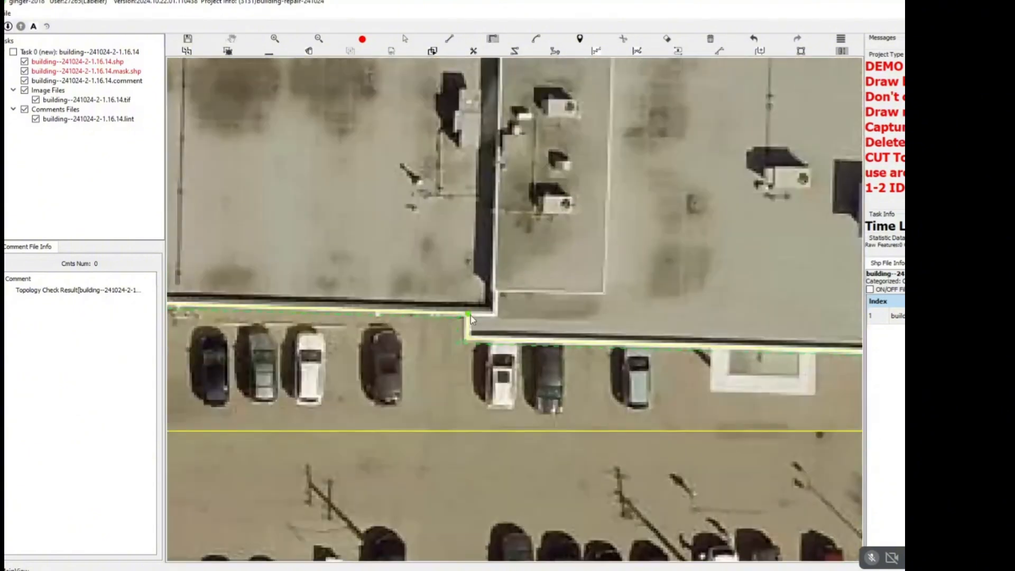
{"action": "left_click", "coordinate": [470, 317]}
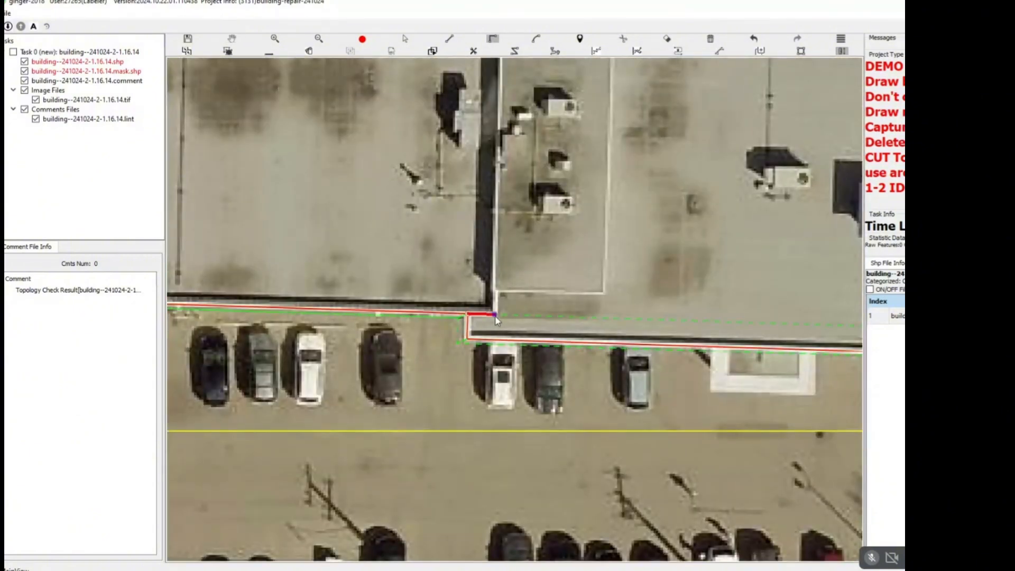
{"action": "left_click", "coordinate": [495, 315]}
{"action": "left_click_drag", "start_coordinate": [503, 80], "coordinate": [488, 349]}
{"action": "left_click", "coordinate": [491, 169]}
{"action": "right_click", "coordinate": [494, 209]}
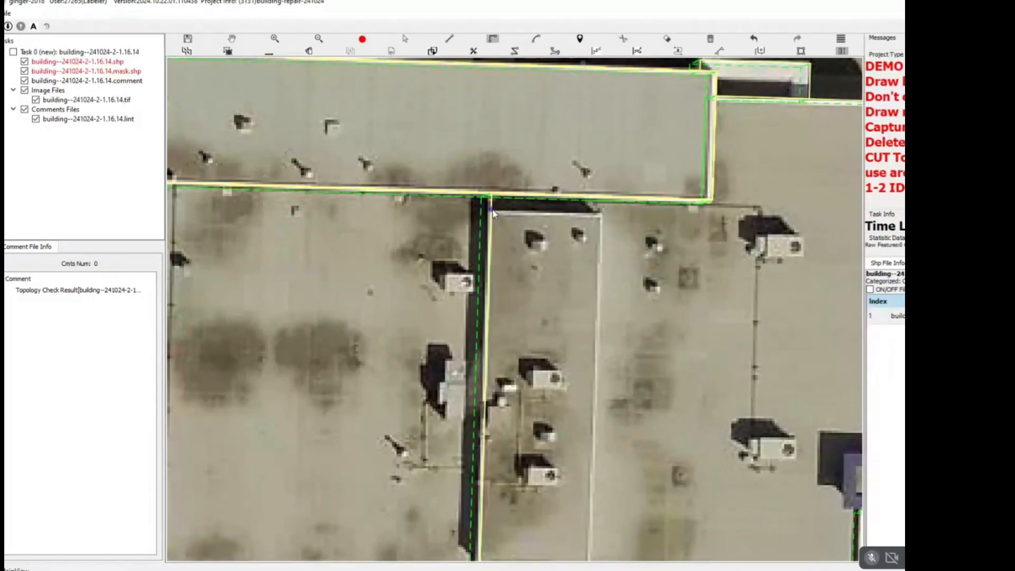
Split the narrow rectangular raised roof, immediately east of the dividing wall, from the large building's east section.
{"action": "left_click", "coordinate": [493, 209]}
{"action": "left_click_drag", "start_coordinate": [588, 476], "coordinate": [620, 223]}
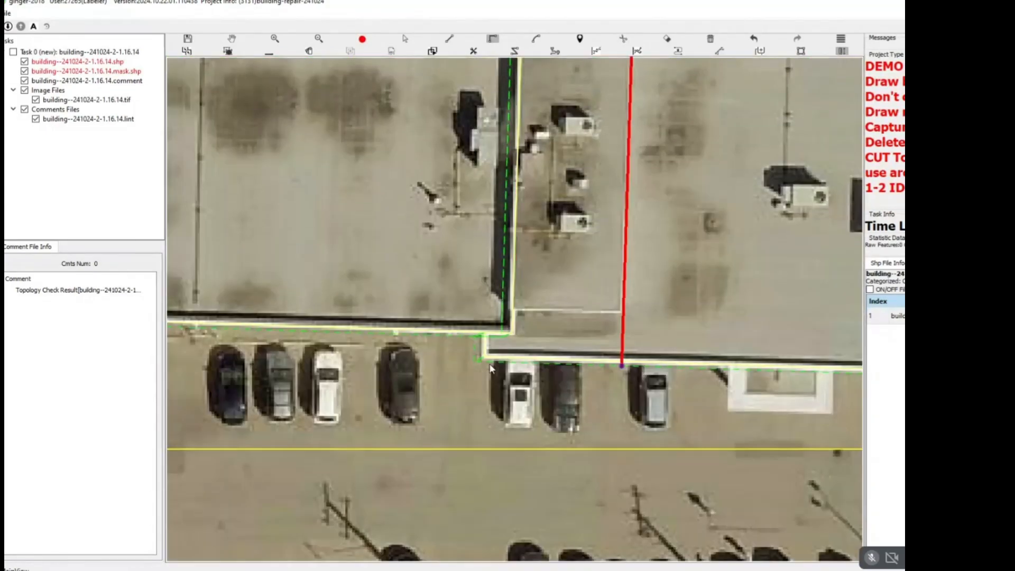
{"action": "left_click", "coordinate": [508, 313]}
{"action": "right_click", "coordinate": [509, 313]}
{"action": "scroll", "coordinate": [582, 270], "scroll_direction": "down", "scroll_amount": 3}
{"action": "key", "text": "Escape"}
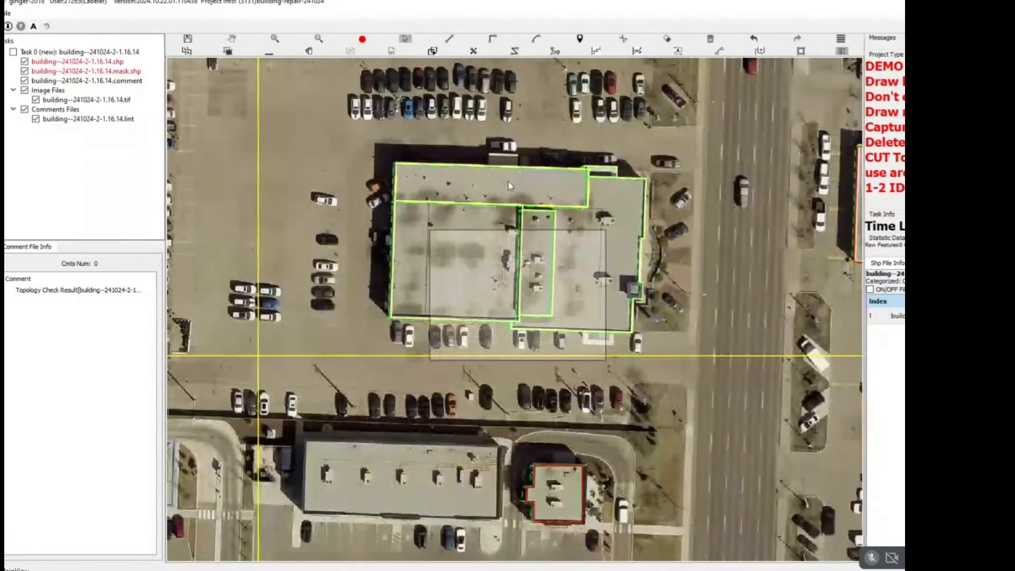
Draw the rectangular entrance canopy against the south edge of the large building's east section.
{"action": "left_click_drag", "start_coordinate": [509, 182], "coordinate": [489, 111]}
{"action": "key", "text": "r"}
{"action": "scroll", "coordinate": [607, 333], "scroll_direction": "up", "scroll_amount": 4}
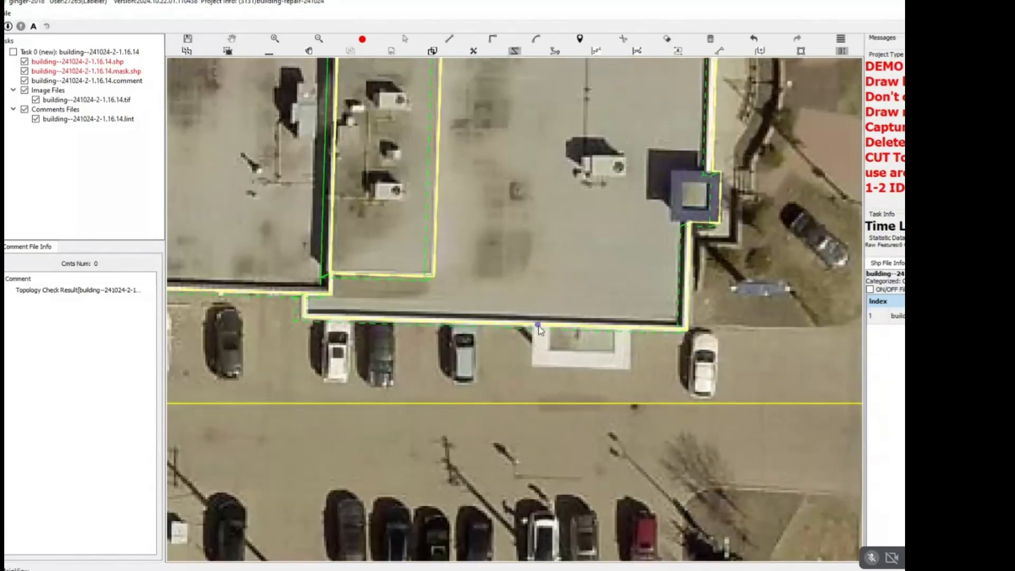
{"action": "left_click", "coordinate": [539, 324]}
{"action": "left_click", "coordinate": [628, 329]}
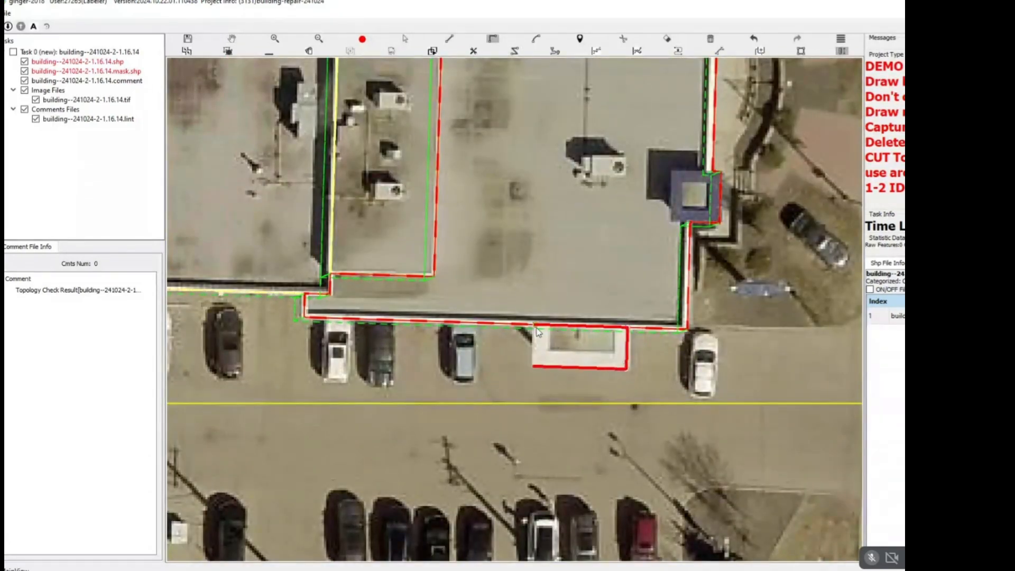
{"action": "right_click", "coordinate": [582, 375]}
{"action": "left_click_drag", "start_coordinate": [684, 216], "coordinate": [630, 279]}
{"action": "scroll", "coordinate": [662, 232], "scroll_direction": "up", "scroll_amount": 2}
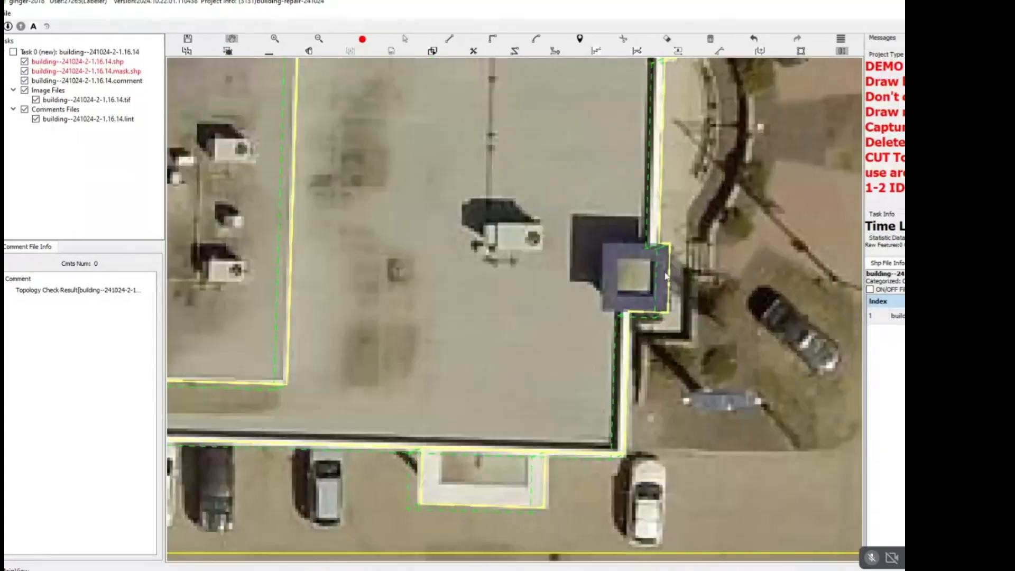
Split the square tower roof from the large building's east edge.
{"action": "left_click", "coordinate": [659, 238]}
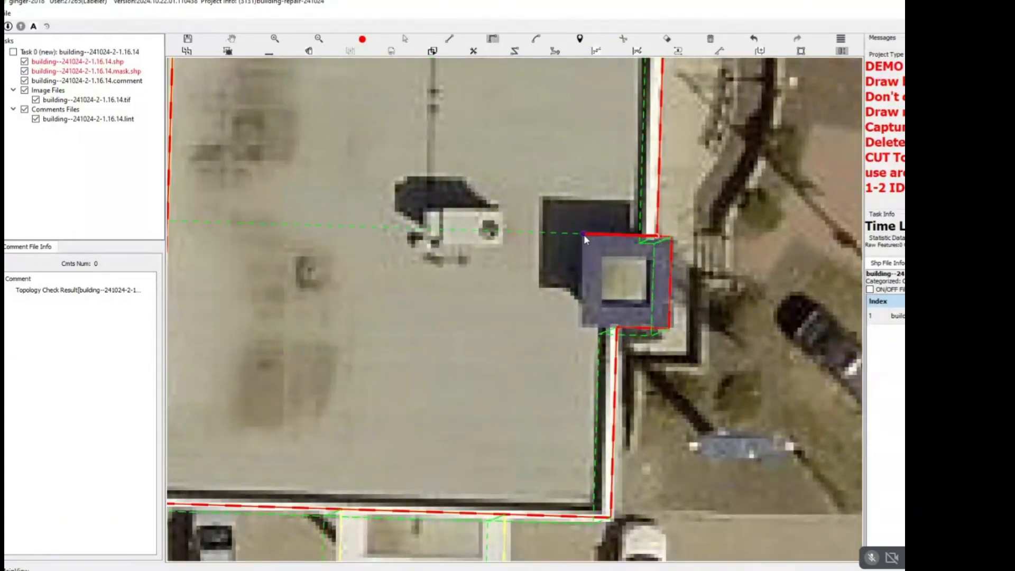
{"action": "right_click", "coordinate": [618, 330]}
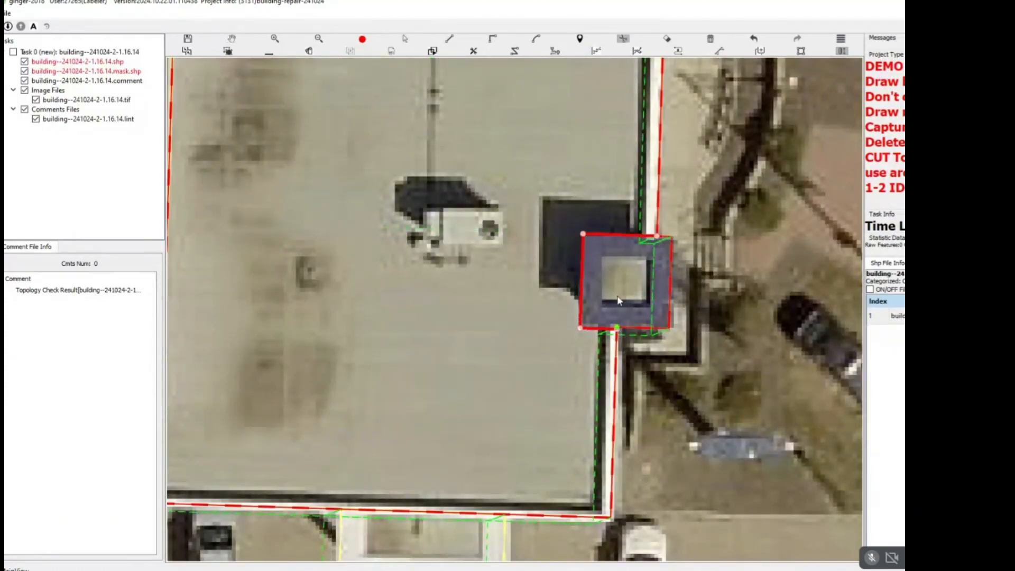
{"action": "scroll", "coordinate": [628, 281], "scroll_direction": "down", "scroll_amount": 4}
{"action": "left_click_drag", "start_coordinate": [672, 219], "coordinate": [445, 347]}
{"action": "key", "text": "Escape"}
{"action": "scroll", "coordinate": [529, 231], "scroll_direction": "down", "scroll_amount": 3}
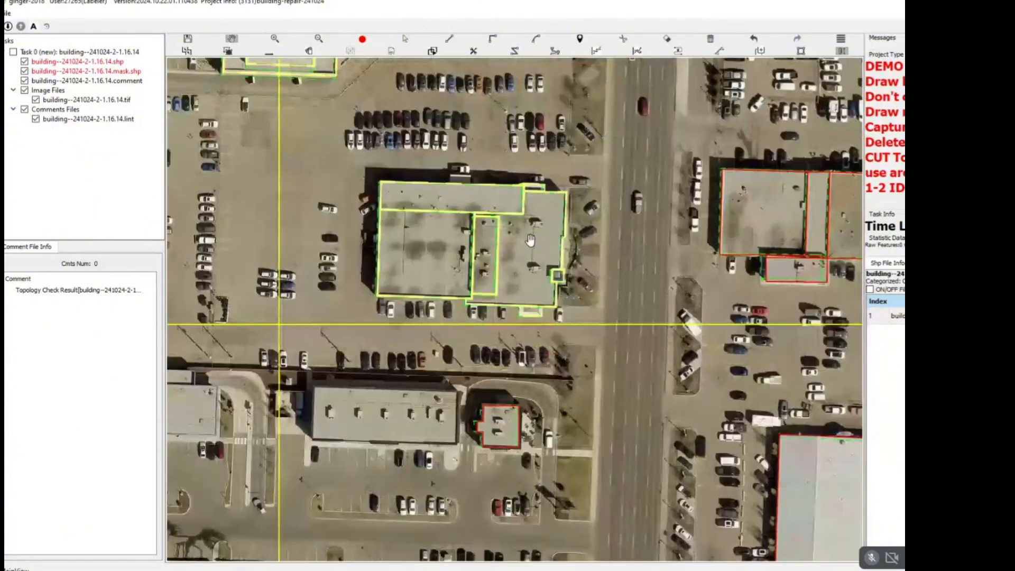
Delete all existing footprints of the multi-part building directly across the road to the east.
{"action": "left_click_drag", "start_coordinate": [521, 241], "coordinate": [439, 270]}
{"action": "scroll", "coordinate": [439, 270], "scroll_direction": "down", "scroll_amount": 2}
{"action": "left_click_drag", "start_coordinate": [575, 209], "coordinate": [470, 257]}
{"action": "scroll", "coordinate": [473, 255], "scroll_direction": "down", "scroll_amount": 2}
{"action": "left_click_drag", "start_coordinate": [513, 212], "coordinate": [478, 295]}
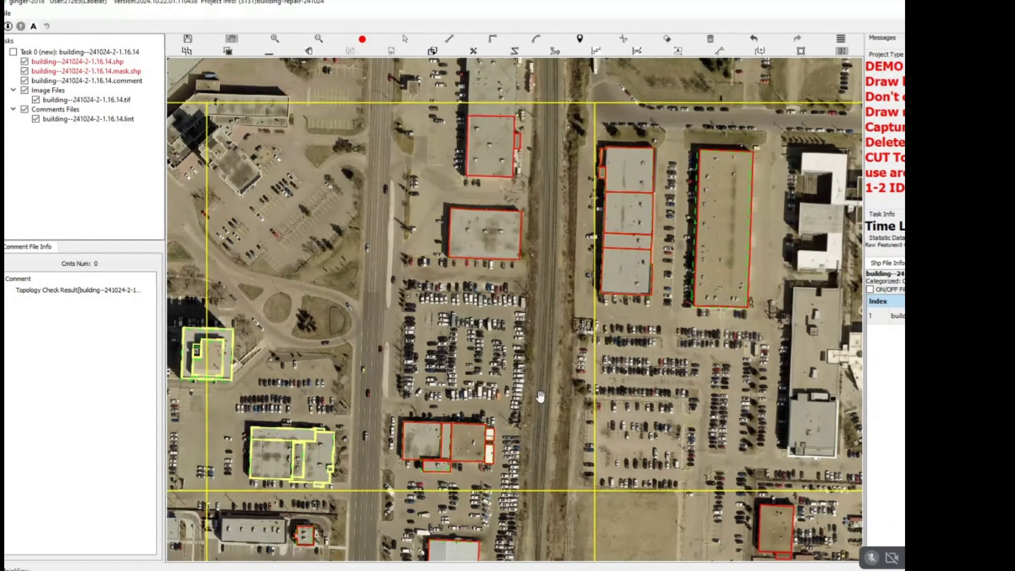
{"action": "scroll", "coordinate": [475, 401], "scroll_direction": "up", "scroll_amount": 2}
{"action": "scroll", "coordinate": [475, 401], "scroll_direction": "up", "scroll_amount": 2}
{"action": "left_click_drag", "start_coordinate": [475, 401], "coordinate": [531, 259]}
{"action": "scroll", "coordinate": [531, 259], "scroll_direction": "down", "scroll_amount": 2}
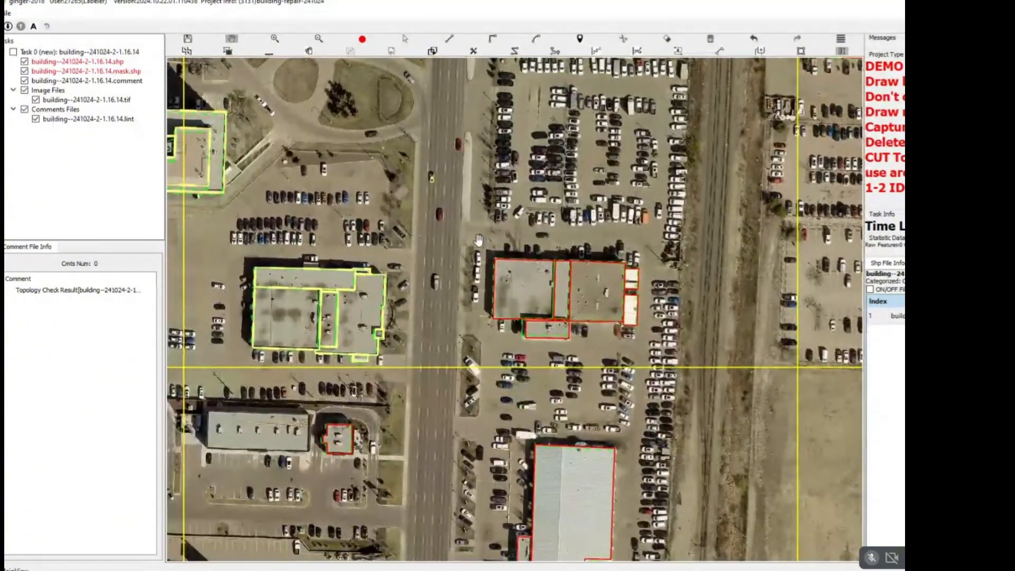
{"action": "scroll", "coordinate": [538, 246], "scroll_direction": "up", "scroll_amount": 3}
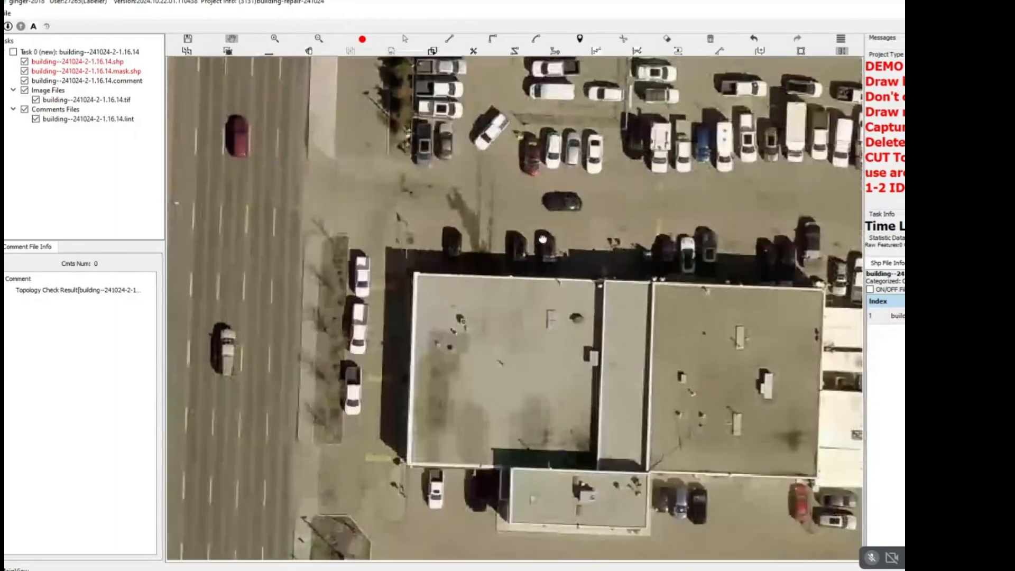
{"action": "scroll", "coordinate": [543, 239], "scroll_direction": "down", "scroll_amount": 5}
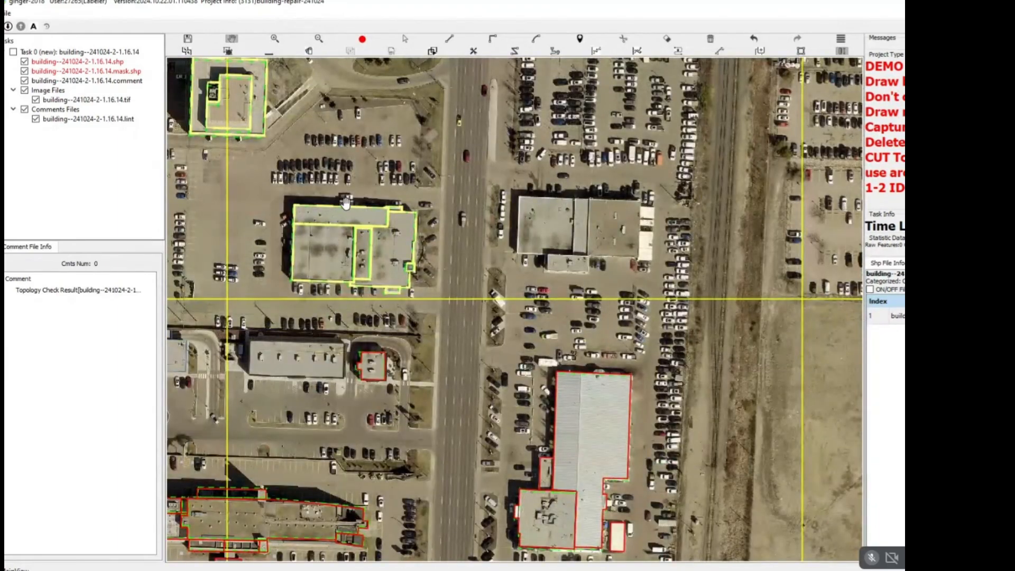
Draw a rectangular outline around the main roof of the building east of the road, excluding the white structures on its east side.
{"action": "scroll", "coordinate": [346, 200], "scroll_direction": "up", "scroll_amount": 4}
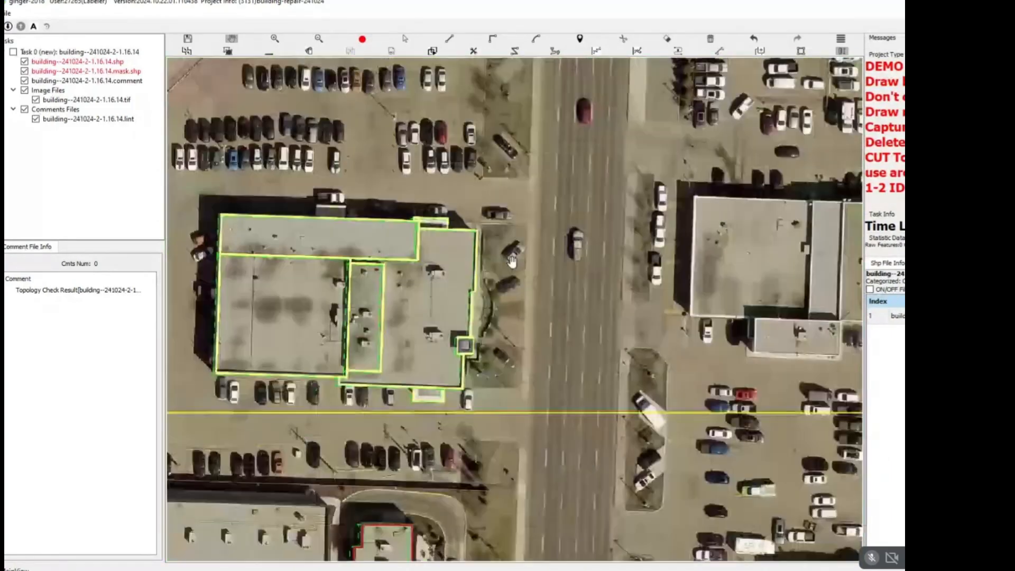
{"action": "left_click_drag", "start_coordinate": [512, 262], "coordinate": [270, 257]}
{"action": "scroll", "coordinate": [529, 189], "scroll_direction": "up", "scroll_amount": 2}
{"action": "key", "text": "r"}
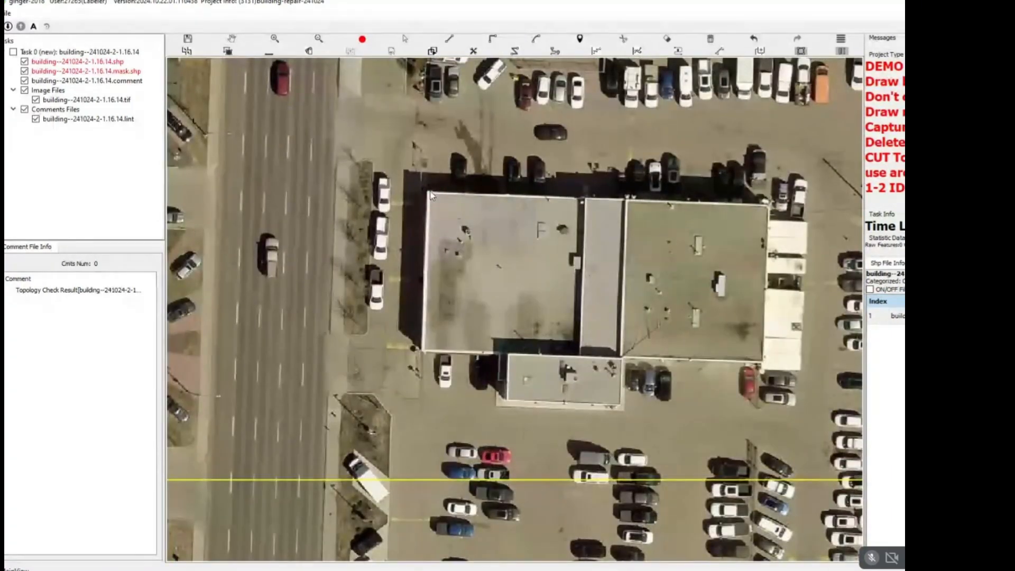
{"action": "left_click", "coordinate": [430, 191]}
{"action": "key", "text": "Escape"}
{"action": "left_click", "coordinate": [427, 192]}
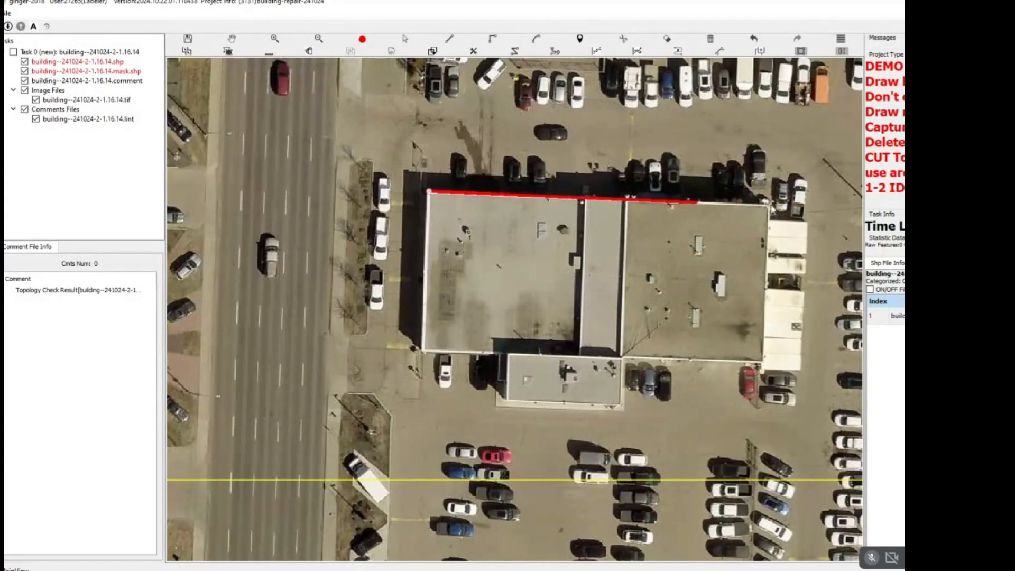
{"action": "left_click", "coordinate": [770, 207]}
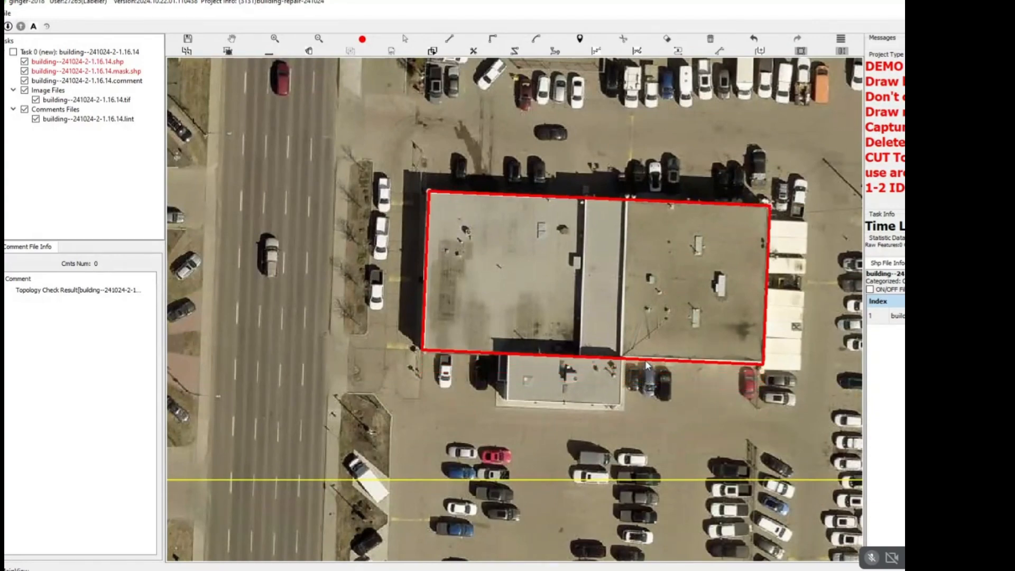
Extend the building's outline around the south annex, including the small projection on the annex's west side.
{"action": "left_click", "coordinate": [513, 355]}
{"action": "scroll", "coordinate": [502, 365], "scroll_direction": "up", "scroll_amount": 2}
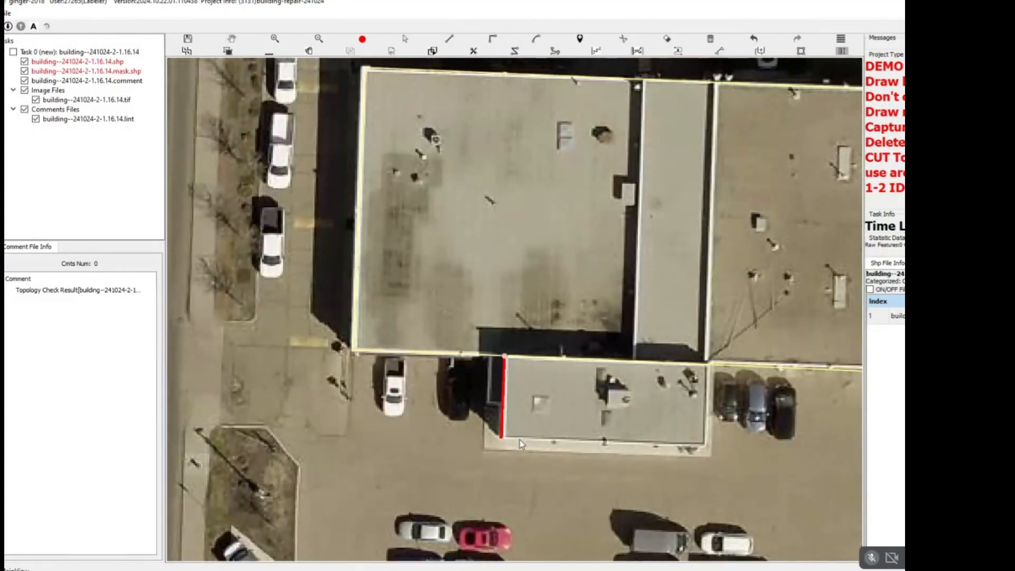
{"action": "left_click", "coordinate": [712, 451]}
{"action": "left_click", "coordinate": [708, 368]}
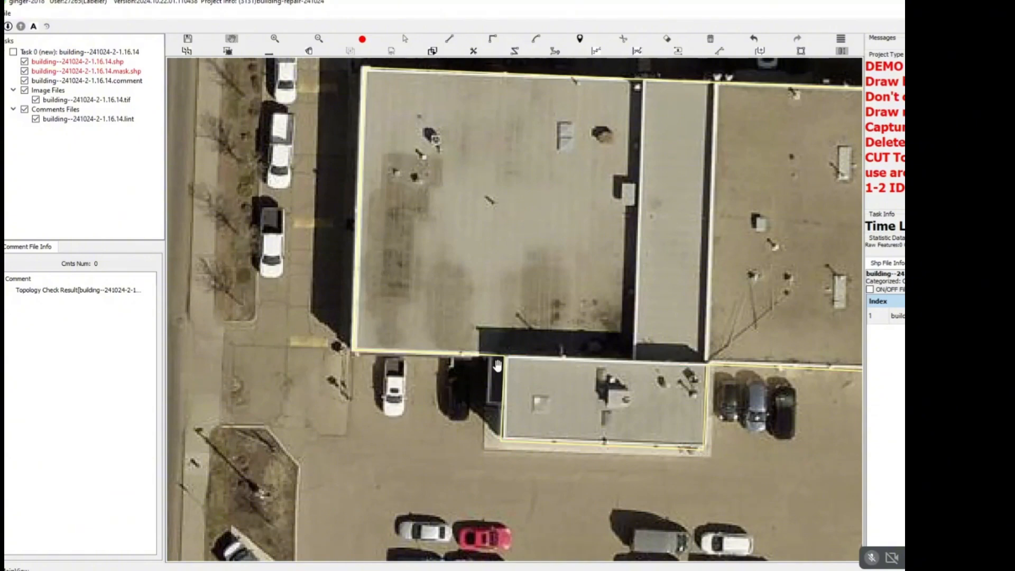
{"action": "scroll", "coordinate": [491, 360], "scroll_direction": "up", "scroll_amount": 2}
{"action": "left_click", "coordinate": [496, 415]}
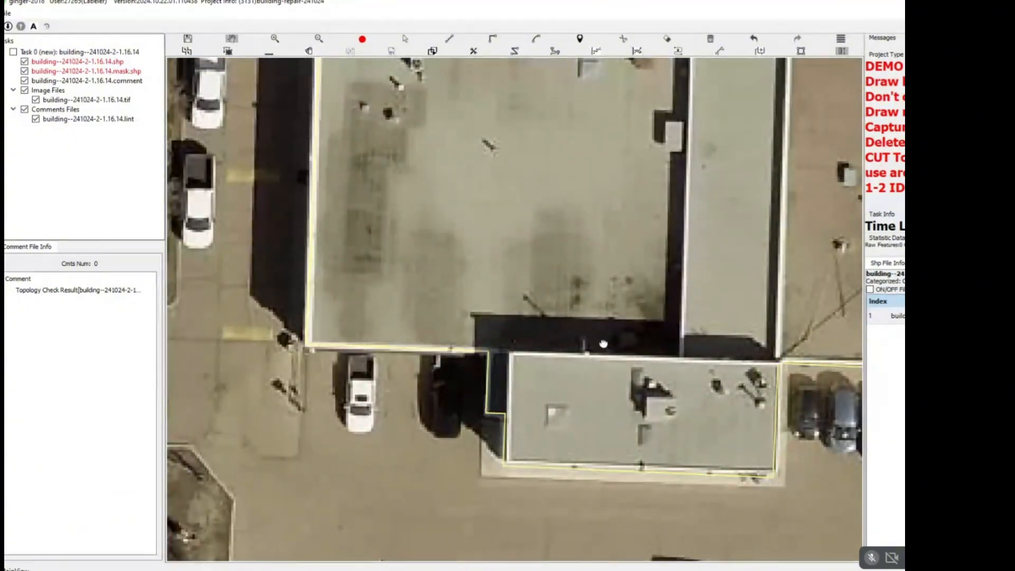
Split the south annex from the main building along their shared wall.
{"action": "scroll", "coordinate": [421, 398], "scroll_direction": "down", "scroll_amount": 2}
{"action": "left_click", "coordinate": [661, 376]}
{"action": "key", "text": "Escape"}
{"action": "key", "text": "l"}
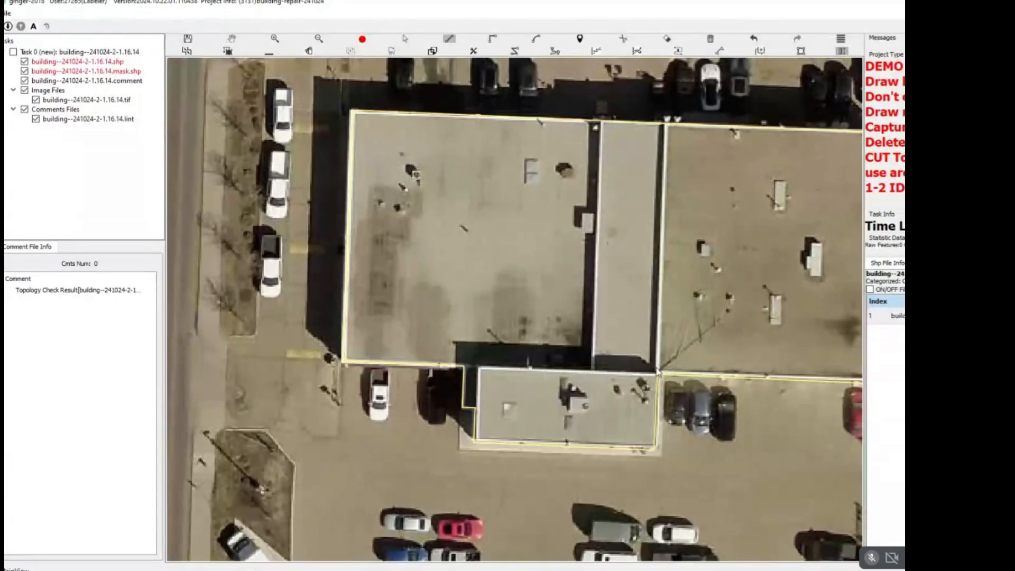
{"action": "left_click", "coordinate": [660, 376]}
{"action": "left_click", "coordinate": [465, 368]}
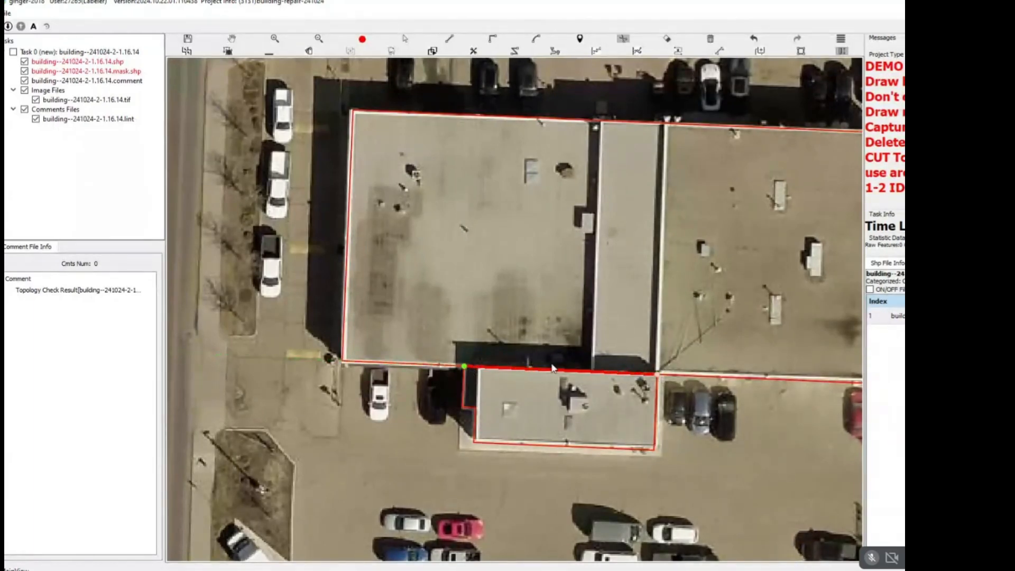
{"action": "key", "text": "Return"}
Split the main roof into west, narrow middle and east sections along the two north-south dividing walls.
{"action": "left_click", "coordinate": [594, 372]}
{"action": "key", "text": "Escape"}
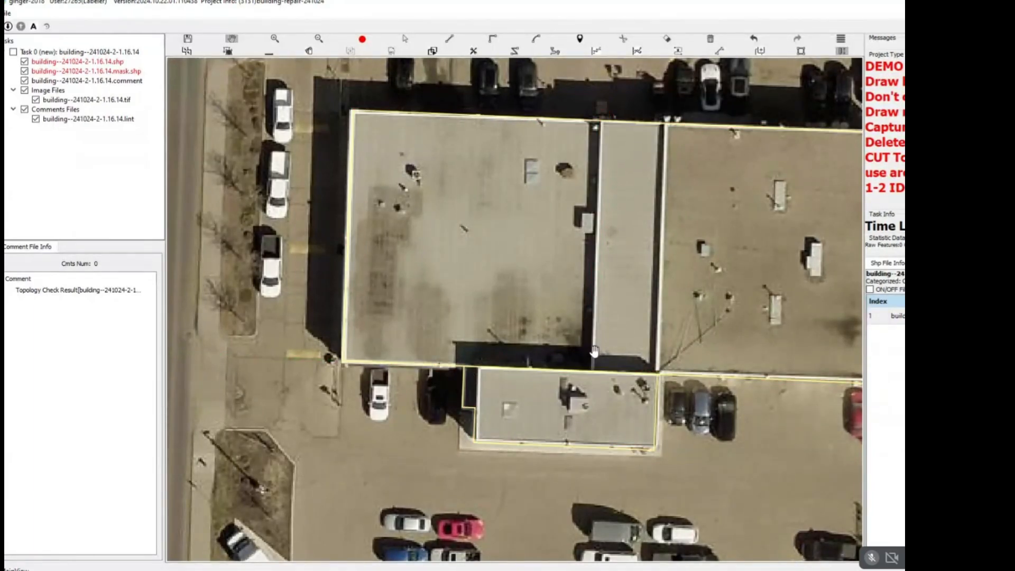
{"action": "key", "text": "o"}
{"action": "left_click", "coordinate": [593, 372]}
{"action": "left_click", "coordinate": [608, 88]}
{"action": "key", "text": "c"}
{"action": "left_click", "coordinate": [659, 375]}
{"action": "left_click", "coordinate": [676, 99]}
{"action": "key", "text": "c"}
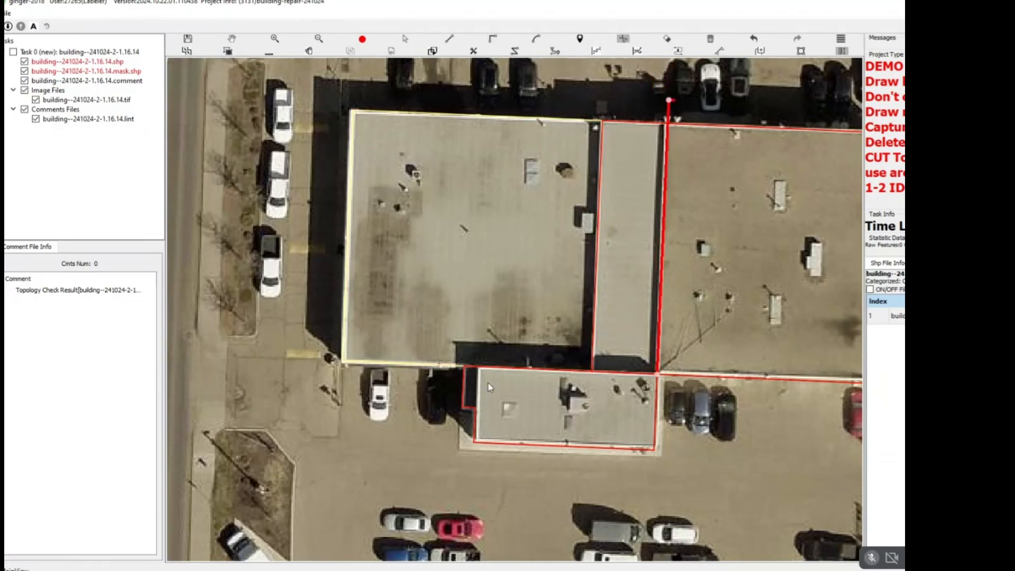
Split the small projection from the south annex along the annex's west wall.
{"action": "scroll", "coordinate": [474, 402], "scroll_direction": "up", "scroll_amount": 1}
{"action": "left_click", "coordinate": [476, 408]}
{"action": "left_click", "coordinate": [478, 349]}
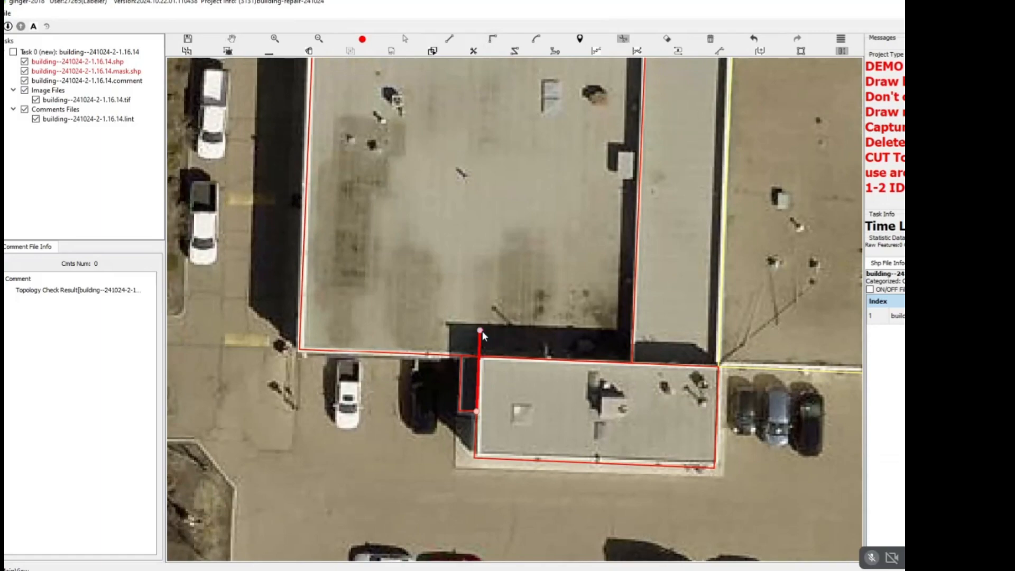
{"action": "right_click", "coordinate": [483, 331]}
{"action": "scroll", "coordinate": [482, 331], "scroll_direction": "down", "scroll_amount": 6}
{"action": "key", "text": "s"}
{"action": "left_click_drag", "start_coordinate": [425, 162], "coordinate": [582, 343]}
{"action": "key", "text": "Escape"}
Examine the white structures along the building's east side to judge whether they need outlining.
{"action": "scroll", "coordinate": [665, 261], "scroll_direction": "up", "scroll_amount": 3}
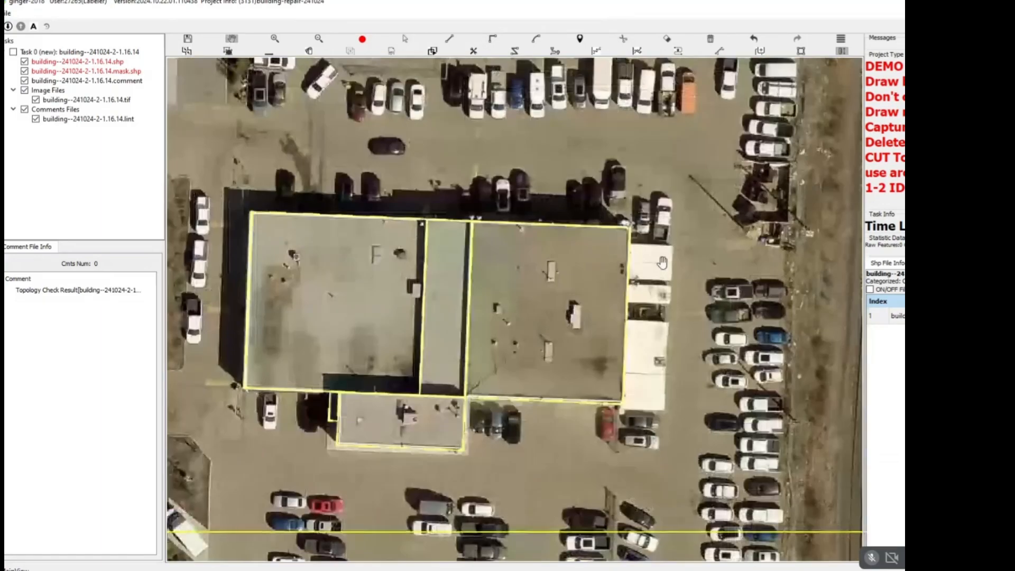
{"action": "scroll", "coordinate": [665, 263], "scroll_direction": "up", "scroll_amount": 3}
{"action": "left_click_drag", "start_coordinate": [671, 414], "coordinate": [621, 268]}
{"action": "scroll", "coordinate": [622, 269], "scroll_direction": "down", "scroll_amount": 2}
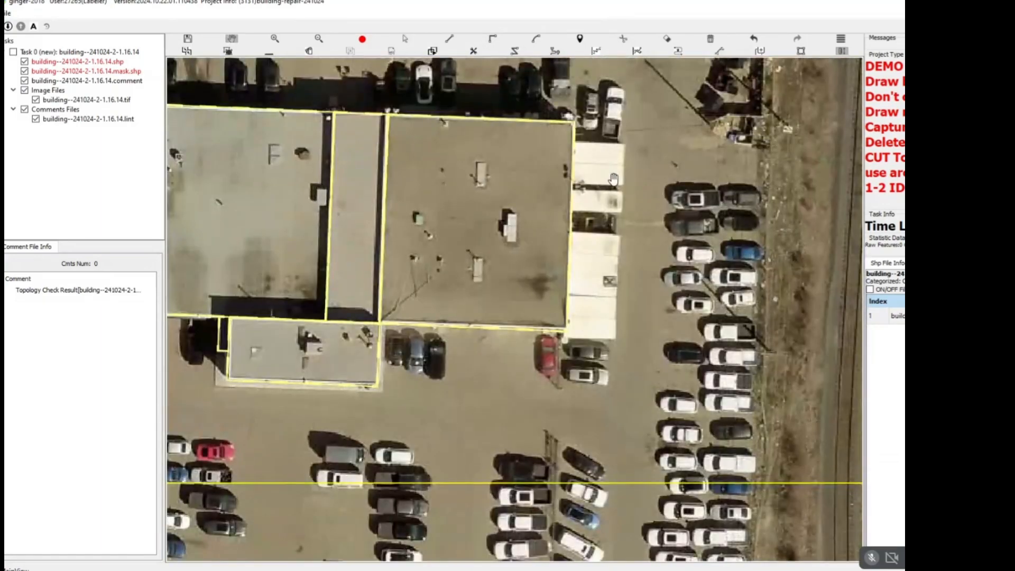
{"action": "scroll", "coordinate": [613, 278], "scroll_direction": "up", "scroll_amount": 1}
{"action": "scroll", "coordinate": [608, 232], "scroll_direction": "down", "scroll_amount": 4}
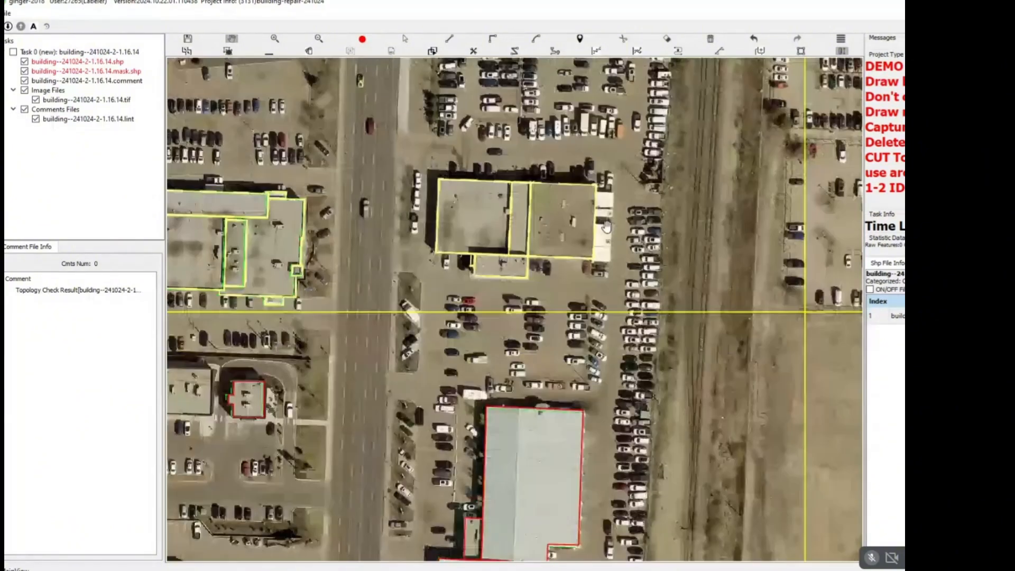
{"action": "scroll", "coordinate": [606, 233], "scroll_direction": "up", "scroll_amount": 4}
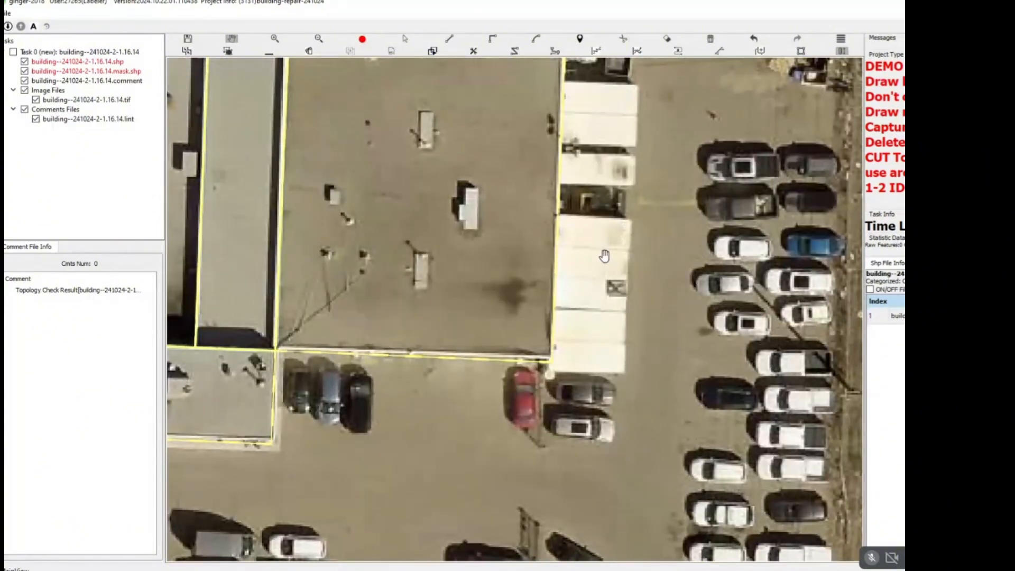
{"action": "scroll", "coordinate": [604, 256], "scroll_direction": "down", "scroll_amount": 6}
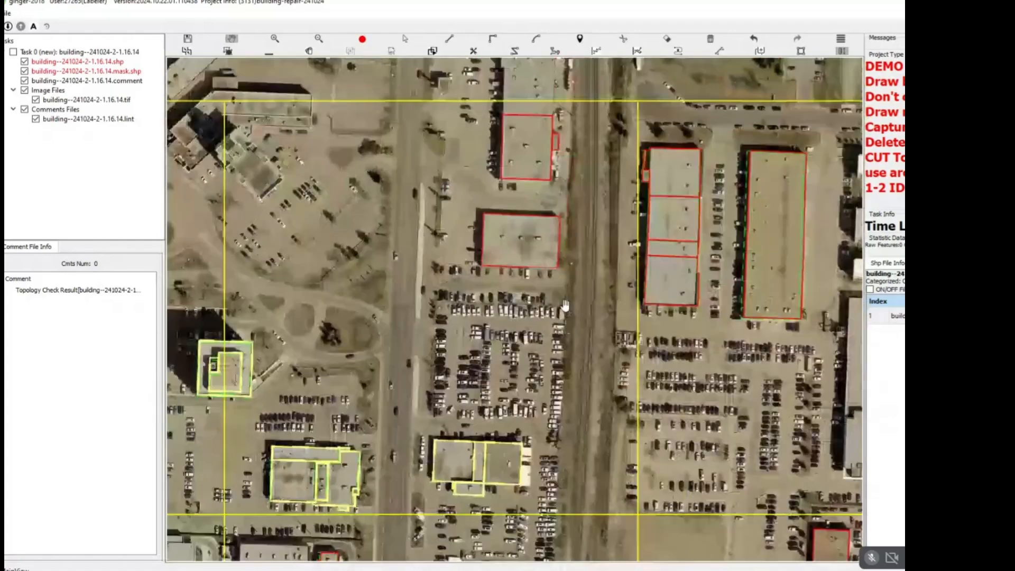
Reshape the north edge of the rectangular building north of the car lot into a straight line between its northwest and northeast corners.
{"action": "scroll", "coordinate": [516, 235], "scroll_direction": "up", "scroll_amount": 5}
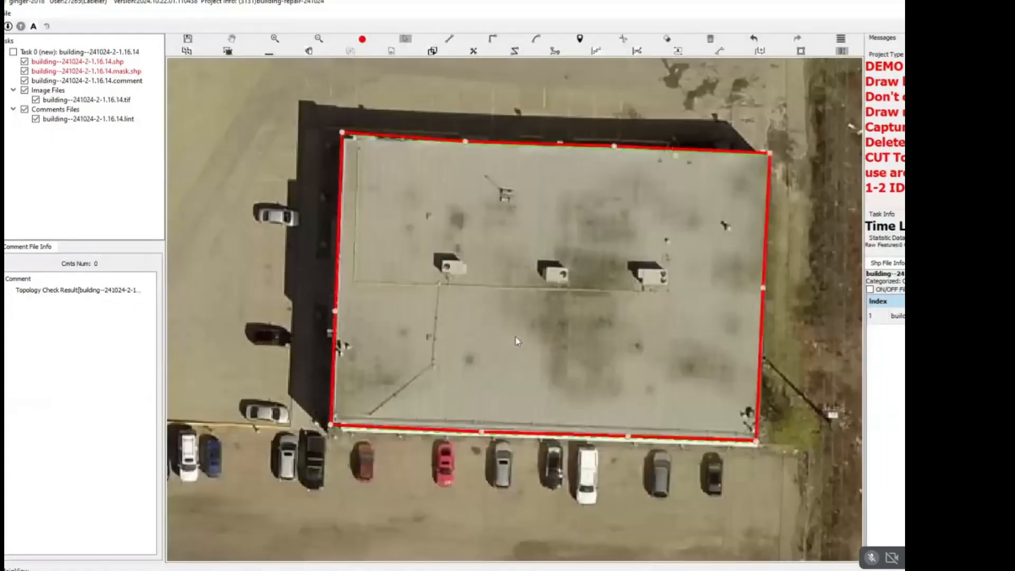
{"action": "scroll", "coordinate": [551, 338], "scroll_direction": "down", "scroll_amount": 3}
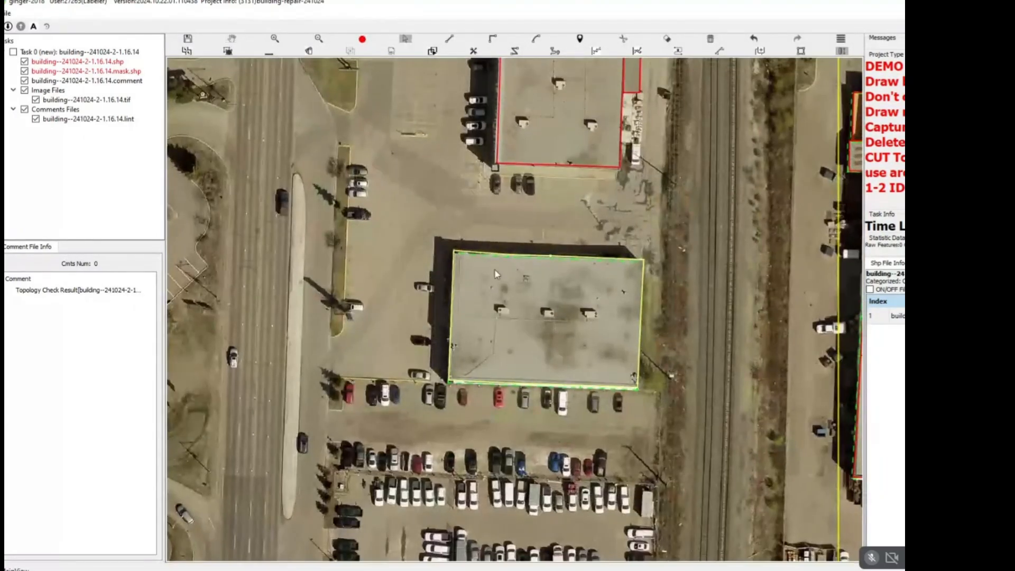
{"action": "scroll", "coordinate": [496, 274], "scroll_direction": "up", "scroll_amount": 3}
{"action": "key", "text": "Escape"}
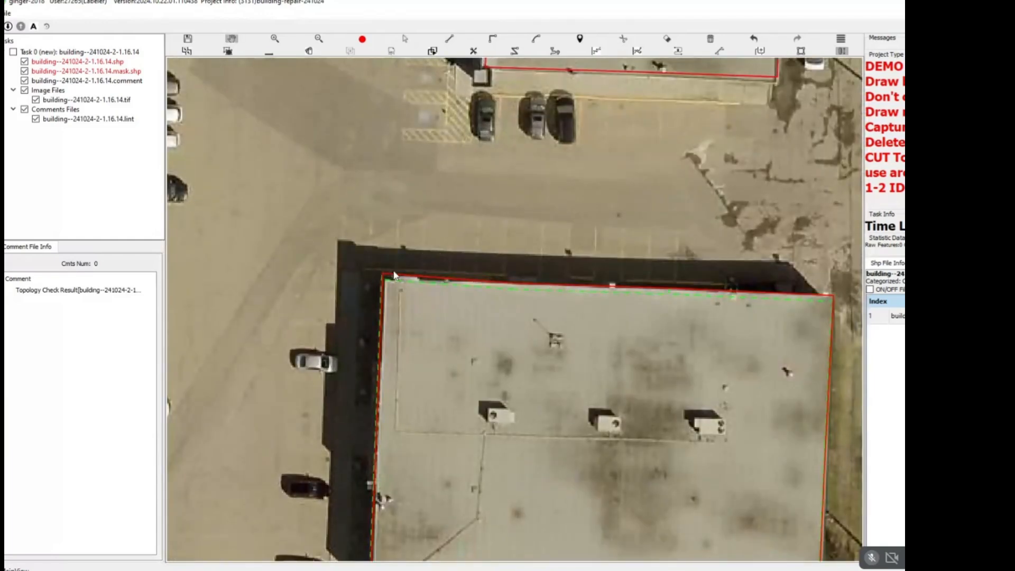
{"action": "left_click", "coordinate": [834, 297]}
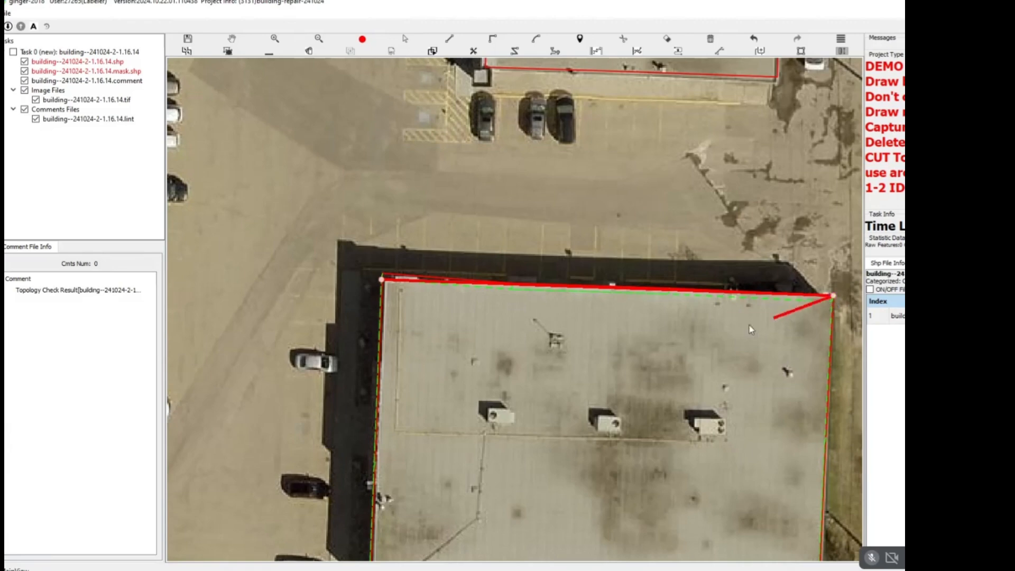
{"action": "key", "text": "Escape"}
{"action": "scroll", "coordinate": [734, 326], "scroll_direction": "down", "scroll_amount": 1}
{"action": "left_click", "coordinate": [500, 295]}
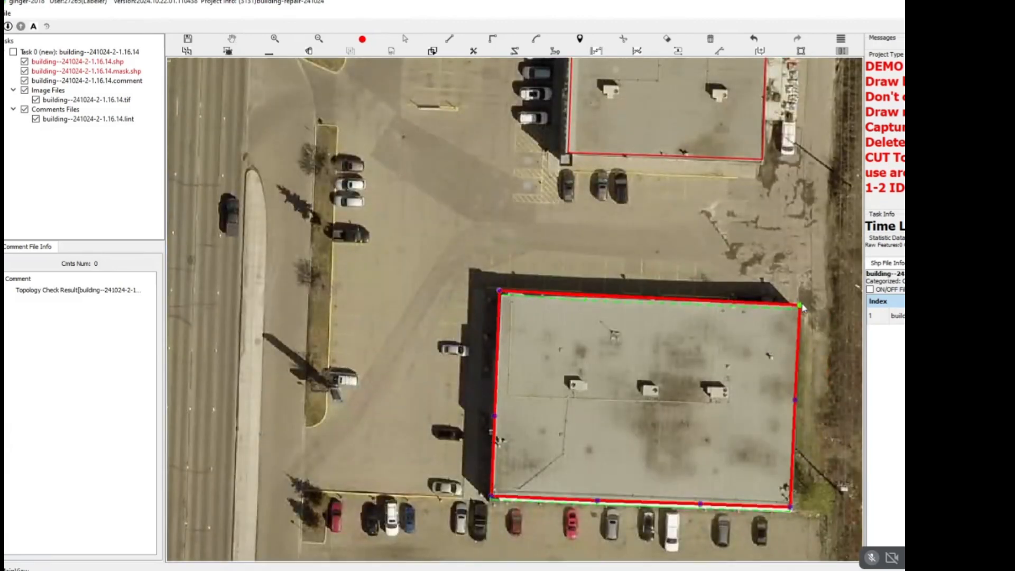
{"action": "key", "text": "Escape"}
{"action": "left_click_drag", "start_coordinate": [716, 353], "coordinate": [617, 292]}
{"action": "scroll", "coordinate": [418, 219], "scroll_direction": "up", "scroll_amount": 4}
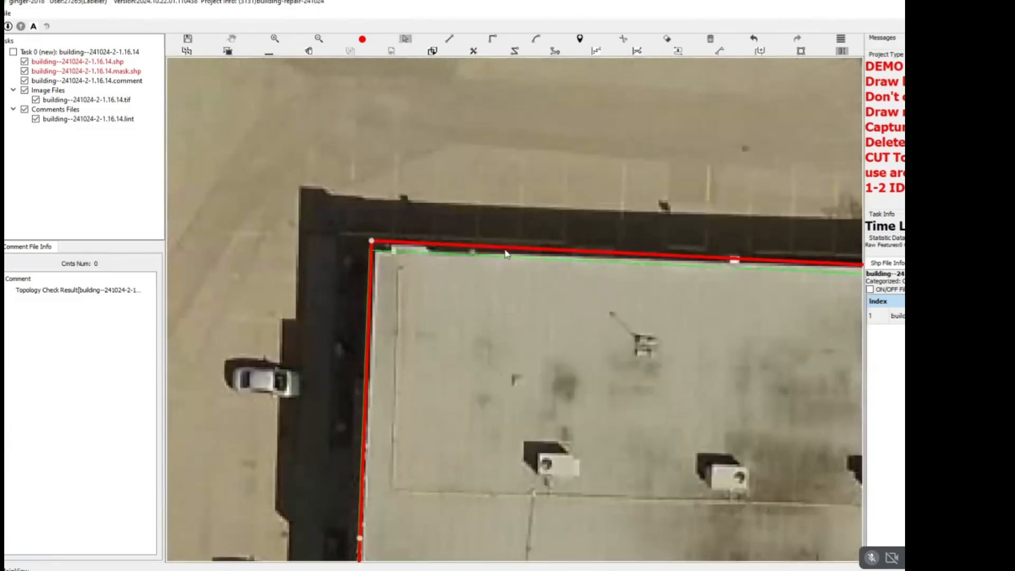
{"action": "left_click", "coordinate": [505, 257]}
{"action": "key", "text": "Escape"}
{"action": "scroll", "coordinate": [506, 259], "scroll_direction": "down", "scroll_amount": 5}
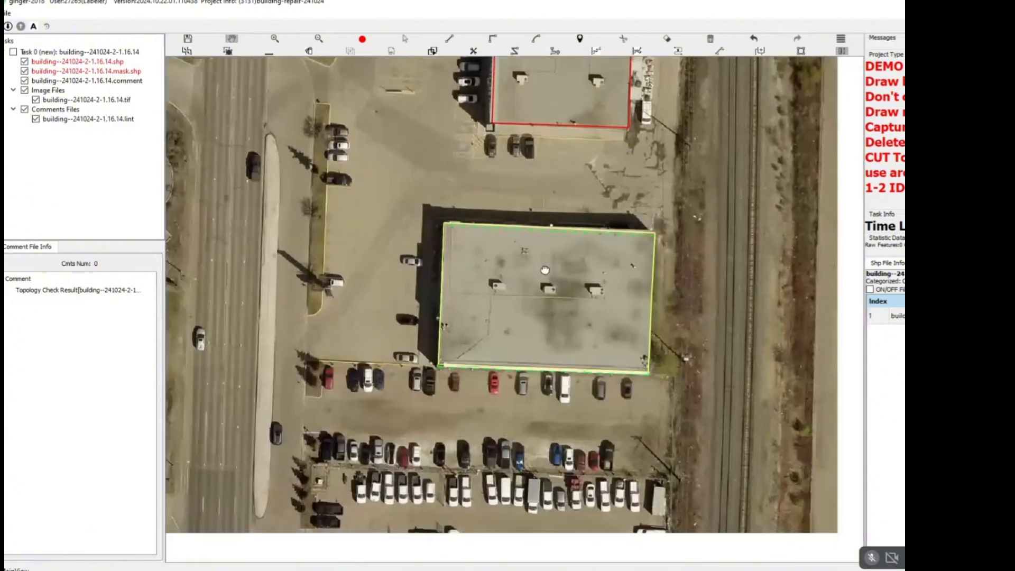
Delete the footprints of the next building to the north, including its small east-side annex.
{"action": "left_click_drag", "start_coordinate": [577, 171], "coordinate": [471, 447]}
{"action": "key", "text": "s"}
{"action": "left_click_drag", "start_coordinate": [598, 255], "coordinate": [477, 313]}
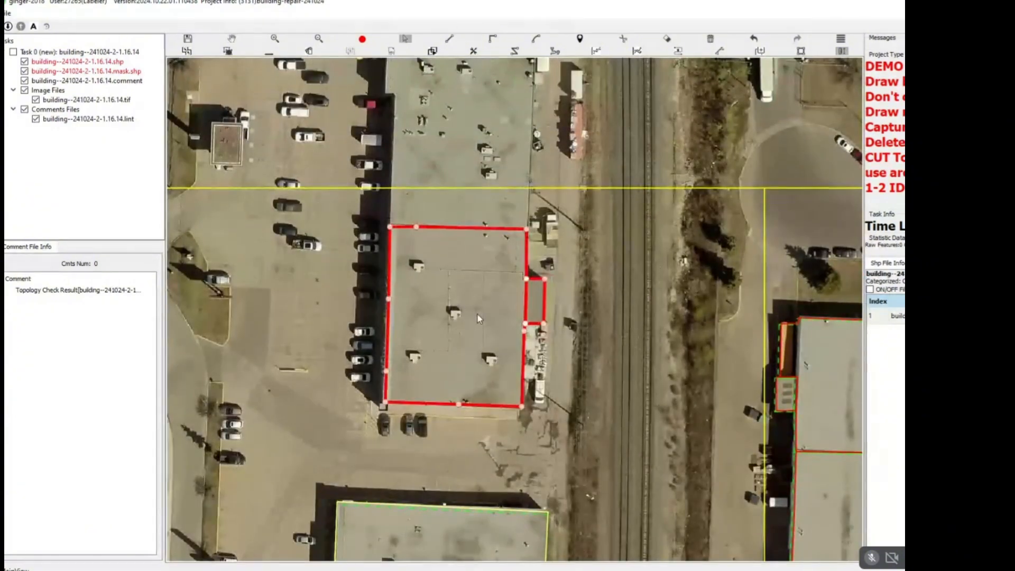
{"action": "key", "text": "Delete"}
{"action": "key", "text": "Escape"}
{"action": "scroll", "coordinate": [478, 312], "scroll_direction": "down", "scroll_amount": 4}
Select the northernmost section and attached west strip of the multi-section building east of the railway.
{"action": "left_click_drag", "start_coordinate": [491, 279], "coordinate": [511, 236]}
{"action": "key", "text": "s"}
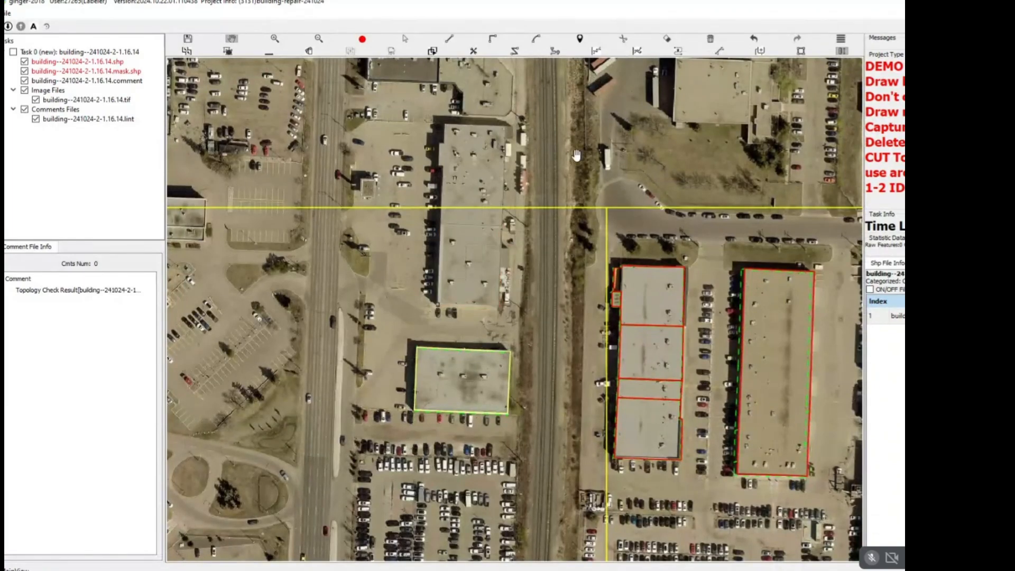
{"action": "left_click_drag", "start_coordinate": [557, 203], "coordinate": [422, 173]}
{"action": "scroll", "coordinate": [482, 240], "scroll_direction": "up", "scroll_amount": 2}
{"action": "left_click_drag", "start_coordinate": [523, 301], "coordinate": [532, 261]}
{"action": "scroll", "coordinate": [462, 203], "scroll_direction": "up", "scroll_amount": 1}
{"action": "key", "text": "s"}
{"action": "scroll", "coordinate": [462, 203], "scroll_direction": "up", "scroll_amount": 1}
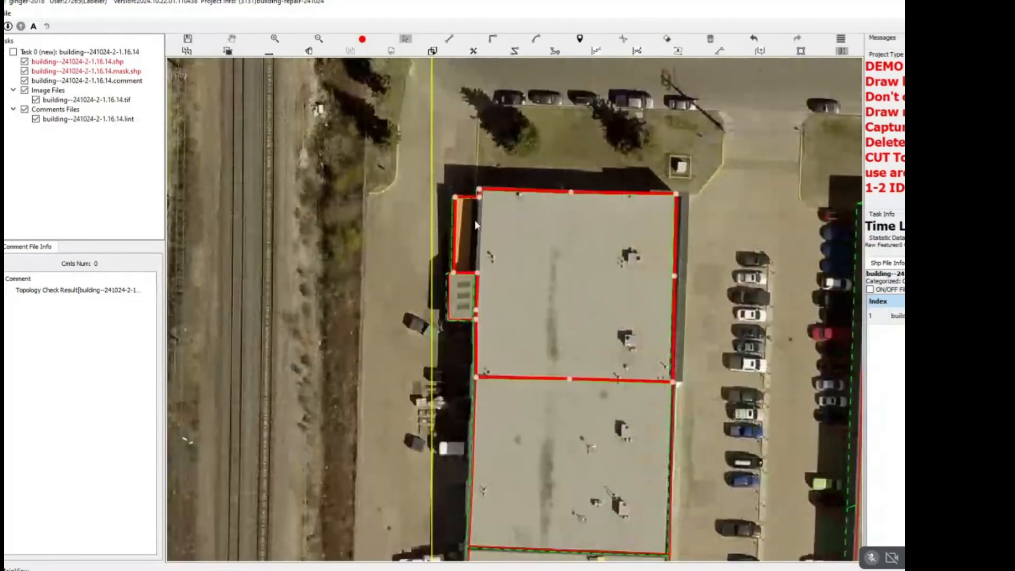
Hide the outline layers and examine the roof divisions in the multi-section building's middle and south parts.
{"action": "scroll", "coordinate": [476, 225], "scroll_direction": "down", "scroll_amount": 1}
{"action": "scroll", "coordinate": [539, 270], "scroll_direction": "down", "scroll_amount": 1}
{"action": "left_click_drag", "start_coordinate": [560, 402], "coordinate": [545, 260]}
{"action": "key", "text": "space"}
{"action": "scroll", "coordinate": [547, 220], "scroll_direction": "up", "scroll_amount": 1}
{"action": "scroll", "coordinate": [583, 266], "scroll_direction": "up", "scroll_amount": 1}
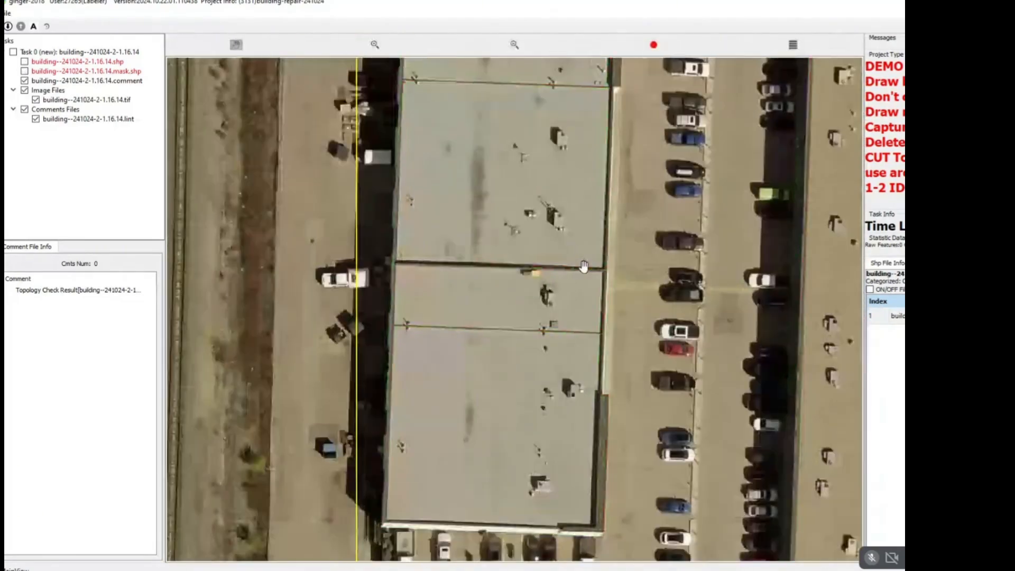
Show the outline layers again and delete the remaining footprints of the multi-section building east of the railway.
{"action": "key", "text": "space"}
{"action": "scroll", "coordinate": [618, 258], "scroll_direction": "down", "scroll_amount": 2}
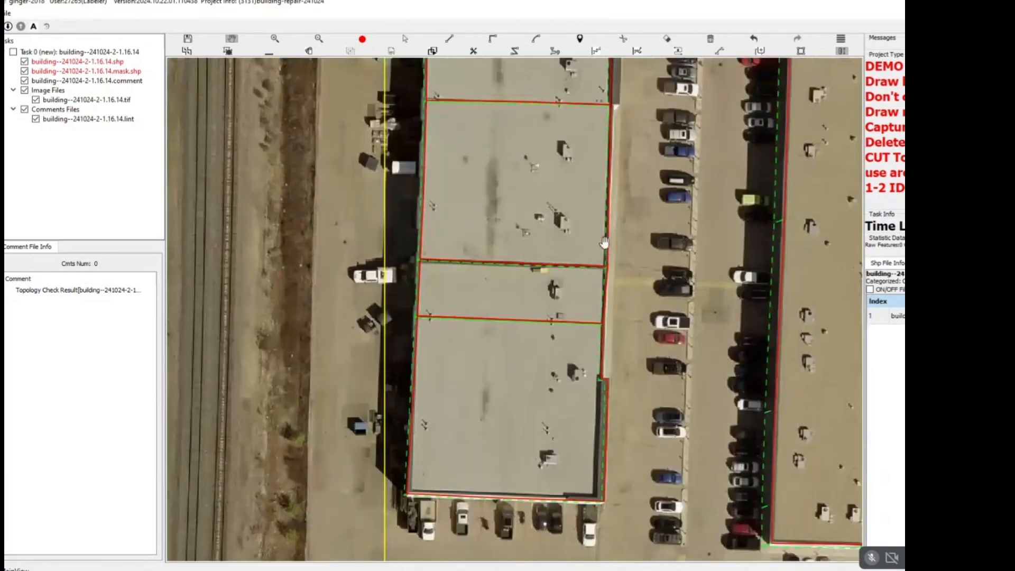
{"action": "key", "text": "s"}
{"action": "key", "text": "Delete"}
Start a new outline of the multi-section building, tracing its west wall from the northwest corner and its south wall.
{"action": "key", "text": "d"}
{"action": "scroll", "coordinate": [617, 123], "scroll_direction": "up", "scroll_amount": 2}
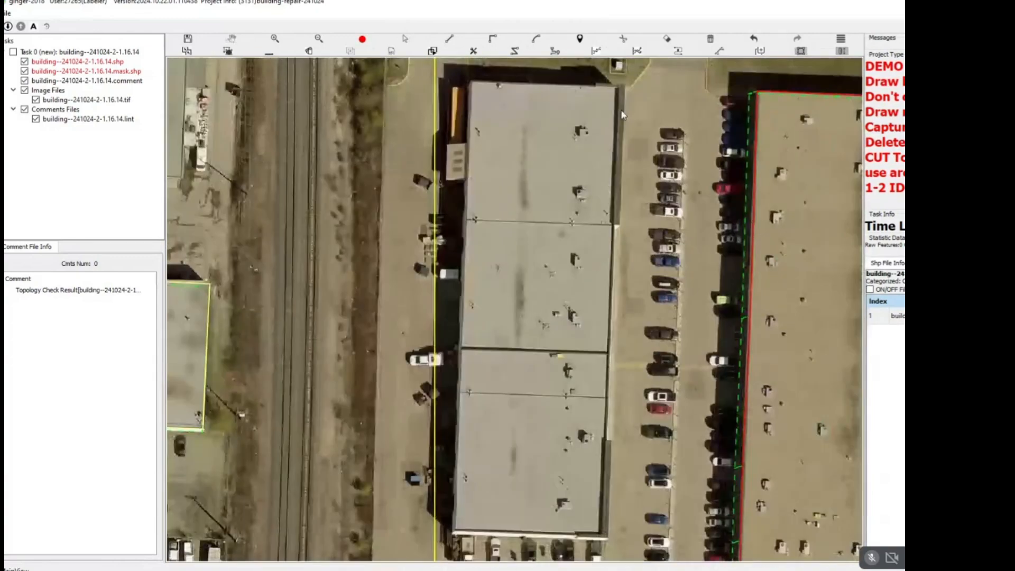
{"action": "left_click_drag", "start_coordinate": [546, 135], "coordinate": [660, 188]}
{"action": "left_click", "coordinate": [474, 113]}
{"action": "left_click_drag", "start_coordinate": [515, 280], "coordinate": [549, 122]}
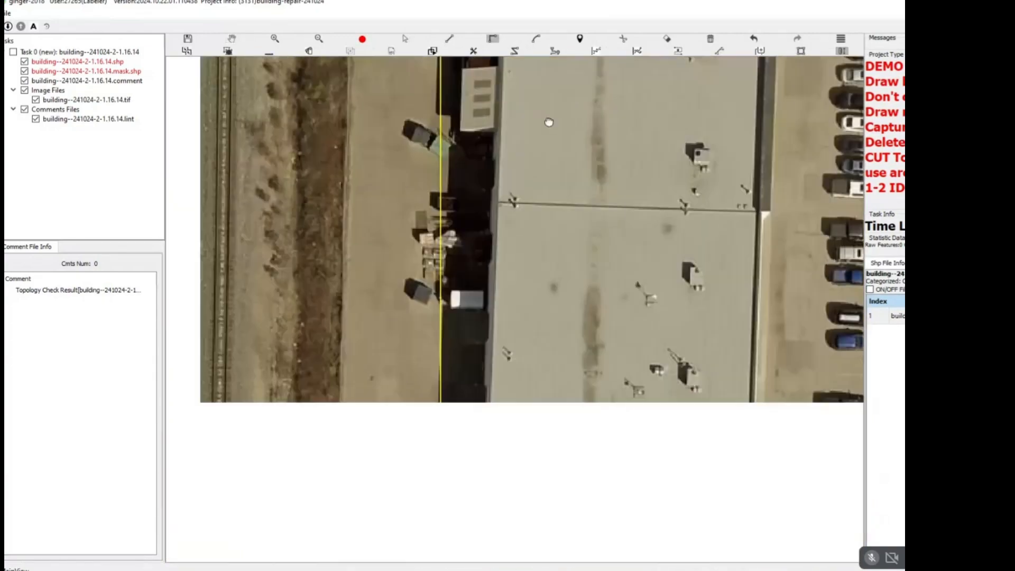
{"action": "left_click_drag", "start_coordinate": [511, 409], "coordinate": [550, 123]}
{"action": "left_click", "coordinate": [514, 478]}
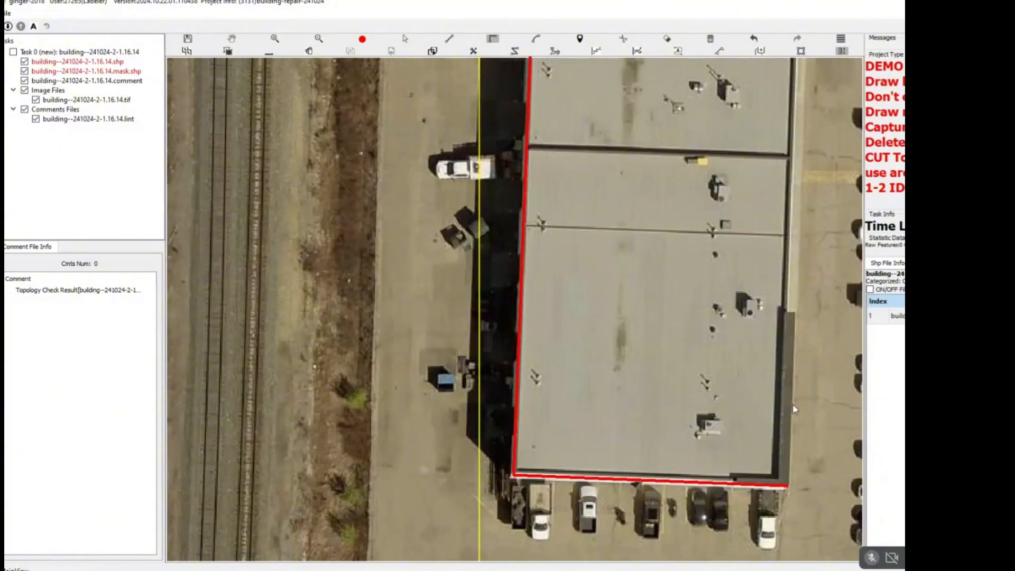
{"action": "left_click", "coordinate": [793, 407]}
Trace the building's stepped east side northward and close the outline at the northwest corner.
{"action": "left_click_drag", "start_coordinate": [764, 168], "coordinate": [680, 491]}
{"action": "left_click_drag", "start_coordinate": [700, 413], "coordinate": [691, 170]}
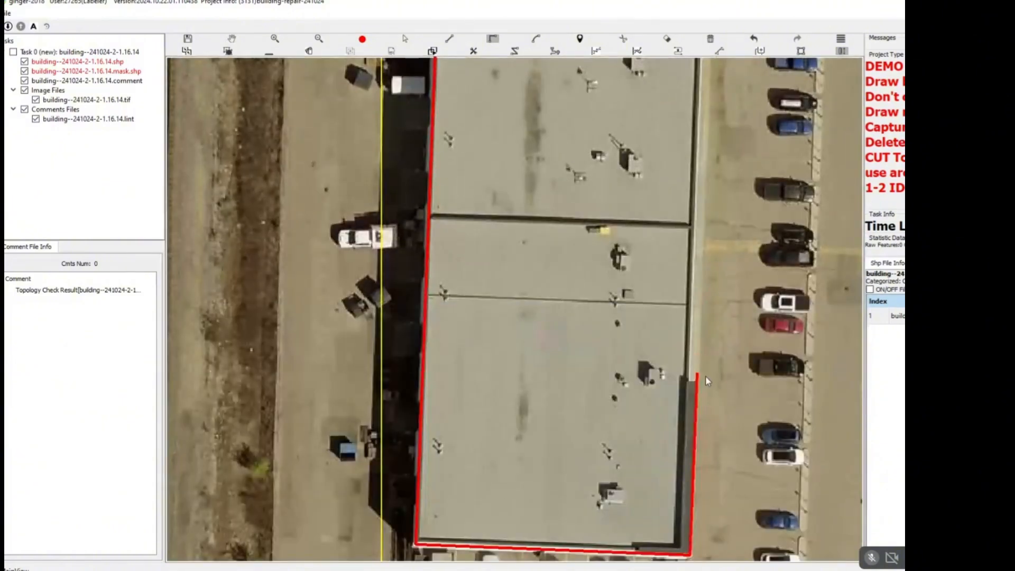
{"action": "left_click", "coordinate": [688, 380]}
{"action": "left_click_drag", "start_coordinate": [700, 130], "coordinate": [657, 385]}
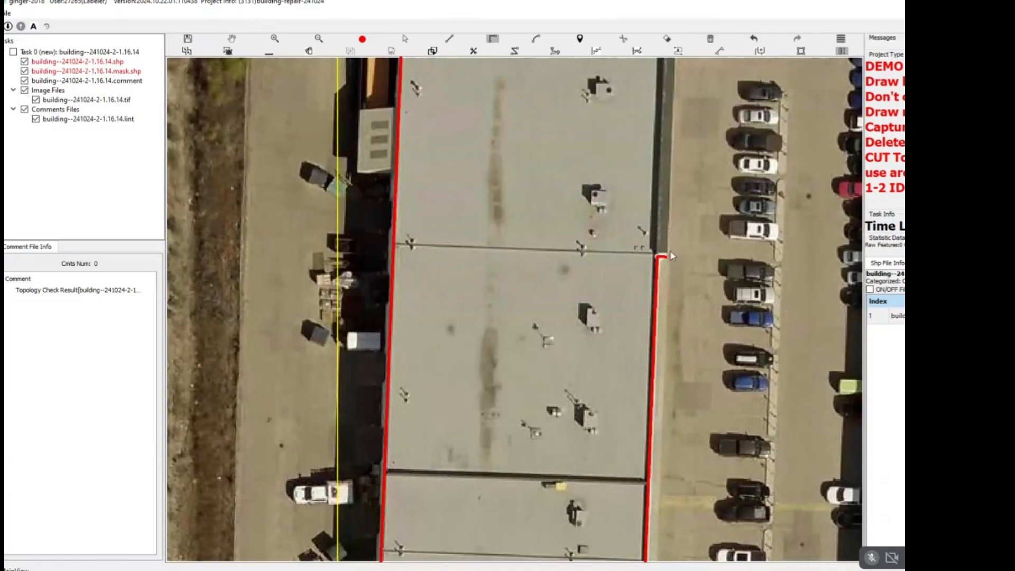
{"action": "left_click", "coordinate": [671, 255]}
{"action": "left_click_drag", "start_coordinate": [651, 180], "coordinate": [674, 406]}
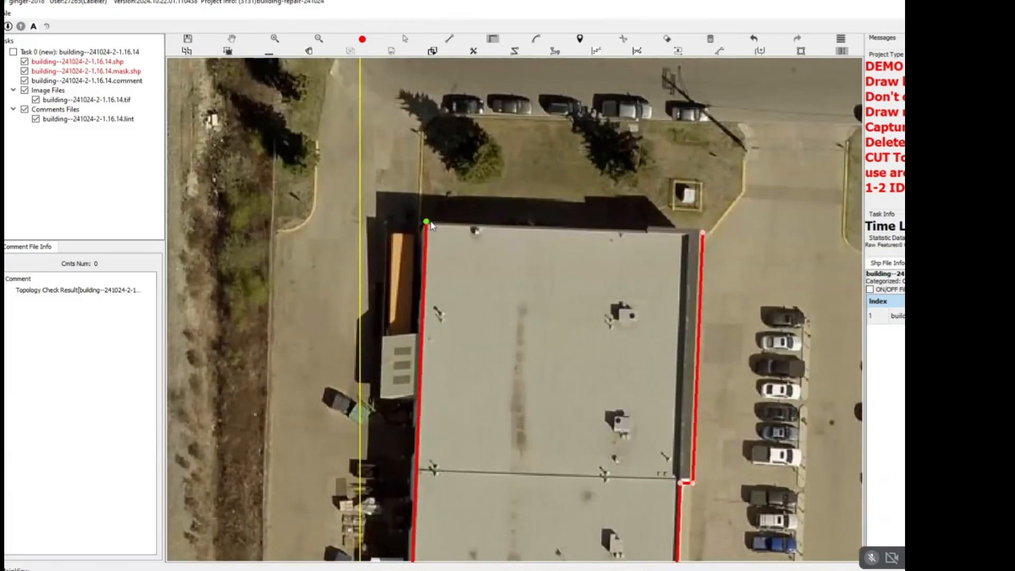
{"action": "left_click", "coordinate": [430, 223]}
{"action": "left_click_drag", "start_coordinate": [595, 343], "coordinate": [608, 196]}
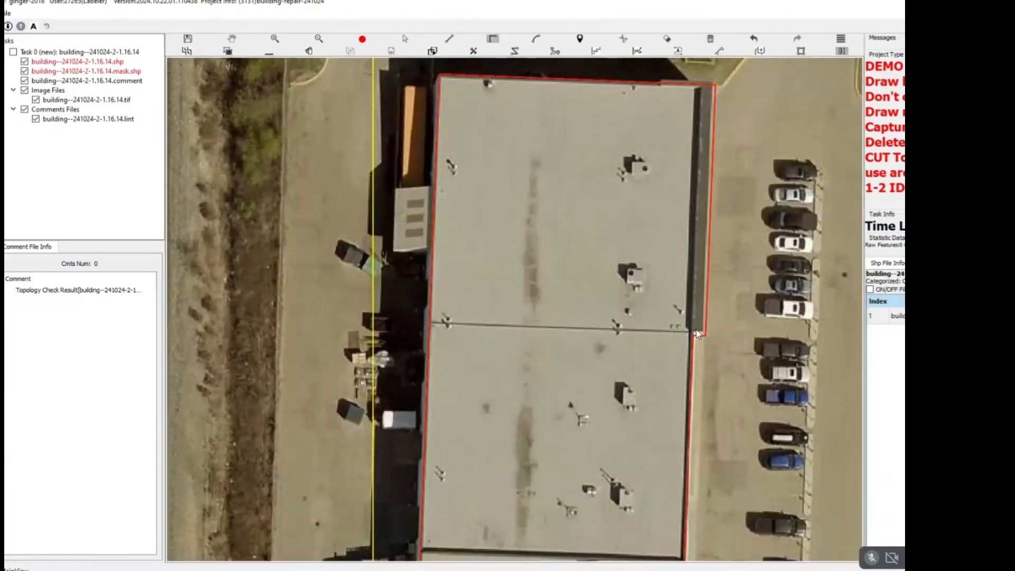
Split the new outline along the roof line between the north and middle sections.
{"action": "scroll", "coordinate": [697, 333], "scroll_direction": "up", "scroll_amount": 3}
{"action": "key", "text": "c"}
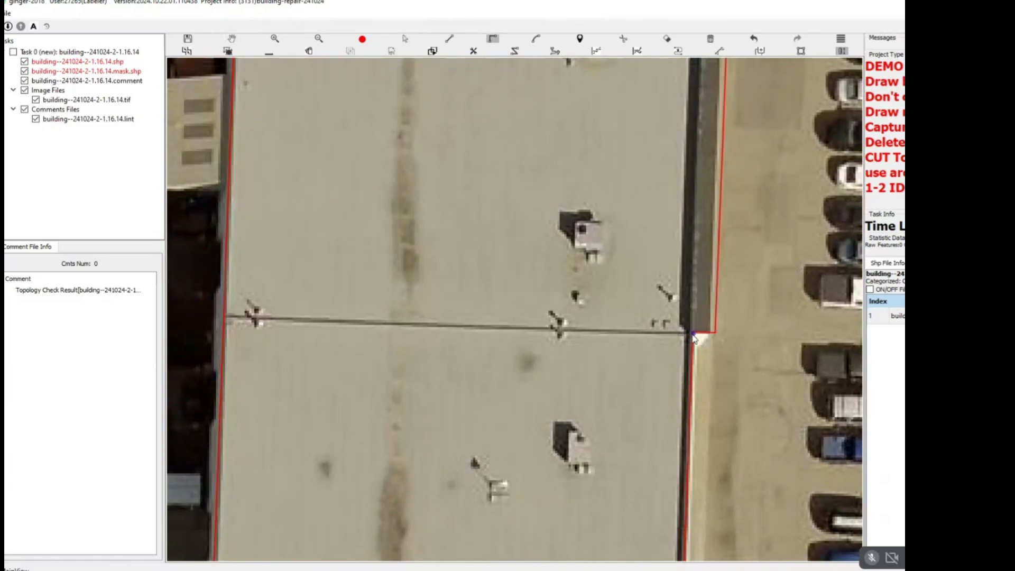
{"action": "left_click", "coordinate": [694, 333]}
{"action": "left_click", "coordinate": [198, 313]}
{"action": "scroll", "coordinate": [425, 373], "scroll_direction": "down", "scroll_amount": 1}
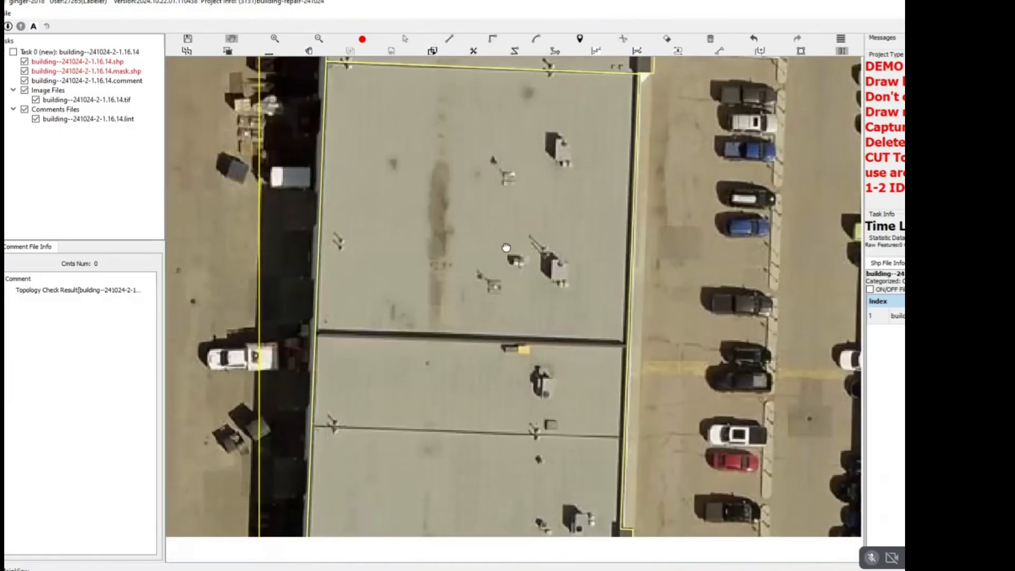
Split the rest of the outline along the thick roof division between the middle and south sections and check the cuts against the imagery.
{"action": "right_click", "coordinate": [352, 365]}
{"action": "left_click_drag", "start_coordinate": [427, 408], "coordinate": [491, 486]}
{"action": "scroll", "coordinate": [415, 349], "scroll_direction": "down", "scroll_amount": 2}
{"action": "key", "text": "space"}
{"action": "key", "text": "space"}
{"action": "key", "text": "space"}
{"action": "key", "text": "space"}
{"action": "scroll", "coordinate": [452, 354], "scroll_direction": "down", "scroll_amount": 2}
Select the three sections of the multi-section building and offset them to their ground footprints.
{"action": "key", "text": "s"}
{"action": "left_click_drag", "start_coordinate": [380, 161], "coordinate": [578, 555]}
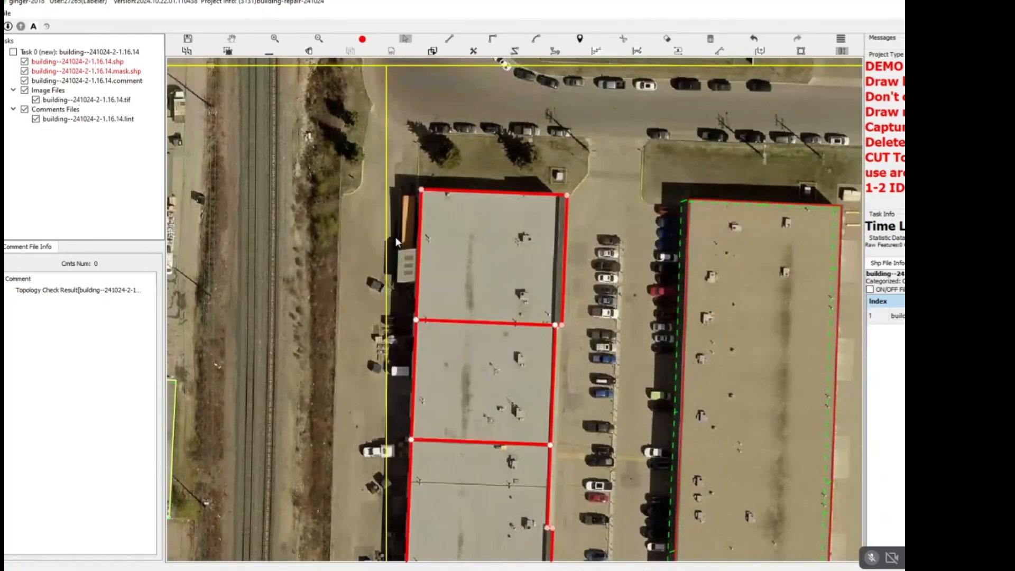
{"action": "scroll", "coordinate": [401, 255], "scroll_direction": "up", "scroll_amount": 2}
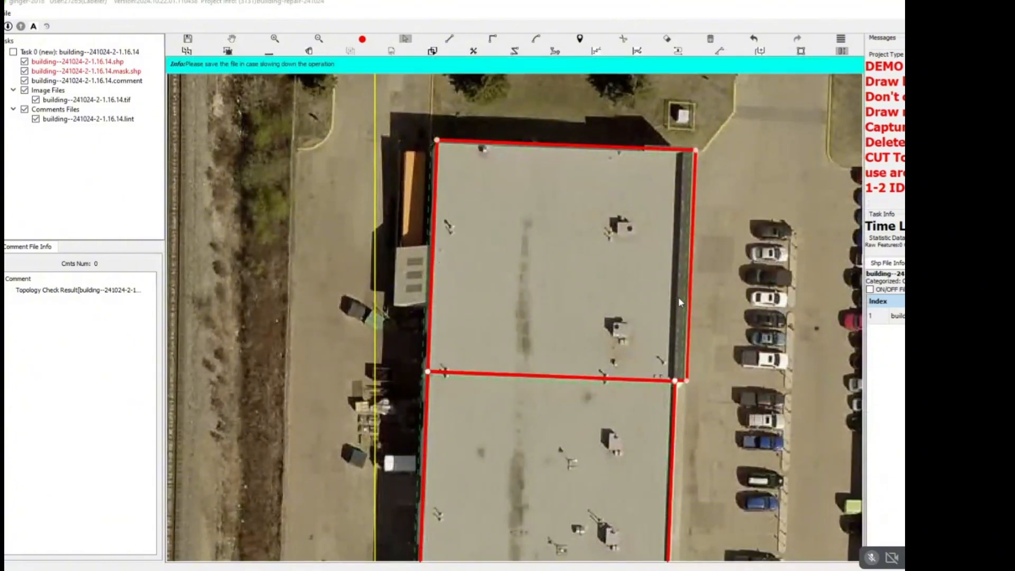
{"action": "key", "text": "Escape"}
Draw the small white-roofed annex as a footprint attached to the north section's west wall.
{"action": "scroll", "coordinate": [415, 230], "scroll_direction": "up", "scroll_amount": 2}
{"action": "left_click", "coordinate": [447, 259]}
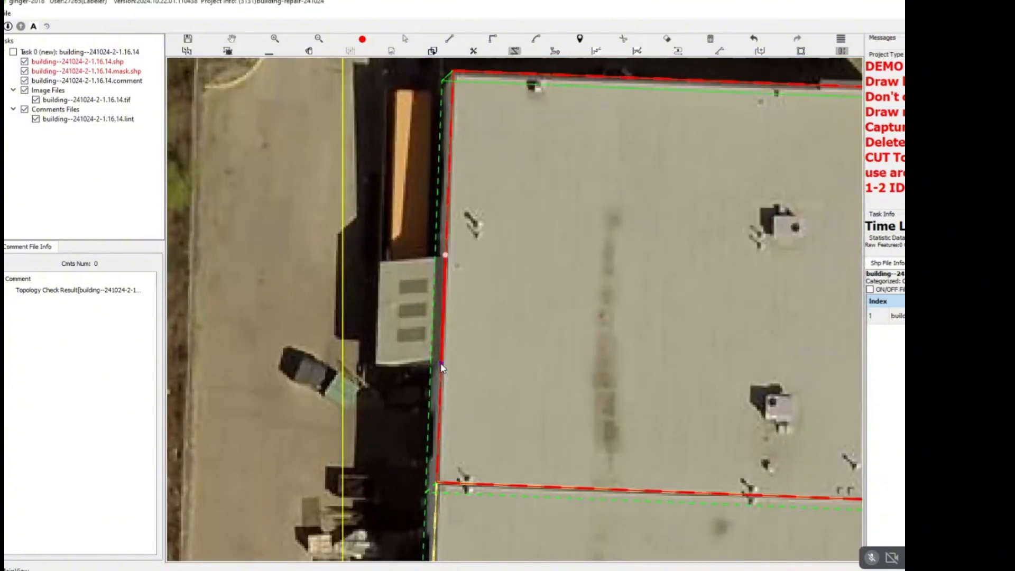
{"action": "left_click", "coordinate": [435, 266]}
{"action": "scroll", "coordinate": [432, 267], "scroll_direction": "down", "scroll_amount": 5}
{"action": "scroll", "coordinate": [418, 265], "scroll_direction": "up", "scroll_amount": 6}
Select the west annex and shift its north edge slightly south onto the roof edge.
{"action": "key", "text": "s"}
{"action": "left_click", "coordinate": [433, 252]}
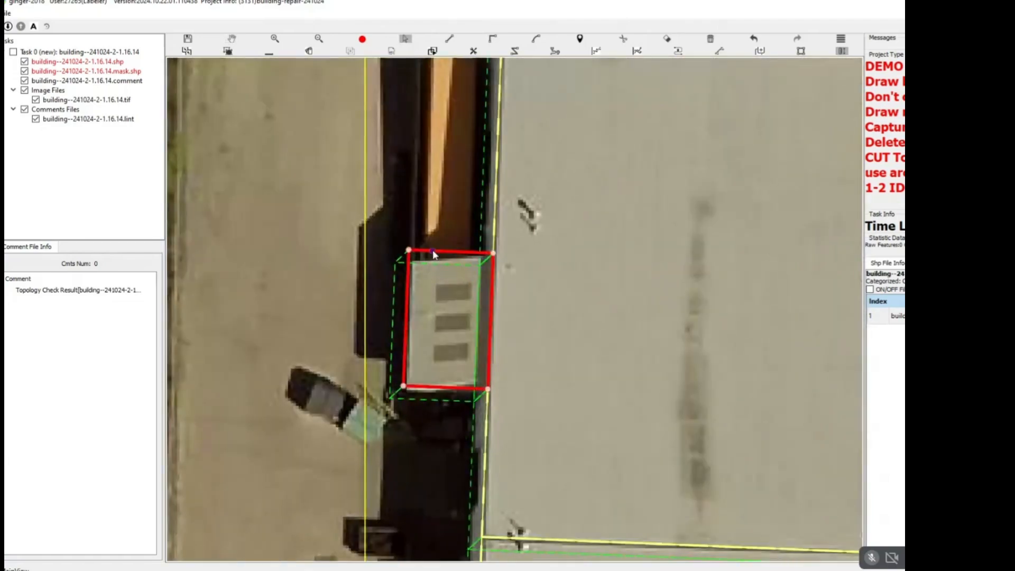
{"action": "scroll", "coordinate": [420, 265], "scroll_direction": "up", "scroll_amount": 2}
{"action": "left_click_drag", "start_coordinate": [432, 241], "coordinate": [432, 256]}
{"action": "key", "text": "Escape"}
{"action": "scroll", "coordinate": [470, 266], "scroll_direction": "down", "scroll_amount": 3}
{"action": "scroll", "coordinate": [451, 244], "scroll_direction": "down", "scroll_amount": 3}
Select the west annex together with the sections of the multi-section building, and clear the selection.
{"action": "key", "text": "s"}
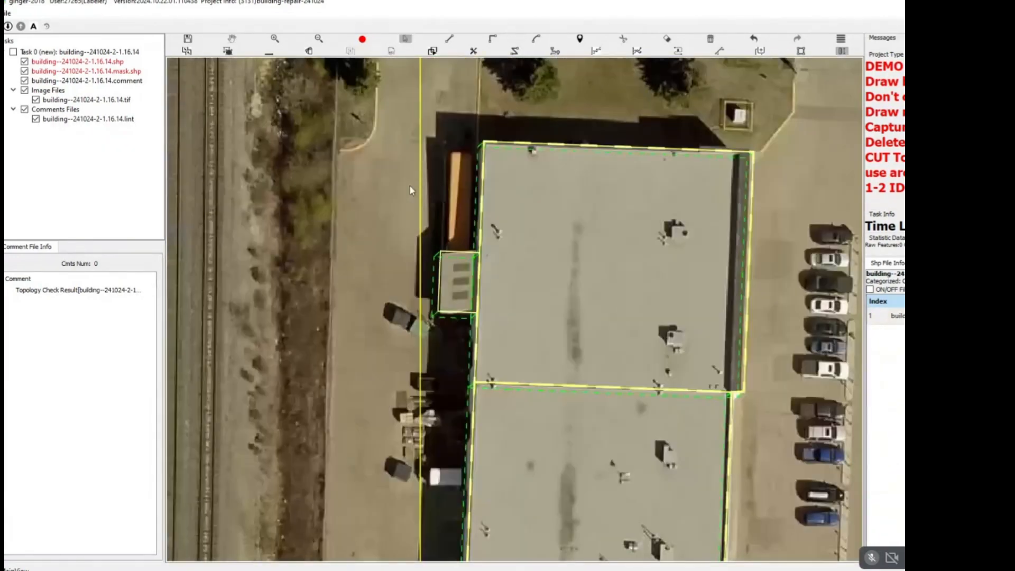
{"action": "left_click_drag", "start_coordinate": [411, 185], "coordinate": [649, 466]}
{"action": "key", "text": "Escape"}
{"action": "scroll", "coordinate": [598, 410], "scroll_direction": "down", "scroll_amount": 6}
{"action": "scroll", "coordinate": [600, 444], "scroll_direction": "down", "scroll_amount": 3}
{"action": "left_click_drag", "start_coordinate": [601, 443], "coordinate": [539, 246]}
{"action": "key", "text": "s"}
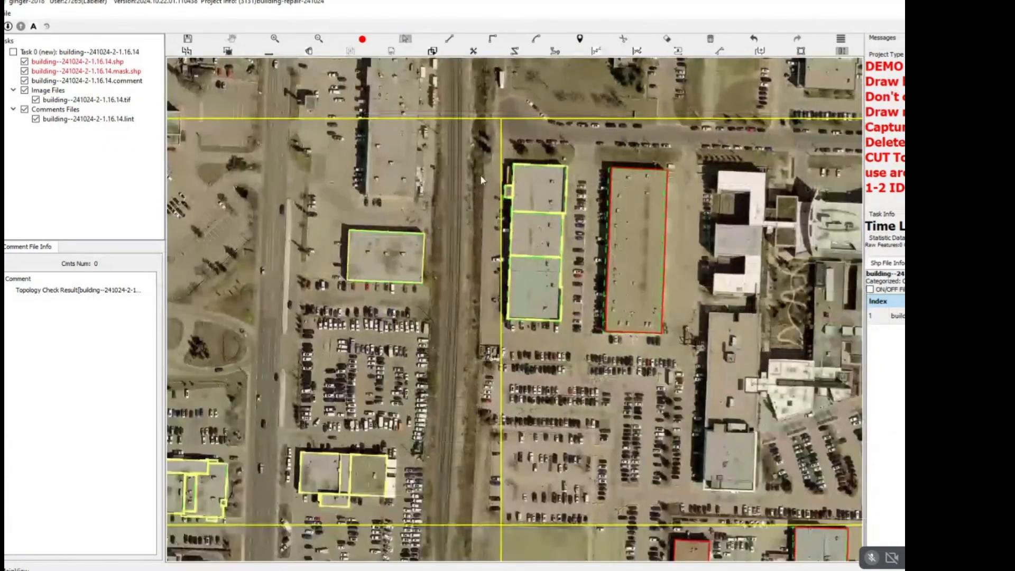
{"action": "left_click_drag", "start_coordinate": [501, 158], "coordinate": [588, 295]}
{"action": "key", "text": "Escape"}
Delete the old footprint of the long brown-roofed building to the east.
{"action": "left_click_drag", "start_coordinate": [653, 190], "coordinate": [627, 202]}
{"action": "scroll", "coordinate": [627, 202], "scroll_direction": "up", "scroll_amount": 2}
{"action": "scroll", "coordinate": [626, 203], "scroll_direction": "up", "scroll_amount": 2}
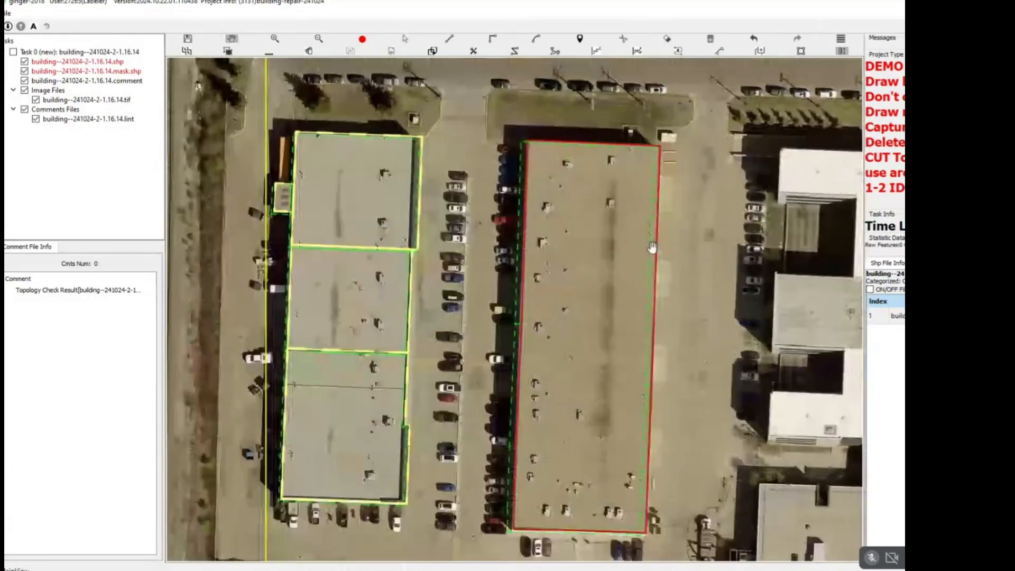
{"action": "key", "text": "s"}
{"action": "left_click", "coordinate": [604, 322]}
{"action": "key", "text": "Delete"}
Redraw the long brown-roofed building as a rectangle on its roof corners and offset it to its base.
{"action": "key", "text": "a"}
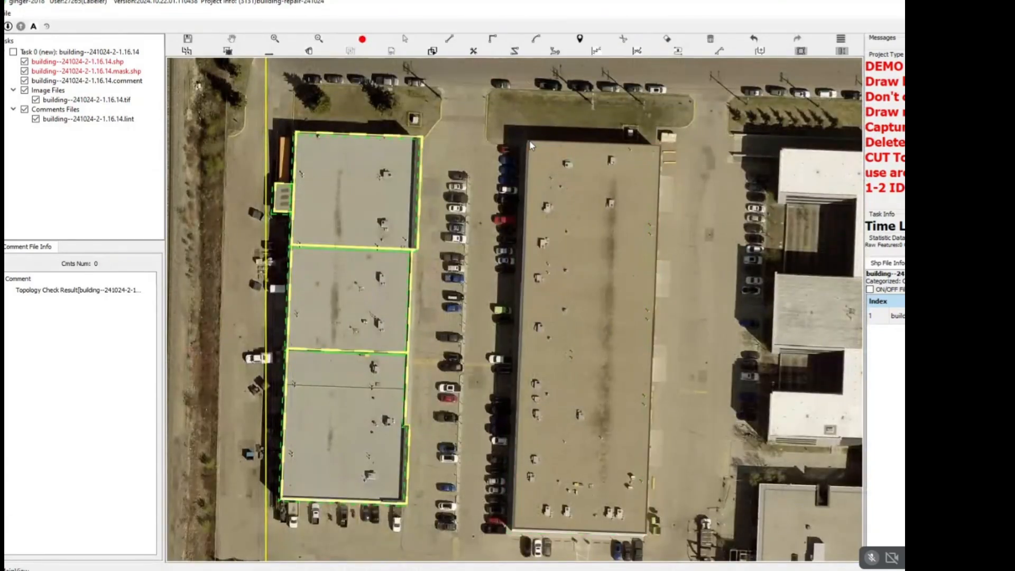
{"action": "left_click", "coordinate": [528, 140]}
{"action": "left_click_drag", "start_coordinate": [540, 510], "coordinate": [551, 331]}
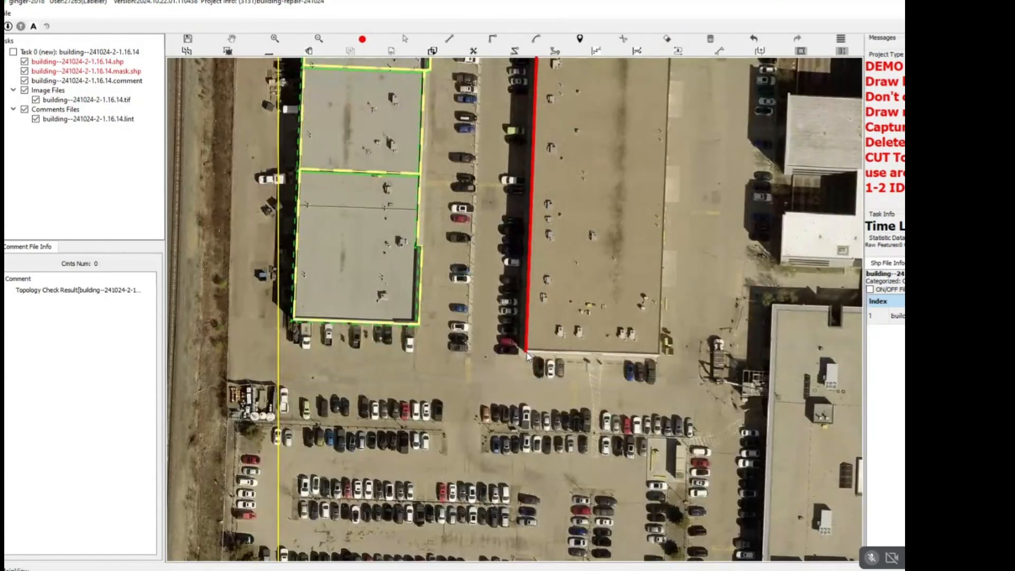
{"action": "left_click", "coordinate": [527, 353]}
{"action": "scroll", "coordinate": [577, 316], "scroll_direction": "up", "scroll_amount": 2}
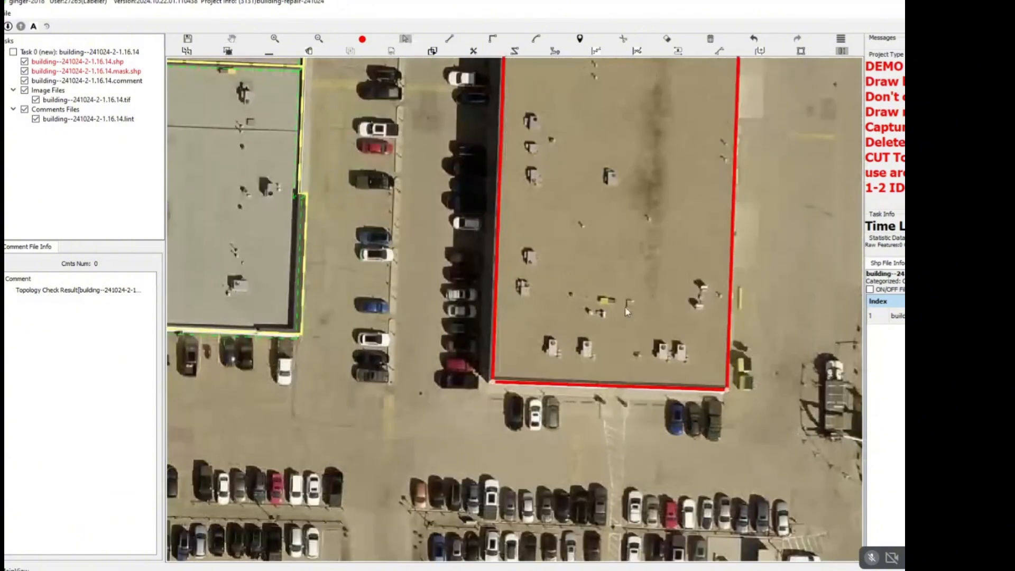
{"action": "key", "text": "Escape"}
{"action": "scroll", "coordinate": [608, 313], "scroll_direction": "down", "scroll_amount": 6}
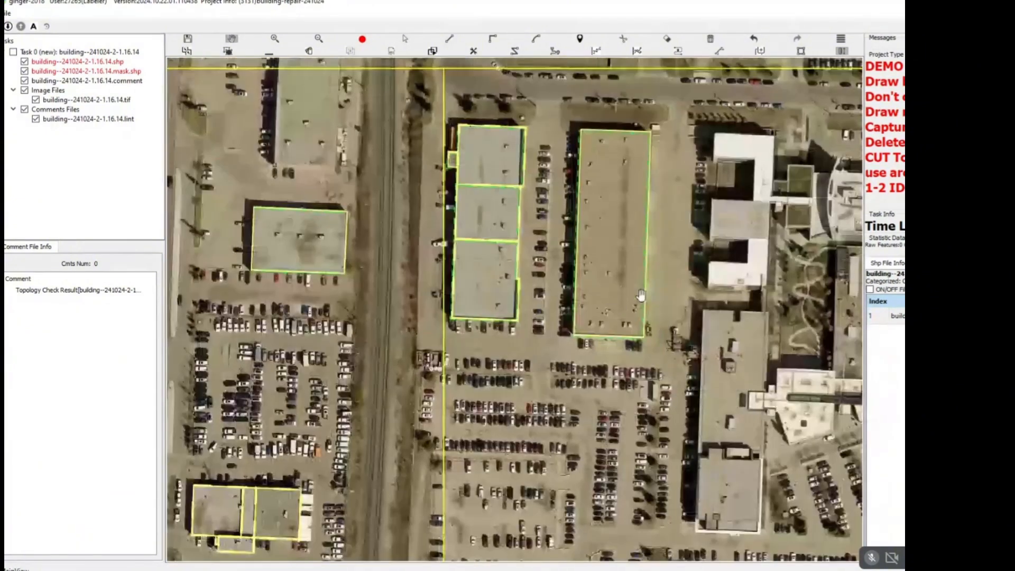
Examine the undrawn connected buildings between the long brown-roofed building and the main road to the east.
{"action": "left_click_drag", "start_coordinate": [626, 296], "coordinate": [550, 263]}
{"action": "scroll", "coordinate": [550, 262], "scroll_direction": "down", "scroll_amount": 1}
{"action": "scroll", "coordinate": [604, 138], "scroll_direction": "up", "scroll_amount": 5}
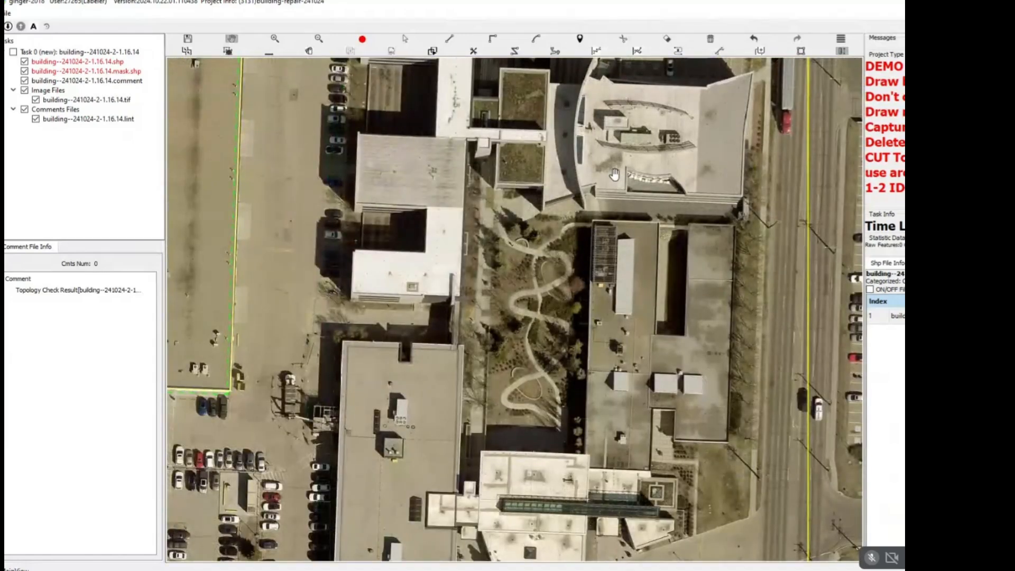
{"action": "scroll", "coordinate": [601, 241], "scroll_direction": "down", "scroll_amount": 2}
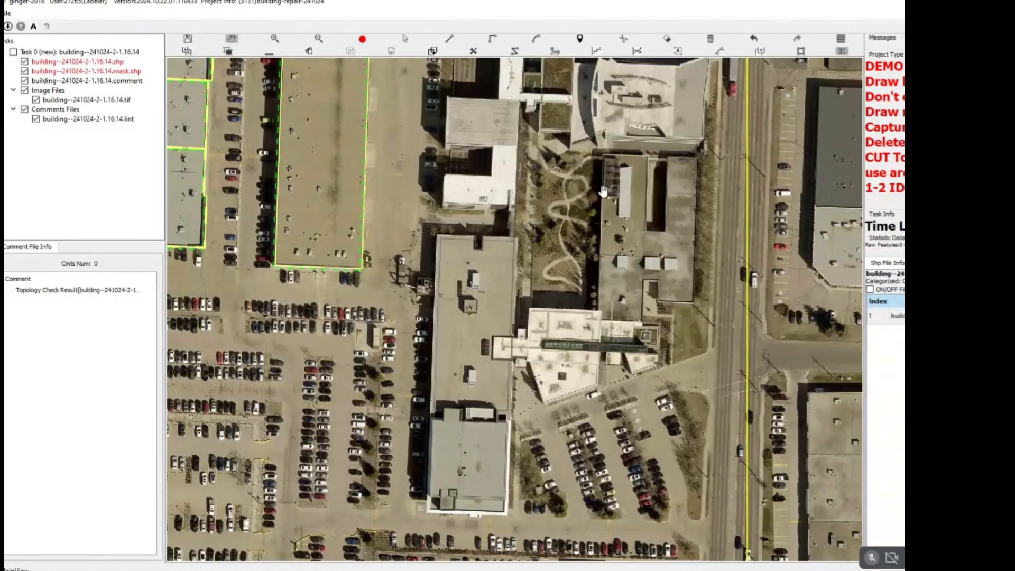
{"action": "scroll", "coordinate": [589, 195], "scroll_direction": "down", "scroll_amount": 3}
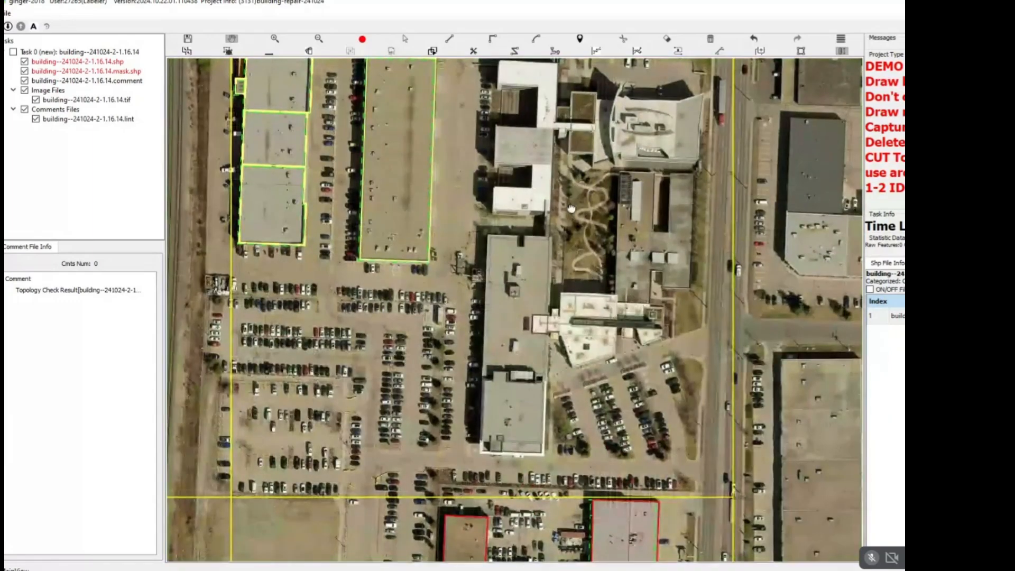
{"action": "left_click_drag", "start_coordinate": [571, 182], "coordinate": [548, 209]}
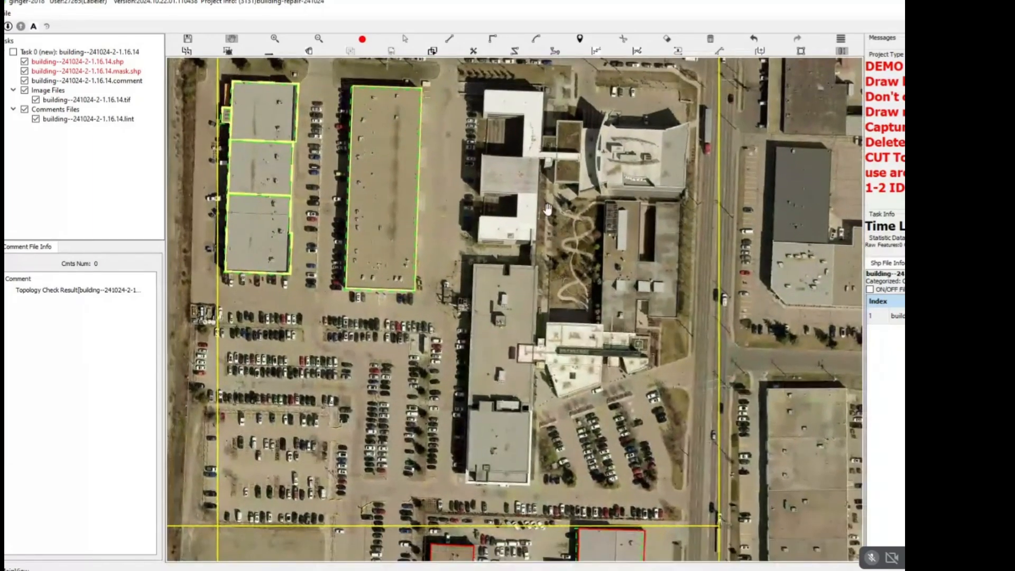
{"action": "left_click_drag", "start_coordinate": [542, 397], "coordinate": [557, 322]}
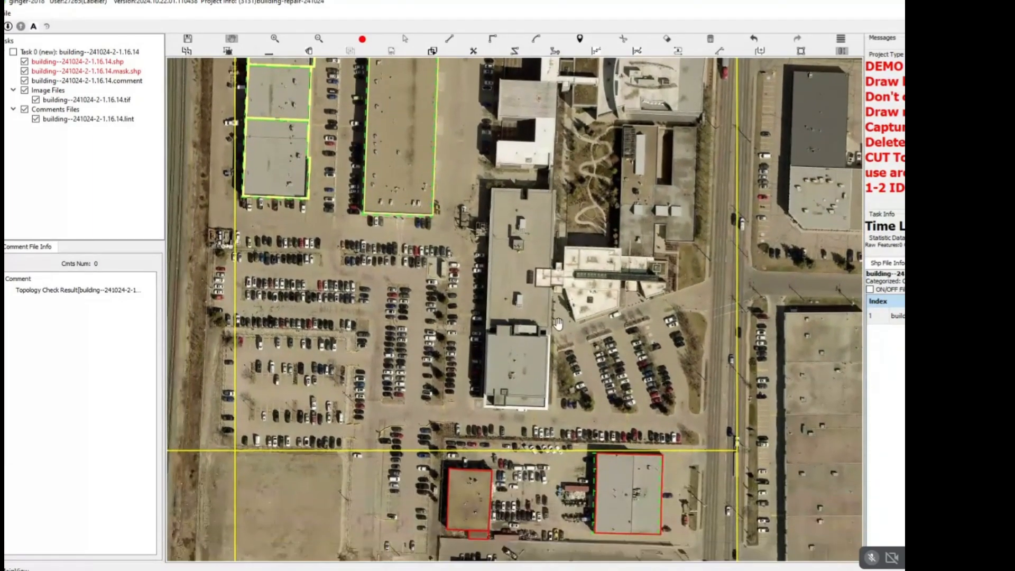
{"action": "scroll", "coordinate": [557, 323], "scroll_direction": "up", "scroll_amount": 3}
{"action": "scroll", "coordinate": [523, 334], "scroll_direction": "up", "scroll_amount": 5}
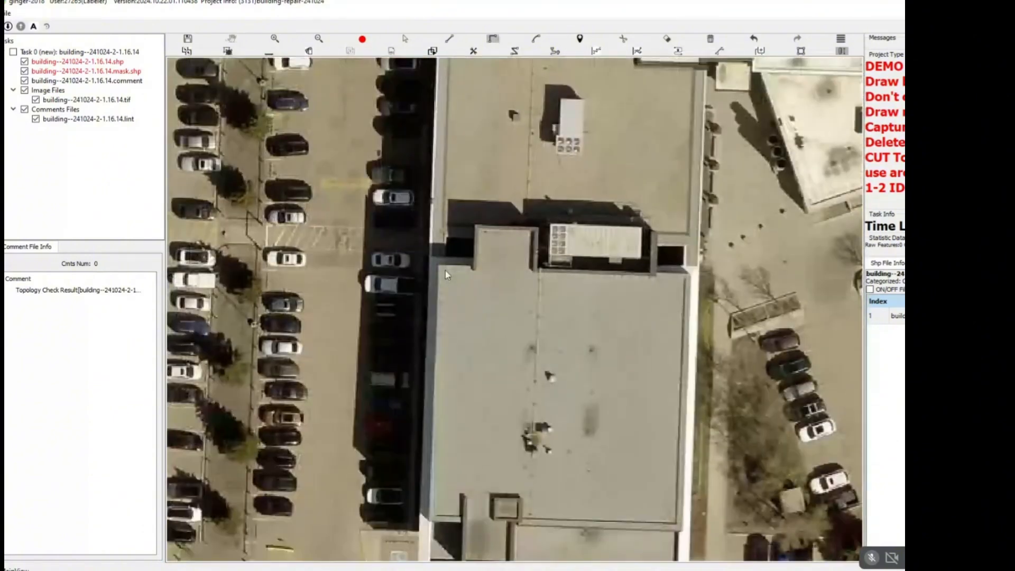
{"action": "left_click", "coordinate": [430, 258]}
{"action": "left_click", "coordinate": [538, 269]}
{"action": "left_click_drag", "start_coordinate": [695, 300], "coordinate": [654, 111]}
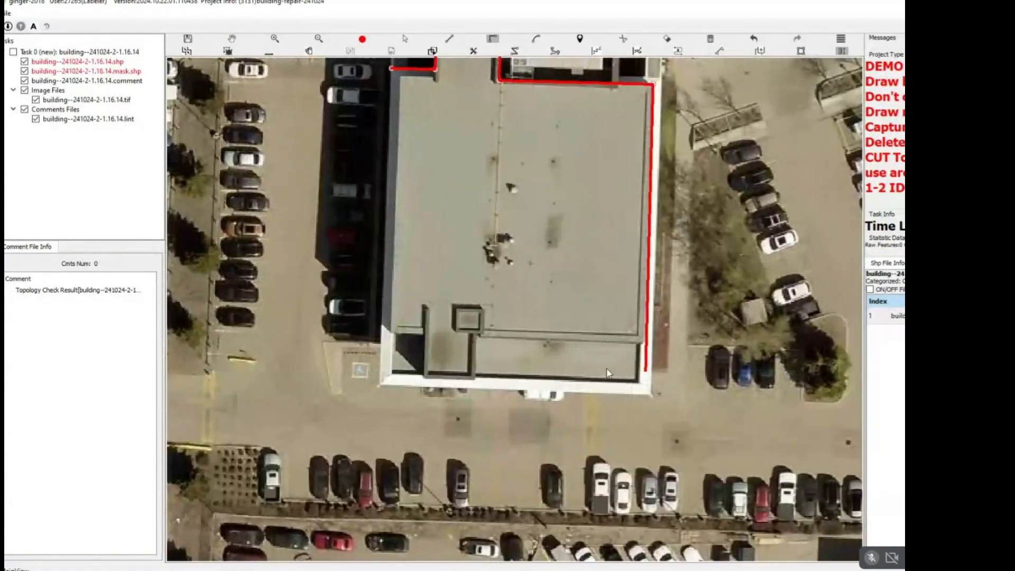
{"action": "key", "text": "Escape"}
Draw one four-cornered outline around the whole long building west of the white-roofed connector, including its grey south section.
{"action": "scroll", "coordinate": [563, 265], "scroll_direction": "down", "scroll_amount": 1}
{"action": "left_click_drag", "start_coordinate": [566, 287], "coordinate": [559, 541]}
{"action": "scroll", "coordinate": [503, 199], "scroll_direction": "down", "scroll_amount": 1}
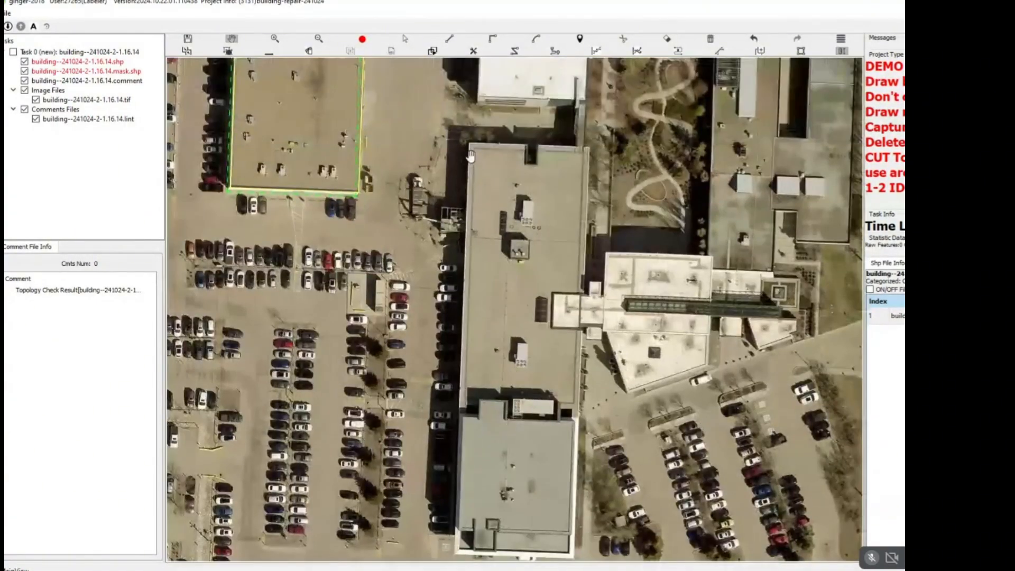
{"action": "left_click", "coordinate": [470, 145]}
{"action": "left_click_drag", "start_coordinate": [483, 533], "coordinate": [522, 275]}
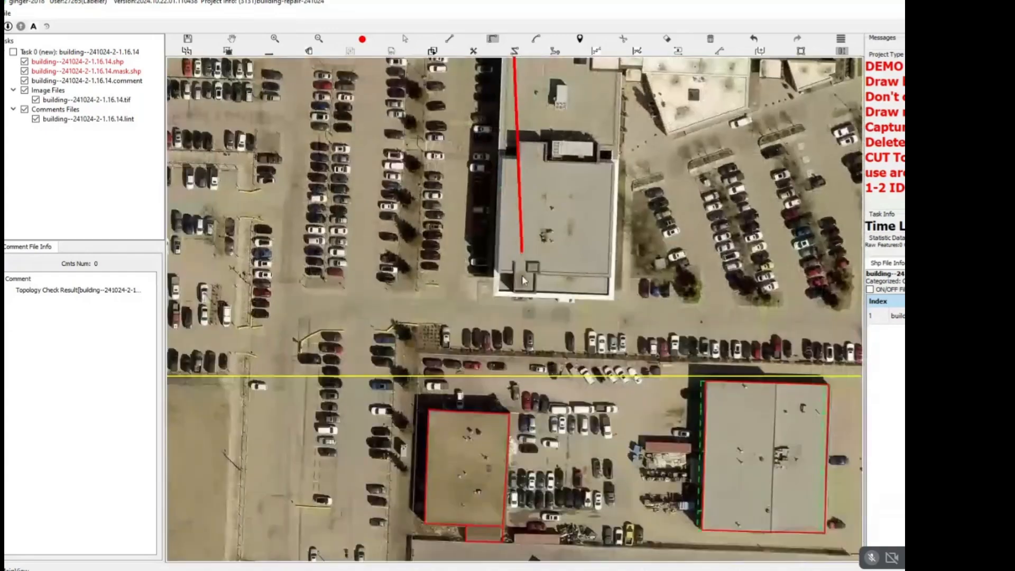
{"action": "left_click", "coordinate": [495, 297]}
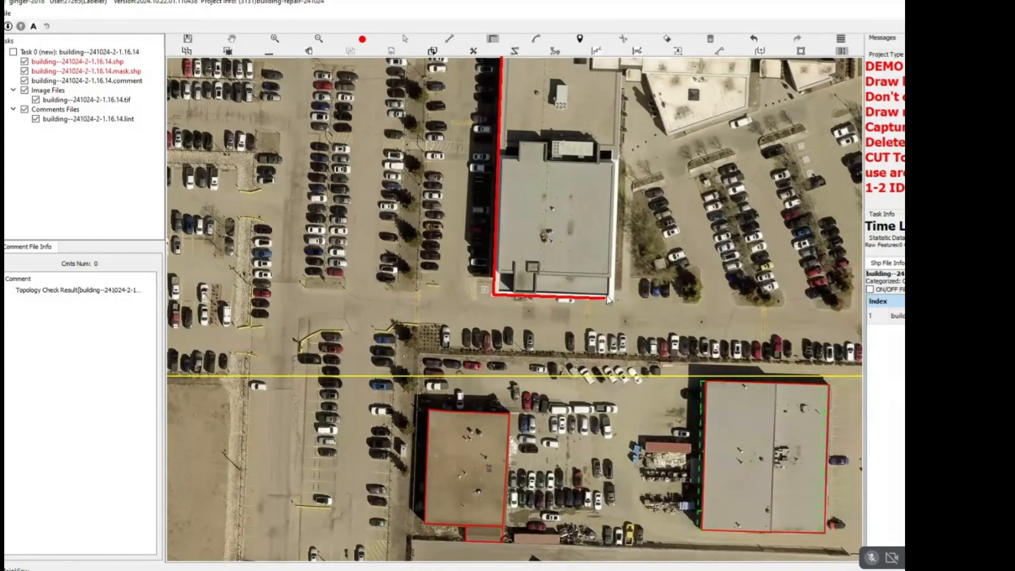
{"action": "left_click", "coordinate": [615, 299]}
{"action": "left_click_drag", "start_coordinate": [620, 247], "coordinate": [611, 521]}
{"action": "left_click", "coordinate": [619, 156]}
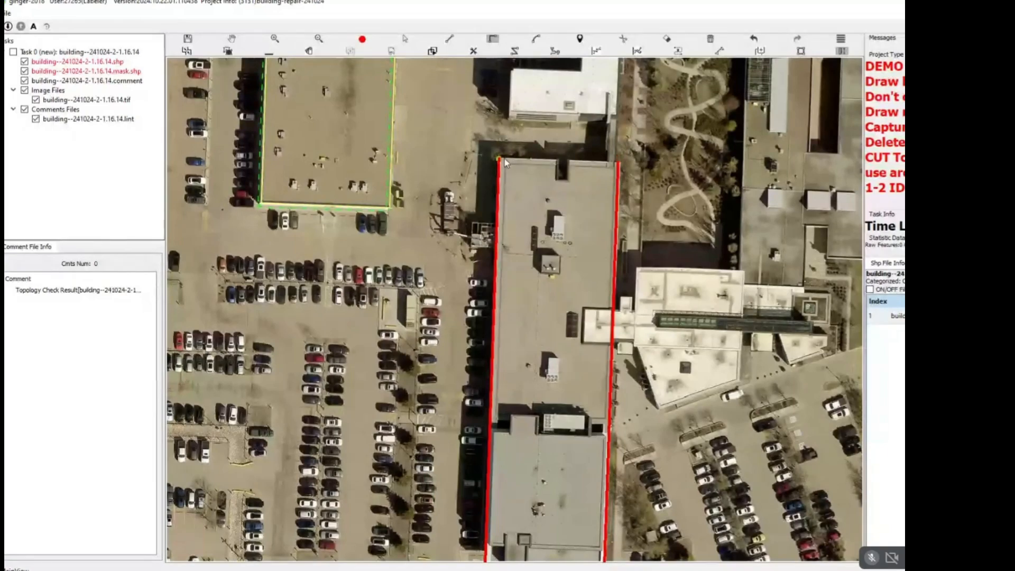
{"action": "left_click", "coordinate": [502, 159]}
{"action": "right_click", "coordinate": [562, 192]}
{"action": "scroll", "coordinate": [569, 194], "scroll_direction": "down", "scroll_amount": 3}
Reshape the new outline's north edge to follow the small rectangular notch in the roof.
{"action": "scroll", "coordinate": [575, 161], "scroll_direction": "up", "scroll_amount": 2}
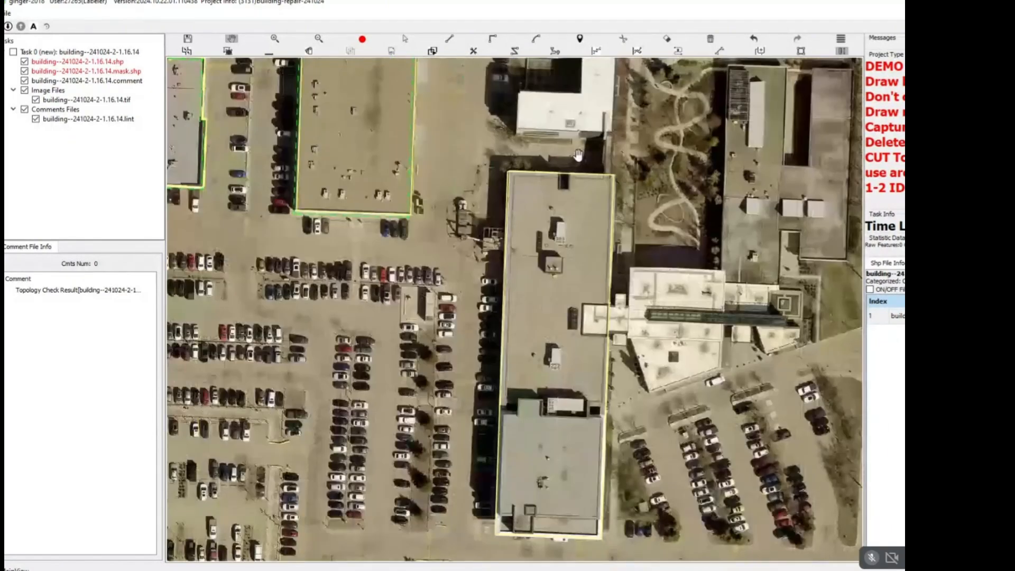
{"action": "scroll", "coordinate": [565, 169], "scroll_direction": "up", "scroll_amount": 5}
{"action": "left_click", "coordinate": [541, 256]}
{"action": "left_click", "coordinate": [578, 257]}
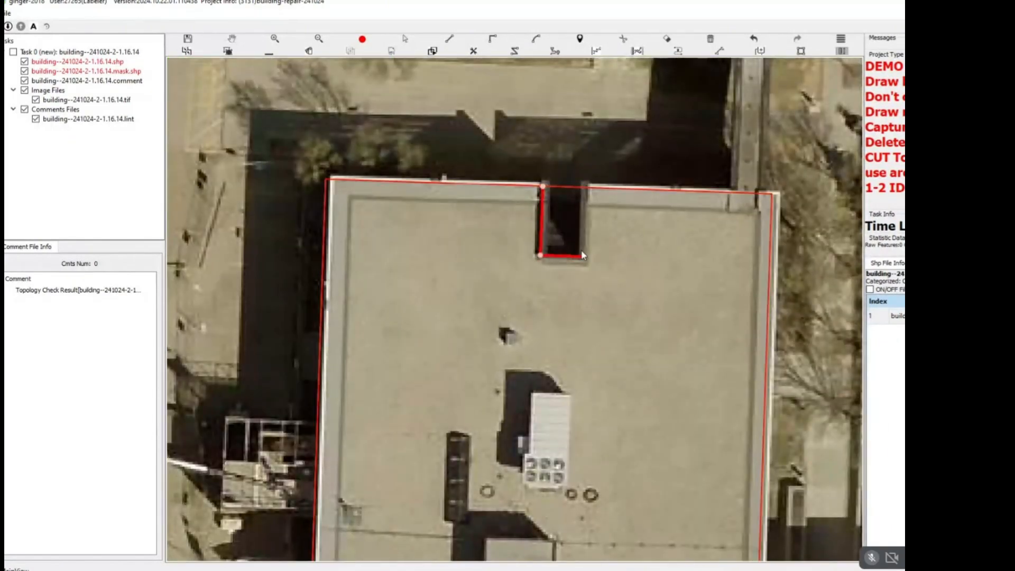
{"action": "right_click", "coordinate": [606, 243]}
Shift the east edge of the long building's outline outward onto the roof edge north of the white-roofed connector.
{"action": "scroll", "coordinate": [669, 365], "scroll_direction": "down", "scroll_amount": 2}
{"action": "left_click_drag", "start_coordinate": [669, 365], "coordinate": [487, 132]}
{"action": "scroll", "coordinate": [513, 335], "scroll_direction": "up", "scroll_amount": 5}
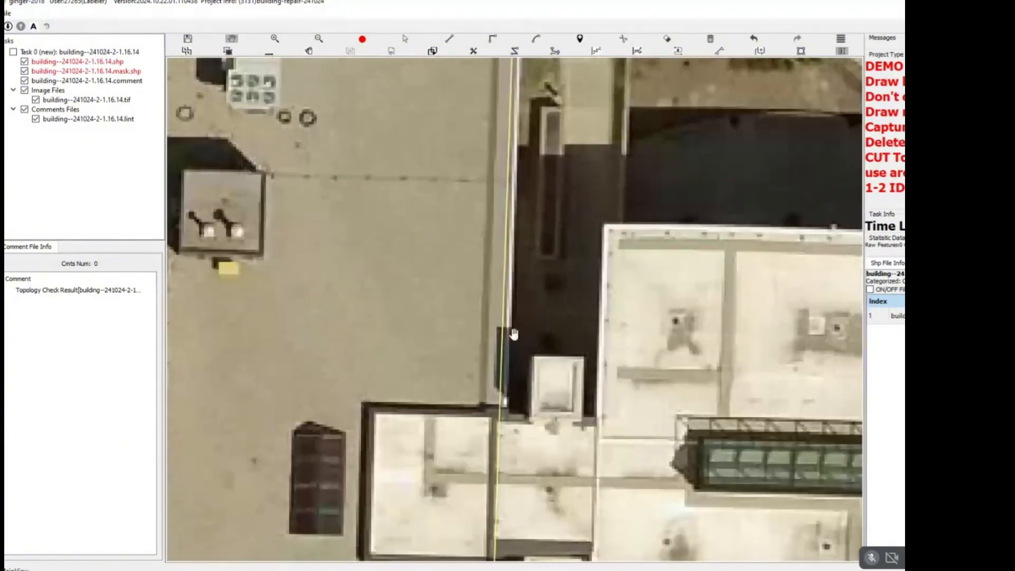
{"action": "key", "text": "s"}
{"action": "left_click_drag", "start_coordinate": [504, 353], "coordinate": [514, 354]}
{"action": "right_click", "coordinate": [511, 347]}
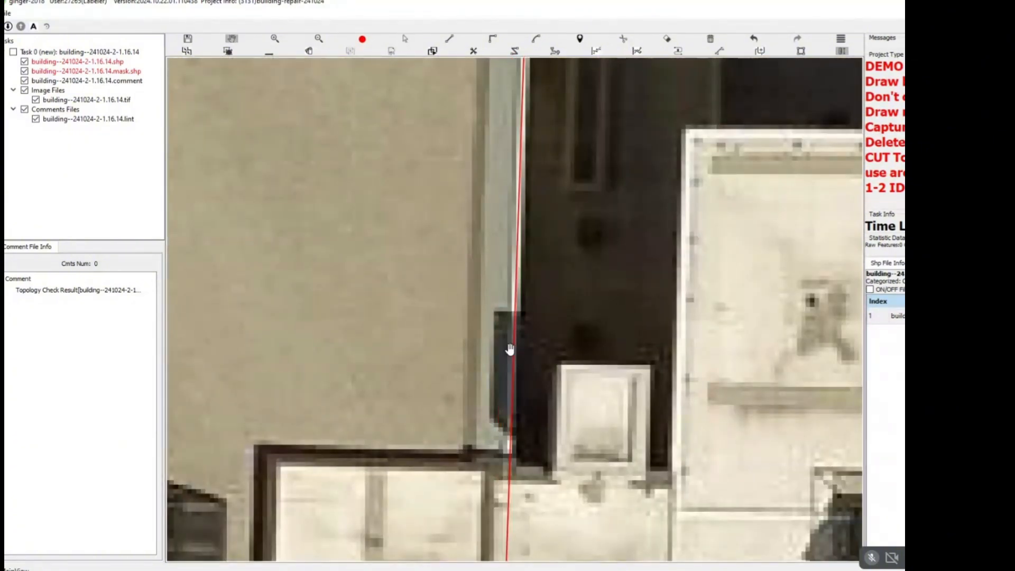
Start extending the long building's outline eastward around the connector's small north annex, the white-roofed building's north and east edges, and the dark glass corridor.
{"action": "scroll", "coordinate": [511, 347], "scroll_direction": "down", "scroll_amount": 4}
{"action": "left_click_drag", "start_coordinate": [495, 393], "coordinate": [576, 75]}
{"action": "left_click_drag", "start_coordinate": [545, 238], "coordinate": [515, 342]}
{"action": "scroll", "coordinate": [545, 244], "scroll_direction": "down", "scroll_amount": 7}
{"action": "scroll", "coordinate": [512, 276], "scroll_direction": "up", "scroll_amount": 4}
{"action": "scroll", "coordinate": [534, 312], "scroll_direction": "down", "scroll_amount": 2}
{"action": "left_click_drag", "start_coordinate": [538, 308], "coordinate": [478, 90]}
{"action": "scroll", "coordinate": [426, 238], "scroll_direction": "up", "scroll_amount": 4}
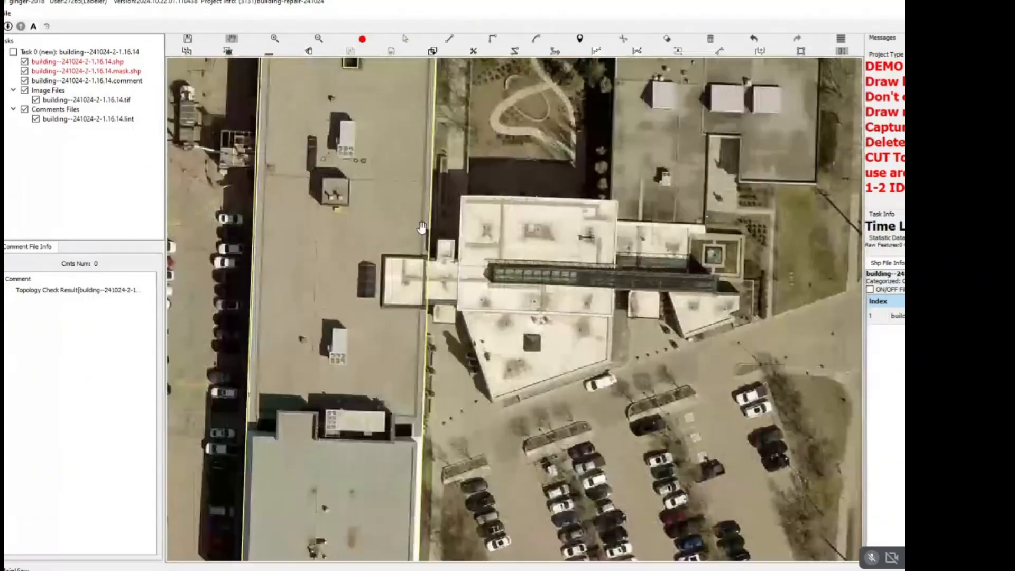
{"action": "key", "text": "r"}
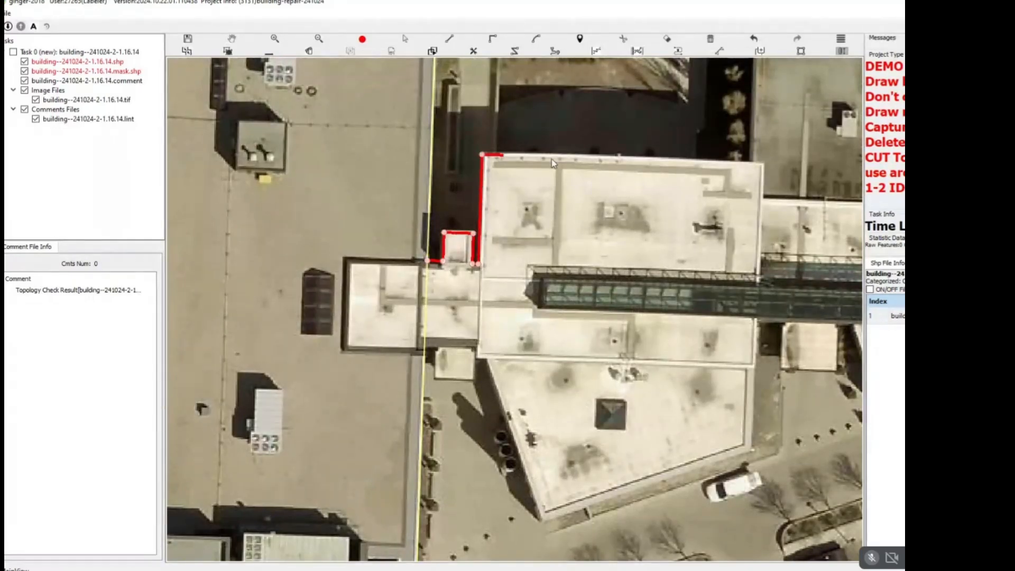
{"action": "left_click_drag", "start_coordinate": [761, 178], "coordinate": [634, 175]}
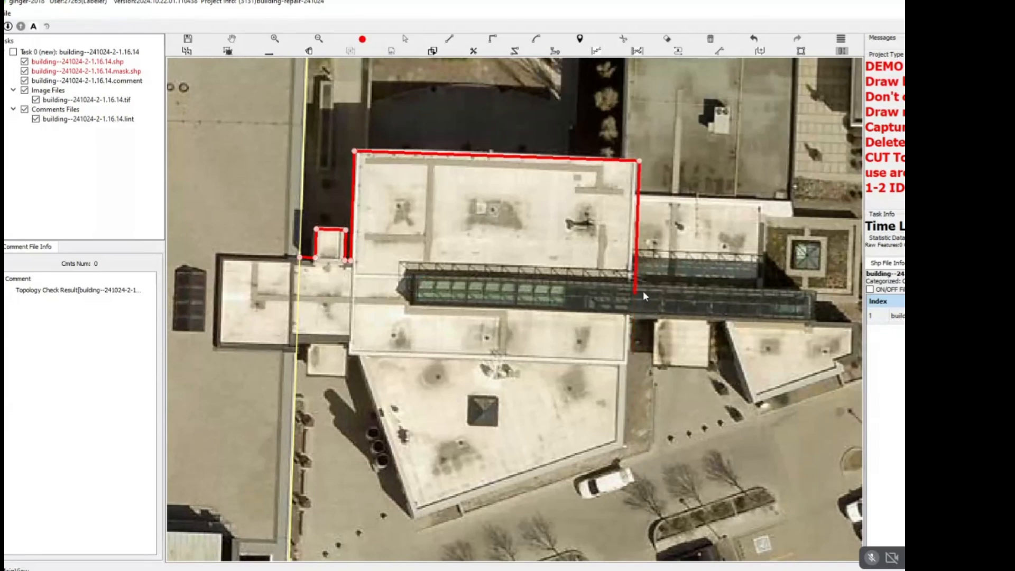
{"action": "left_click", "coordinate": [785, 332]}
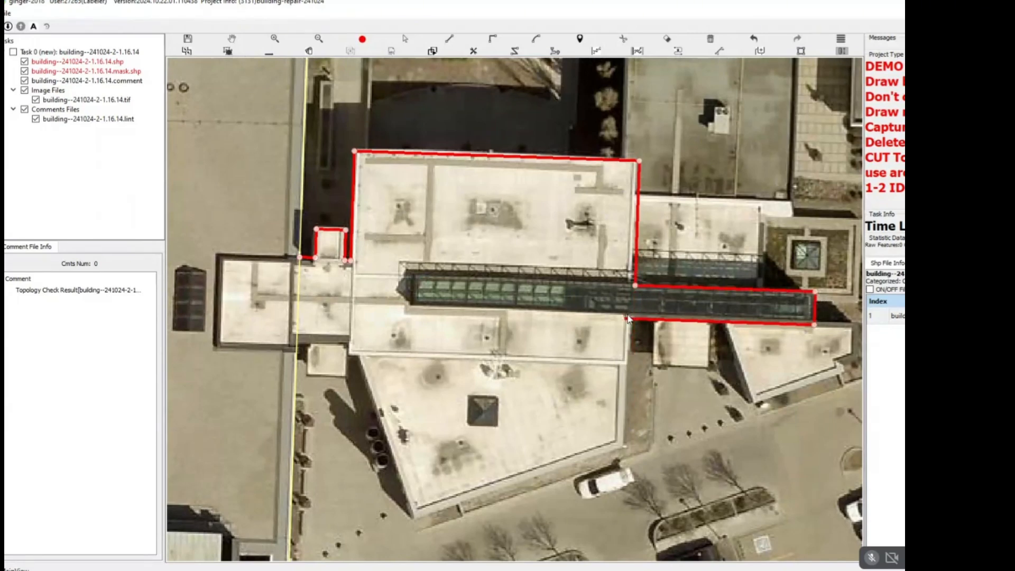
Continue the extension around the slanted white-roofed south wing and finish it along the connector's south edge at the long building's east edge.
{"action": "left_click", "coordinate": [624, 364]}
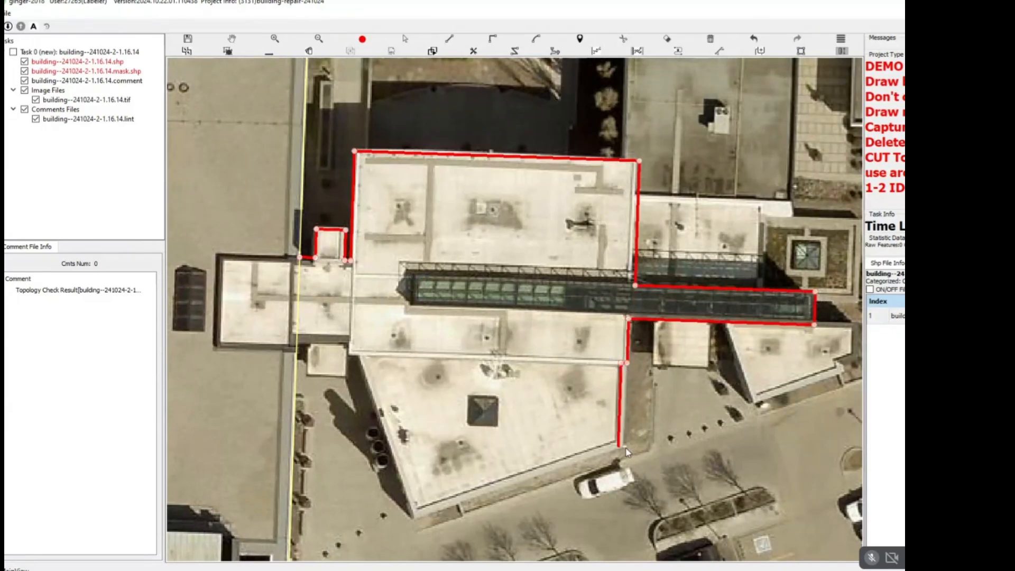
{"action": "left_click", "coordinate": [619, 446]}
{"action": "left_click", "coordinate": [412, 508]}
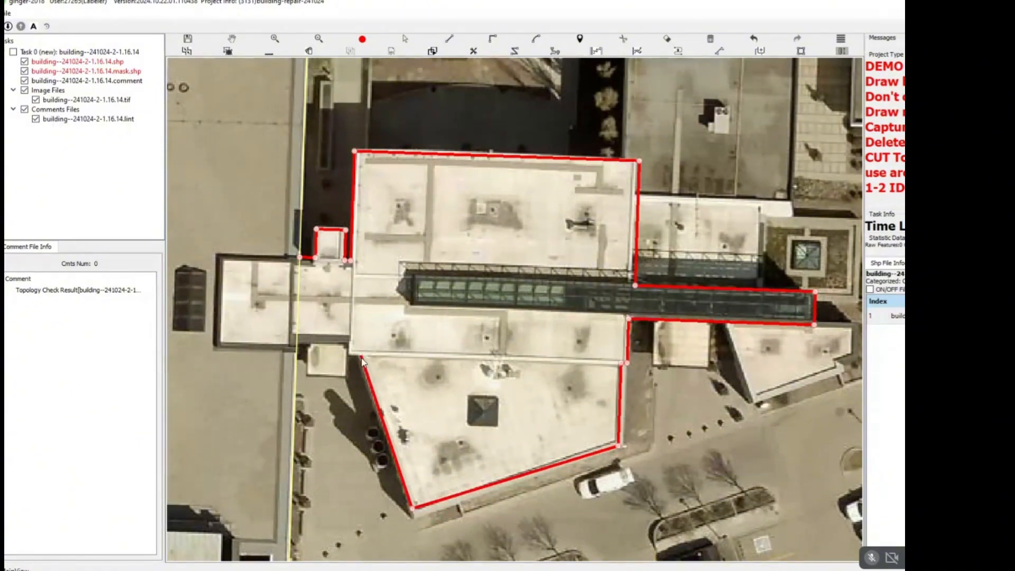
{"action": "left_click", "coordinate": [362, 357]}
{"action": "scroll", "coordinate": [345, 358], "scroll_direction": "up", "scroll_amount": 2}
{"action": "left_click", "coordinate": [353, 356]}
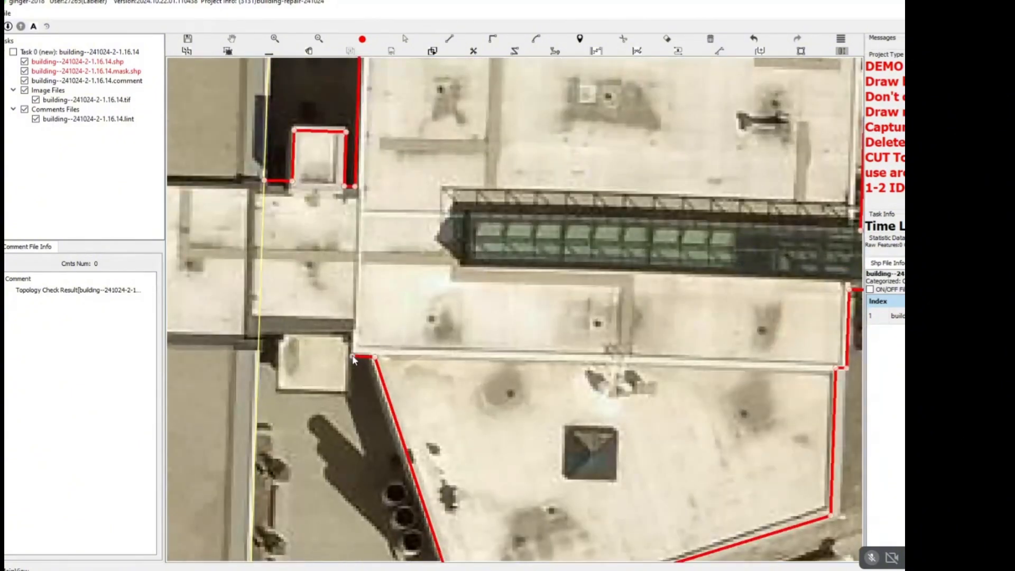
{"action": "left_click", "coordinate": [352, 333]}
{"action": "left_click", "coordinate": [261, 332]}
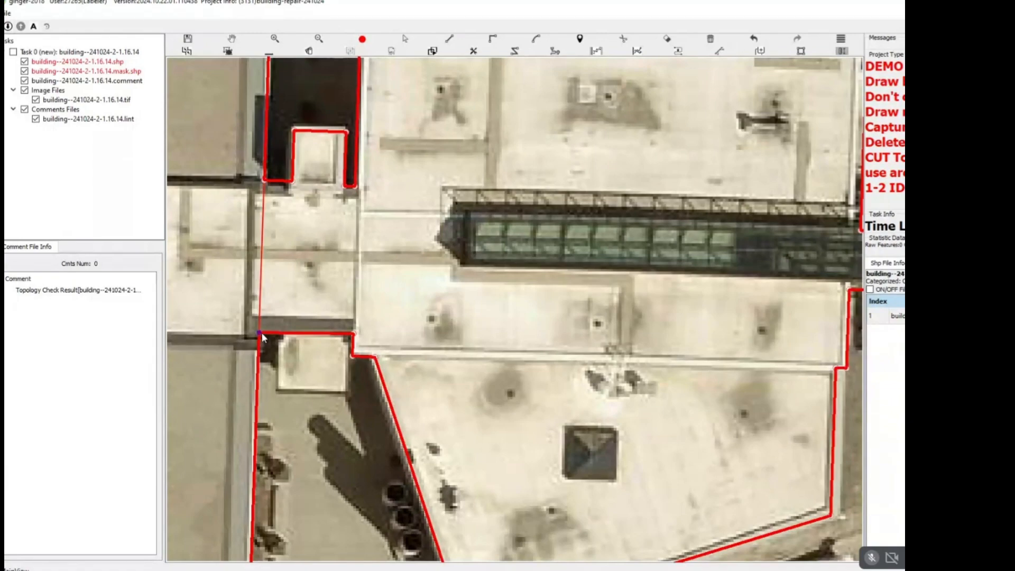
{"action": "key", "text": "Escape"}
Examine the extended outline around the white-roofed building, its glass corridor and the neighbouring undrawn sections.
{"action": "scroll", "coordinate": [287, 320], "scroll_direction": "down", "scroll_amount": 3}
{"action": "scroll", "coordinate": [290, 317], "scroll_direction": "down", "scroll_amount": 2}
{"action": "left_click_drag", "start_coordinate": [371, 302], "coordinate": [467, 281]}
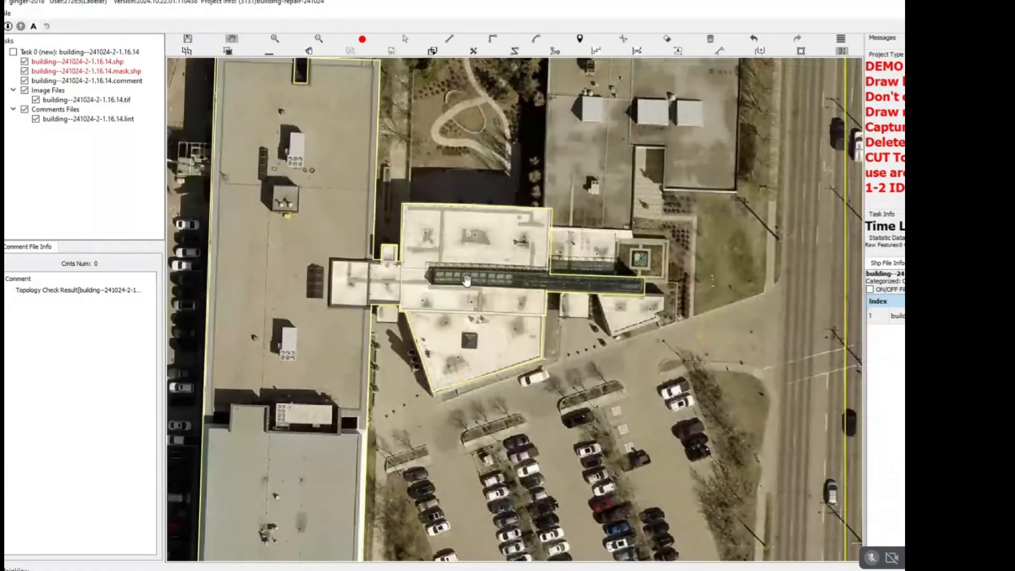
{"action": "scroll", "coordinate": [467, 281], "scroll_direction": "down", "scroll_amount": 5}
{"action": "scroll", "coordinate": [421, 256], "scroll_direction": "up", "scroll_amount": 1}
{"action": "scroll", "coordinate": [422, 256], "scroll_direction": "up", "scroll_amount": 4}
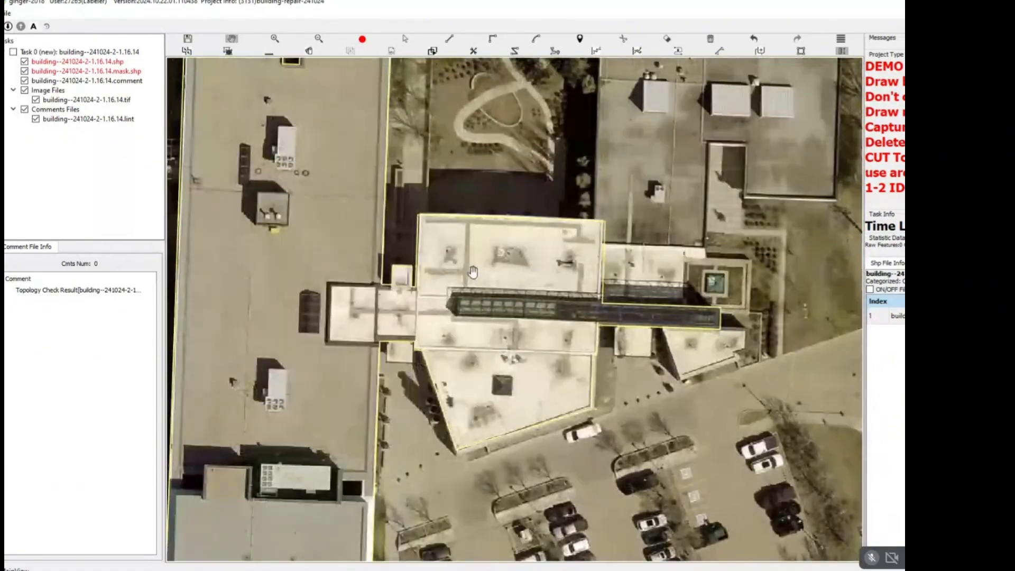
{"action": "scroll", "coordinate": [602, 291], "scroll_direction": "up", "scroll_amount": 5}
{"action": "left_click", "coordinate": [611, 291]}
{"action": "left_click_drag", "start_coordinate": [610, 291], "coordinate": [600, 304]}
{"action": "key", "text": "Escape"}
{"action": "scroll", "coordinate": [597, 303], "scroll_direction": "down", "scroll_amount": 7}
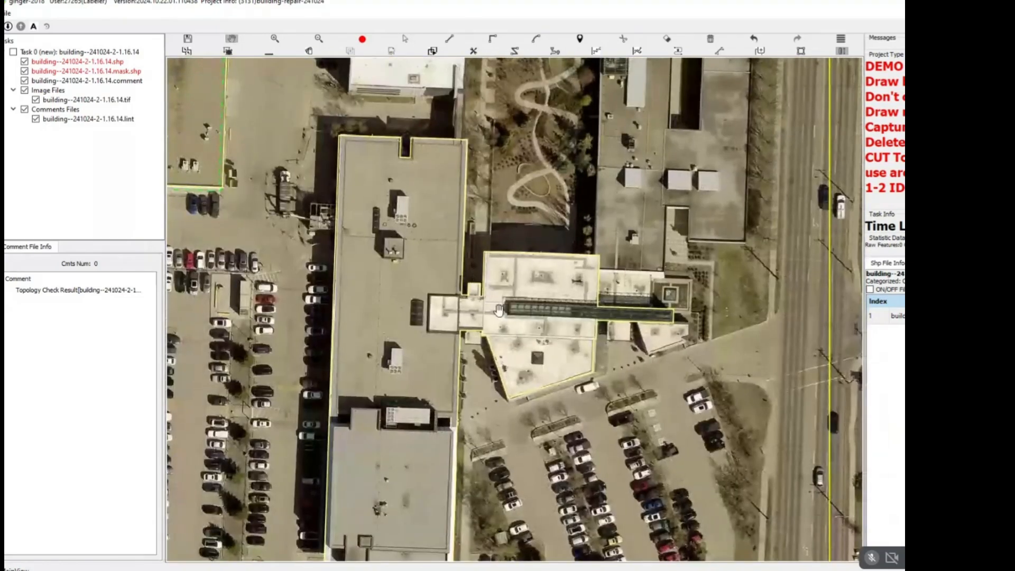
Draw a four-cornered outline around the small square annex south of the connector, overlapping the connector on its north side.
{"action": "scroll", "coordinate": [521, 295], "scroll_direction": "up", "scroll_amount": 2}
{"action": "left_click_drag", "start_coordinate": [408, 346], "coordinate": [432, 334]}
{"action": "scroll", "coordinate": [432, 334], "scroll_direction": "up", "scroll_amount": 4}
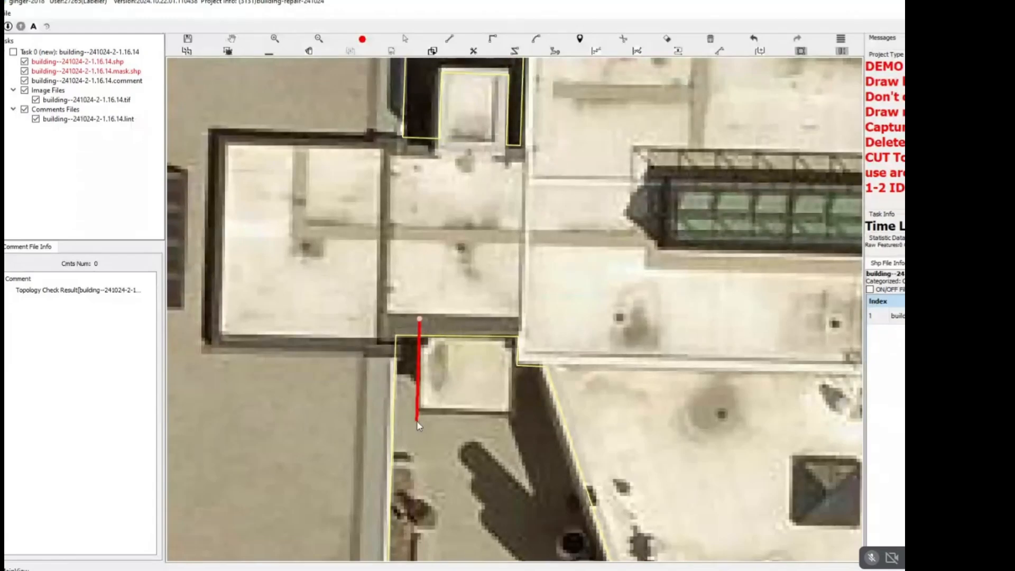
{"action": "key", "text": "r"}
{"action": "left_click", "coordinate": [418, 306]}
{"action": "left_click", "coordinate": [417, 411]}
{"action": "left_click", "coordinate": [512, 410]}
{"action": "scroll", "coordinate": [497, 342], "scroll_direction": "up", "scroll_amount": 1}
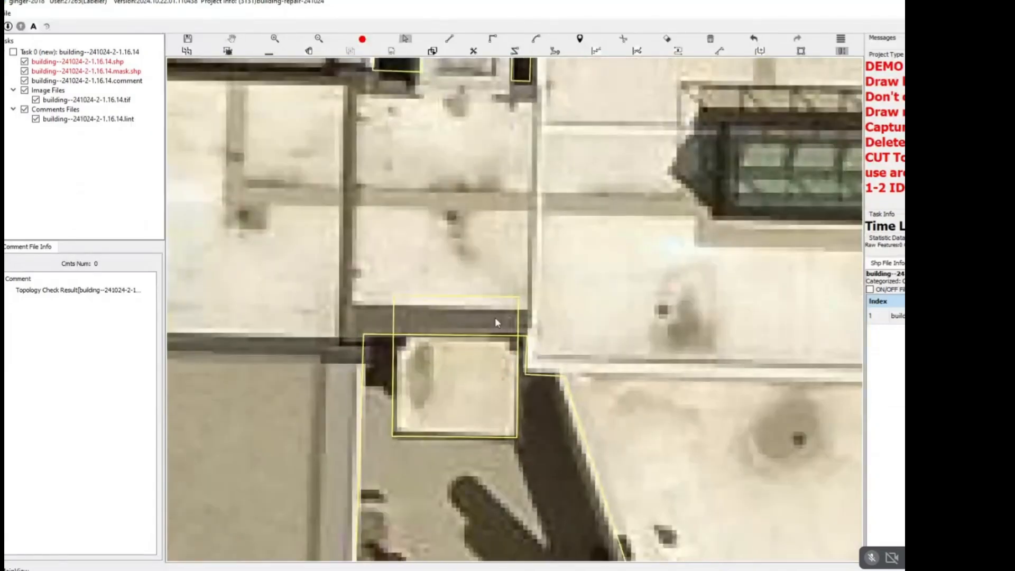
Select the small south annex outline together with the large building outline and merge them into one.
{"action": "left_click", "coordinate": [495, 321]}
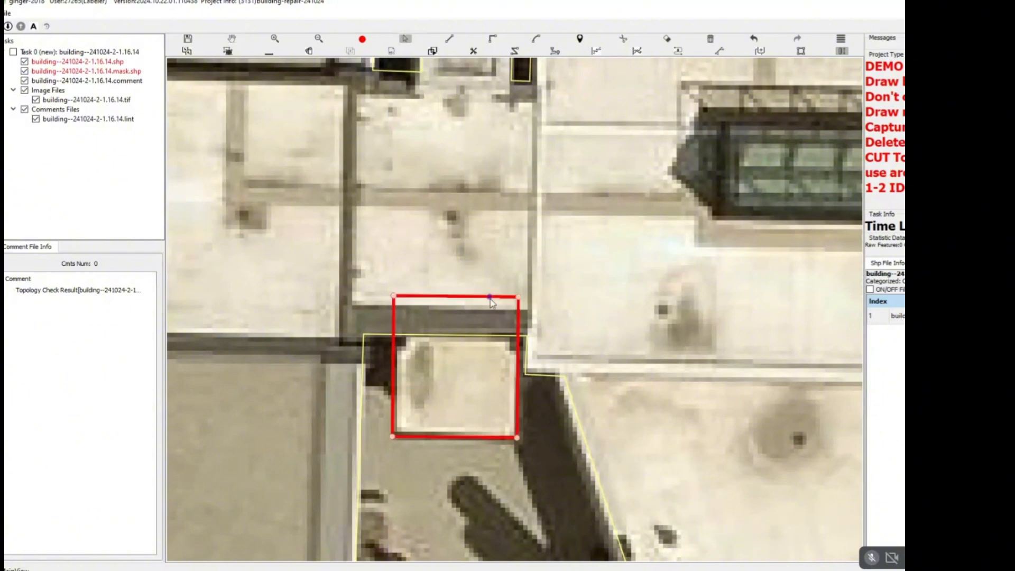
{"action": "left_click", "coordinate": [604, 273]}
{"action": "left_click", "coordinate": [473, 304]}
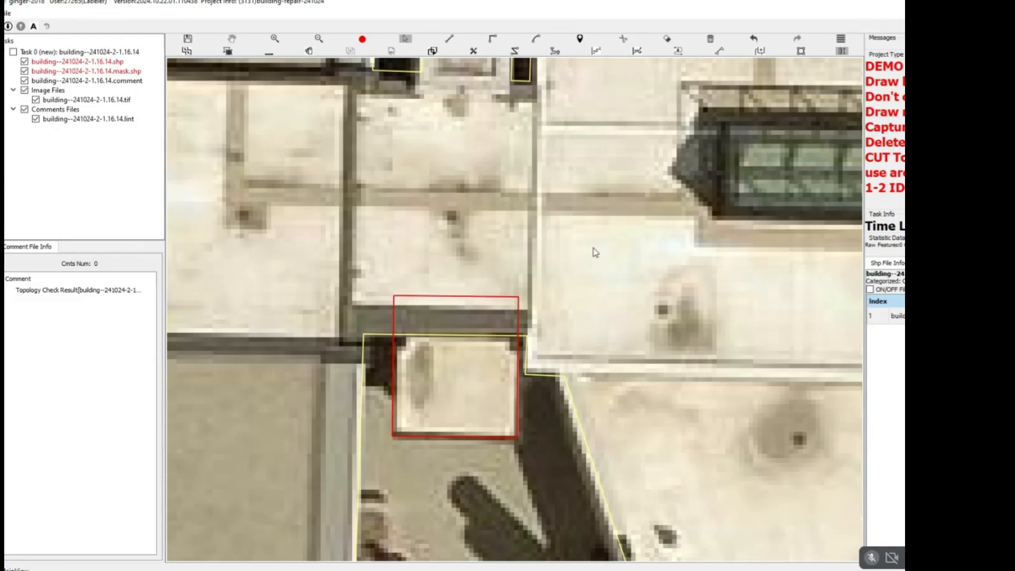
{"action": "left_click_drag", "start_coordinate": [593, 247], "coordinate": [356, 400]}
{"action": "scroll", "coordinate": [386, 386], "scroll_direction": "down", "scroll_amount": 1}
{"action": "key", "text": "c"}
{"action": "scroll", "coordinate": [422, 365], "scroll_direction": "down", "scroll_amount": 1}
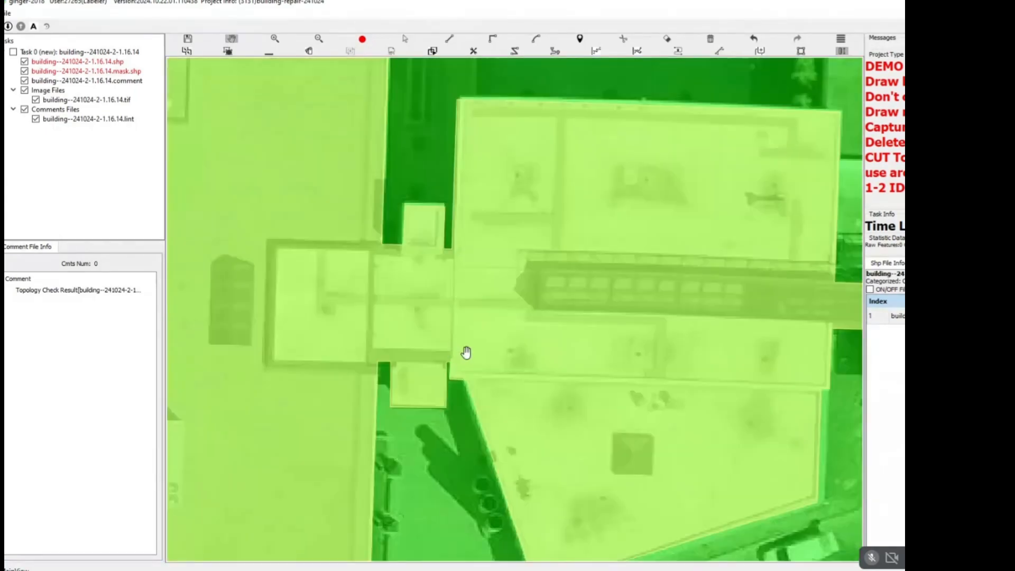
Start a right-angled outline at the grey building's northwest corner, following its west side and the small square annex south of the glass corridor.
{"action": "left_click_drag", "start_coordinate": [754, 363], "coordinate": [560, 347]}
{"action": "left_click_drag", "start_coordinate": [754, 294], "coordinate": [514, 295]}
{"action": "scroll", "coordinate": [520, 296], "scroll_direction": "down", "scroll_amount": 1}
{"action": "scroll", "coordinate": [476, 234], "scroll_direction": "up", "scroll_amount": 3}
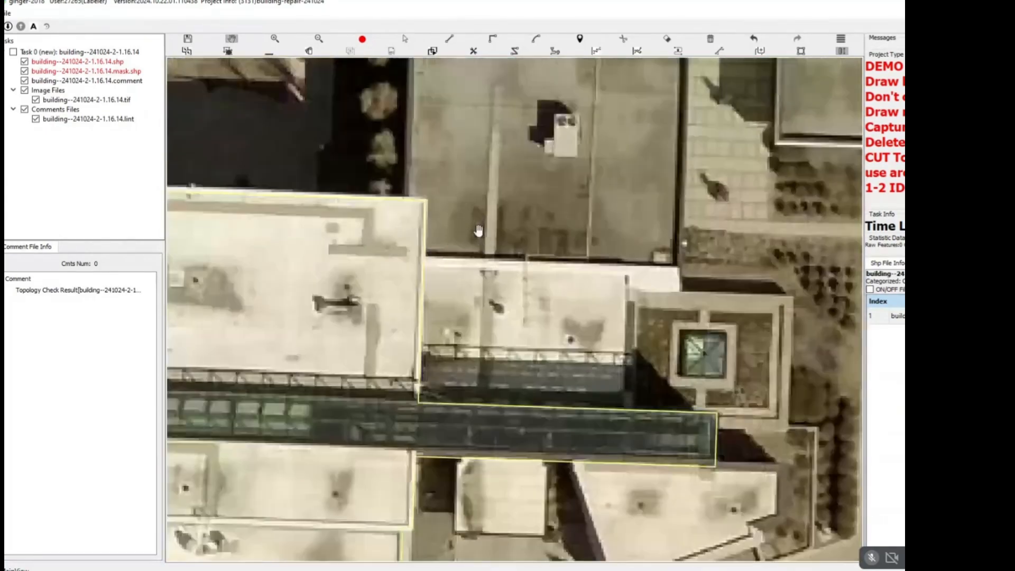
{"action": "scroll", "coordinate": [619, 287], "scroll_direction": "down", "scroll_amount": 3}
{"action": "scroll", "coordinate": [558, 266], "scroll_direction": "down", "scroll_amount": 3}
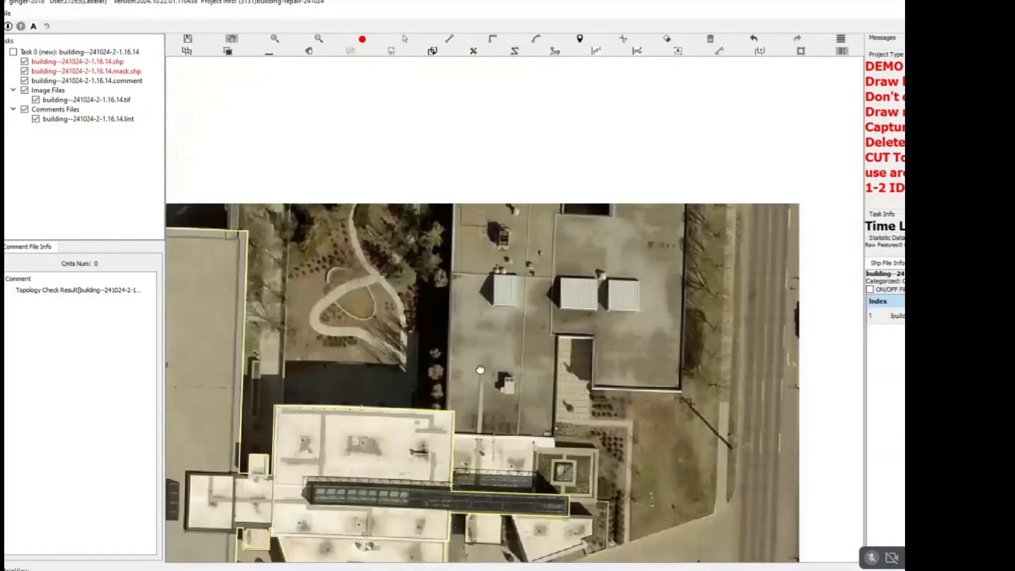
{"action": "left_click_drag", "start_coordinate": [434, 300], "coordinate": [449, 238]}
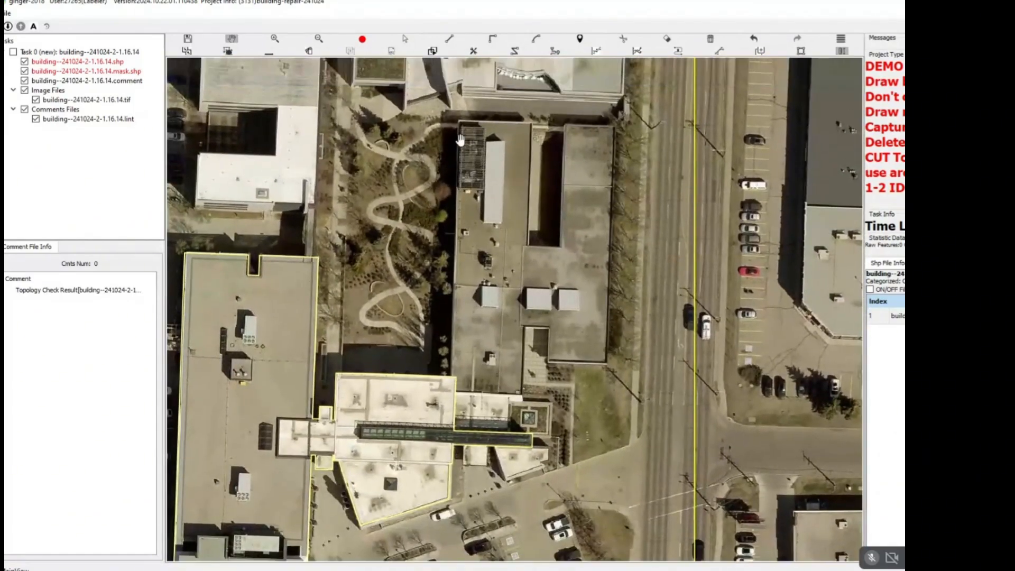
{"action": "scroll", "coordinate": [457, 117], "scroll_direction": "up", "scroll_amount": 3}
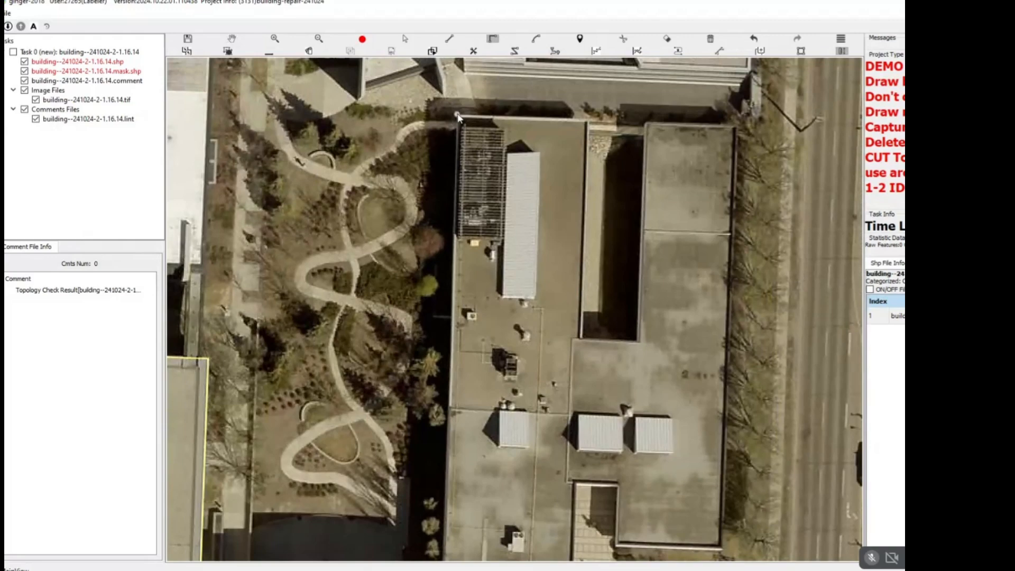
{"action": "left_click", "coordinate": [457, 114]}
{"action": "left_click_drag", "start_coordinate": [454, 469], "coordinate": [498, 156]}
{"action": "scroll", "coordinate": [485, 386], "scroll_direction": "up", "scroll_amount": 3}
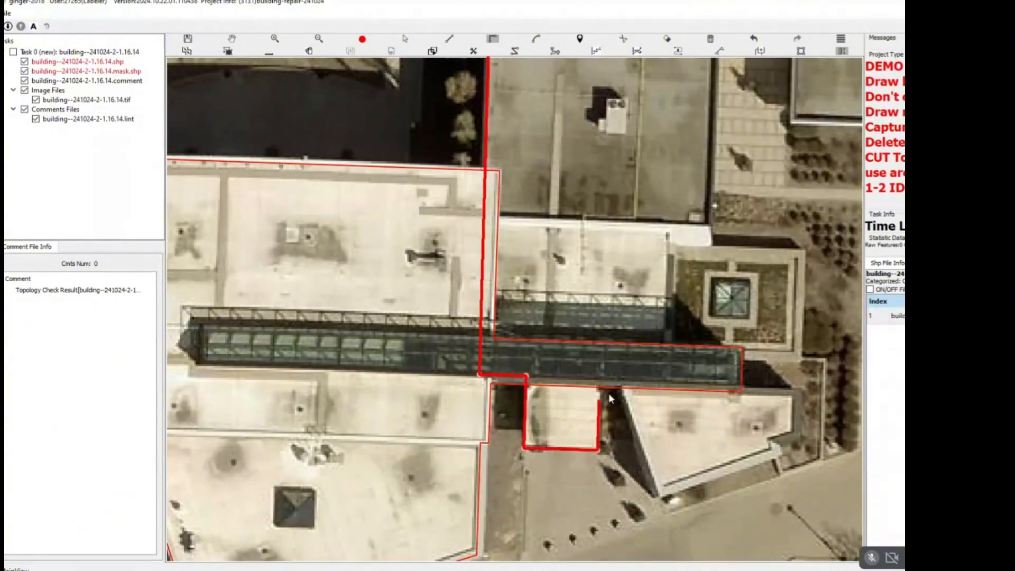
{"action": "left_click", "coordinate": [600, 362]}
{"action": "left_click", "coordinate": [669, 361]}
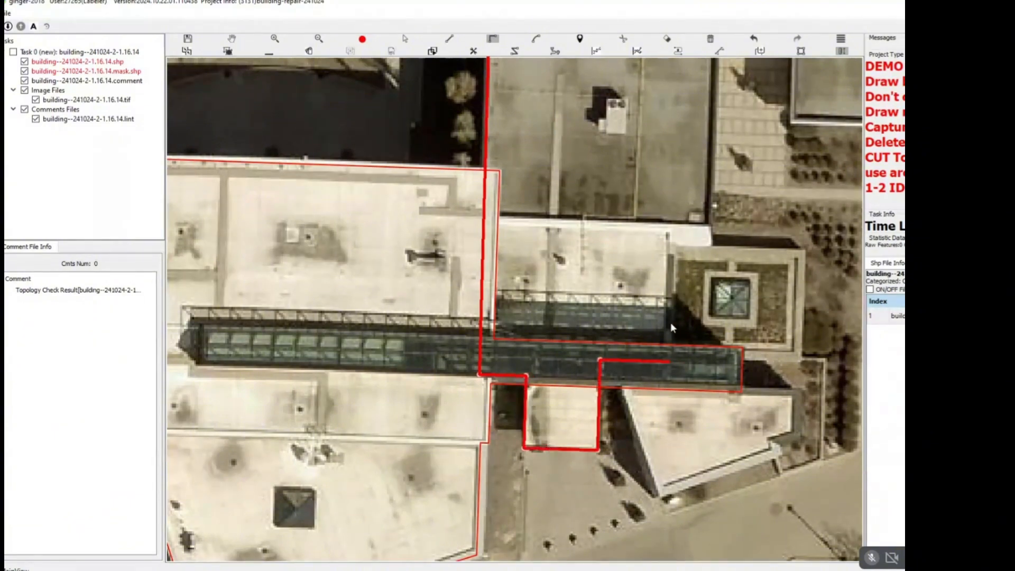
Continue the outline around the grey building's southern recess, east side and north courtyard, and close it at the northwest corner.
{"action": "left_click", "coordinate": [714, 226]}
{"action": "left_click_drag", "start_coordinate": [712, 202], "coordinate": [584, 519]}
{"action": "scroll", "coordinate": [616, 320], "scroll_direction": "down", "scroll_amount": 2}
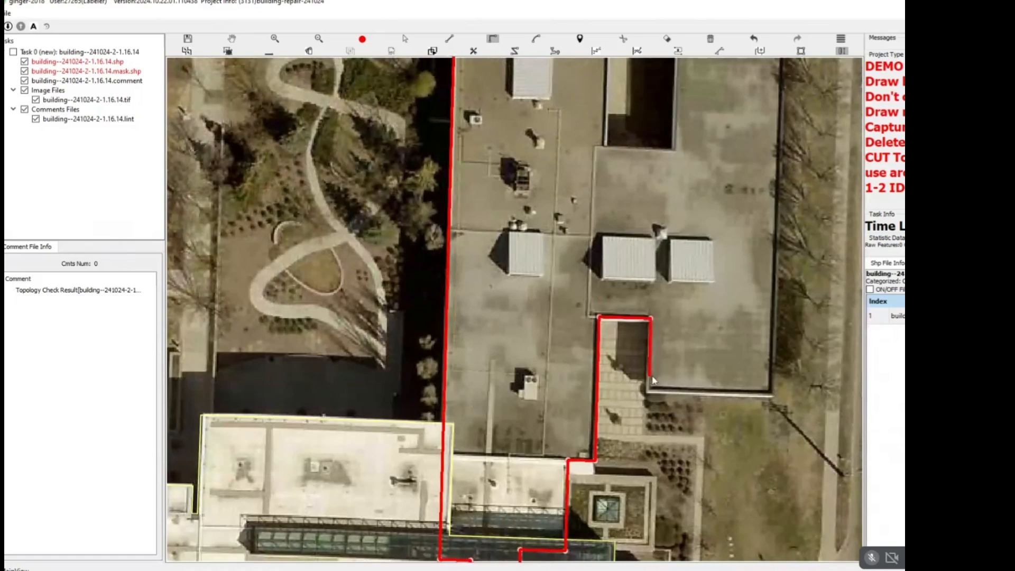
{"action": "left_click", "coordinate": [774, 392]}
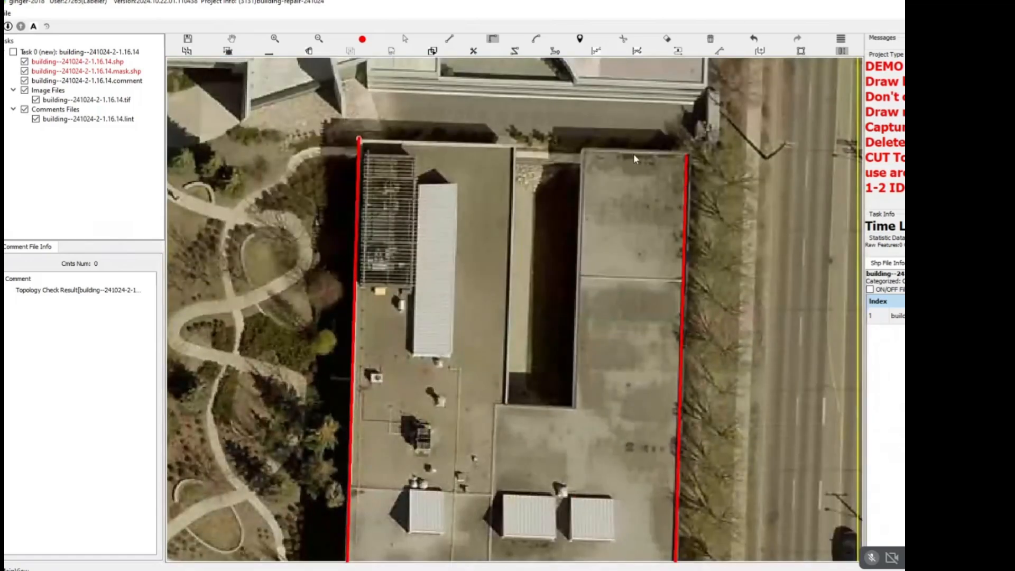
{"action": "left_click", "coordinate": [688, 154]}
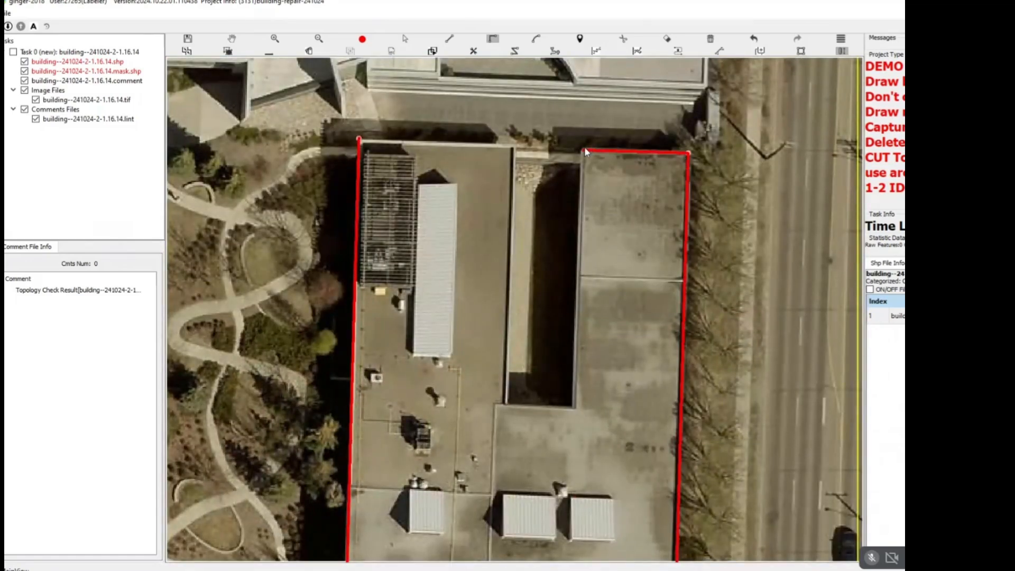
{"action": "left_click", "coordinate": [585, 151]}
{"action": "left_click", "coordinate": [514, 164]}
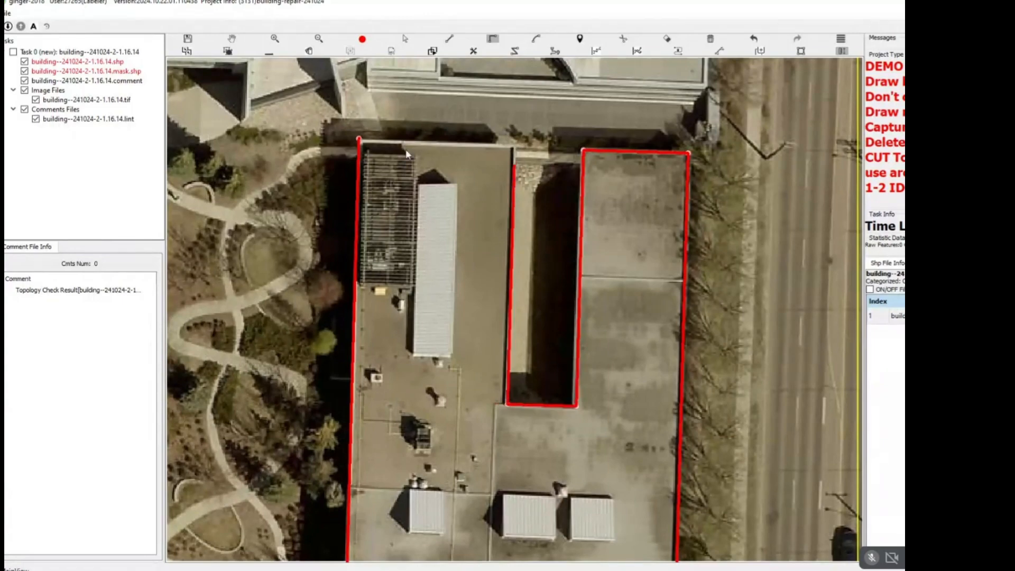
{"action": "left_click", "coordinate": [368, 149]}
Select the grey building's outline together with the overlapping white-roofed building outline and merge them into one.
{"action": "scroll", "coordinate": [370, 154], "scroll_direction": "down", "scroll_amount": 2}
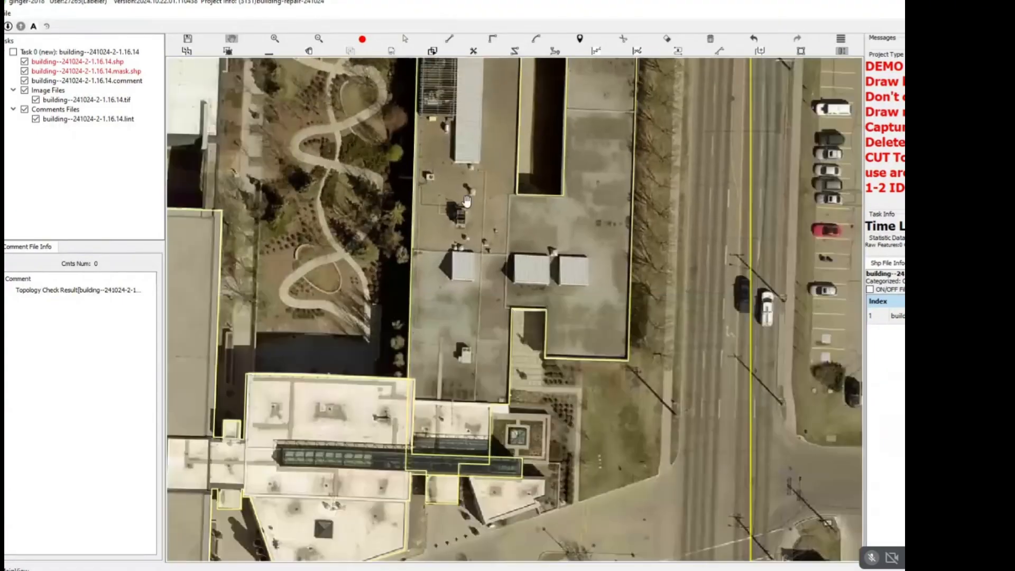
{"action": "left_click_drag", "start_coordinate": [377, 360], "coordinate": [477, 180]}
{"action": "key", "text": "Escape"}
{"action": "left_click_drag", "start_coordinate": [451, 148], "coordinate": [684, 379]}
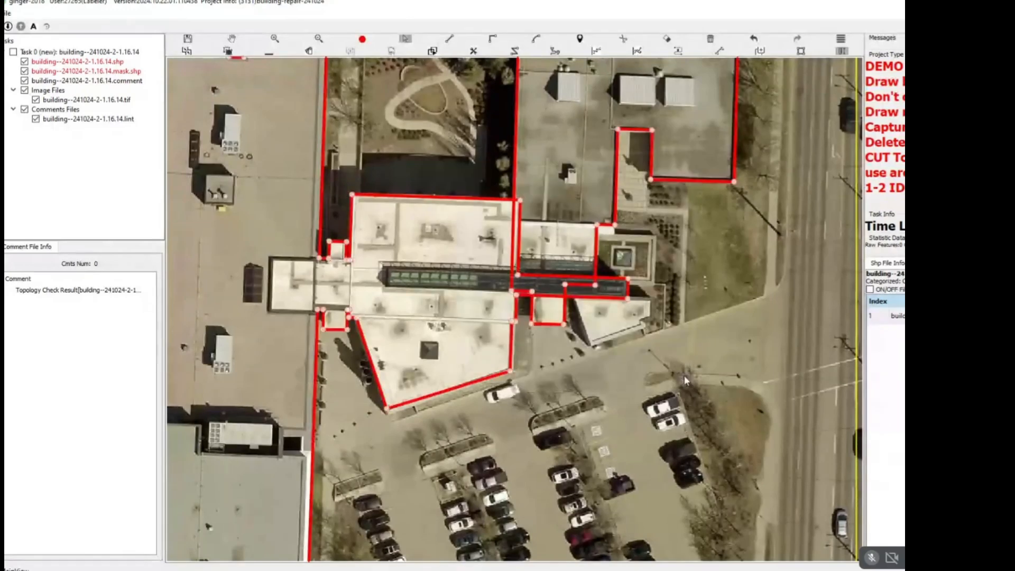
{"action": "left_click", "coordinate": [672, 366]}
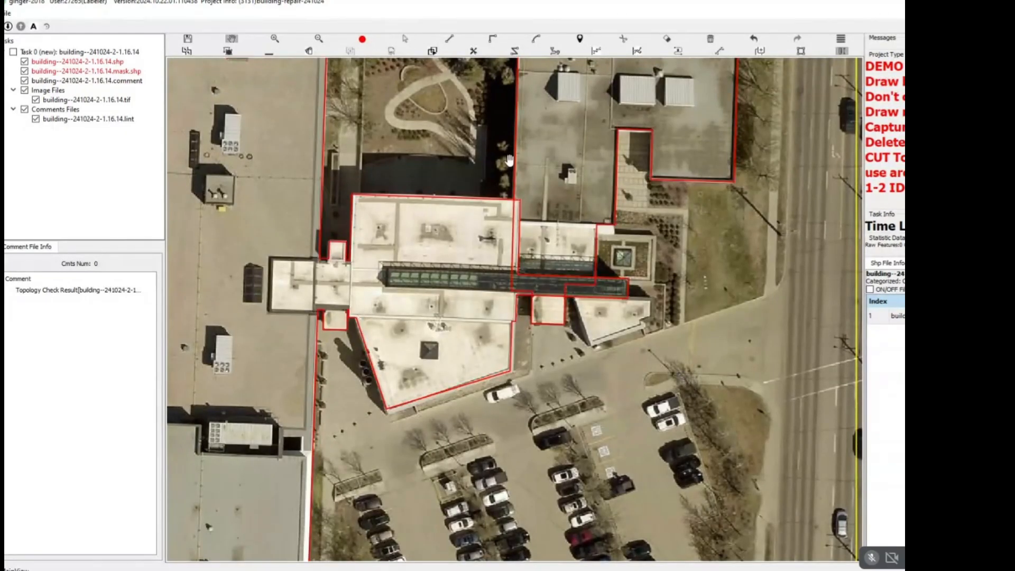
{"action": "left_click_drag", "start_coordinate": [439, 150], "coordinate": [656, 338]}
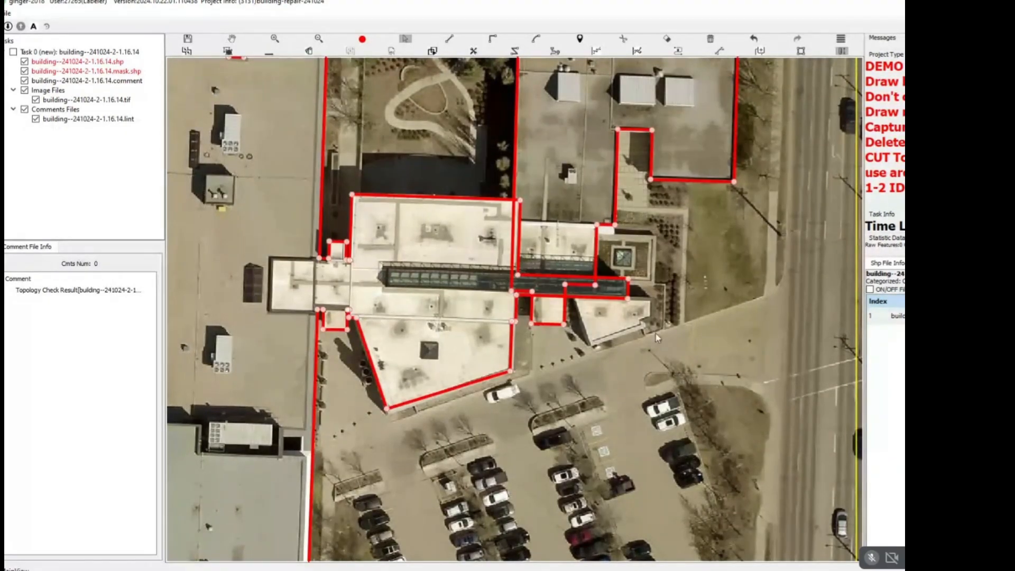
Extend the merged building outline around the wedge-shaped annex south of the glass corridor's east end and adjust the annex's north edge.
{"action": "scroll", "coordinate": [600, 294], "scroll_direction": "up", "scroll_amount": 5}
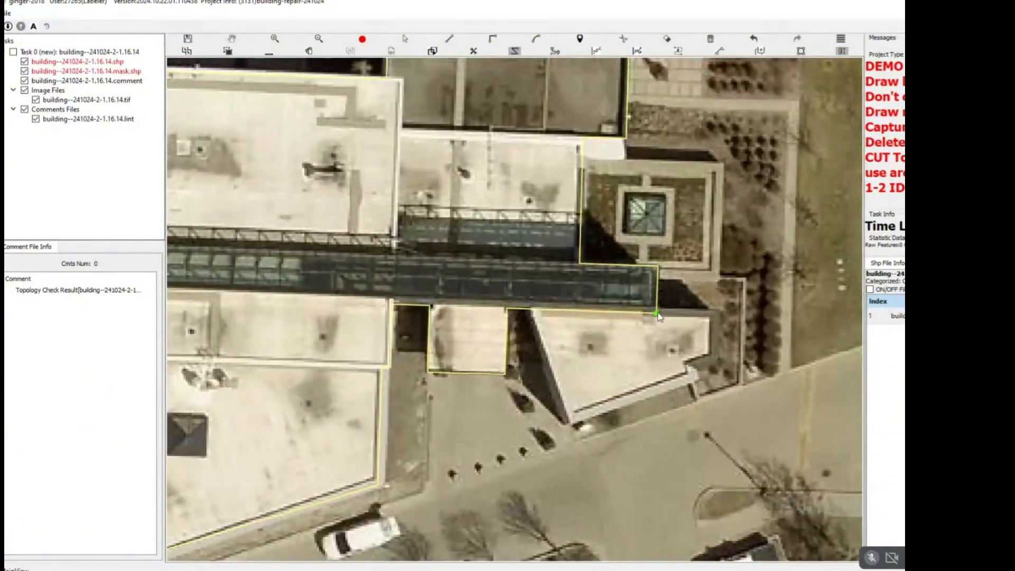
{"action": "left_click", "coordinate": [657, 313]}
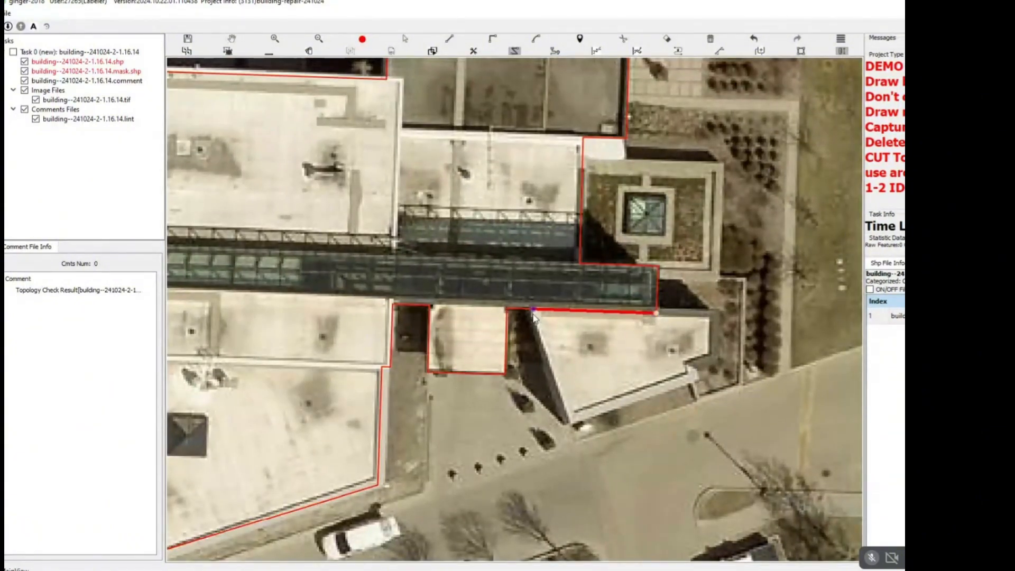
{"action": "left_click", "coordinate": [532, 309]}
{"action": "left_click", "coordinate": [570, 421]}
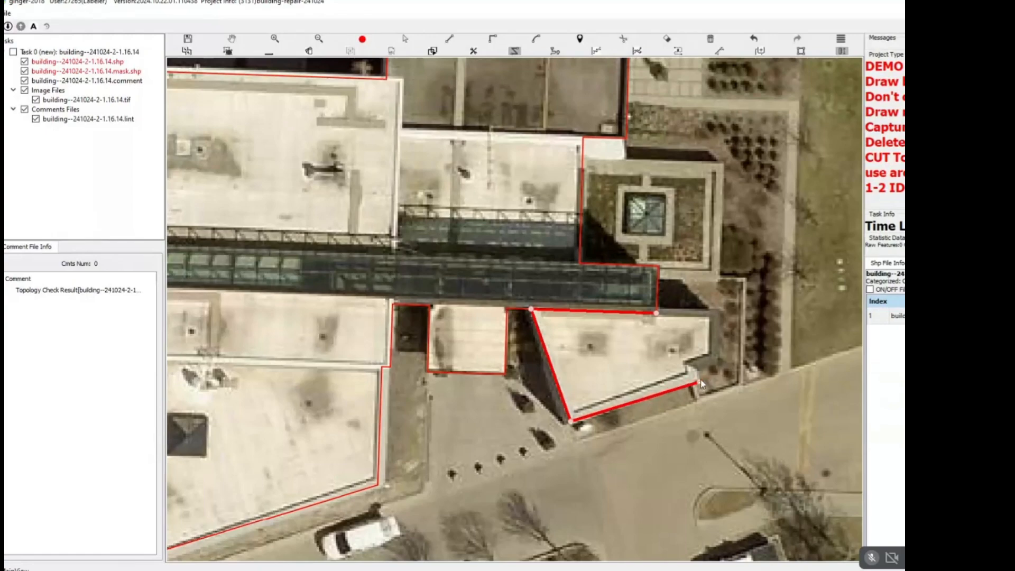
{"action": "double_click", "coordinate": [723, 310]}
{"action": "scroll", "coordinate": [624, 318], "scroll_direction": "up", "scroll_amount": 2}
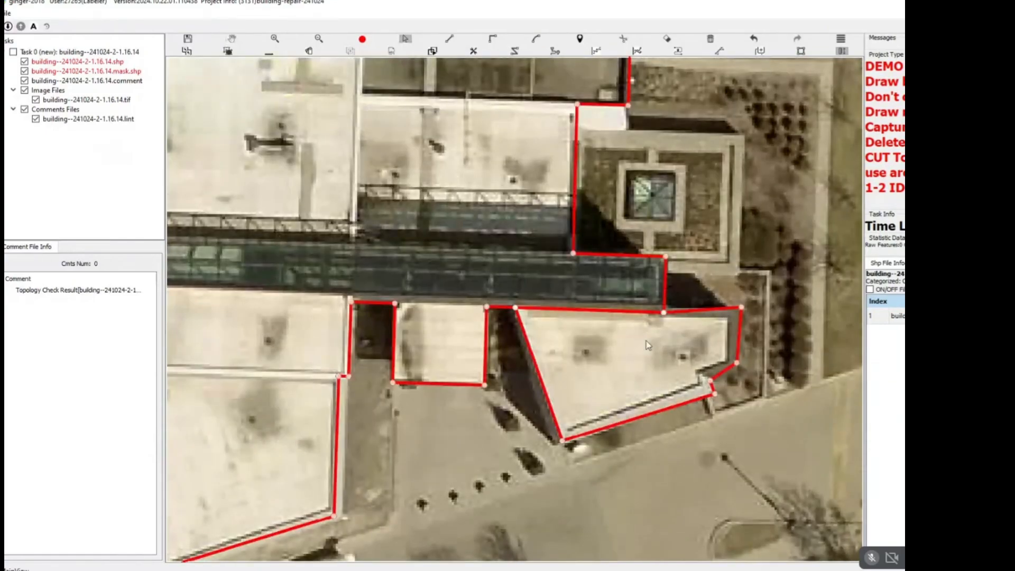
{"action": "scroll", "coordinate": [675, 315], "scroll_direction": "up", "scroll_amount": 3}
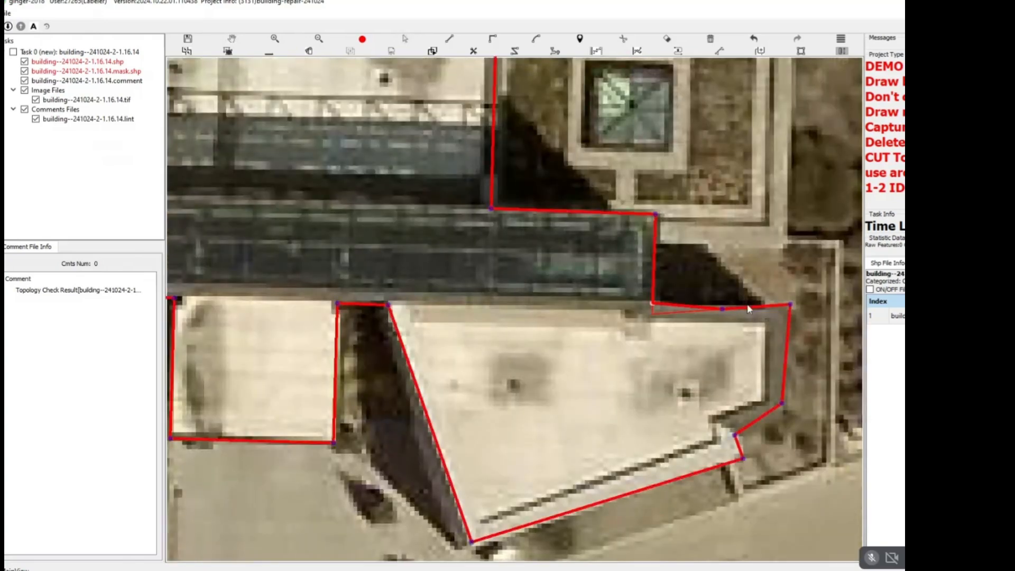
{"action": "scroll", "coordinate": [704, 302], "scroll_direction": "down", "scroll_amount": 8}
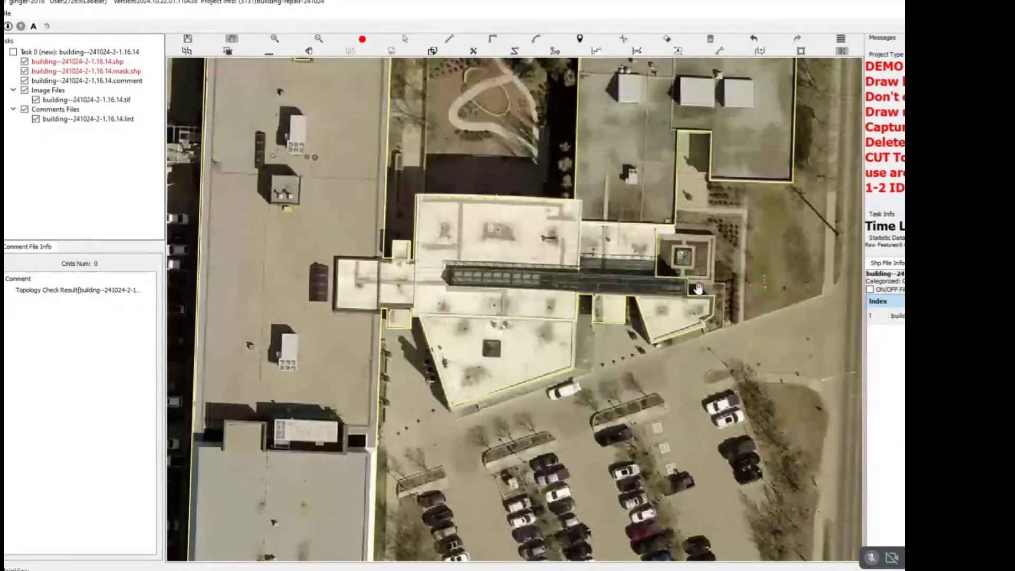
Start a right-angled outline down the east side of the long white-and-grey building and around the narrow link to the building south of it.
{"action": "scroll", "coordinate": [673, 255], "scroll_direction": "up", "scroll_amount": 5}
{"action": "scroll", "coordinate": [674, 255], "scroll_direction": "down", "scroll_amount": 6}
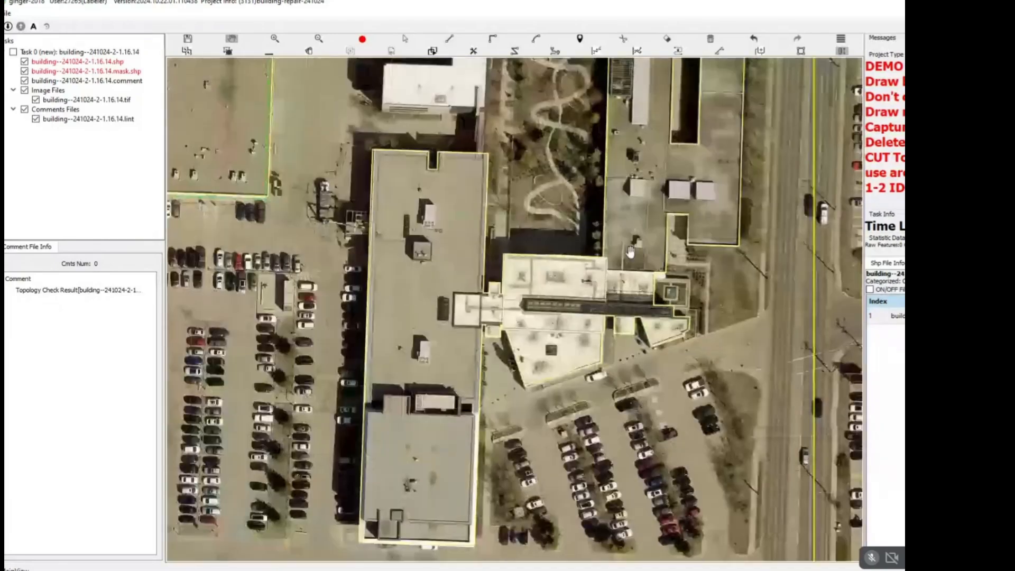
{"action": "scroll", "coordinate": [602, 270], "scroll_direction": "up", "scroll_amount": 3}
{"action": "left_click_drag", "start_coordinate": [571, 187], "coordinate": [661, 287]}
{"action": "scroll", "coordinate": [503, 296], "scroll_direction": "up", "scroll_amount": 3}
{"action": "left_click_drag", "start_coordinate": [554, 429], "coordinate": [551, 399]}
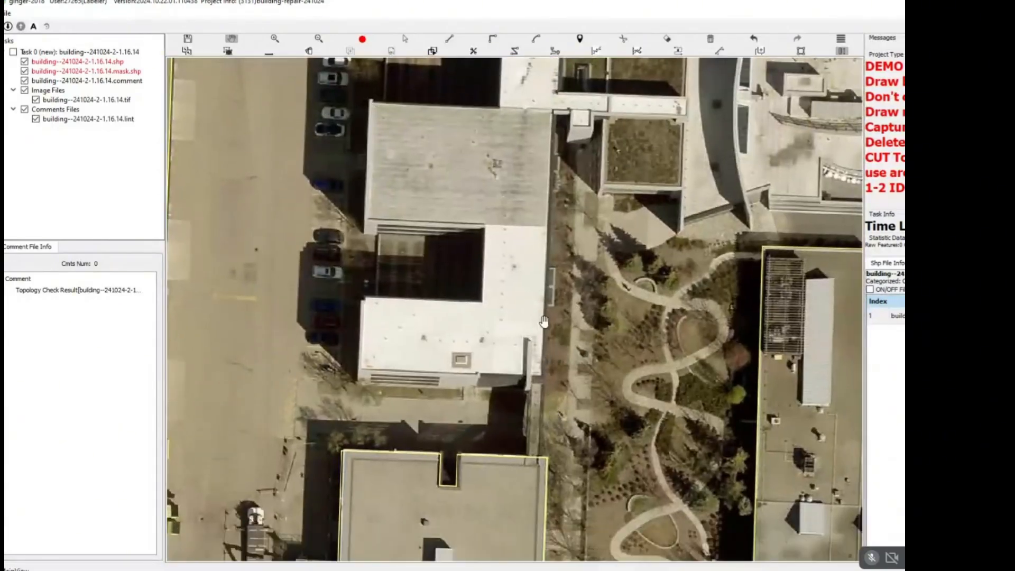
{"action": "left_click_drag", "start_coordinate": [544, 322], "coordinate": [571, 146]}
{"action": "left_click", "coordinate": [552, 88]}
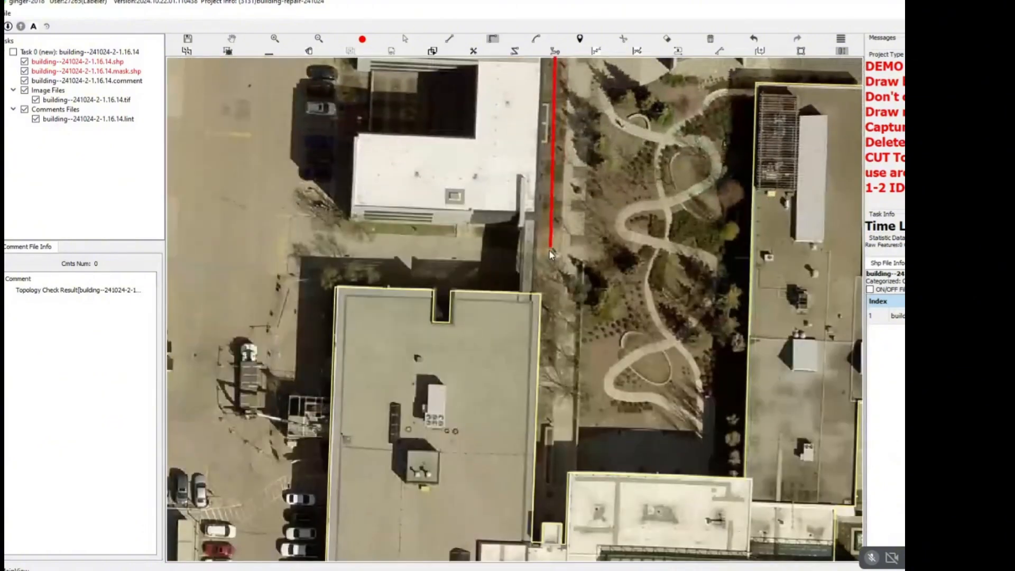
{"action": "scroll", "coordinate": [549, 250], "scroll_direction": "up", "scroll_amount": 3}
{"action": "left_click", "coordinate": [521, 358]}
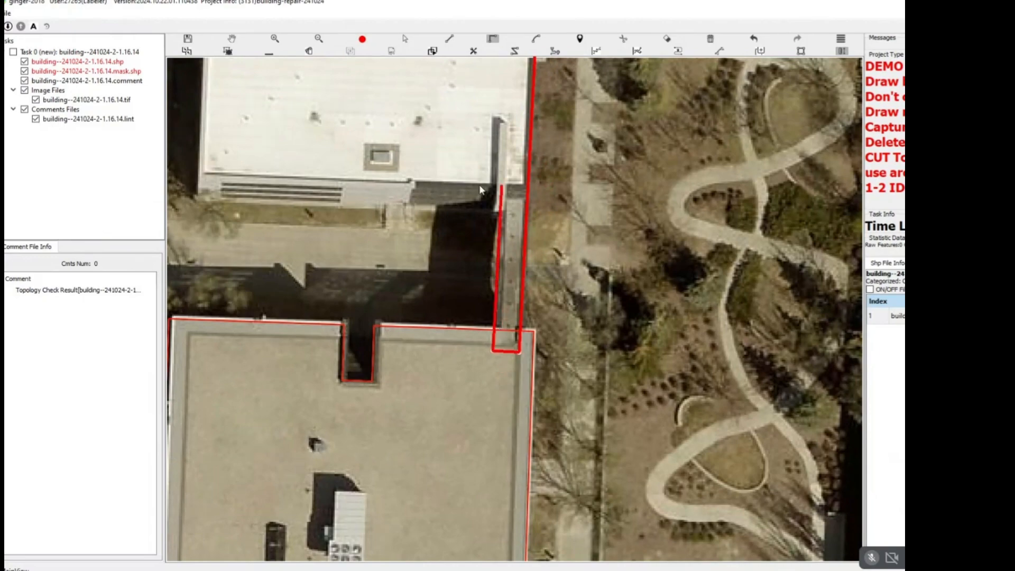
{"action": "left_click", "coordinate": [502, 184]}
Outline the south and west sides of the long building's white southern wing, redrawing the south edge slightly farther out.
{"action": "left_click_drag", "start_coordinate": [474, 184], "coordinate": [672, 244]}
{"action": "left_click", "coordinate": [399, 235]}
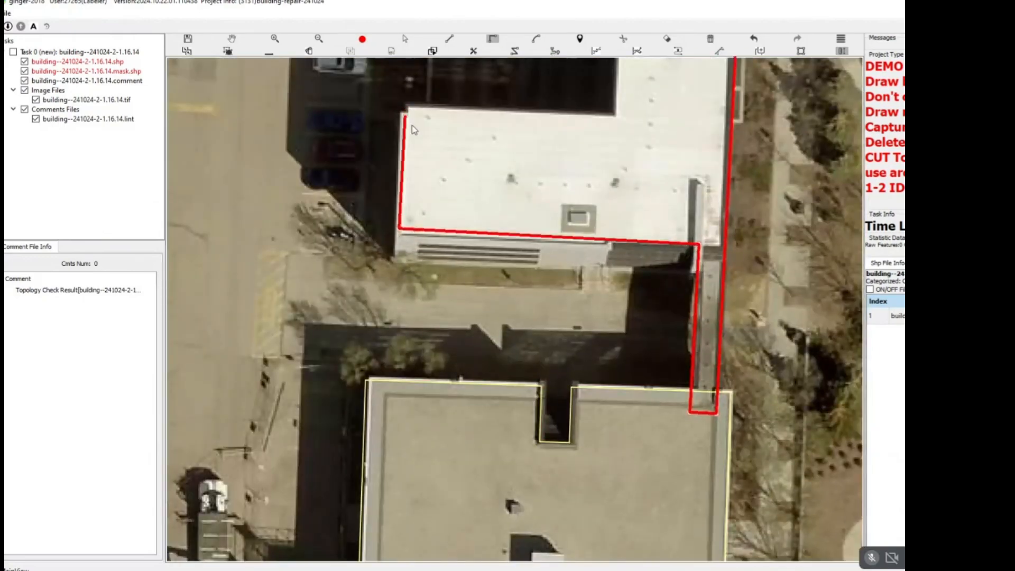
{"action": "key", "text": "ctrl+z"}
{"action": "key", "text": "ctrl+z"}
{"action": "left_click", "coordinate": [412, 237]}
{"action": "left_click", "coordinate": [397, 226]}
{"action": "left_click", "coordinate": [421, 108]}
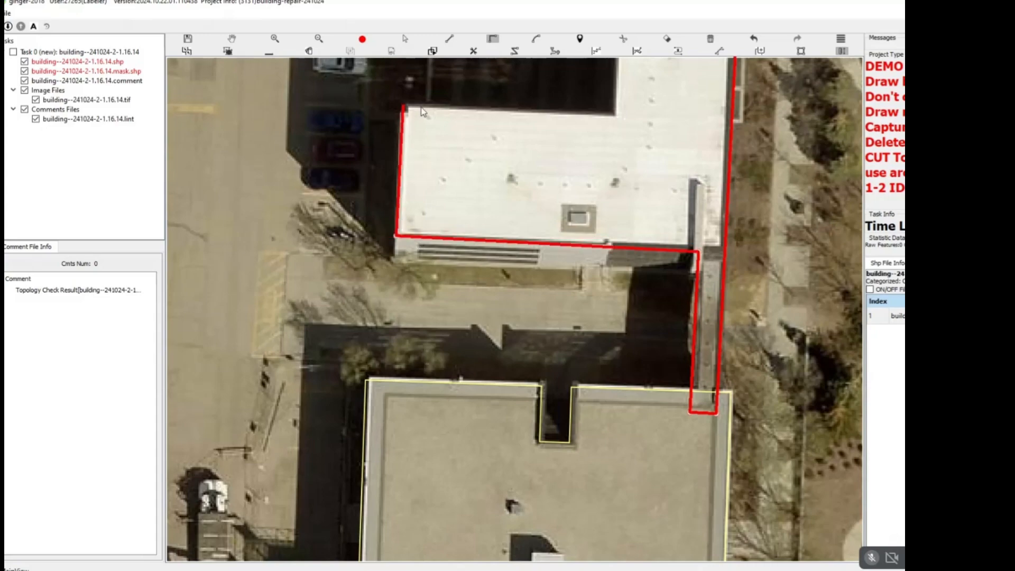
Continue the outline around the southern courtyard and along the south and west sides of the grey-roofed middle section.
{"action": "left_click_drag", "start_coordinate": [572, 175], "coordinate": [610, 413]}
{"action": "left_click", "coordinate": [649, 295]}
{"action": "left_click", "coordinate": [652, 213]}
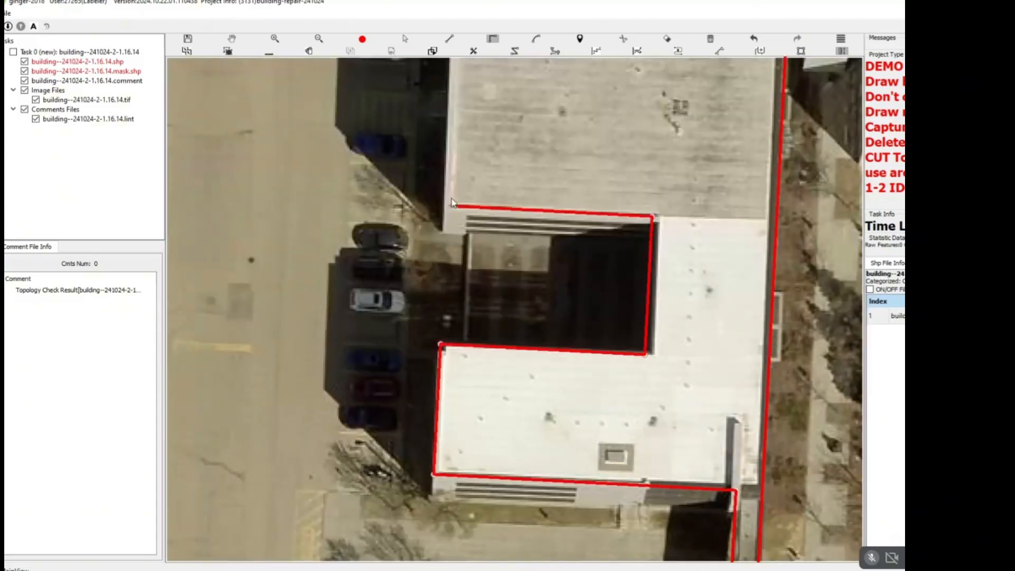
{"action": "left_click_drag", "start_coordinate": [459, 187], "coordinate": [464, 465]}
{"action": "scroll", "coordinate": [498, 264], "scroll_direction": "down", "scroll_amount": 1}
{"action": "left_click", "coordinate": [501, 298]}
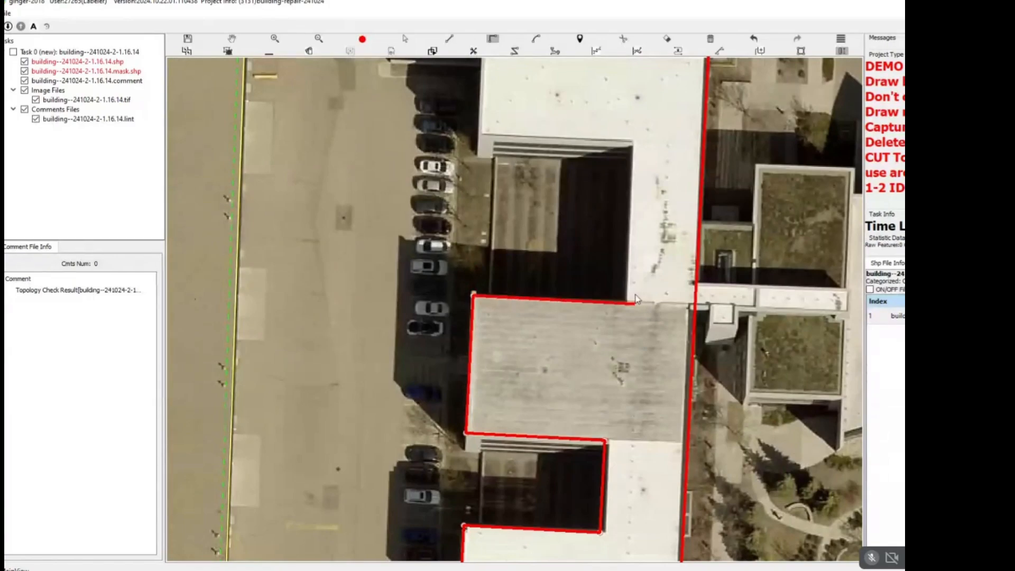
Continue the outline around the northern courtyard and the west side of the white northern wing, and close it along the north edge.
{"action": "left_click", "coordinate": [627, 298]}
{"action": "left_click", "coordinate": [620, 147]}
{"action": "left_click", "coordinate": [481, 131]}
{"action": "left_click_drag", "start_coordinate": [486, 132], "coordinate": [489, 332]}
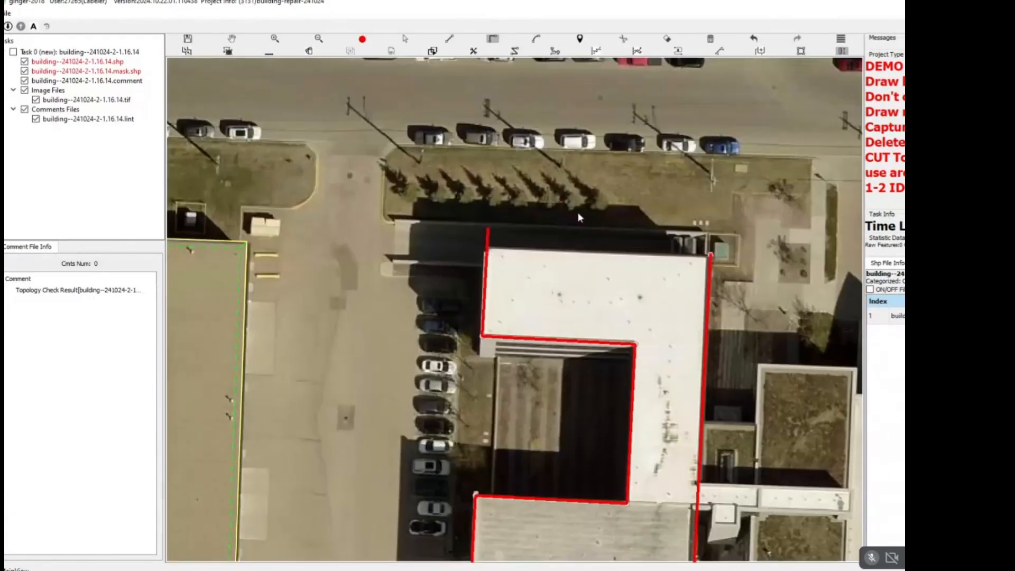
{"action": "right_click", "coordinate": [675, 406]}
{"action": "left_click_drag", "start_coordinate": [673, 405], "coordinate": [531, 222]}
{"action": "scroll", "coordinate": [560, 270], "scroll_direction": "down", "scroll_amount": 2}
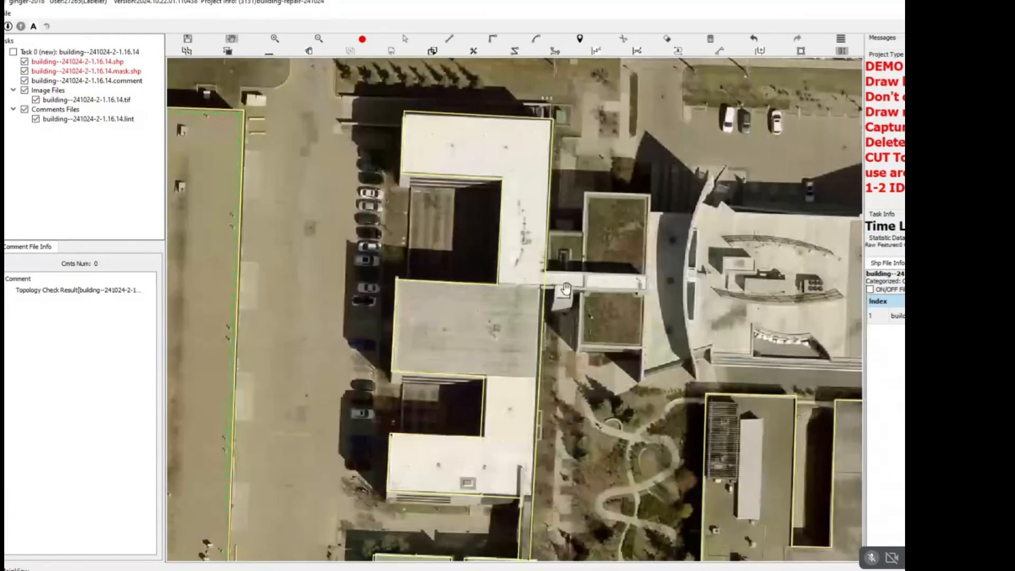
{"action": "left_click_drag", "start_coordinate": [590, 264], "coordinate": [581, 103]}
{"action": "left_click", "coordinate": [512, 360]}
{"action": "key", "text": "Escape"}
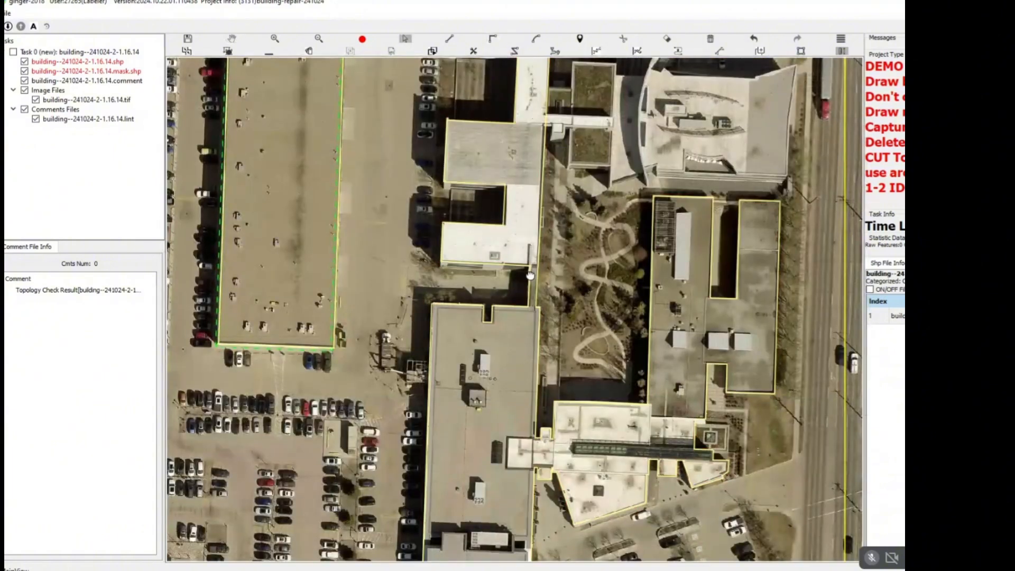
{"action": "left_click_drag", "start_coordinate": [562, 212], "coordinate": [498, 381]}
{"action": "scroll", "coordinate": [537, 211], "scroll_direction": "up", "scroll_amount": 2}
{"action": "left_click_drag", "start_coordinate": [457, 147], "coordinate": [454, 193]}
{"action": "scroll", "coordinate": [454, 193], "scroll_direction": "up", "scroll_amount": 2}
{"action": "key", "text": "r"}
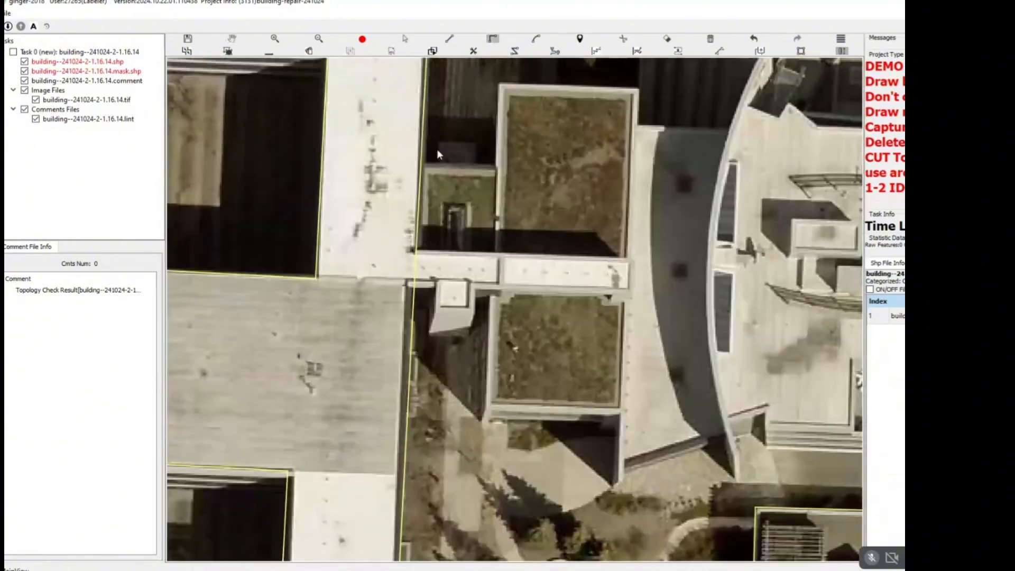
{"action": "left_click", "coordinate": [422, 167]}
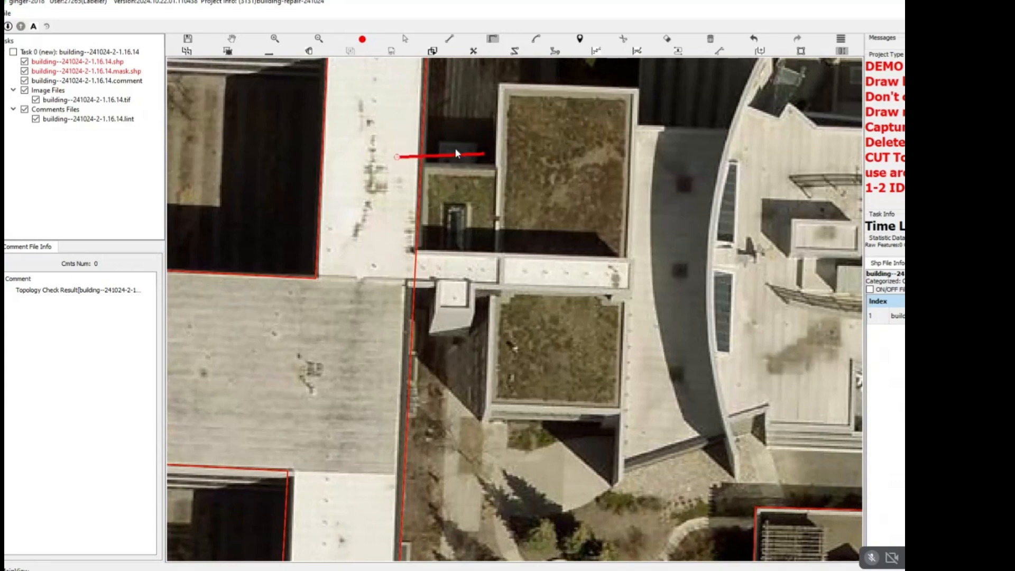
{"action": "key", "text": "Escape"}
{"action": "scroll", "coordinate": [411, 165], "scroll_direction": "up", "scroll_amount": 1}
{"action": "key", "text": "r"}
{"action": "key", "text": "l"}
{"action": "left_click", "coordinate": [386, 158]}
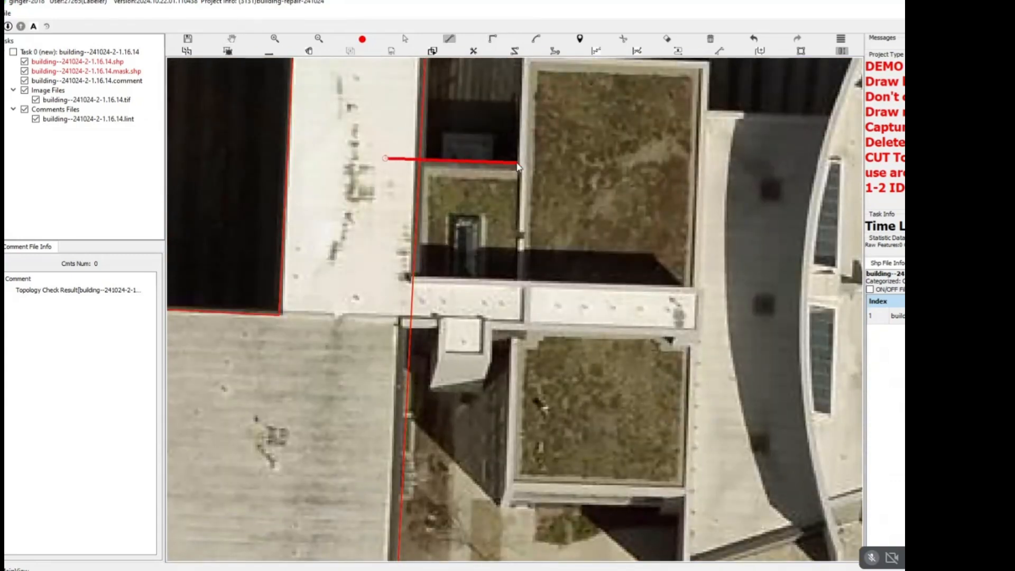
{"action": "key", "text": "Escape"}
Start a right-angled outline from the long building's east edge around the green roofs' north sides, and follow the curved wall with an arc.
{"action": "key", "text": "r"}
{"action": "scroll", "coordinate": [407, 193], "scroll_direction": "down", "scroll_amount": 1}
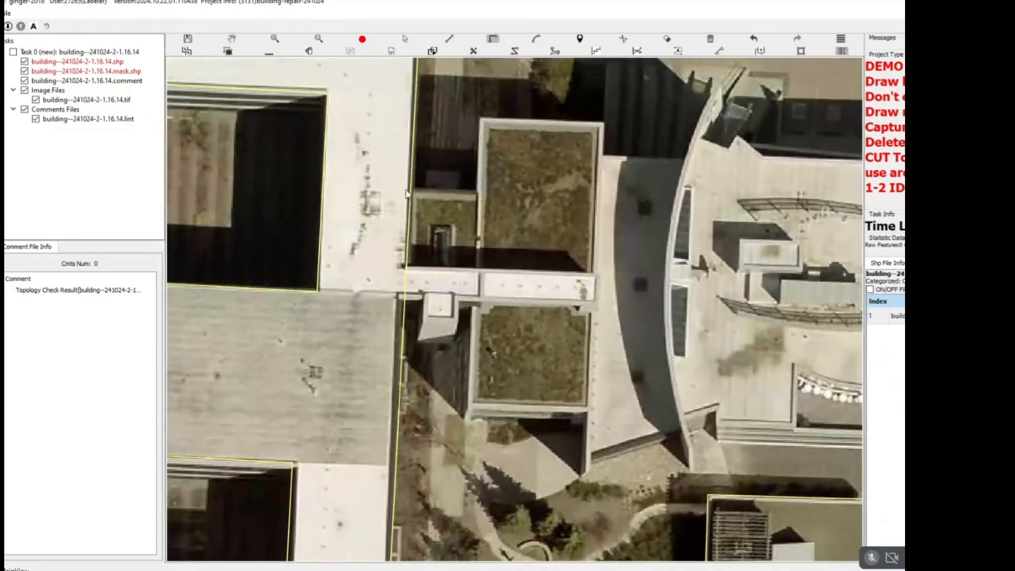
{"action": "left_click", "coordinate": [406, 190]}
{"action": "left_click", "coordinate": [494, 116]}
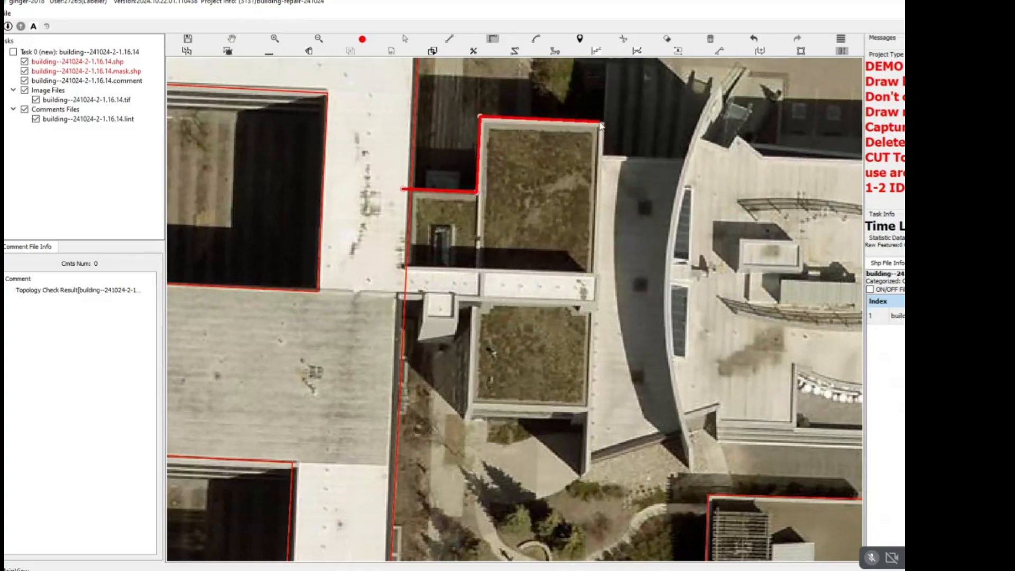
{"action": "left_click_drag", "start_coordinate": [685, 160], "coordinate": [523, 175]}
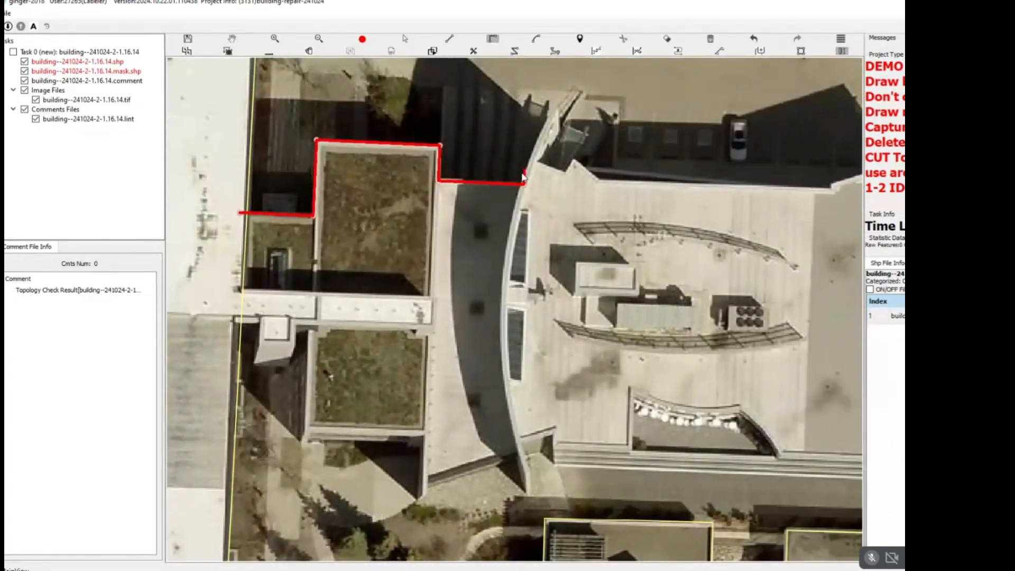
{"action": "key", "text": "a"}
{"action": "left_click", "coordinate": [558, 109]}
Continue the outline with straight segments around the small glass entrance and along the curved-wall building's north edge.
{"action": "key", "text": "l"}
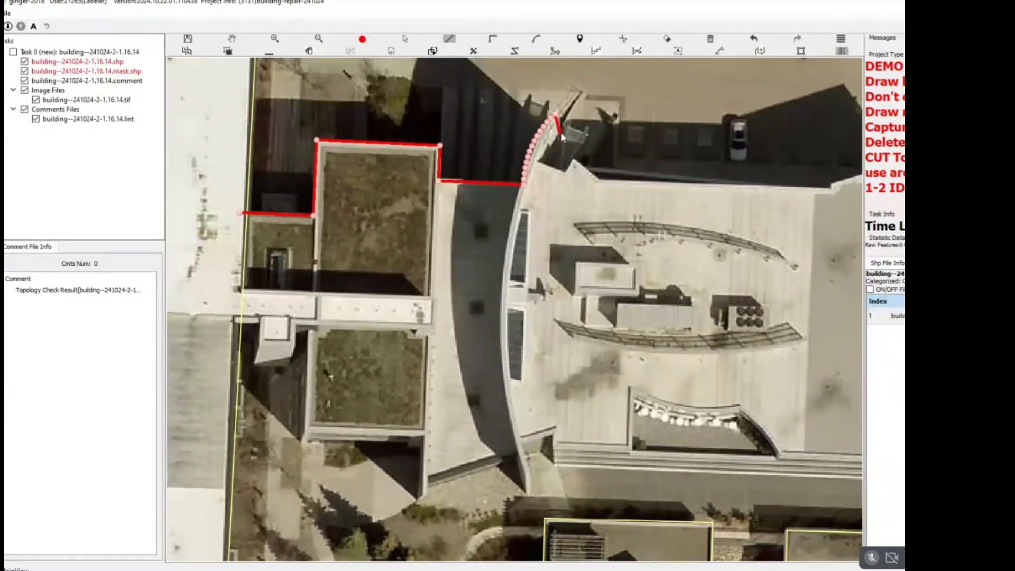
{"action": "left_click", "coordinate": [589, 133]}
{"action": "left_click", "coordinate": [574, 155]}
{"action": "left_click", "coordinate": [600, 180]}
{"action": "left_click_drag", "start_coordinate": [600, 180], "coordinate": [300, 166]}
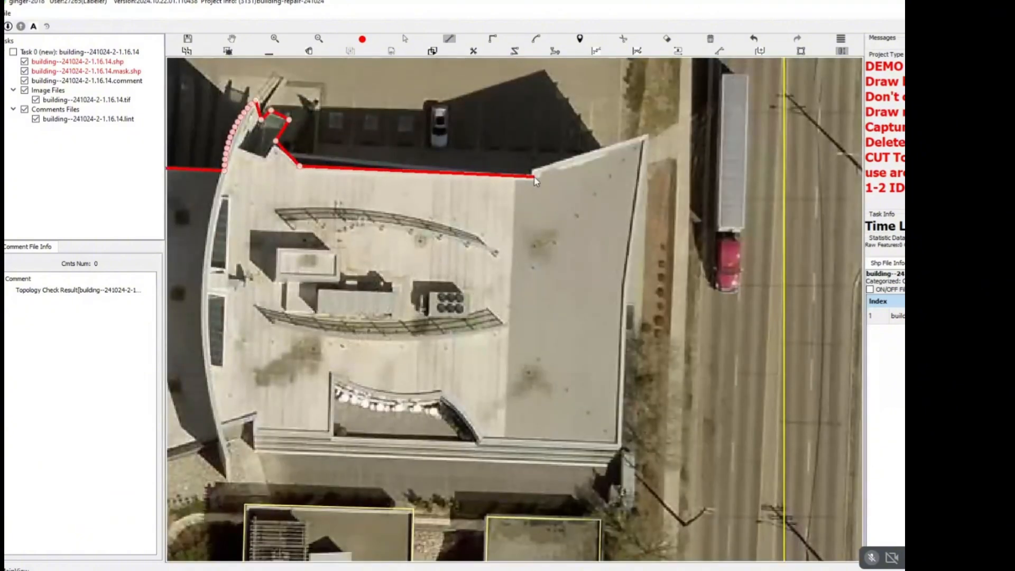
{"action": "left_click", "coordinate": [534, 173]}
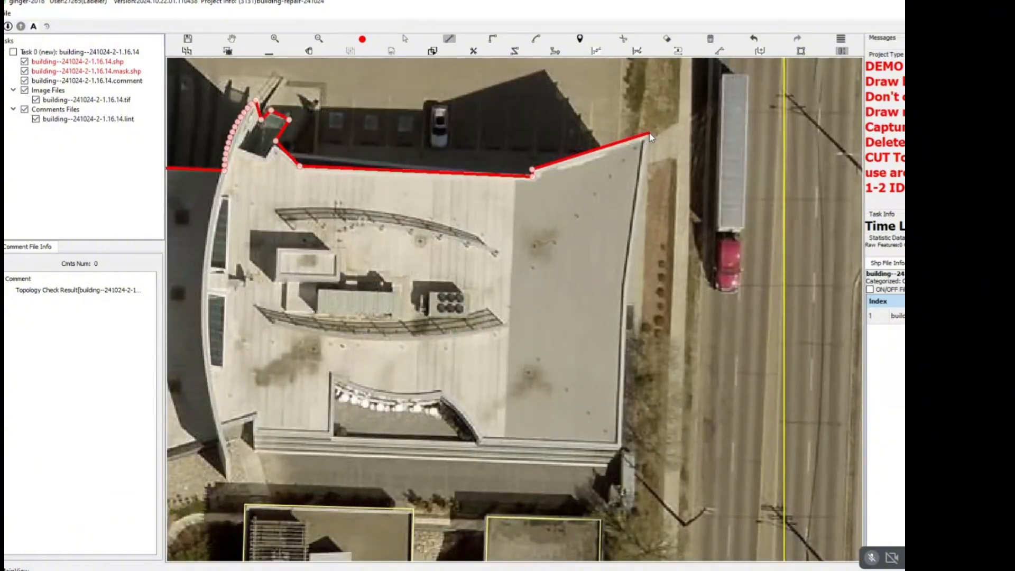
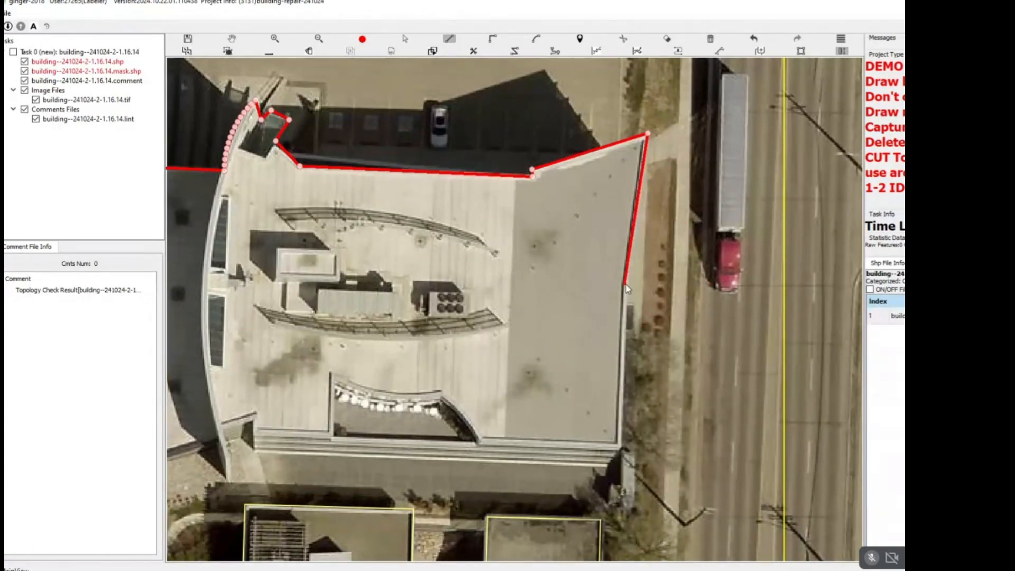
Continue the outline down the curved-wall building's east edge and along its south side to the southern green roof's southwest corner.
{"action": "left_click", "coordinate": [620, 443]}
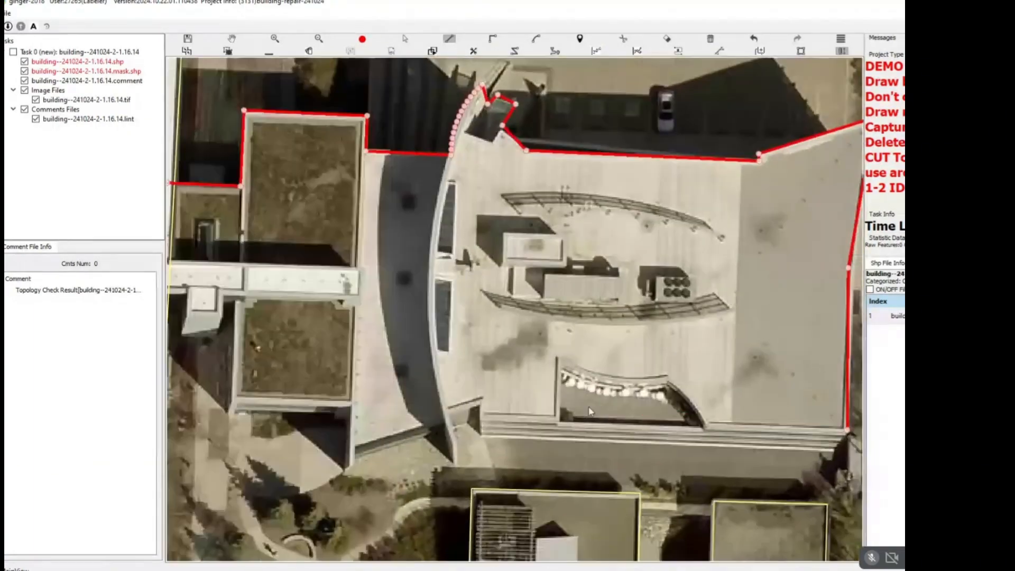
{"action": "left_click", "coordinate": [481, 416]}
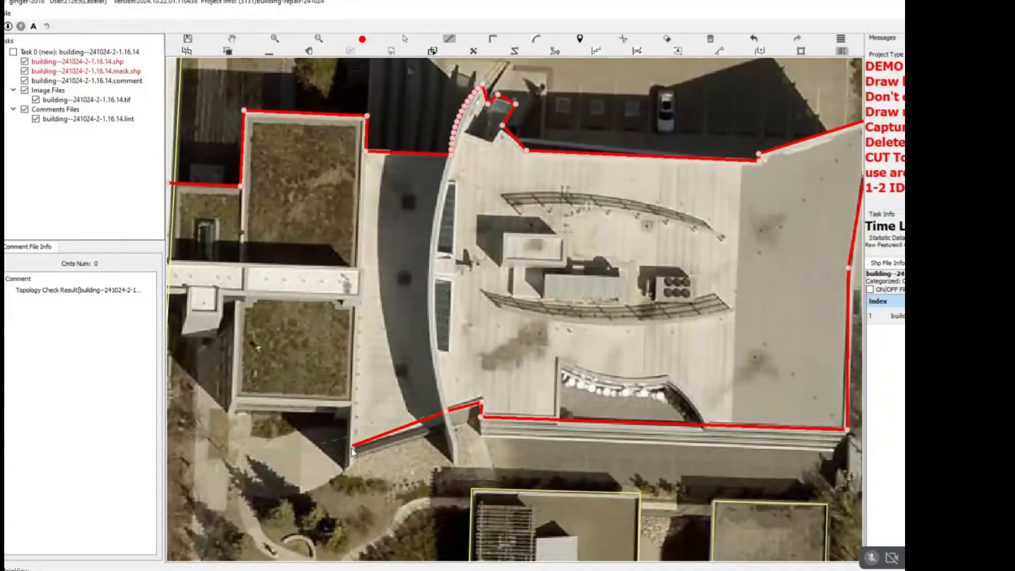
{"action": "left_click", "coordinate": [348, 401]}
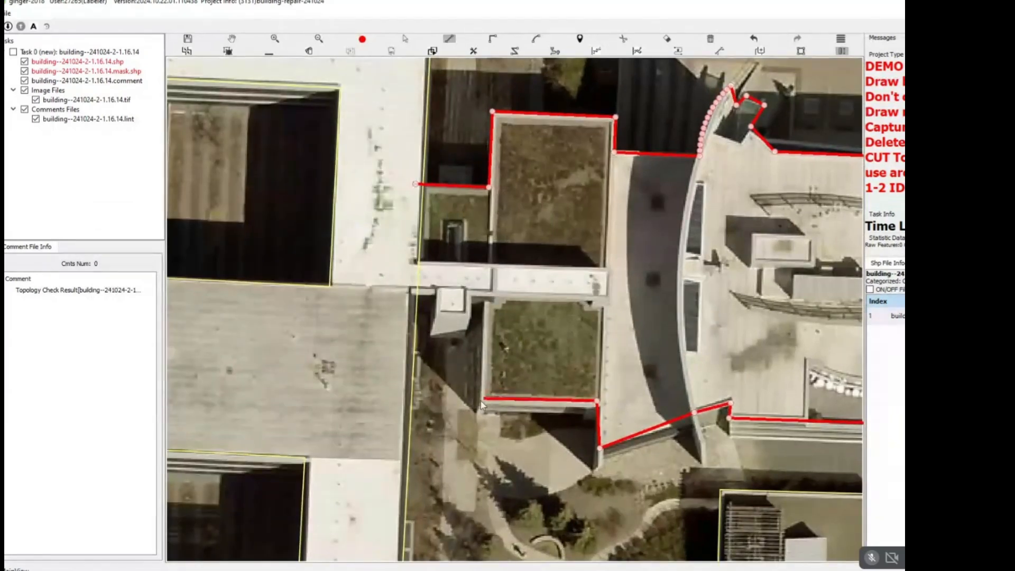
{"action": "left_click", "coordinate": [483, 399]}
Continue the outline up the southern green roof's west side and around the small white box, and close it inside the long building.
{"action": "left_click", "coordinate": [486, 291]}
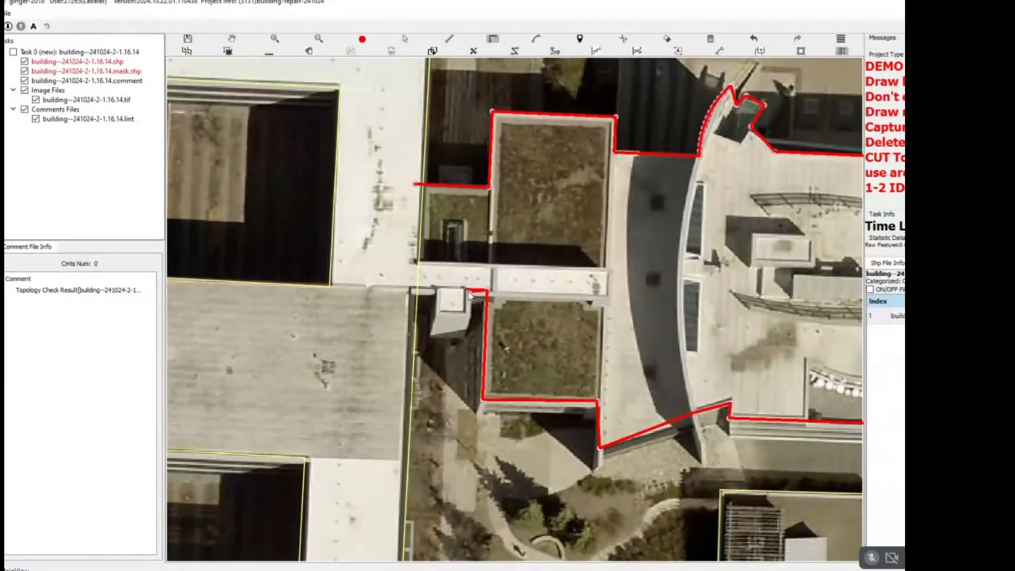
{"action": "left_click", "coordinate": [465, 317]}
{"action": "left_click", "coordinate": [426, 291]}
{"action": "left_click", "coordinate": [384, 289]}
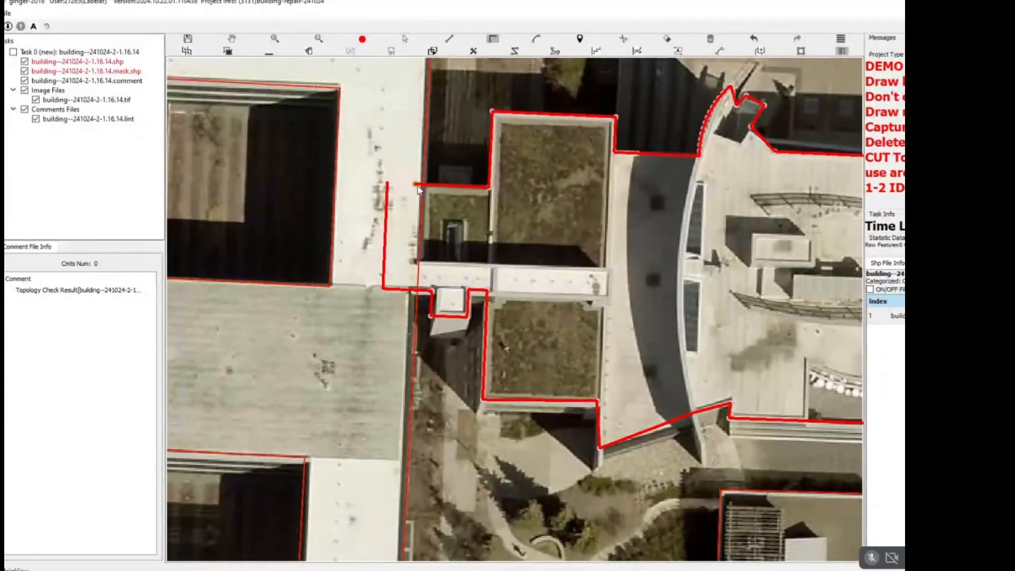
{"action": "left_click", "coordinate": [417, 185]}
{"action": "key", "text": "space"}
Adjust the outline's vertex where the curved wall meets the angled south edge to fit the wall's base.
{"action": "scroll", "coordinate": [704, 413], "scroll_direction": "up", "scroll_amount": 1}
{"action": "left_click_drag", "start_coordinate": [705, 413], "coordinate": [526, 345]}
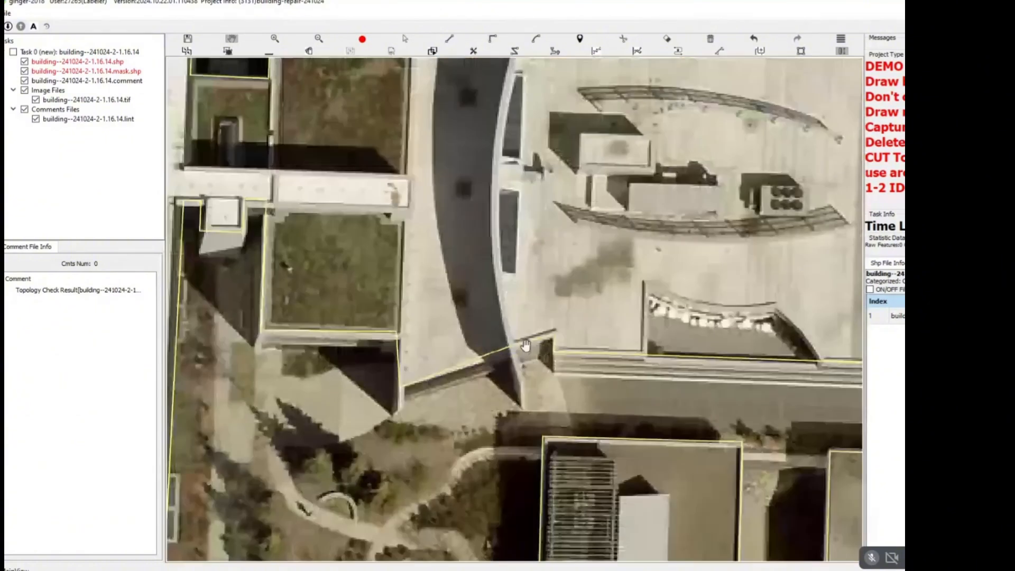
{"action": "scroll", "coordinate": [526, 345], "scroll_direction": "up", "scroll_amount": 5}
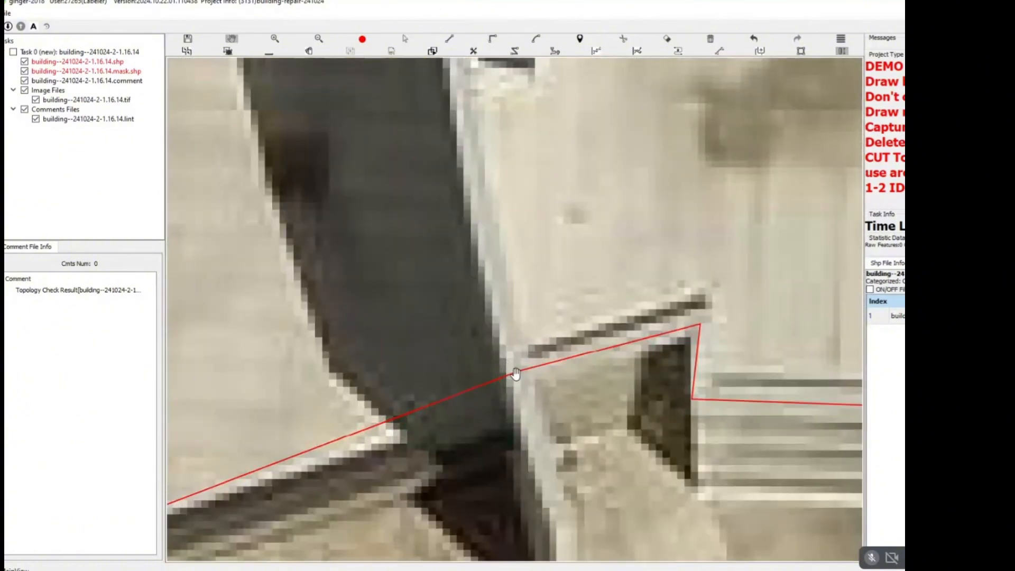
{"action": "key", "text": "space"}
{"action": "scroll", "coordinate": [517, 373], "scroll_direction": "down", "scroll_amount": 2}
{"action": "left_click", "coordinate": [518, 372]}
{"action": "scroll", "coordinate": [518, 373], "scroll_direction": "up", "scroll_amount": 2}
{"action": "left_click_drag", "start_coordinate": [517, 372], "coordinate": [524, 394]}
{"action": "scroll", "coordinate": [524, 395], "scroll_direction": "down", "scroll_amount": 3}
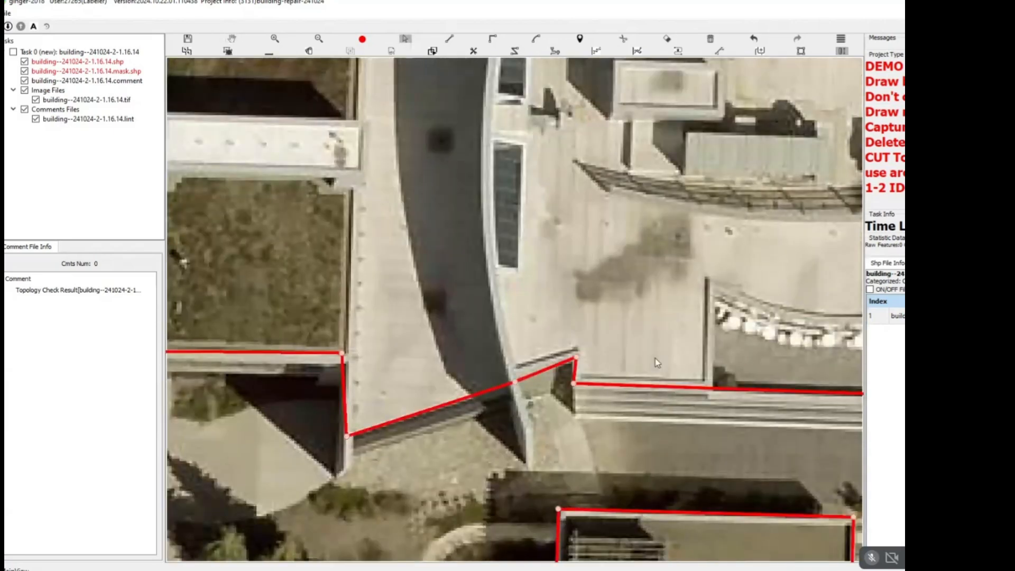
{"action": "scroll", "coordinate": [655, 358], "scroll_direction": "up", "scroll_amount": 2}
Turn on the display of the buildings' dashed green offset outlines.
{"action": "key", "text": "space"}
{"action": "scroll", "coordinate": [667, 348], "scroll_direction": "down", "scroll_amount": 3}
{"action": "key", "text": "space"}
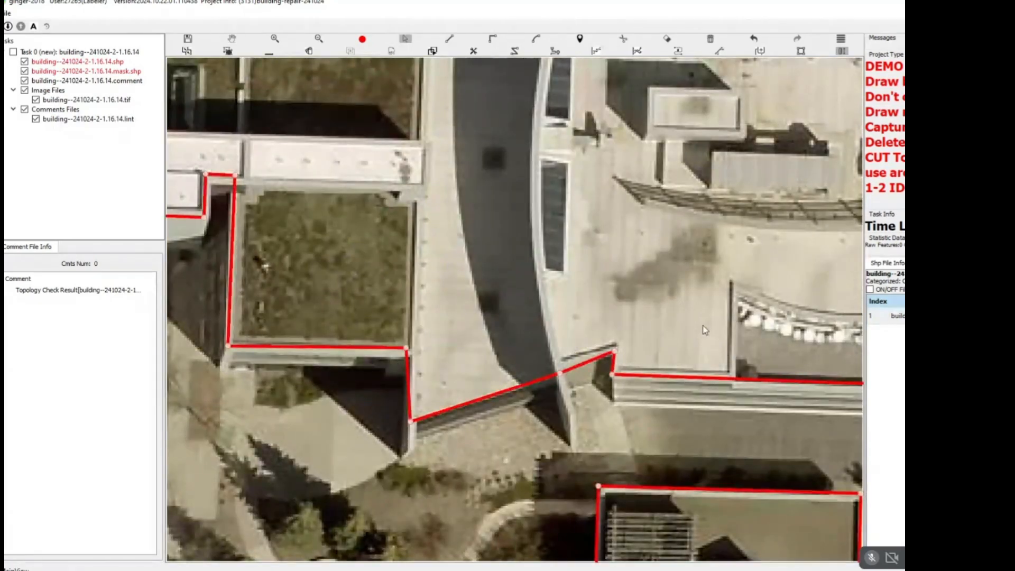
{"action": "scroll", "coordinate": [705, 352], "scroll_direction": "down", "scroll_amount": 4}
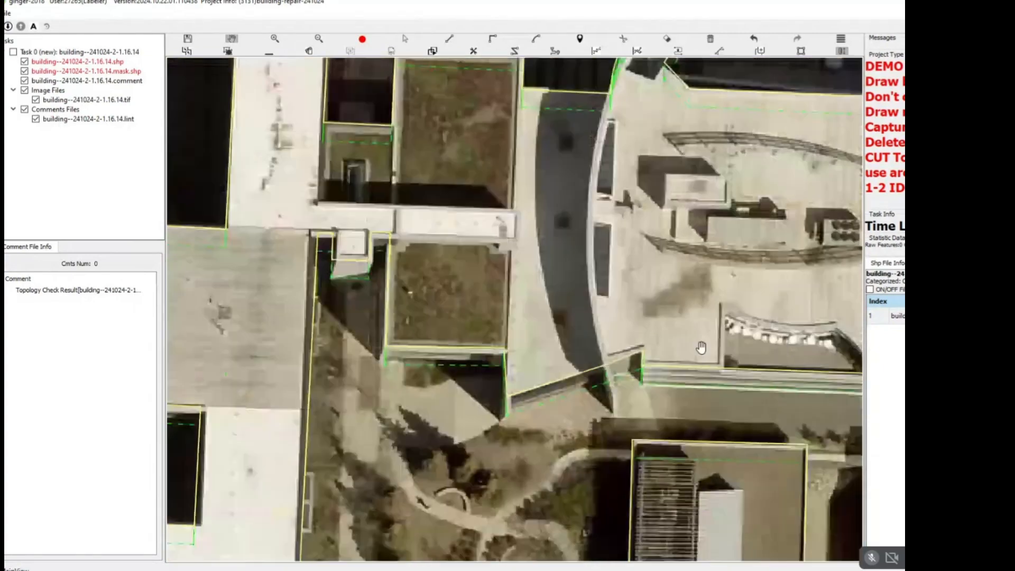
{"action": "key", "text": "space"}
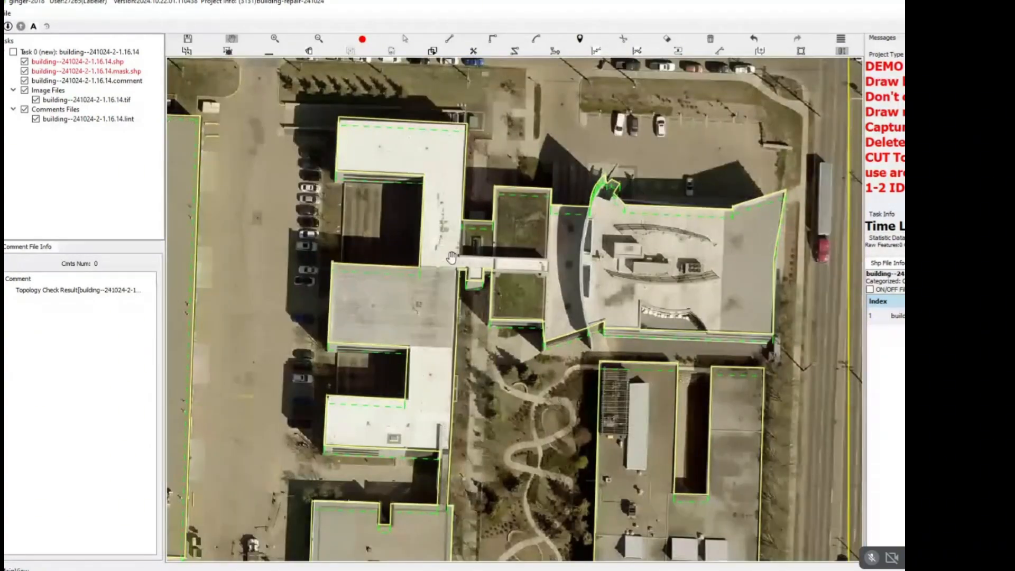
{"action": "scroll", "coordinate": [451, 258], "scroll_direction": "up", "scroll_amount": 2}
{"action": "scroll", "coordinate": [426, 252], "scroll_direction": "down", "scroll_amount": 3}
{"action": "scroll", "coordinate": [612, 356], "scroll_direction": "down", "scroll_amount": 3}
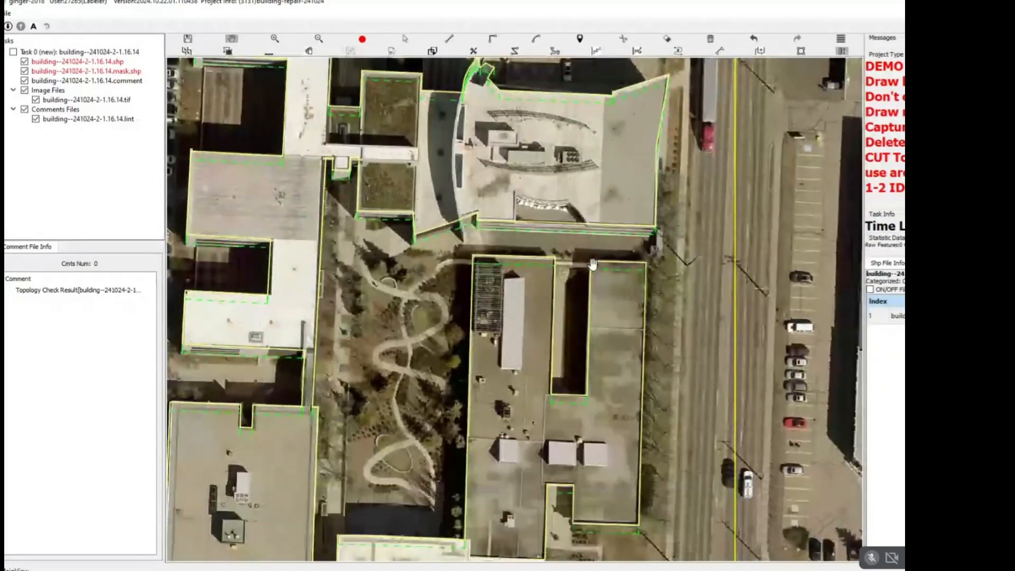
Split the new outline along the curved wall with an arc running from the north edge to the angled south edge.
{"action": "scroll", "coordinate": [528, 193], "scroll_direction": "up", "scroll_amount": 5}
{"action": "scroll", "coordinate": [528, 194], "scroll_direction": "up", "scroll_amount": 2}
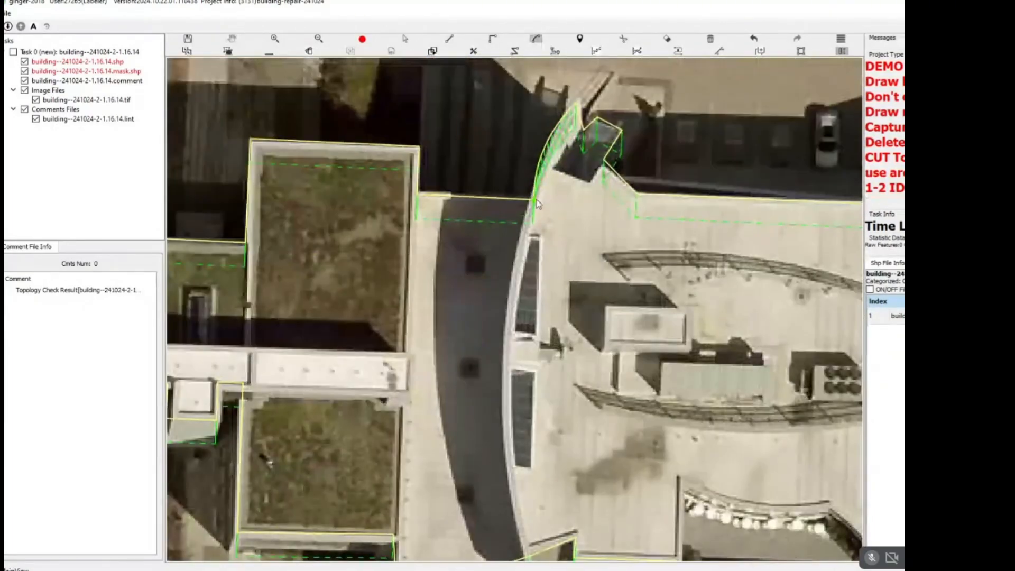
{"action": "left_click_drag", "start_coordinate": [538, 490], "coordinate": [515, 310]}
{"action": "left_click", "coordinate": [505, 378]}
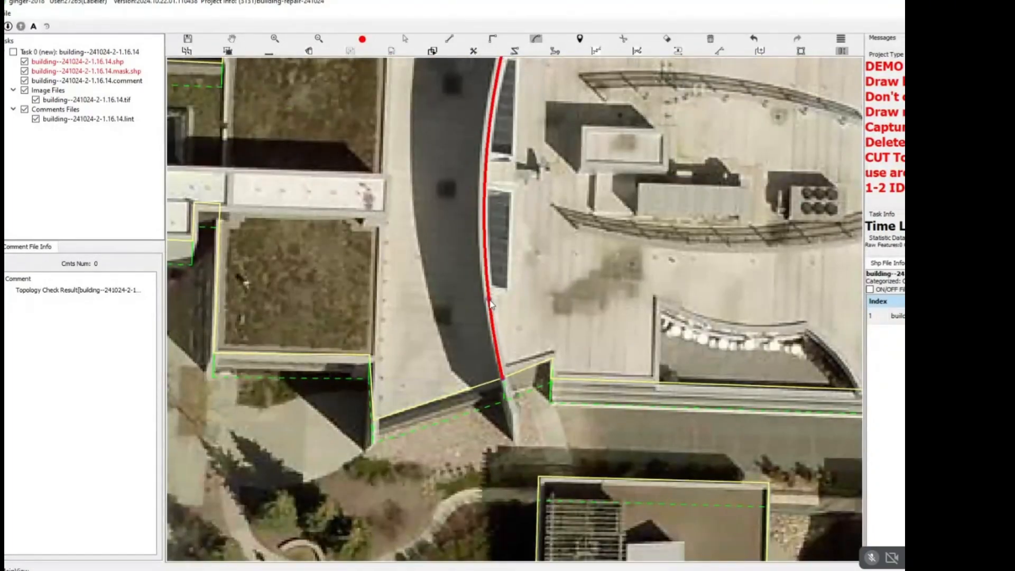
{"action": "key", "text": "Escape"}
{"action": "left_click", "coordinate": [488, 302]}
{"action": "key", "text": "c"}
Start a split line at the dark-roofed strip's northwest corner, following the northern green roof's east side and around the white walkway's end.
{"action": "left_click_drag", "start_coordinate": [451, 256], "coordinate": [561, 406]}
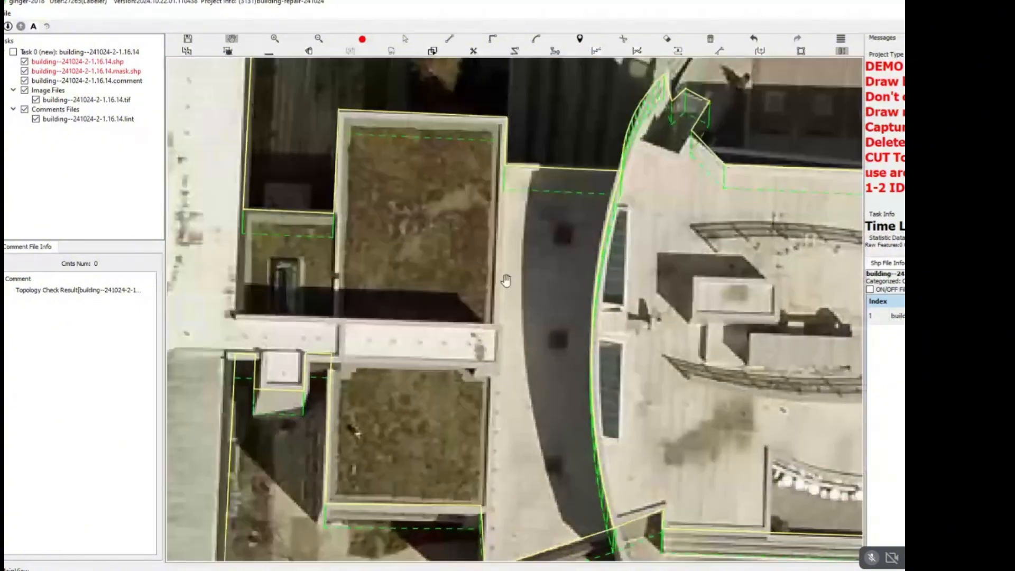
{"action": "key", "text": "r"}
{"action": "left_click", "coordinate": [504, 170]}
{"action": "key", "text": "Escape"}
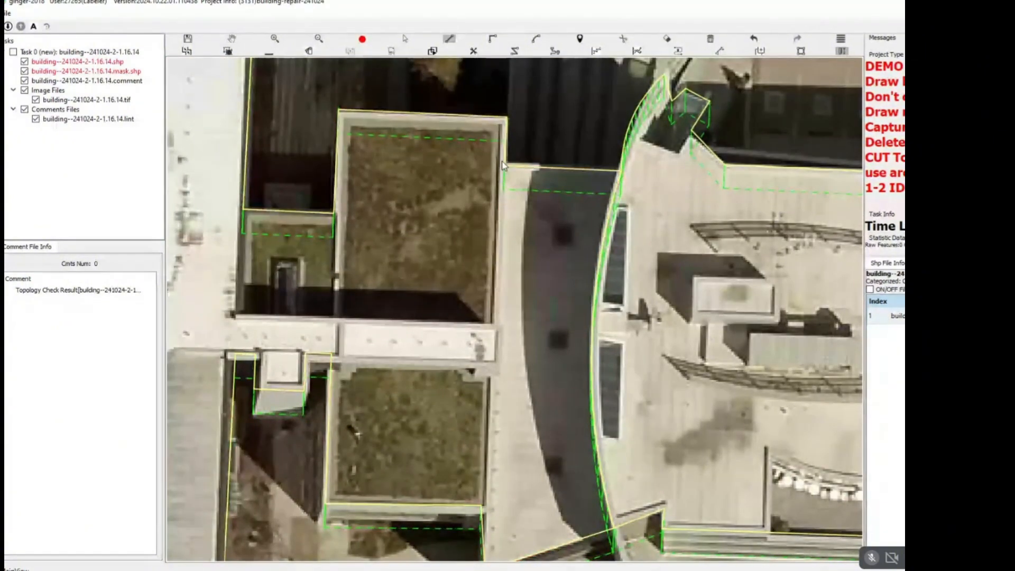
{"action": "key", "text": "l"}
{"action": "left_click", "coordinate": [505, 165]}
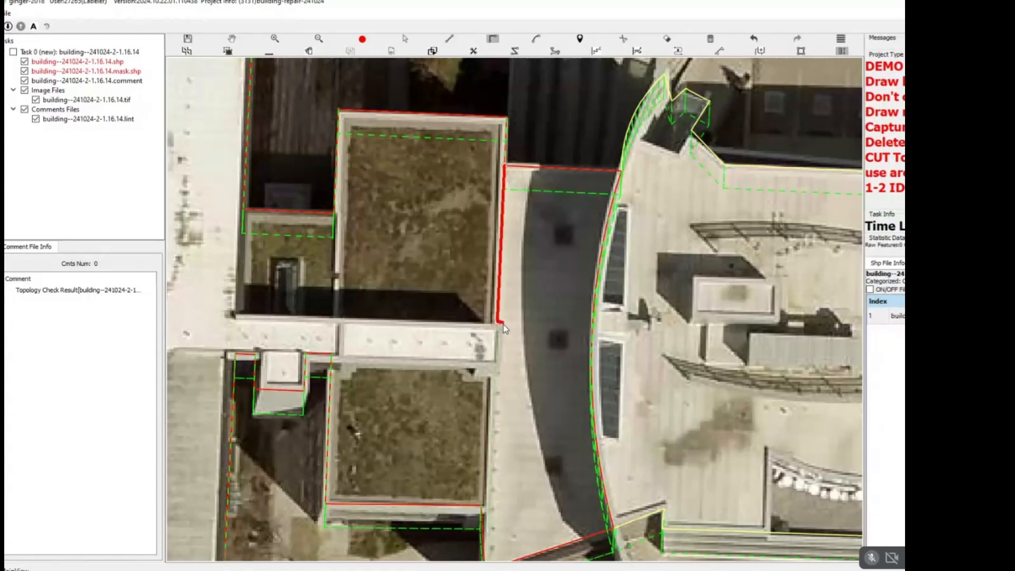
{"action": "left_click", "coordinate": [501, 364]}
{"action": "left_click", "coordinate": [492, 365]}
{"action": "left_click_drag", "start_coordinate": [485, 482], "coordinate": [513, 333]}
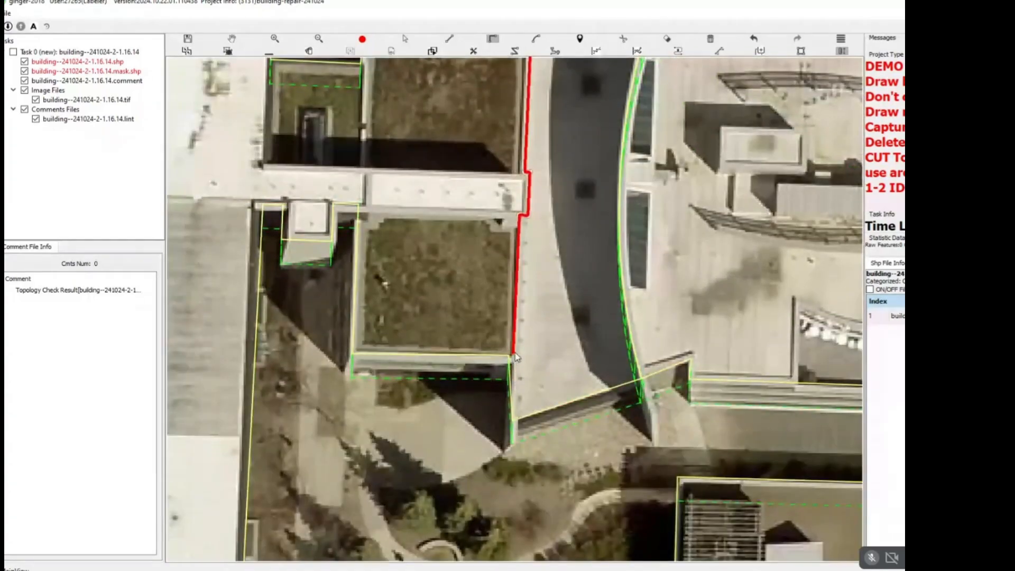
Continue the split line along the southern green roof's east side to the strip's southwest corner, and finish the split.
{"action": "key", "text": "l"}
{"action": "left_click", "coordinate": [514, 360]}
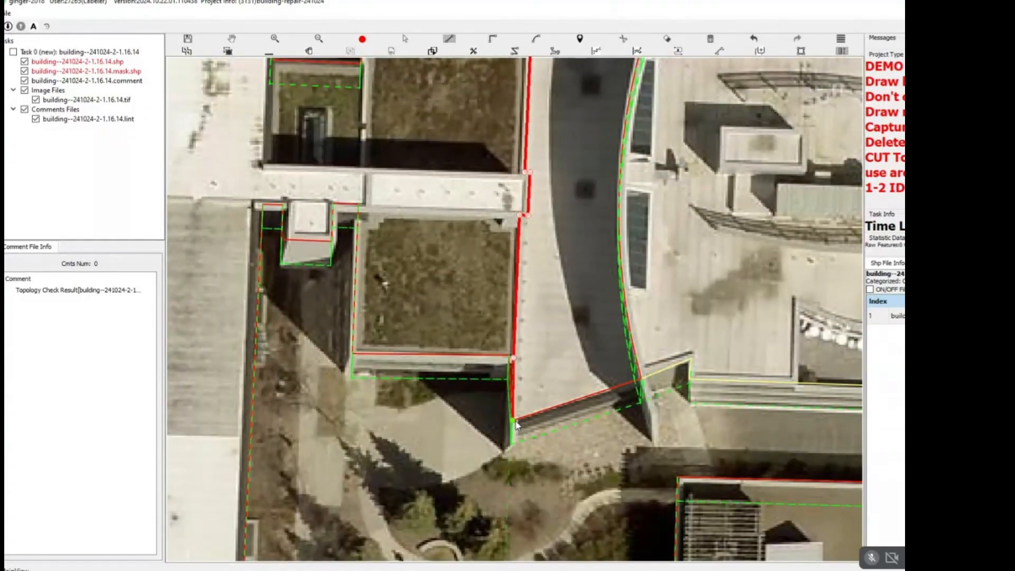
{"action": "scroll", "coordinate": [513, 421], "scroll_direction": "up", "scroll_amount": 2}
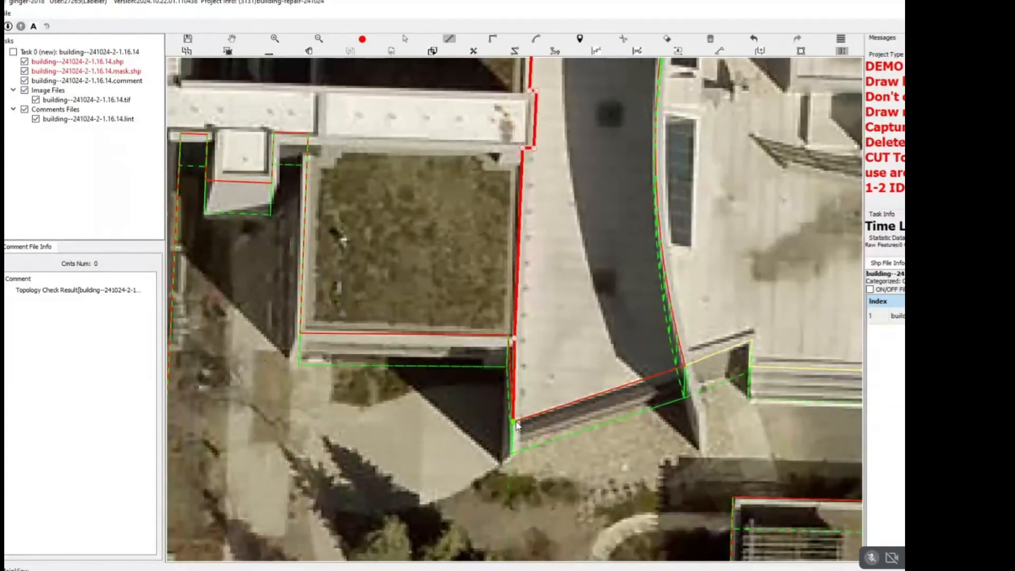
{"action": "key", "text": "l"}
{"action": "scroll", "coordinate": [509, 337], "scroll_direction": "up", "scroll_amount": 4}
Move the southern green roof's southeast corner vertex onto the split line.
{"action": "left_click", "coordinate": [503, 332]}
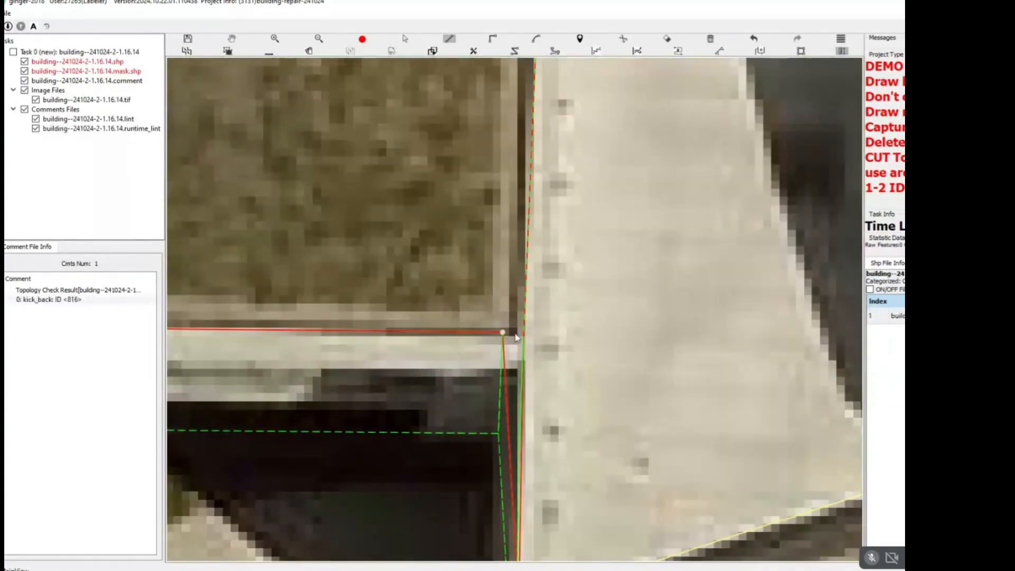
{"action": "left_click", "coordinate": [514, 357]}
{"action": "key", "text": "Delete"}
{"action": "scroll", "coordinate": [513, 355], "scroll_direction": "down", "scroll_amount": 3}
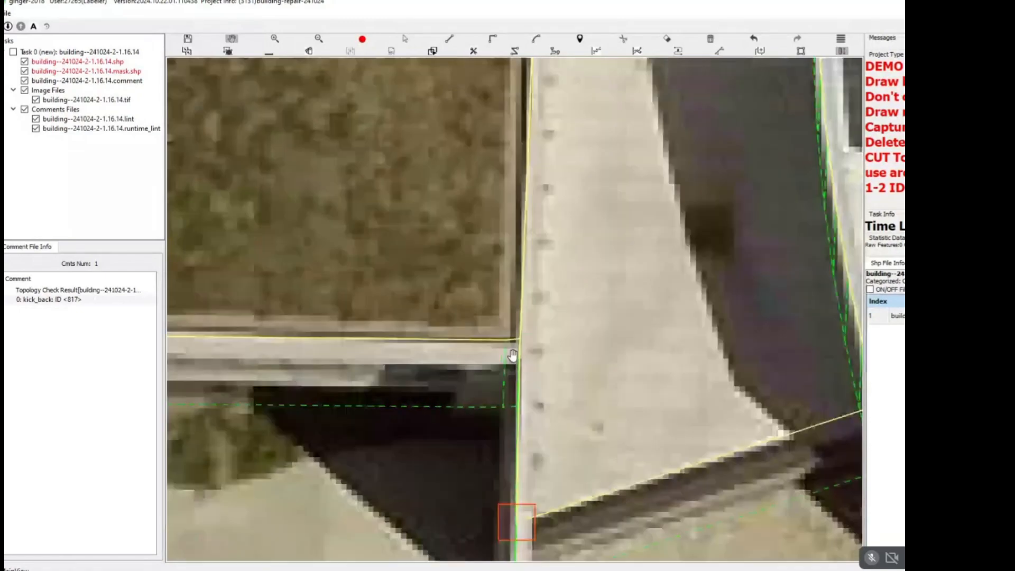
{"action": "key", "text": "Escape"}
{"action": "left_click", "coordinate": [510, 346]}
{"action": "scroll", "coordinate": [519, 371], "scroll_direction": "down", "scroll_amount": 6}
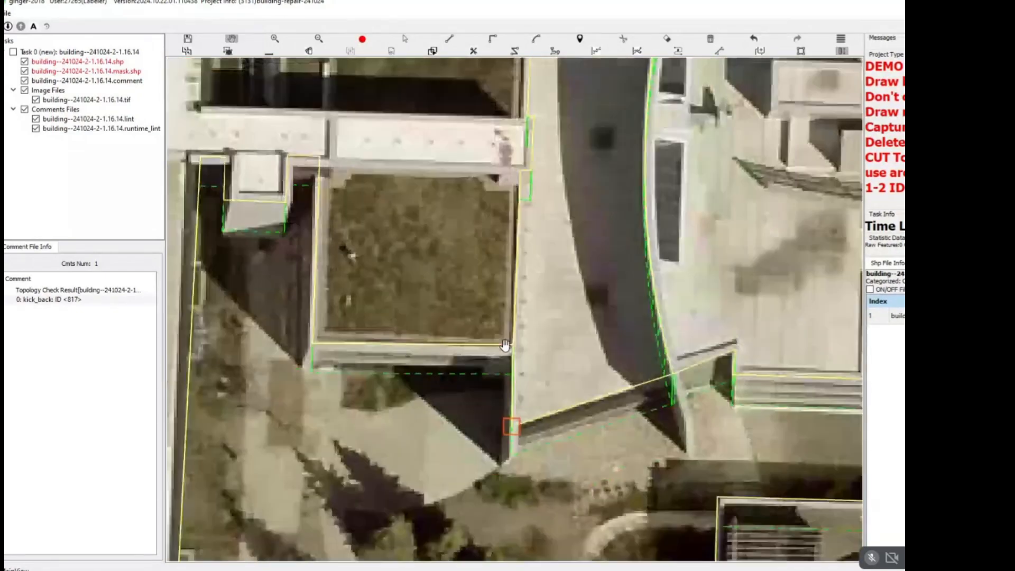
{"action": "scroll", "coordinate": [537, 304], "scroll_direction": "down", "scroll_amount": 2}
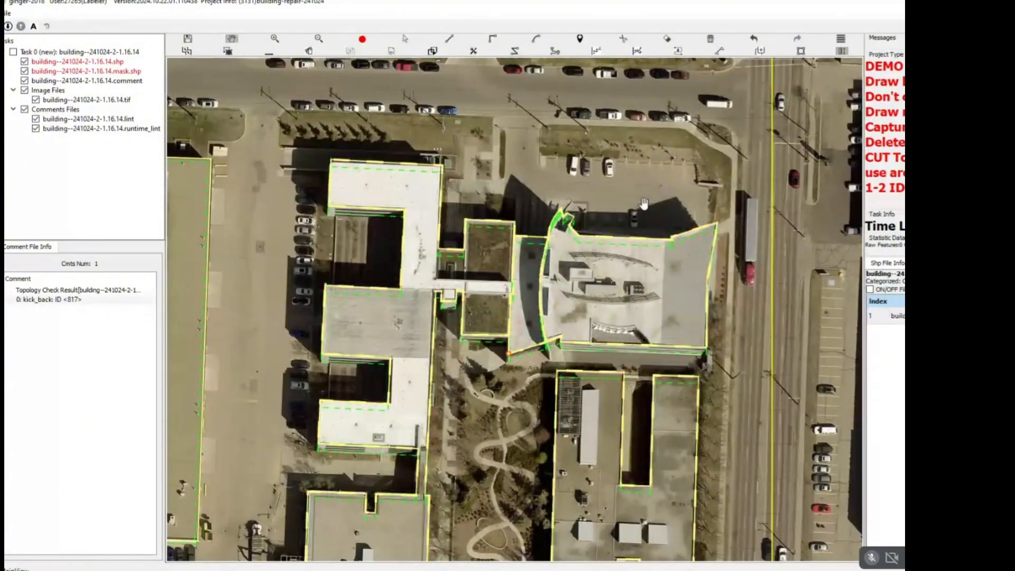
Move the long building's northeast corner vertex slightly west to fit the white northern wing's roof corner.
{"action": "scroll", "coordinate": [455, 253], "scroll_direction": "up", "scroll_amount": 5}
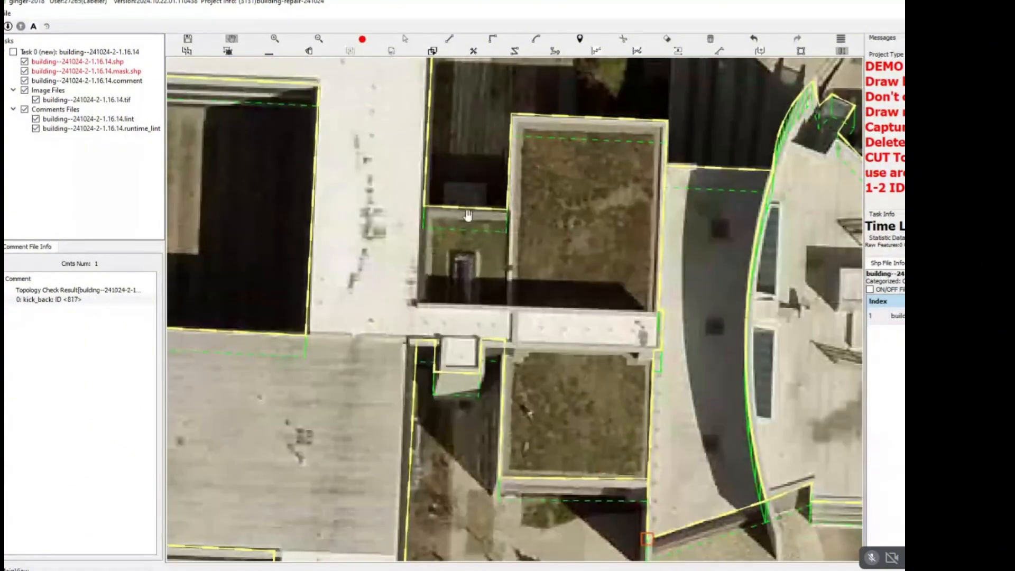
{"action": "left_click_drag", "start_coordinate": [468, 215], "coordinate": [473, 227]}
{"action": "left_click_drag", "start_coordinate": [430, 185], "coordinate": [433, 292]}
{"action": "scroll", "coordinate": [435, 159], "scroll_direction": "up", "scroll_amount": 2}
{"action": "left_click_drag", "start_coordinate": [436, 159], "coordinate": [462, 319]}
{"action": "scroll", "coordinate": [464, 221], "scroll_direction": "up", "scroll_amount": 2}
{"action": "key", "text": "space"}
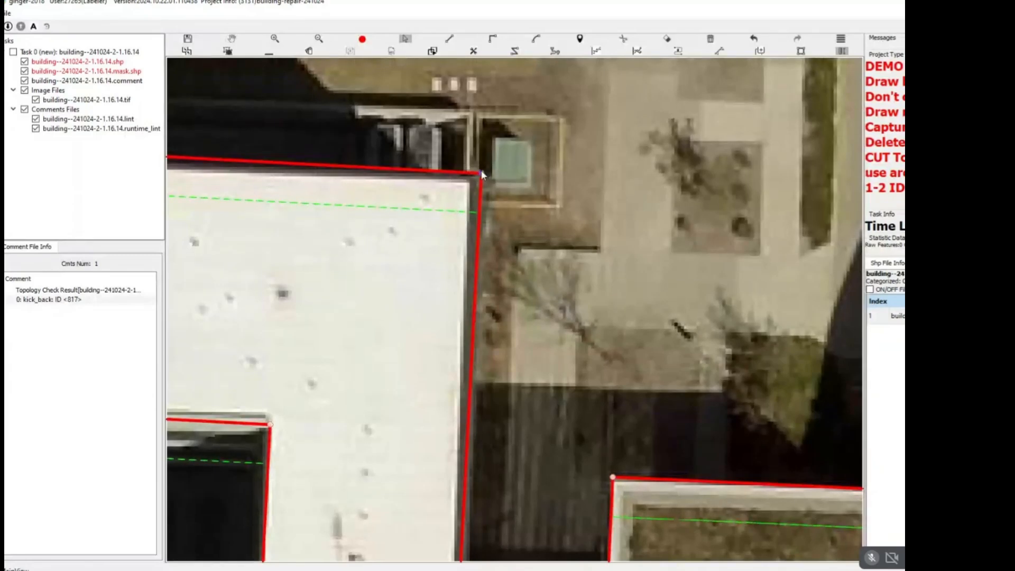
{"action": "left_click_drag", "start_coordinate": [481, 170], "coordinate": [474, 173]}
{"action": "key", "text": "space"}
{"action": "scroll", "coordinate": [476, 370], "scroll_direction": "down", "scroll_amount": 1}
Try to split the green roofs from the walkway, starting at the small roof's northwest corner and running east.
{"action": "left_click_drag", "start_coordinate": [477, 385], "coordinate": [476, 86]}
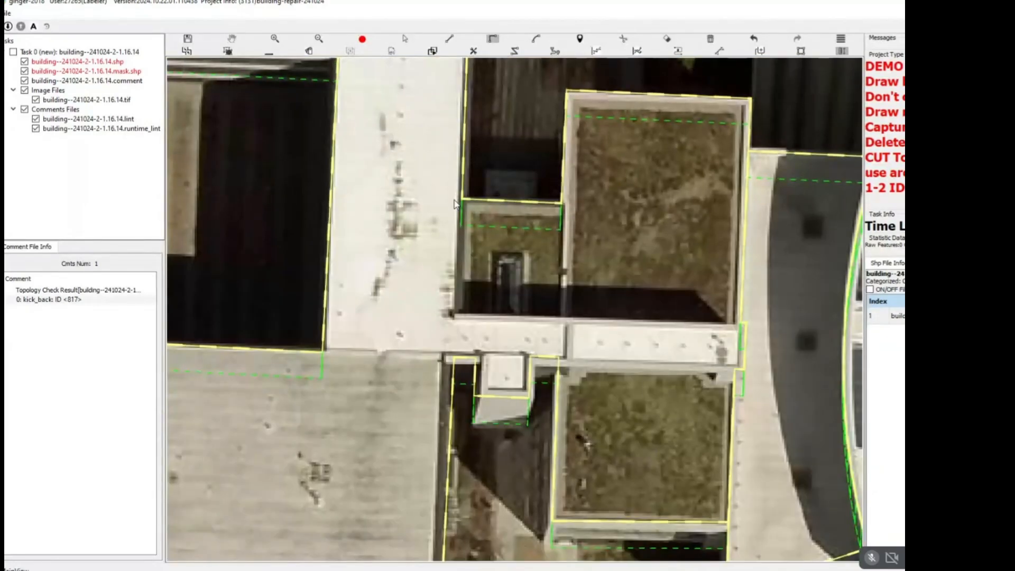
{"action": "left_click", "coordinate": [463, 197]}
{"action": "left_click", "coordinate": [453, 316]}
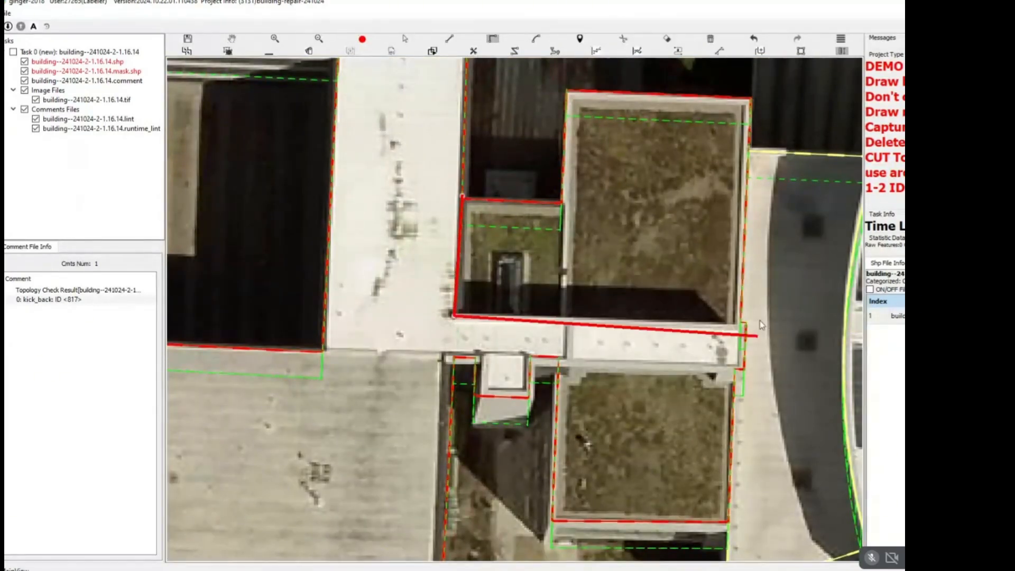
{"action": "left_click", "coordinate": [742, 324]}
{"action": "key", "text": "space"}
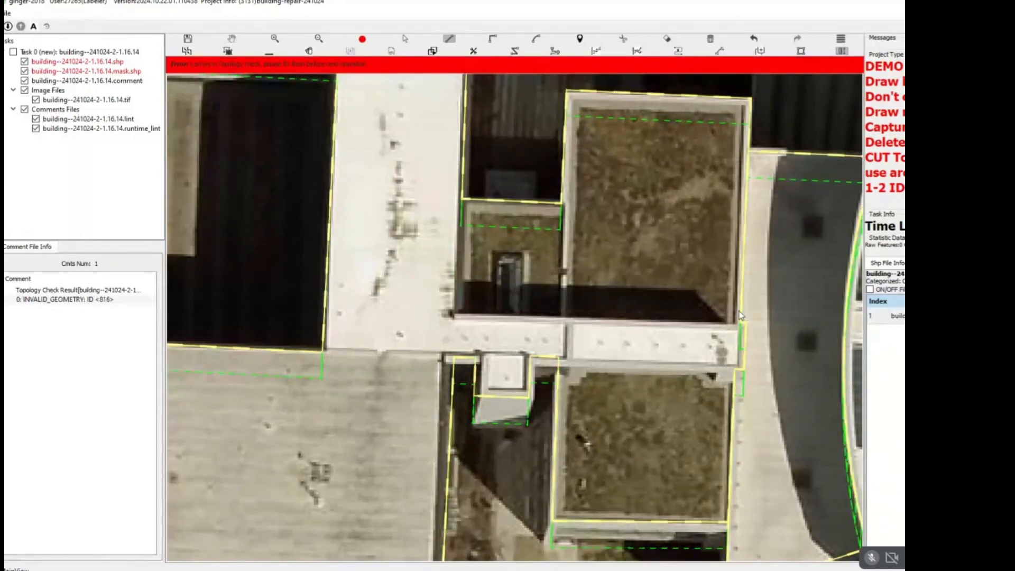
Split off the northern green roofs along the walkway's north edge, from its east end westward and up the small roof's west side.
{"action": "left_click", "coordinate": [742, 322]}
{"action": "left_click", "coordinate": [453, 315]}
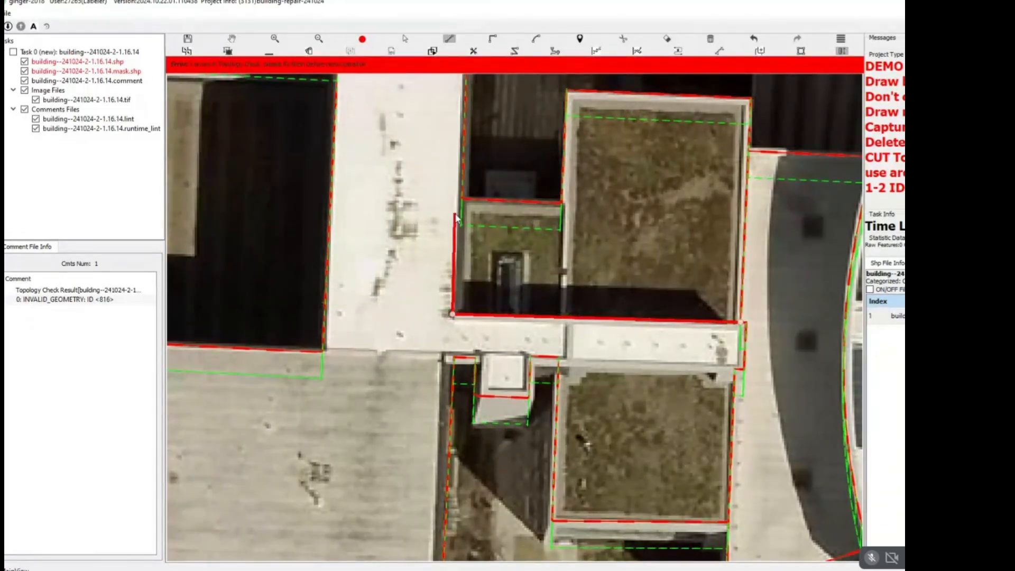
{"action": "key", "text": "space"}
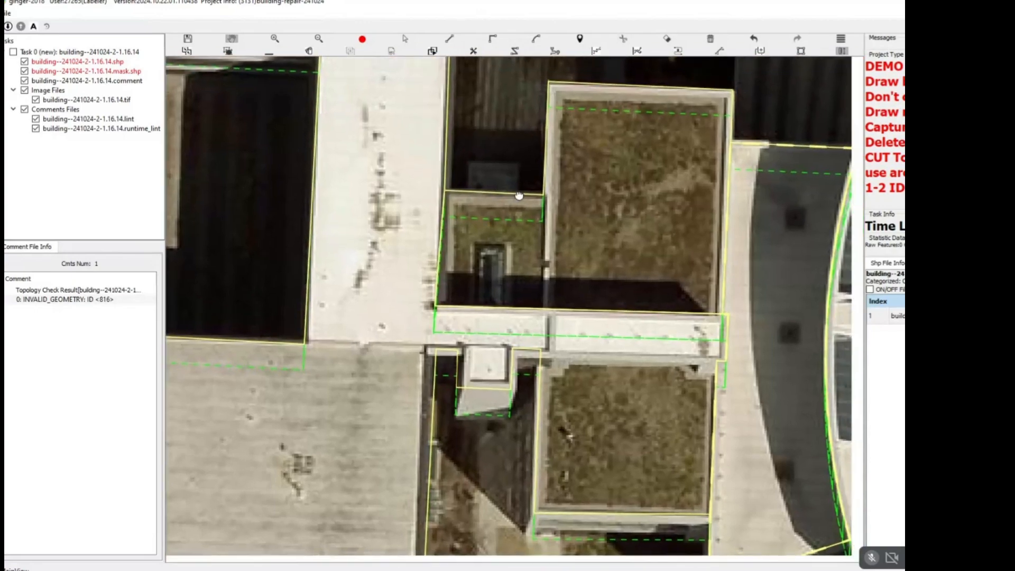
Cut the small green roof apart from the large northern green roof along their shared wall down to the walkway.
{"action": "left_click", "coordinate": [543, 196]}
{"action": "left_click", "coordinate": [540, 319]}
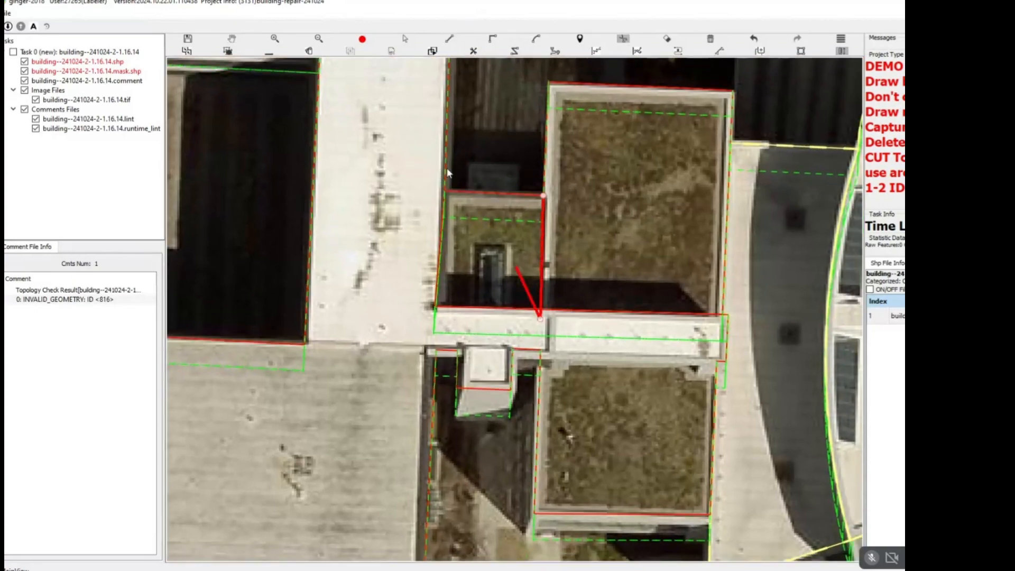
{"action": "key", "text": "space"}
Adjust the vertex at the small green roof's northwest corner slightly west toward the long building's roof edge.
{"action": "scroll", "coordinate": [448, 172], "scroll_direction": "up", "scroll_amount": 4}
{"action": "left_click_drag", "start_coordinate": [508, 171], "coordinate": [391, 278]}
{"action": "scroll", "coordinate": [452, 224], "scroll_direction": "up", "scroll_amount": 2}
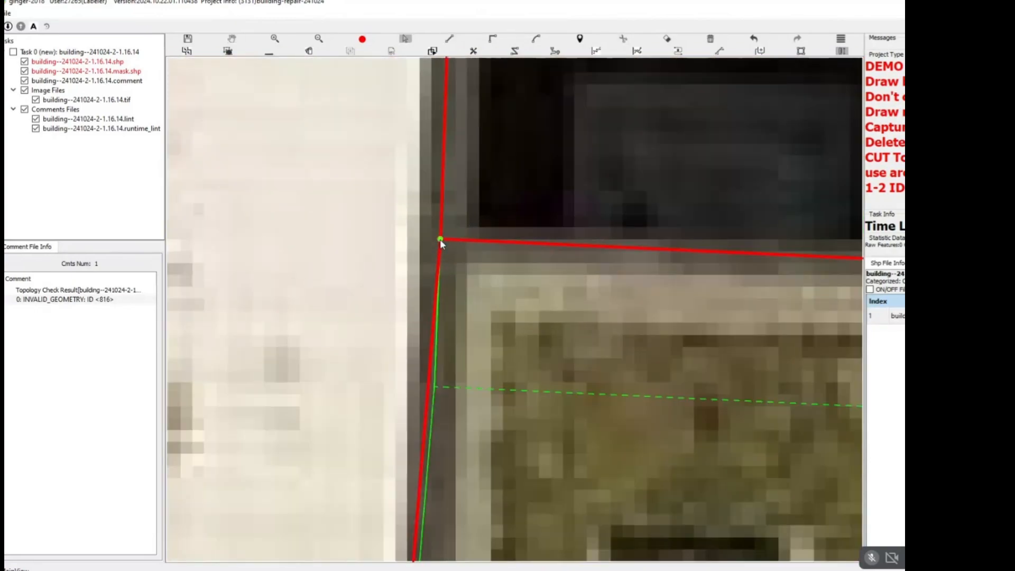
{"action": "scroll", "coordinate": [433, 228], "scroll_direction": "up", "scroll_amount": 2}
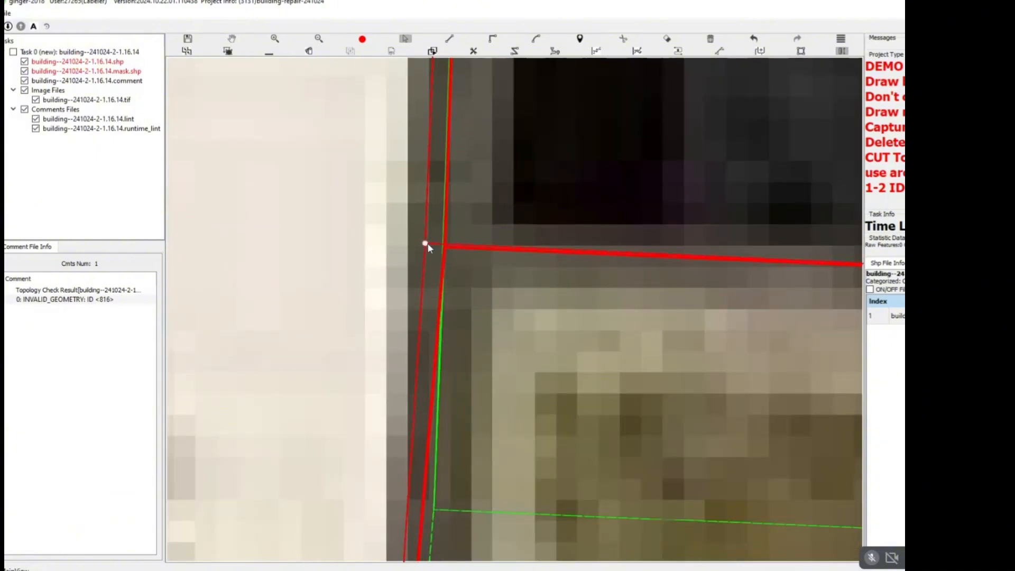
{"action": "key", "text": "Escape"}
{"action": "scroll", "coordinate": [427, 243], "scroll_direction": "down", "scroll_amount": 1}
{"action": "scroll", "coordinate": [443, 239], "scroll_direction": "down", "scroll_amount": 5}
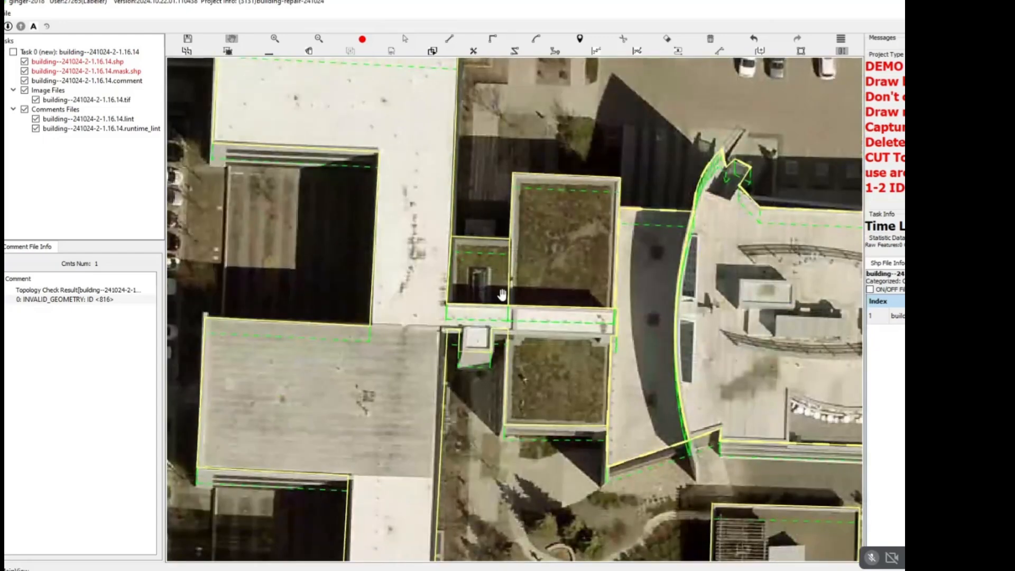
Move the outline edge on the west side of the small white block south of the walkway slightly east to match its wall.
{"action": "scroll", "coordinate": [484, 334], "scroll_direction": "up", "scroll_amount": 2}
{"action": "scroll", "coordinate": [485, 334], "scroll_direction": "up", "scroll_amount": 2}
{"action": "key", "text": "s"}
{"action": "left_click", "coordinate": [406, 379]}
{"action": "key", "text": "Escape"}
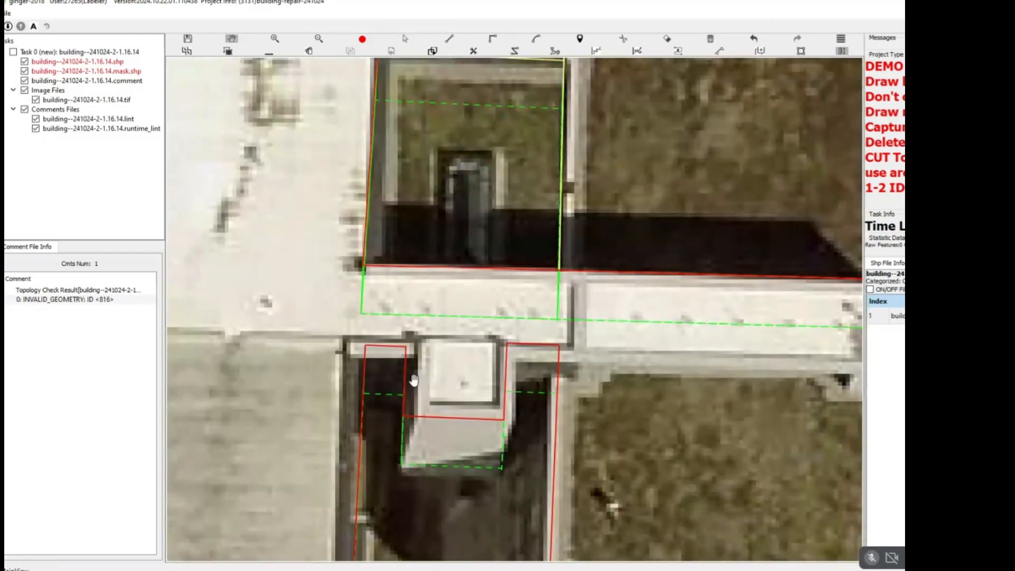
{"action": "key", "text": "r"}
{"action": "key", "text": "s"}
{"action": "left_click", "coordinate": [420, 378]}
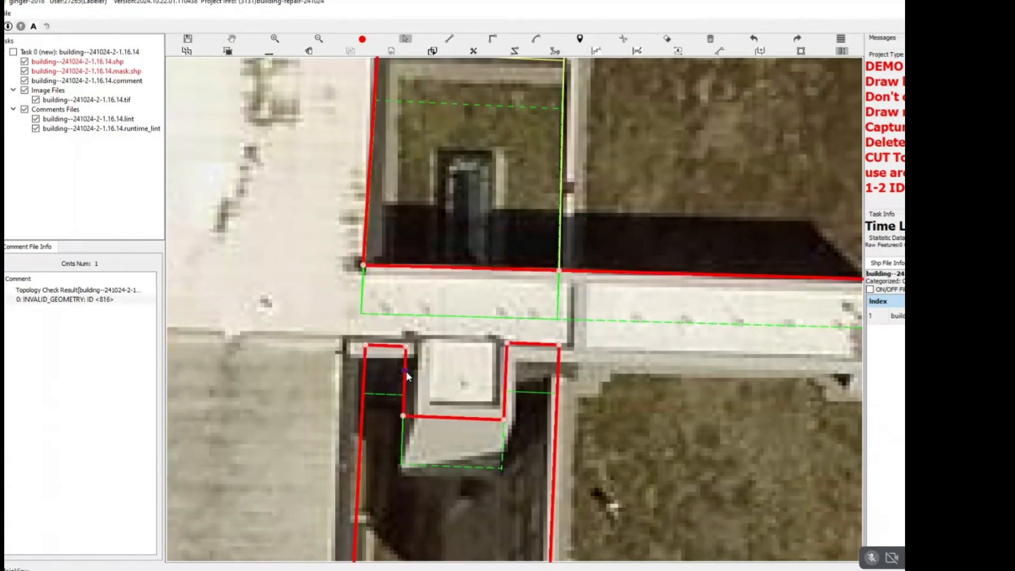
{"action": "left_click_drag", "start_coordinate": [406, 372], "coordinate": [415, 371]}
Split the small white block from the walkway along its north wall, and select the surrounding buildings to check the pieces.
{"action": "key", "text": "r"}
{"action": "left_click", "coordinate": [509, 344]}
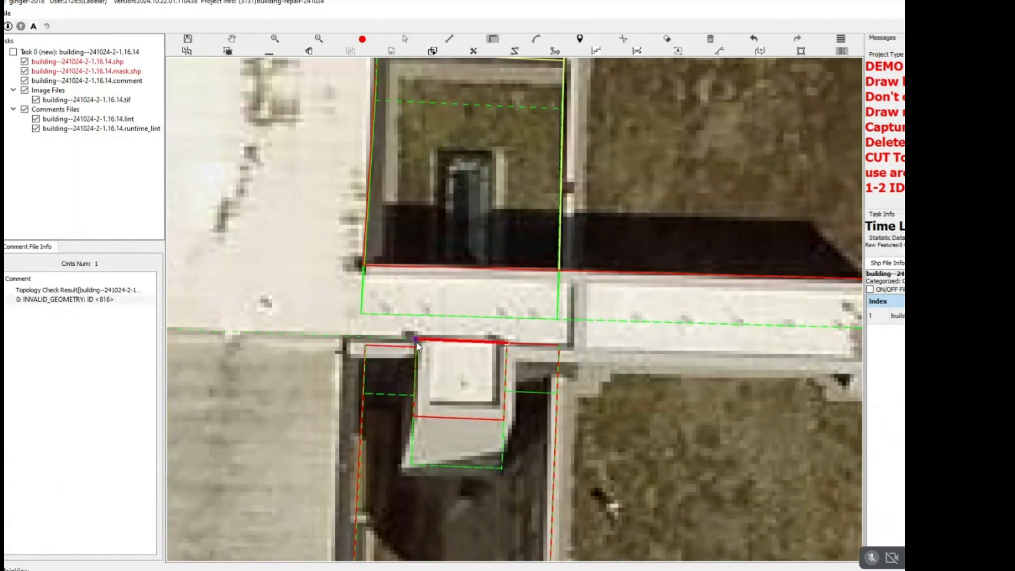
{"action": "right_click", "coordinate": [418, 348]}
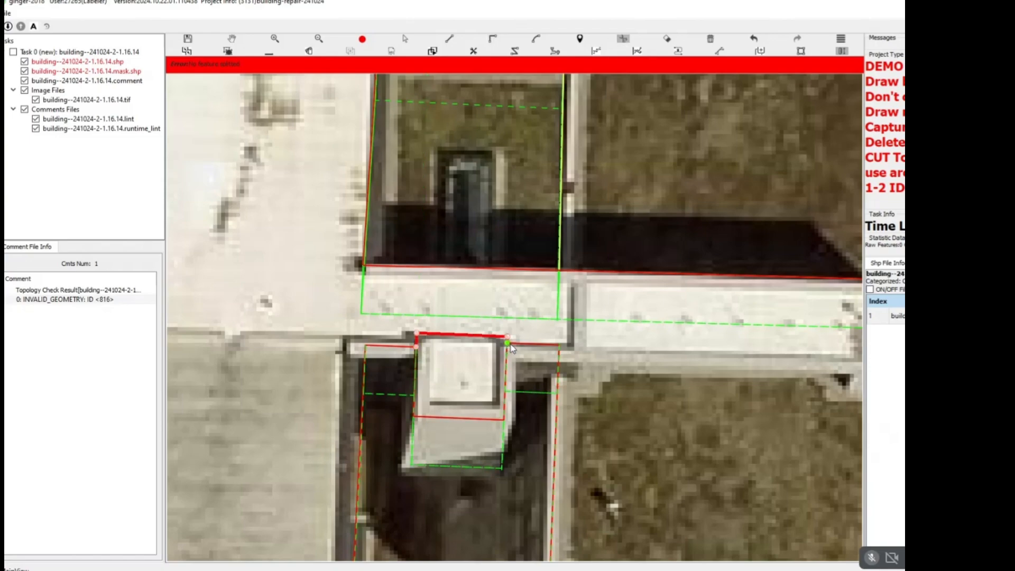
{"action": "scroll", "coordinate": [510, 348], "scroll_direction": "down", "scroll_amount": 5}
{"action": "scroll", "coordinate": [583, 253], "scroll_direction": "down", "scroll_amount": 2}
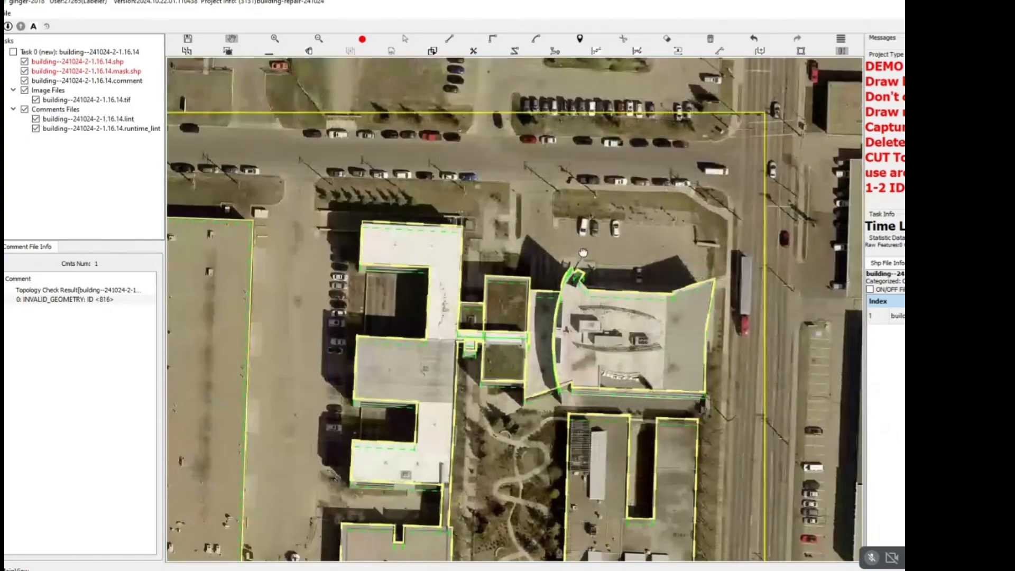
{"action": "key", "text": "s"}
{"action": "left_click_drag", "start_coordinate": [652, 198], "coordinate": [352, 449]}
{"action": "right_click", "coordinate": [603, 368]}
Cut the recessed terrace out of the curved-wall building's south side, following its straight west wall and curved north and east edges.
{"action": "left_click_drag", "start_coordinate": [608, 369], "coordinate": [406, 282]}
{"action": "scroll", "coordinate": [406, 282], "scroll_direction": "up", "scroll_amount": 3}
{"action": "key", "text": "space"}
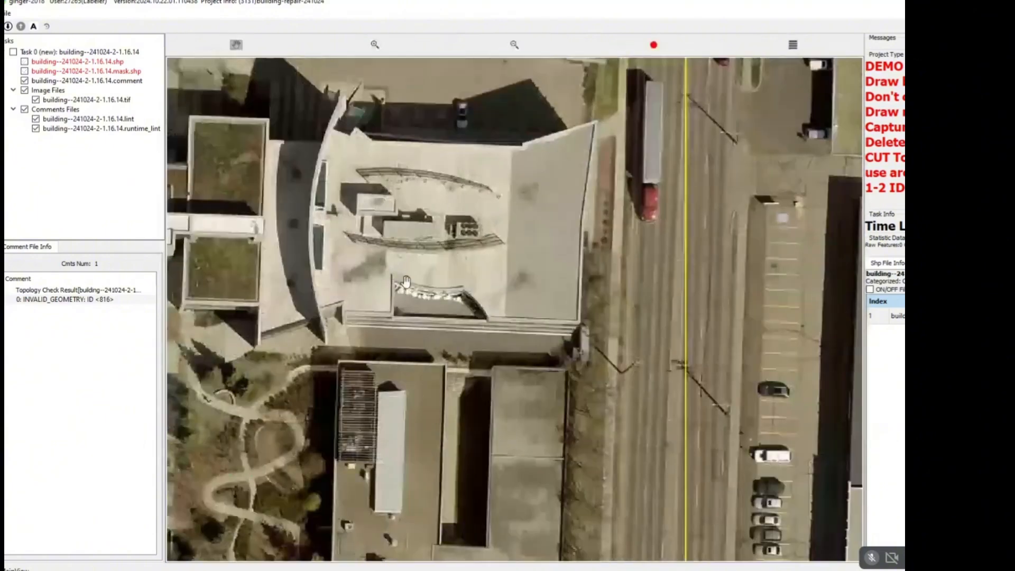
{"action": "scroll", "coordinate": [406, 281], "scroll_direction": "up", "scroll_amount": 4}
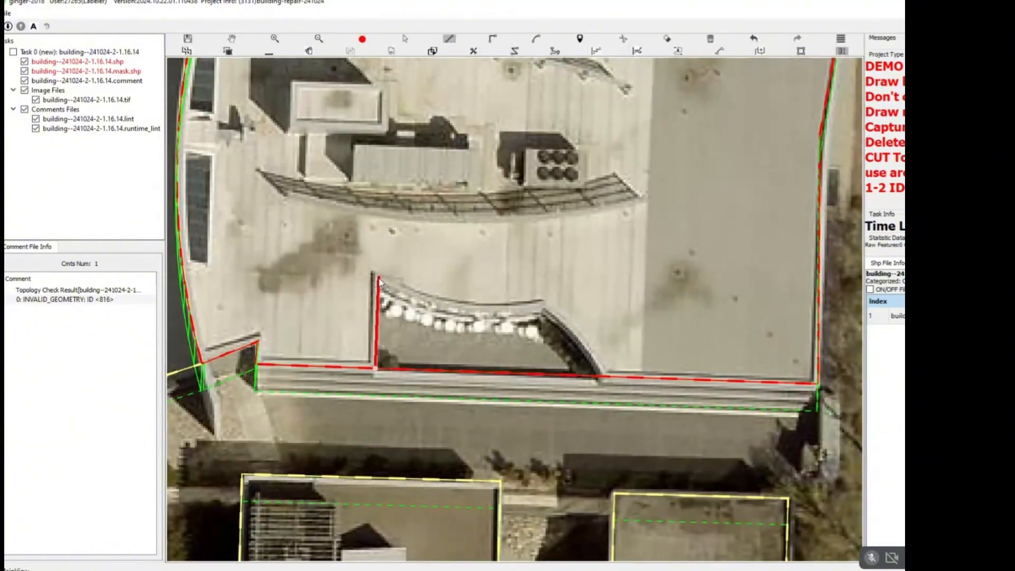
{"action": "left_click", "coordinate": [547, 307]}
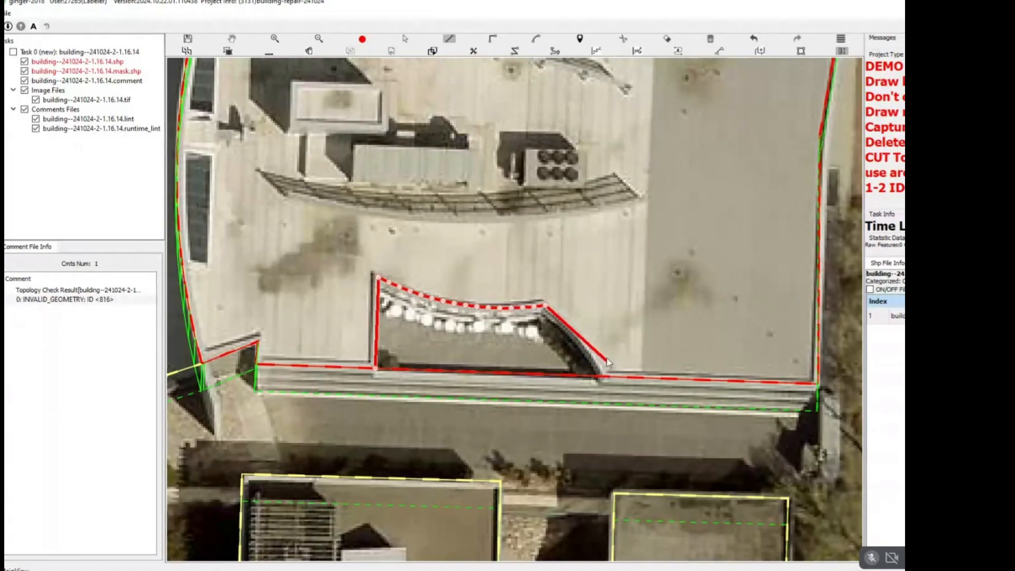
{"action": "left_click", "coordinate": [611, 388]}
{"action": "right_click", "coordinate": [576, 338]}
{"action": "right_click", "coordinate": [573, 339]}
{"action": "scroll", "coordinate": [574, 338], "scroll_direction": "down", "scroll_amount": 2}
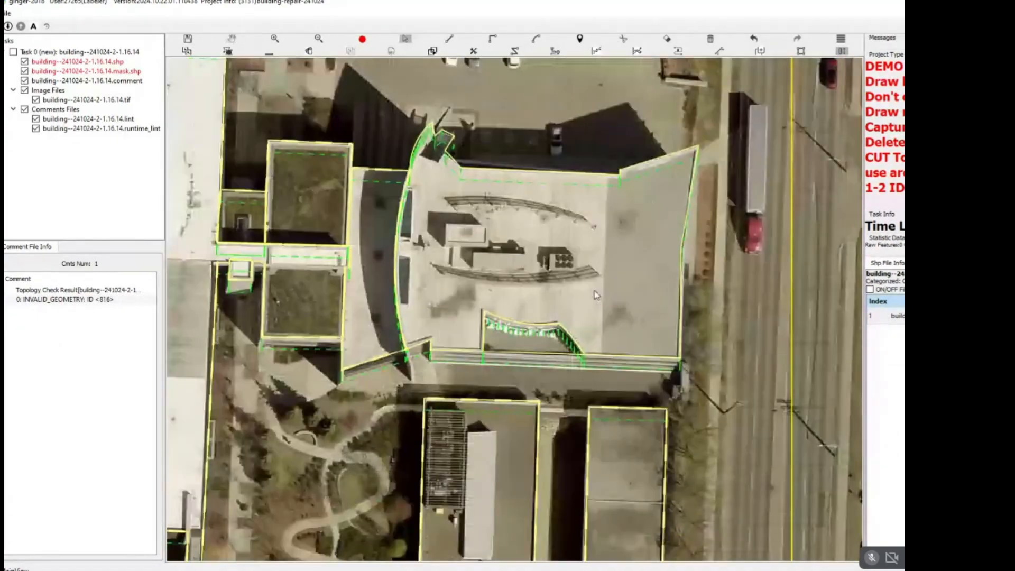
Select the terrace cutout and the surrounding complex to examine how their outlines are divided.
{"action": "key", "text": "s"}
{"action": "left_click_drag", "start_coordinate": [621, 278], "coordinate": [419, 373]}
{"action": "right_click", "coordinate": [498, 340]}
{"action": "scroll", "coordinate": [500, 337], "scroll_direction": "down", "scroll_amount": 1}
{"action": "scroll", "coordinate": [509, 310], "scroll_direction": "down", "scroll_amount": 1}
{"action": "key", "text": "s"}
{"action": "left_click_drag", "start_coordinate": [521, 195], "coordinate": [321, 344]}
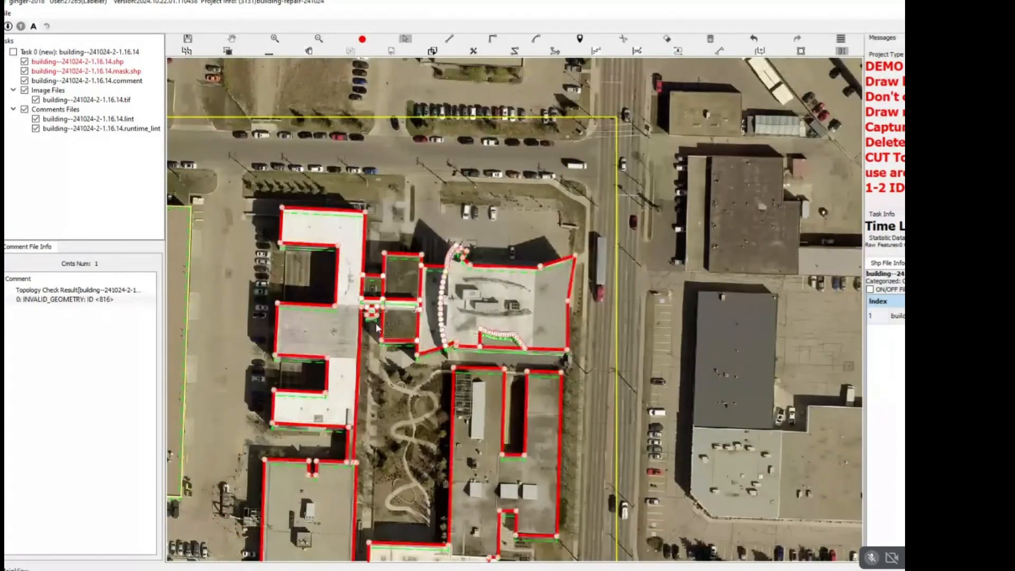
{"action": "right_click", "coordinate": [443, 430]}
Split the narrow corridor off the white building at its north end and off the large grey building at its south end.
{"action": "left_click_drag", "start_coordinate": [443, 418], "coordinate": [566, 230]}
{"action": "scroll", "coordinate": [468, 219], "scroll_direction": "up", "scroll_amount": 5}
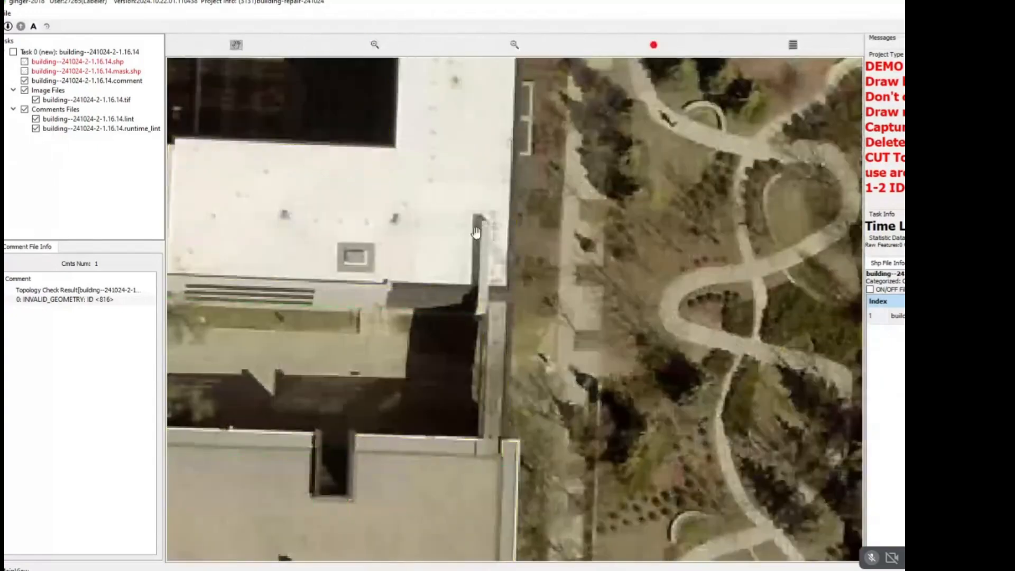
{"action": "key", "text": "d"}
{"action": "left_click", "coordinate": [489, 297]}
{"action": "left_click", "coordinate": [538, 294]}
{"action": "key", "text": "c"}
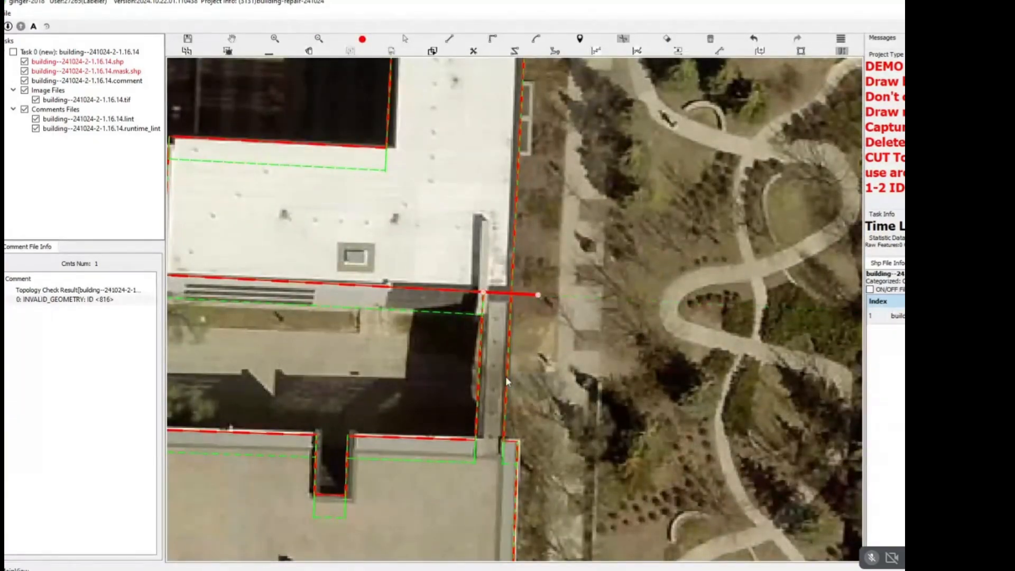
{"action": "left_click", "coordinate": [505, 377]}
{"action": "key", "text": "d"}
{"action": "left_click", "coordinate": [476, 439]}
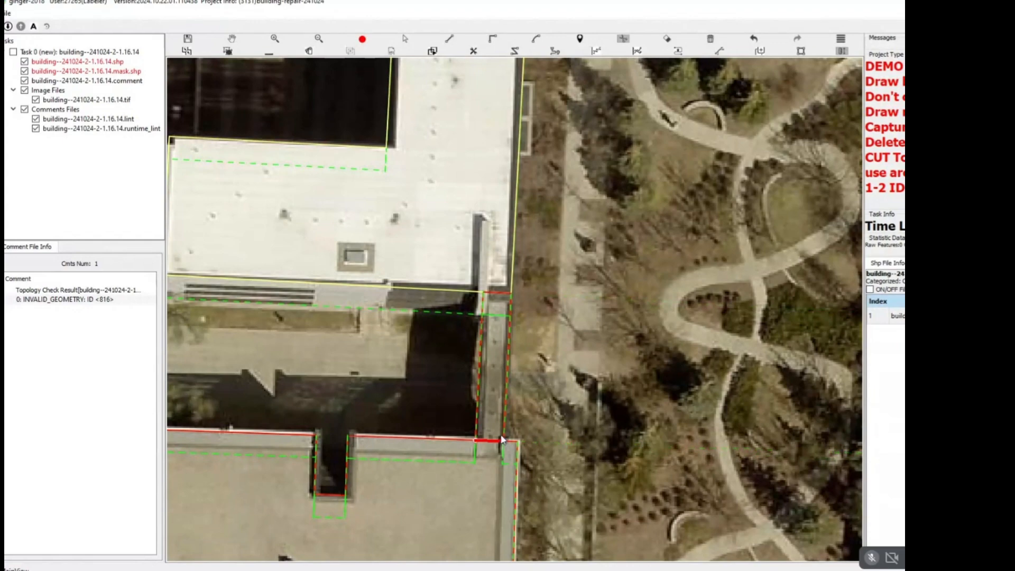
{"action": "left_click", "coordinate": [502, 436]}
Examine the footprints across the southern campus, down to the junction between the long grey building and the white-roofed complex.
{"action": "scroll", "coordinate": [506, 426], "scroll_direction": "down", "scroll_amount": 3}
{"action": "left_click_drag", "start_coordinate": [408, 334], "coordinate": [558, 451]}
{"action": "right_click", "coordinate": [600, 373]}
{"action": "left_click_drag", "start_coordinate": [600, 373], "coordinate": [475, 288]}
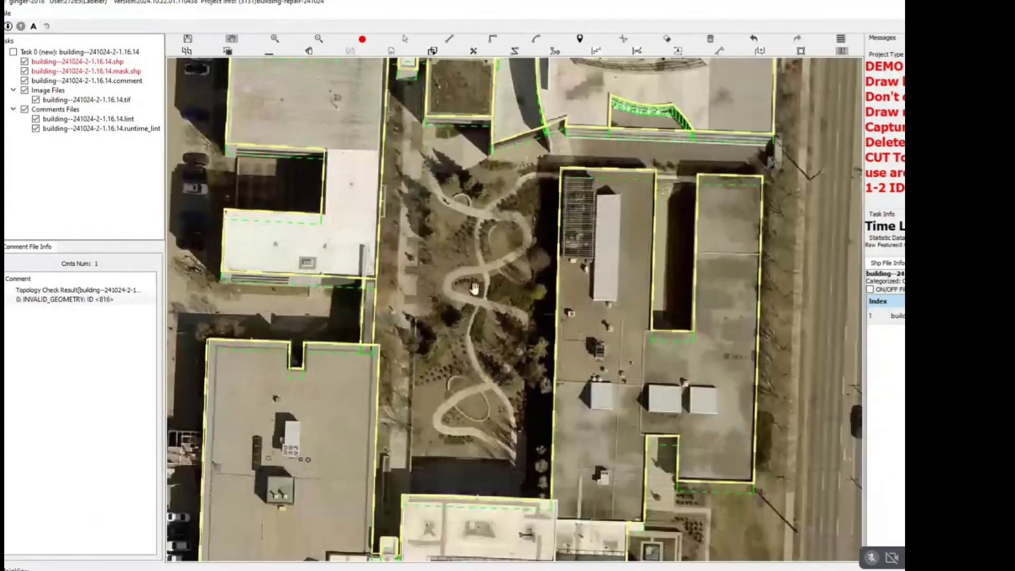
{"action": "scroll", "coordinate": [474, 289], "scroll_direction": "down", "scroll_amount": 2}
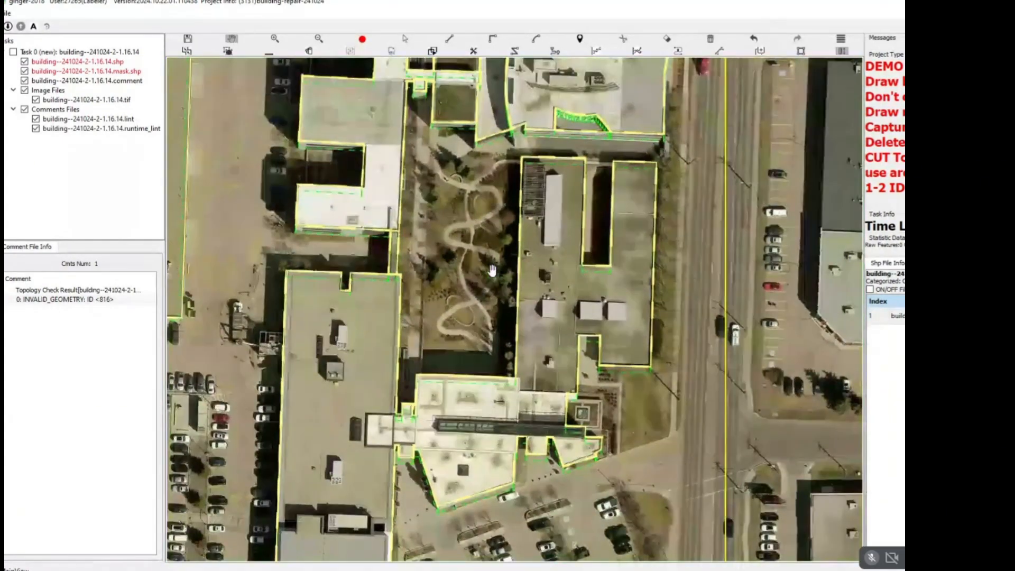
{"action": "scroll", "coordinate": [492, 270], "scroll_direction": "down", "scroll_amount": 2}
{"action": "left_click_drag", "start_coordinate": [485, 334], "coordinate": [514, 213]}
{"action": "scroll", "coordinate": [416, 311], "scroll_direction": "up", "scroll_amount": 4}
{"action": "scroll", "coordinate": [446, 308], "scroll_direction": "down", "scroll_amount": 2}
{"action": "left_click_drag", "start_coordinate": [476, 255], "coordinate": [435, 383]}
{"action": "scroll", "coordinate": [525, 242], "scroll_direction": "down", "scroll_amount": 2}
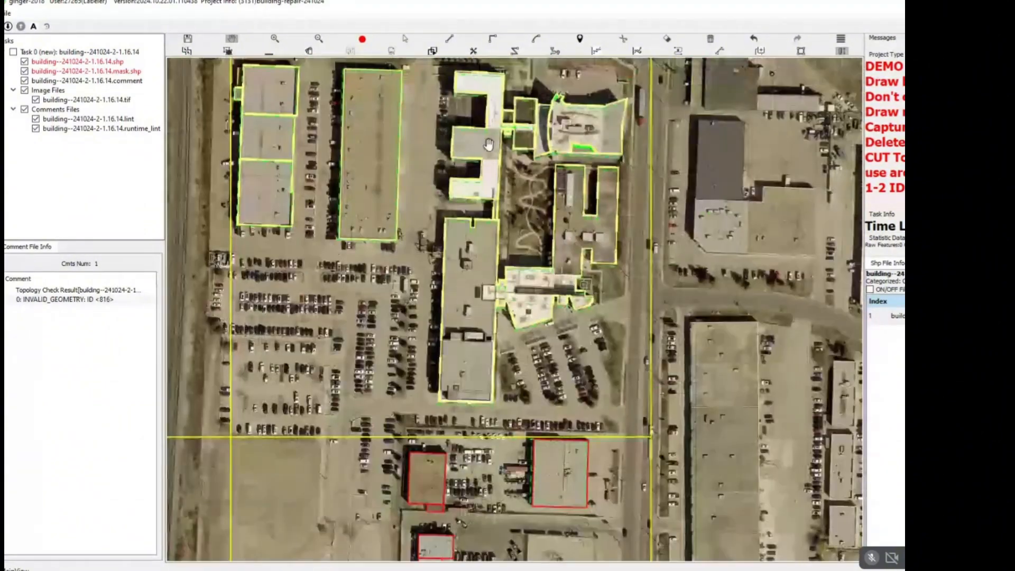
{"action": "scroll", "coordinate": [524, 270], "scroll_direction": "up", "scroll_amount": 3}
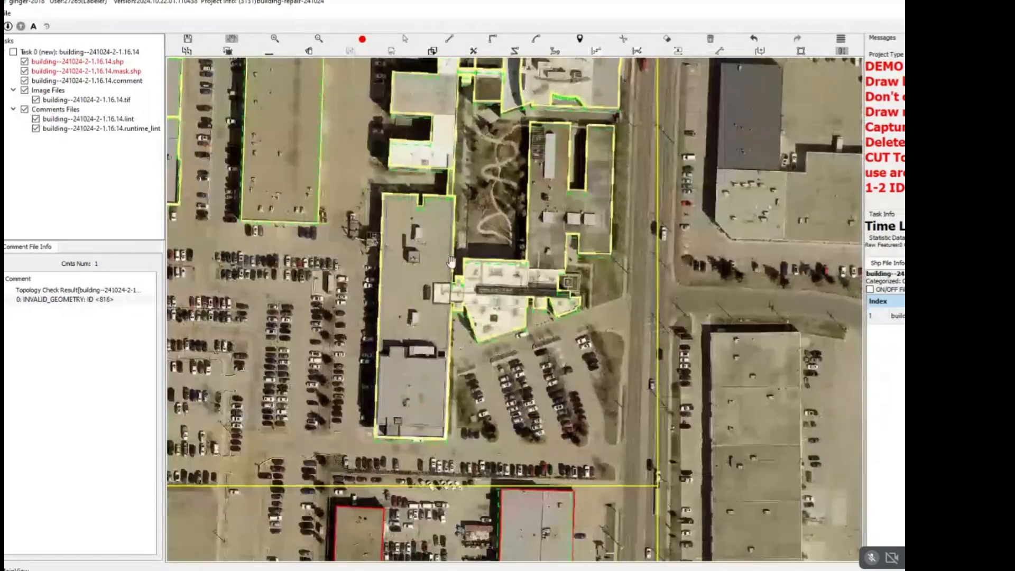
{"action": "scroll", "coordinate": [428, 328], "scroll_direction": "up", "scroll_amount": 4}
{"action": "key", "text": "r"}
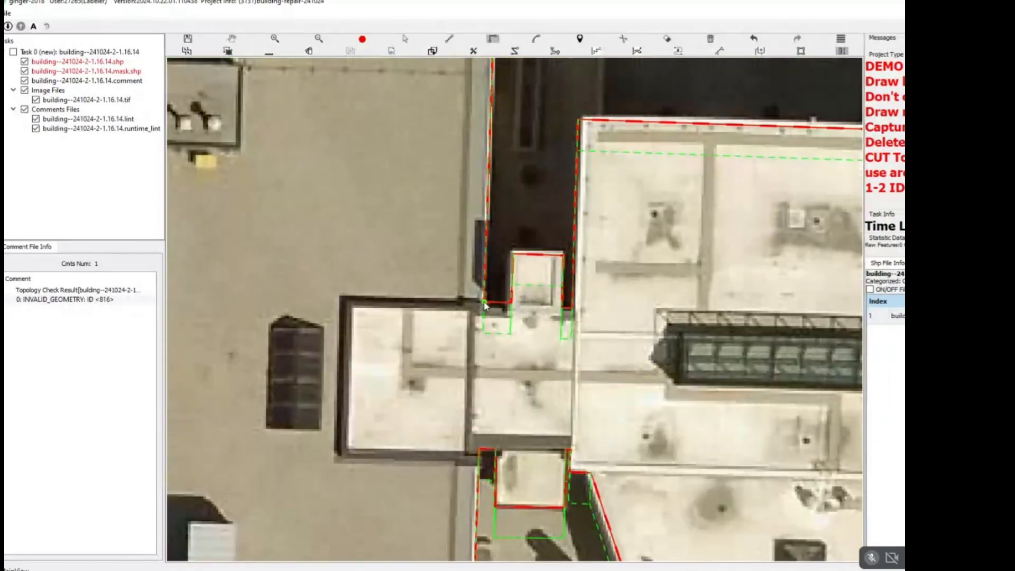
{"action": "left_click", "coordinate": [484, 302]}
{"action": "key", "text": "Escape"}
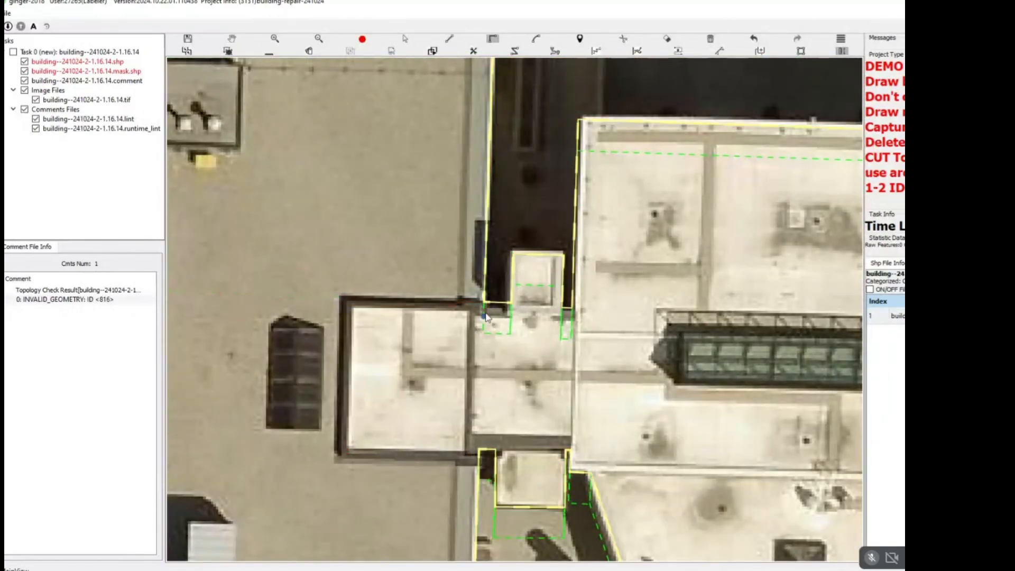
Split the long grey building from the white-roofed complex along the north, west and south sides of the overlapping white block.
{"action": "key", "text": "r"}
{"action": "left_click", "coordinate": [485, 303]}
{"action": "left_click", "coordinate": [344, 301]}
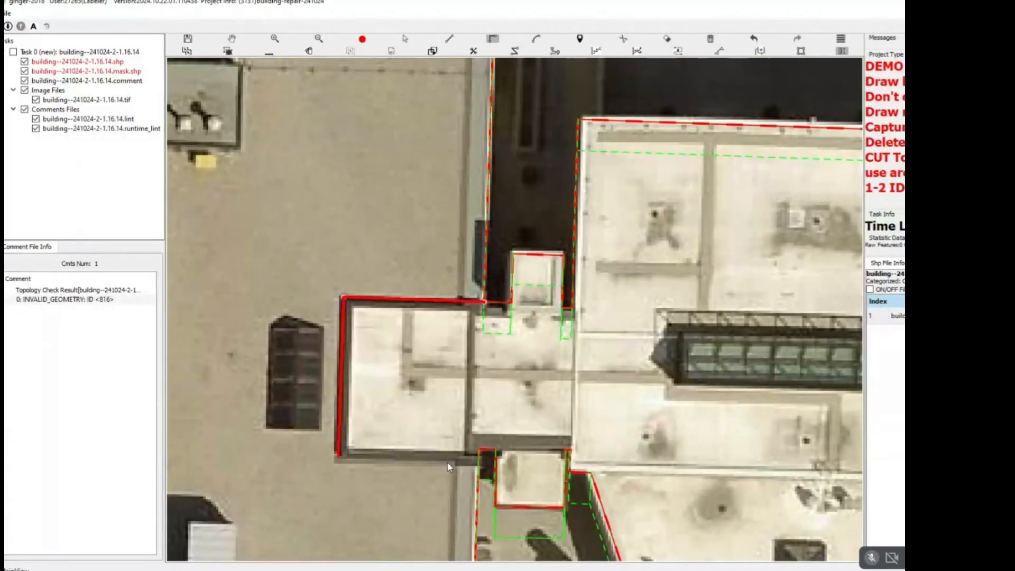
{"action": "left_click", "coordinate": [487, 459]}
{"action": "scroll", "coordinate": [426, 362], "scroll_direction": "down", "scroll_amount": 2}
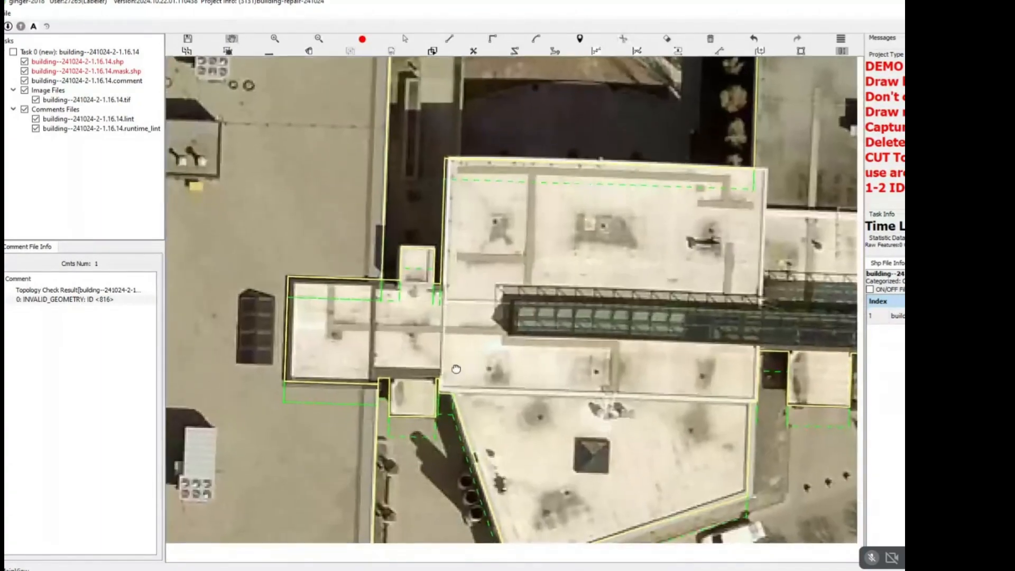
Split off the two small white blocks on the south and north sides of the connecting roof along their shared walls.
{"action": "scroll", "coordinate": [396, 382], "scroll_direction": "up", "scroll_amount": 3}
{"action": "key", "text": "r"}
{"action": "left_click", "coordinate": [383, 382]}
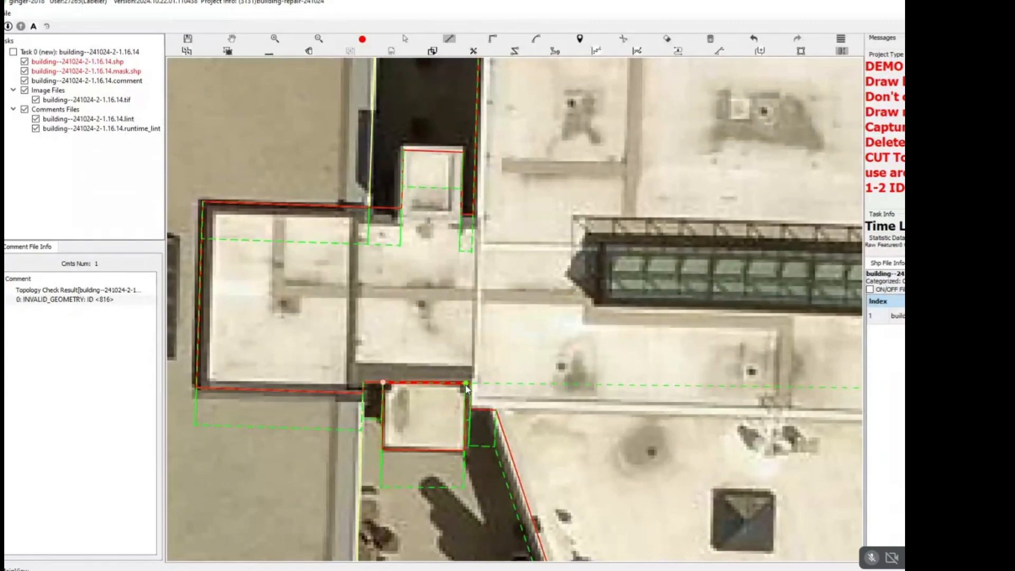
{"action": "left_click", "coordinate": [466, 385]}
{"action": "key", "text": "r"}
{"action": "left_click", "coordinate": [402, 209]}
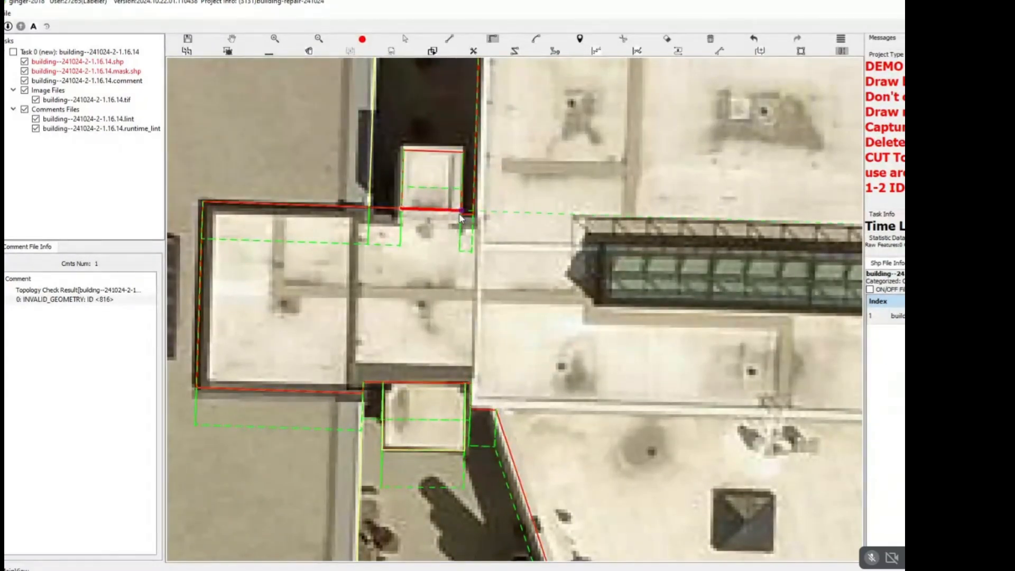
Split the large southern trapezoidal roof from the main white roof along its north wall.
{"action": "scroll", "coordinate": [481, 251], "scroll_direction": "down", "scroll_amount": 2}
{"action": "left_click_drag", "start_coordinate": [480, 250], "coordinate": [354, 201]}
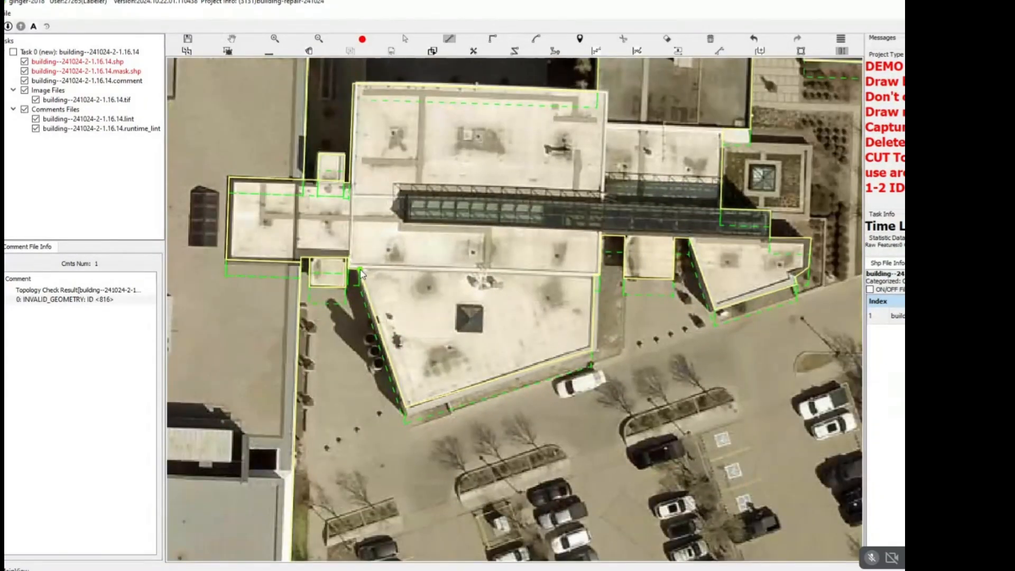
{"action": "left_click", "coordinate": [360, 271]}
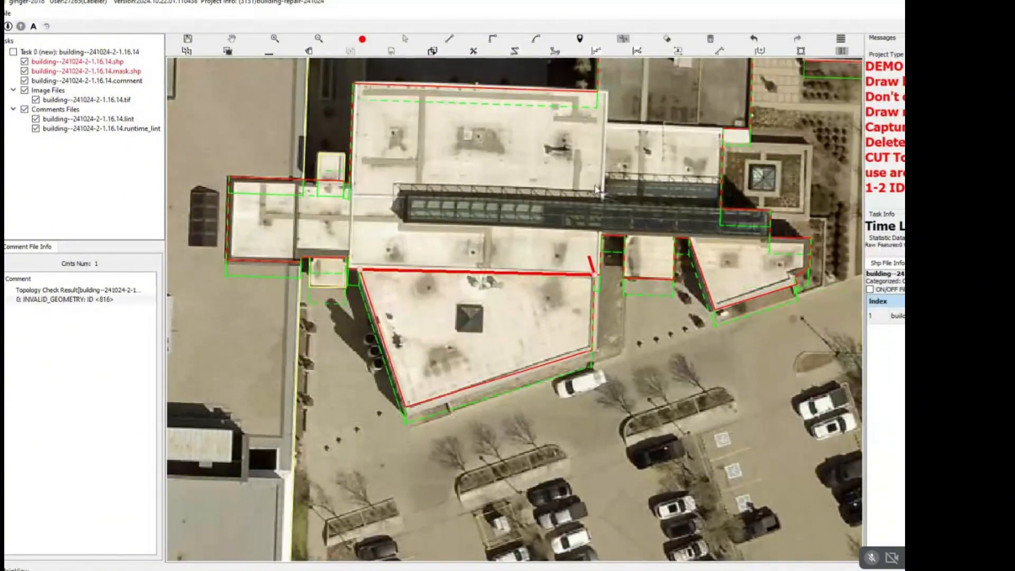
{"action": "key", "text": "r"}
{"action": "left_click_drag", "start_coordinate": [597, 189], "coordinate": [541, 243]}
{"action": "scroll", "coordinate": [661, 249], "scroll_direction": "up", "scroll_amount": 2}
{"action": "left_click", "coordinate": [655, 264]}
{"action": "left_click_drag", "start_coordinate": [309, 248], "coordinate": [536, 269]}
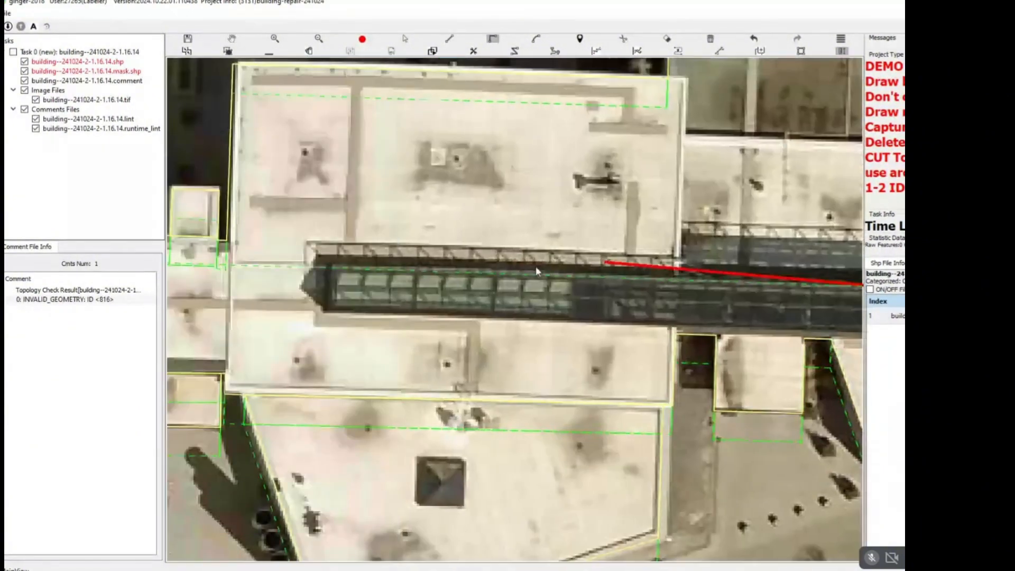
{"action": "left_click", "coordinate": [340, 266]}
Split the long dark glazed roof from the white complex along its north edge, around its west end and along its south edge.
{"action": "key", "text": "r"}
{"action": "left_click_drag", "start_coordinate": [841, 293], "coordinate": [695, 305]}
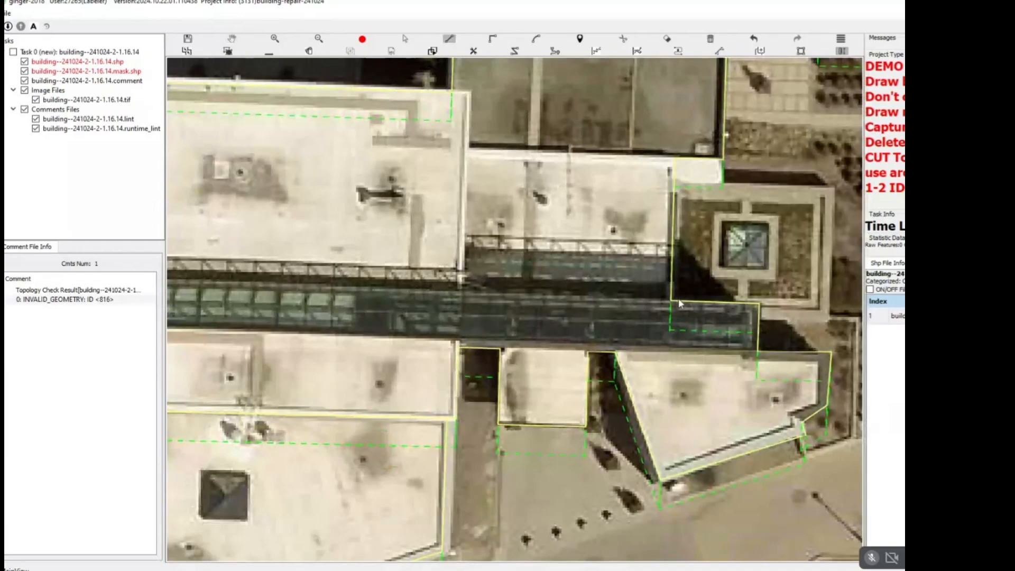
{"action": "left_click", "coordinate": [678, 298]}
{"action": "scroll", "coordinate": [374, 284], "scroll_direction": "up", "scroll_amount": 2}
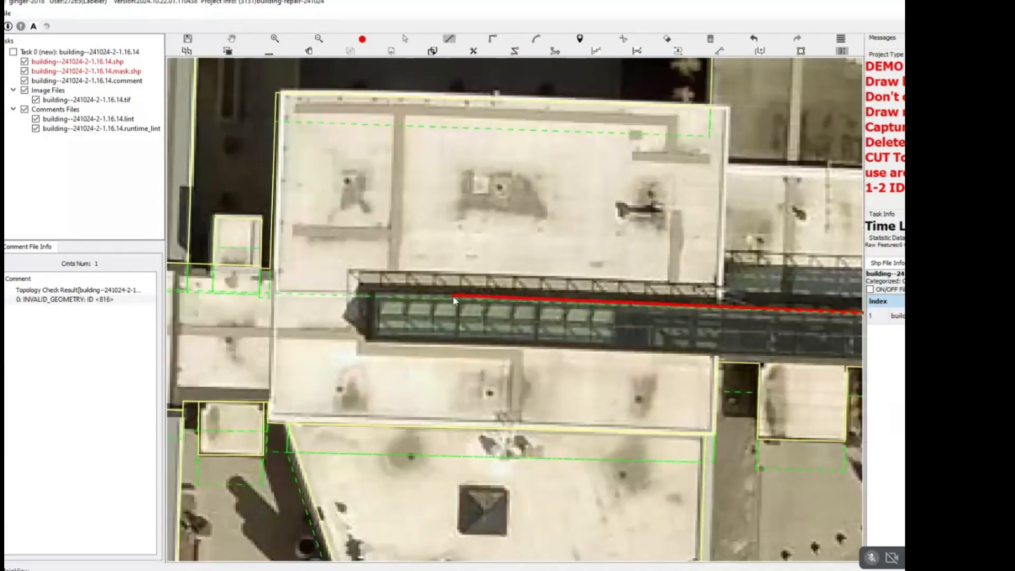
{"action": "left_click", "coordinate": [374, 291]}
{"action": "key", "text": "r"}
{"action": "left_click", "coordinate": [385, 339]}
{"action": "left_click_drag", "start_coordinate": [599, 336], "coordinate": [324, 310]}
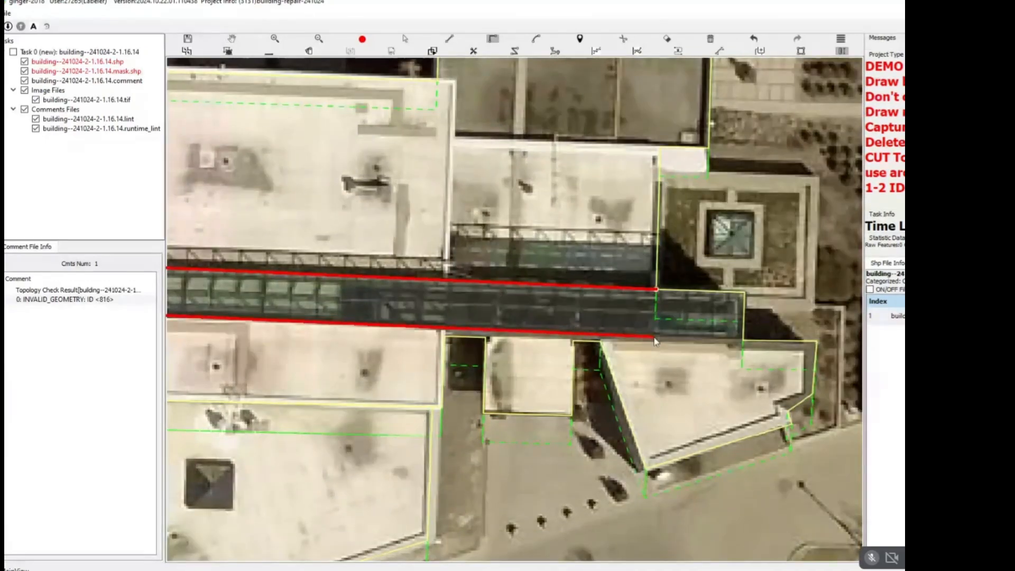
{"action": "key", "text": "l"}
{"action": "key", "text": "r"}
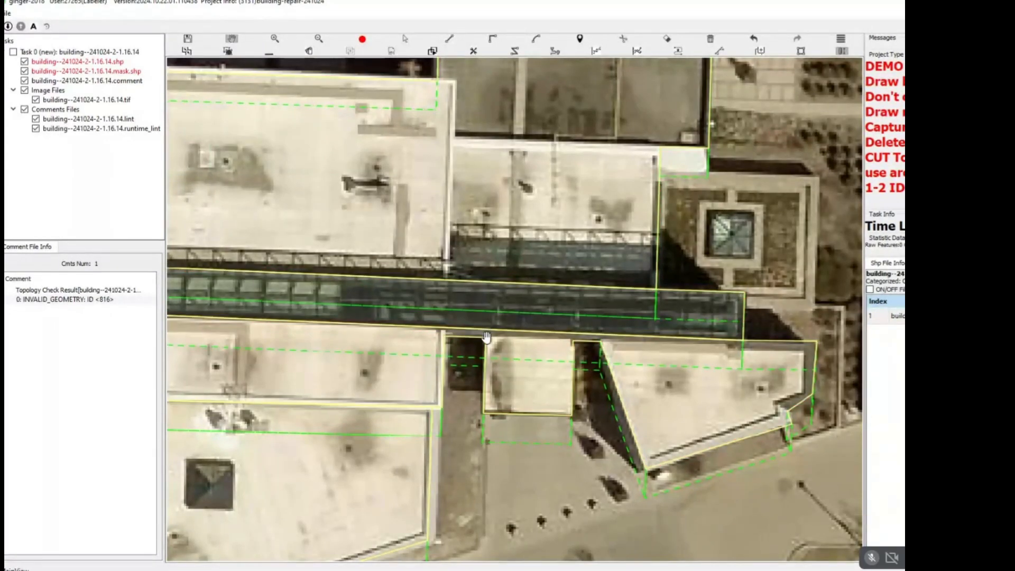
Cut the remaining joins on the glazed roof's south side, at the small square roof and the main white roof's southeast corner.
{"action": "scroll", "coordinate": [486, 335], "scroll_direction": "up", "scroll_amount": 1}
{"action": "left_click", "coordinate": [486, 338]}
{"action": "left_click", "coordinate": [492, 312]}
{"action": "key", "text": "c"}
{"action": "left_click", "coordinate": [493, 313]}
{"action": "key", "text": "r"}
{"action": "left_click", "coordinate": [430, 338]}
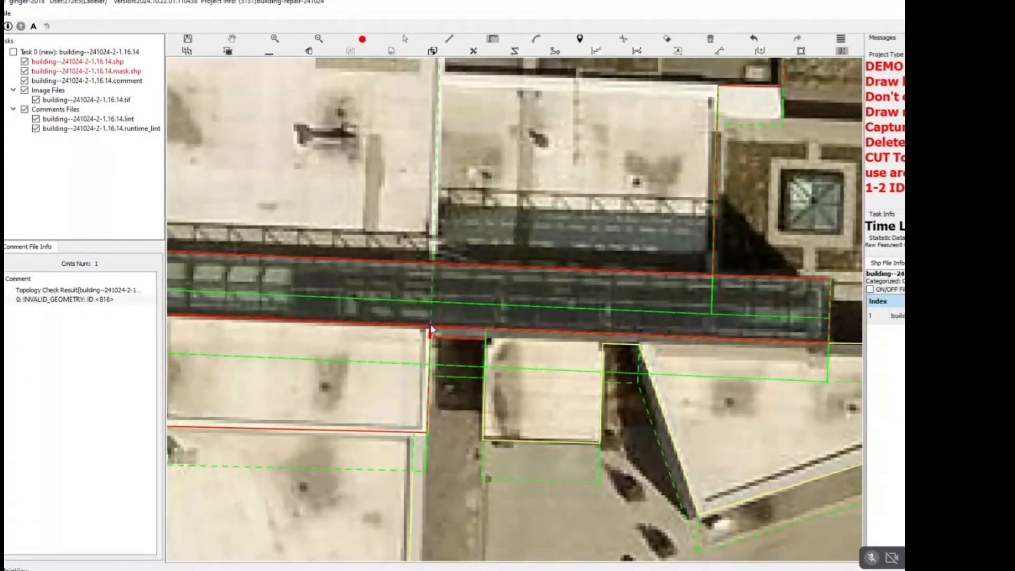
{"action": "left_click", "coordinate": [431, 324]}
Split the main white roof from the buildings to its east, from its northeast corner down its east wall to the glazed roof.
{"action": "scroll", "coordinate": [438, 300], "scroll_direction": "down", "scroll_amount": 1}
{"action": "key", "text": "h"}
{"action": "left_click_drag", "start_coordinate": [451, 292], "coordinate": [449, 365]}
{"action": "key", "text": "r"}
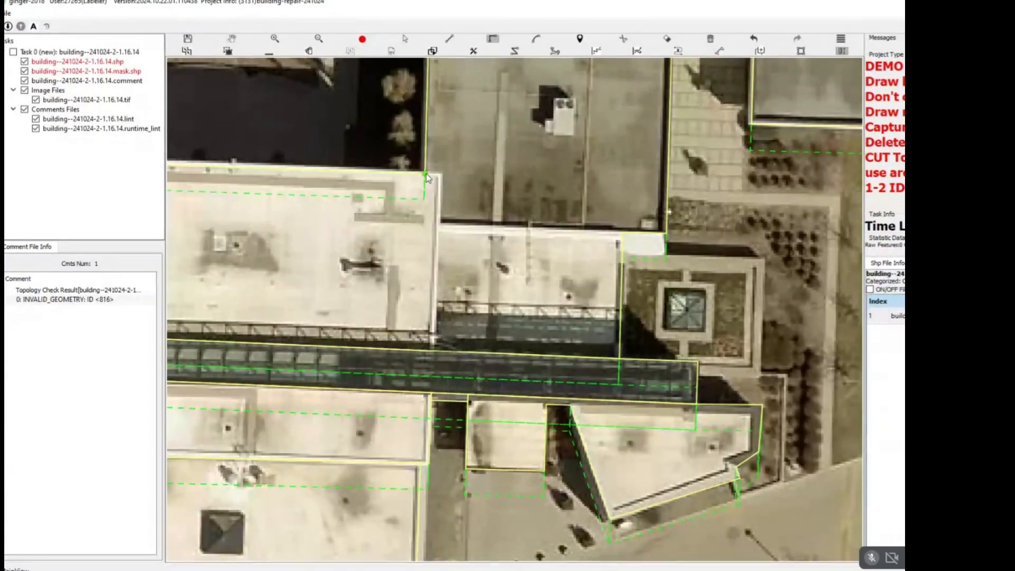
{"action": "left_click", "coordinate": [425, 174]}
{"action": "left_click", "coordinate": [440, 175]}
{"action": "left_click", "coordinate": [432, 358]}
{"action": "key", "text": "c"}
{"action": "left_click", "coordinate": [435, 356]}
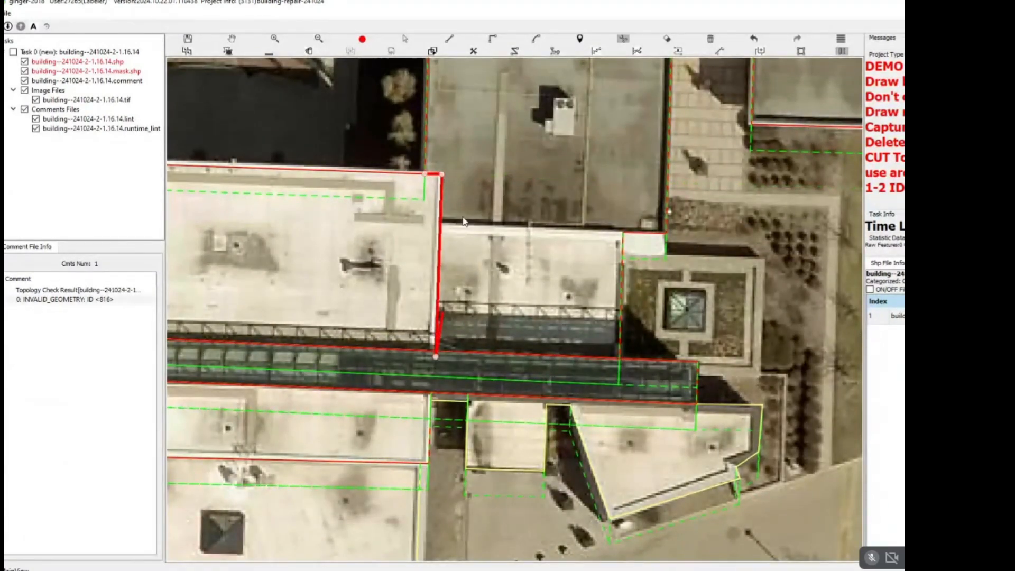
Split the smaller white roof from the grey building to its north along their shared wall, ending at the main white roof.
{"action": "key", "text": "r"}
{"action": "left_click", "coordinate": [624, 233]}
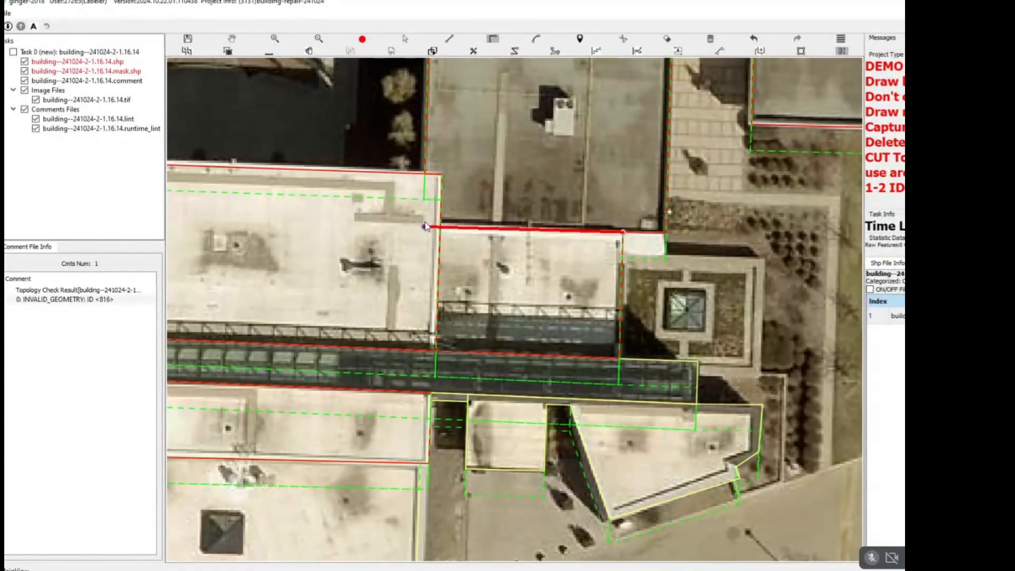
{"action": "left_click", "coordinate": [440, 231]}
{"action": "scroll", "coordinate": [455, 244], "scroll_direction": "down", "scroll_amount": 3}
{"action": "scroll", "coordinate": [492, 290], "scroll_direction": "up", "scroll_amount": 3}
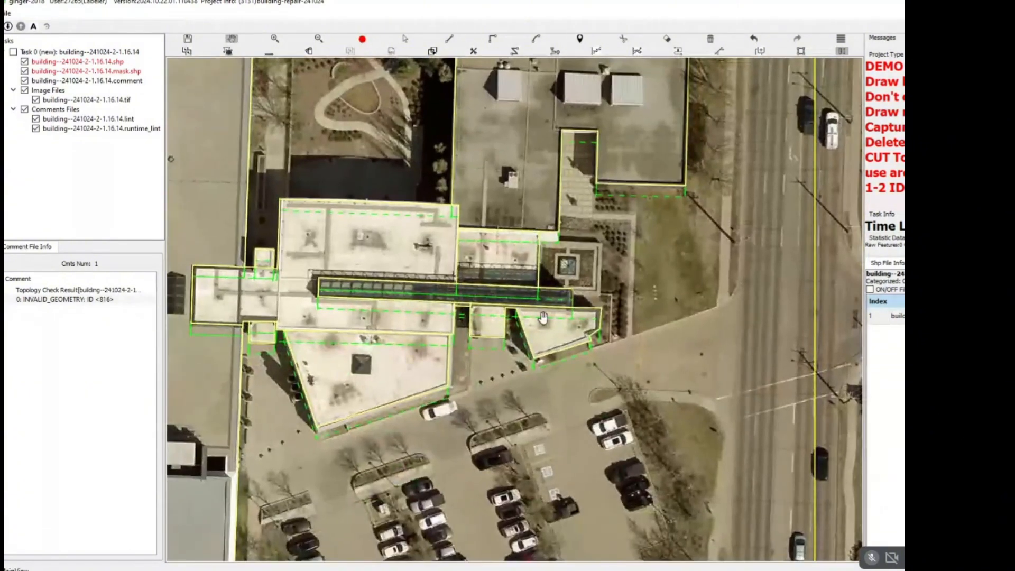
Split the long west building along the stepped roof edge between its tan northern roof and grey southern roof, from west wall to east wall.
{"action": "scroll", "coordinate": [492, 290], "scroll_direction": "down", "scroll_amount": 5}
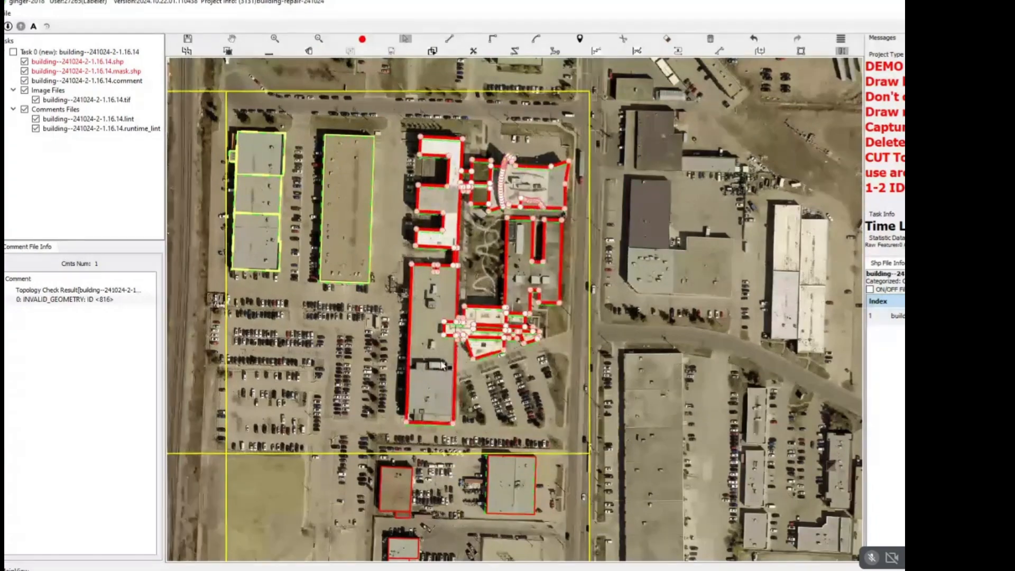
{"action": "scroll", "coordinate": [447, 358], "scroll_direction": "up", "scroll_amount": 2}
{"action": "scroll", "coordinate": [448, 359], "scroll_direction": "up", "scroll_amount": 4}
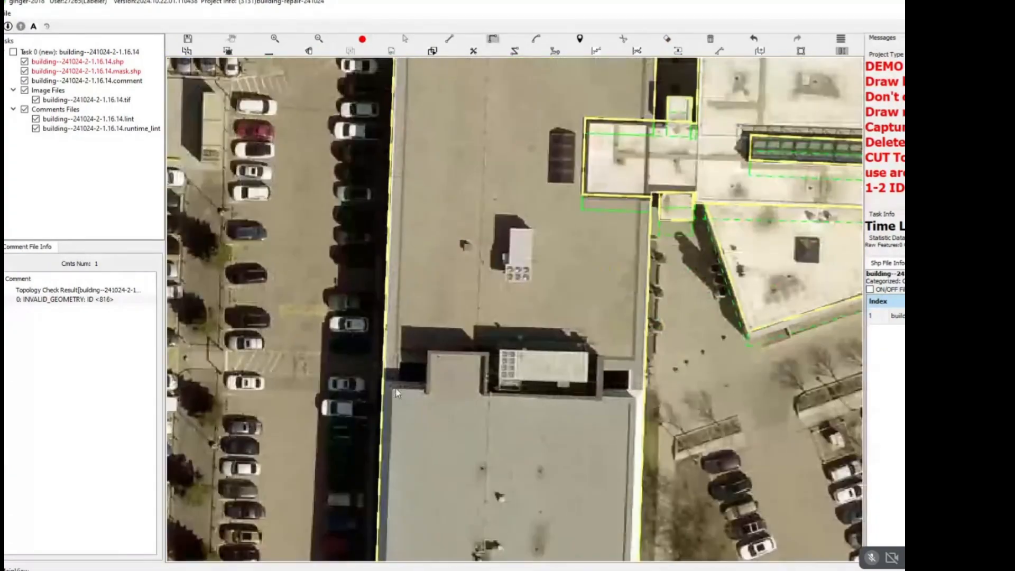
{"action": "left_click", "coordinate": [385, 382]}
{"action": "left_click", "coordinate": [427, 383]}
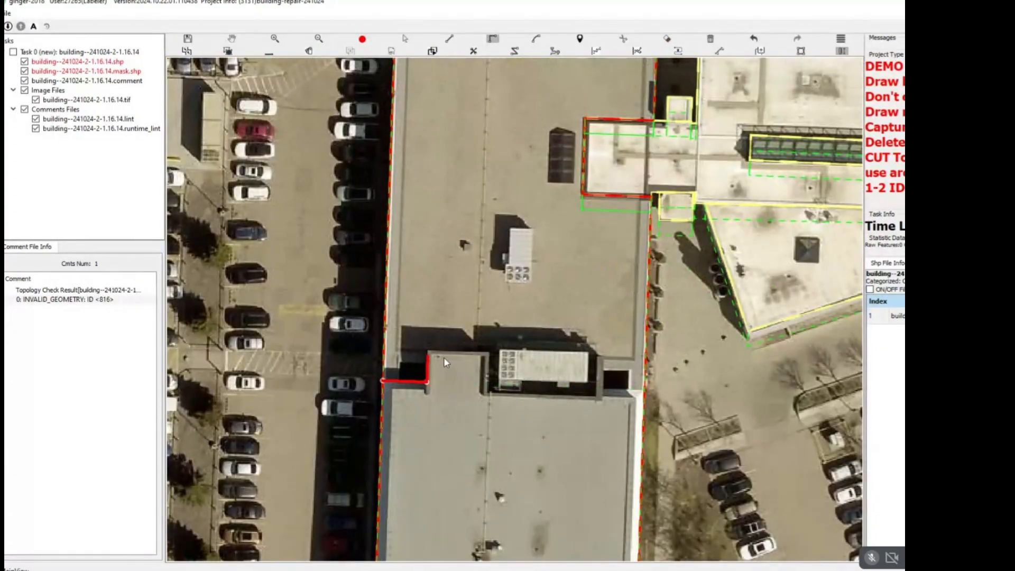
{"action": "left_click", "coordinate": [443, 355]}
{"action": "left_click", "coordinate": [487, 355]}
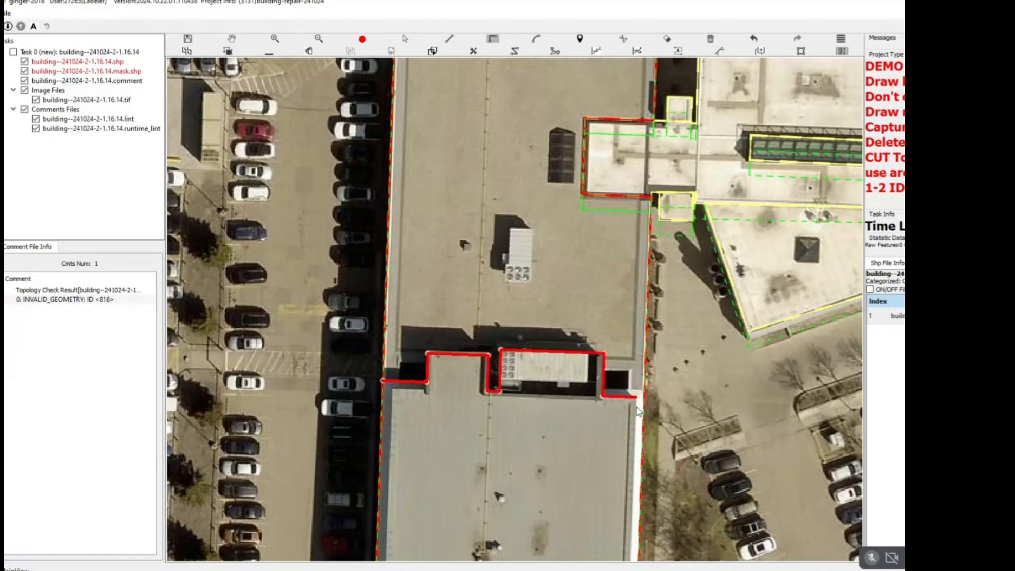
{"action": "left_click", "coordinate": [665, 403]}
{"action": "key", "text": "c"}
{"action": "left_click", "coordinate": [629, 398]}
{"action": "scroll", "coordinate": [617, 397], "scroll_direction": "down", "scroll_amount": 2}
{"action": "left_click_drag", "start_coordinate": [580, 312], "coordinate": [426, 412]}
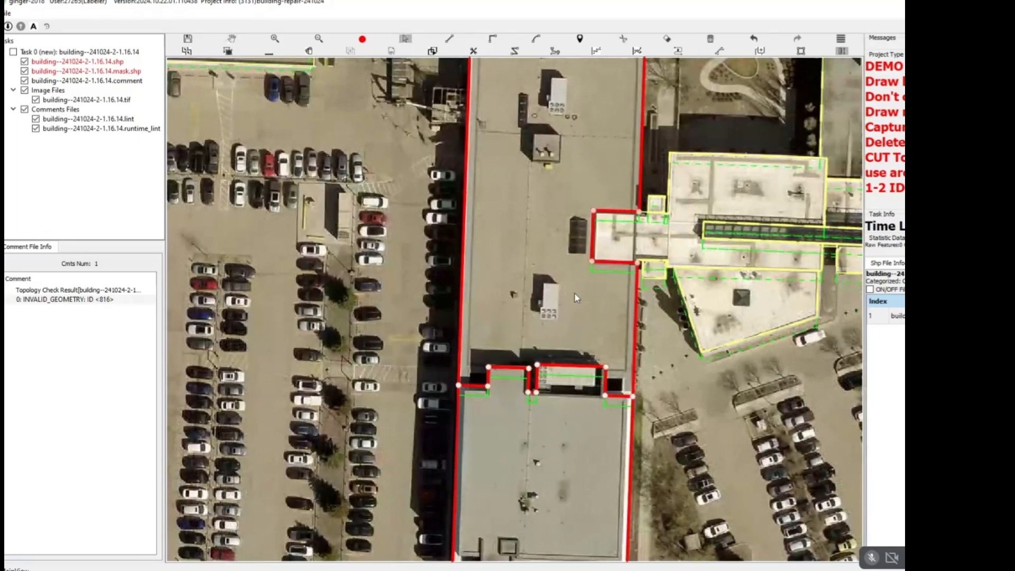
{"action": "key", "text": "Escape"}
Outline the long narrow white rooftop structure near the north end of the U-shaped grey building's west wing.
{"action": "left_click_drag", "start_coordinate": [626, 233], "coordinate": [431, 370]}
{"action": "left_click_drag", "start_coordinate": [652, 285], "coordinate": [465, 393]}
{"action": "left_click_drag", "start_coordinate": [544, 312], "coordinate": [511, 449]}
{"action": "scroll", "coordinate": [446, 248], "scroll_direction": "up", "scroll_amount": 3}
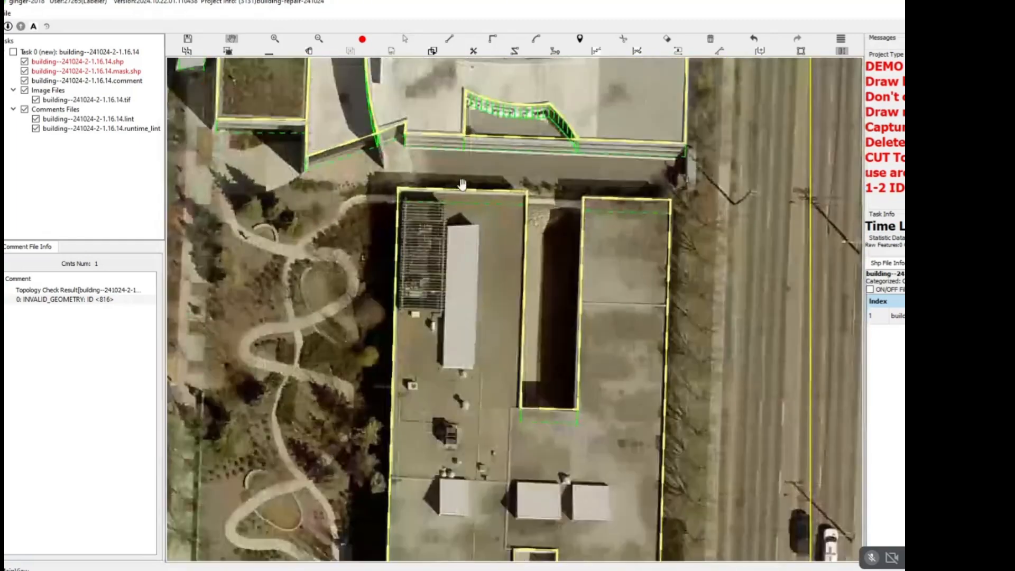
{"action": "left_click_drag", "start_coordinate": [444, 249], "coordinate": [468, 184]}
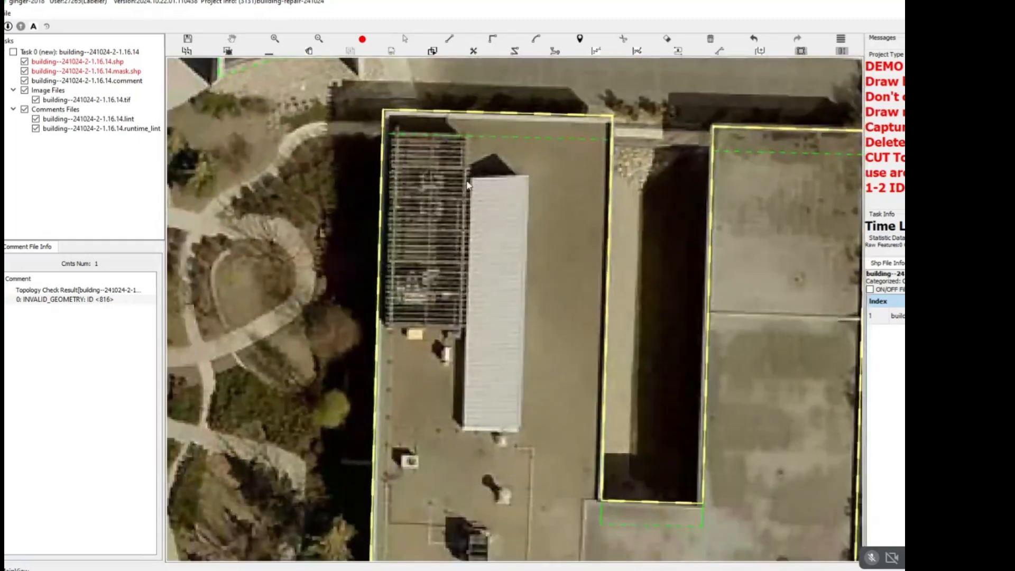
{"action": "left_click", "coordinate": [466, 425]}
{"action": "left_click", "coordinate": [395, 133]}
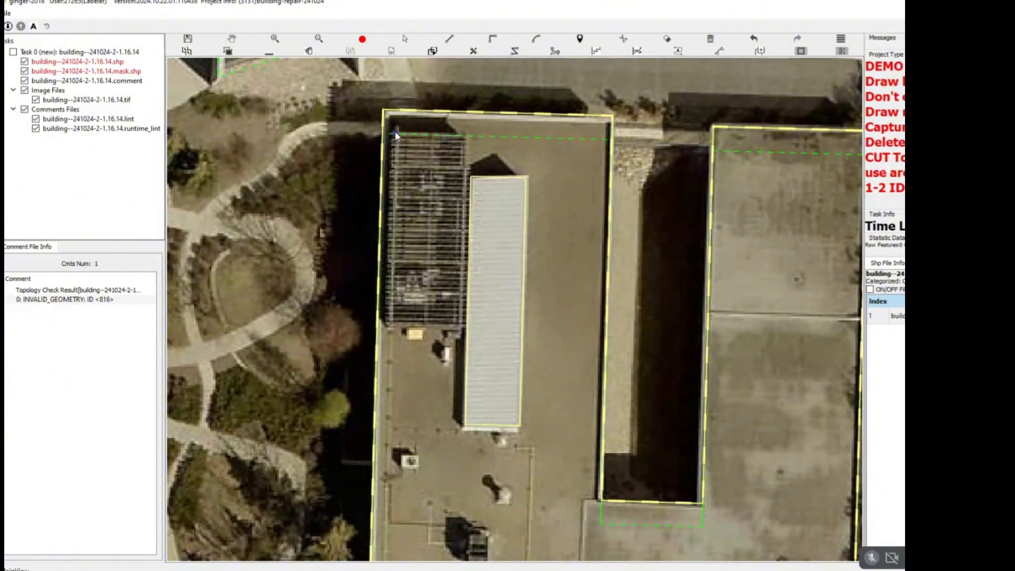
{"action": "left_click", "coordinate": [385, 323]}
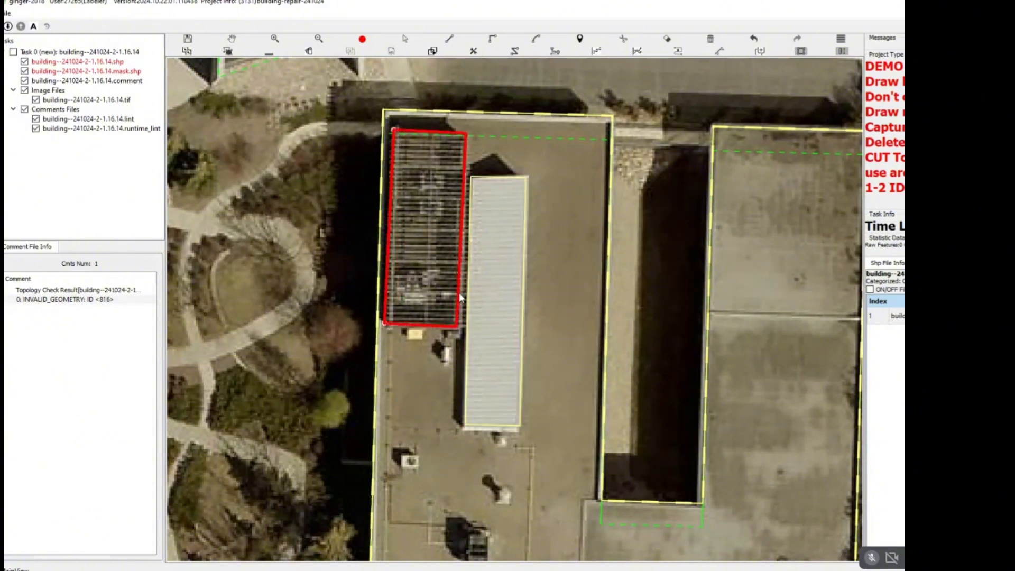
{"action": "left_click", "coordinate": [461, 297]}
{"action": "left_click", "coordinate": [452, 248]}
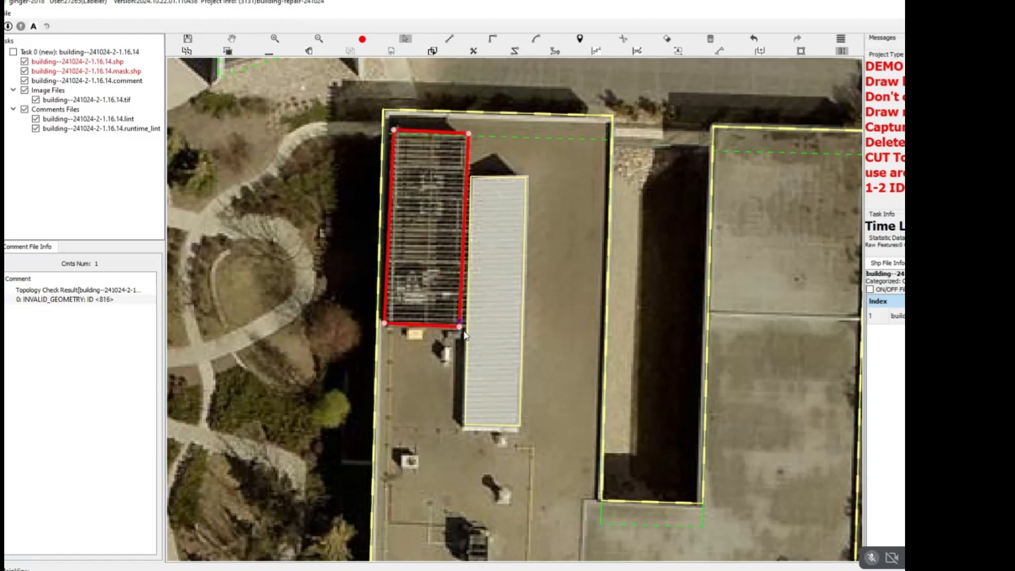
{"action": "key", "text": "Delete"}
Outline the slatted roof area together with the adjoining long white rooftop structure and split the two along their shared wall.
{"action": "left_click", "coordinate": [387, 322]}
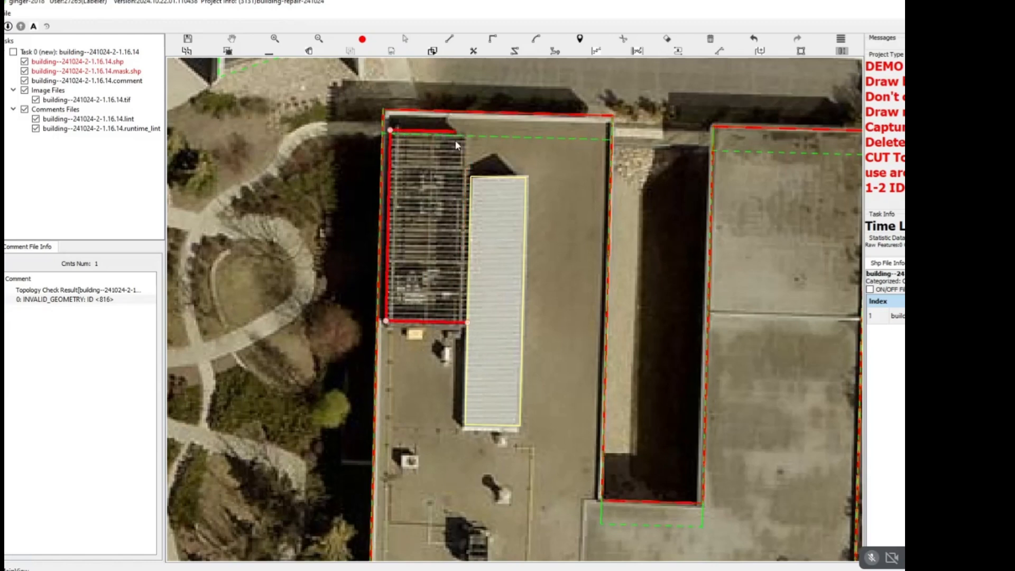
{"action": "left_click", "coordinate": [469, 144]}
{"action": "left_click", "coordinate": [481, 178]}
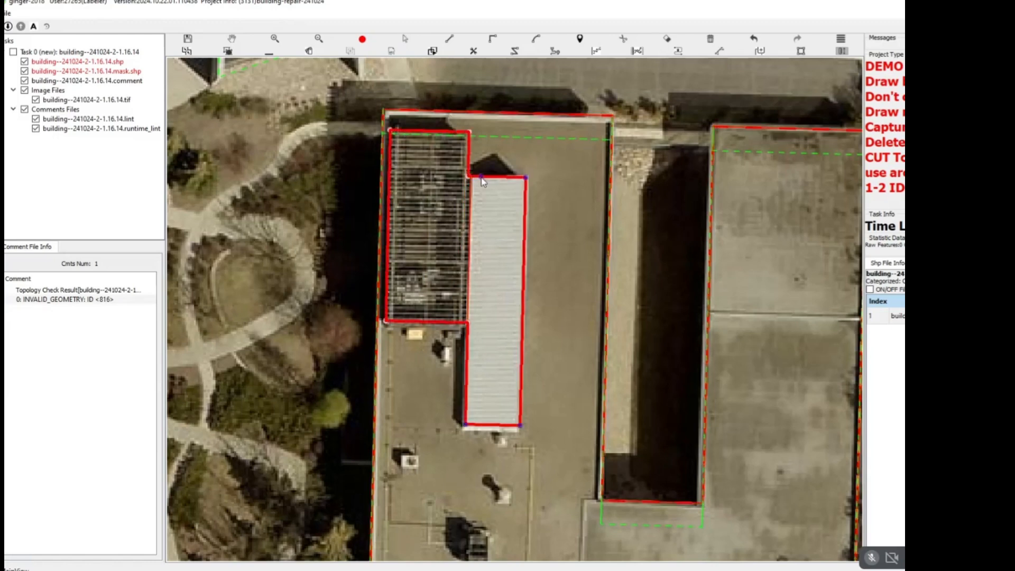
{"action": "left_click", "coordinate": [468, 315]}
{"action": "left_click", "coordinate": [469, 317]}
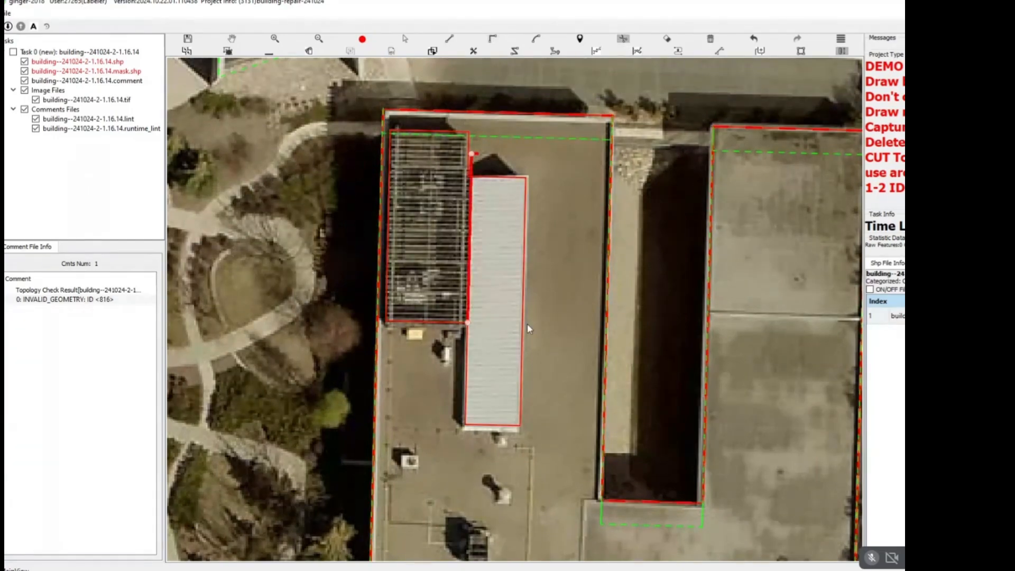
Try to group the slatted and long white rooftop outlines with the grey building beneath them.
{"action": "key", "text": "space"}
{"action": "left_click_drag", "start_coordinate": [518, 331], "coordinate": [442, 144]}
{"action": "key", "text": "space"}
{"action": "left_click_drag", "start_coordinate": [531, 238], "coordinate": [222, 234]}
{"action": "key", "text": "ctrl+z"}
{"action": "key", "text": "space"}
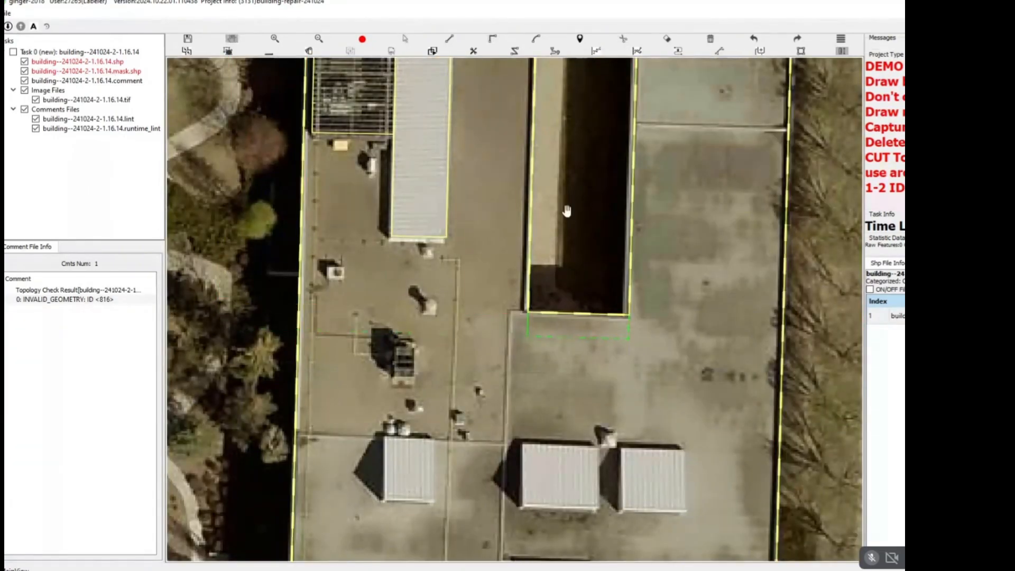
{"action": "key", "text": "space"}
{"action": "left_click_drag", "start_coordinate": [568, 185], "coordinate": [261, 230]}
{"action": "key", "text": "space"}
{"action": "key", "text": "space"}
{"action": "left_click_drag", "start_coordinate": [260, 121], "coordinate": [373, 198]}
{"action": "key", "text": "g"}
Group both rooftop outlines with all outlines of the connected campus complex.
{"action": "key", "text": "space"}
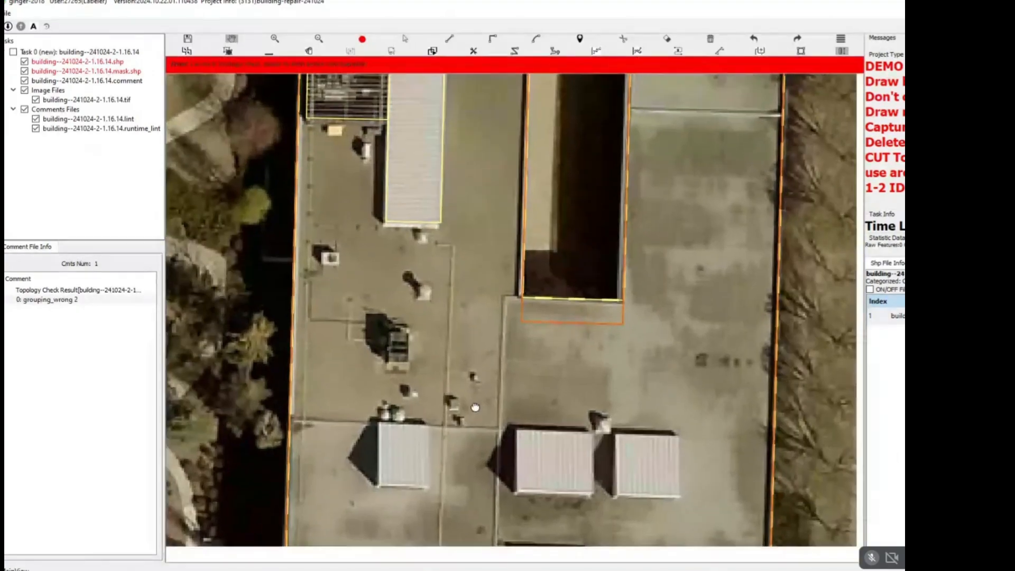
{"action": "left_click_drag", "start_coordinate": [476, 408], "coordinate": [470, 383]}
{"action": "scroll", "coordinate": [464, 379], "scroll_direction": "down", "scroll_amount": 1}
{"action": "key", "text": "space"}
{"action": "left_click_drag", "start_coordinate": [356, 246], "coordinate": [548, 291]}
{"action": "key", "text": "g"}
{"action": "key", "text": "space"}
{"action": "scroll", "coordinate": [545, 334], "scroll_direction": "down", "scroll_amount": 2}
{"action": "scroll", "coordinate": [527, 345], "scroll_direction": "down", "scroll_amount": 2}
{"action": "key", "text": "space"}
{"action": "left_click_drag", "start_coordinate": [661, 501], "coordinate": [312, 311]}
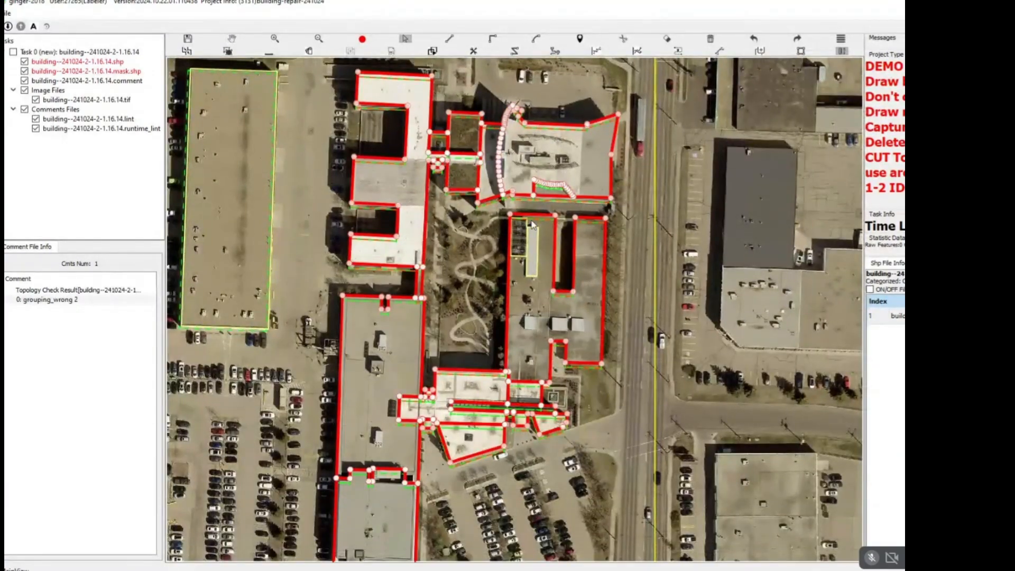
{"action": "key", "text": "g"}
{"action": "key", "text": "space"}
{"action": "left_click_drag", "start_coordinate": [593, 96], "coordinate": [406, 339]}
{"action": "key", "text": "space"}
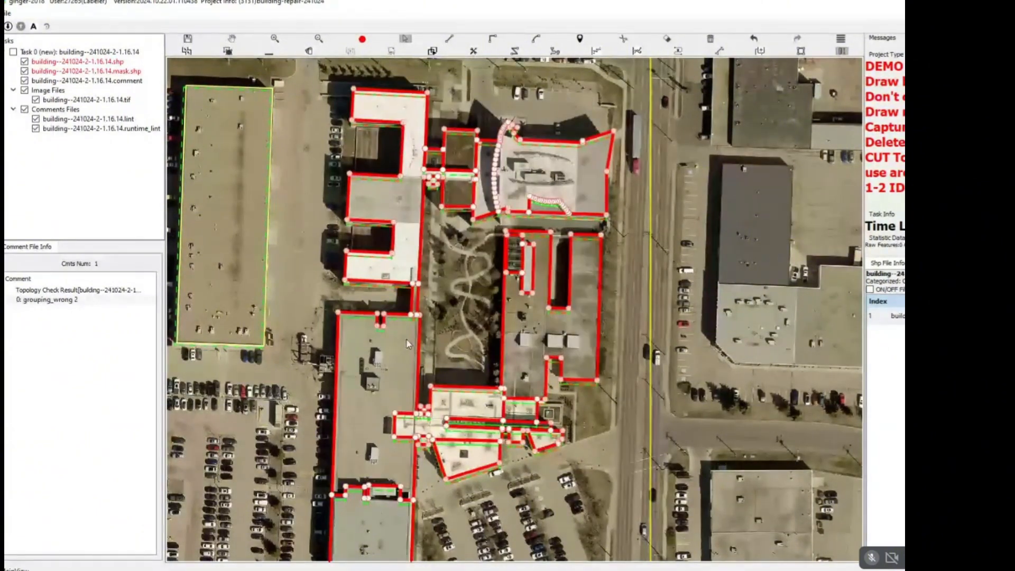
{"action": "key", "text": "g"}
{"action": "key", "text": "space"}
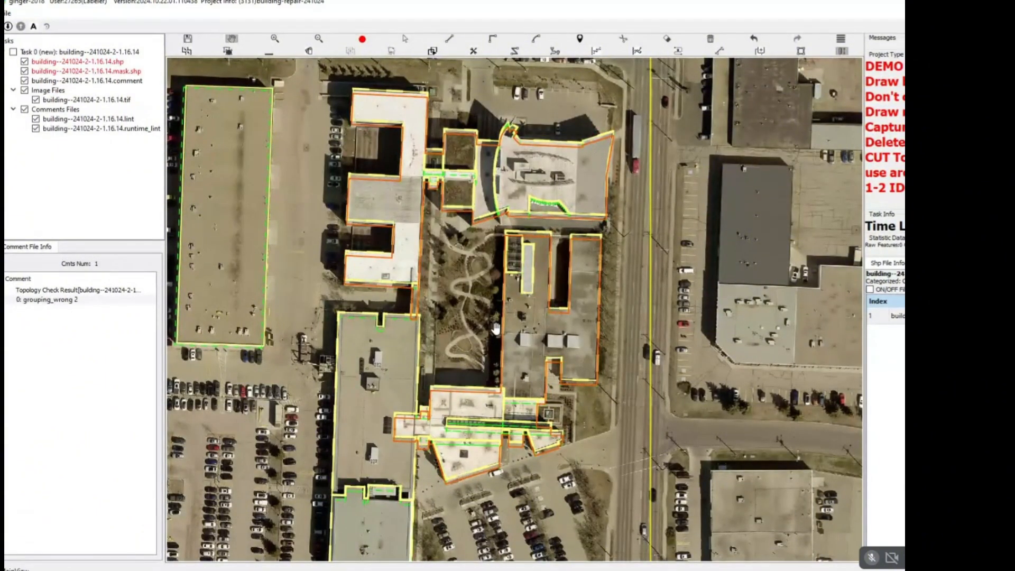
Outline the westernmost of the three small white rooftop units in the middle of the grey building.
{"action": "left_click_drag", "start_coordinate": [498, 300], "coordinate": [463, 249]}
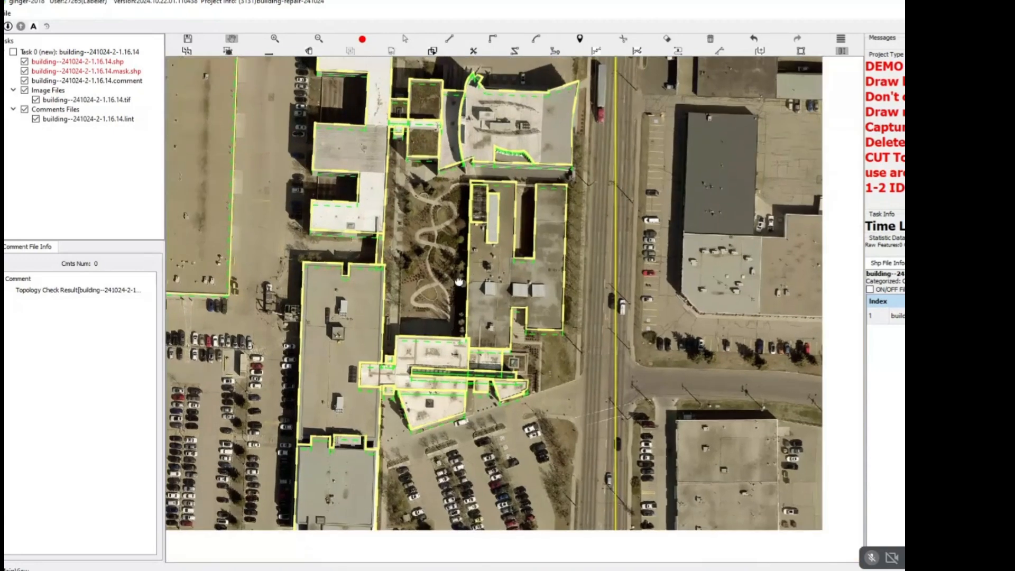
{"action": "scroll", "coordinate": [506, 279], "scroll_direction": "up", "scroll_amount": 2}
{"action": "scroll", "coordinate": [506, 279], "scroll_direction": "up", "scroll_amount": 4}
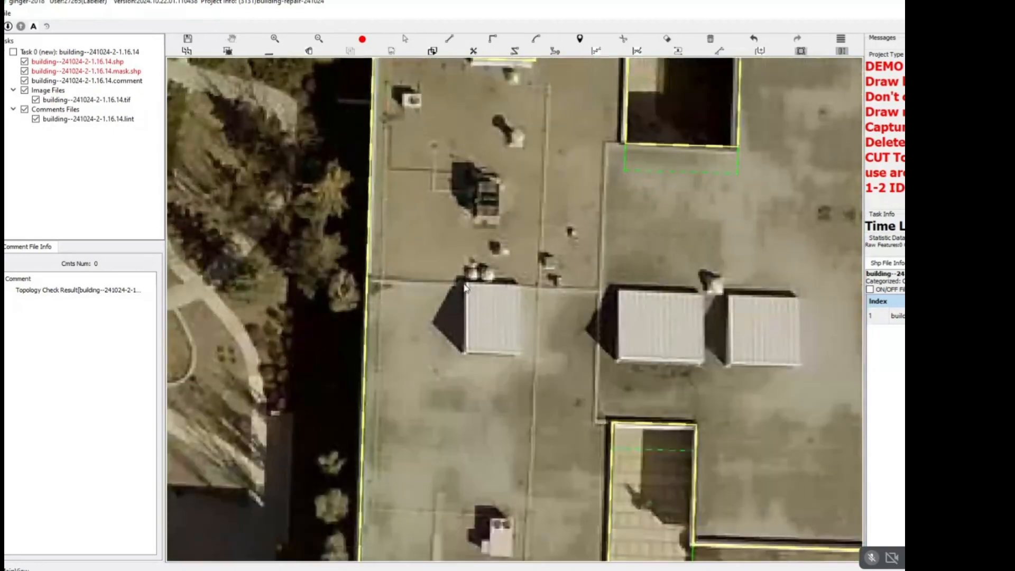
{"action": "left_click", "coordinate": [465, 280]}
{"action": "left_click", "coordinate": [468, 353]}
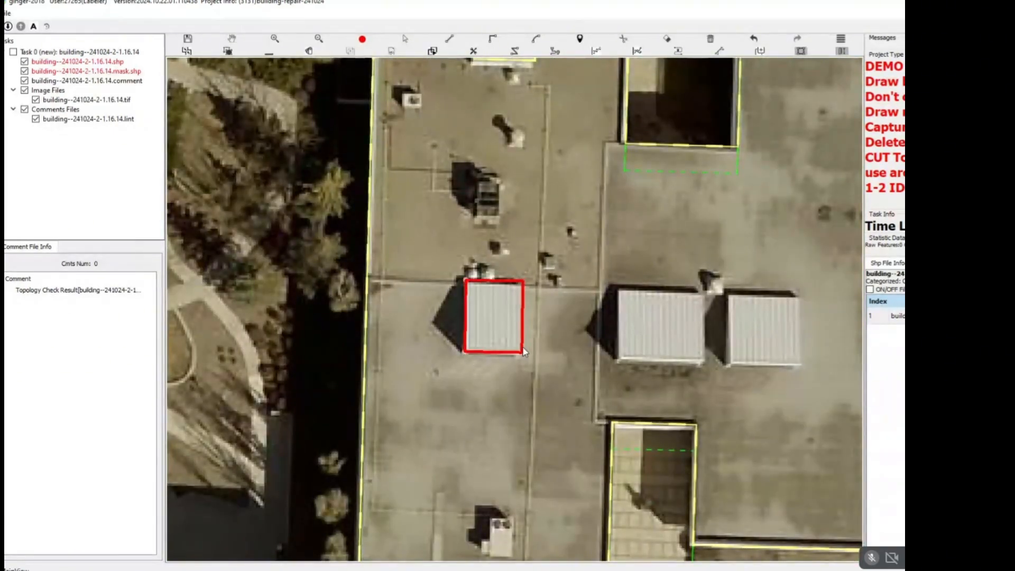
{"action": "key", "text": "s"}
{"action": "left_click", "coordinate": [405, 359]}
Outline the two neighbouring white rooftop units on the eastern part of the grey building.
{"action": "left_click_drag", "start_coordinate": [686, 268], "coordinate": [531, 274]}
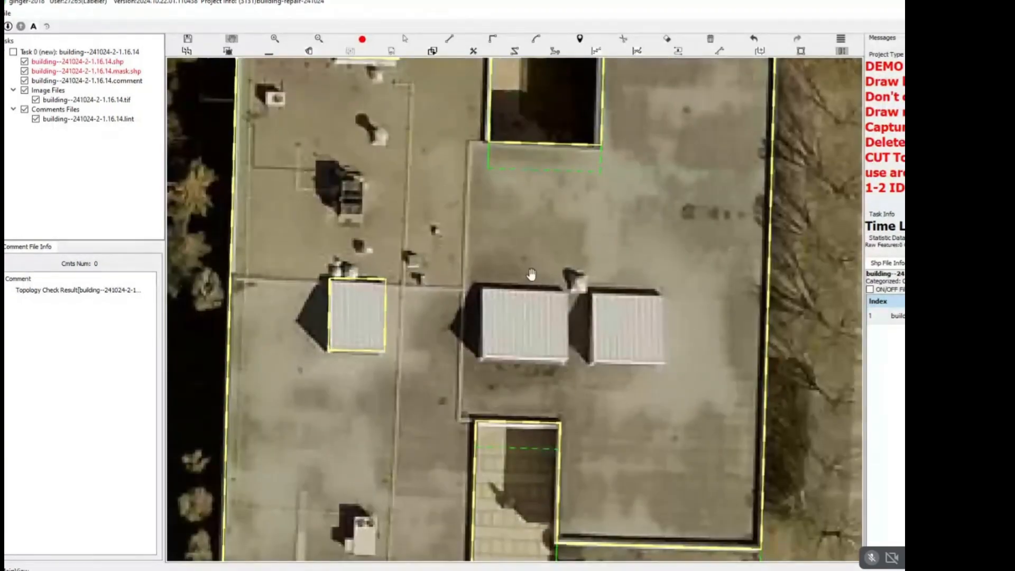
{"action": "left_click", "coordinate": [483, 290]}
{"action": "left_click", "coordinate": [567, 289]}
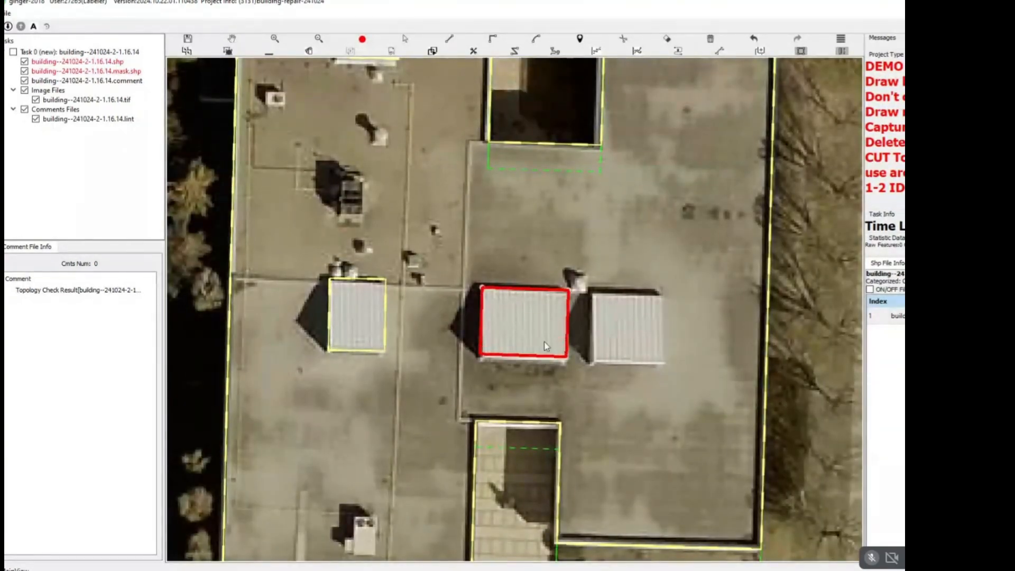
{"action": "left_click", "coordinate": [487, 354]}
{"action": "key", "text": "space"}
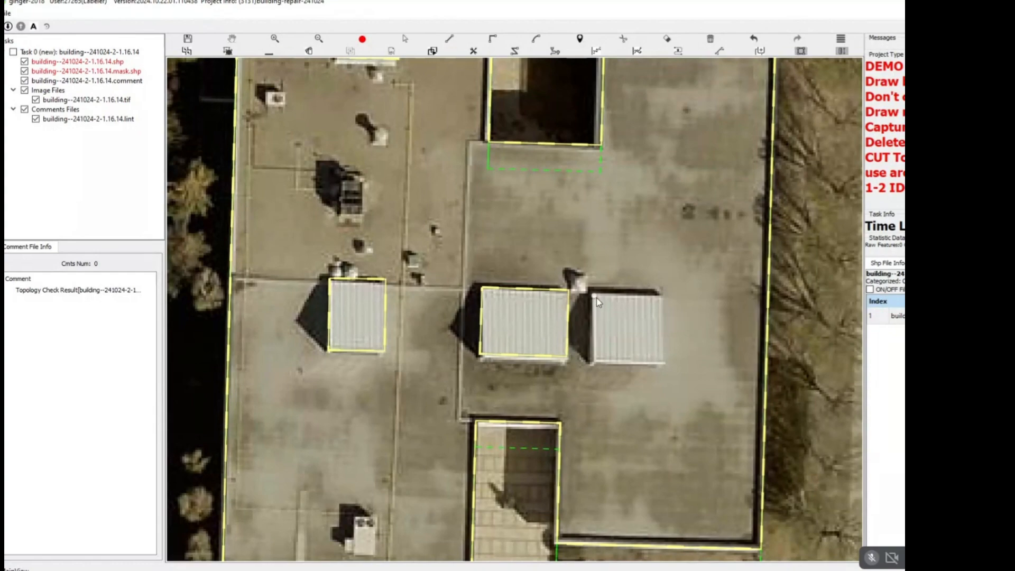
{"action": "left_click", "coordinate": [595, 363]}
{"action": "left_click", "coordinate": [664, 360]}
{"action": "key", "text": "s"}
Group the three small rooftop unit outlines with the connected campus complex.
{"action": "left_click_drag", "start_coordinate": [696, 240], "coordinate": [528, 399]}
{"action": "key", "text": "space"}
{"action": "scroll", "coordinate": [556, 353], "scroll_direction": "down", "scroll_amount": 3}
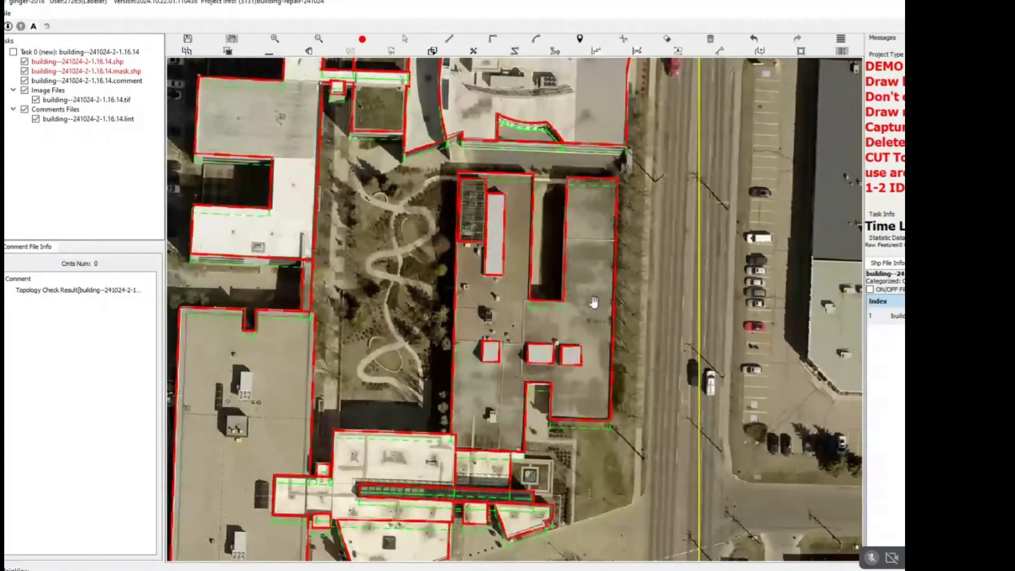
{"action": "key", "text": "space"}
Examine the outlines along the south side of the complex, from the grey building down to the wedge-shaped white roof.
{"action": "left_click_drag", "start_coordinate": [567, 449], "coordinate": [584, 317]}
{"action": "scroll", "coordinate": [585, 317], "scroll_direction": "up", "scroll_amount": 3}
{"action": "scroll", "coordinate": [624, 249], "scroll_direction": "up", "scroll_amount": 4}
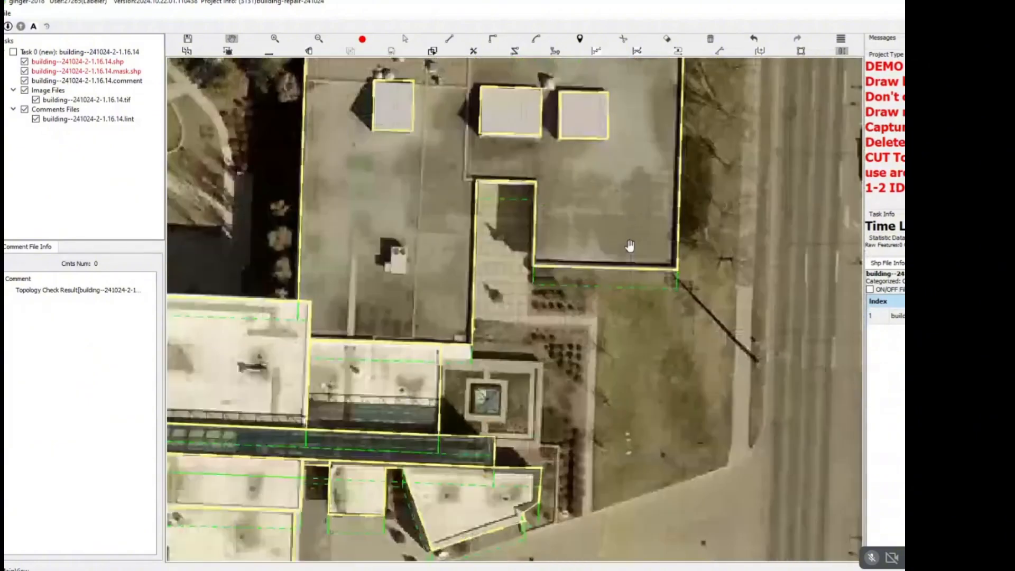
{"action": "scroll", "coordinate": [553, 307], "scroll_direction": "down", "scroll_amount": 4}
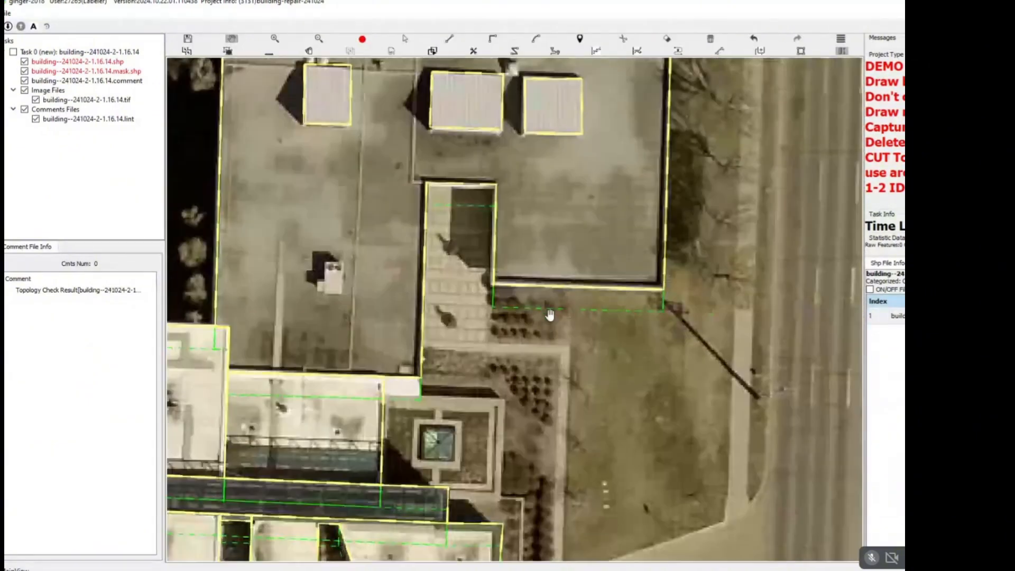
{"action": "left_click_drag", "start_coordinate": [286, 521], "coordinate": [442, 311]}
{"action": "scroll", "coordinate": [443, 338], "scroll_direction": "up", "scroll_amount": 3}
{"action": "key", "text": "space"}
{"action": "key", "text": "space"}
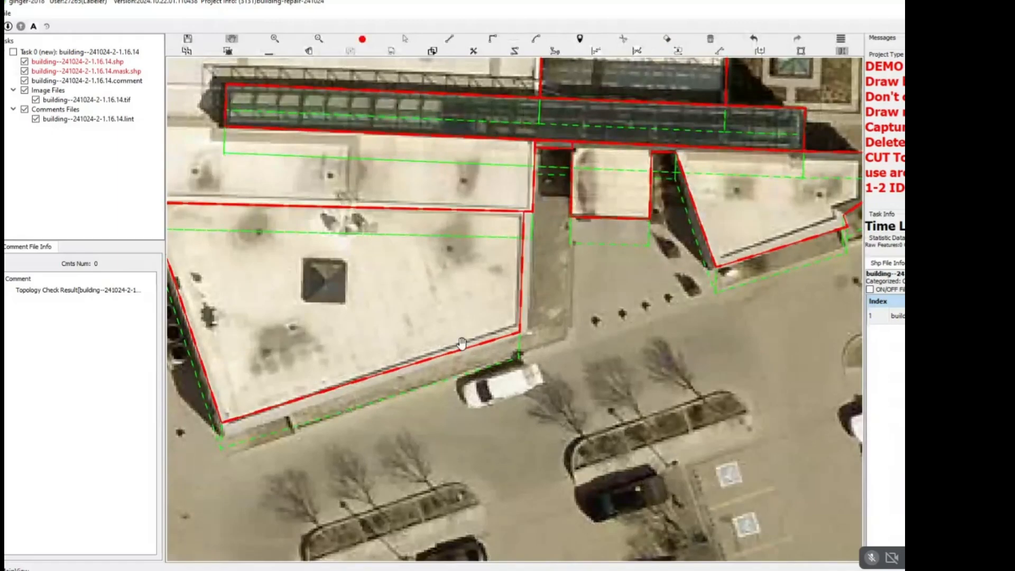
Split the small square white roof from the narrow strip on its east side, up to the glazed roof.
{"action": "key", "text": "space"}
{"action": "left_click_drag", "start_coordinate": [762, 246], "coordinate": [496, 316]}
{"action": "scroll", "coordinate": [496, 316], "scroll_direction": "up", "scroll_amount": 3}
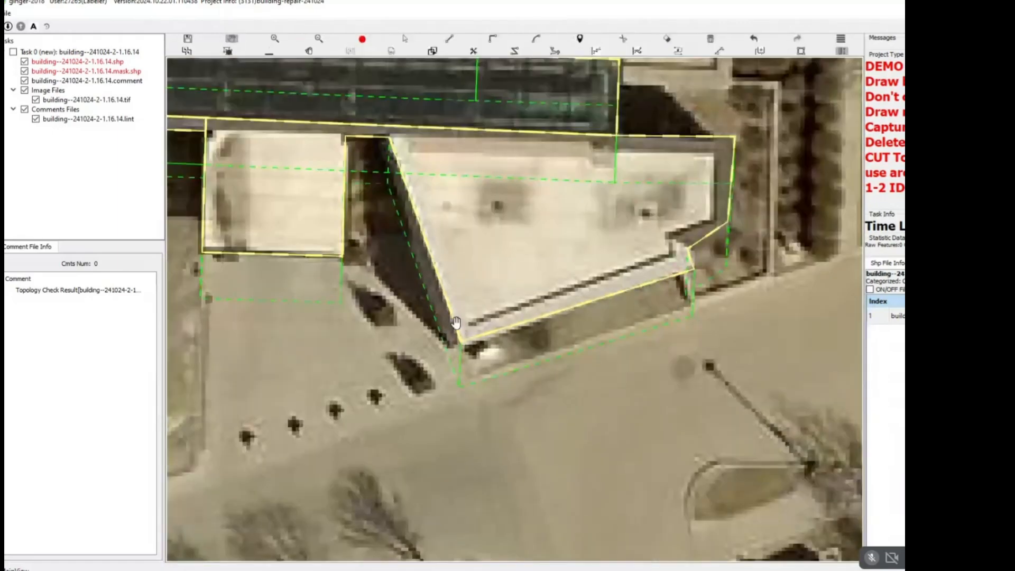
{"action": "key", "text": "space"}
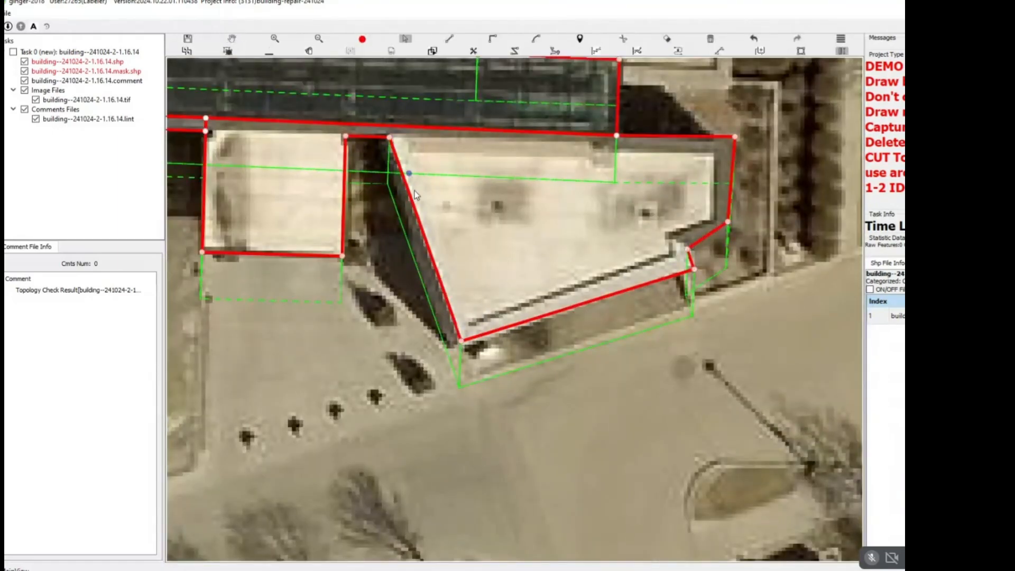
{"action": "key", "text": "space"}
{"action": "left_click_drag", "start_coordinate": [382, 171], "coordinate": [436, 217]}
{"action": "key", "text": "d"}
{"action": "left_click", "coordinate": [402, 165]}
{"action": "key", "text": "c"}
{"action": "left_click", "coordinate": [403, 161]}
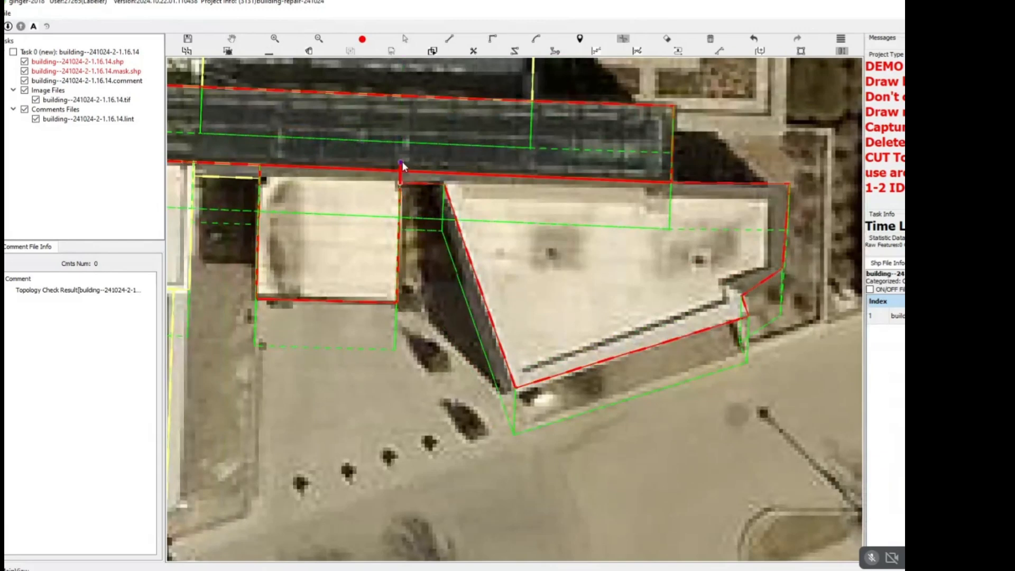
{"action": "key", "text": "s"}
Split the wedge-shaped white roof from the narrow strip at its northwest corner and delete the leftover strip.
{"action": "left_click", "coordinate": [444, 185]}
{"action": "left_click", "coordinate": [439, 164]}
{"action": "key", "text": "c"}
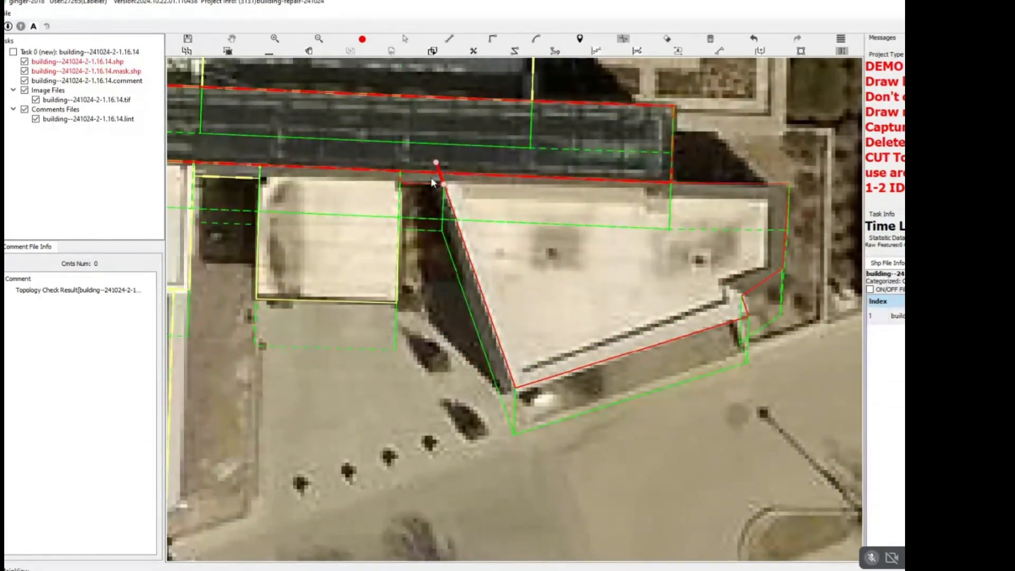
{"action": "left_click", "coordinate": [436, 162]}
{"action": "key", "text": "a"}
{"action": "key", "text": "Delete"}
Delete the leftover narrow strip between the large white roof and the small square white roof.
{"action": "key", "text": "space"}
{"action": "left_click_drag", "start_coordinate": [660, 256], "coordinate": [676, 264]}
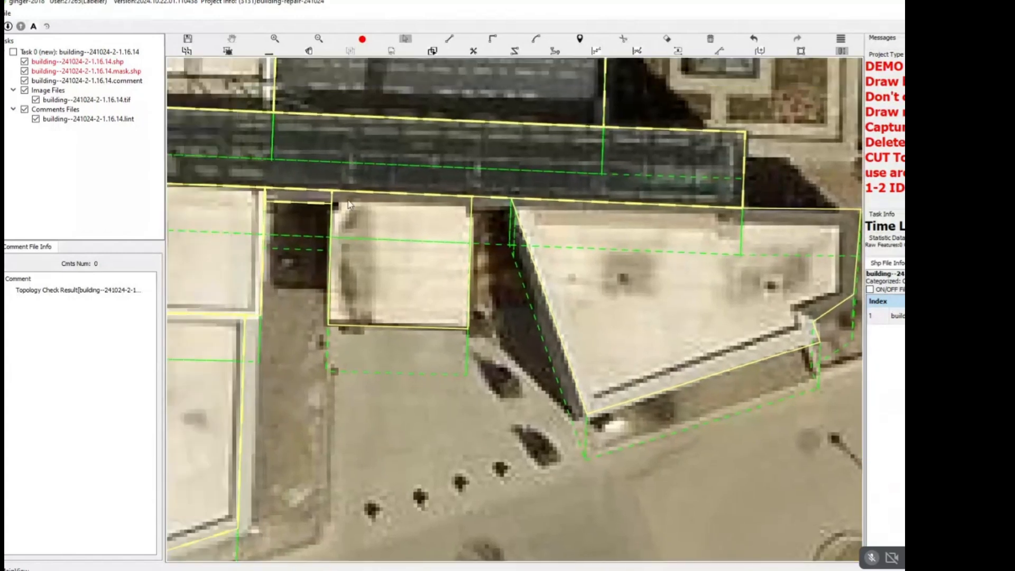
{"action": "scroll", "coordinate": [371, 219], "scroll_direction": "down", "scroll_amount": 2}
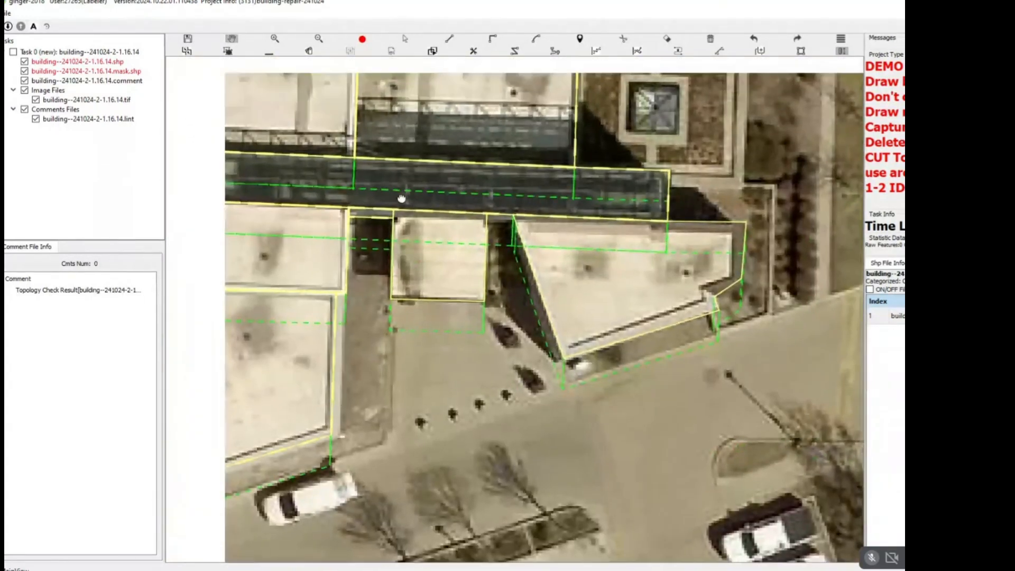
{"action": "left_click", "coordinate": [371, 217]}
{"action": "left_click", "coordinate": [369, 215]}
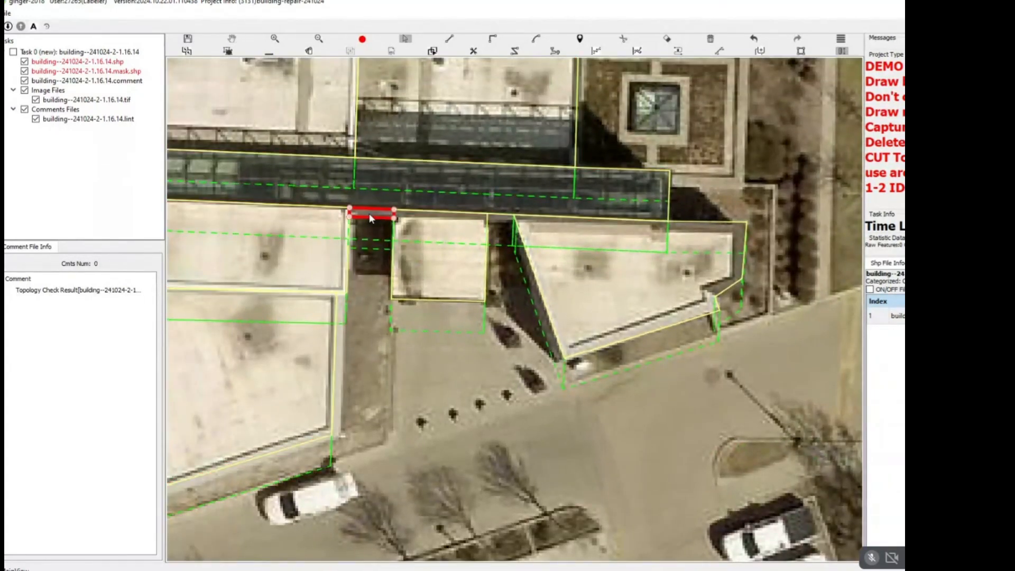
{"action": "scroll", "coordinate": [369, 215], "scroll_direction": "down", "scroll_amount": 3}
{"action": "scroll", "coordinate": [450, 300], "scroll_direction": "down", "scroll_amount": 5}
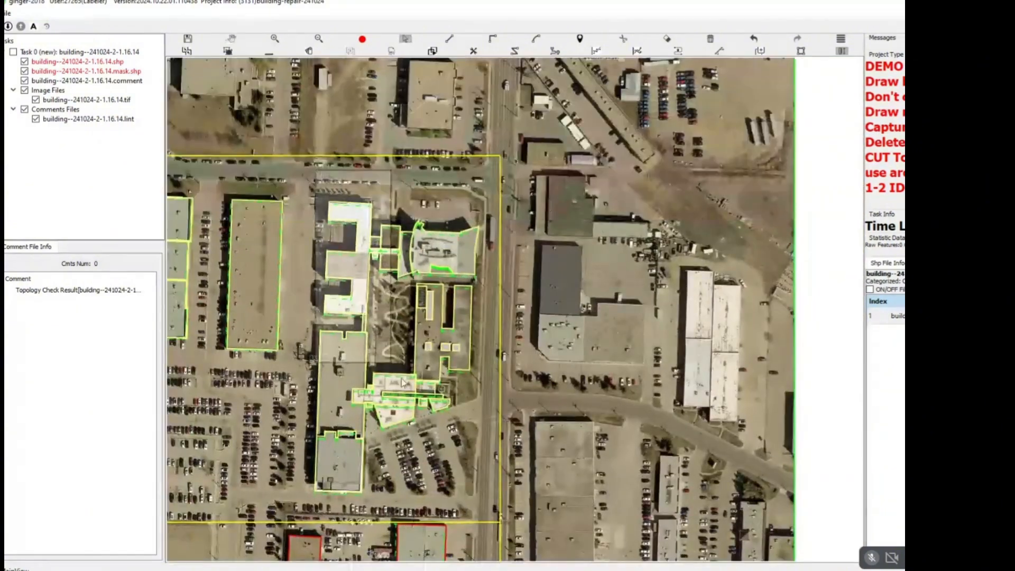
Lower the wedge-shaped white roof's height by shortening the offset between its roof outline and ground footprint.
{"action": "left_click_drag", "start_coordinate": [313, 169], "coordinate": [480, 462]}
{"action": "key", "text": "Escape"}
{"action": "scroll", "coordinate": [437, 417], "scroll_direction": "up", "scroll_amount": 7}
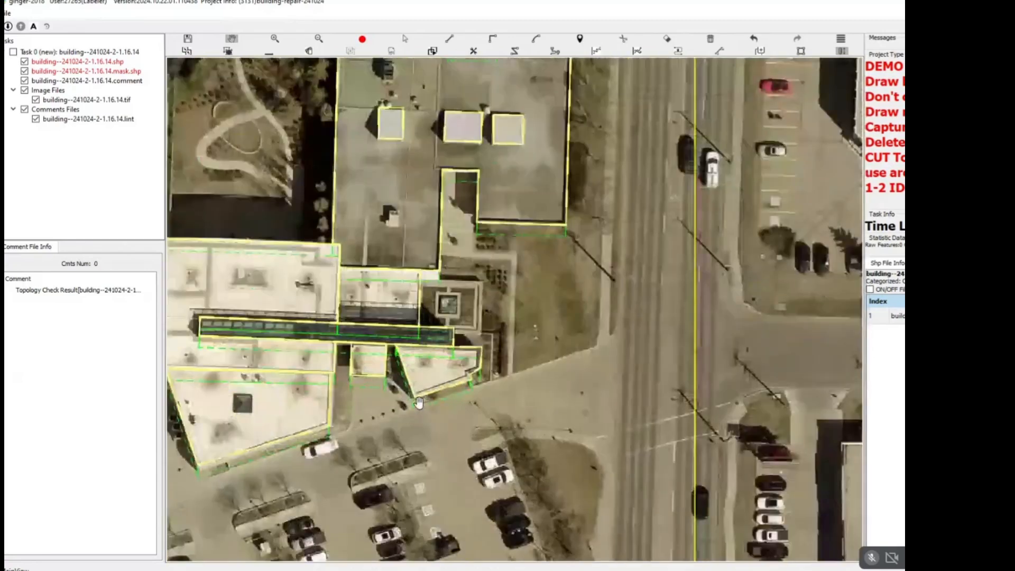
{"action": "key", "text": "space"}
{"action": "key", "text": "space"}
{"action": "key", "text": "space"}
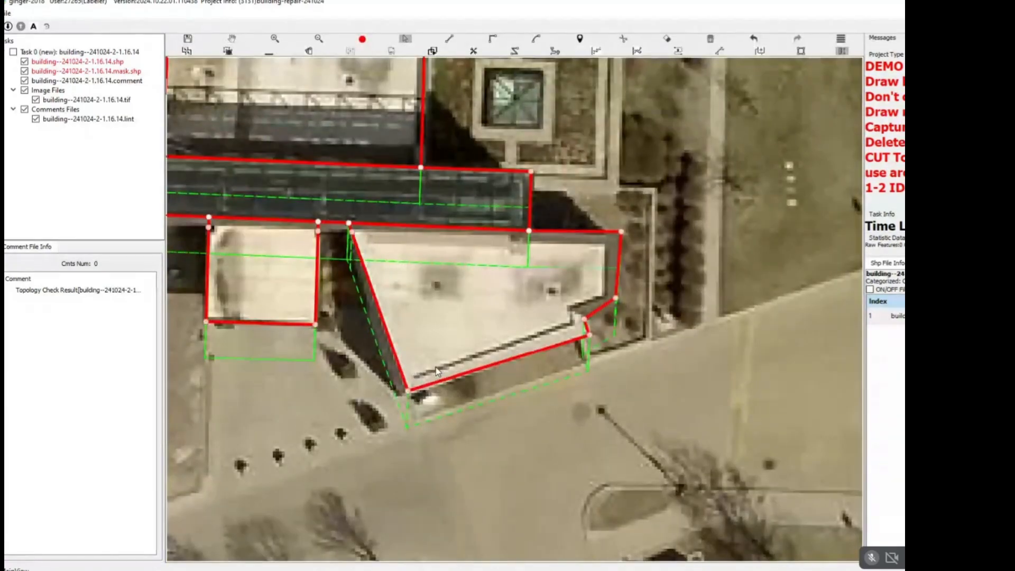
{"action": "left_click", "coordinate": [469, 374]}
{"action": "left_click_drag", "start_coordinate": [471, 377], "coordinate": [474, 383]}
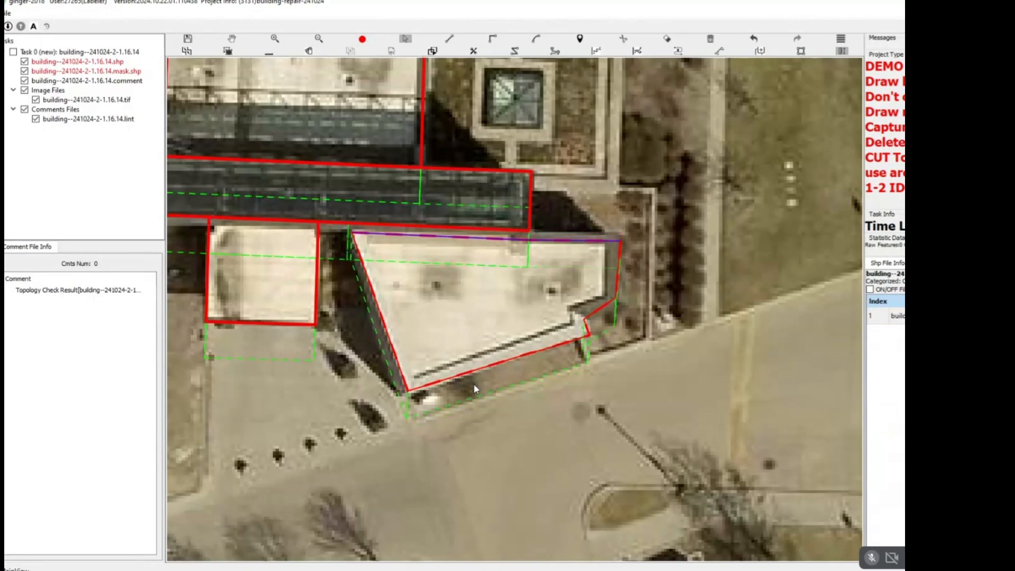
Pull the wedge-shaped white roof's south edge inward to the inner line of its parapet.
{"action": "key", "text": "space"}
{"action": "scroll", "coordinate": [513, 362], "scroll_direction": "up", "scroll_amount": 2}
{"action": "key", "text": "space"}
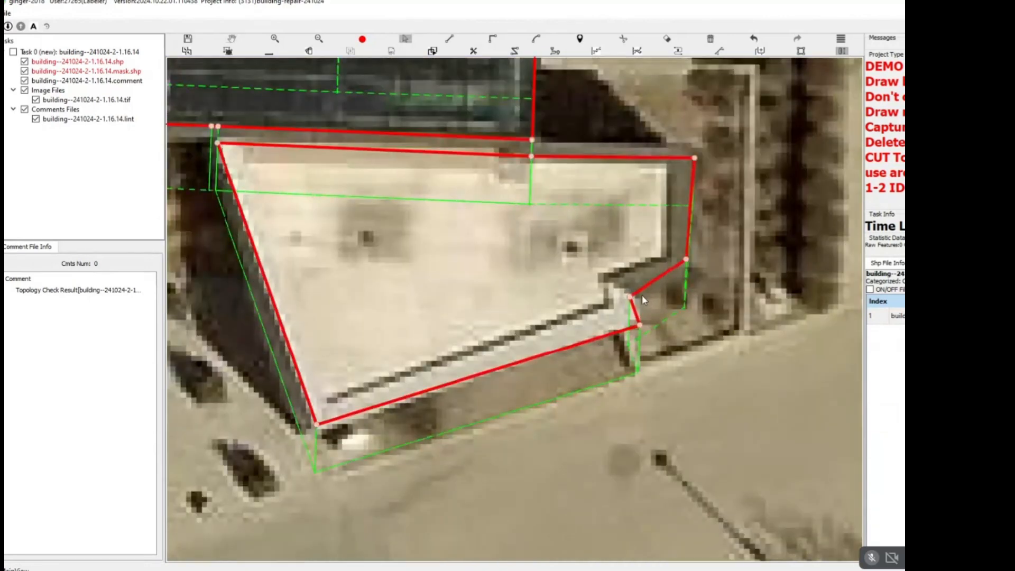
{"action": "left_click", "coordinate": [547, 321]}
{"action": "key", "text": "space"}
{"action": "left_click_drag", "start_coordinate": [630, 328], "coordinate": [620, 314]}
{"action": "key", "text": "space"}
{"action": "scroll", "coordinate": [634, 307], "scroll_direction": "up", "scroll_amount": 2}
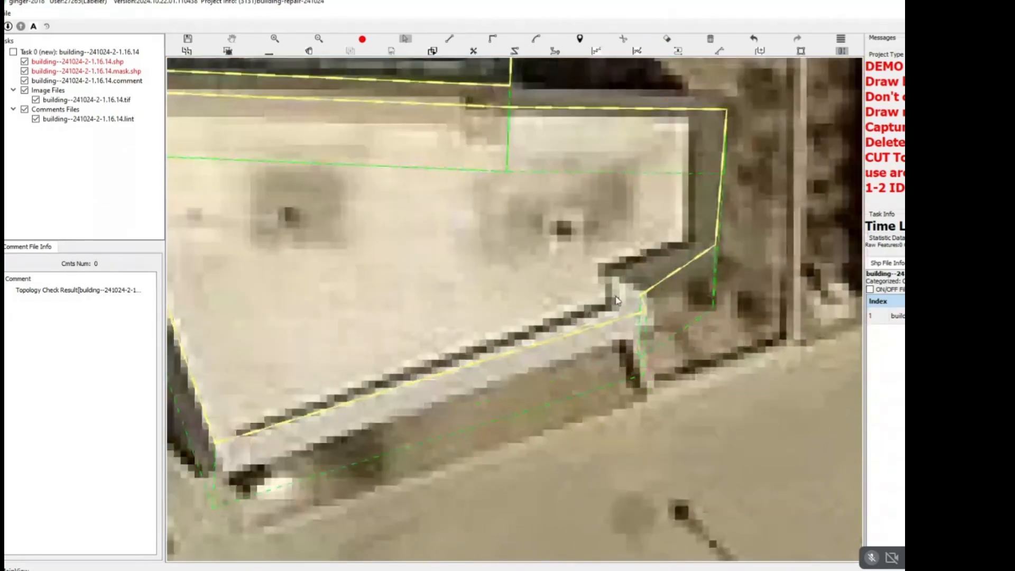
Lower the wedge-shaped white roof's height further, adjusting it from the repositioned south edge.
{"action": "key", "text": "space"}
{"action": "key", "text": "space"}
{"action": "key", "text": "space"}
{"action": "left_click_drag", "start_coordinate": [665, 282], "coordinate": [654, 268]}
{"action": "scroll", "coordinate": [627, 285], "scroll_direction": "down", "scroll_amount": 3}
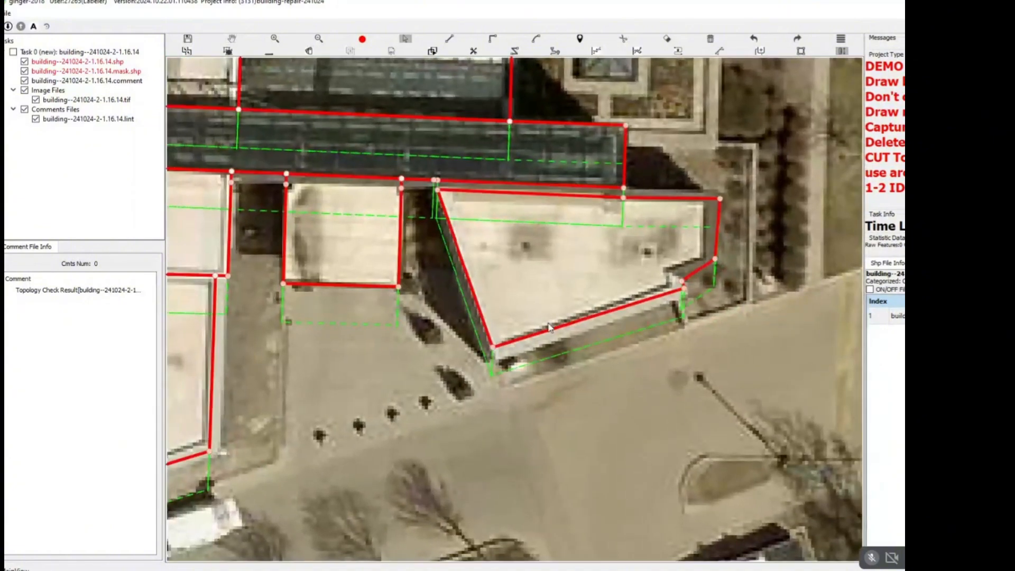
{"action": "left_click", "coordinate": [557, 330]}
{"action": "left_click", "coordinate": [557, 330]}
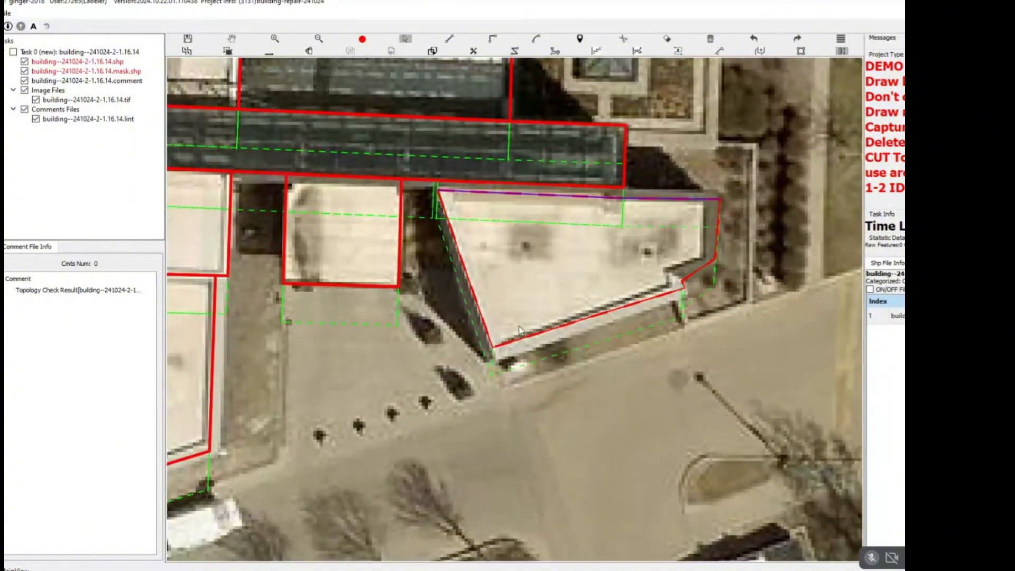
{"action": "key", "text": "space"}
{"action": "left_click_drag", "start_coordinate": [332, 273], "coordinate": [645, 276]}
{"action": "key", "text": "space"}
Lower the height of the large slanted white roof with the pyramid skylight, adjusting it from its south edge.
{"action": "left_click", "coordinate": [477, 310]}
{"action": "scroll", "coordinate": [477, 313], "scroll_direction": "down", "scroll_amount": 2}
{"action": "key", "text": "space"}
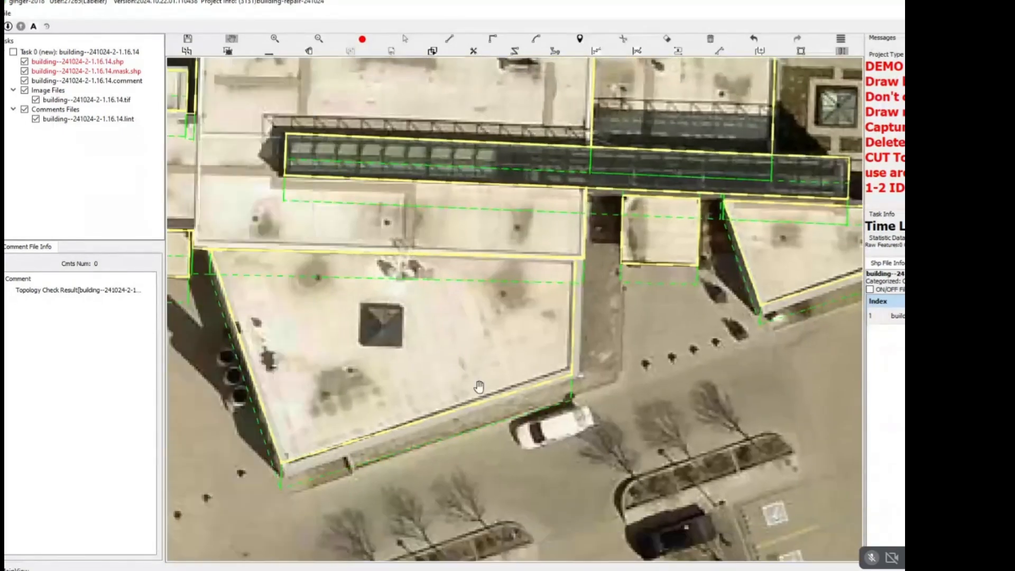
{"action": "key", "text": "space"}
{"action": "left_click", "coordinate": [485, 400]}
{"action": "key", "text": "space"}
{"action": "key", "text": "space"}
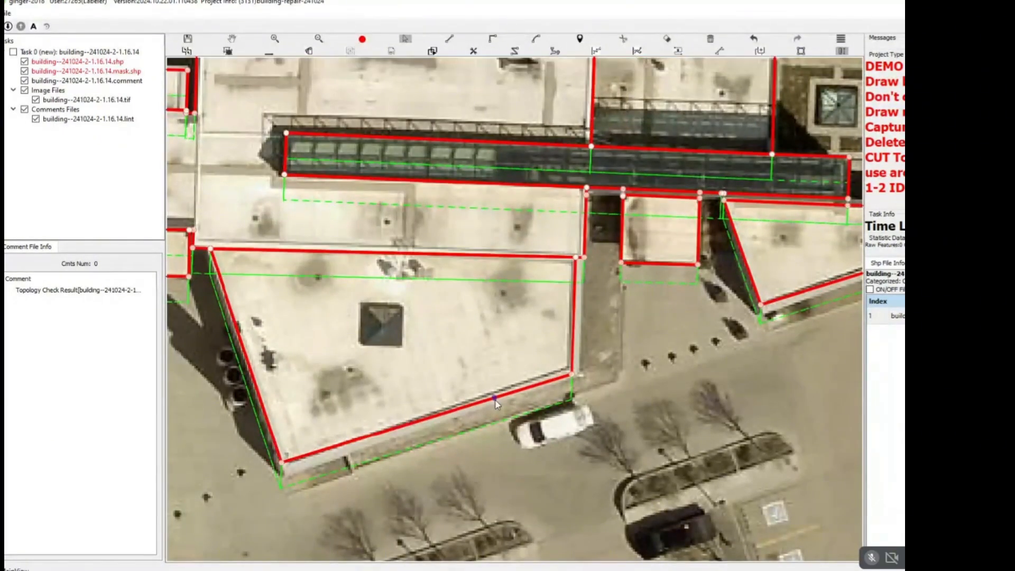
{"action": "left_click_drag", "start_coordinate": [492, 401], "coordinate": [491, 405]}
{"action": "key", "text": "space"}
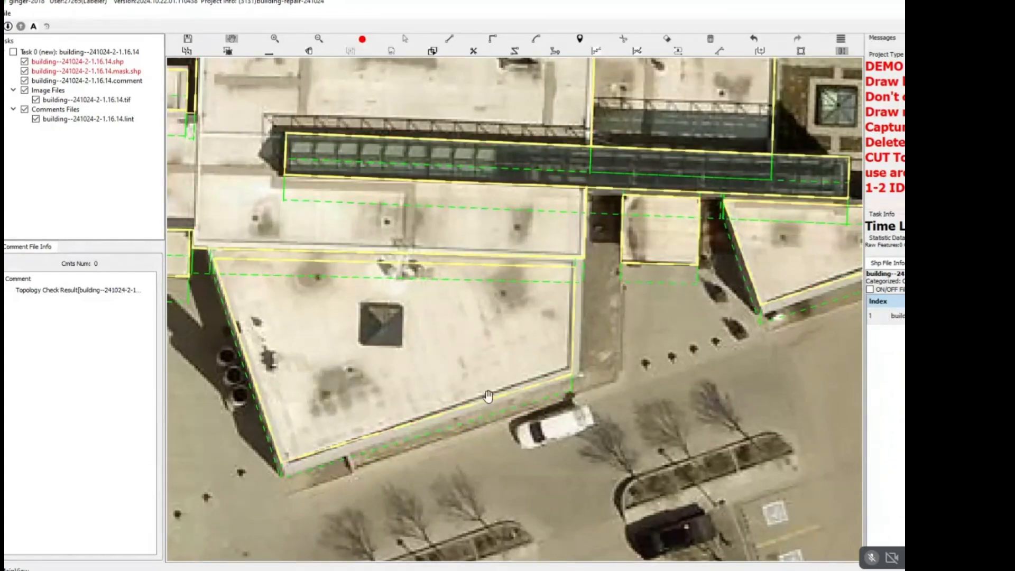
Lower the height of the small square white roof south of the glazed roof.
{"action": "scroll", "coordinate": [488, 396], "scroll_direction": "down", "scroll_amount": 2}
{"action": "left_click_drag", "start_coordinate": [573, 333], "coordinate": [537, 337]}
{"action": "scroll", "coordinate": [572, 313], "scroll_direction": "up", "scroll_amount": 6}
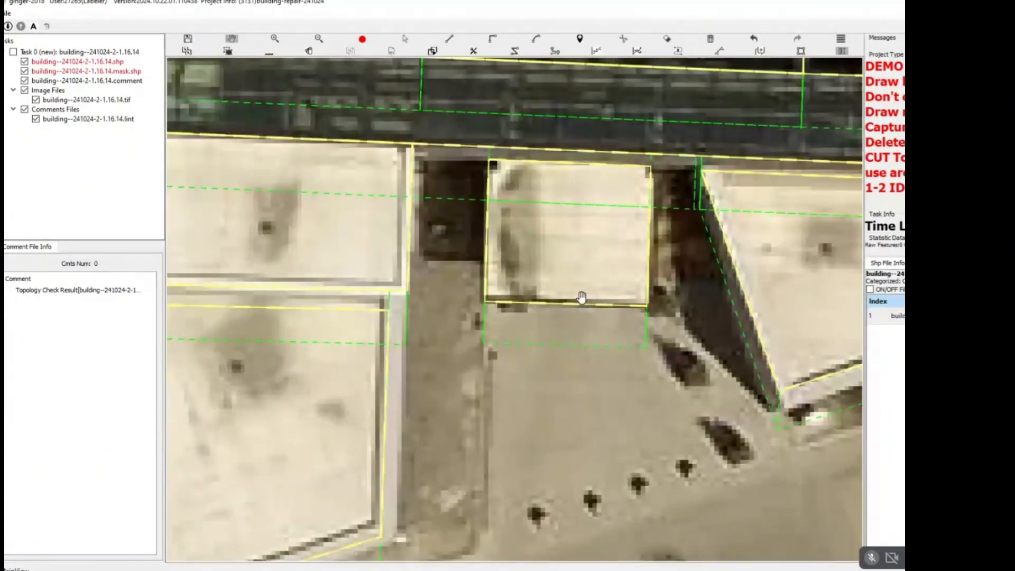
{"action": "key", "text": "space"}
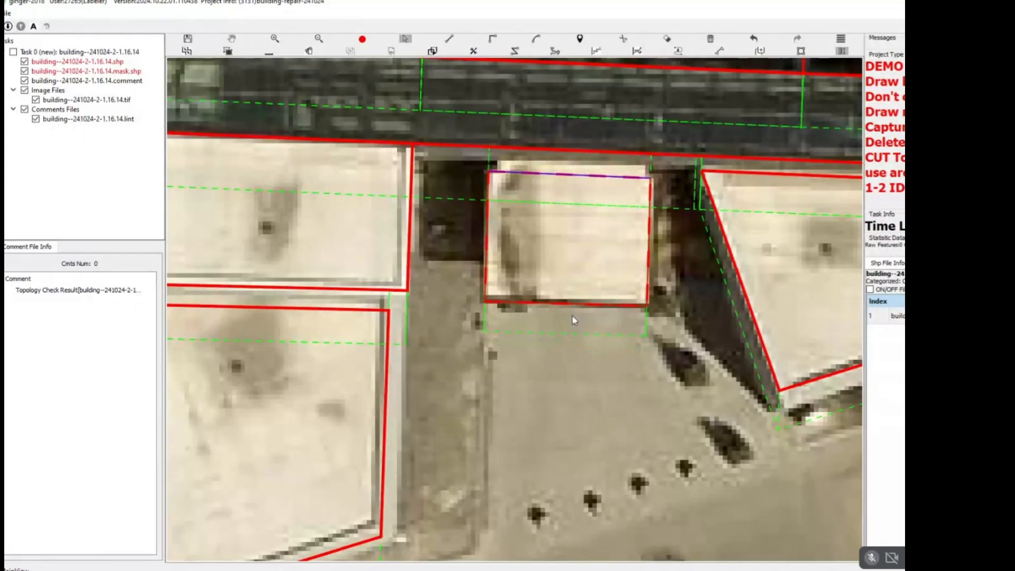
{"action": "key", "text": "space"}
Split the grey building's roof into west and east sections along the seam between its two courtyard notches.
{"action": "scroll", "coordinate": [537, 335], "scroll_direction": "down", "scroll_amount": 5}
{"action": "scroll", "coordinate": [549, 346], "scroll_direction": "up", "scroll_amount": 3}
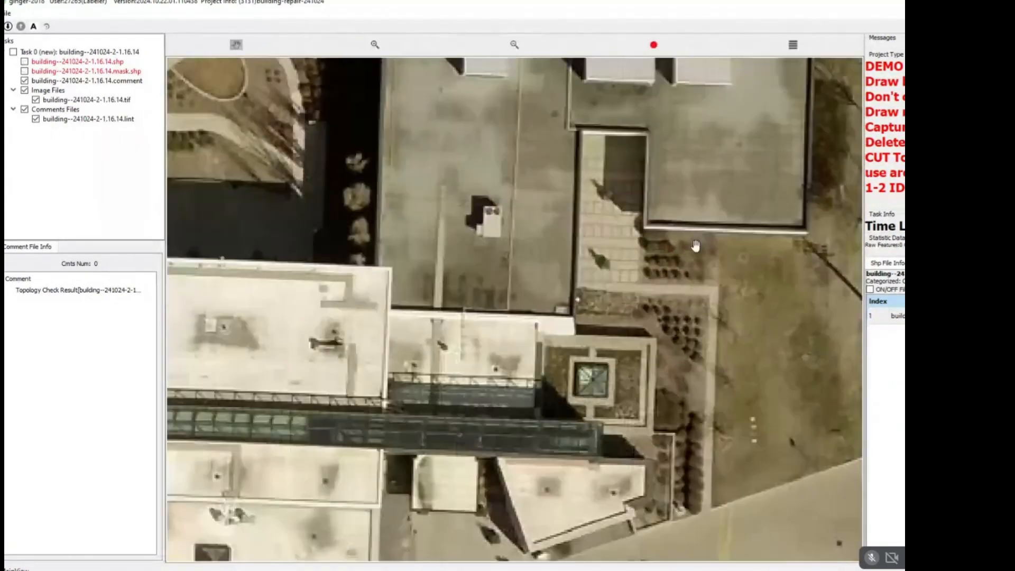
{"action": "left_click_drag", "start_coordinate": [577, 329], "coordinate": [529, 407]}
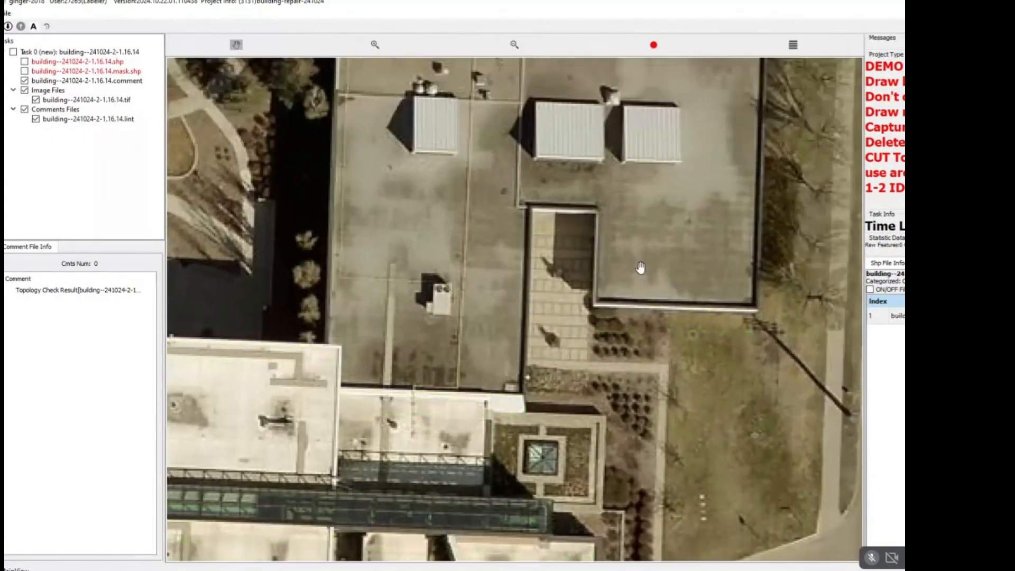
{"action": "left_click_drag", "start_coordinate": [642, 270], "coordinate": [566, 454]}
{"action": "scroll", "coordinate": [562, 385], "scroll_direction": "down", "scroll_amount": 1}
{"action": "scroll", "coordinate": [501, 226], "scroll_direction": "up", "scroll_amount": 1}
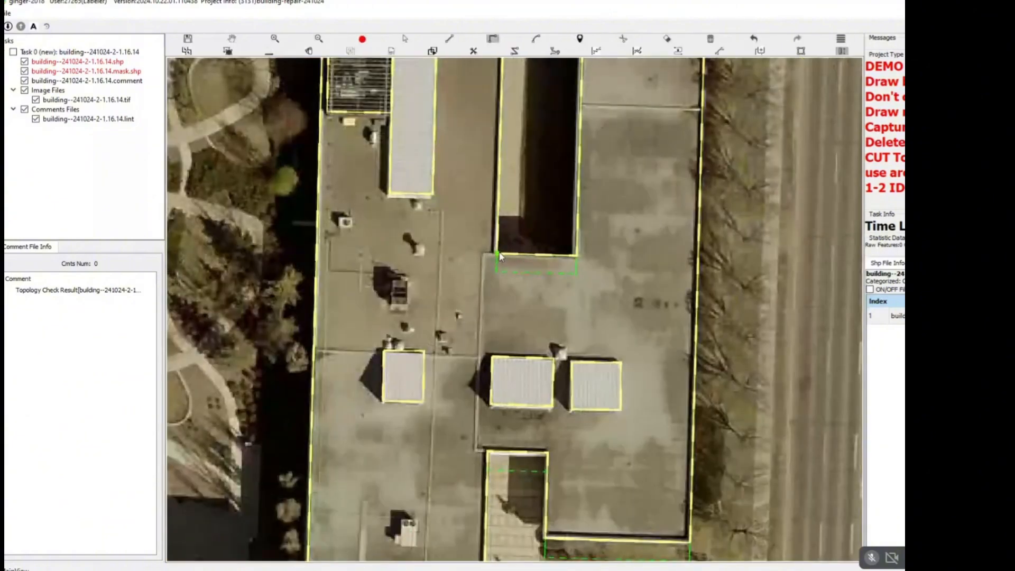
{"action": "key", "text": "space"}
{"action": "left_click", "coordinate": [478, 450]}
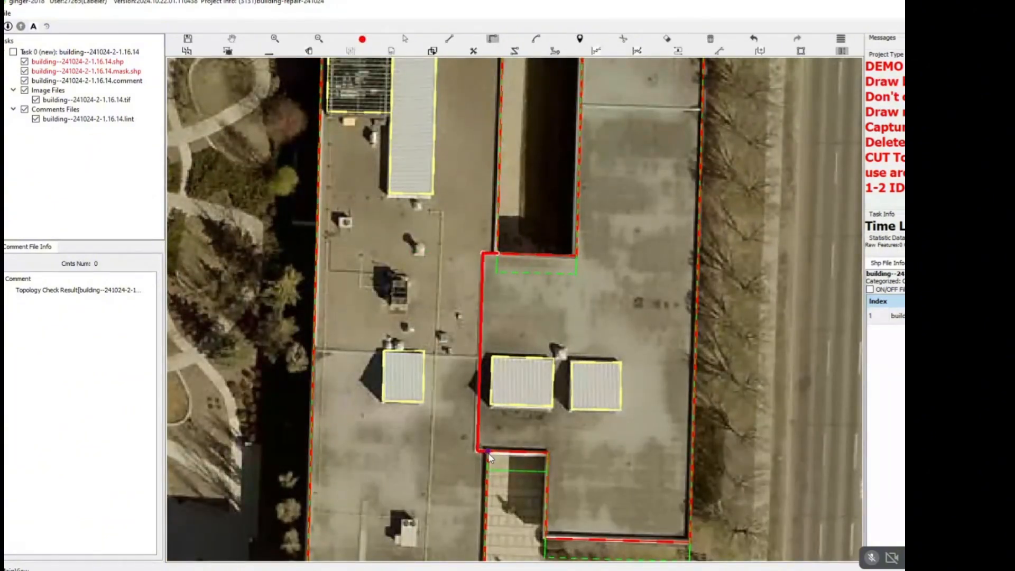
{"action": "left_click", "coordinate": [488, 453]}
Lower the height of the grey building's east section from its south edge, undoing the misplaced edits.
{"action": "left_click_drag", "start_coordinate": [592, 482], "coordinate": [550, 330]}
{"action": "scroll", "coordinate": [571, 376], "scroll_direction": "up", "scroll_amount": 1}
{"action": "left_click", "coordinate": [576, 387]}
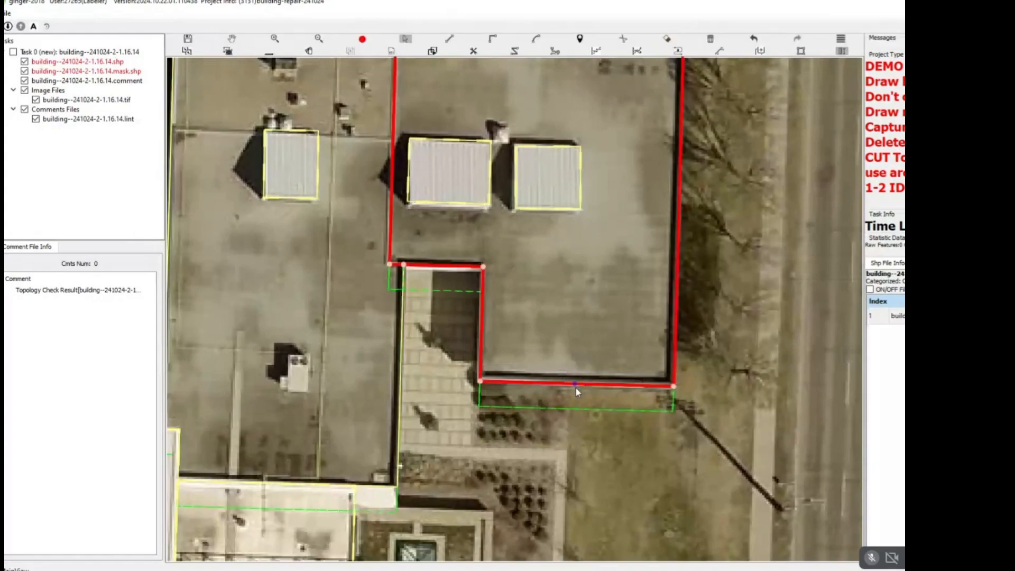
{"action": "mouse_move", "coordinate": [576, 386]}
{"action": "left_mouse_down"}
{"action": "mouse_move", "coordinate": [573, 394]}
{"action": "mouse_move", "coordinate": [573, 383]}
{"action": "mouse_move", "coordinate": [583, 391]}
{"action": "left_mouse_up"}
{"action": "scroll", "coordinate": [574, 384], "scroll_direction": "down", "scroll_amount": 1}
{"action": "scroll", "coordinate": [574, 384], "scroll_direction": "up", "scroll_amount": 2}
{"action": "left_click", "coordinate": [575, 385]}
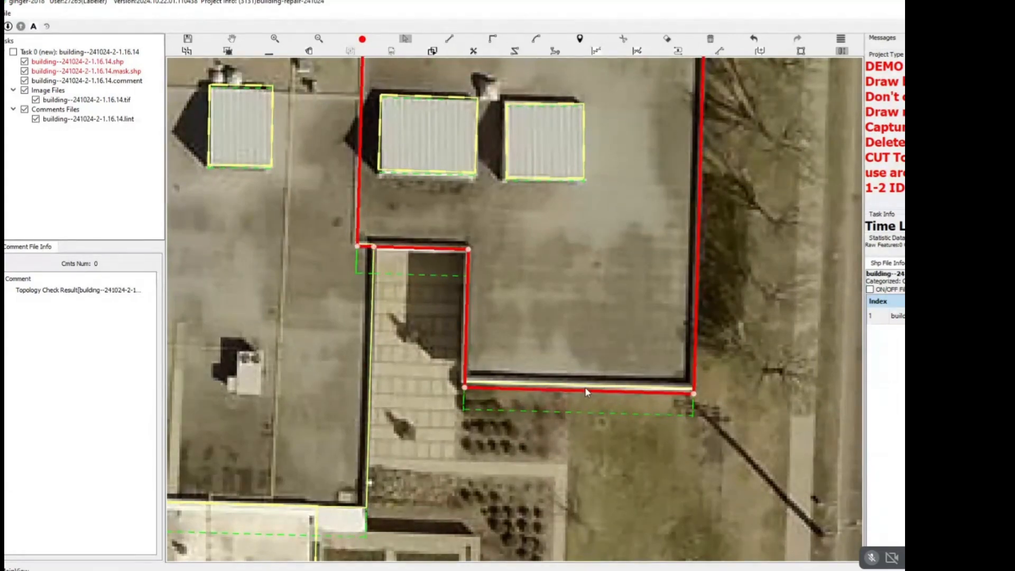
{"action": "left_click", "coordinate": [582, 377]}
{"action": "key", "text": "ctrl+z"}
{"action": "key", "text": "ctrl+z"}
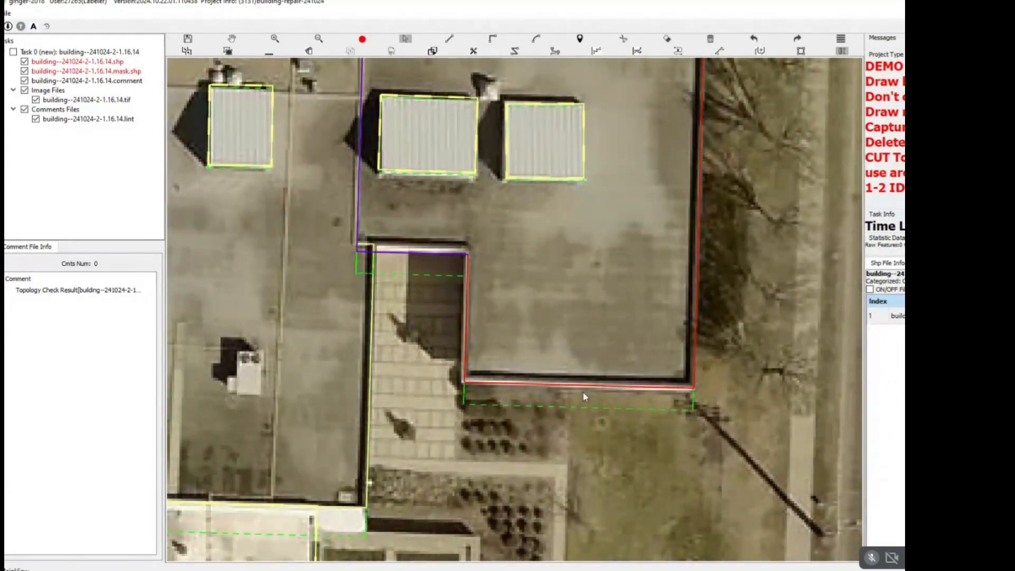
{"action": "left_click", "coordinate": [554, 357]}
{"action": "scroll", "coordinate": [512, 331], "scroll_direction": "down", "scroll_amount": 3}
{"action": "left_click_drag", "start_coordinate": [623, 180], "coordinate": [490, 304]}
{"action": "key", "text": "Escape"}
Split the southwest building's inner roof from its outer rim along the west side, the stepped south side and the east side.
{"action": "scroll", "coordinate": [415, 319], "scroll_direction": "down", "scroll_amount": 2}
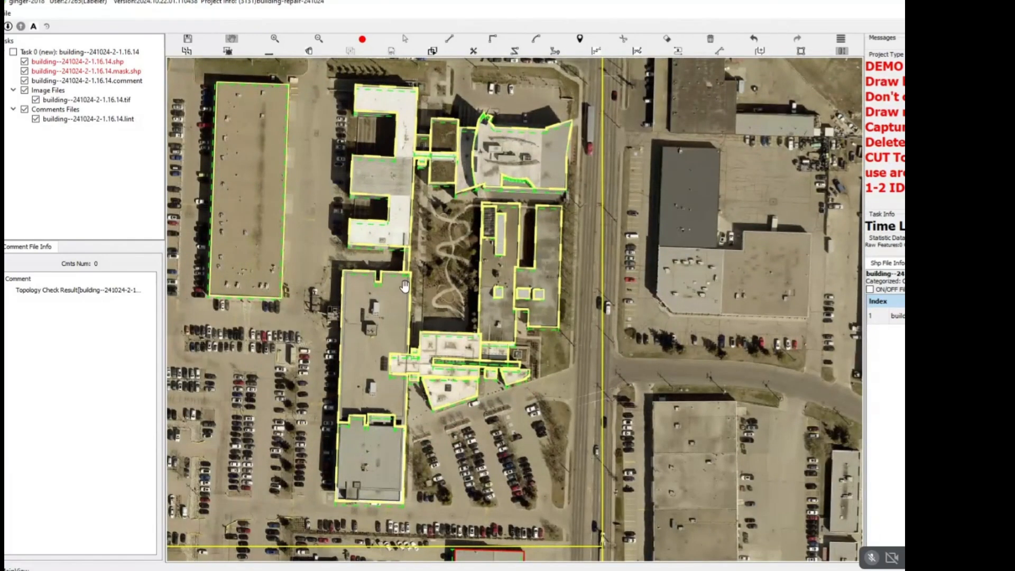
{"action": "left_click_drag", "start_coordinate": [383, 365], "coordinate": [513, 153]}
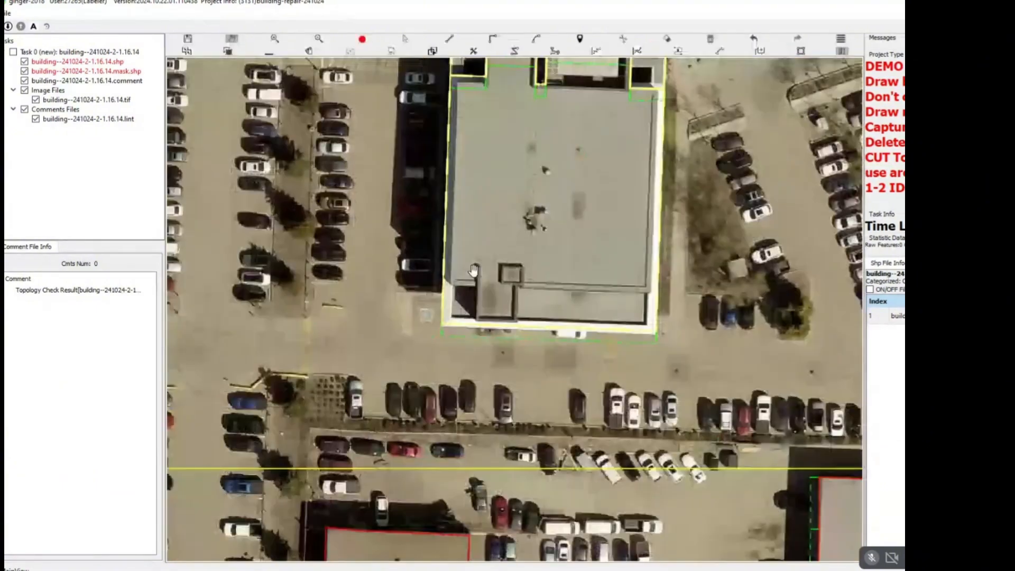
{"action": "scroll", "coordinate": [449, 266], "scroll_direction": "up", "scroll_amount": 3}
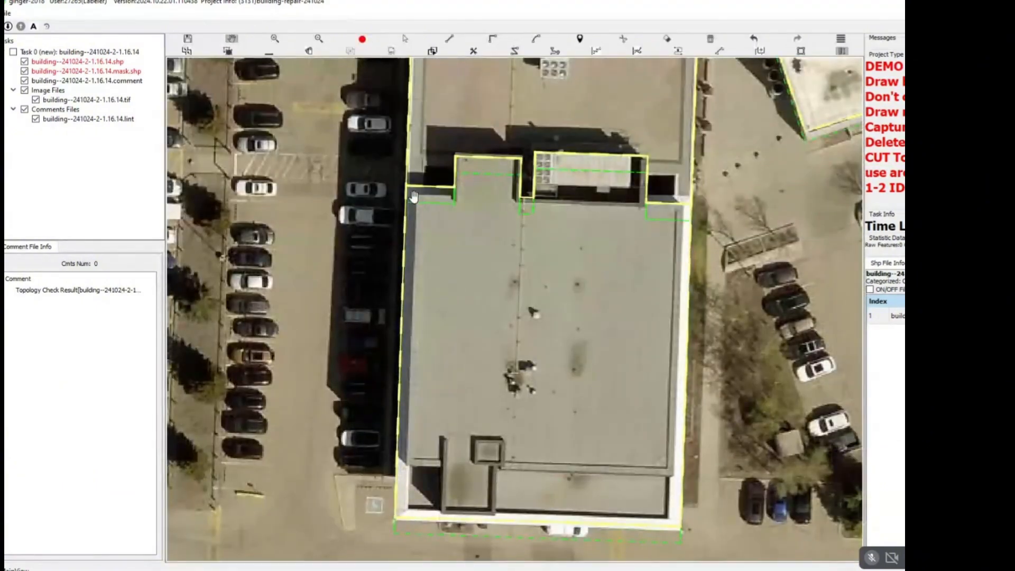
{"action": "key", "text": "w"}
{"action": "left_click", "coordinate": [454, 191]}
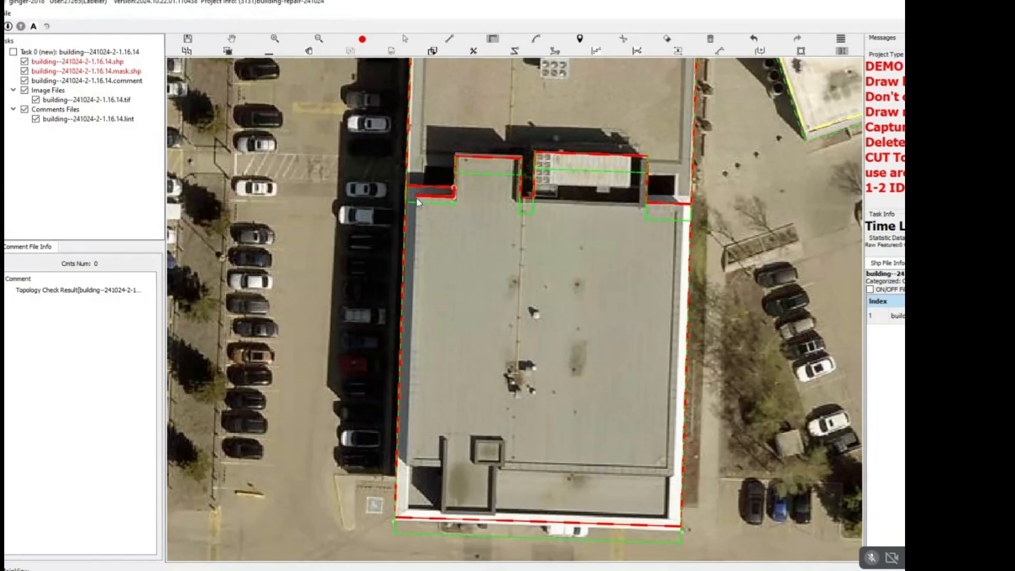
{"action": "left_click", "coordinate": [417, 197]}
{"action": "left_click_drag", "start_coordinate": [446, 366], "coordinate": [443, 289]}
{"action": "left_click", "coordinate": [402, 384]}
{"action": "left_click", "coordinate": [439, 388]}
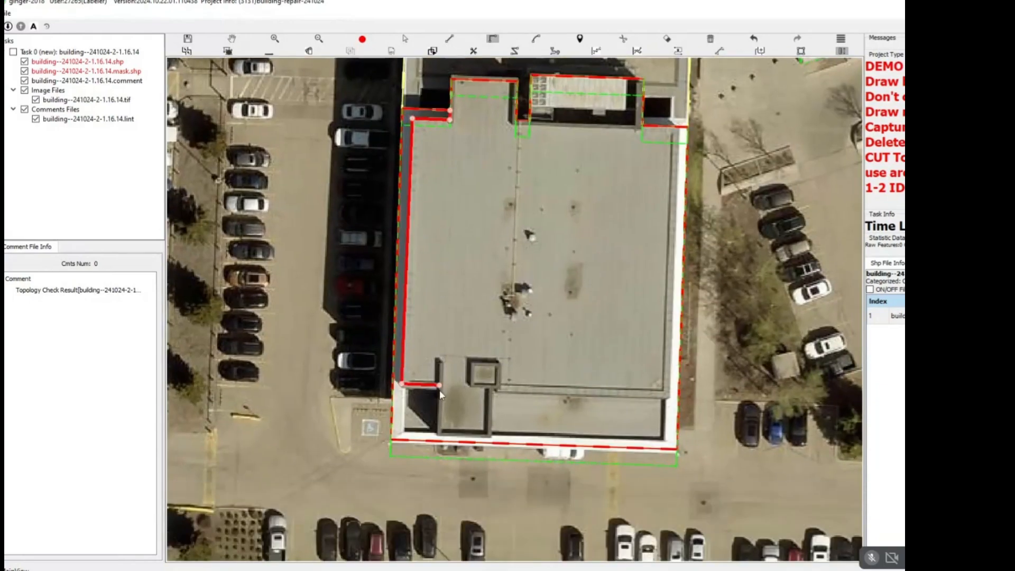
{"action": "left_click", "coordinate": [439, 436]}
{"action": "left_click", "coordinate": [491, 435]}
{"action": "left_click", "coordinate": [491, 393]}
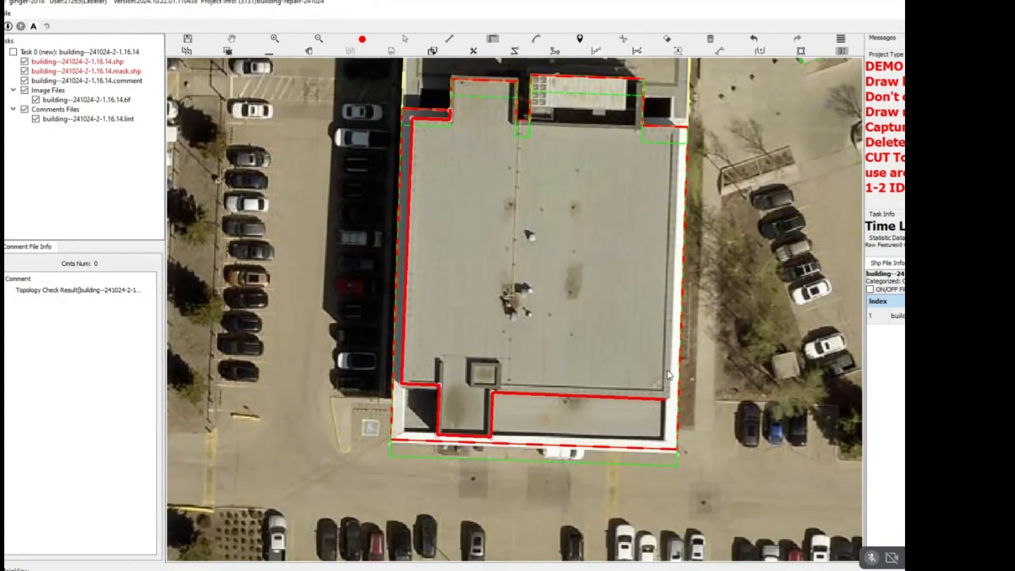
{"action": "left_click", "coordinate": [682, 119]}
{"action": "right_click", "coordinate": [653, 141]}
Outline the small square rooftop box near the southwest building's south end and select it together with the surrounding roof sections.
{"action": "left_click_drag", "start_coordinate": [461, 420], "coordinate": [478, 363]}
{"action": "scroll", "coordinate": [478, 363], "scroll_direction": "up", "scroll_amount": 5}
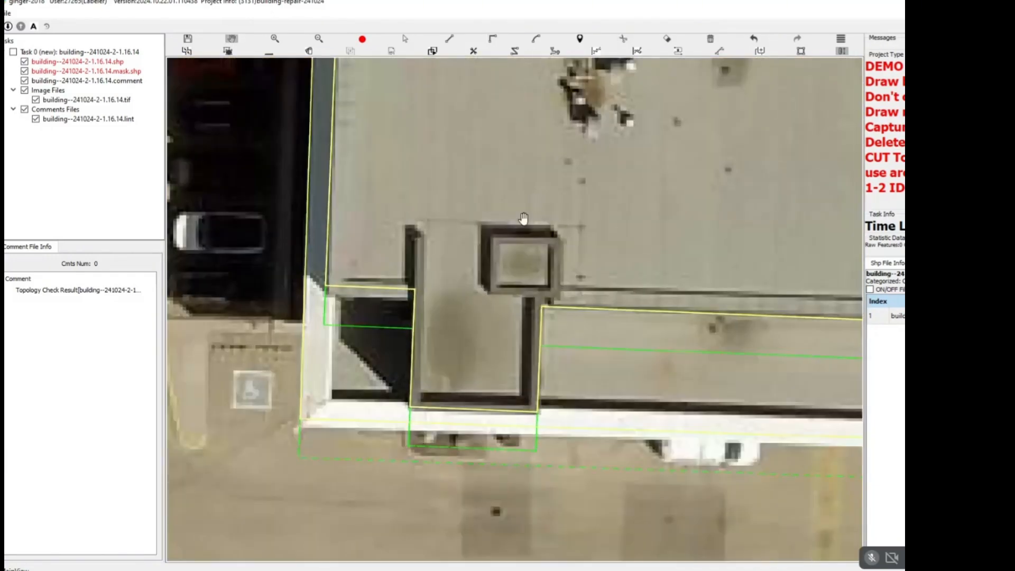
{"action": "key", "text": "r"}
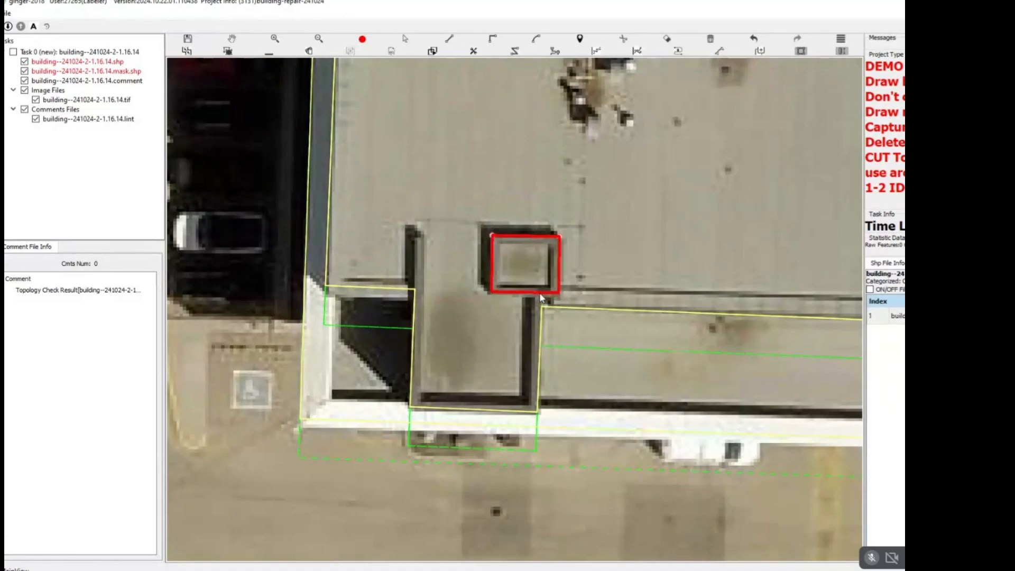
{"action": "key", "text": "s"}
{"action": "left_click_drag", "start_coordinate": [608, 166], "coordinate": [392, 423]}
{"action": "key", "text": "h"}
Outline the square rooftop structure with two vents in the middle of the long west building as a rectangle.
{"action": "scroll", "coordinate": [431, 388], "scroll_direction": "down", "scroll_amount": 7}
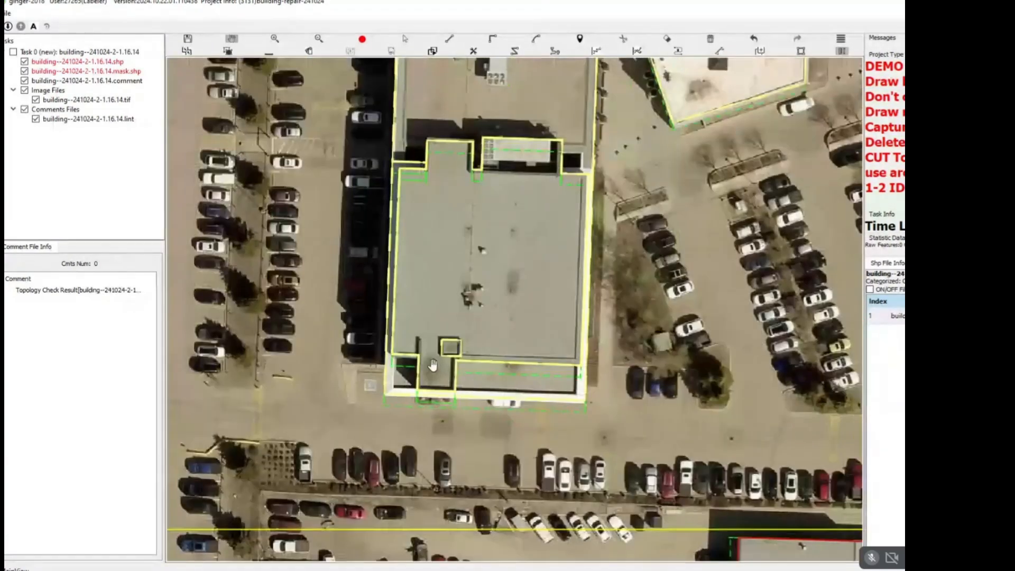
{"action": "left_click_drag", "start_coordinate": [485, 255], "coordinate": [496, 377]}
{"action": "left_click_drag", "start_coordinate": [472, 274], "coordinate": [467, 345]}
{"action": "scroll", "coordinate": [469, 331], "scroll_direction": "up", "scroll_amount": 2}
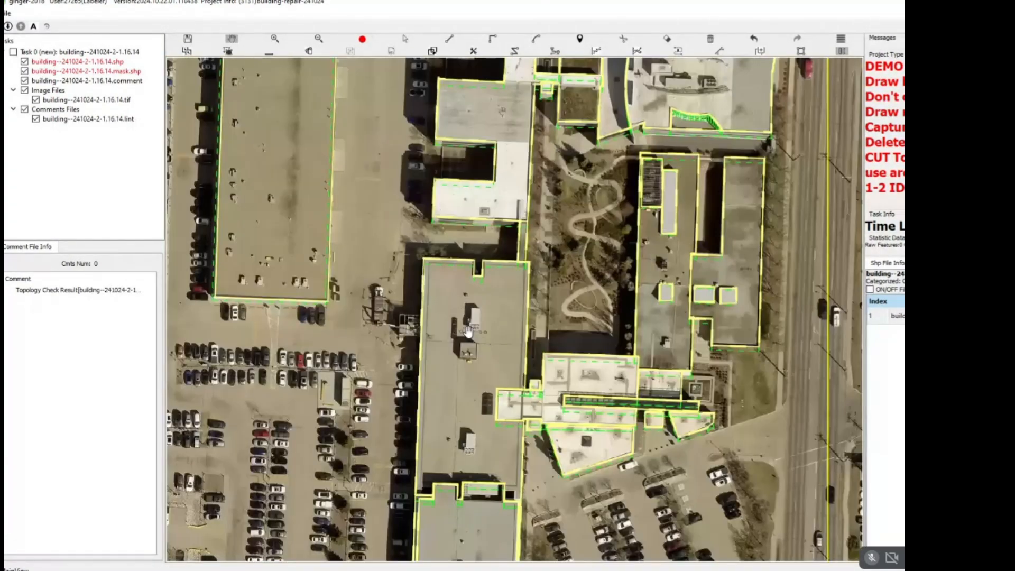
{"action": "scroll", "coordinate": [468, 331], "scroll_direction": "up", "scroll_amount": 4}
{"action": "left_click", "coordinate": [444, 347]}
{"action": "left_click", "coordinate": [512, 347]}
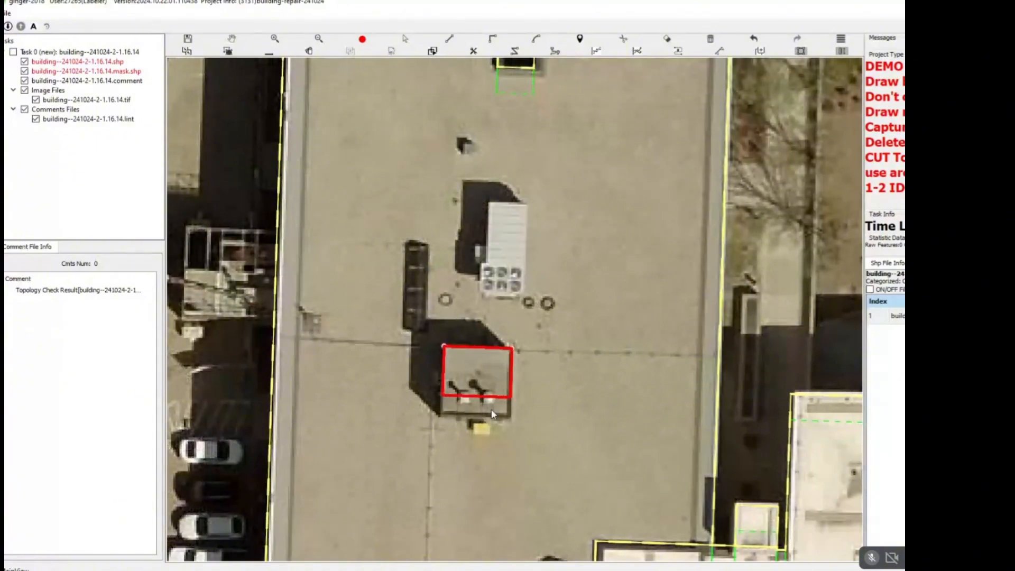
{"action": "left_click", "coordinate": [497, 417]}
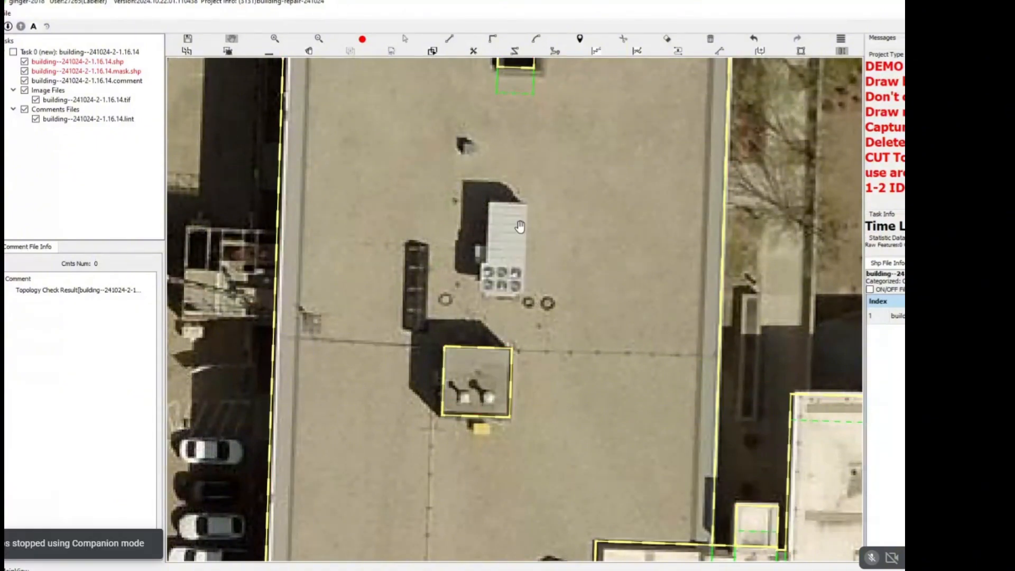
Split the southern white roof from the grey roof along a line from the courtyard's northeast corner to the east edge.
{"action": "scroll", "coordinate": [518, 236], "scroll_direction": "down", "scroll_amount": 3}
{"action": "scroll", "coordinate": [518, 235], "scroll_direction": "down", "scroll_amount": 3}
{"action": "left_click_drag", "start_coordinate": [542, 261], "coordinate": [420, 411]}
{"action": "left_click_drag", "start_coordinate": [538, 275], "coordinate": [551, 417]}
{"action": "scroll", "coordinate": [410, 317], "scroll_direction": "up", "scroll_amount": 3}
{"action": "key", "text": "space"}
{"action": "scroll", "coordinate": [448, 350], "scroll_direction": "up", "scroll_amount": 5}
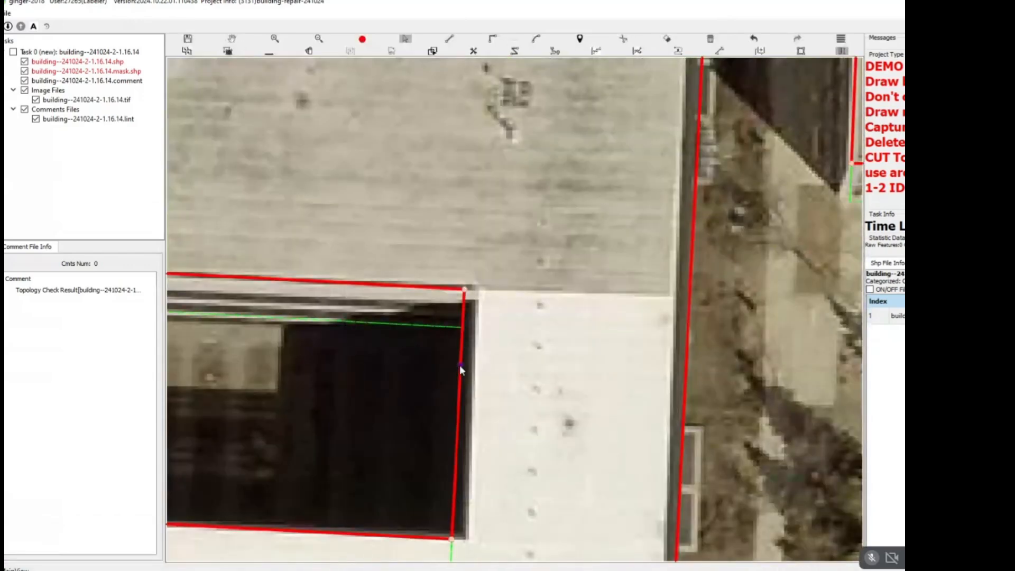
{"action": "scroll", "coordinate": [502, 279], "scroll_direction": "down", "scroll_amount": 2}
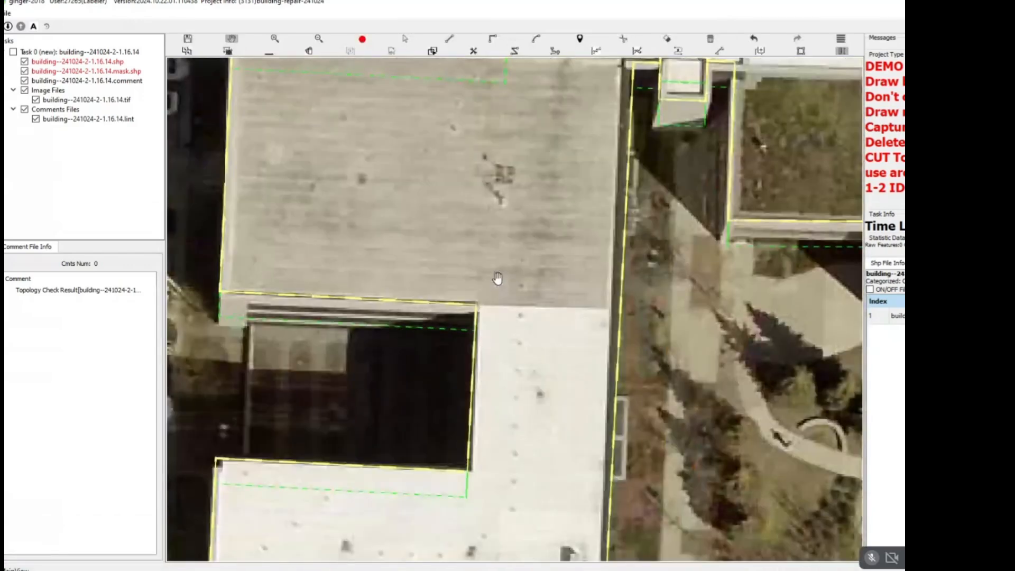
{"action": "key", "text": "d"}
{"action": "left_click", "coordinate": [476, 305]}
{"action": "left_click", "coordinate": [646, 314]}
{"action": "key", "text": "c"}
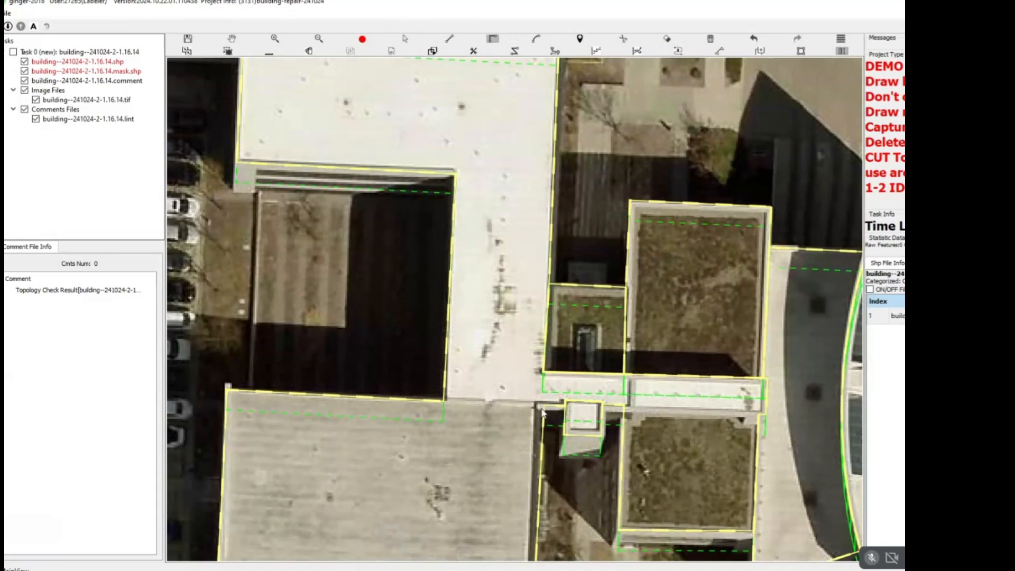
Split the grey roof from the white roof to its north along their shared edge, ending at the upper courtyard's southeast corner.
{"action": "left_click", "coordinate": [542, 412]}
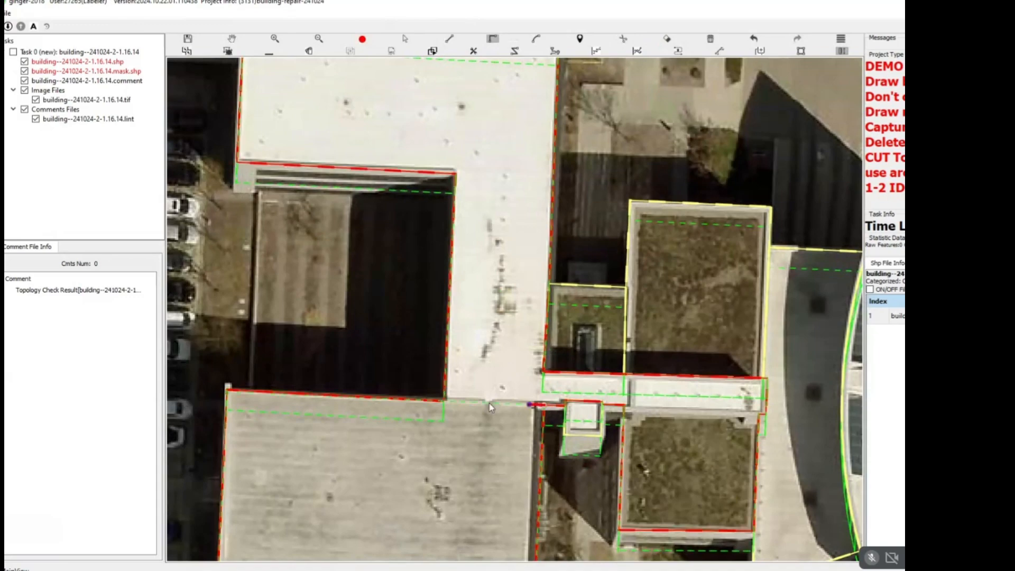
{"action": "key", "text": "l"}
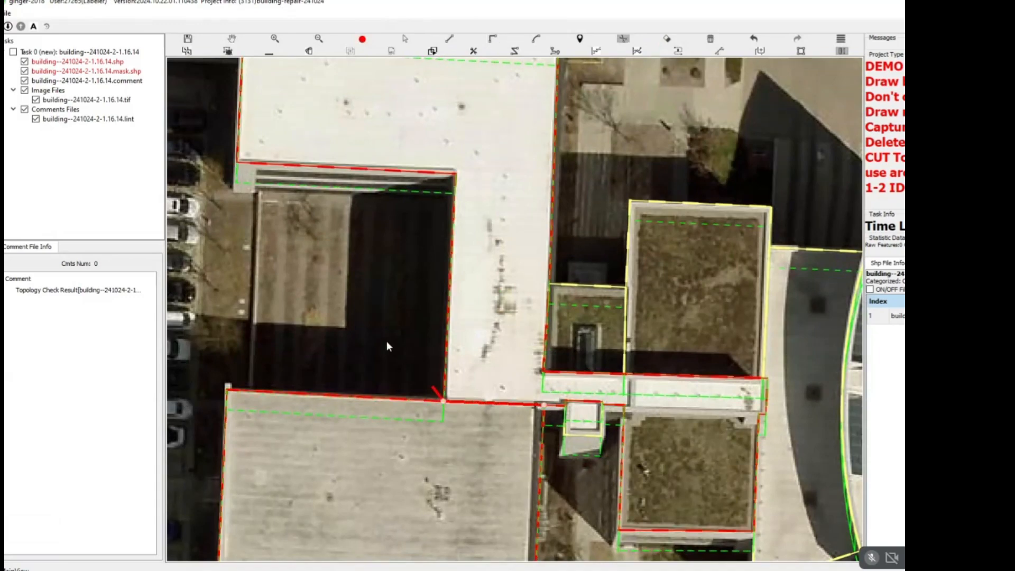
{"action": "left_click", "coordinate": [676, 482]}
Select all the connected campus roofs and rooftop structures and group them as one building.
{"action": "scroll", "coordinate": [656, 466], "scroll_direction": "down", "scroll_amount": 7}
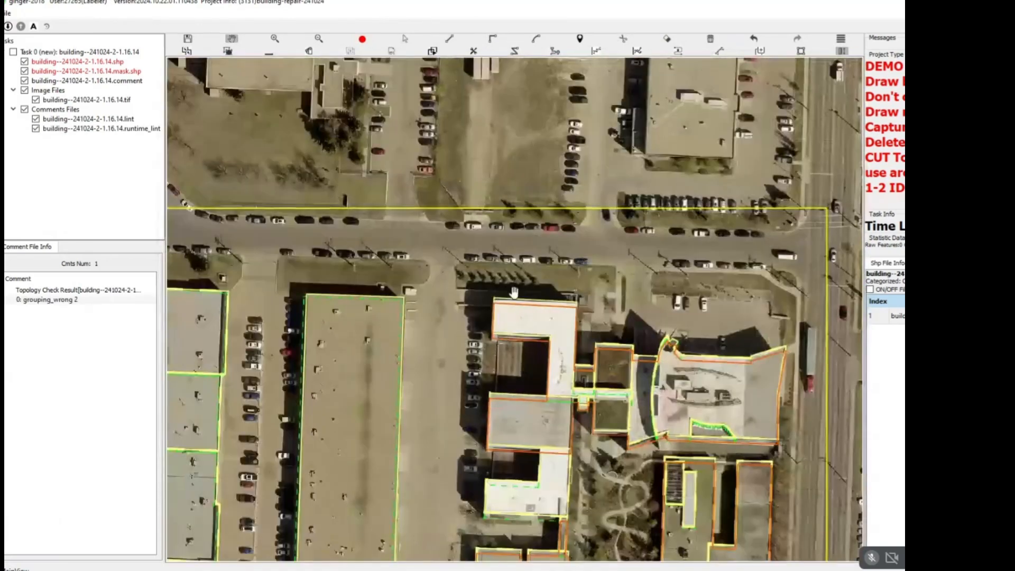
{"action": "scroll", "coordinate": [489, 271], "scroll_direction": "down", "scroll_amount": 2}
{"action": "key", "text": "s"}
{"action": "left_click_drag", "start_coordinate": [489, 247], "coordinate": [692, 561]}
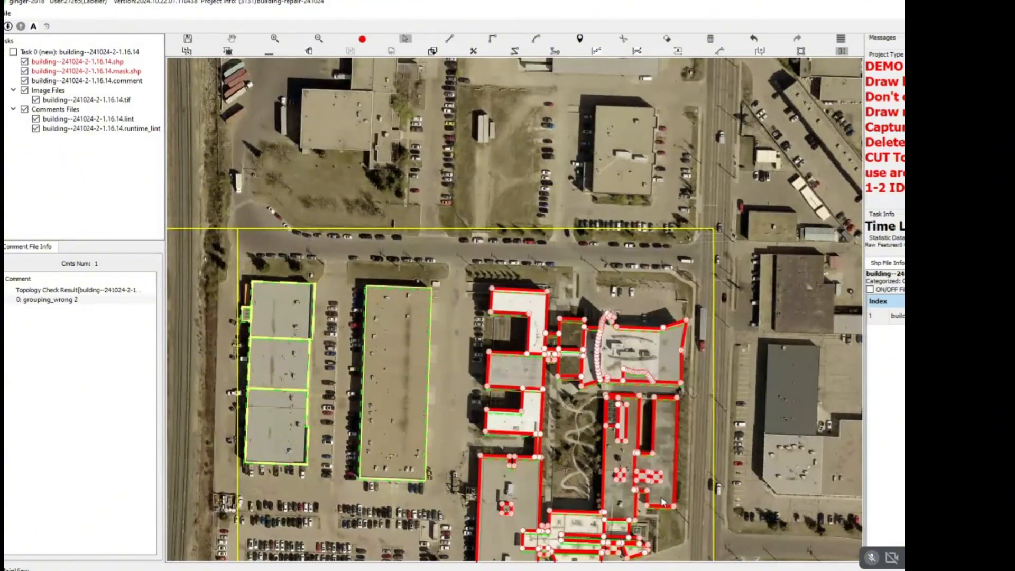
{"action": "key", "text": "h"}
{"action": "left_click_drag", "start_coordinate": [664, 502], "coordinate": [639, 314]}
{"action": "left_click_drag", "start_coordinate": [684, 196], "coordinate": [684, 220]}
{"action": "key", "text": "s"}
{"action": "left_click_drag", "start_coordinate": [696, 127], "coordinate": [459, 492]}
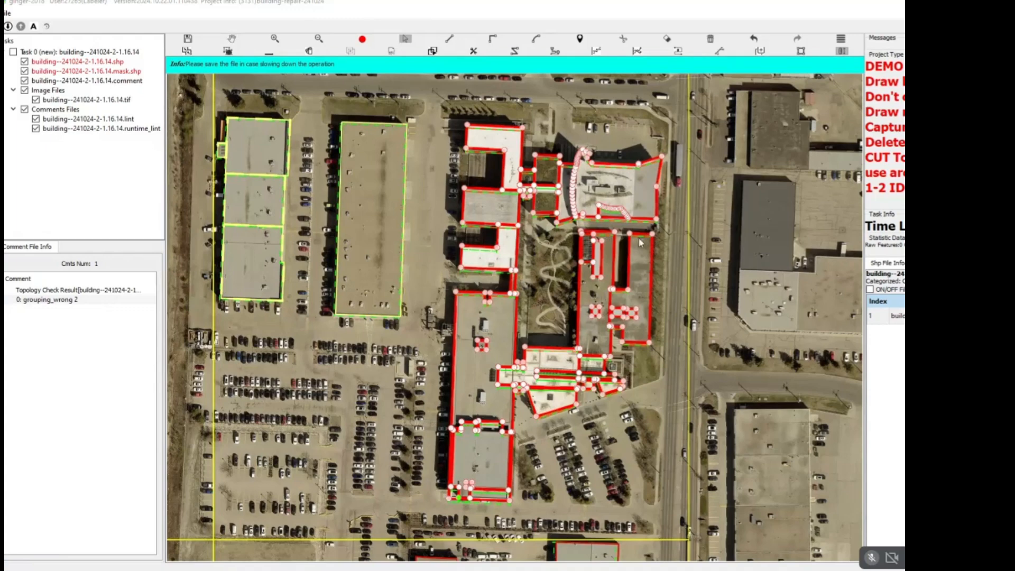
{"action": "key", "text": "h"}
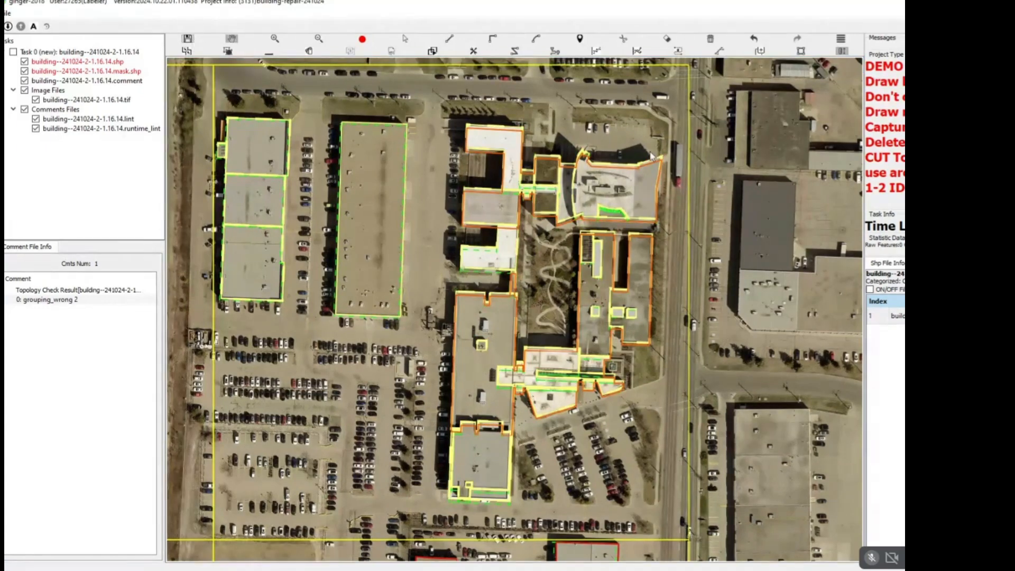
Review the grouped campus outlines, survey the unrepaired buildings to the south, and inspect the southwestern townhouse blocks against the bare imagery.
{"action": "scroll", "coordinate": [592, 169], "scroll_direction": "up", "scroll_amount": 4}
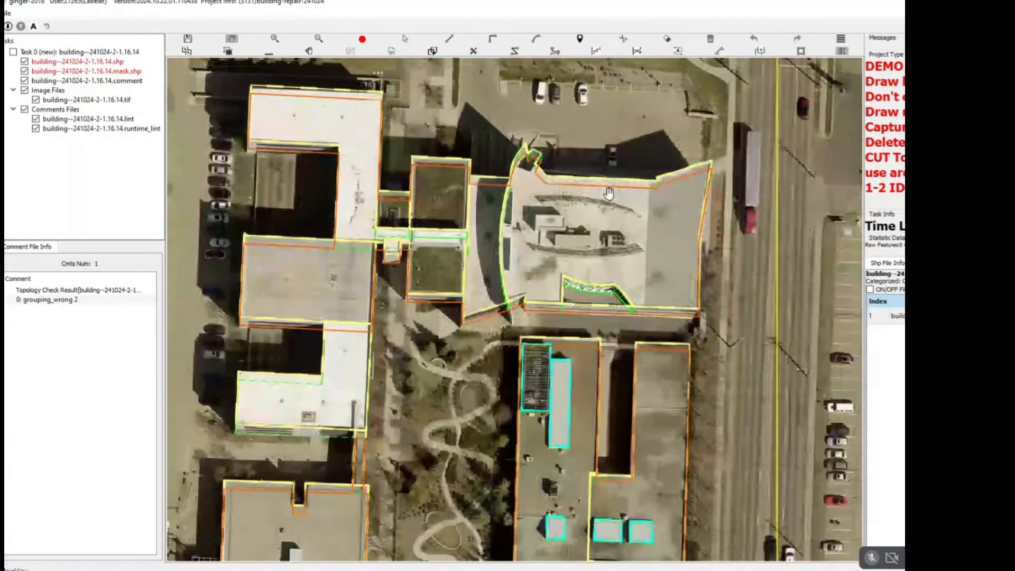
{"action": "scroll", "coordinate": [607, 201], "scroll_direction": "down", "scroll_amount": 6}
{"action": "left_click_drag", "start_coordinate": [607, 203], "coordinate": [617, 130]}
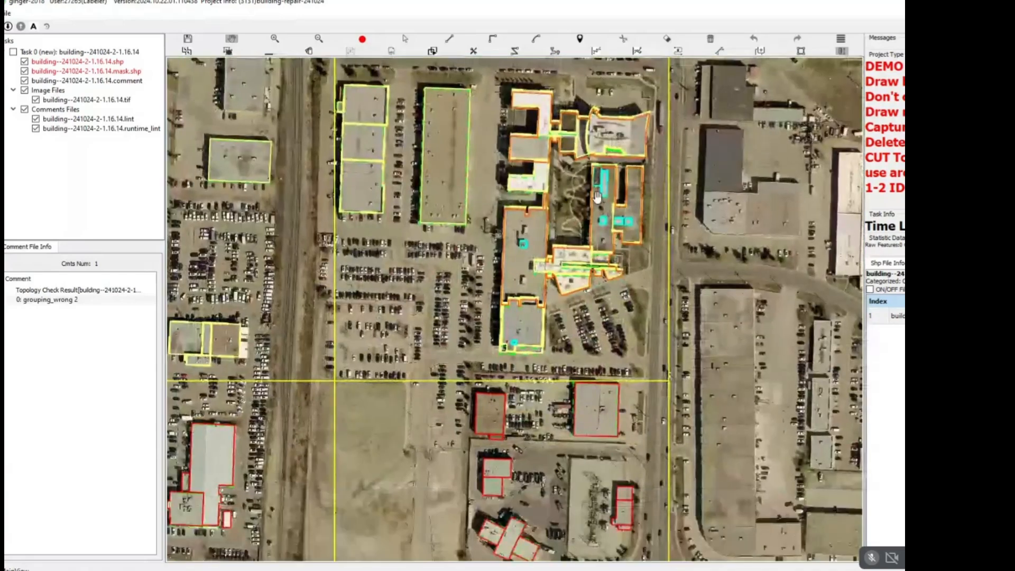
{"action": "left_click_drag", "start_coordinate": [550, 275], "coordinate": [565, 214]}
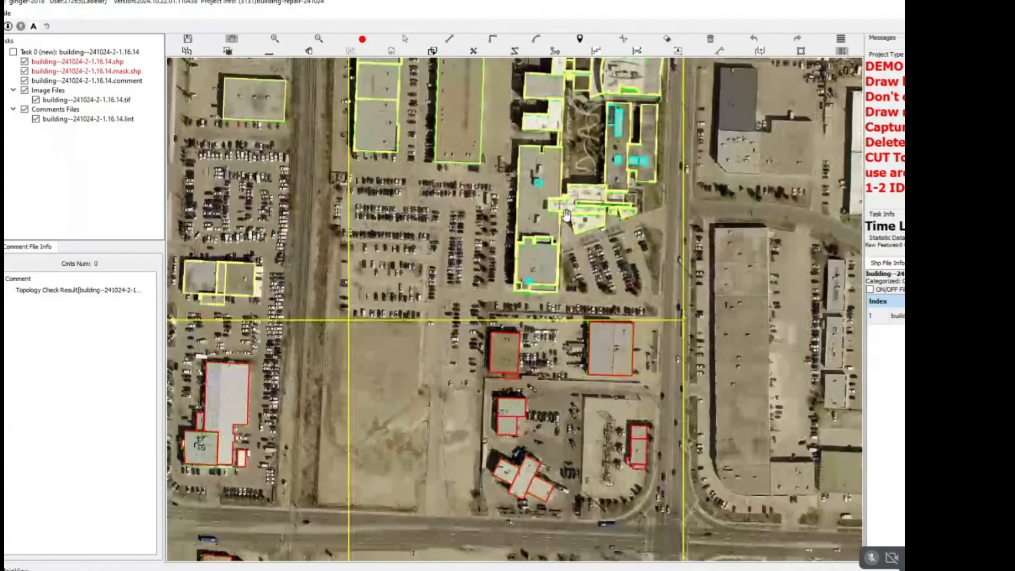
{"action": "scroll", "coordinate": [592, 266], "scroll_direction": "down", "scroll_amount": 1}
{"action": "left_click_drag", "start_coordinate": [530, 555], "coordinate": [566, 307]}
{"action": "scroll", "coordinate": [570, 298], "scroll_direction": "down", "scroll_amount": 1}
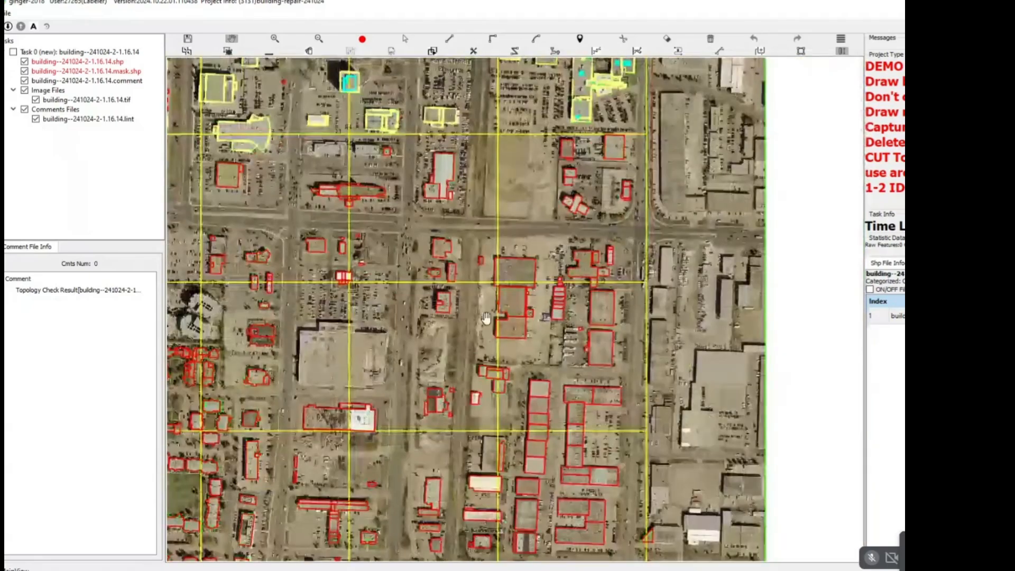
{"action": "left_click_drag", "start_coordinate": [365, 327], "coordinate": [537, 227]}
{"action": "scroll", "coordinate": [511, 228], "scroll_direction": "up", "scroll_amount": 1}
{"action": "left_click_drag", "start_coordinate": [360, 241], "coordinate": [517, 219]}
{"action": "left_click_drag", "start_coordinate": [438, 212], "coordinate": [532, 240]}
{"action": "scroll", "coordinate": [529, 241], "scroll_direction": "up", "scroll_amount": 4}
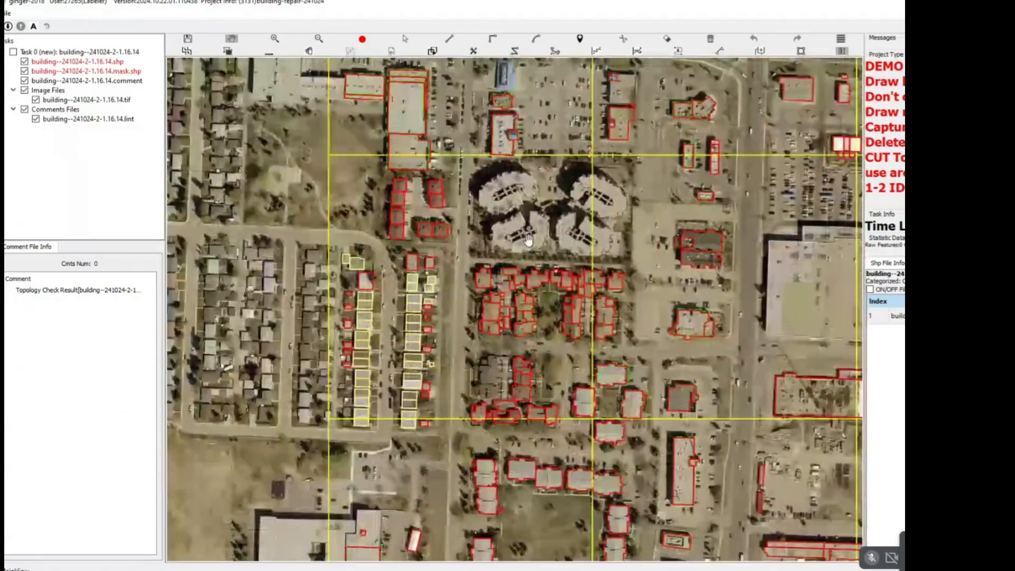
{"action": "left_click_drag", "start_coordinate": [504, 307], "coordinate": [474, 185]}
{"action": "key", "text": "space"}
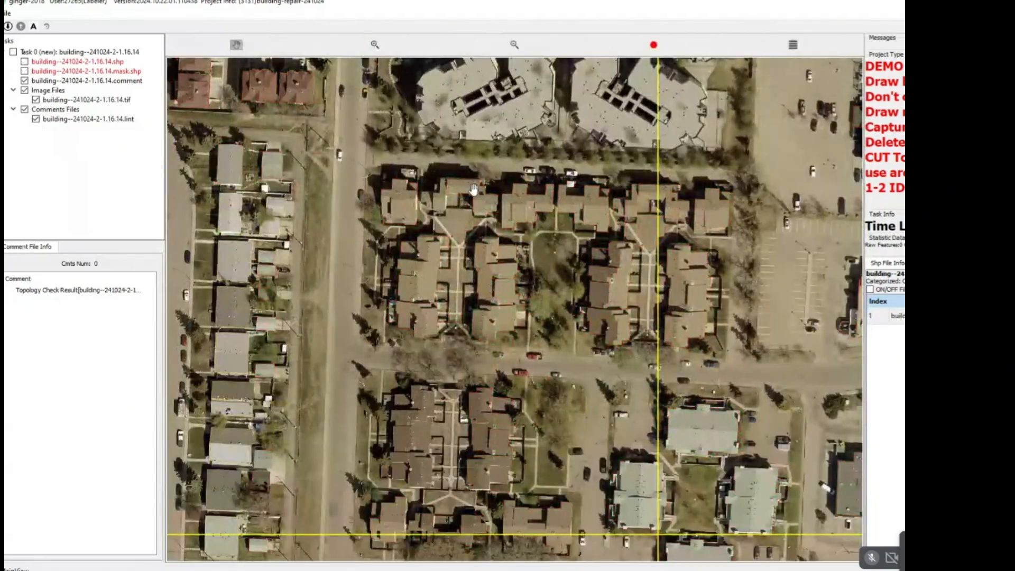
{"action": "key", "text": "space"}
{"action": "scroll", "coordinate": [473, 189], "scroll_direction": "up", "scroll_amount": 1}
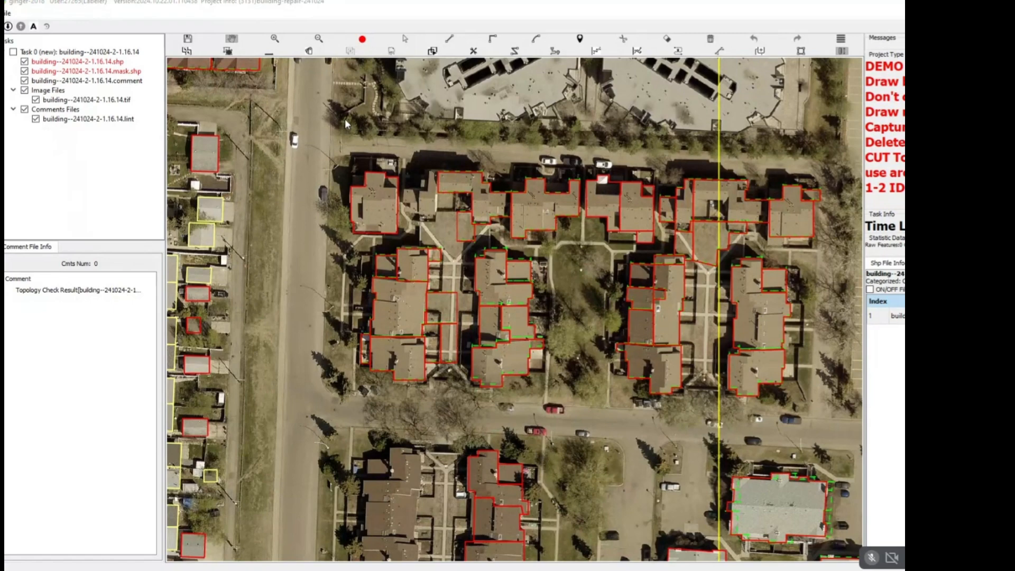
Delete the stray outlines over the walkways between the two western townhouse blocks and check the remaining outlines against the bare imagery.
{"action": "key", "text": "s"}
{"action": "left_click_drag", "start_coordinate": [442, 283], "coordinate": [451, 356]}
{"action": "key", "text": "Delete"}
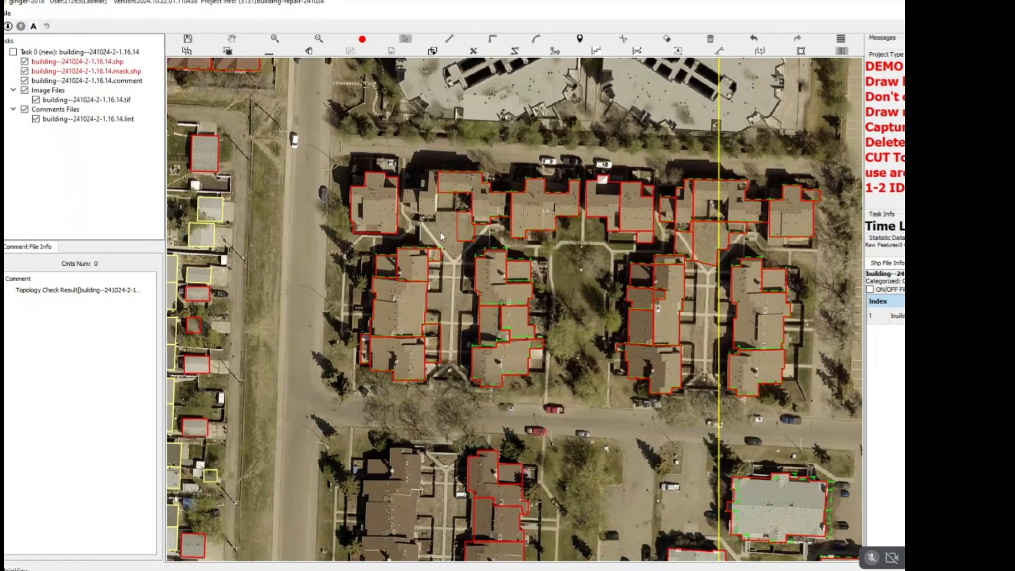
{"action": "key", "text": "Delete"}
{"action": "key", "text": "h"}
{"action": "key", "text": "space"}
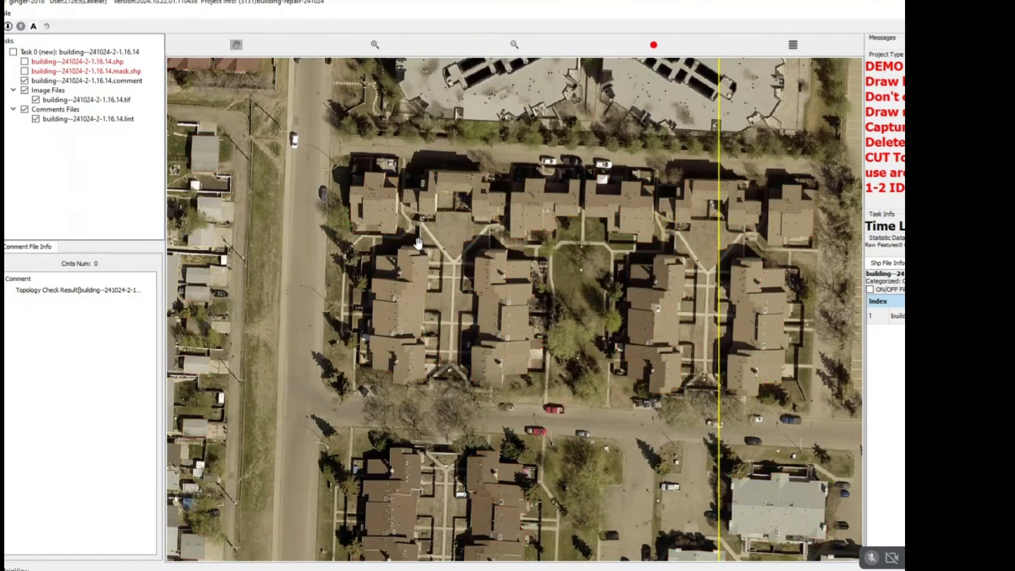
{"action": "key", "text": "space"}
{"action": "key", "text": "space"}
{"action": "key", "text": "space"}
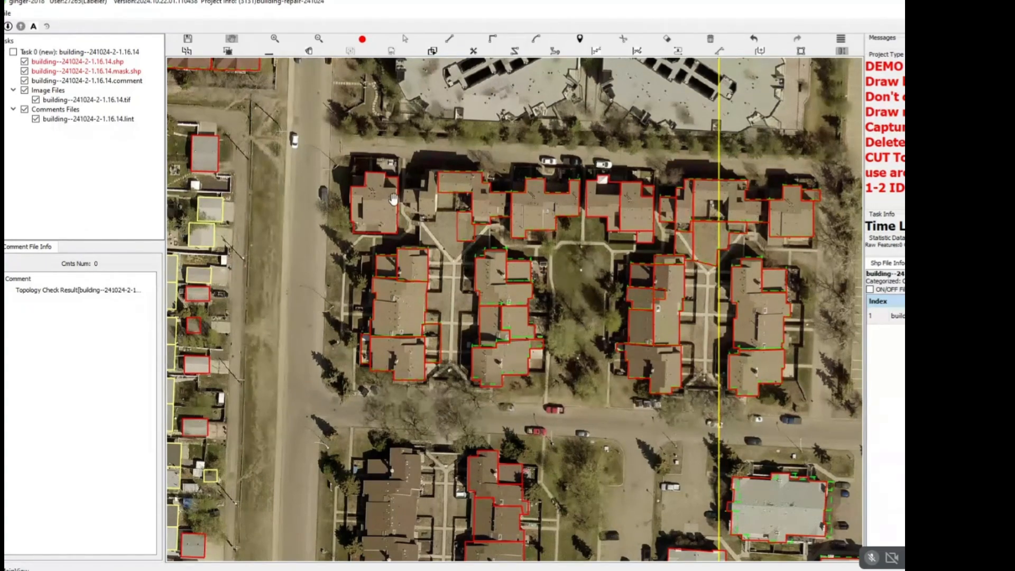
{"action": "left_click_drag", "start_coordinate": [426, 255], "coordinate": [426, 251]}
Delete all the incorrect outlines of the northern townhouse complex, including the leftover ones at its northeast corner.
{"action": "key", "text": "s"}
{"action": "left_click_drag", "start_coordinate": [328, 141], "coordinate": [795, 389]}
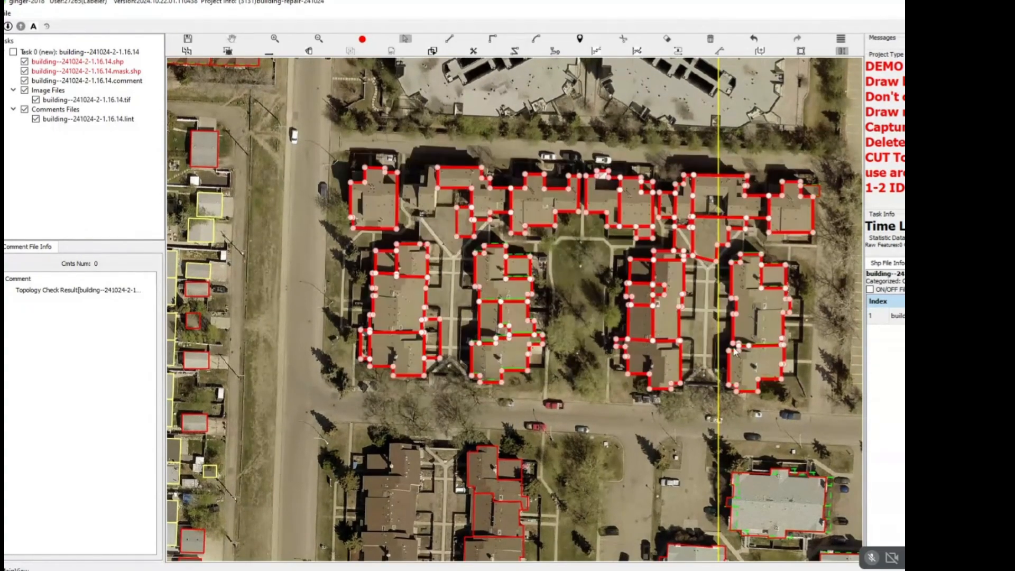
{"action": "key", "text": "Delete"}
{"action": "key", "text": "h"}
{"action": "key", "text": "s"}
{"action": "left_click_drag", "start_coordinate": [742, 147], "coordinate": [823, 224]}
{"action": "key", "text": "Delete"}
{"action": "key", "text": "h"}
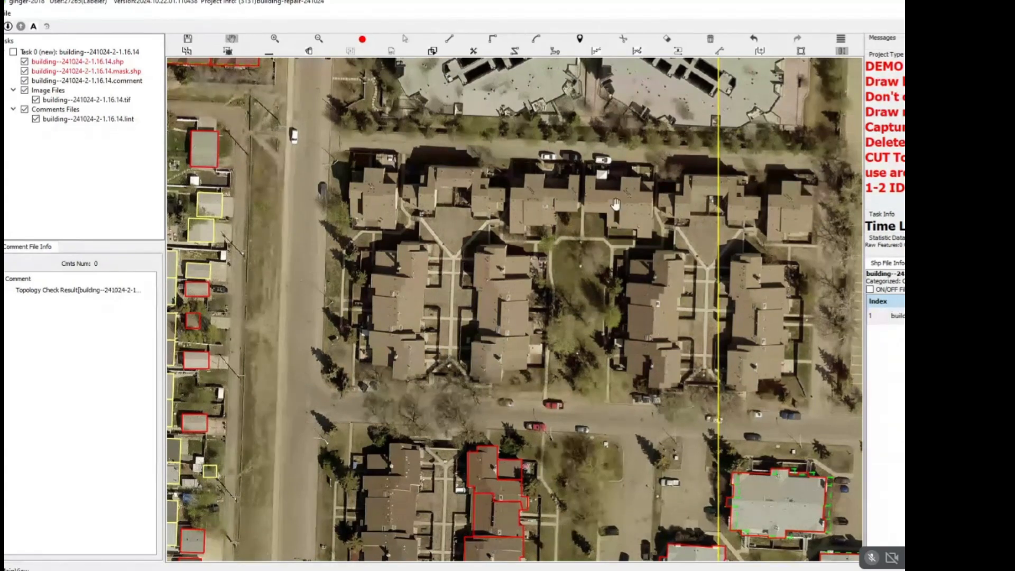
{"action": "scroll", "coordinate": [569, 206], "scroll_direction": "down", "scroll_amount": 3}
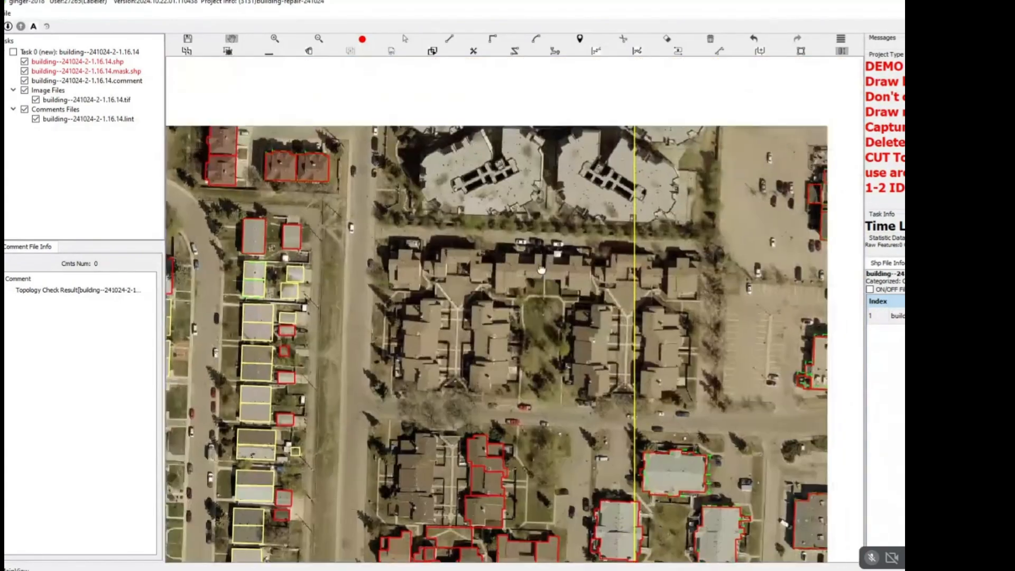
{"action": "scroll", "coordinate": [545, 260], "scroll_direction": "down", "scroll_amount": 2}
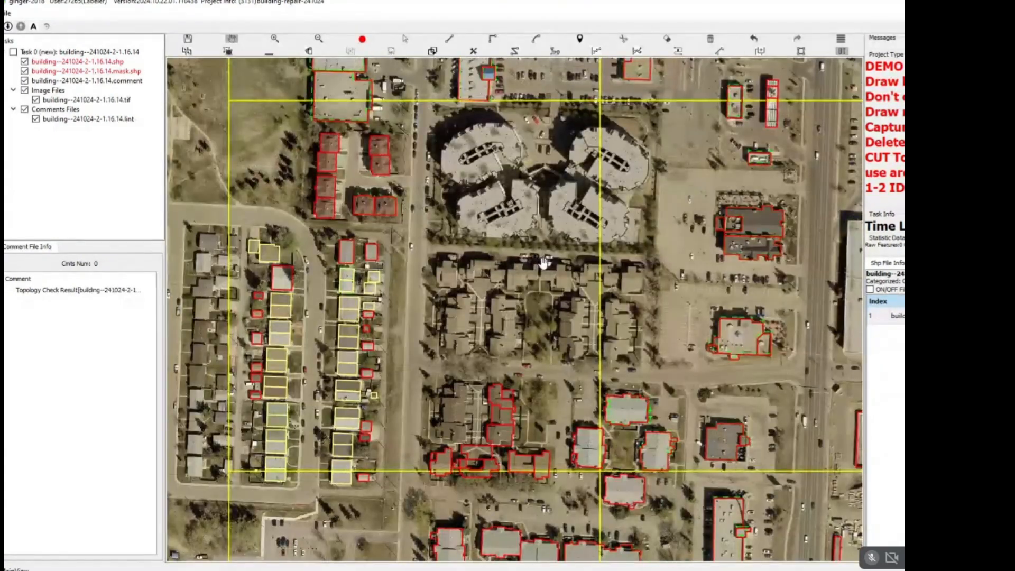
Delete all the outlines of the southern townhouse complex, including the remaining ones at its southeast corner.
{"action": "left_click_drag", "start_coordinate": [543, 262], "coordinate": [566, 174]}
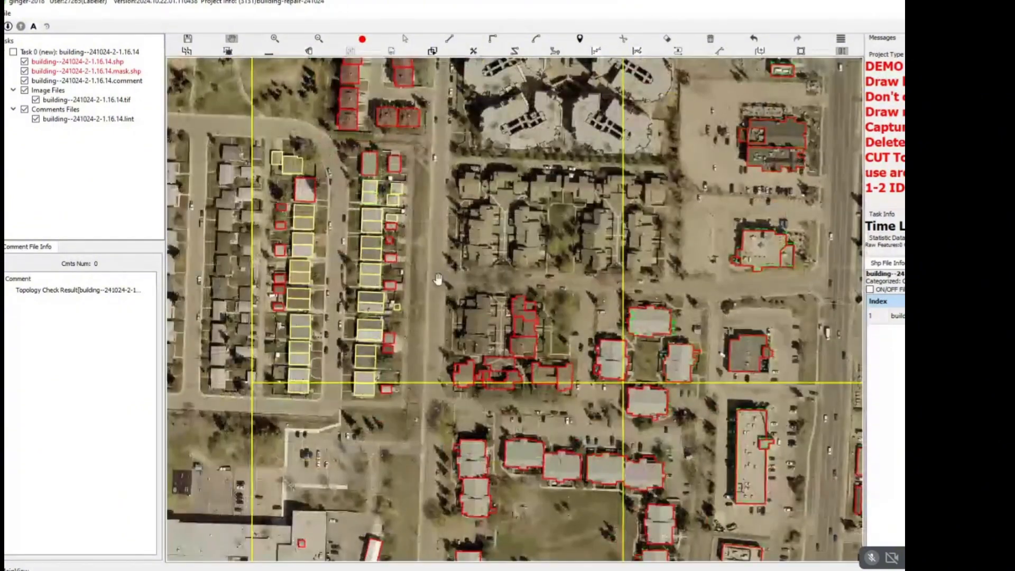
{"action": "key", "text": "s"}
{"action": "left_click_drag", "start_coordinate": [437, 281], "coordinate": [559, 388]}
{"action": "key", "text": "Delete"}
{"action": "key", "text": "h"}
{"action": "key", "text": "s"}
{"action": "left_click_drag", "start_coordinate": [532, 347], "coordinate": [575, 391]}
{"action": "key", "text": "Delete"}
{"action": "key", "text": "h"}
{"action": "left_click_drag", "start_coordinate": [522, 271], "coordinate": [496, 385]}
{"action": "scroll", "coordinate": [486, 275], "scroll_direction": "down", "scroll_amount": 3}
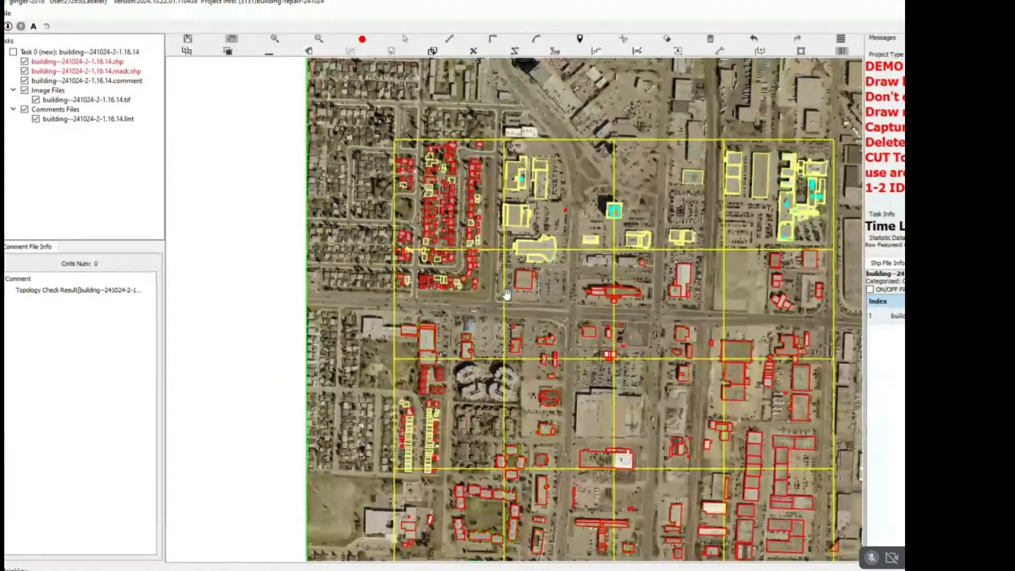
{"action": "left_click_drag", "start_coordinate": [557, 284], "coordinate": [530, 250]}
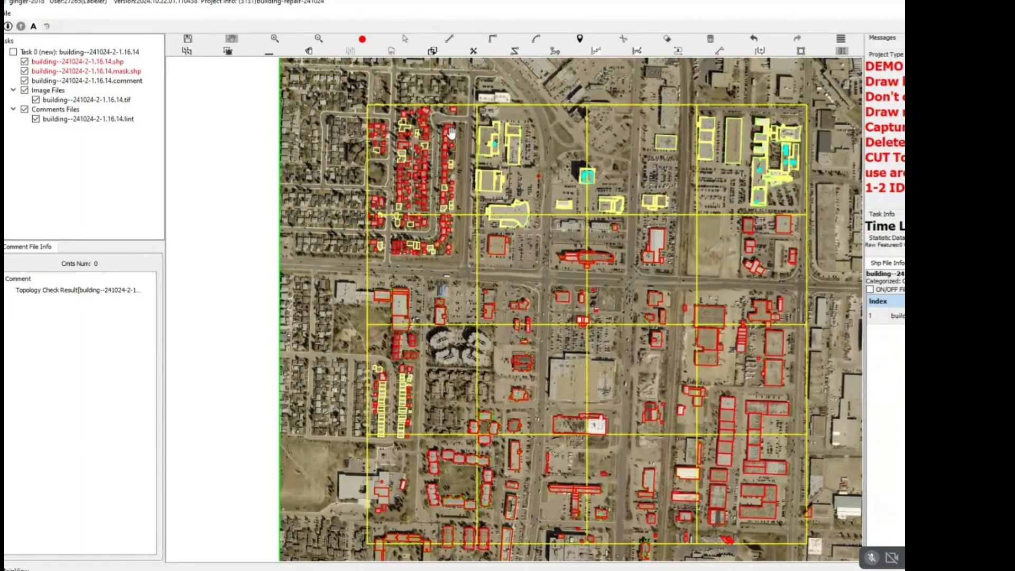
{"action": "key", "text": "l"}
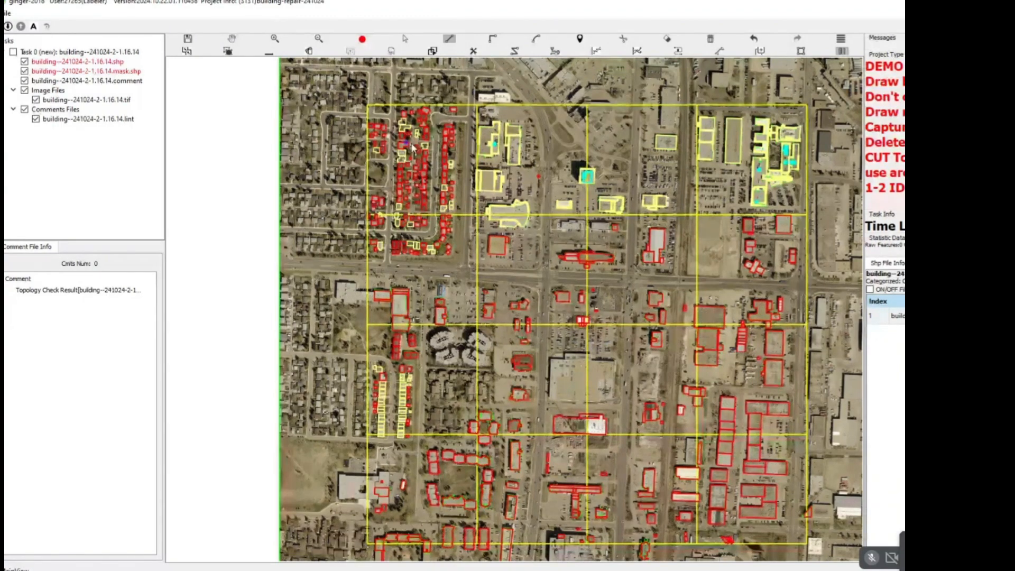
{"action": "left_click", "coordinate": [788, 154]}
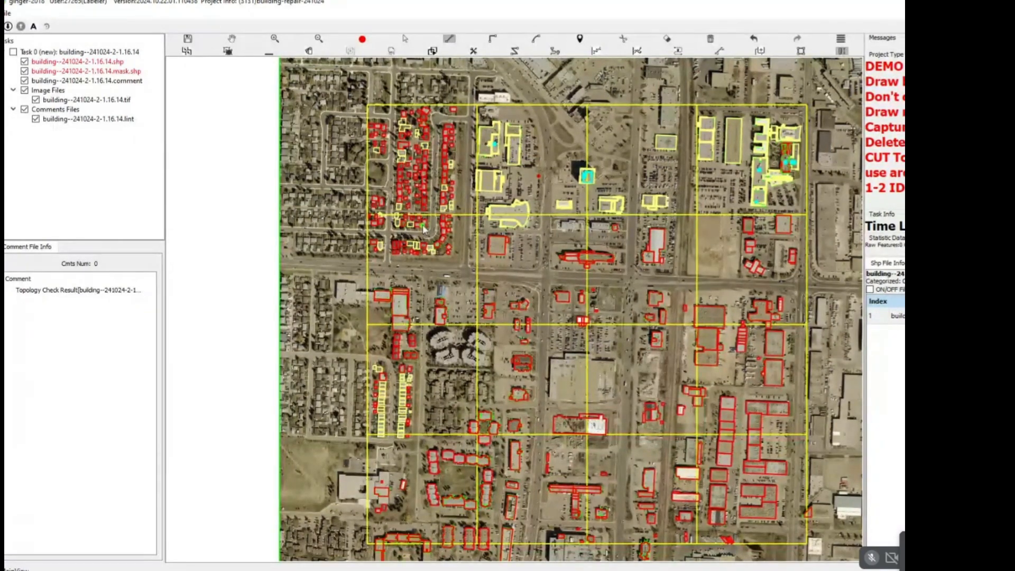
{"action": "left_click", "coordinate": [428, 163]}
{"action": "left_click", "coordinate": [376, 264]}
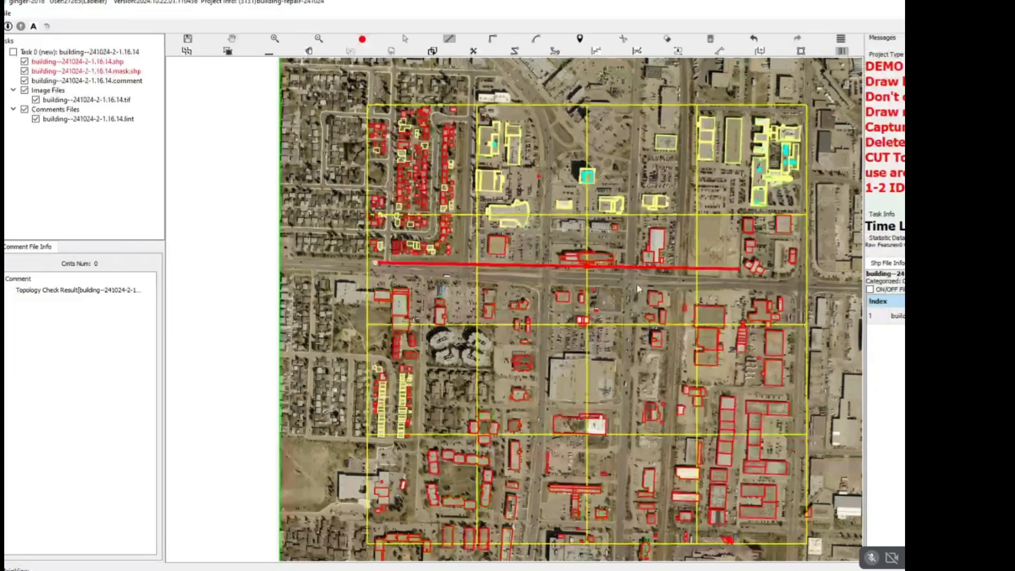
{"action": "key", "text": "Escape"}
{"action": "left_click", "coordinate": [405, 358]}
{"action": "key", "text": "Escape"}
{"action": "key", "text": "l"}
{"action": "left_click", "coordinate": [394, 127]}
{"action": "left_click", "coordinate": [778, 128]}
{"action": "left_click", "coordinate": [753, 276]}
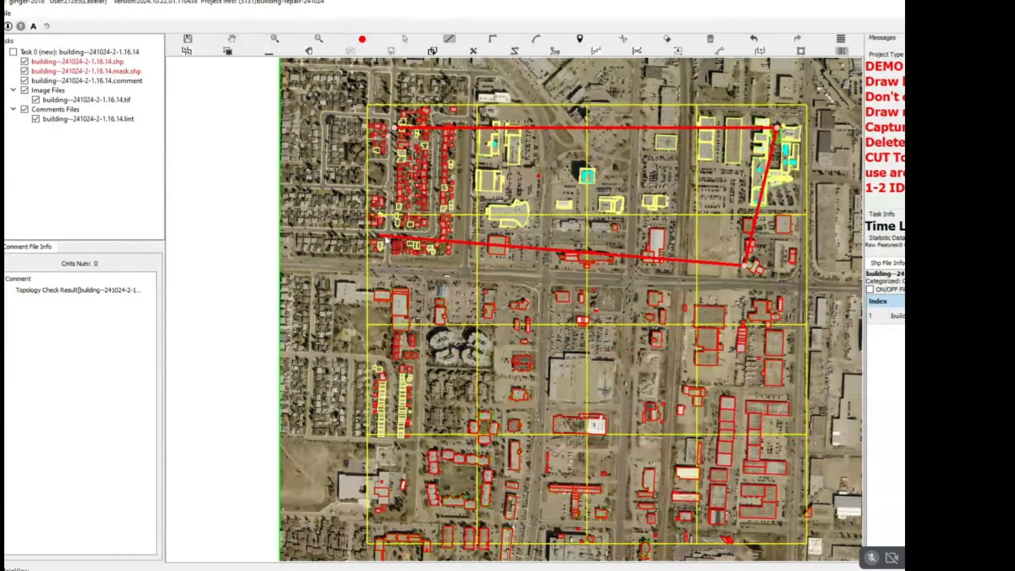
{"action": "key", "text": "Escape"}
Trace a temporary back-and-forth path across the grid rows, starting in the northwest and ending in the southeast, and discard it.
{"action": "key", "text": "l"}
{"action": "left_click", "coordinate": [345, 145]}
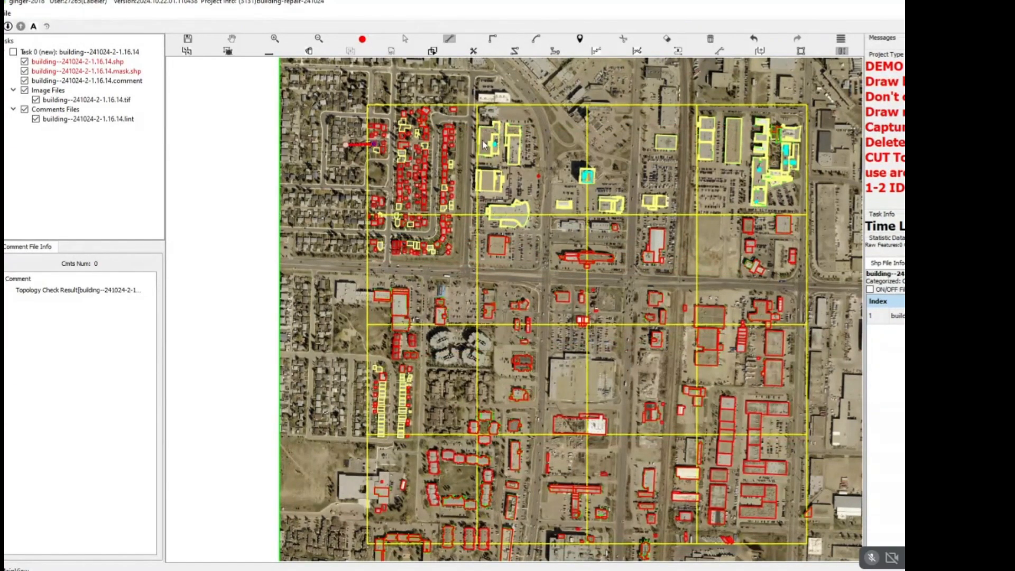
{"action": "left_click", "coordinate": [818, 132]}
{"action": "left_click", "coordinate": [816, 252]}
{"action": "left_click", "coordinate": [322, 258]}
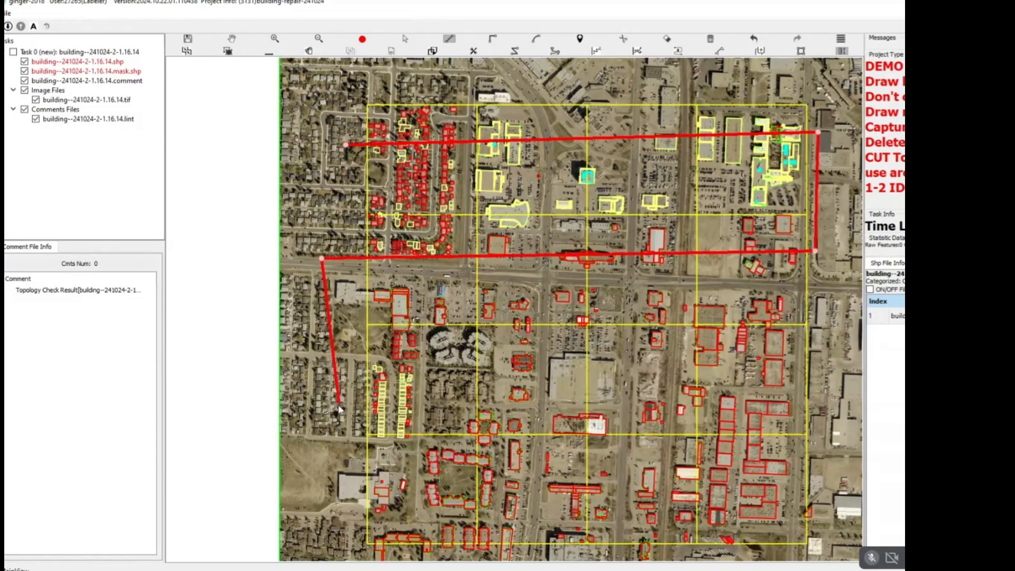
{"action": "left_click", "coordinate": [338, 404]}
{"action": "left_click", "coordinate": [826, 380]}
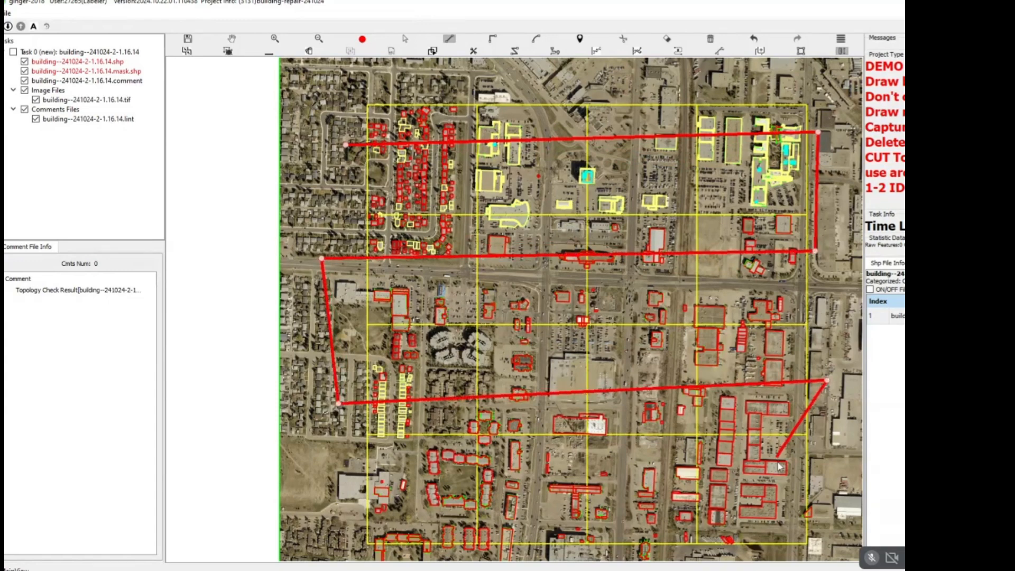
{"action": "left_click", "coordinate": [826, 496]}
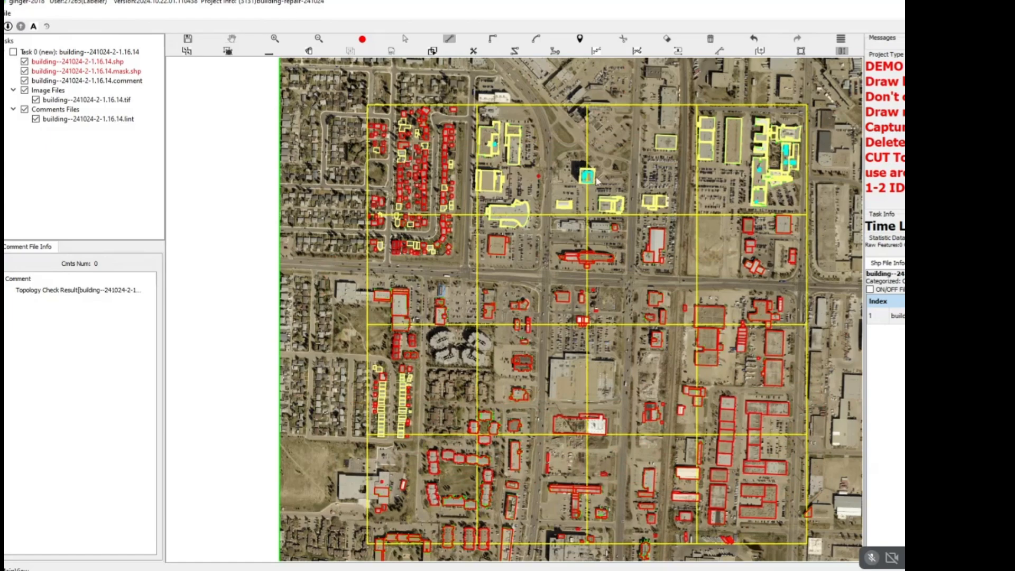
{"action": "key", "text": "Escape"}
Trace a right-angled outline around the entire connected roof of the western townhouse block, starting at its northeast corner, and close it.
{"action": "scroll", "coordinate": [444, 265], "scroll_direction": "down", "scroll_amount": 3}
{"action": "scroll", "coordinate": [443, 265], "scroll_direction": "up", "scroll_amount": 5}
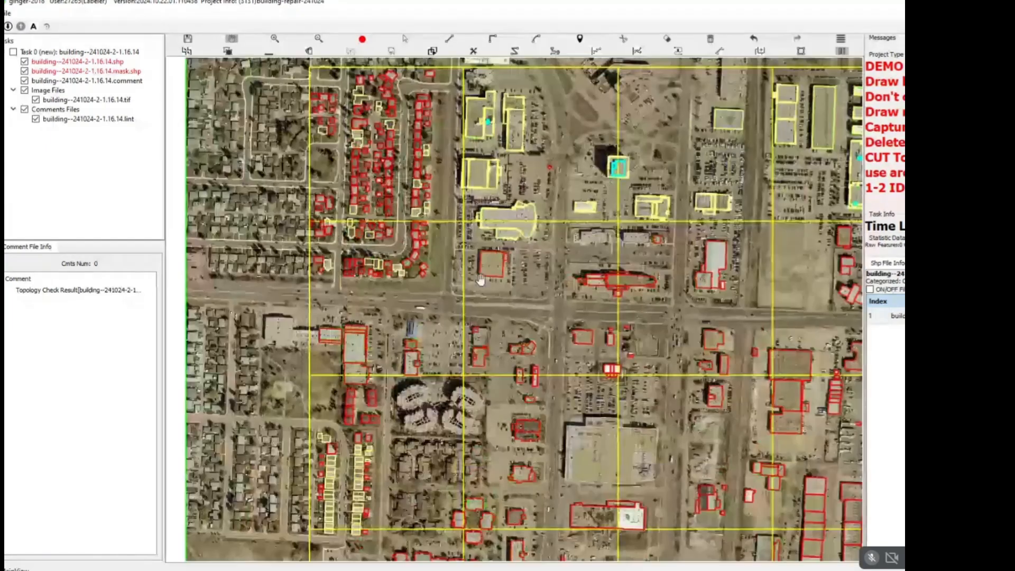
{"action": "scroll", "coordinate": [480, 279], "scroll_direction": "up", "scroll_amount": 1}
{"action": "left_click_drag", "start_coordinate": [501, 289], "coordinate": [619, 161]}
{"action": "left_click_drag", "start_coordinate": [513, 379], "coordinate": [503, 256]}
{"action": "scroll", "coordinate": [503, 256], "scroll_direction": "up", "scroll_amount": 4}
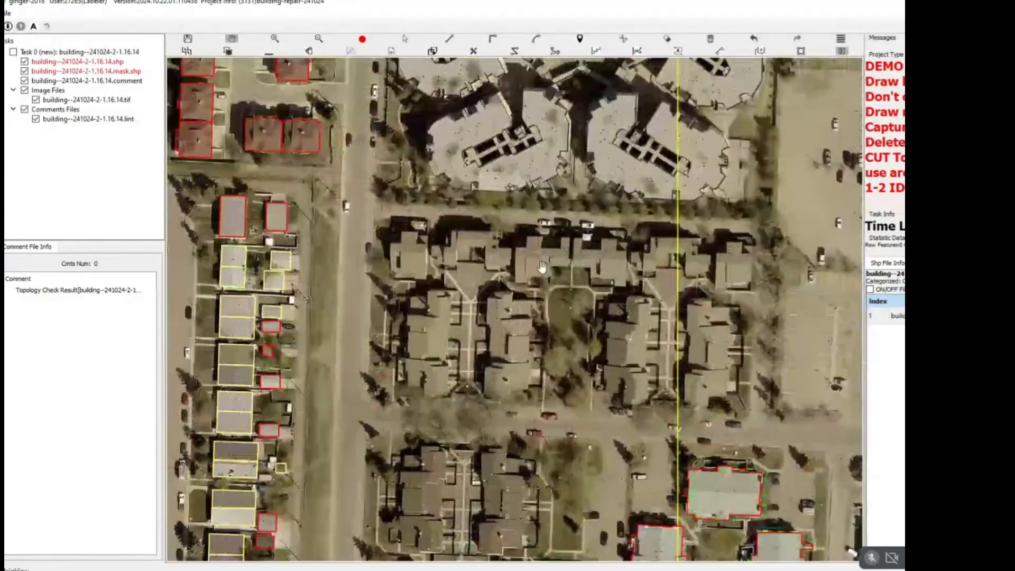
{"action": "scroll", "coordinate": [492, 256], "scroll_direction": "up", "scroll_amount": 1}
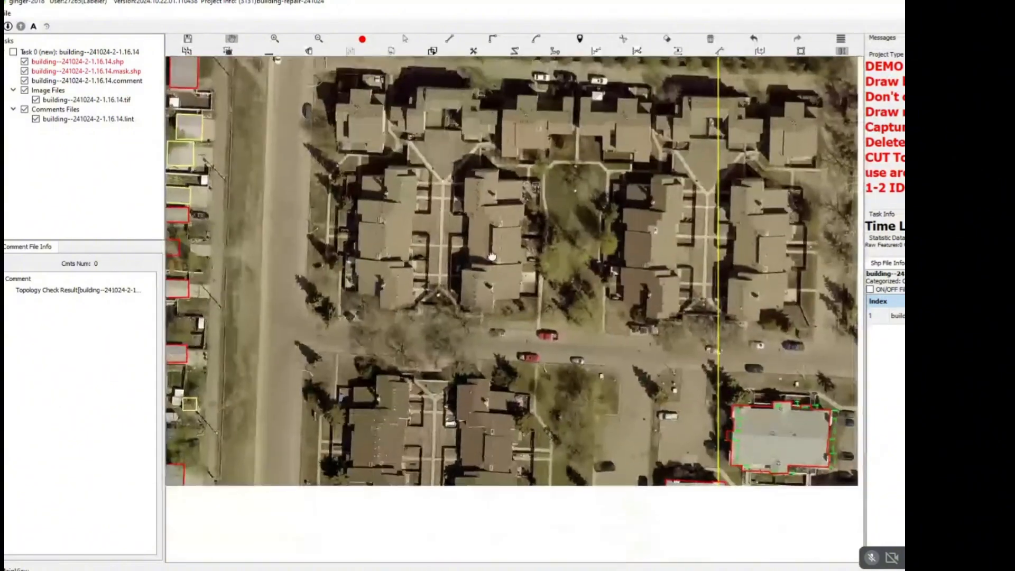
{"action": "left_click_drag", "start_coordinate": [492, 311], "coordinate": [496, 260]}
{"action": "left_click_drag", "start_coordinate": [434, 246], "coordinate": [446, 298]}
{"action": "left_click_drag", "start_coordinate": [442, 298], "coordinate": [471, 253]}
{"action": "left_click_drag", "start_coordinate": [442, 127], "coordinate": [437, 202]}
{"action": "scroll", "coordinate": [437, 202], "scroll_direction": "up", "scroll_amount": 2}
{"action": "key", "text": "r"}
{"action": "scroll", "coordinate": [479, 211], "scroll_direction": "up", "scroll_amount": 2}
{"action": "left_click", "coordinate": [480, 214]}
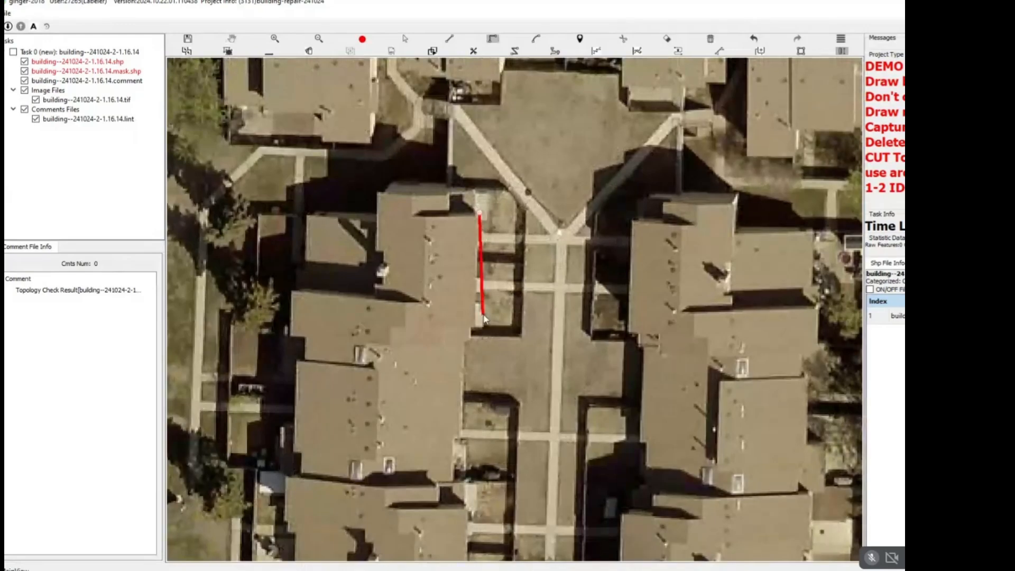
{"action": "left_click", "coordinate": [477, 326]}
{"action": "left_click", "coordinate": [464, 347]}
{"action": "left_click_drag", "start_coordinate": [452, 455], "coordinate": [484, 295]}
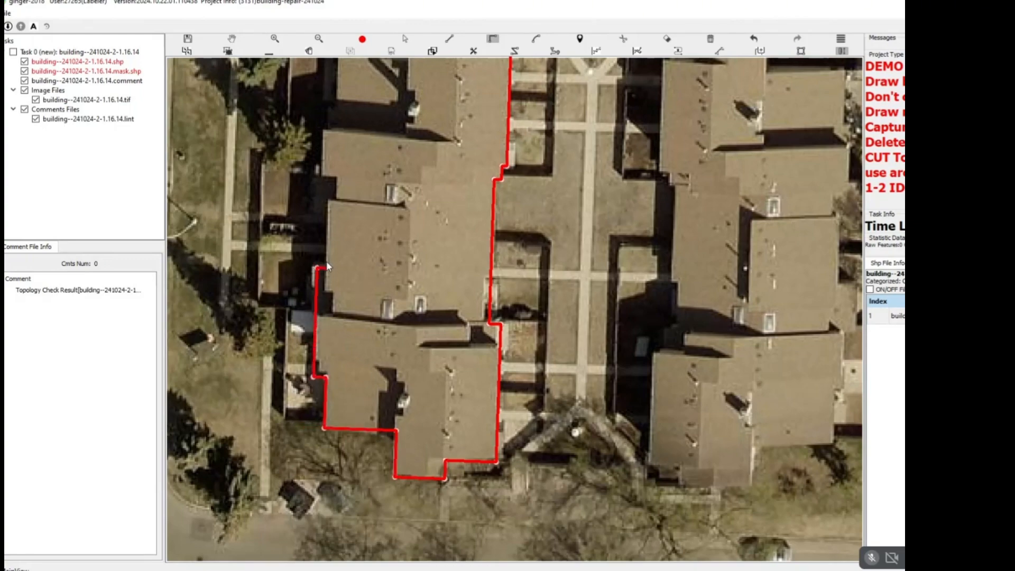
{"action": "left_click", "coordinate": [321, 168]}
{"action": "left_click_drag", "start_coordinate": [336, 133], "coordinate": [349, 266]}
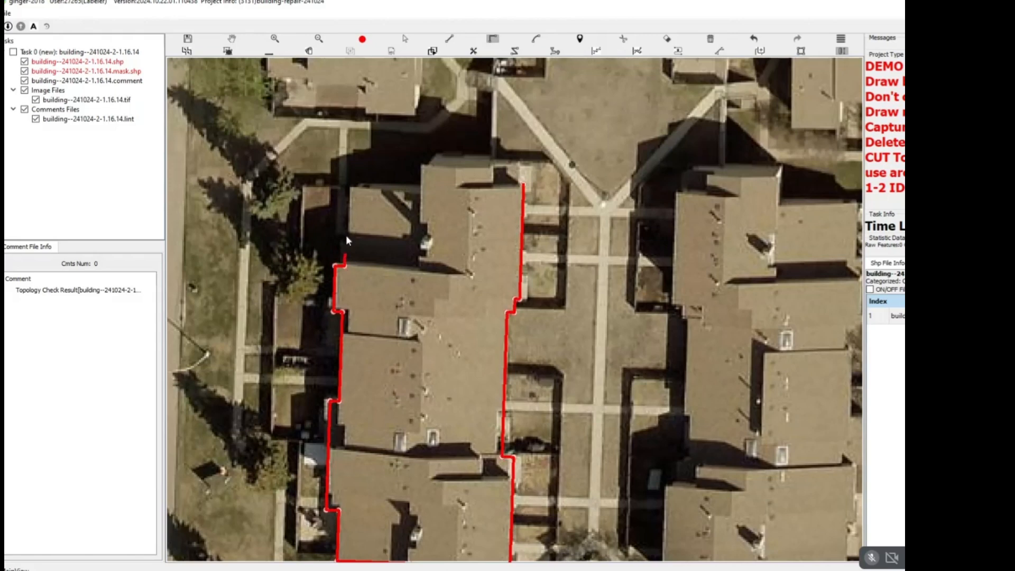
{"action": "left_click", "coordinate": [442, 163]}
{"action": "left_click", "coordinate": [494, 175]}
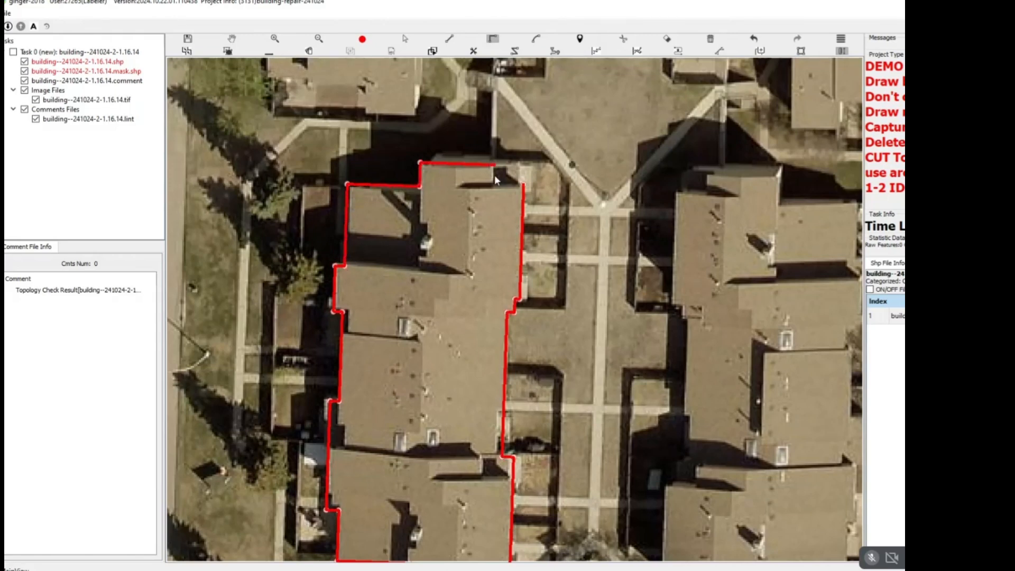
{"action": "double_click", "coordinate": [529, 185]}
{"action": "left_click", "coordinate": [469, 220]}
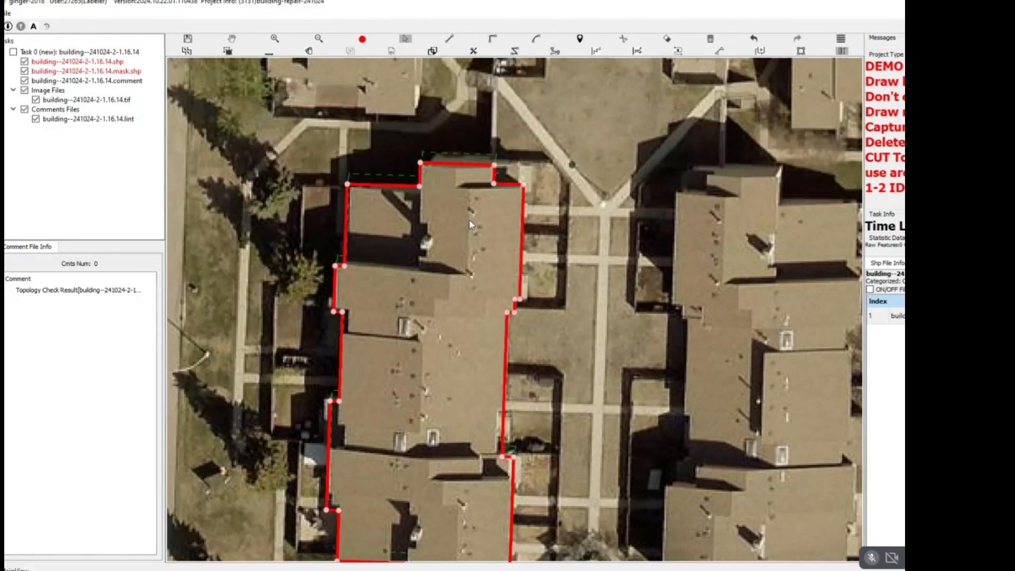
{"action": "key", "text": "Escape"}
Check the western block's new outline against the bare imagery by hiding and restoring the outline layers.
{"action": "left_click_drag", "start_coordinate": [404, 277], "coordinate": [424, 222]}
{"action": "key", "text": "space"}
{"action": "left_click_drag", "start_coordinate": [370, 269], "coordinate": [385, 222]}
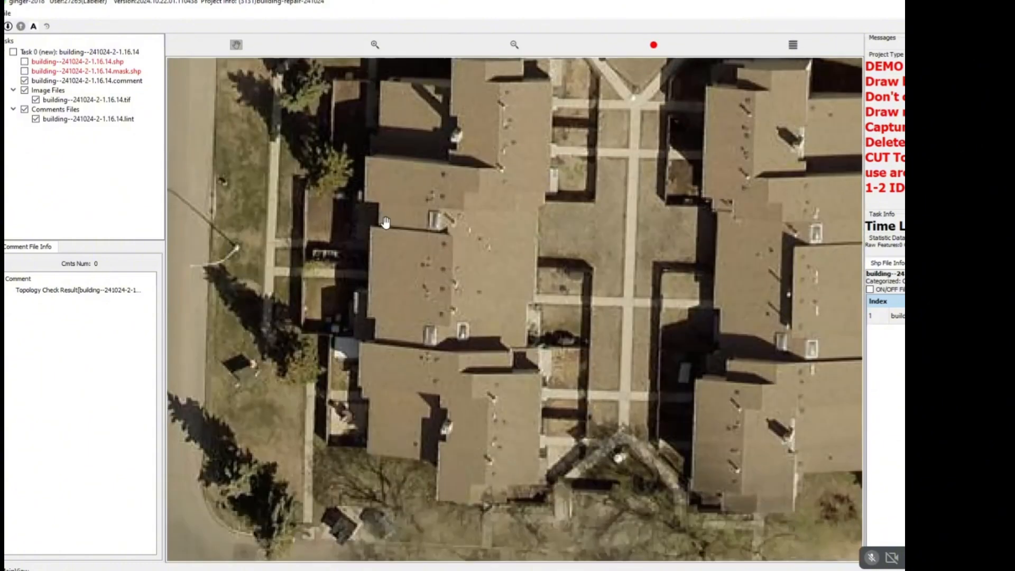
{"action": "scroll", "coordinate": [386, 222], "scroll_direction": "down", "scroll_amount": 1}
{"action": "scroll", "coordinate": [373, 238], "scroll_direction": "up", "scroll_amount": 3}
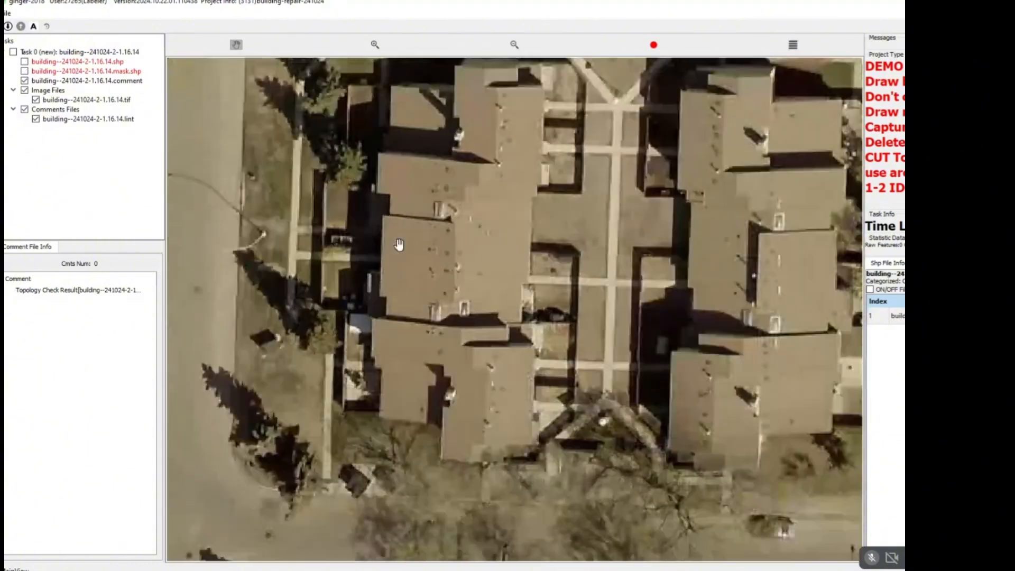
{"action": "key", "text": "space"}
{"action": "scroll", "coordinate": [400, 232], "scroll_direction": "down", "scroll_amount": 2}
{"action": "key", "text": "space"}
{"action": "key", "text": "space"}
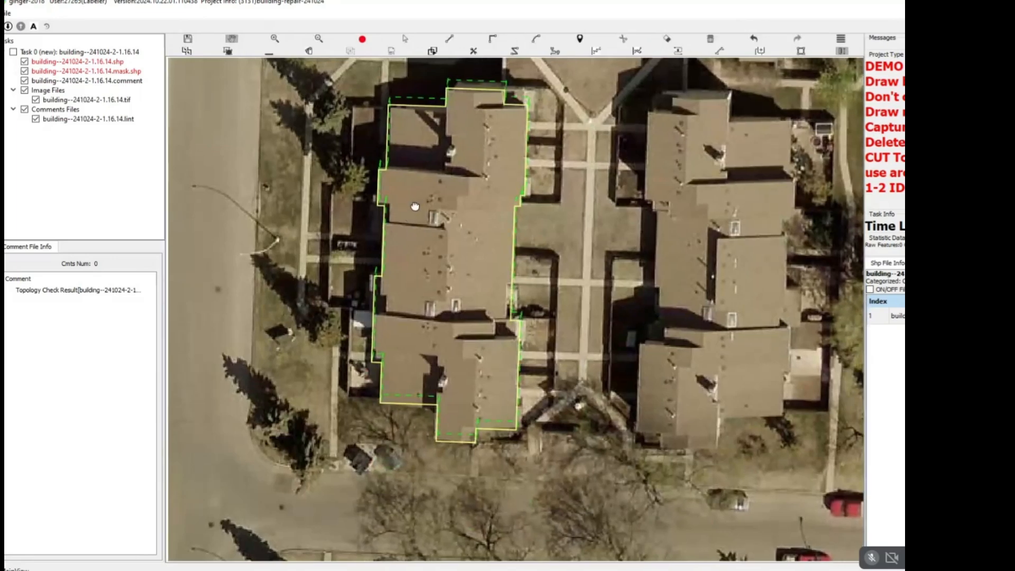
Cut the western block's outline across twice, at its two main roof offsets, to make northern, middle and southern sections.
{"action": "left_click", "coordinate": [384, 205]}
{"action": "double_click", "coordinate": [566, 212]}
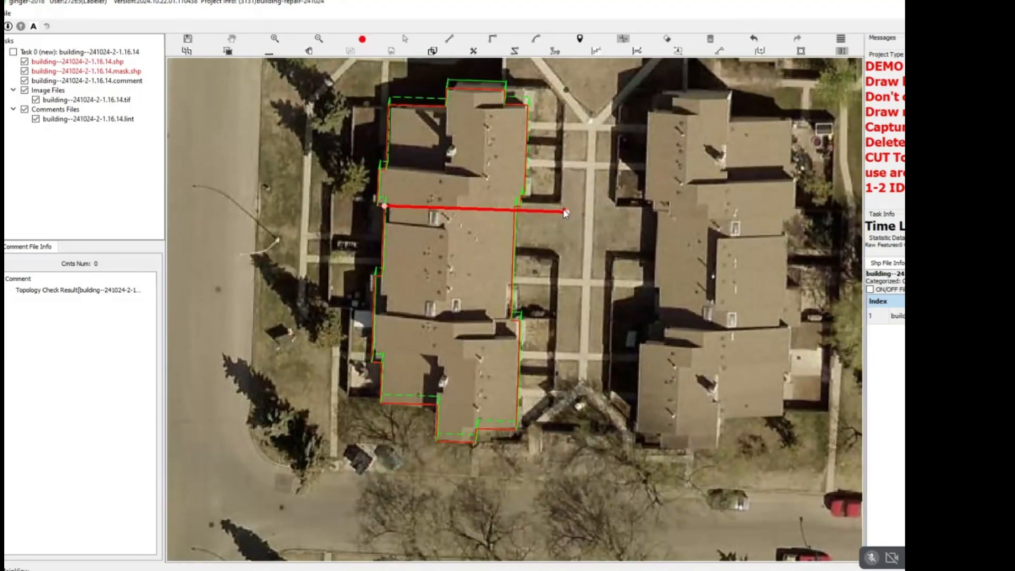
{"action": "key", "text": "space"}
{"action": "key", "text": "space"}
{"action": "key", "text": "d"}
{"action": "left_click", "coordinate": [373, 312]}
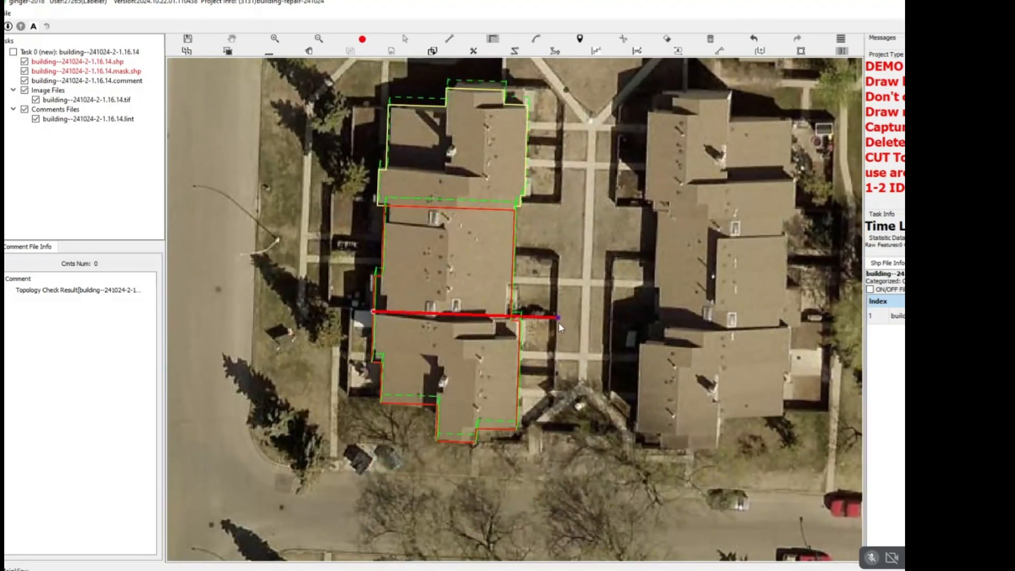
{"action": "double_click", "coordinate": [529, 320]}
{"action": "scroll", "coordinate": [350, 257], "scroll_direction": "up", "scroll_amount": 2}
{"action": "scroll", "coordinate": [365, 254], "scroll_direction": "down", "scroll_amount": 5}
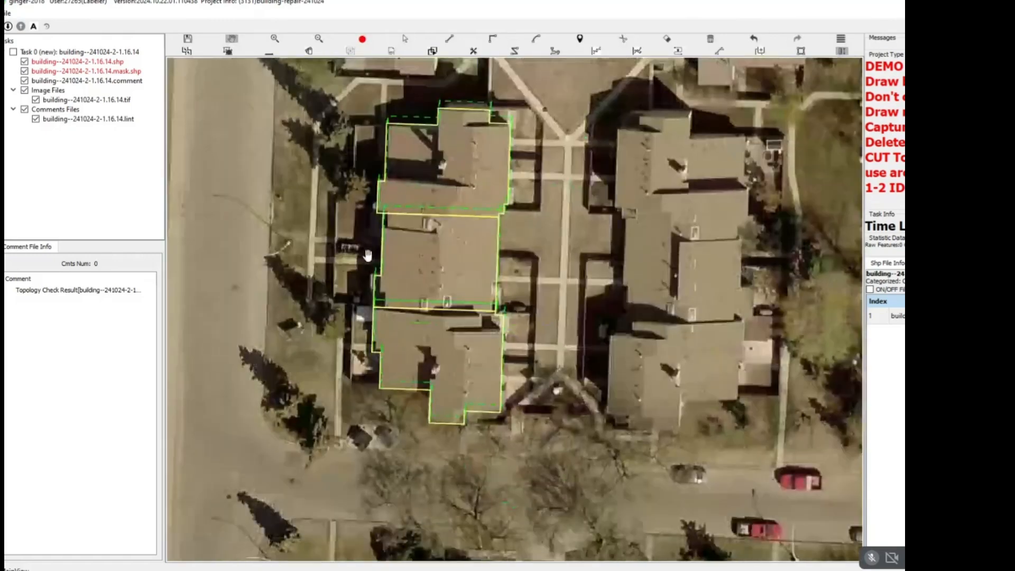
{"action": "scroll", "coordinate": [427, 255], "scroll_direction": "up", "scroll_amount": 3}
{"action": "key", "text": "space"}
{"action": "key", "text": "space"}
Draw temporary lines along the courtyard side of the western block and discard them.
{"action": "left_click_drag", "start_coordinate": [563, 191], "coordinate": [501, 242]}
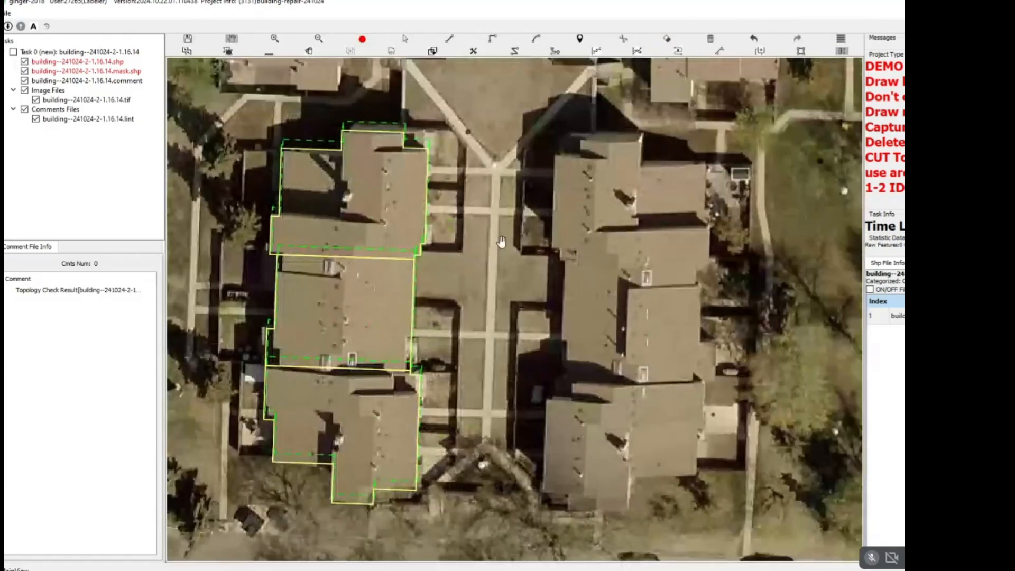
{"action": "key", "text": "d"}
{"action": "key", "text": "Escape"}
{"action": "key", "text": "d"}
{"action": "left_click", "coordinate": [453, 177]}
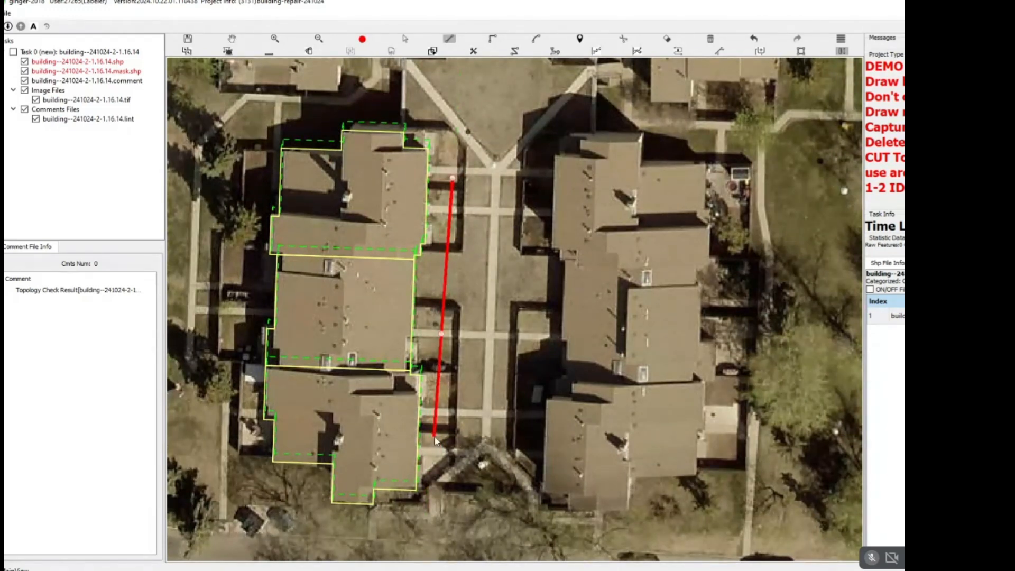
{"action": "key", "text": "Escape"}
{"action": "left_click", "coordinate": [440, 416]}
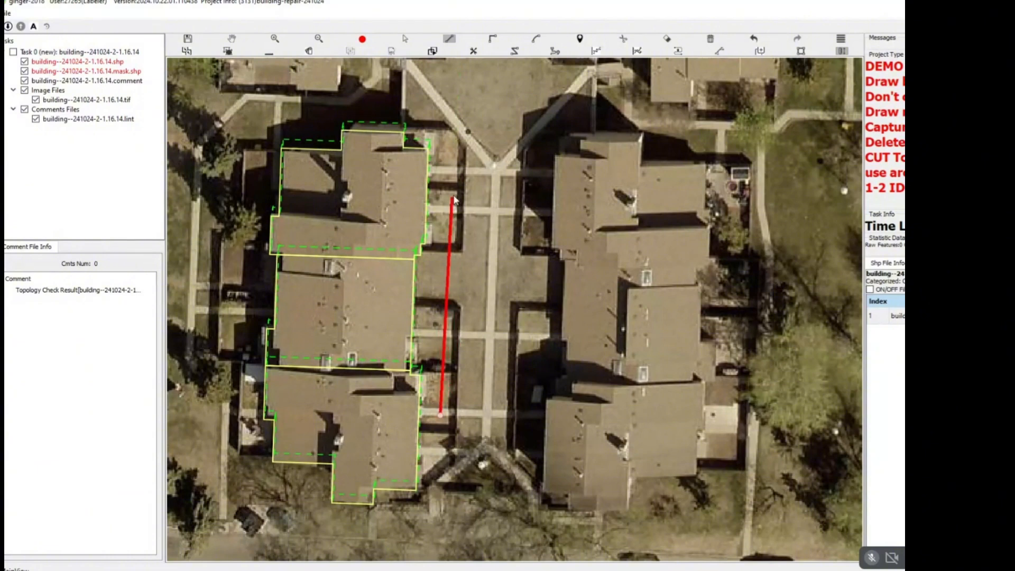
{"action": "key", "text": "Escape"}
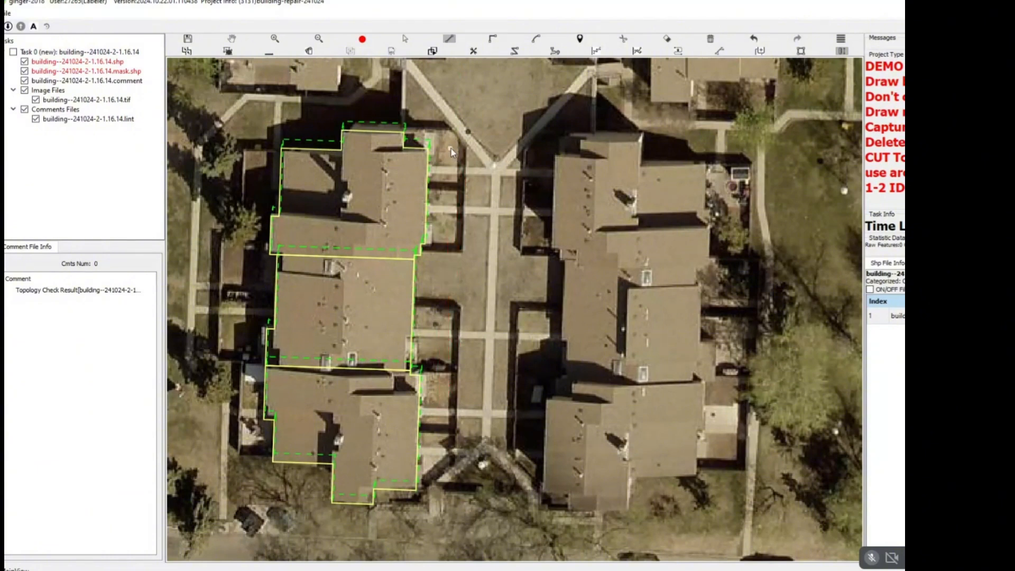
{"action": "left_click", "coordinate": [450, 148]}
{"action": "key", "text": "Escape"}
{"action": "left_click_drag", "start_coordinate": [429, 480], "coordinate": [379, 455]}
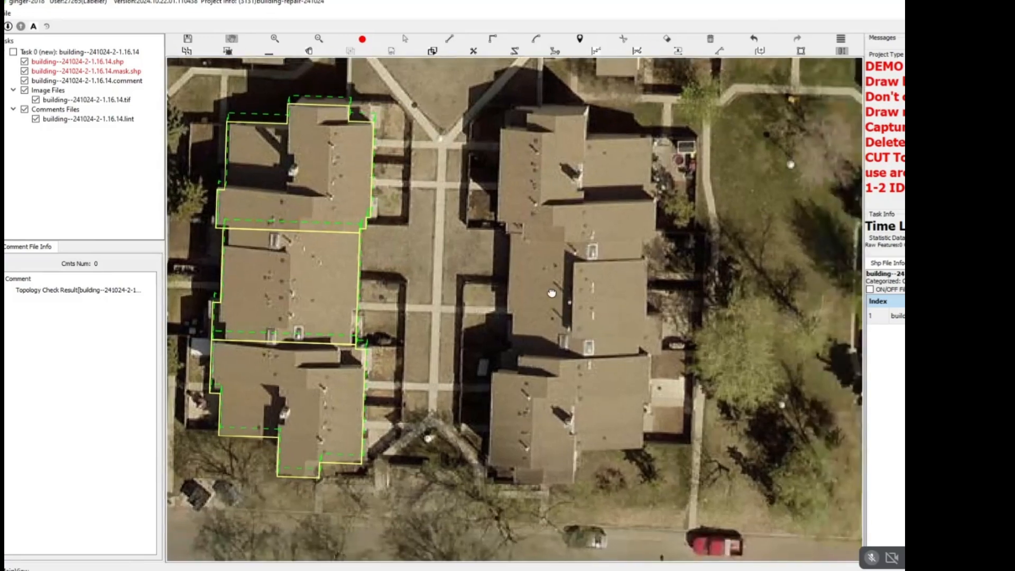
{"action": "left_click_drag", "start_coordinate": [533, 313], "coordinate": [513, 314]}
{"action": "key", "text": "d"}
{"action": "left_click", "coordinate": [207, 277]}
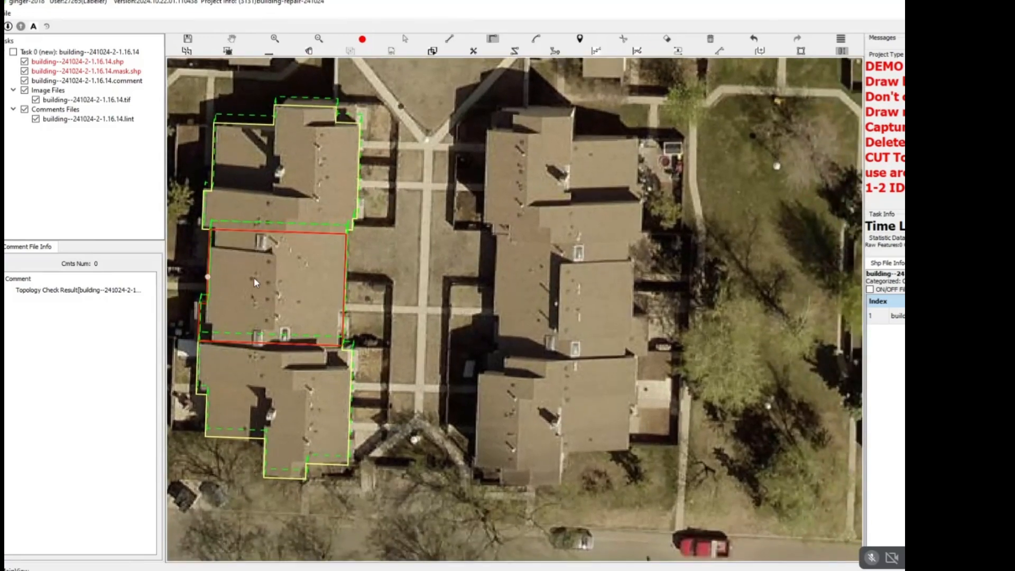
{"action": "key", "text": "Escape"}
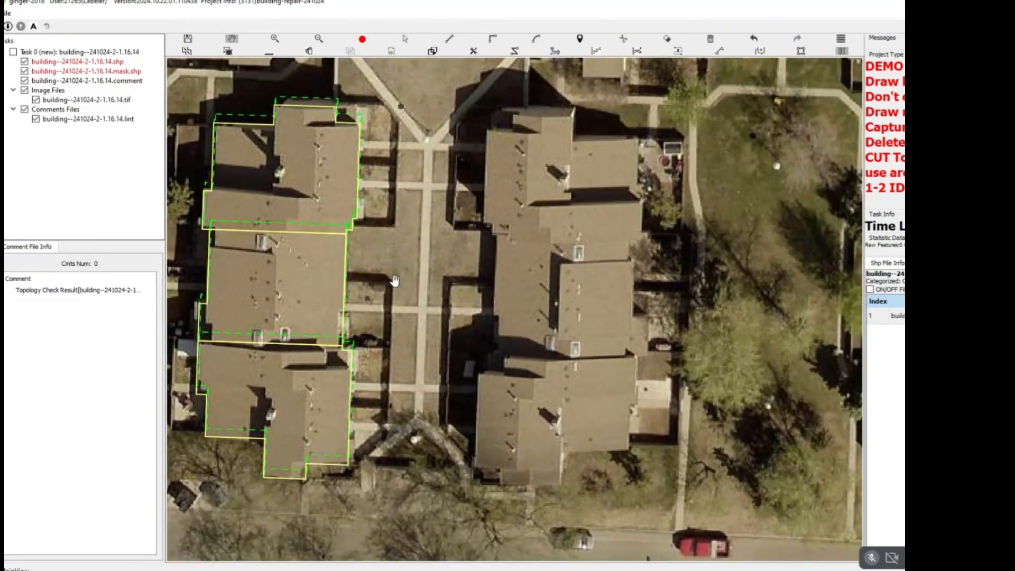
Trace a right-angled outline around the entire eastern townhouse block, including the small projection on its east side, and close it.
{"action": "left_click_drag", "start_coordinate": [507, 225], "coordinate": [460, 225]}
{"action": "key", "text": "d"}
{"action": "left_click", "coordinate": [438, 131]}
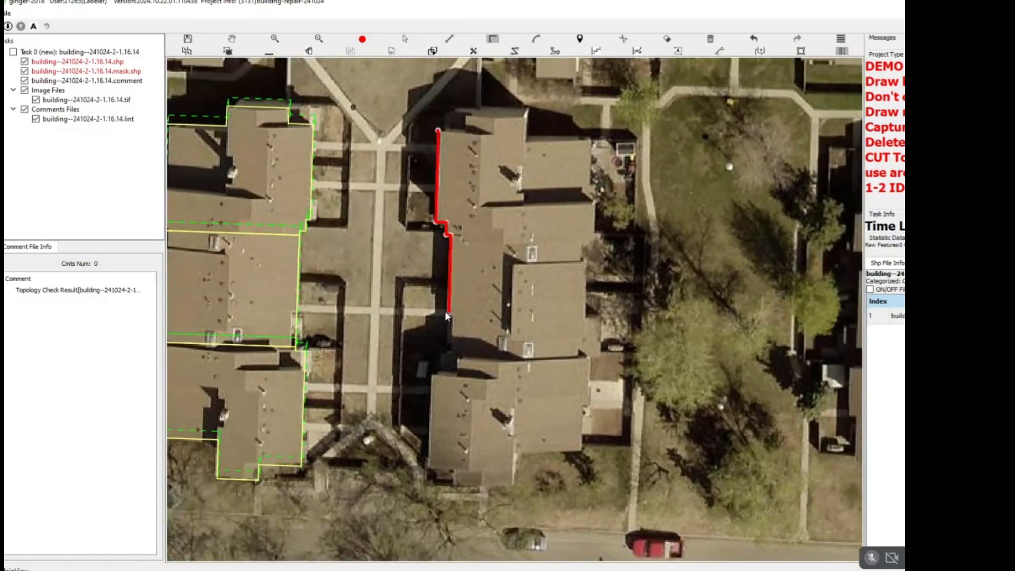
{"action": "left_click", "coordinate": [445, 372]}
{"action": "left_click", "coordinate": [585, 421]}
{"action": "left_click", "coordinate": [602, 354]}
{"action": "left_click", "coordinate": [608, 341]}
{"action": "left_click", "coordinate": [595, 318]}
{"action": "left_click", "coordinate": [586, 311]}
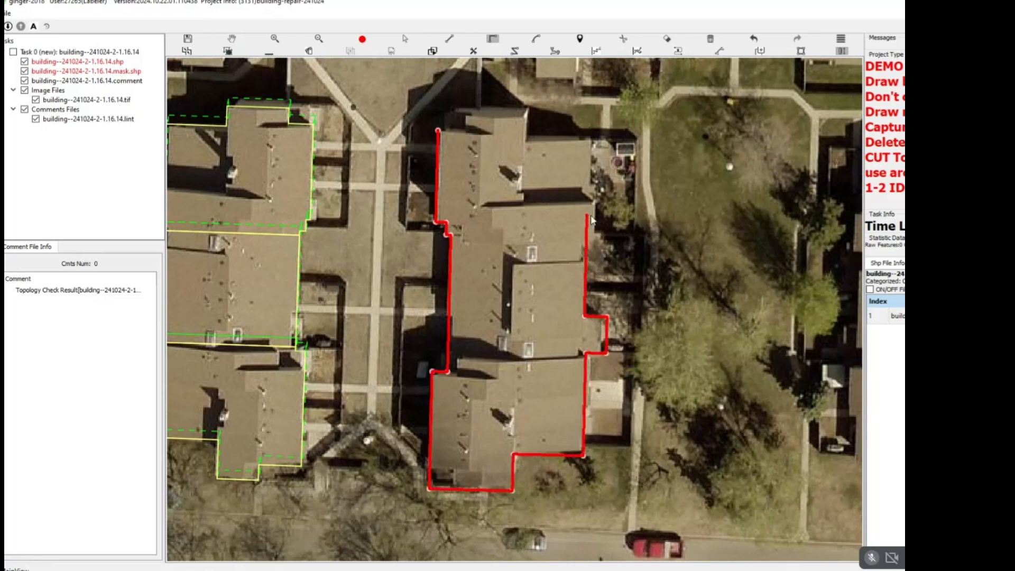
{"action": "left_click", "coordinate": [594, 229]}
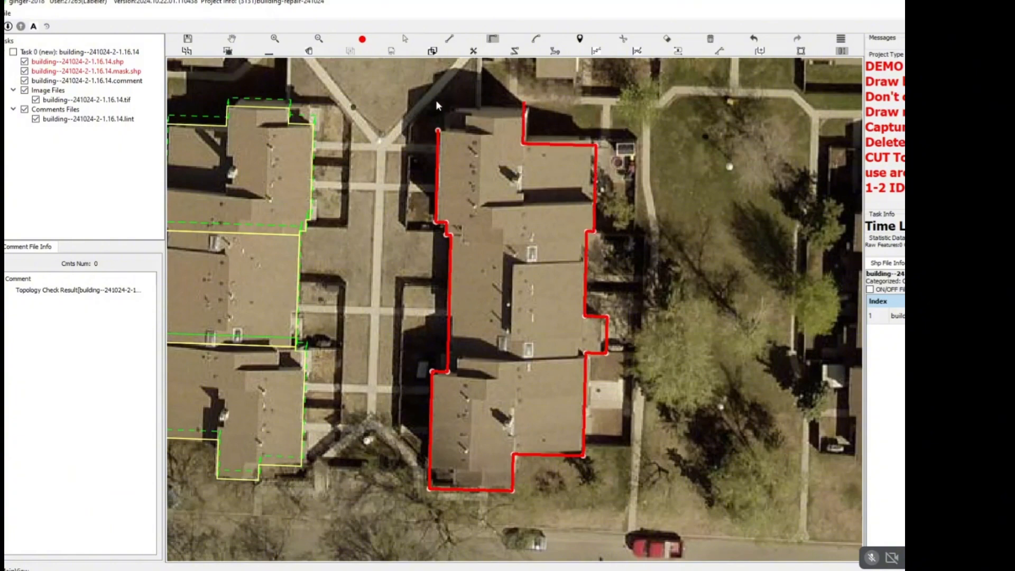
{"action": "left_click", "coordinate": [455, 113]}
{"action": "left_click", "coordinate": [439, 133]}
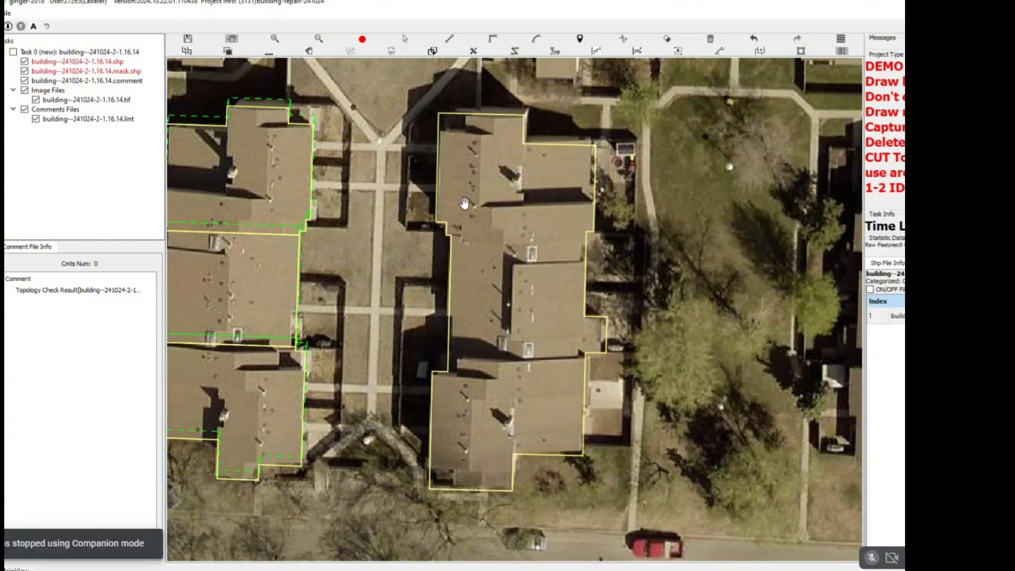
Compare the outlines of both townhouse blocks with the bare imagery.
{"action": "scroll", "coordinate": [465, 203], "scroll_direction": "down", "scroll_amount": 2}
{"action": "left_click_drag", "start_coordinate": [356, 206], "coordinate": [389, 205]}
{"action": "key", "text": "space"}
{"action": "scroll", "coordinate": [370, 185], "scroll_direction": "up", "scroll_amount": 2}
{"action": "key", "text": "space"}
{"action": "scroll", "coordinate": [347, 172], "scroll_direction": "down", "scroll_amount": 1}
{"action": "scroll", "coordinate": [347, 172], "scroll_direction": "up", "scroll_amount": 2}
{"action": "left_click_drag", "start_coordinate": [347, 172], "coordinate": [368, 175]}
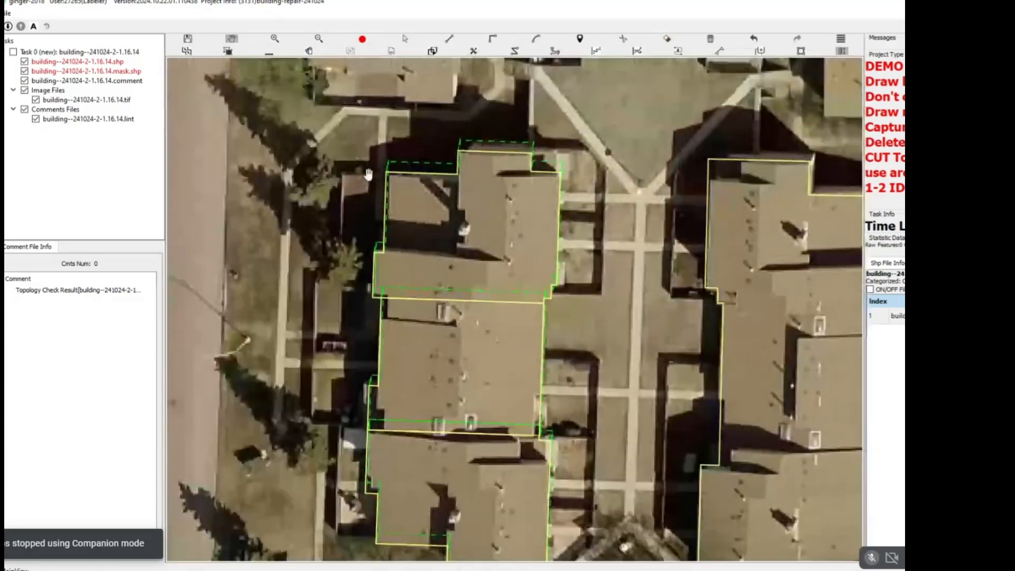
Cut the western block's northern section across the middle from west to east and check the split against the imagery.
{"action": "key", "text": "r"}
{"action": "left_click", "coordinate": [387, 209]}
{"action": "key", "text": "Escape"}
{"action": "key", "text": "r"}
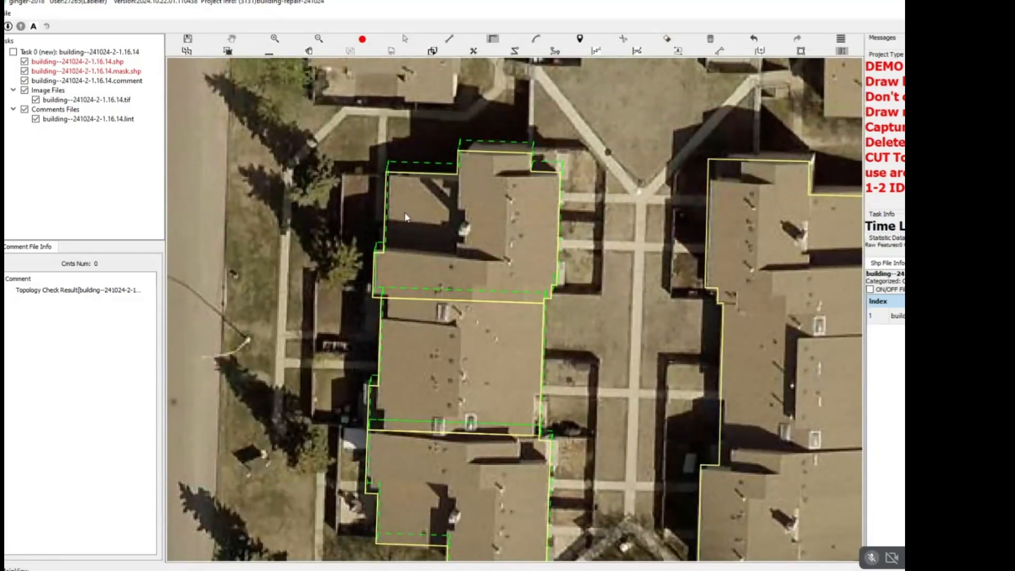
{"action": "left_click", "coordinate": [385, 214]}
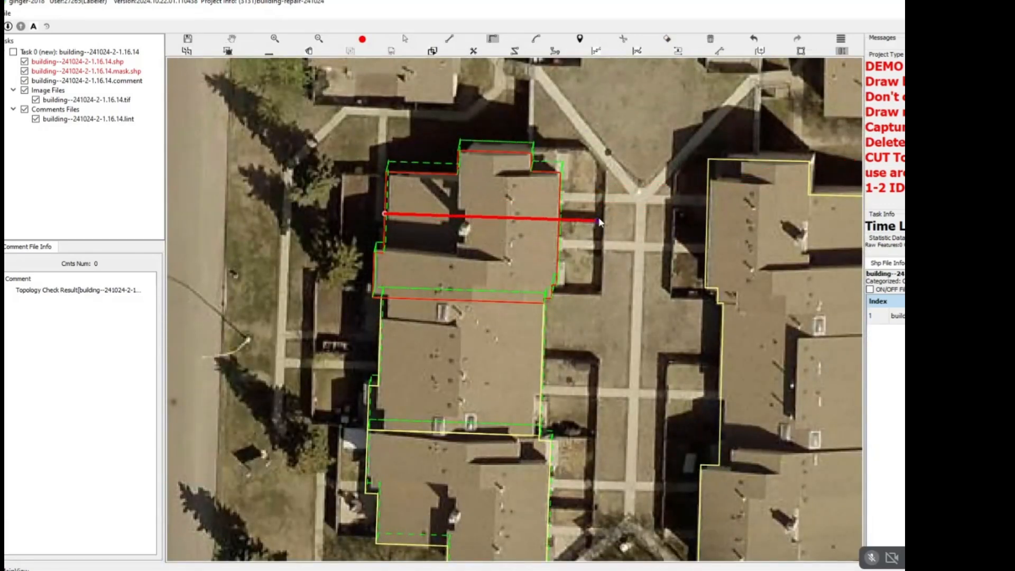
{"action": "left_click", "coordinate": [590, 221]}
{"action": "scroll", "coordinate": [587, 222], "scroll_direction": "up", "scroll_amount": 2}
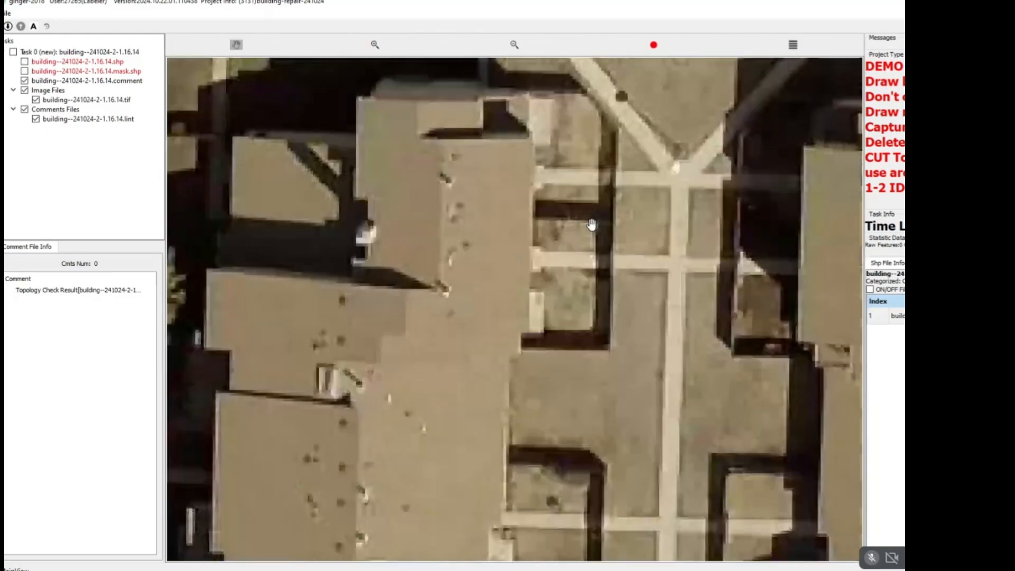
{"action": "key", "text": "space"}
{"action": "scroll", "coordinate": [585, 223], "scroll_direction": "down", "scroll_amount": 2}
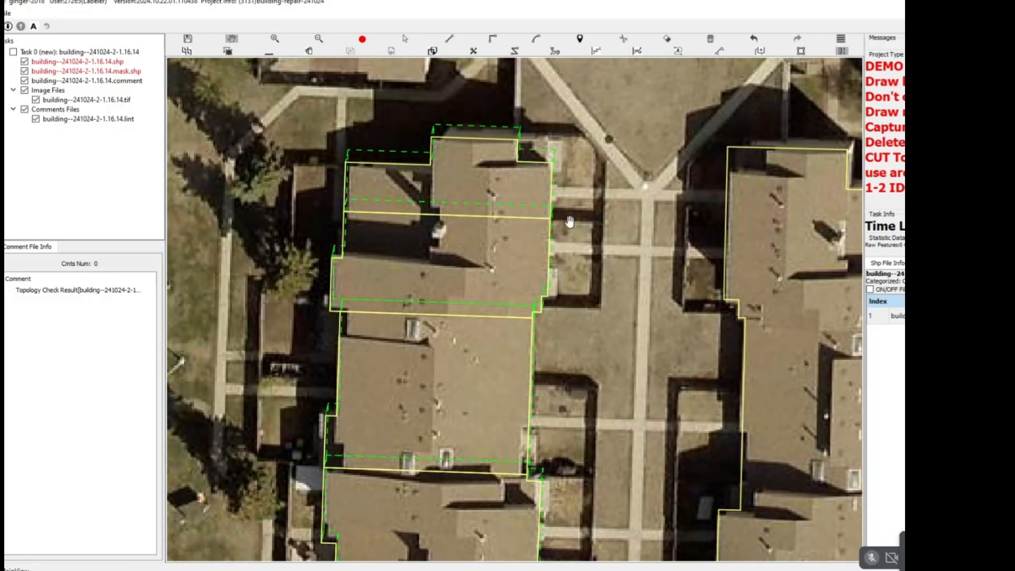
Cut the western block's middle section into two units with a west-to-east line.
{"action": "scroll", "coordinate": [572, 177], "scroll_direction": "down", "scroll_amount": 2}
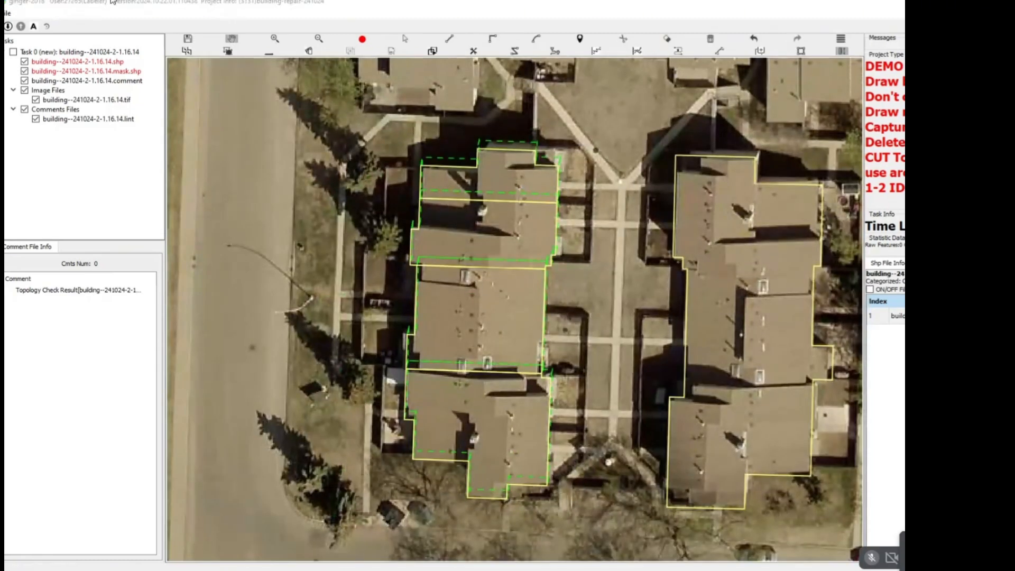
{"action": "scroll", "coordinate": [575, 312], "scroll_direction": "up", "scroll_amount": 2}
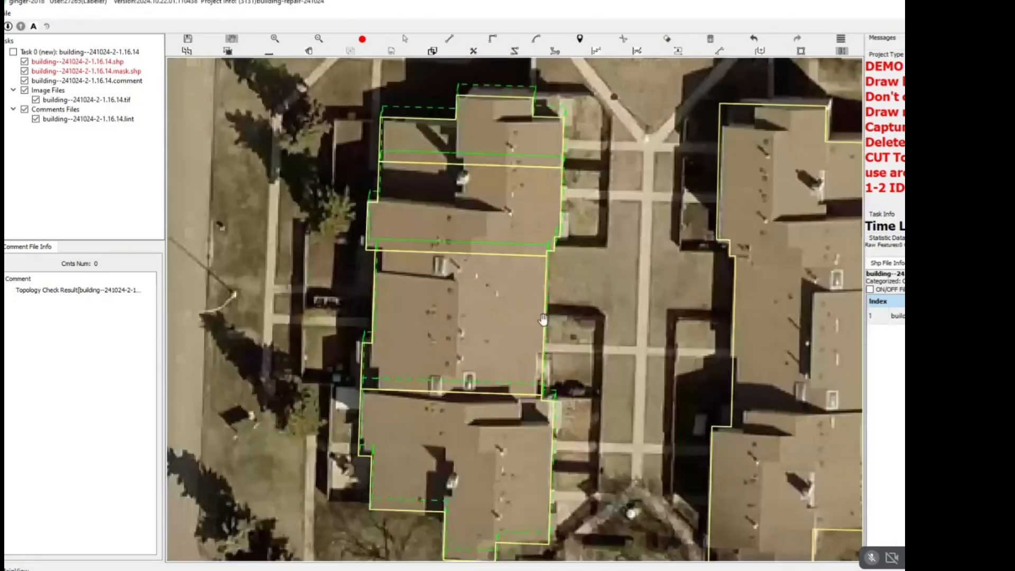
{"action": "scroll", "coordinate": [351, 288], "scroll_direction": "down", "scroll_amount": 2}
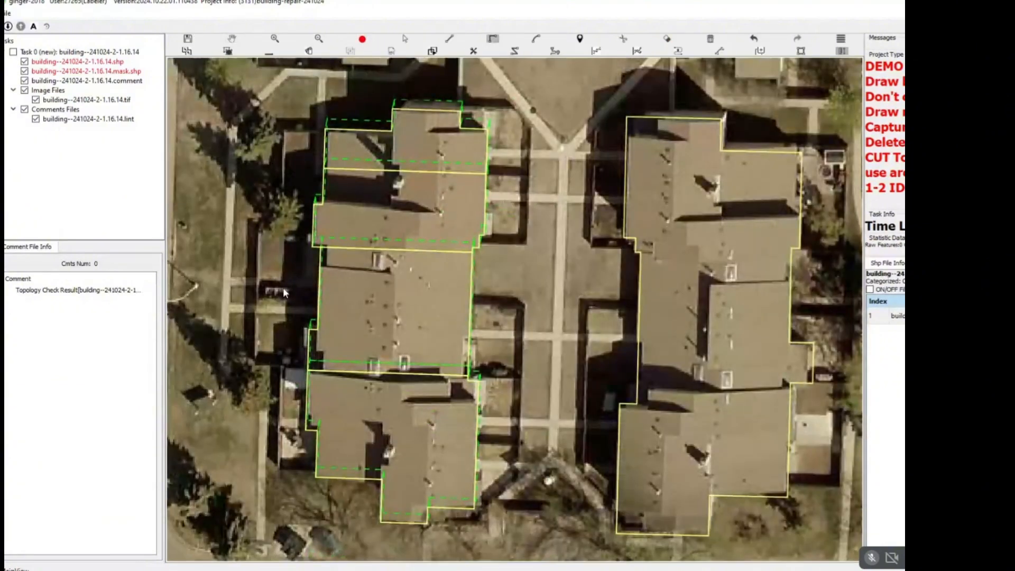
{"action": "left_click", "coordinate": [318, 301]}
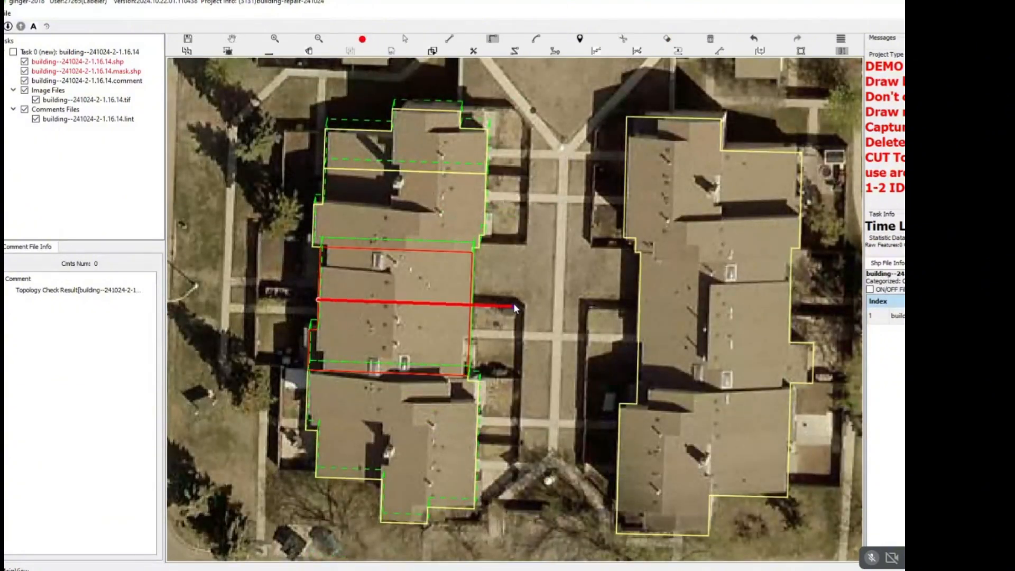
{"action": "left_click", "coordinate": [516, 308]}
{"action": "scroll", "coordinate": [484, 361], "scroll_direction": "up", "scroll_amount": 2}
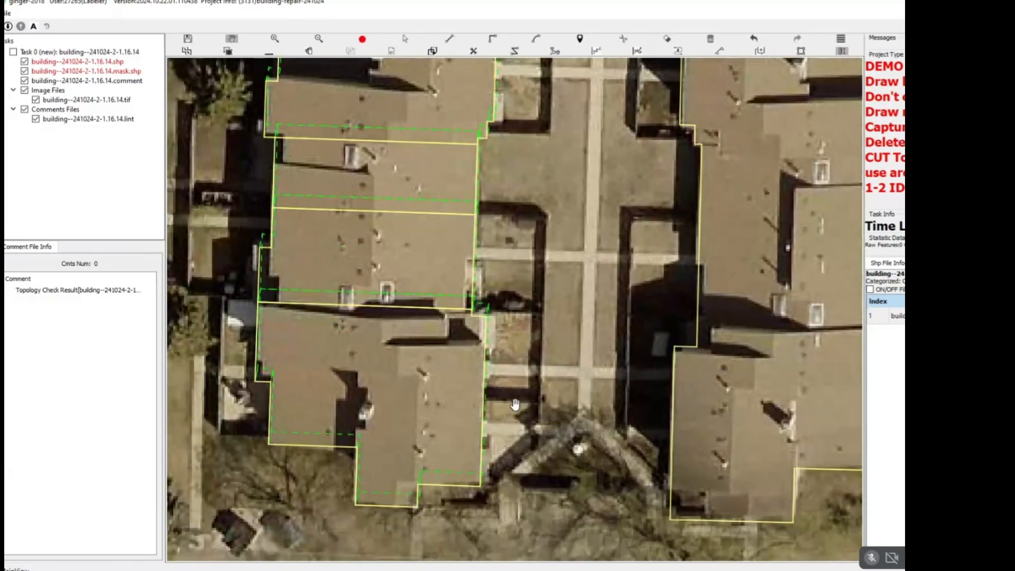
Cut the western block's southern section into two units with a west-to-east line.
{"action": "key", "text": "c"}
{"action": "left_click", "coordinate": [270, 381]}
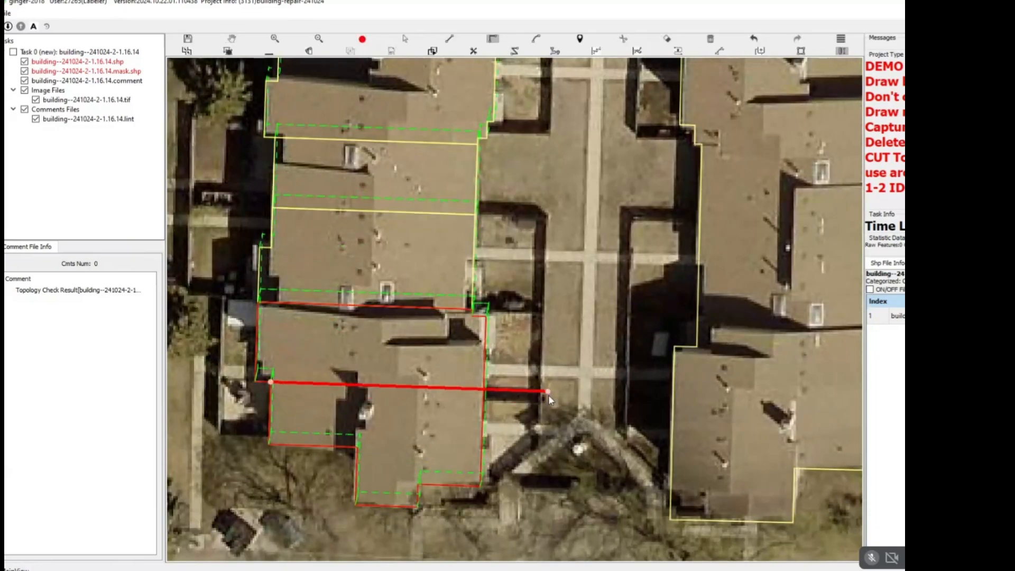
{"action": "left_click", "coordinate": [549, 393]}
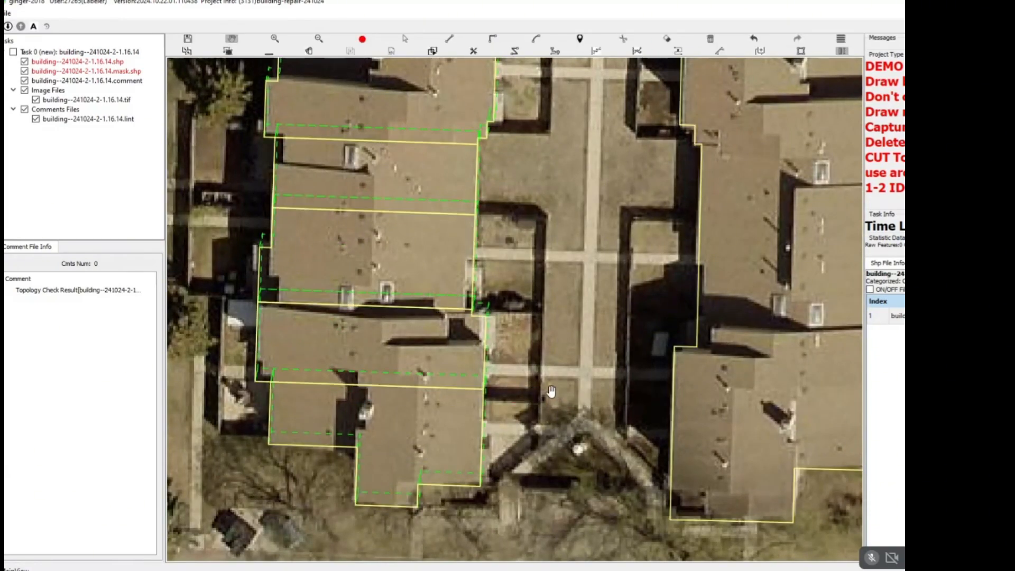
Cut the northern section off the eastern townhouse block with an east-to-west line at the upper notch.
{"action": "scroll", "coordinate": [548, 386], "scroll_direction": "down", "scroll_amount": 2}
{"action": "left_click_drag", "start_coordinate": [565, 361], "coordinate": [443, 334]}
{"action": "left_click_drag", "start_coordinate": [616, 291], "coordinate": [558, 468]}
{"action": "key", "text": "s"}
{"action": "left_click", "coordinate": [533, 339]}
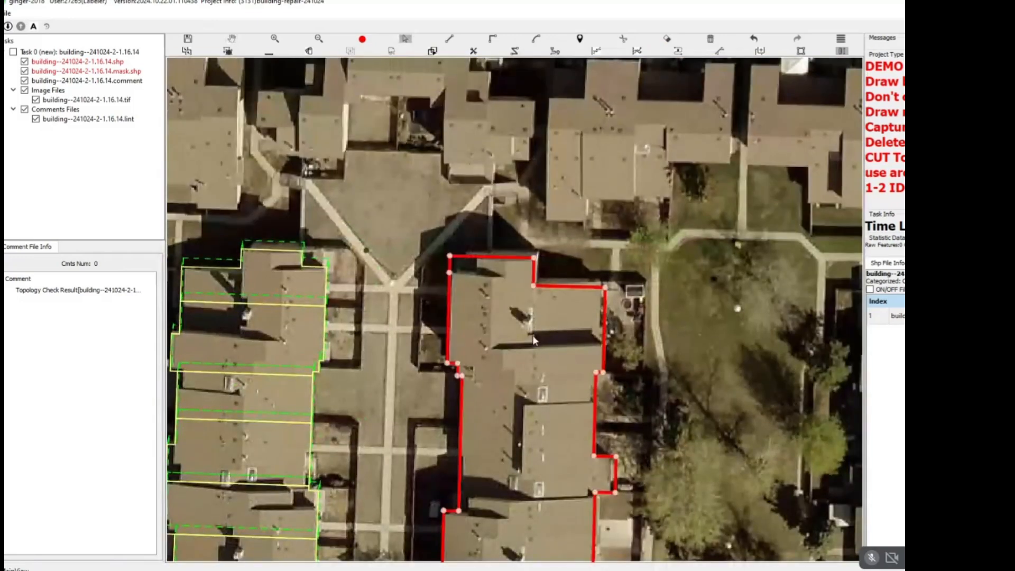
{"action": "key", "text": "Escape"}
{"action": "left_click_drag", "start_coordinate": [581, 344], "coordinate": [528, 215]}
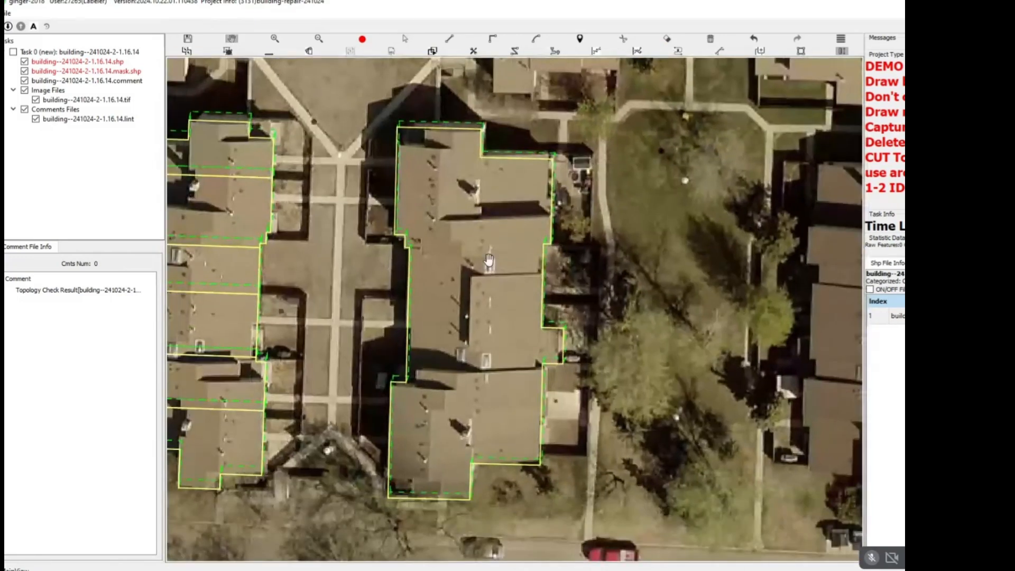
{"action": "scroll", "coordinate": [561, 243], "scroll_direction": "up", "scroll_amount": 2}
{"action": "key", "text": "d"}
{"action": "key", "text": "c"}
{"action": "left_click", "coordinate": [530, 241]}
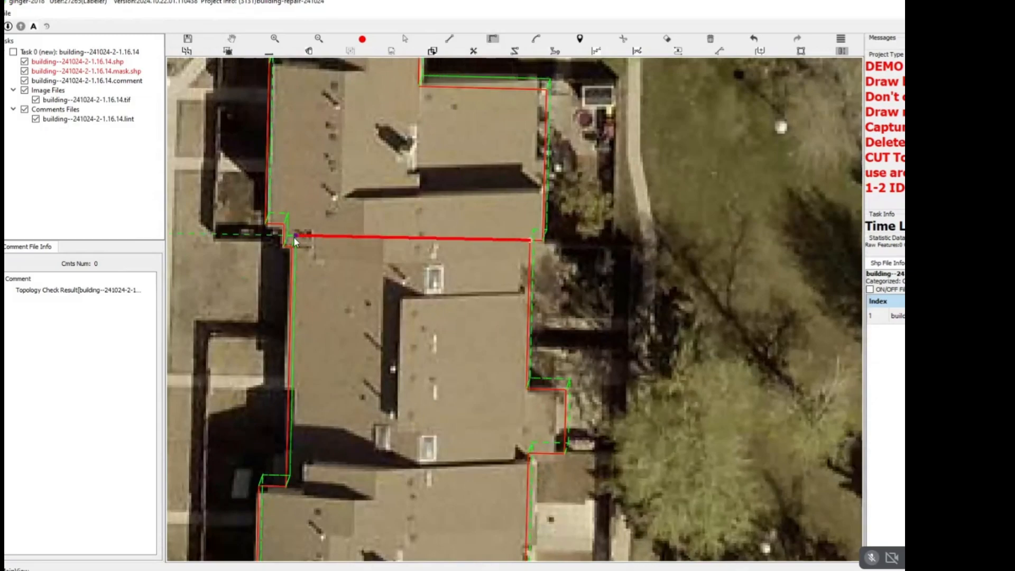
{"action": "left_click", "coordinate": [269, 234]}
{"action": "right_click", "coordinate": [277, 242]}
Cut the southern section off the eastern block with an east-to-west line just below the small eastern projection.
{"action": "scroll", "coordinate": [385, 314], "scroll_direction": "down", "scroll_amount": 2}
{"action": "left_click_drag", "start_coordinate": [385, 314], "coordinate": [386, 260]}
{"action": "key", "text": "d"}
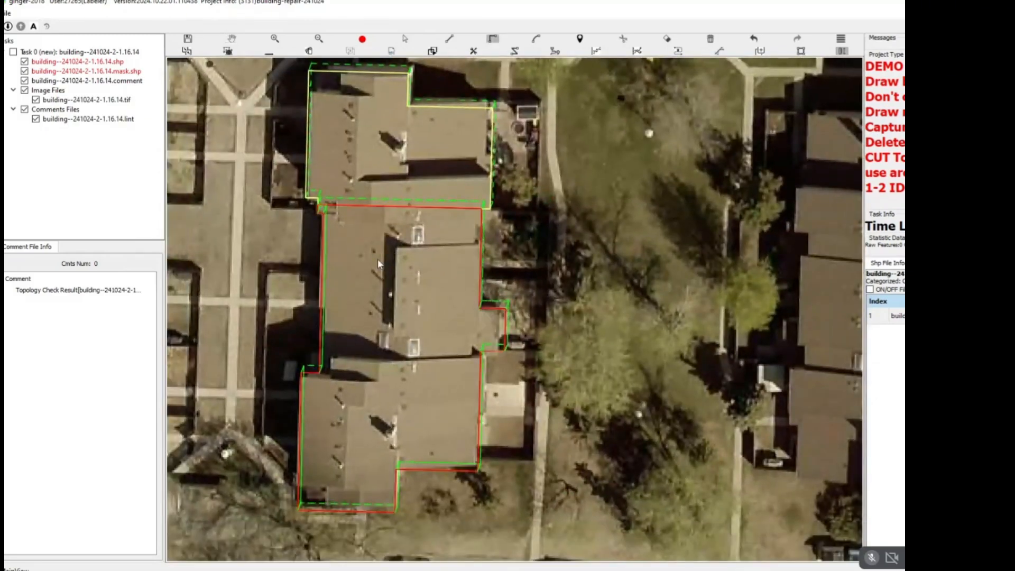
{"action": "left_click", "coordinate": [481, 356]}
{"action": "left_click", "coordinate": [258, 351]}
{"action": "right_click", "coordinate": [258, 353]}
Cut the eastern block's middle section into two units with a west-to-east line above the projection.
{"action": "left_click_drag", "start_coordinate": [409, 361], "coordinate": [465, 324]}
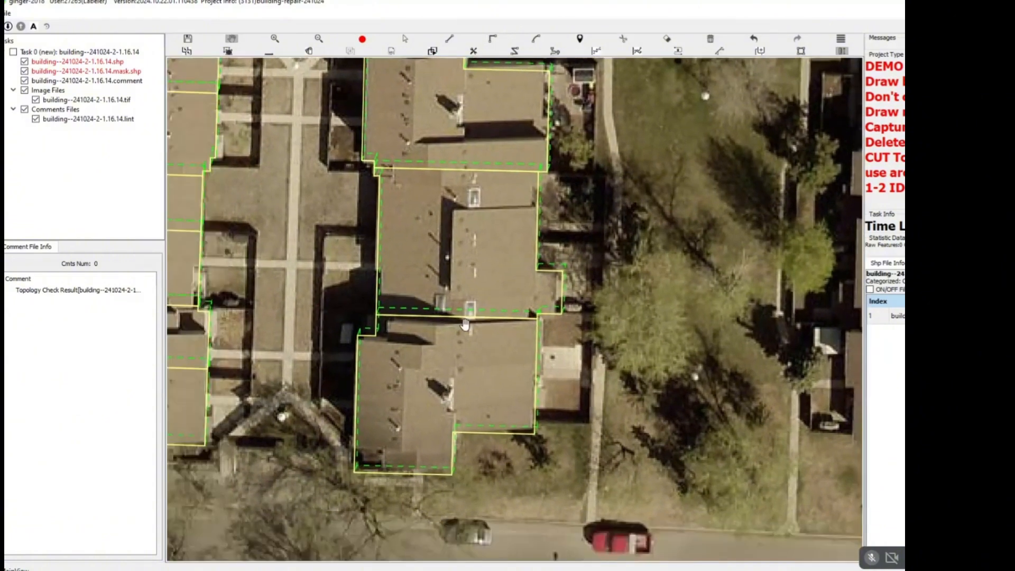
{"action": "left_click_drag", "start_coordinate": [478, 183], "coordinate": [482, 195]}
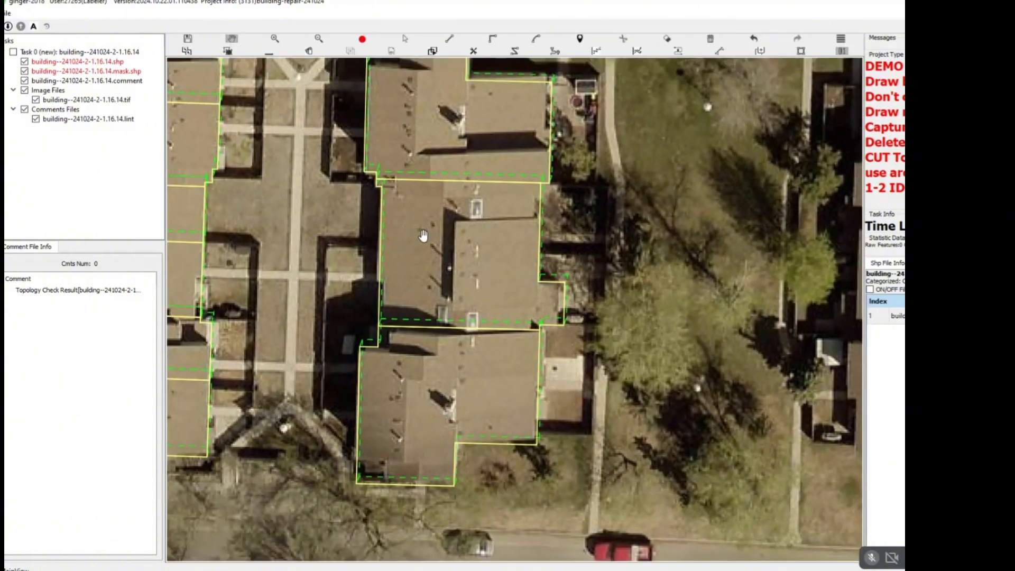
{"action": "key", "text": "d"}
{"action": "left_click", "coordinate": [376, 249]}
{"action": "right_click", "coordinate": [572, 252]}
{"action": "key", "text": "d"}
{"action": "left_click", "coordinate": [380, 247]}
{"action": "right_click", "coordinate": [580, 255]}
Cut across the eastern block's southern section from west to east.
{"action": "key", "text": "d"}
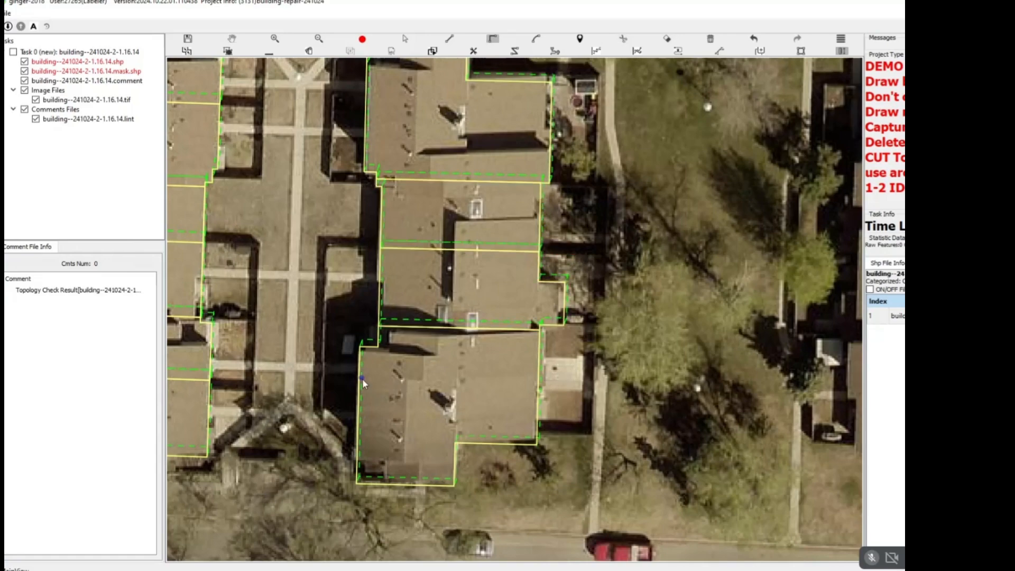
{"action": "left_click", "coordinate": [359, 376]}
{"action": "right_click", "coordinate": [589, 383]}
Look over the repaired townhouse blocks and compare them with the building outlines across the whole image.
{"action": "scroll", "coordinate": [606, 254], "scroll_direction": "down", "scroll_amount": 3}
{"action": "left_click_drag", "start_coordinate": [606, 254], "coordinate": [566, 440]}
{"action": "scroll", "coordinate": [511, 324], "scroll_direction": "up", "scroll_amount": 2}
{"action": "scroll", "coordinate": [511, 324], "scroll_direction": "down", "scroll_amount": 3}
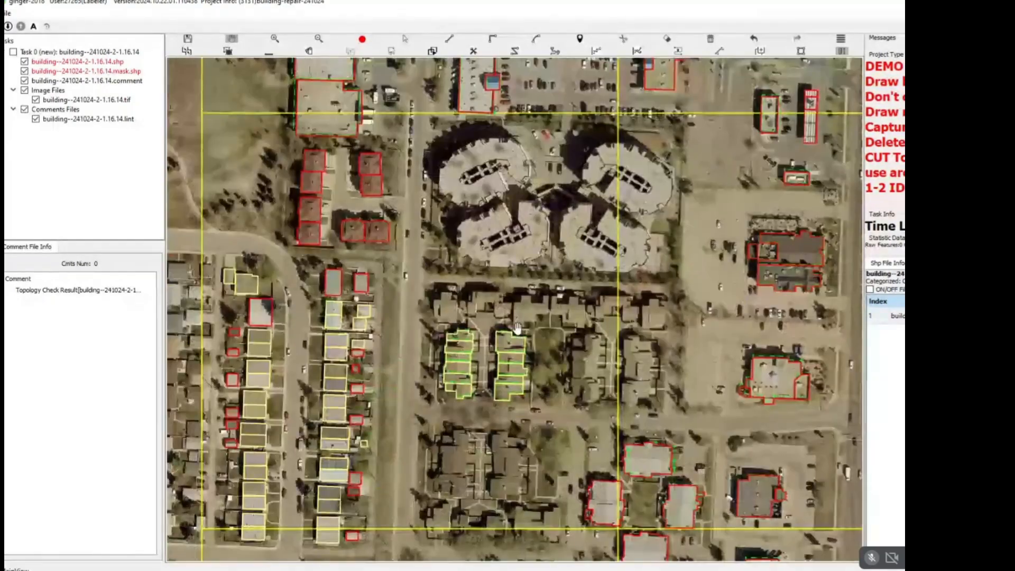
{"action": "scroll", "coordinate": [503, 341], "scroll_direction": "up", "scroll_amount": 1}
{"action": "scroll", "coordinate": [502, 340], "scroll_direction": "up", "scroll_amount": 3}
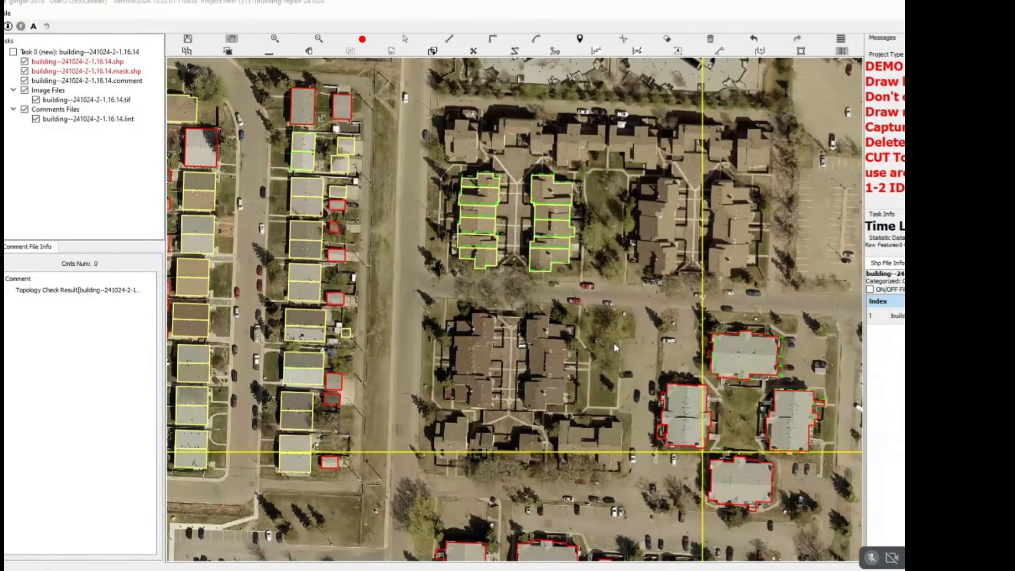
{"action": "scroll", "coordinate": [523, 318], "scroll_direction": "down", "scroll_amount": 3}
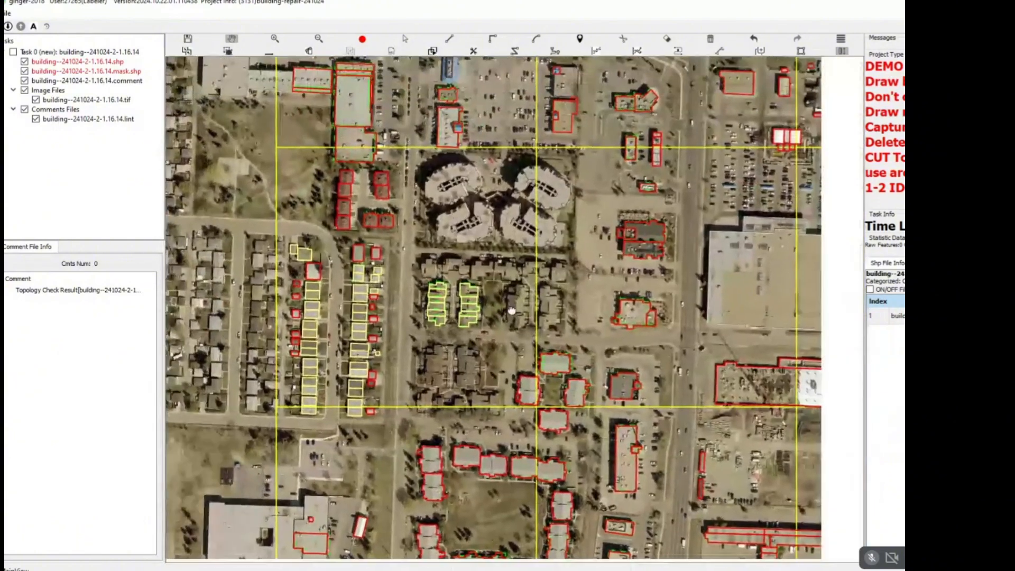
{"action": "scroll", "coordinate": [512, 310], "scroll_direction": "down", "scroll_amount": 3}
{"action": "scroll", "coordinate": [528, 296], "scroll_direction": "up", "scroll_amount": 1}
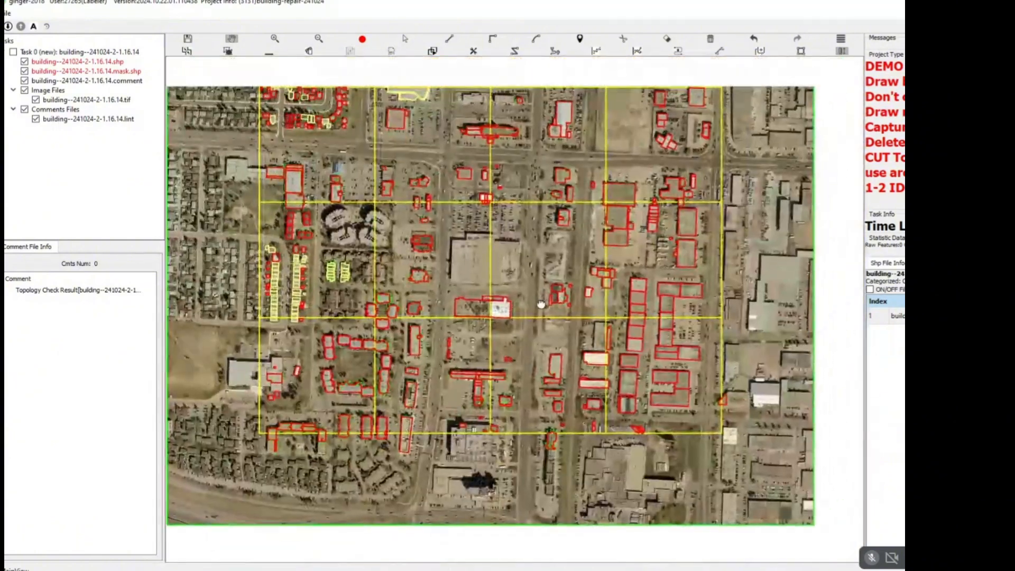
{"action": "scroll", "coordinate": [541, 304], "scroll_direction": "up", "scroll_amount": 5}
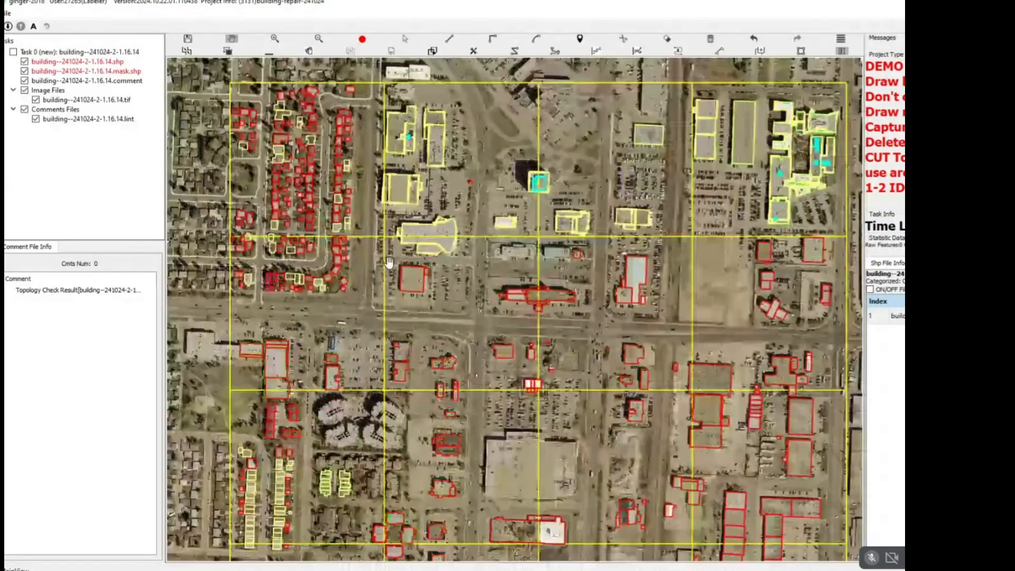
{"action": "scroll", "coordinate": [390, 262], "scroll_direction": "up", "scroll_amount": 1}
{"action": "left_click_drag", "start_coordinate": [337, 343], "coordinate": [444, 240]}
{"action": "scroll", "coordinate": [333, 278], "scroll_direction": "up", "scroll_amount": 4}
{"action": "key", "text": "Escape"}
{"action": "left_click_drag", "start_coordinate": [278, 215], "coordinate": [303, 317]}
{"action": "scroll", "coordinate": [401, 311], "scroll_direction": "down", "scroll_amount": 6}
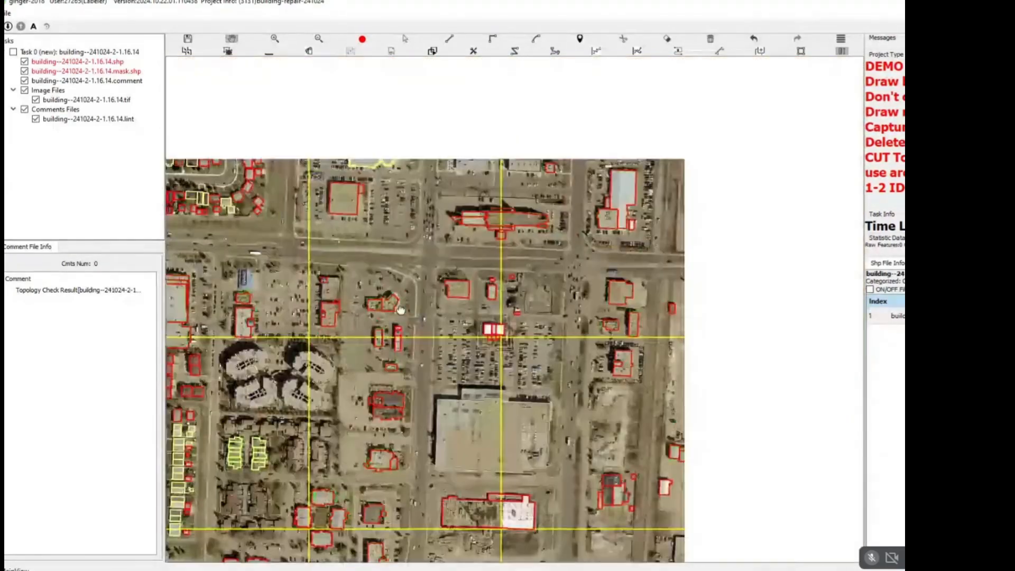
{"action": "scroll", "coordinate": [460, 265], "scroll_direction": "down", "scroll_amount": 3}
{"action": "scroll", "coordinate": [487, 268], "scroll_direction": "up", "scroll_amount": 2}
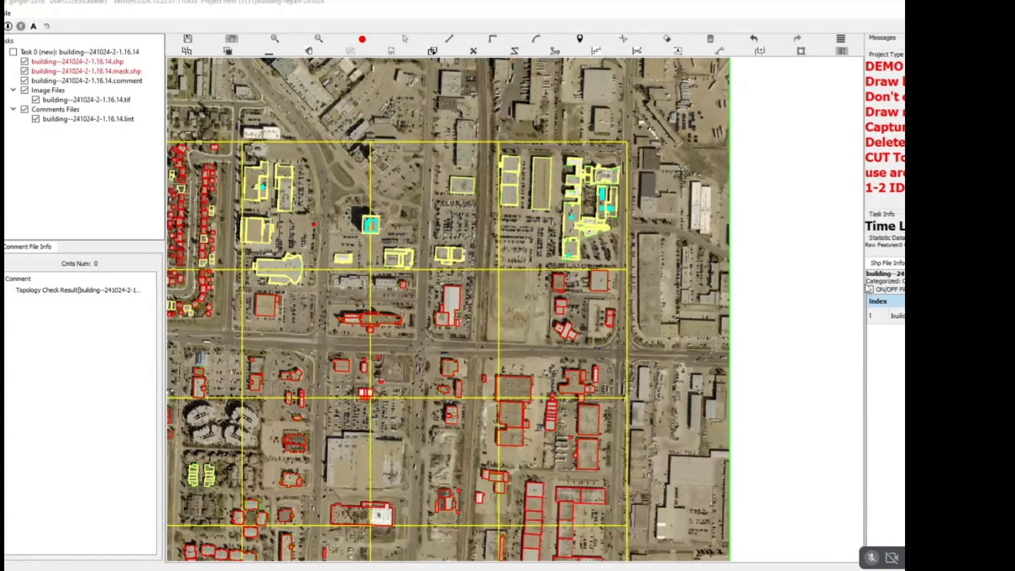
Examine the building outlines from the shopping area beside the main road down to the industrial blocks in the southeast.
{"action": "left_click_drag", "start_coordinate": [377, 317], "coordinate": [534, 275]}
{"action": "scroll", "coordinate": [535, 275], "scroll_direction": "up", "scroll_amount": 4}
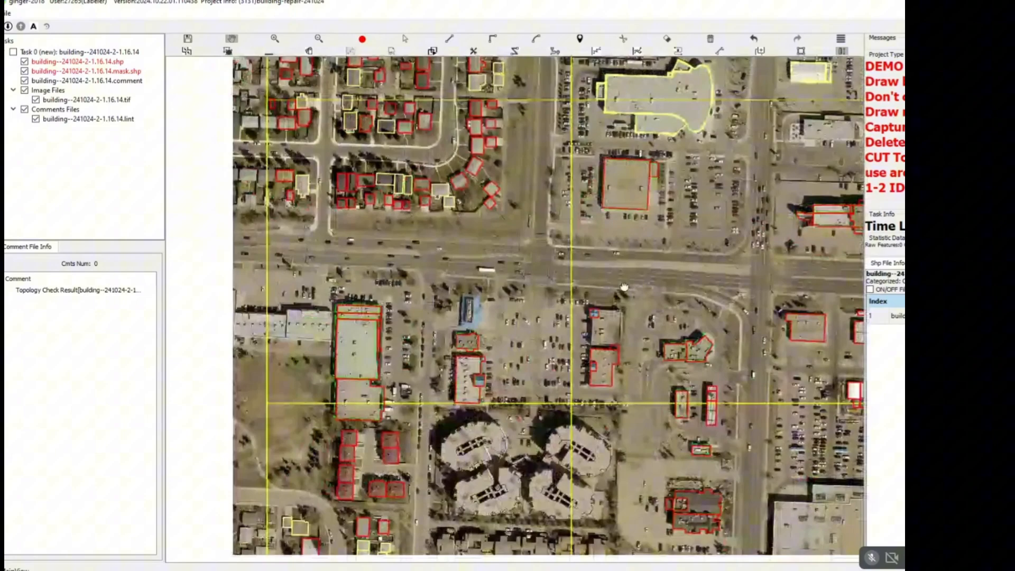
{"action": "left_click_drag", "start_coordinate": [508, 281], "coordinate": [509, 299]}
{"action": "left_click_drag", "start_coordinate": [645, 306], "coordinate": [428, 215]}
{"action": "left_click_drag", "start_coordinate": [566, 294], "coordinate": [465, 199]}
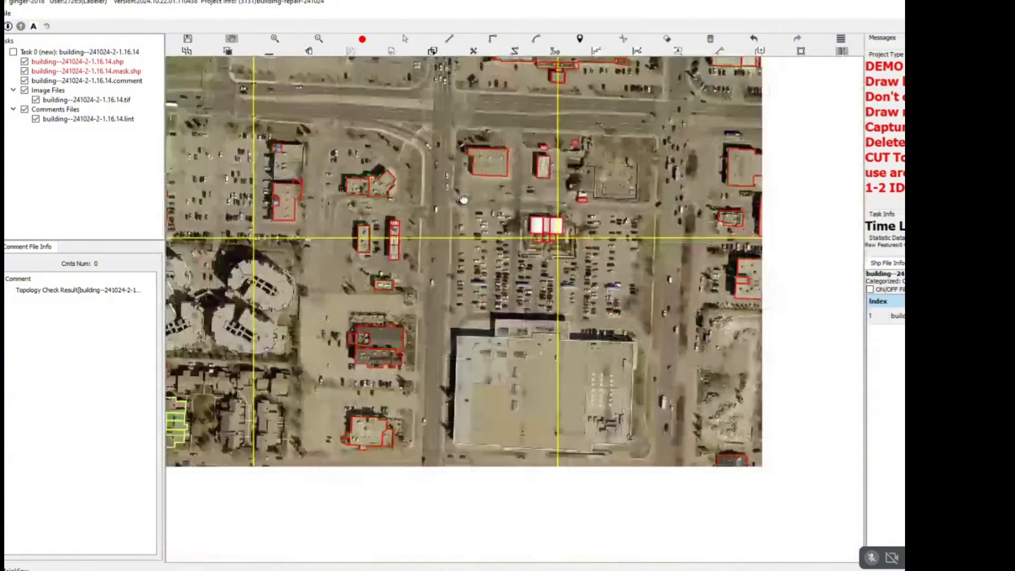
{"action": "left_click_drag", "start_coordinate": [529, 259], "coordinate": [385, 196]}
{"action": "left_click_drag", "start_coordinate": [535, 354], "coordinate": [505, 239]}
{"action": "left_click_drag", "start_coordinate": [562, 274], "coordinate": [451, 242]}
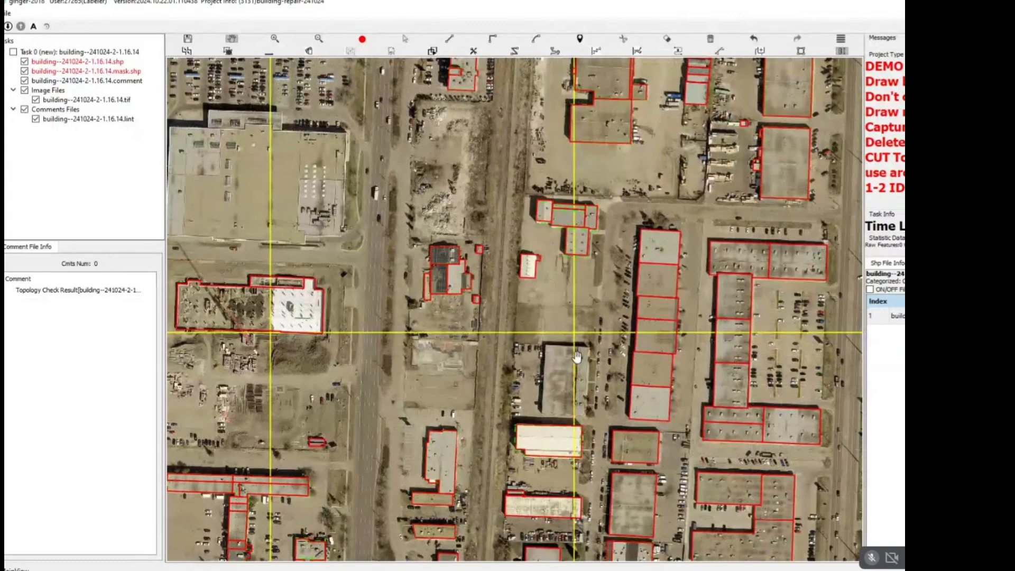
{"action": "left_click_drag", "start_coordinate": [578, 355], "coordinate": [414, 266]}
{"action": "scroll", "coordinate": [529, 230], "scroll_direction": "down", "scroll_amount": 2}
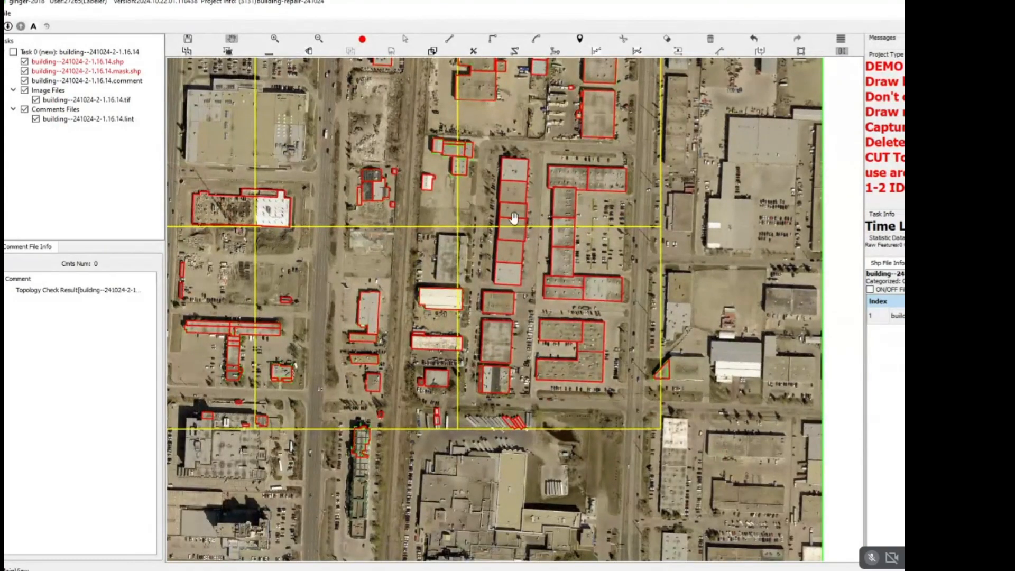
Delete the small stray outlines on the roof of the large building crossing the grid's southern edge.
{"action": "left_click_drag", "start_coordinate": [502, 221], "coordinate": [610, 194]}
{"action": "mouse_move", "coordinate": [317, 357]}
{"action": "left_mouse_down"}
{"action": "mouse_move", "coordinate": [486, 293]}
{"action": "mouse_move", "coordinate": [588, 370]}
{"action": "left_mouse_up"}
{"action": "scroll", "coordinate": [482, 322], "scroll_direction": "up", "scroll_amount": 3}
{"action": "key", "text": "Escape"}
{"action": "scroll", "coordinate": [587, 339], "scroll_direction": "down", "scroll_amount": 2}
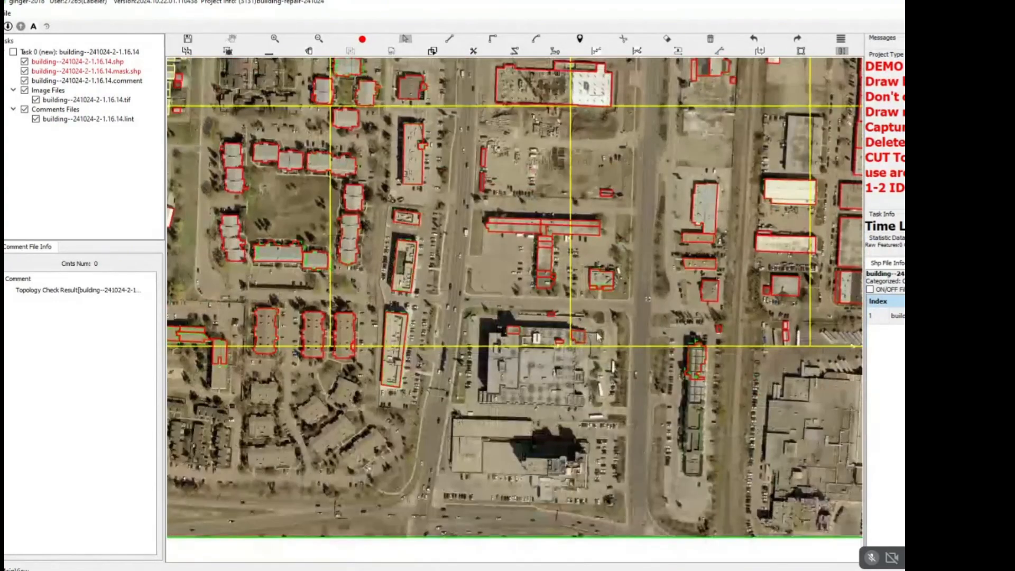
{"action": "left_click_drag", "start_coordinate": [598, 333], "coordinate": [479, 338]}
{"action": "key", "text": "Delete"}
{"action": "scroll", "coordinate": [506, 337], "scroll_direction": "down", "scroll_amount": 2}
{"action": "key", "text": "Escape"}
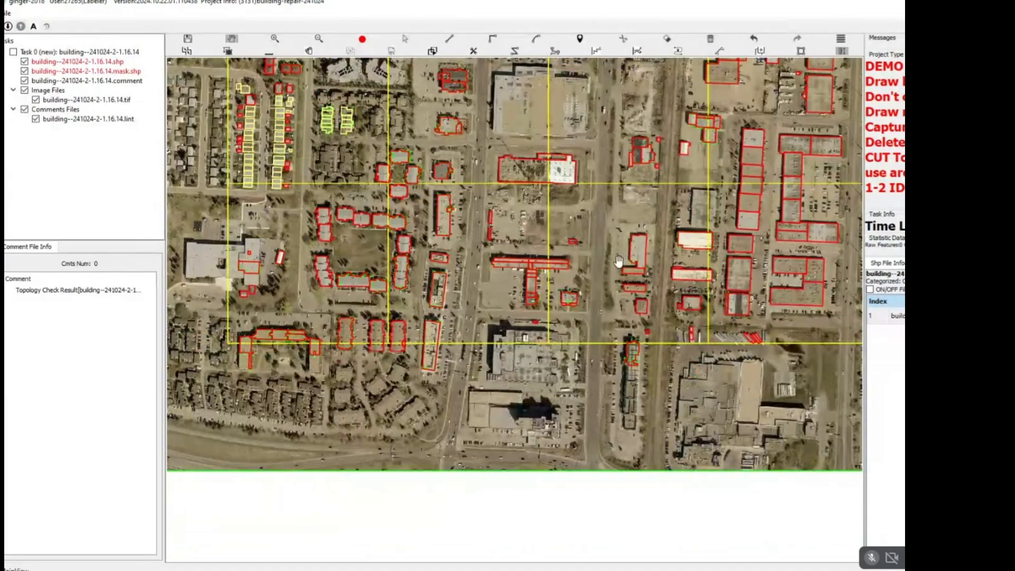
Trace temporary lines along the four outer edges of the yellow work grid and discard them.
{"action": "left_click_drag", "start_coordinate": [618, 261], "coordinate": [513, 402]}
{"action": "left_click_drag", "start_coordinate": [572, 310], "coordinate": [533, 373]}
{"action": "left_click_drag", "start_coordinate": [508, 227], "coordinate": [496, 366]}
{"action": "left_click_drag", "start_coordinate": [394, 225], "coordinate": [454, 304]}
{"action": "scroll", "coordinate": [455, 292], "scroll_direction": "down", "scroll_amount": 2}
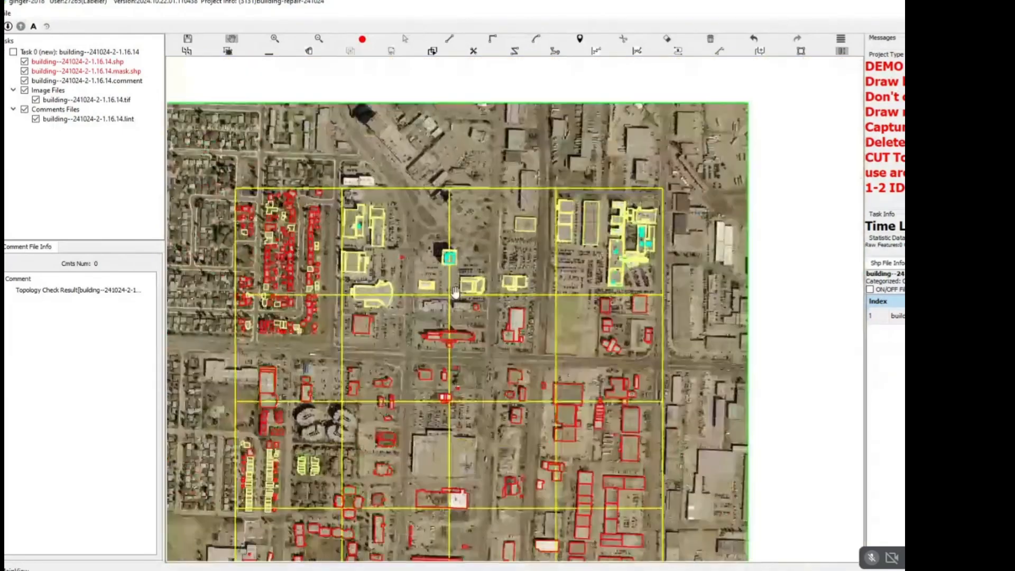
{"action": "scroll", "coordinate": [484, 284], "scroll_direction": "down", "scroll_amount": 1}
{"action": "key", "text": "l"}
{"action": "left_click", "coordinate": [593, 223]}
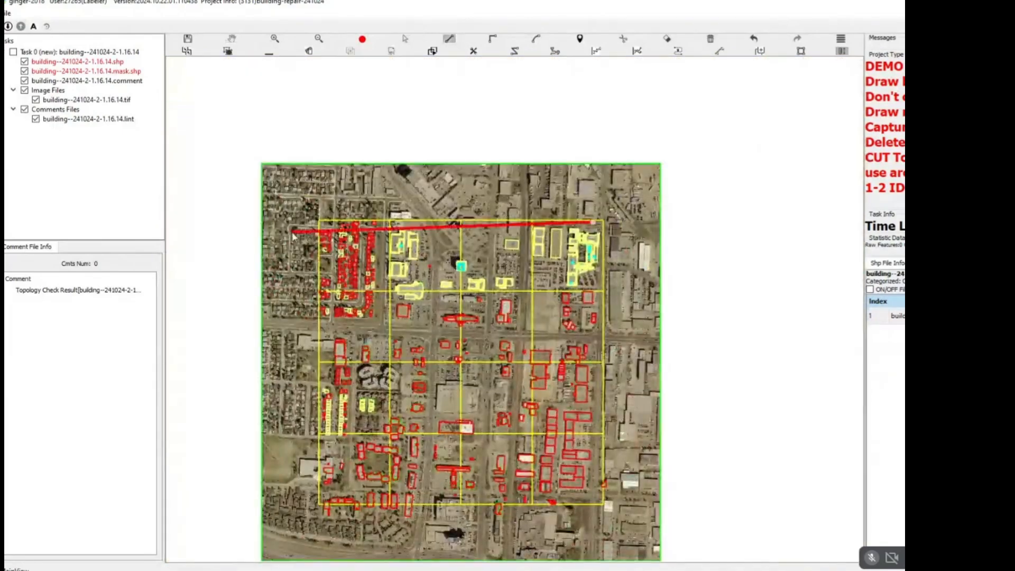
{"action": "left_click", "coordinate": [316, 219]}
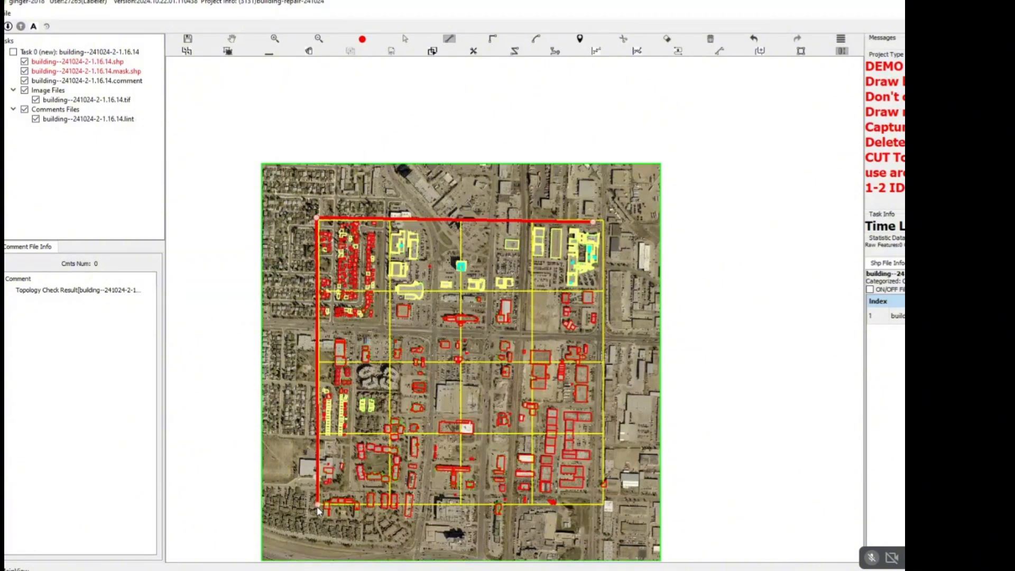
{"action": "key", "text": "Escape"}
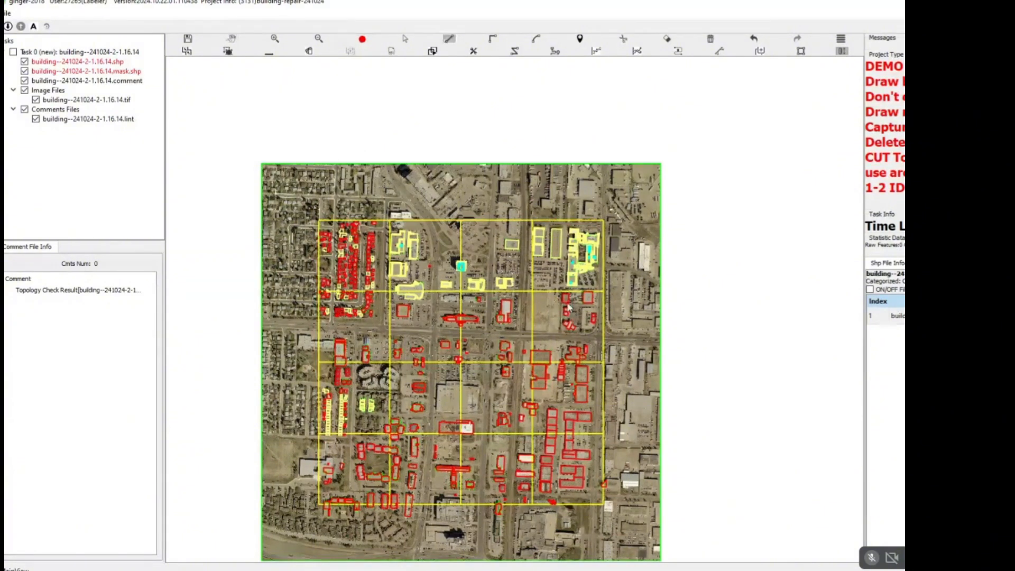
{"action": "left_click", "coordinate": [604, 219]}
{"action": "left_click", "coordinate": [603, 508]}
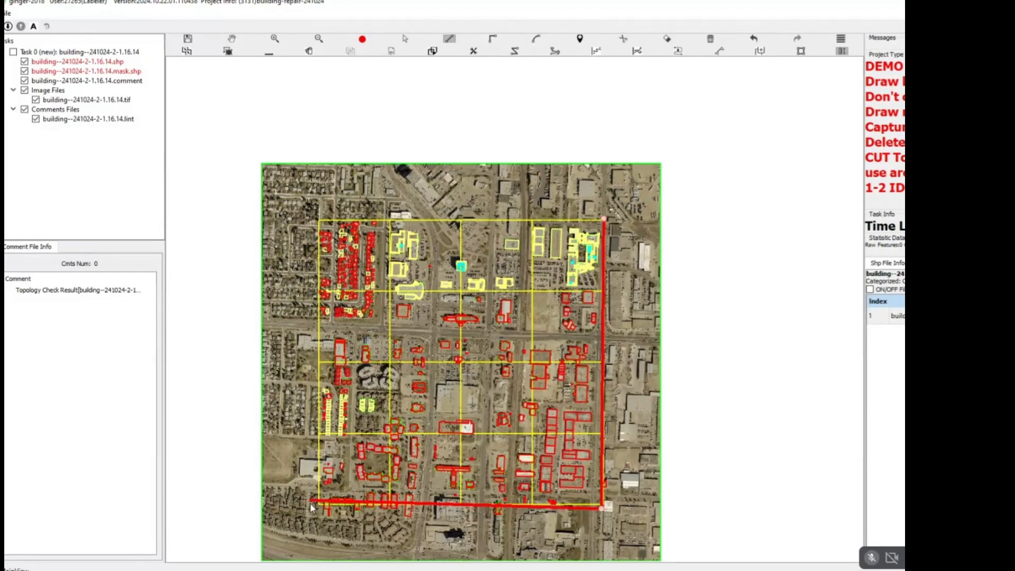
{"action": "key", "text": "Escape"}
Examine the buildings that cross the grid's southern boundary from west to east.
{"action": "scroll", "coordinate": [310, 503], "scroll_direction": "up", "scroll_amount": 3}
{"action": "scroll", "coordinate": [321, 511], "scroll_direction": "up", "scroll_amount": 7}
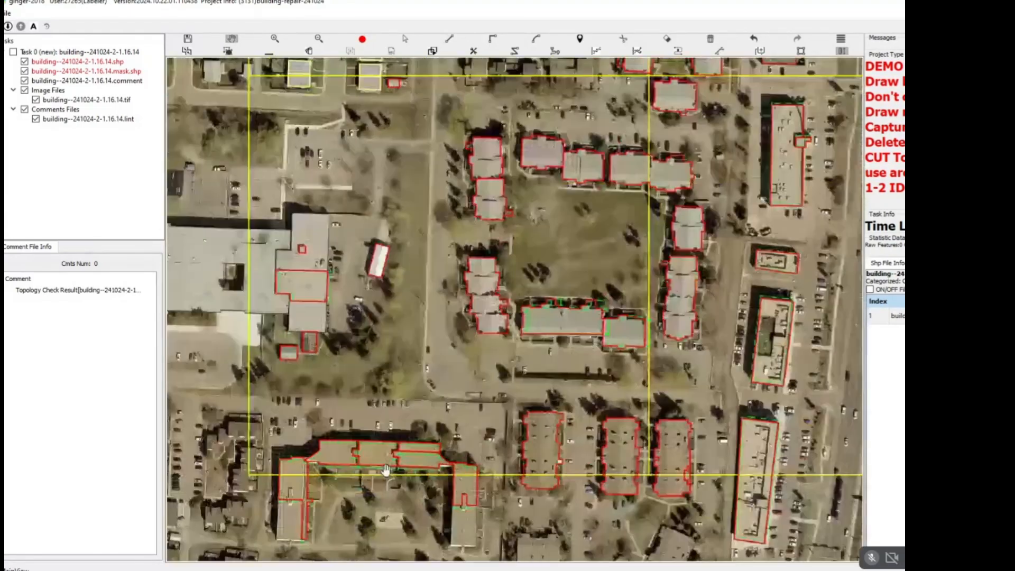
{"action": "left_click_drag", "start_coordinate": [432, 503], "coordinate": [449, 363]}
{"action": "scroll", "coordinate": [521, 351], "scroll_direction": "down", "scroll_amount": 2}
{"action": "left_click_drag", "start_coordinate": [783, 353], "coordinate": [575, 318]}
{"action": "left_click_drag", "start_coordinate": [820, 335], "coordinate": [460, 304]}
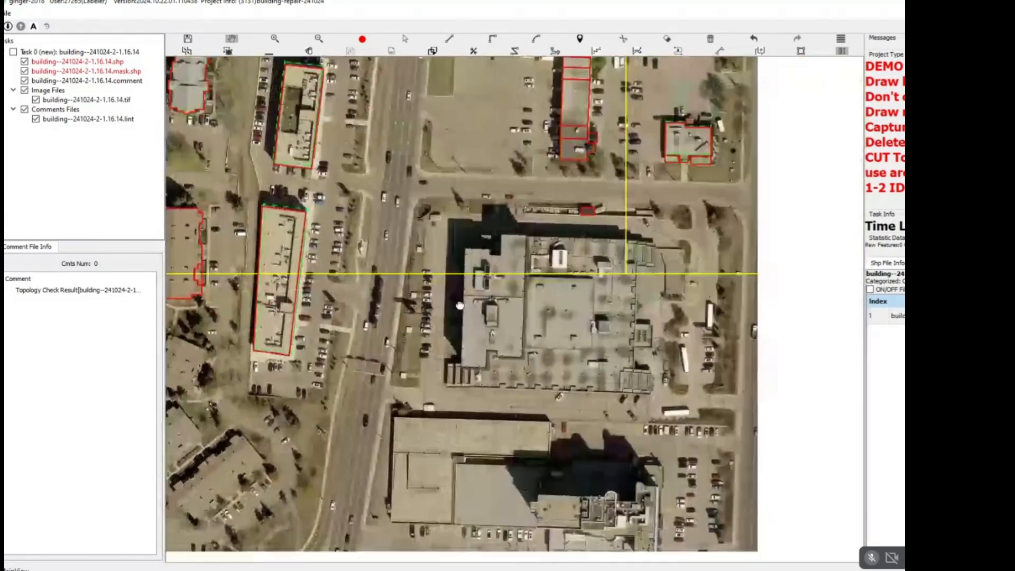
{"action": "left_click_drag", "start_coordinate": [516, 286], "coordinate": [401, 290]}
{"action": "key", "text": "l"}
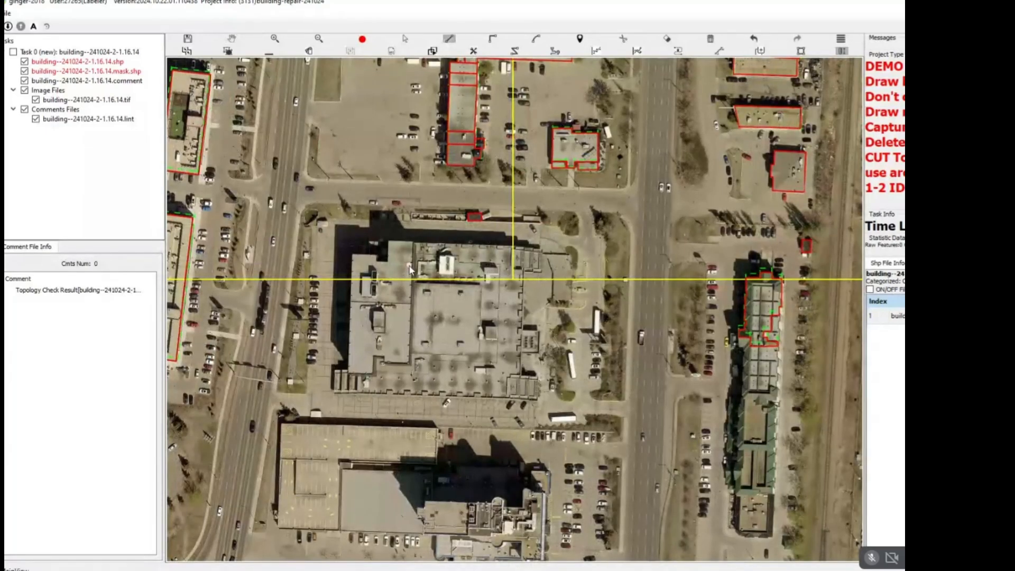
{"action": "key", "text": "space"}
{"action": "left_click_drag", "start_coordinate": [634, 270], "coordinate": [347, 268]}
{"action": "key", "text": "Escape"}
{"action": "key", "text": "space"}
{"action": "left_click_drag", "start_coordinate": [708, 241], "coordinate": [506, 303]}
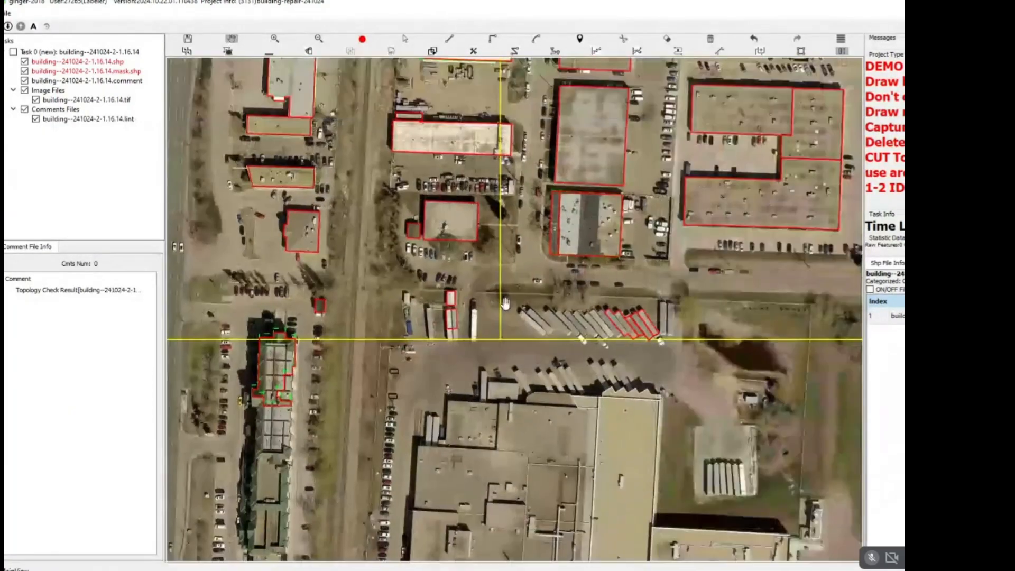
Delete the outlines drawn over the parked truck trailers near the grid's southern boundary.
{"action": "scroll", "coordinate": [593, 315], "scroll_direction": "up", "scroll_amount": 3}
{"action": "left_click_drag", "start_coordinate": [750, 341], "coordinate": [751, 342]}
{"action": "key", "text": "Delete"}
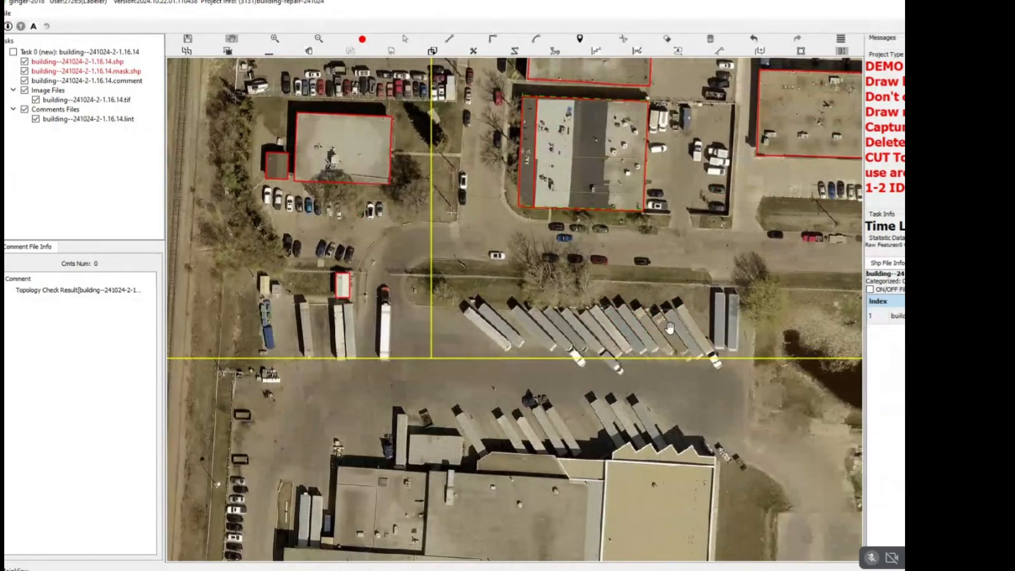
Delete the small triangular outline on the grid's eastern boundary near the southeast corner.
{"action": "scroll", "coordinate": [640, 328], "scroll_direction": "down", "scroll_amount": 2}
{"action": "left_click_drag", "start_coordinate": [639, 312], "coordinate": [553, 381]}
{"action": "scroll", "coordinate": [554, 381], "scroll_direction": "down", "scroll_amount": 1}
{"action": "left_click_drag", "start_coordinate": [611, 289], "coordinate": [563, 408]}
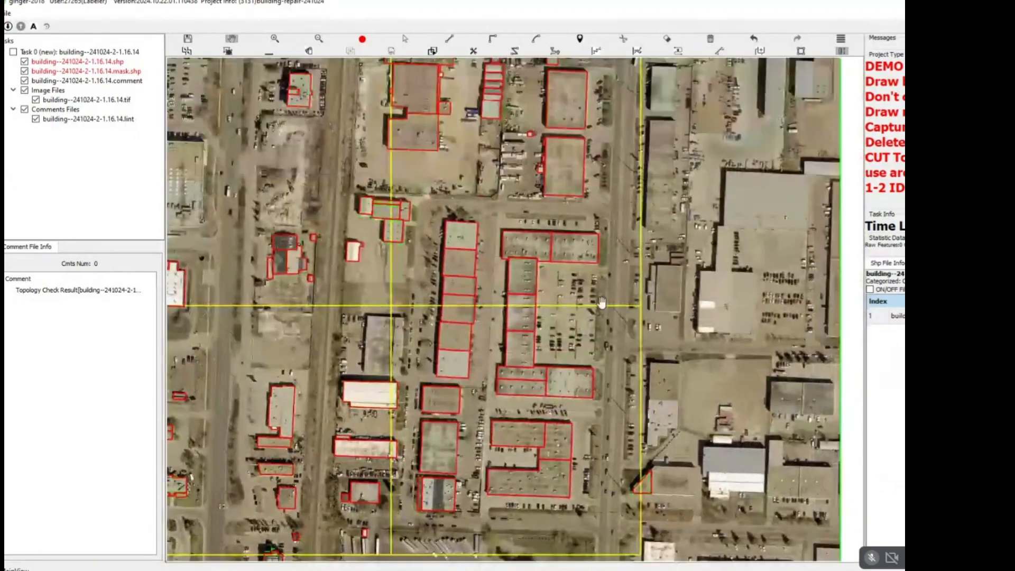
{"action": "left_click_drag", "start_coordinate": [603, 300], "coordinate": [502, 207]}
{"action": "scroll", "coordinate": [565, 394], "scroll_direction": "up", "scroll_amount": 4}
{"action": "left_click_drag", "start_coordinate": [559, 338], "coordinate": [454, 418]}
{"action": "key", "text": "Delete"}
Switch the A/M mode setting to M.
{"action": "scroll", "coordinate": [549, 343], "scroll_direction": "down", "scroll_amount": 5}
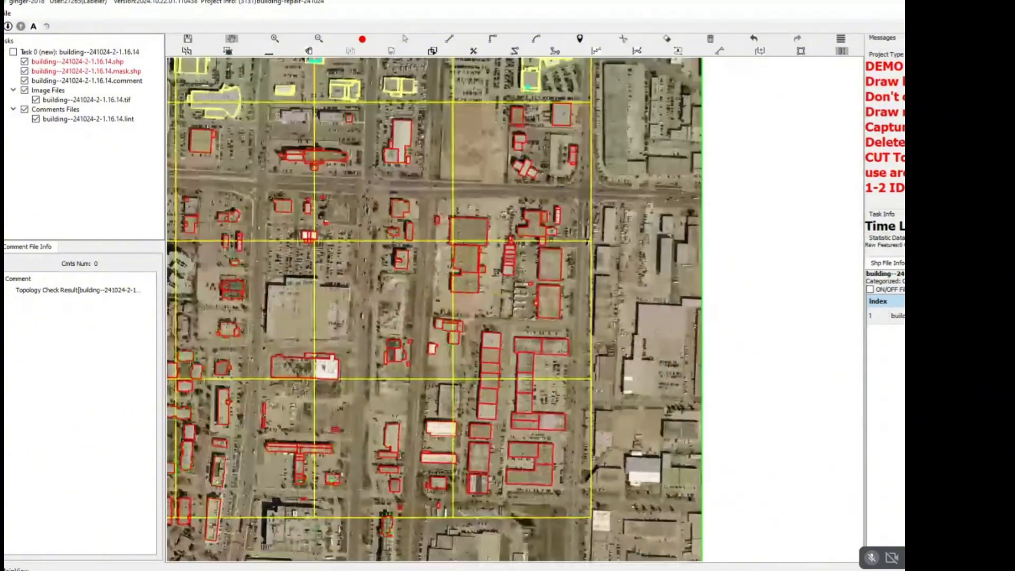
{"action": "left_click", "coordinate": [34, 27]}
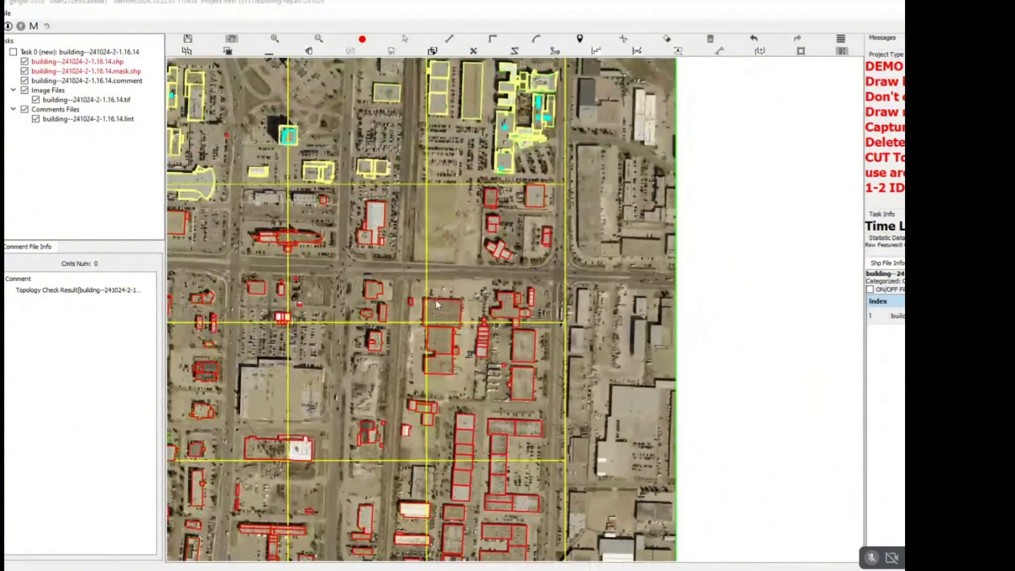